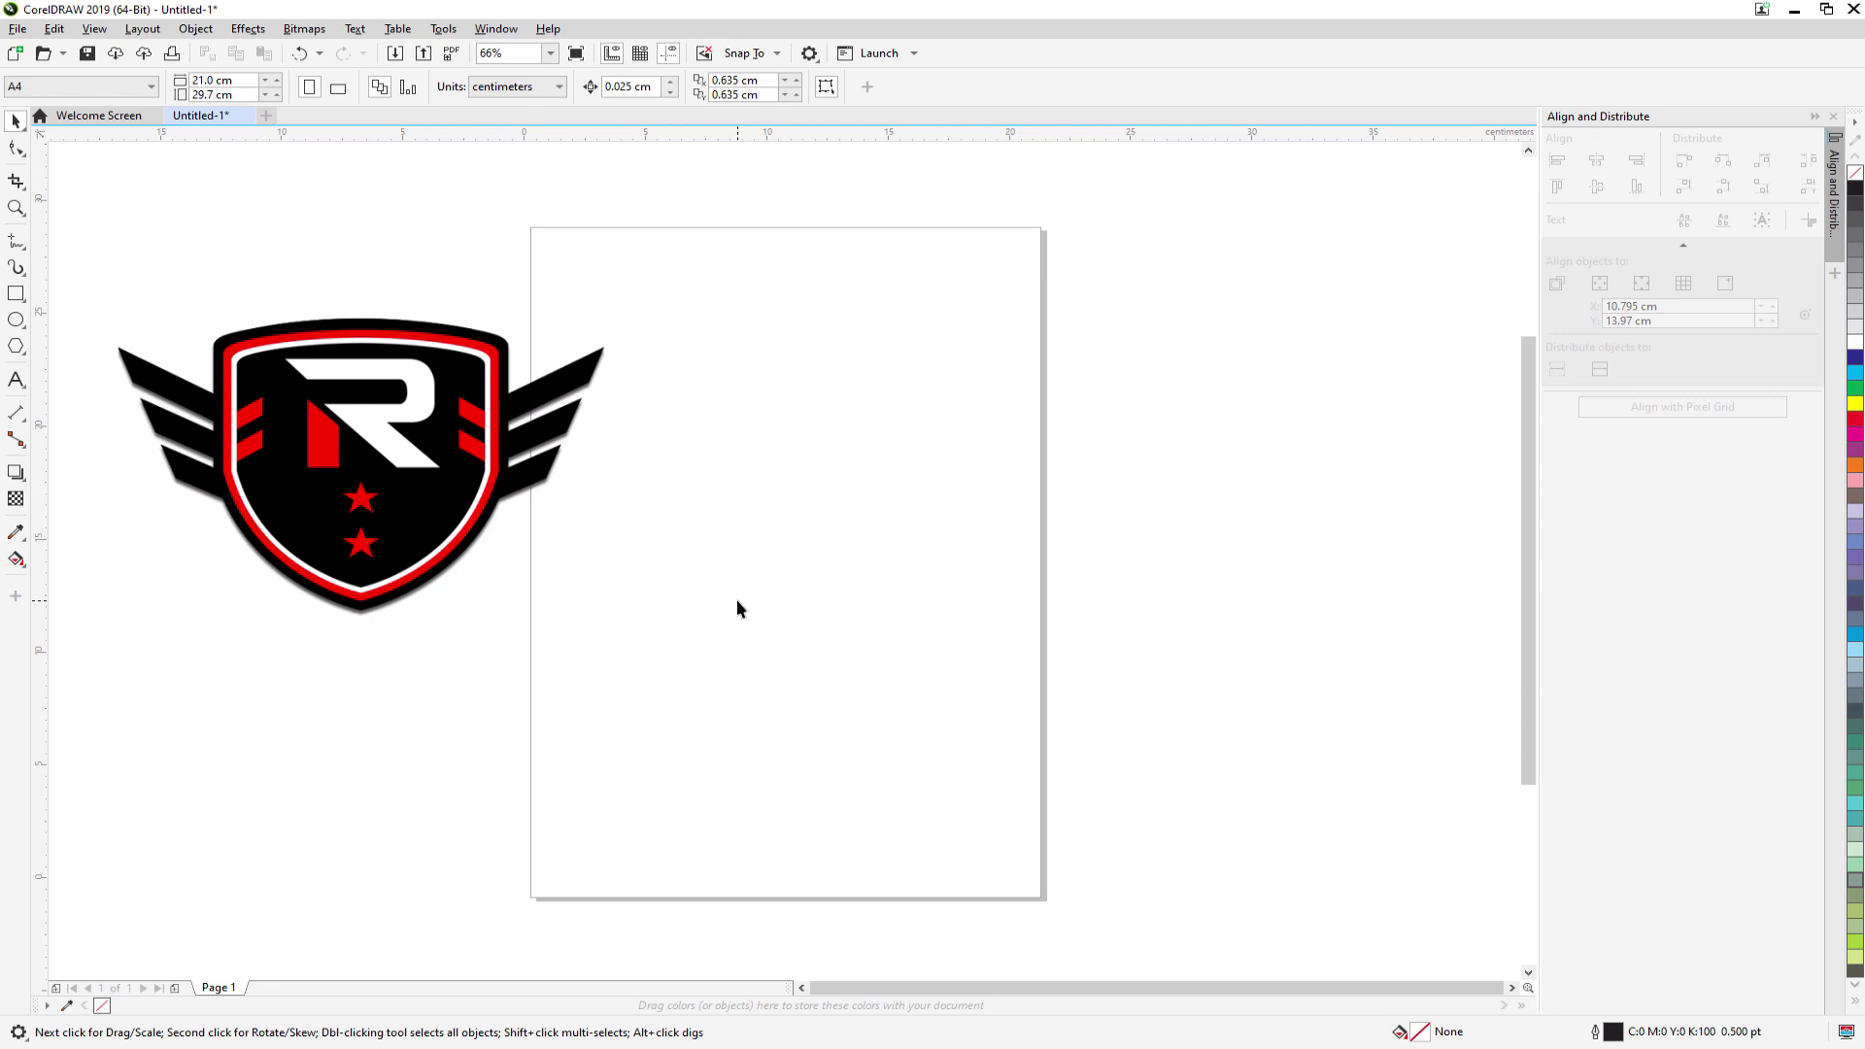
- Draw an upright rectangle about 5.4 cm wide and 11.9 cm high in the middle of the page
click(17, 296)
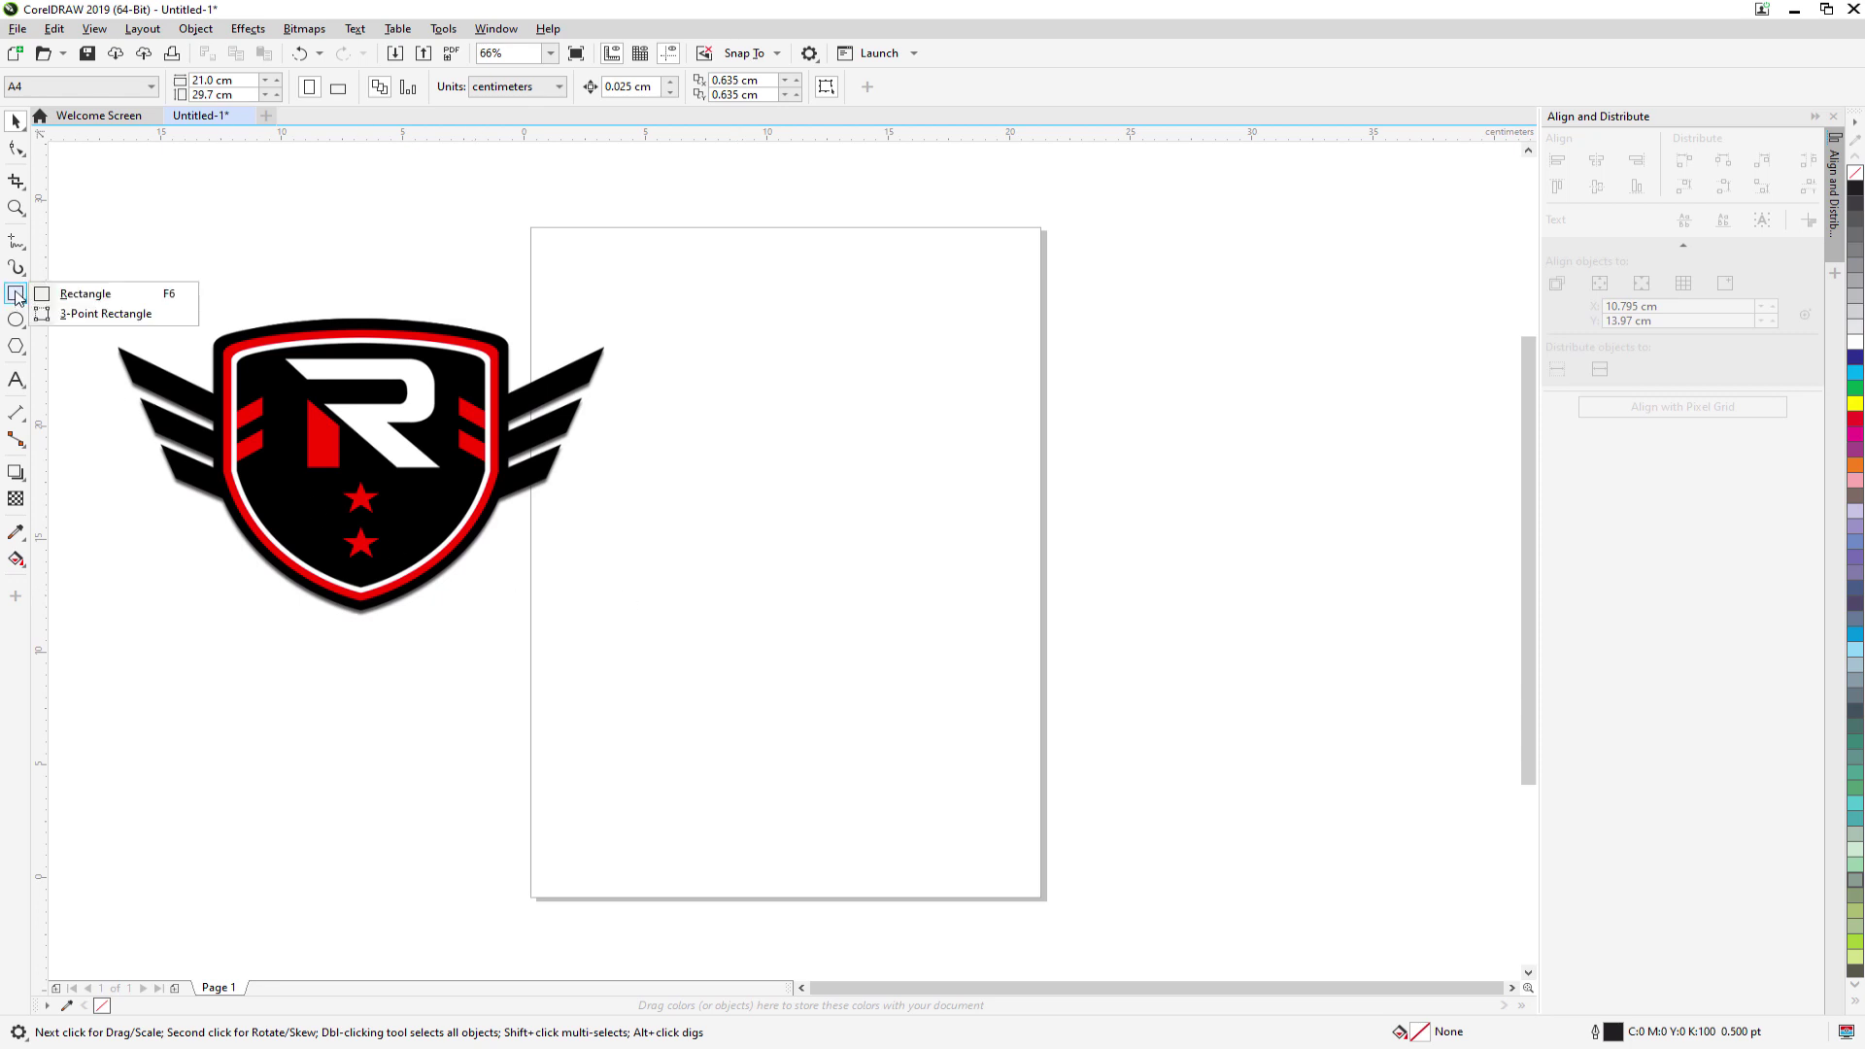
click(83, 297)
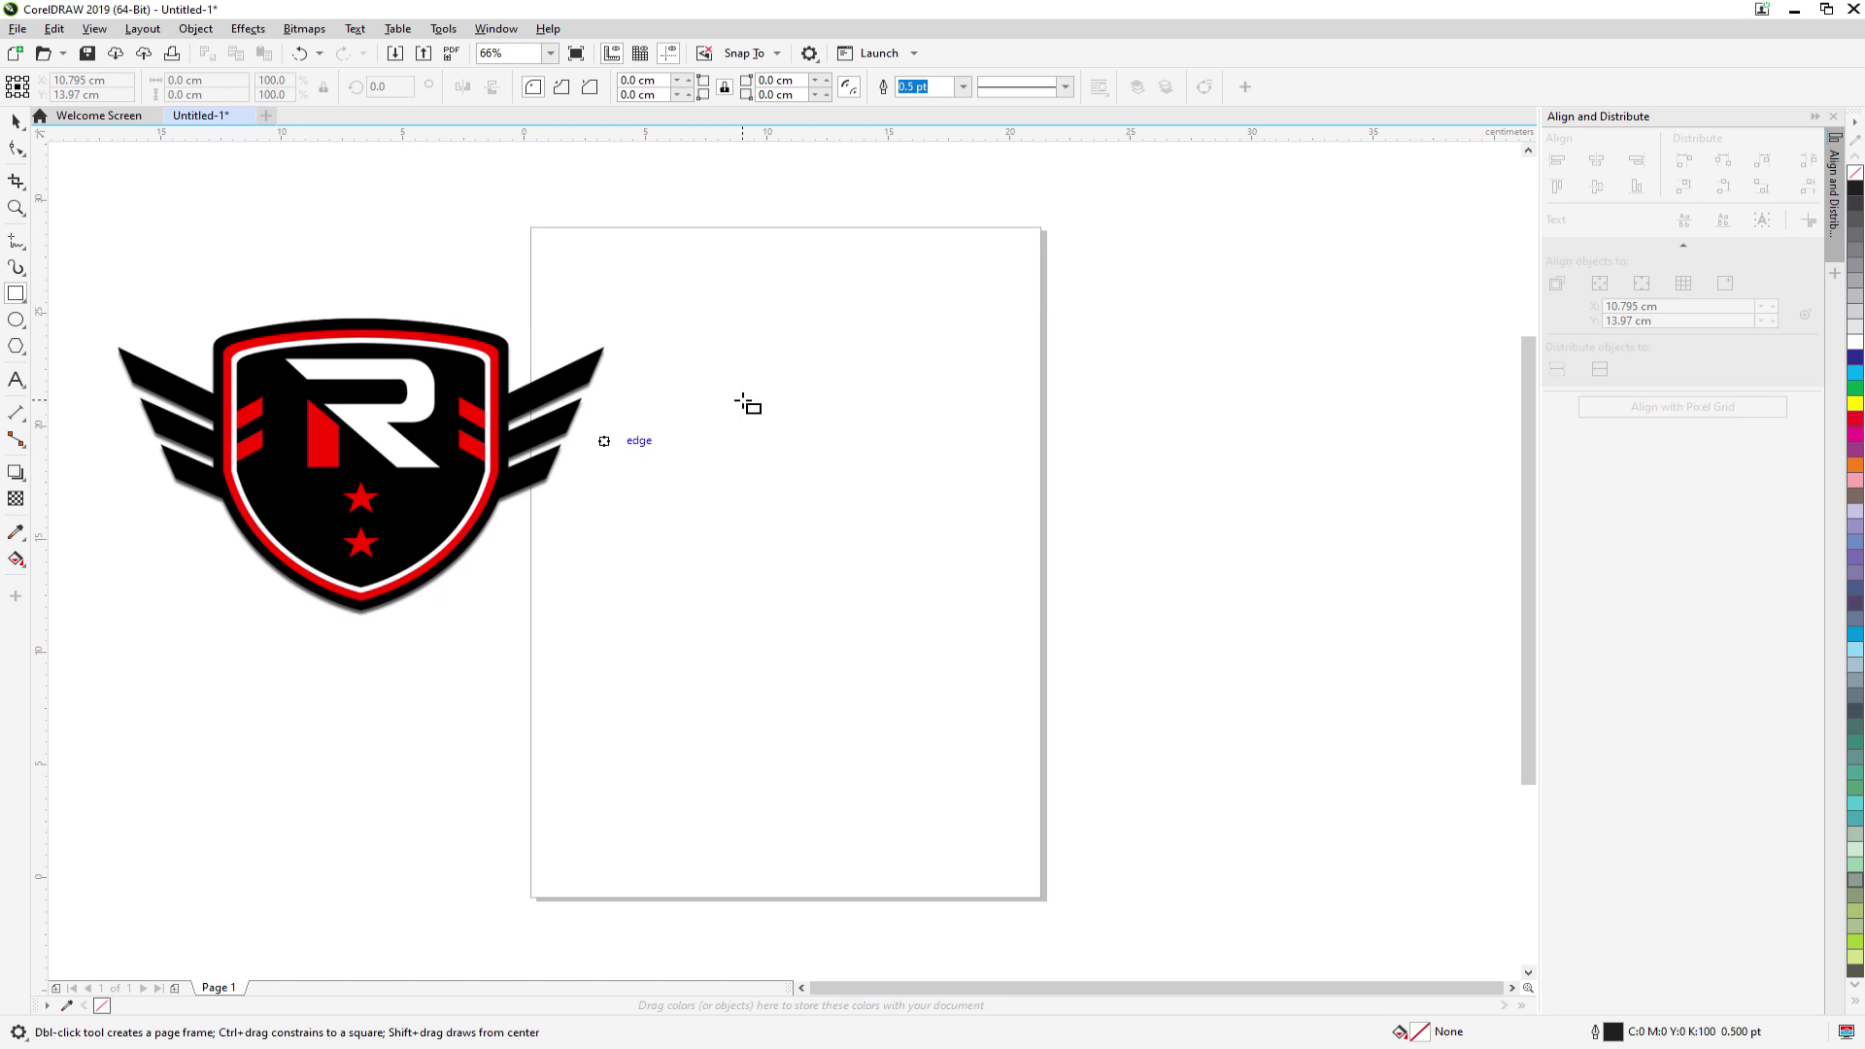
drag(720, 393, 858, 666)
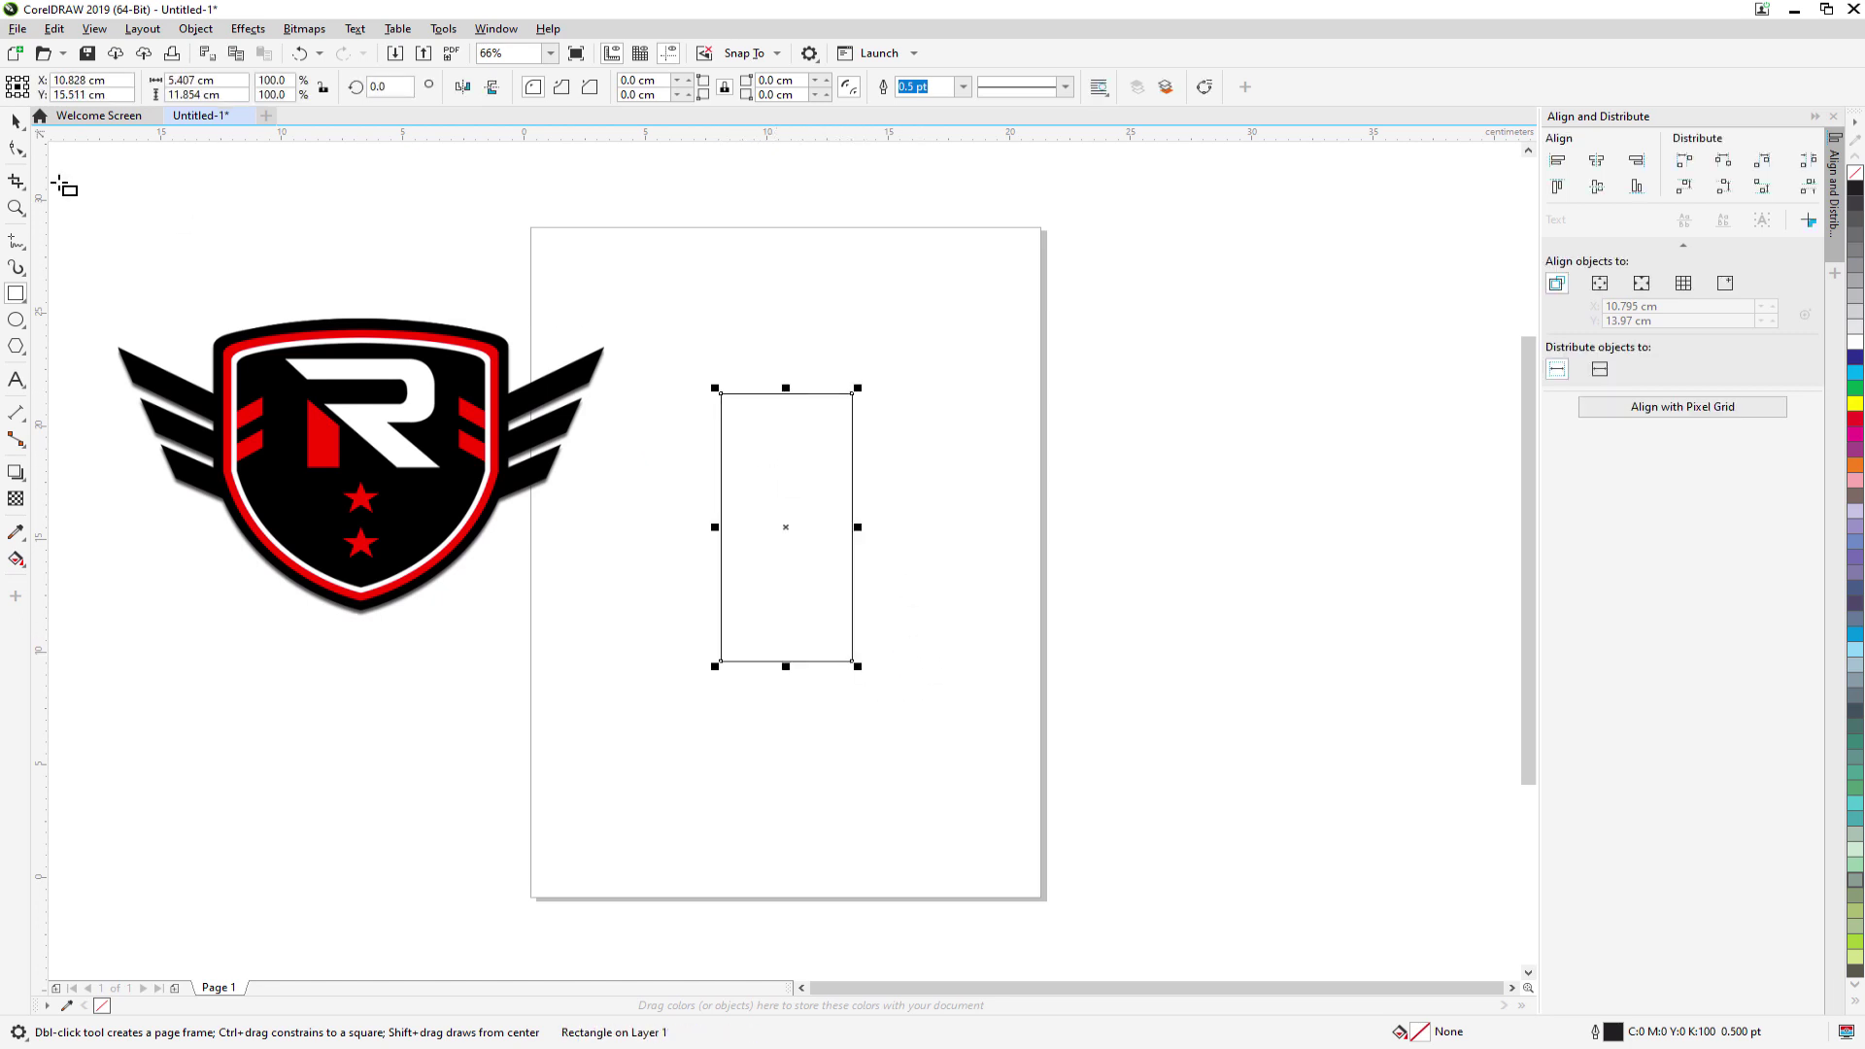
click(16, 120)
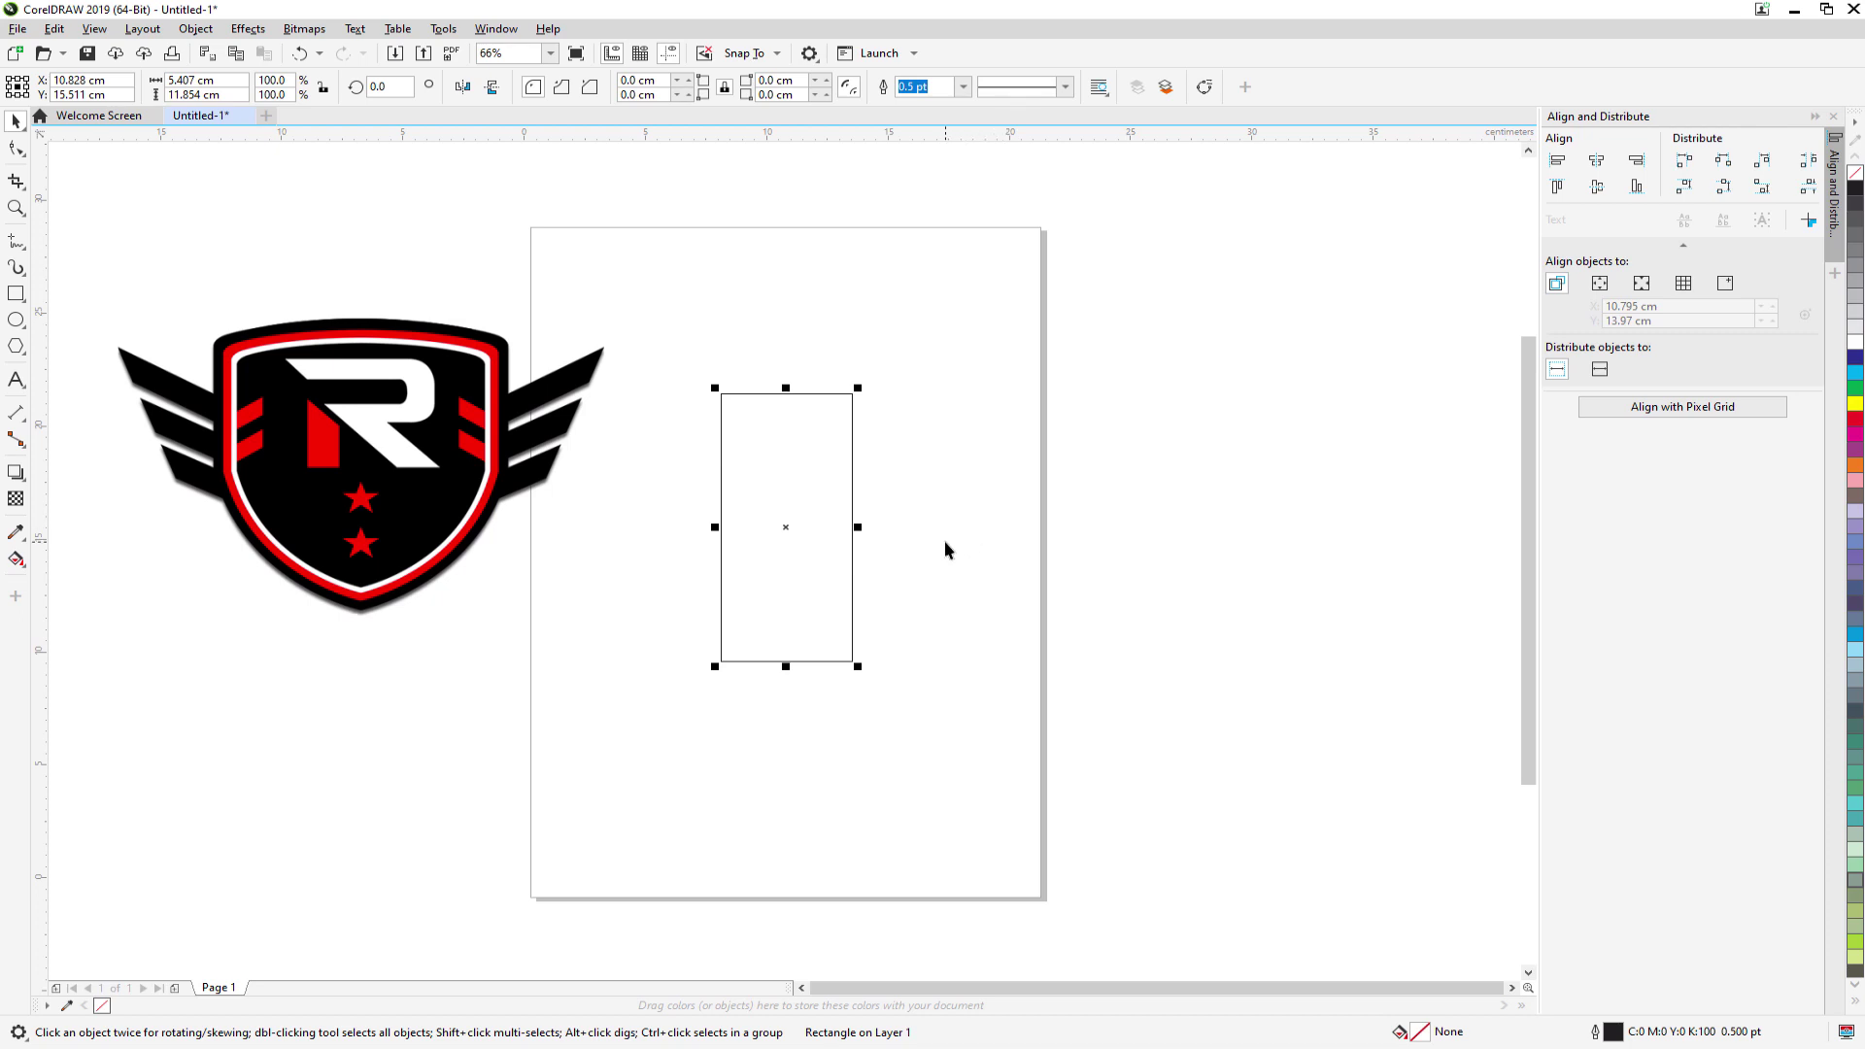
- Convert the rectangle to curves and move its lower-left node straight up to the midpoint of the left edge
click(13, 149)
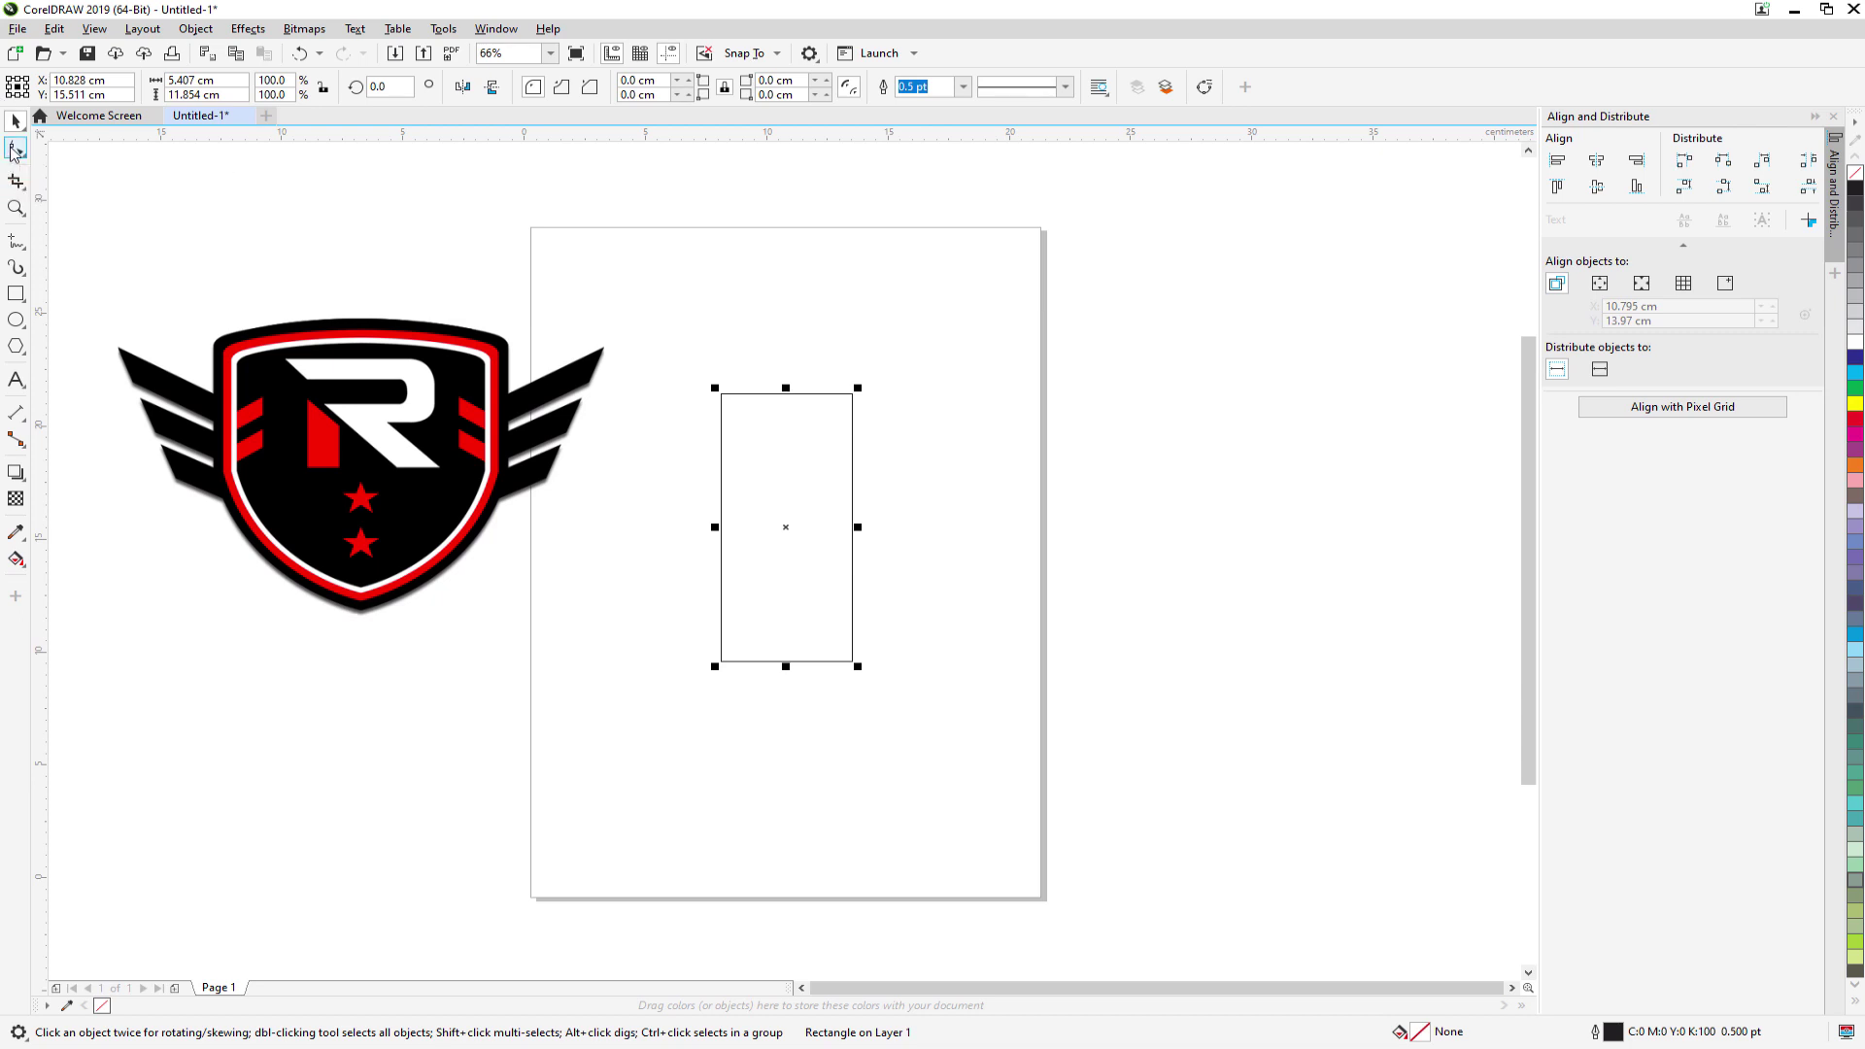
click(721, 394)
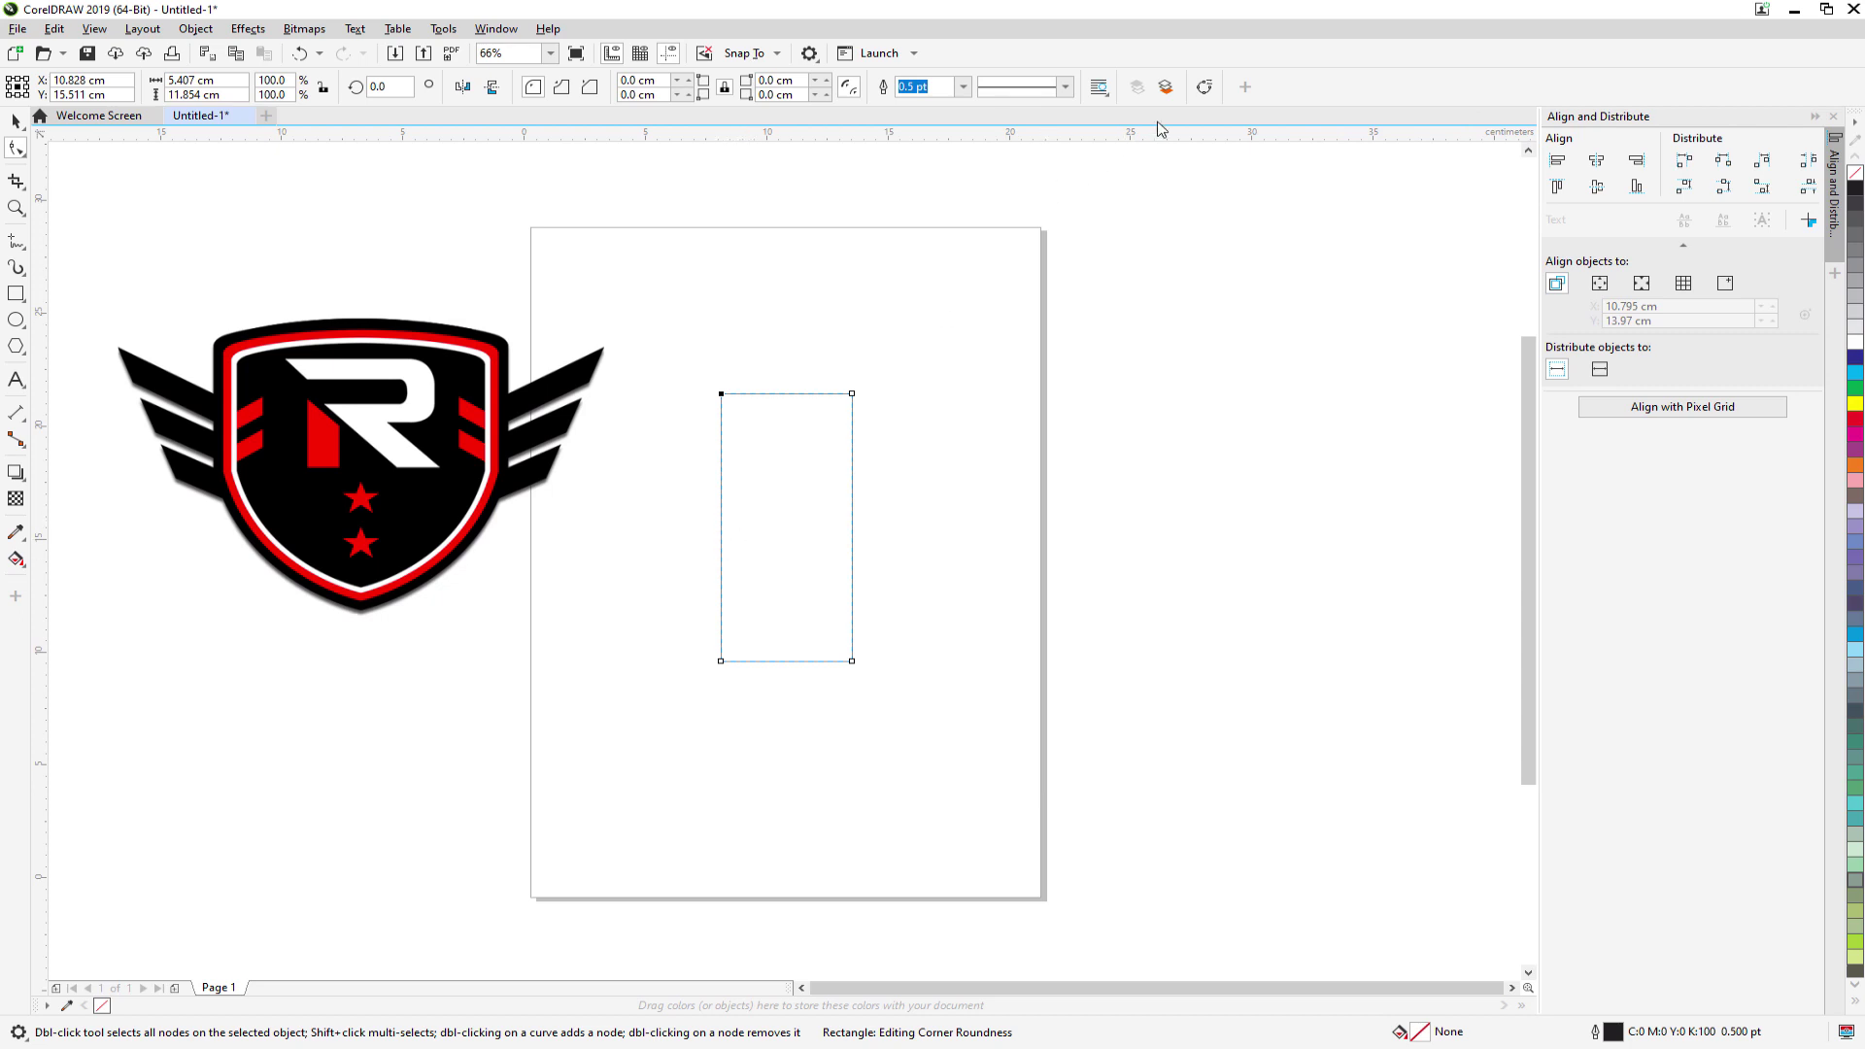
key(ctrl+q)
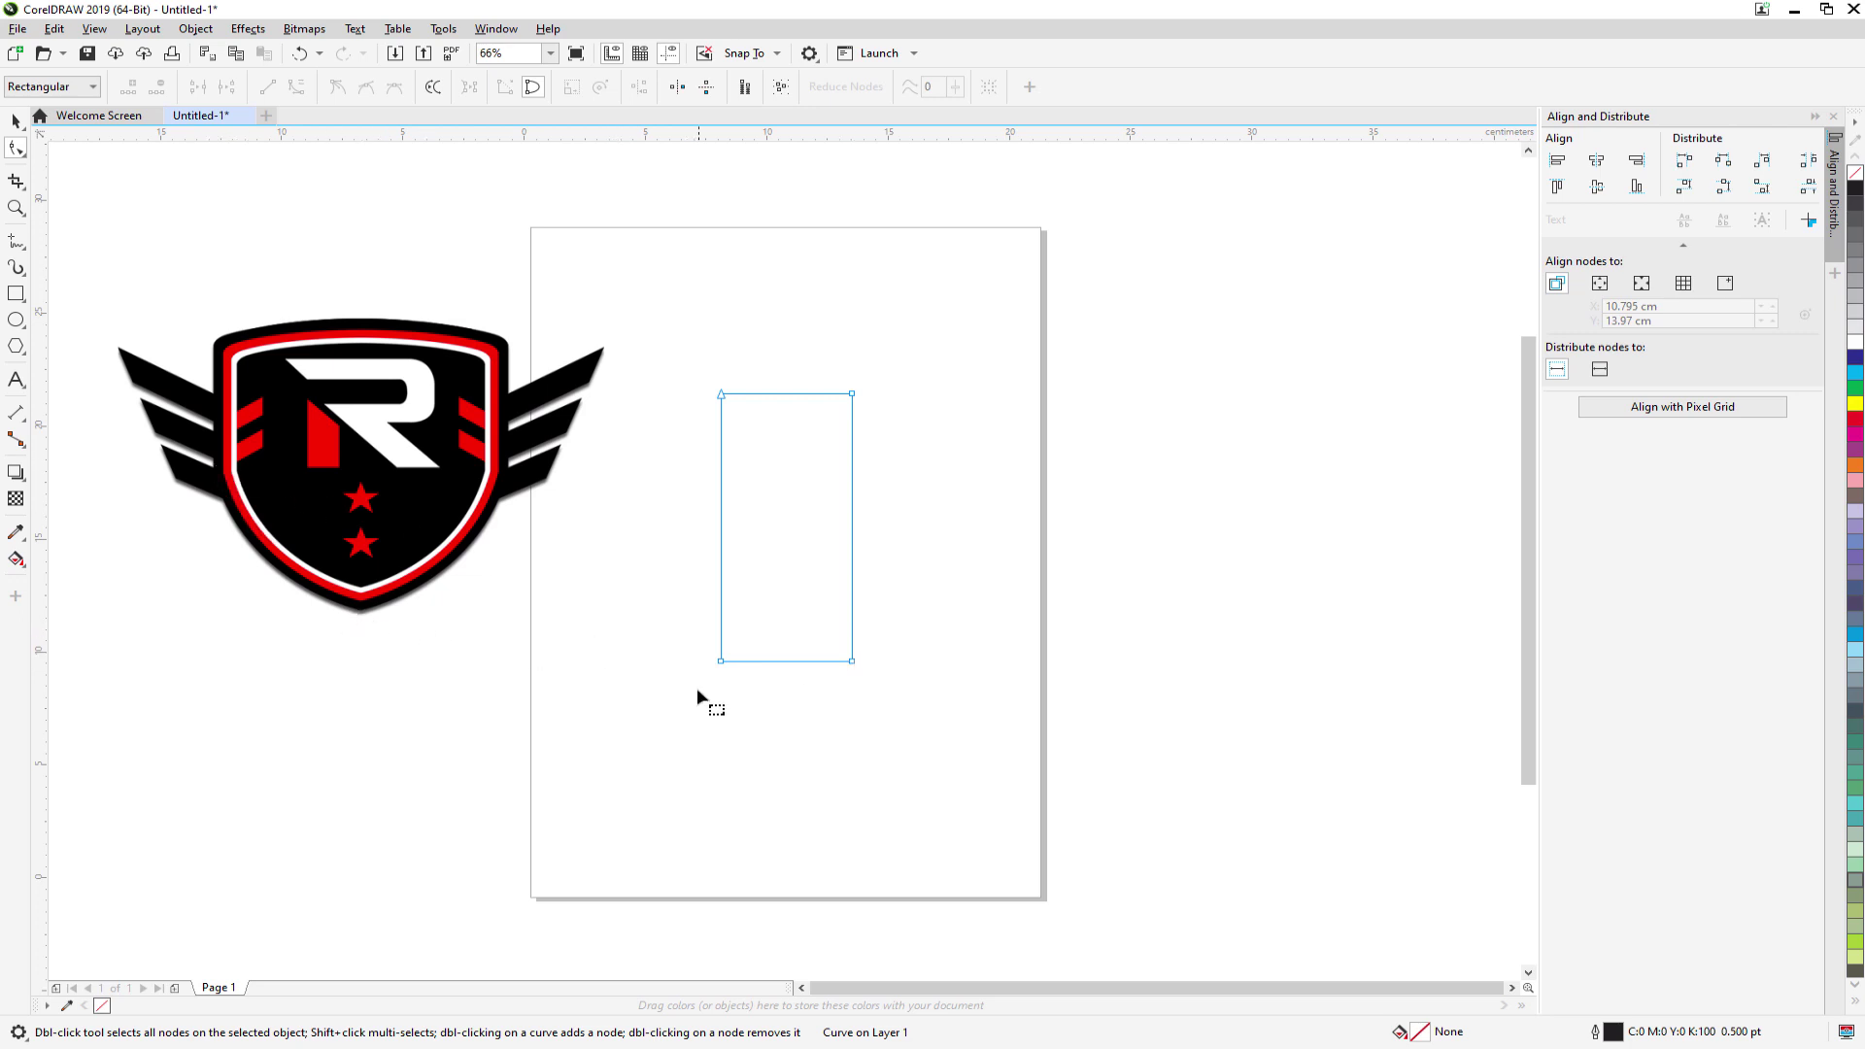
drag(721, 661, 726, 525)
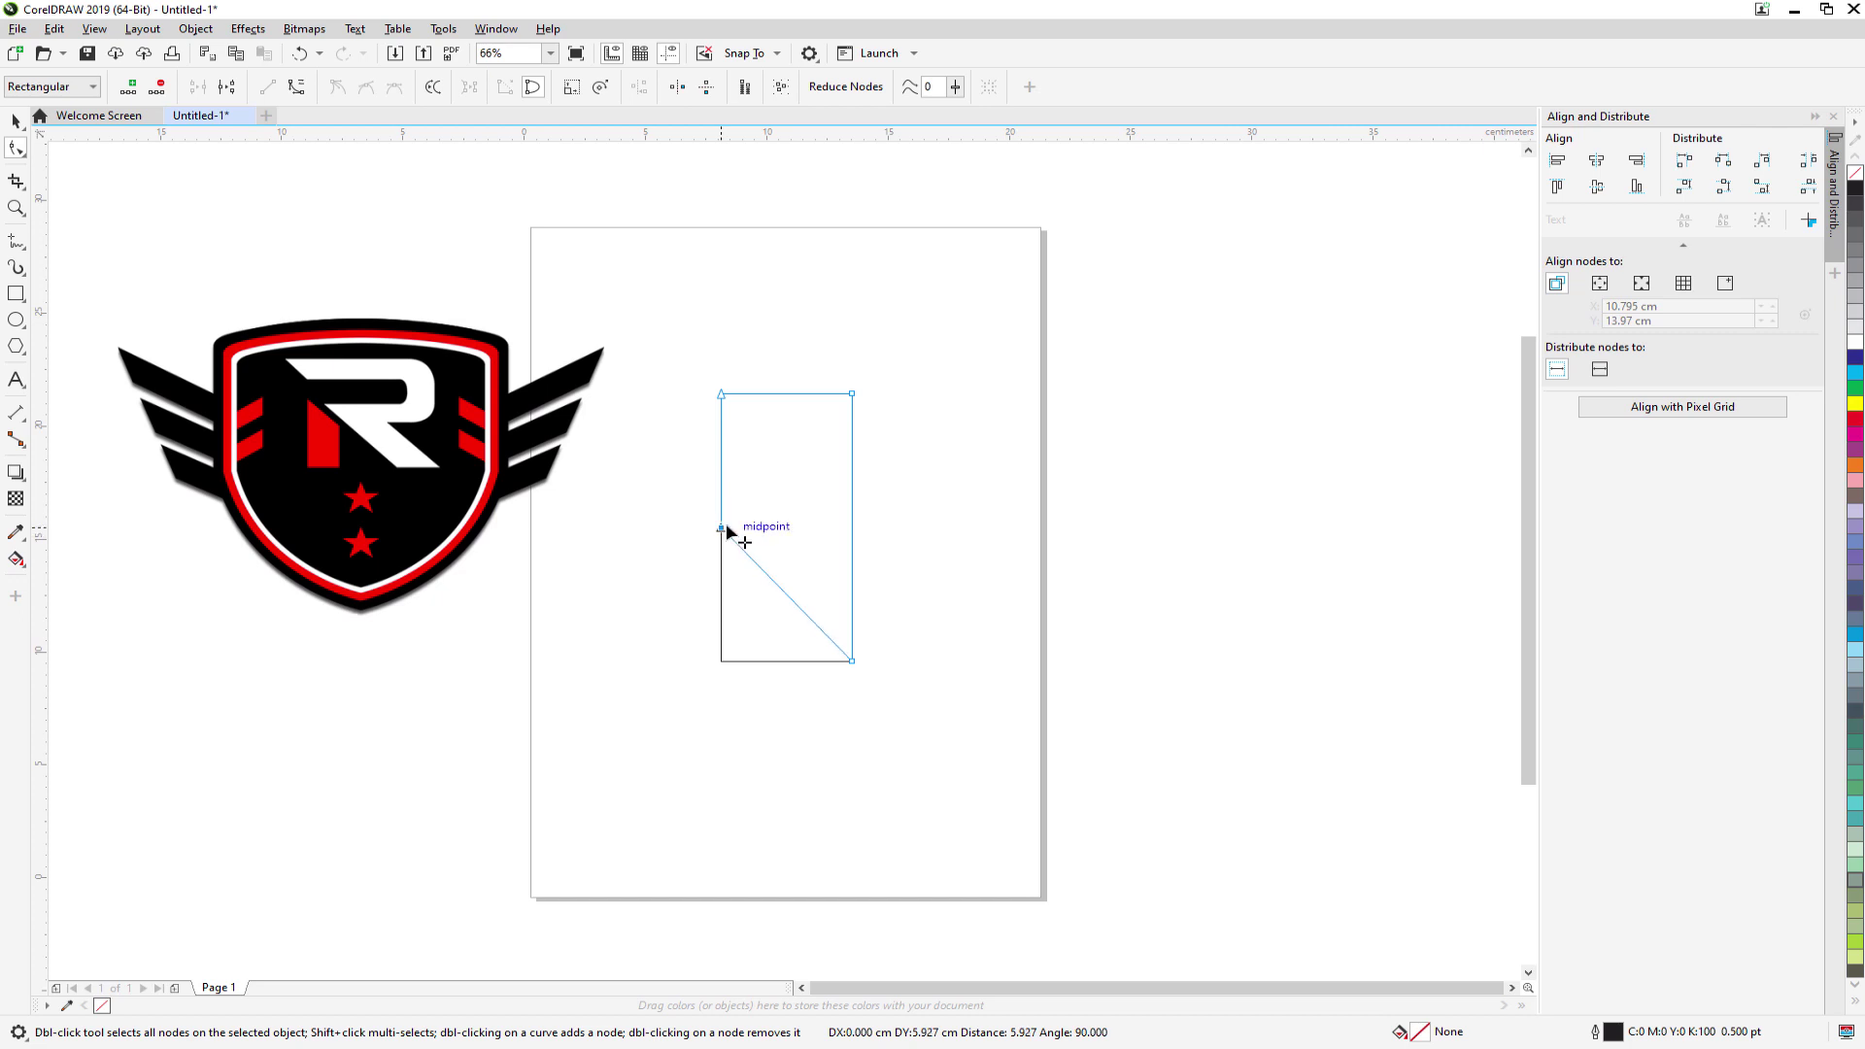
drag(727, 527, 727, 527)
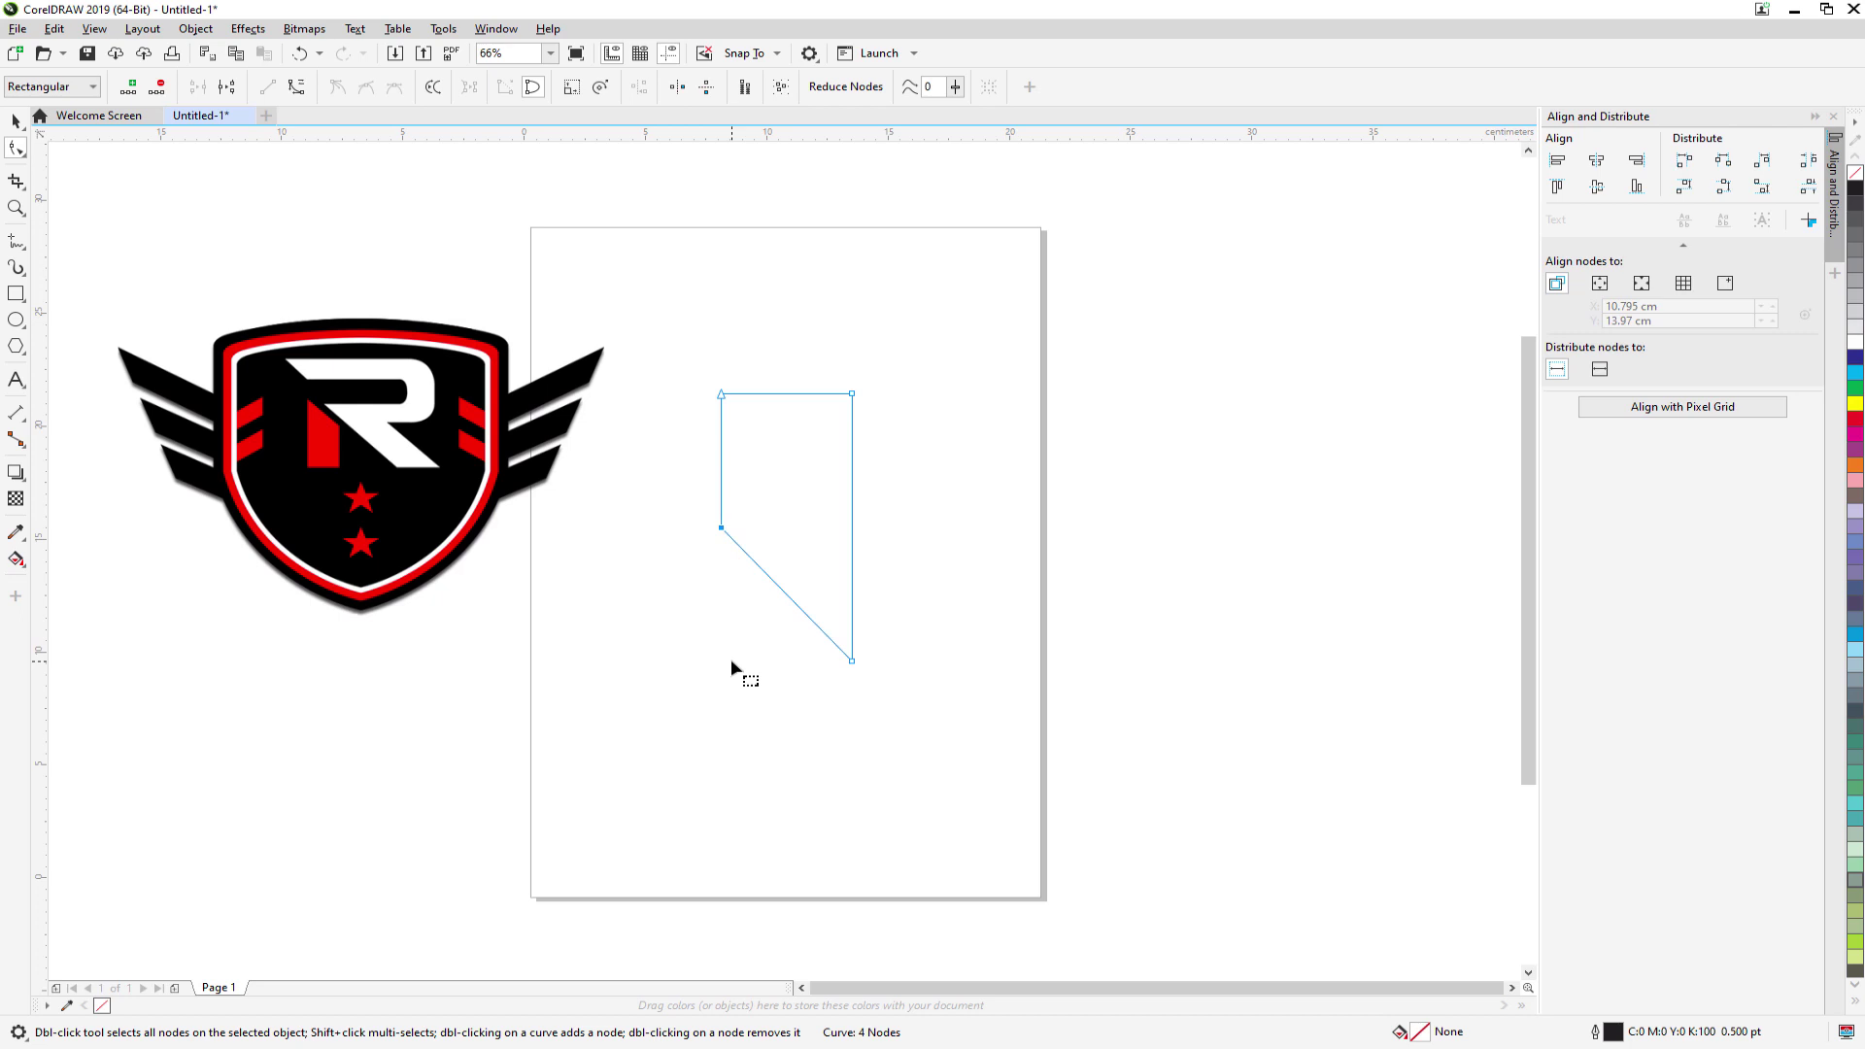
- Convert the slanted lower edge to a curve and bow it outward to form the shield's lower side
right_click(778, 588)
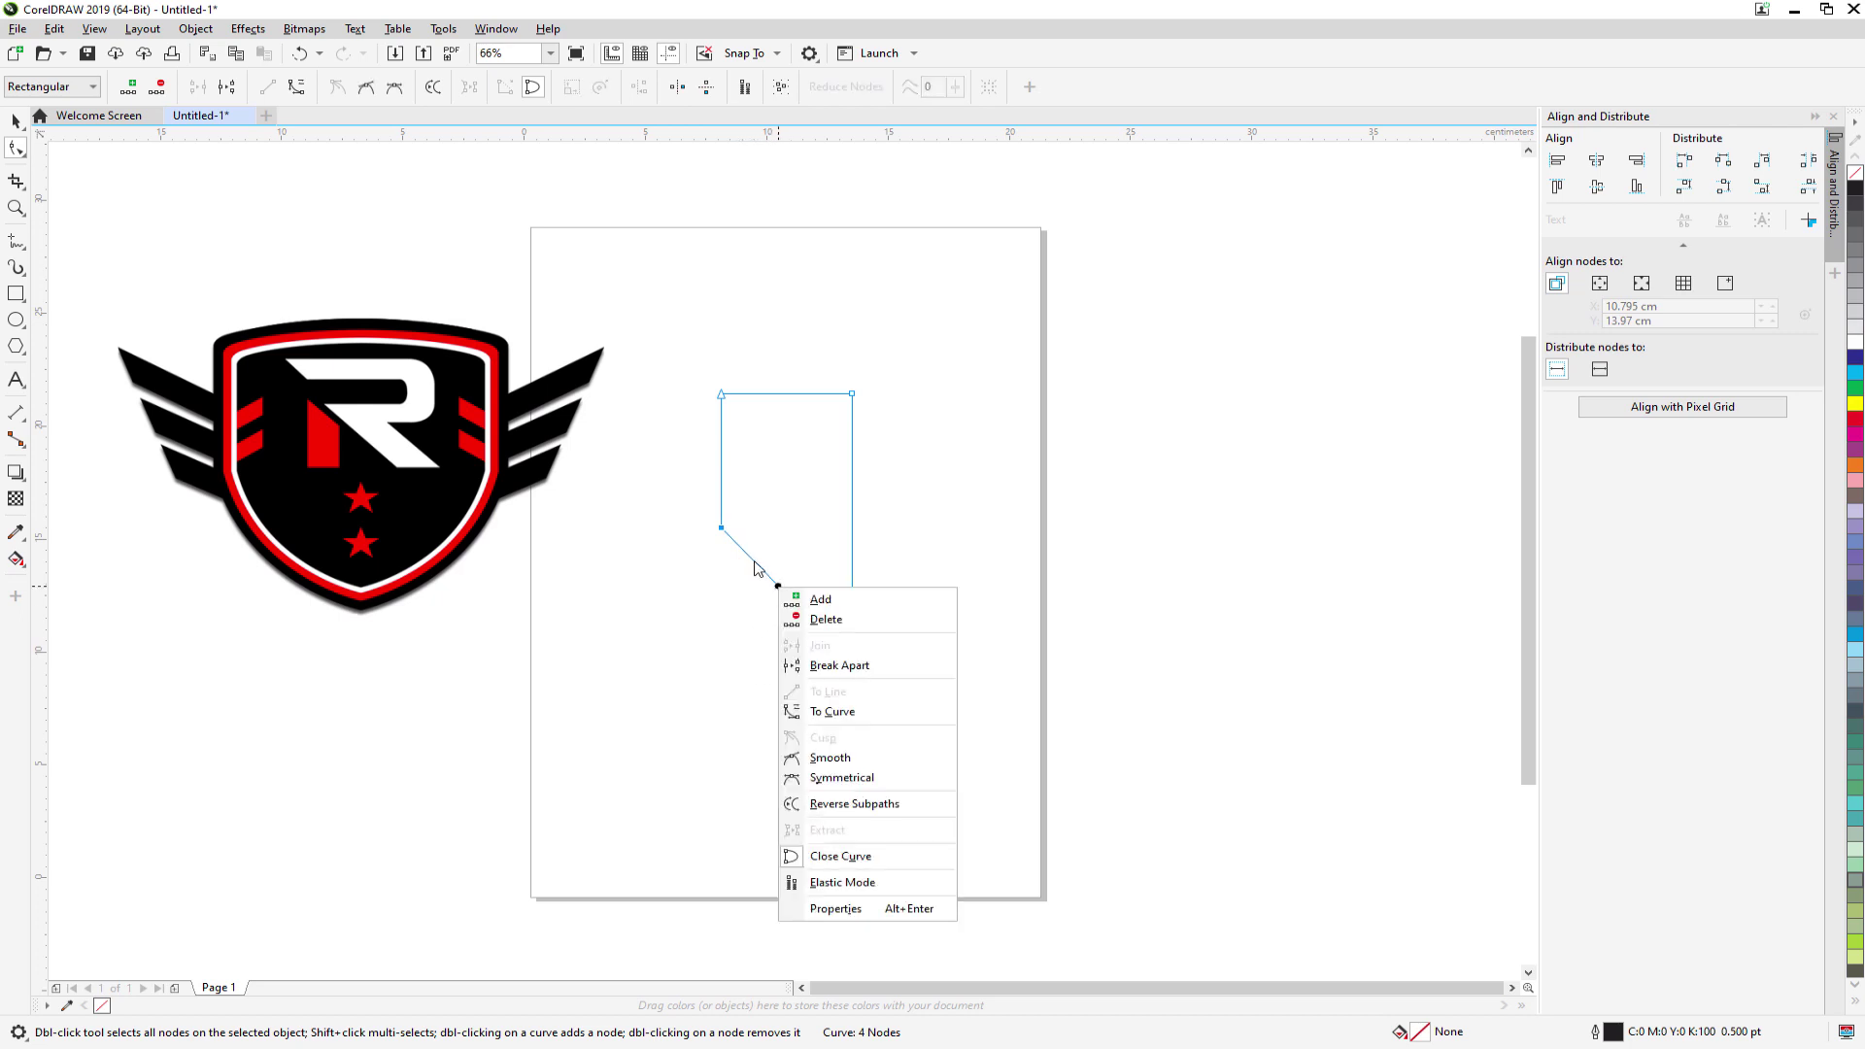
click(855, 718)
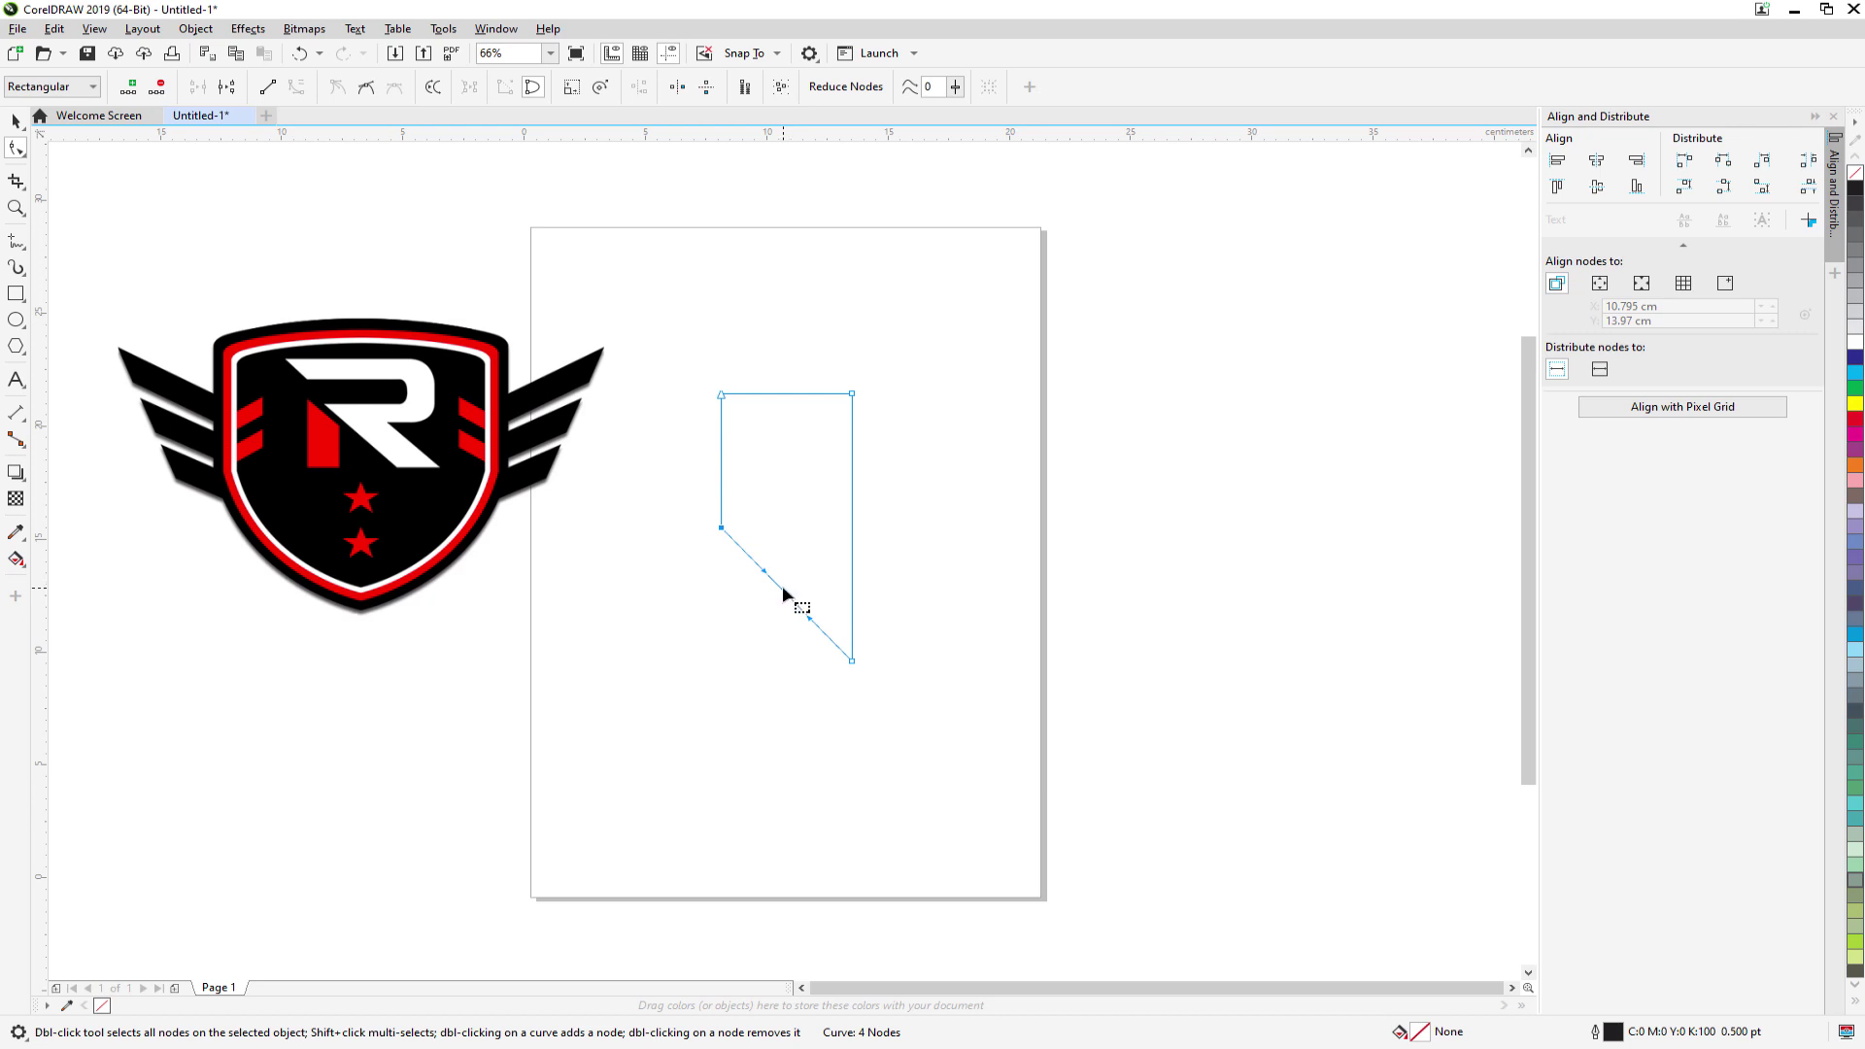
mouse_move(783, 588)
mouse_down()
mouse_move(745, 616)
mouse_move(766, 608)
mouse_up()
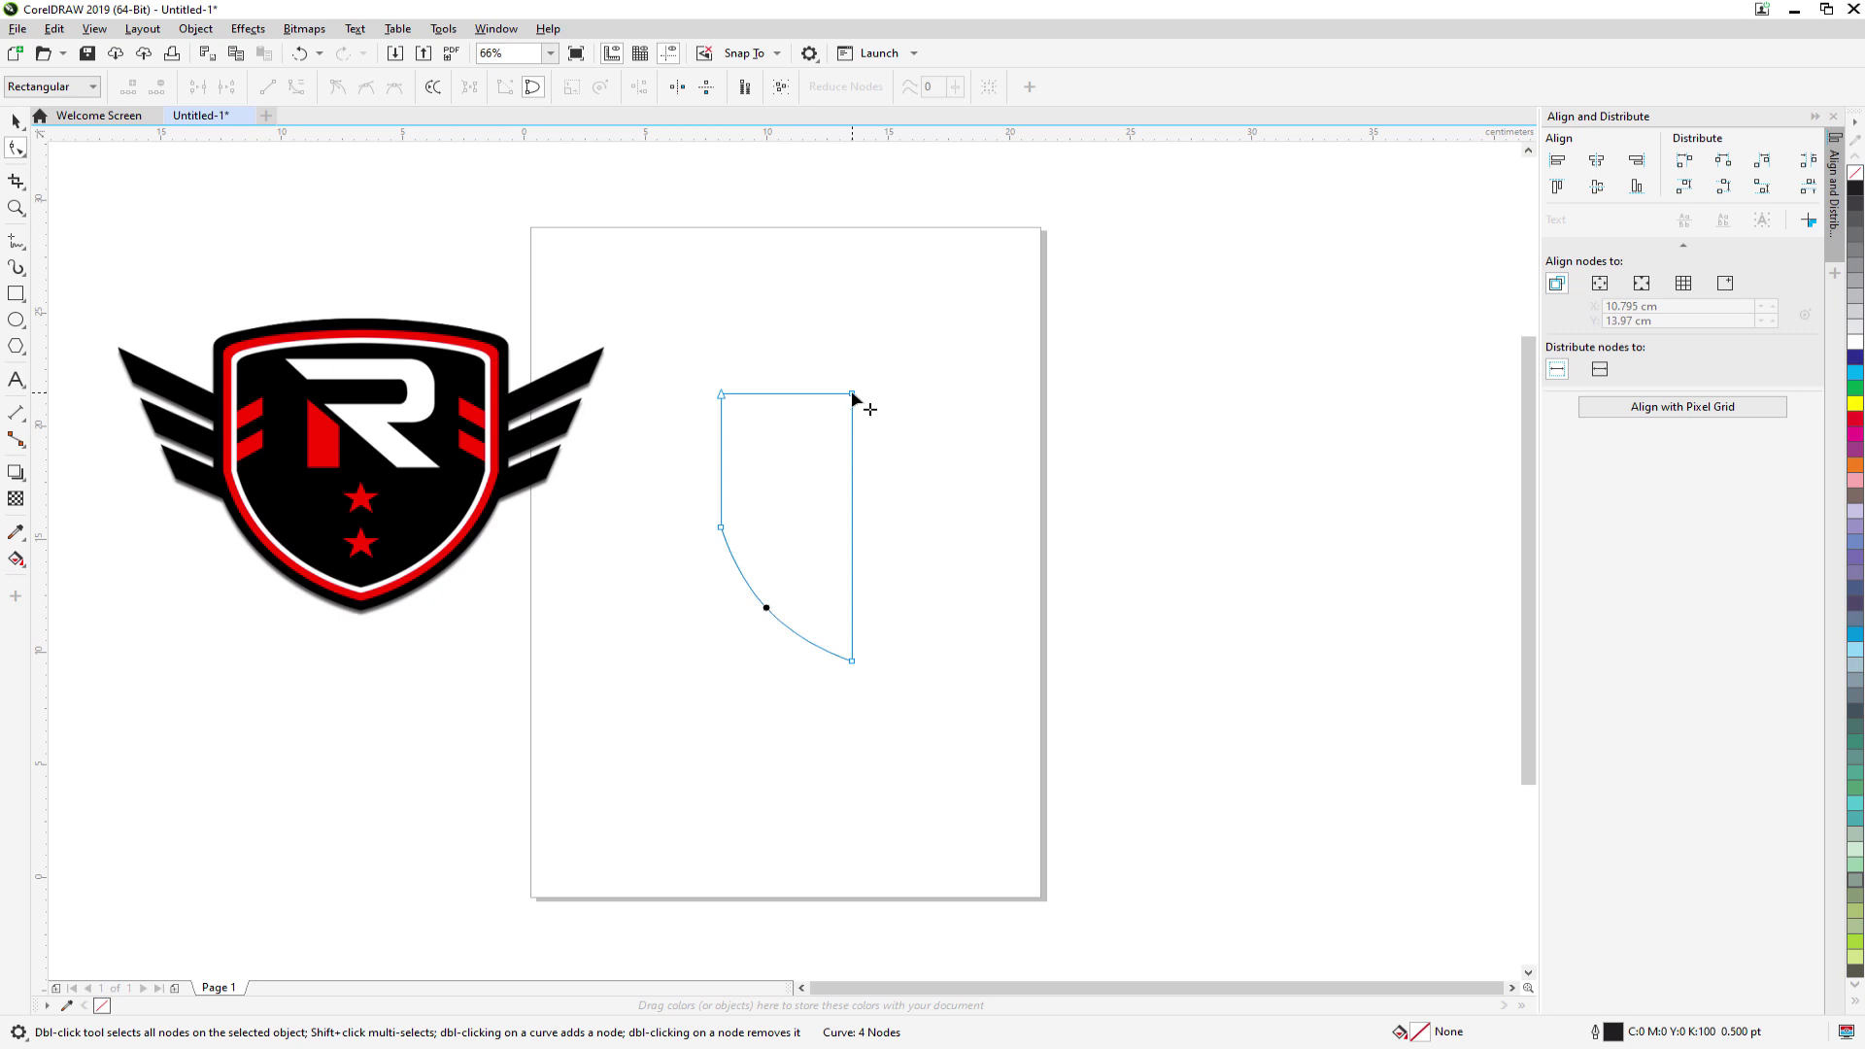
- Raise the shape's upper-right node by about 0.43 cm so the top edge slopes
drag(853, 396, 851, 382)
drag(853, 387, 855, 387)
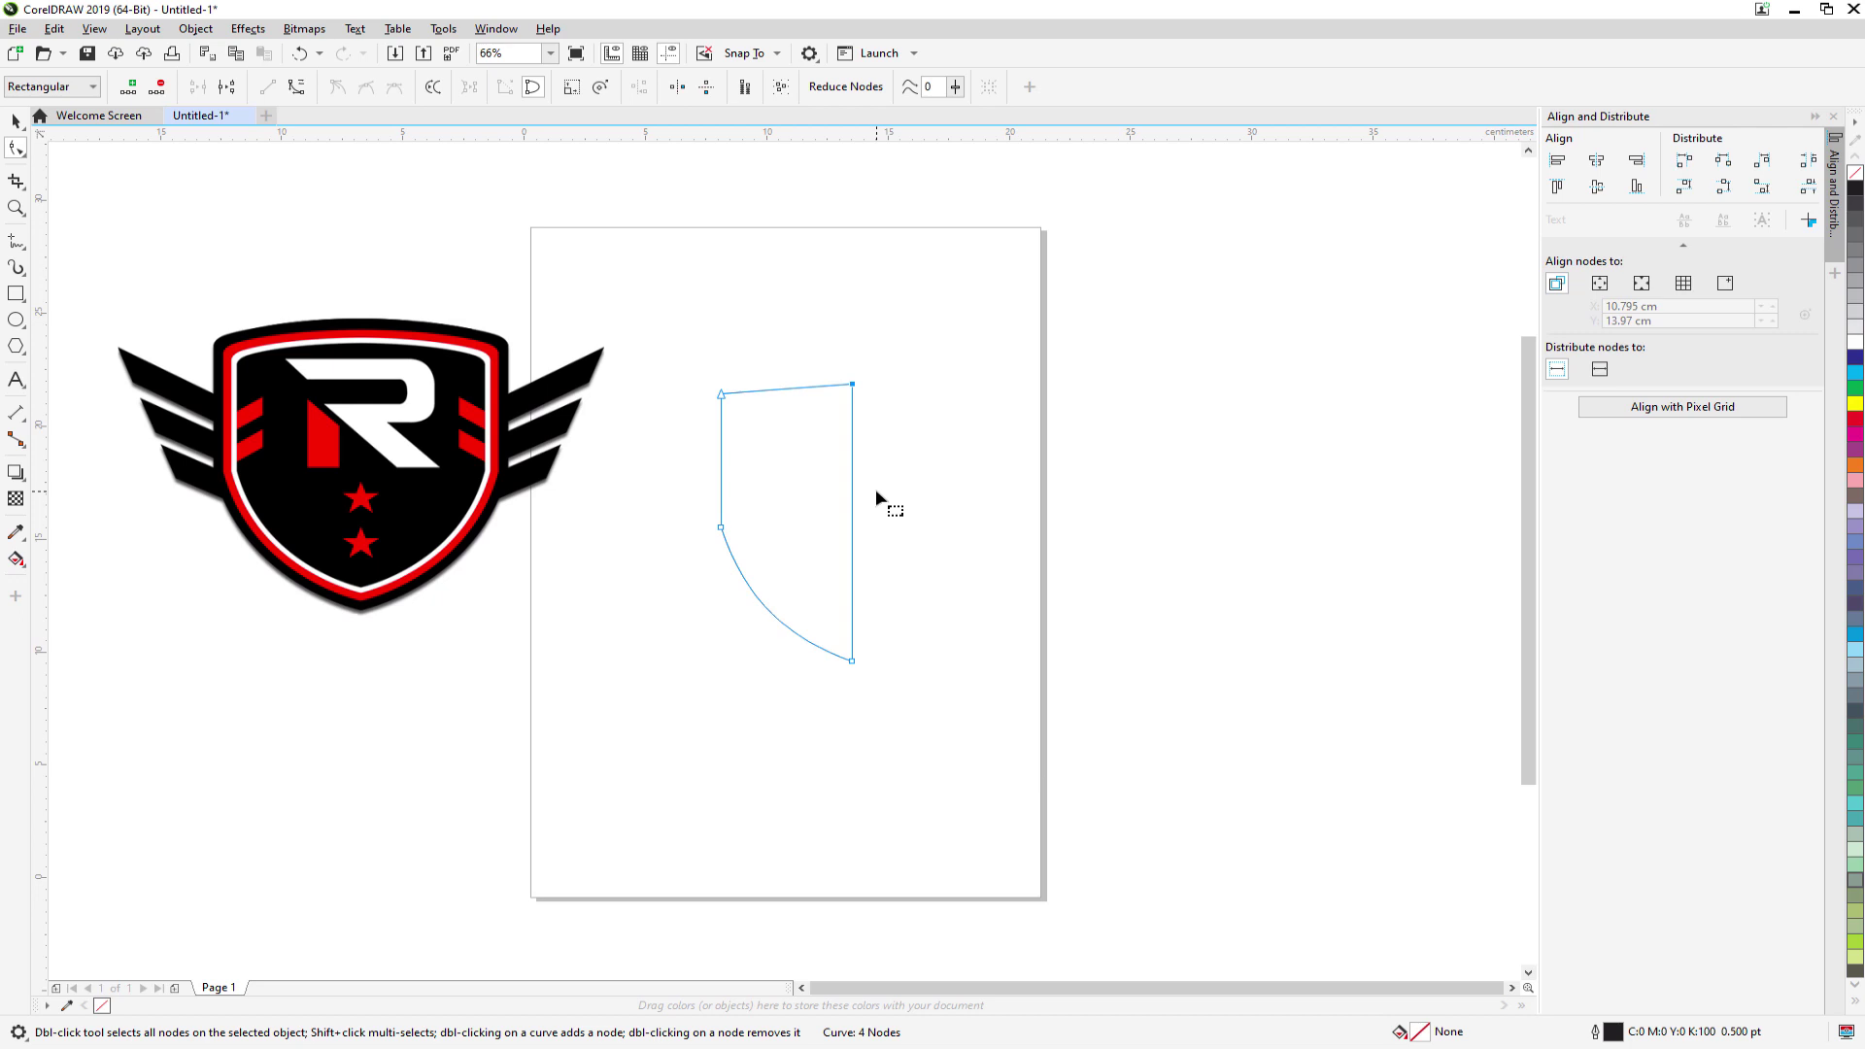
click(701, 317)
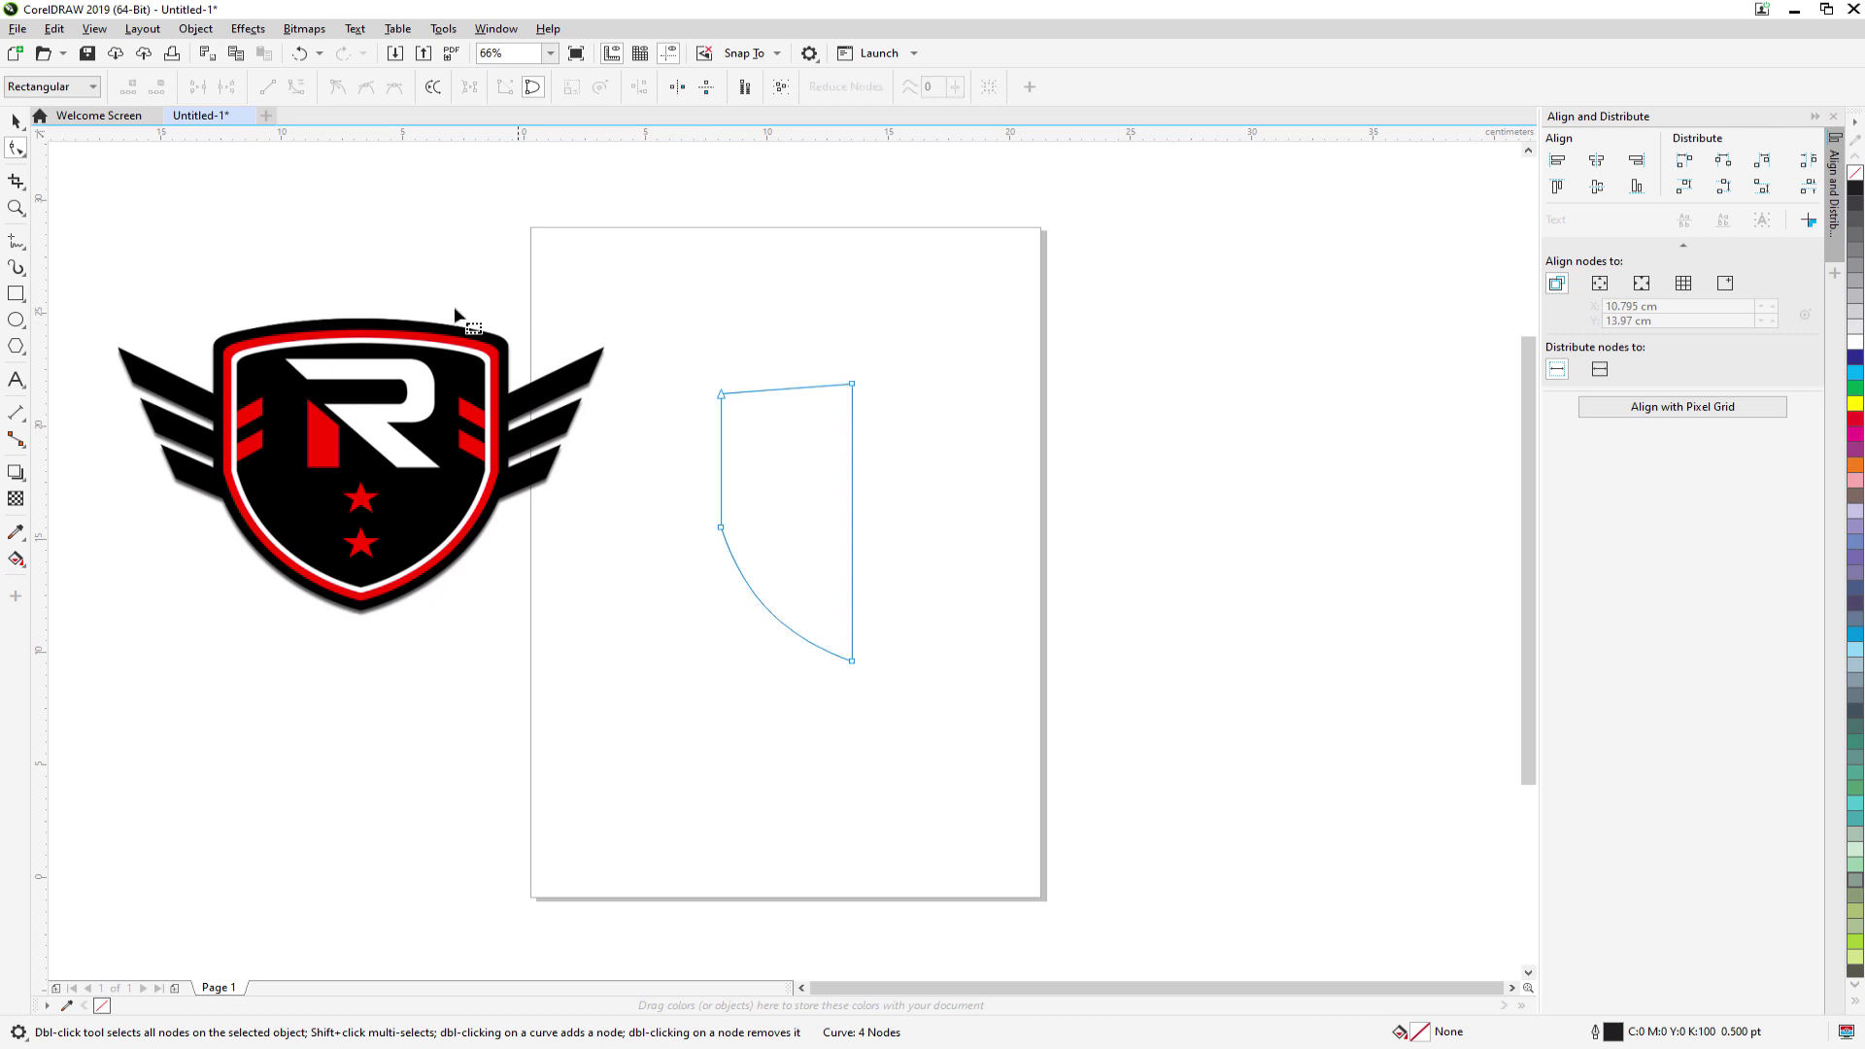
click(14, 123)
click(729, 260)
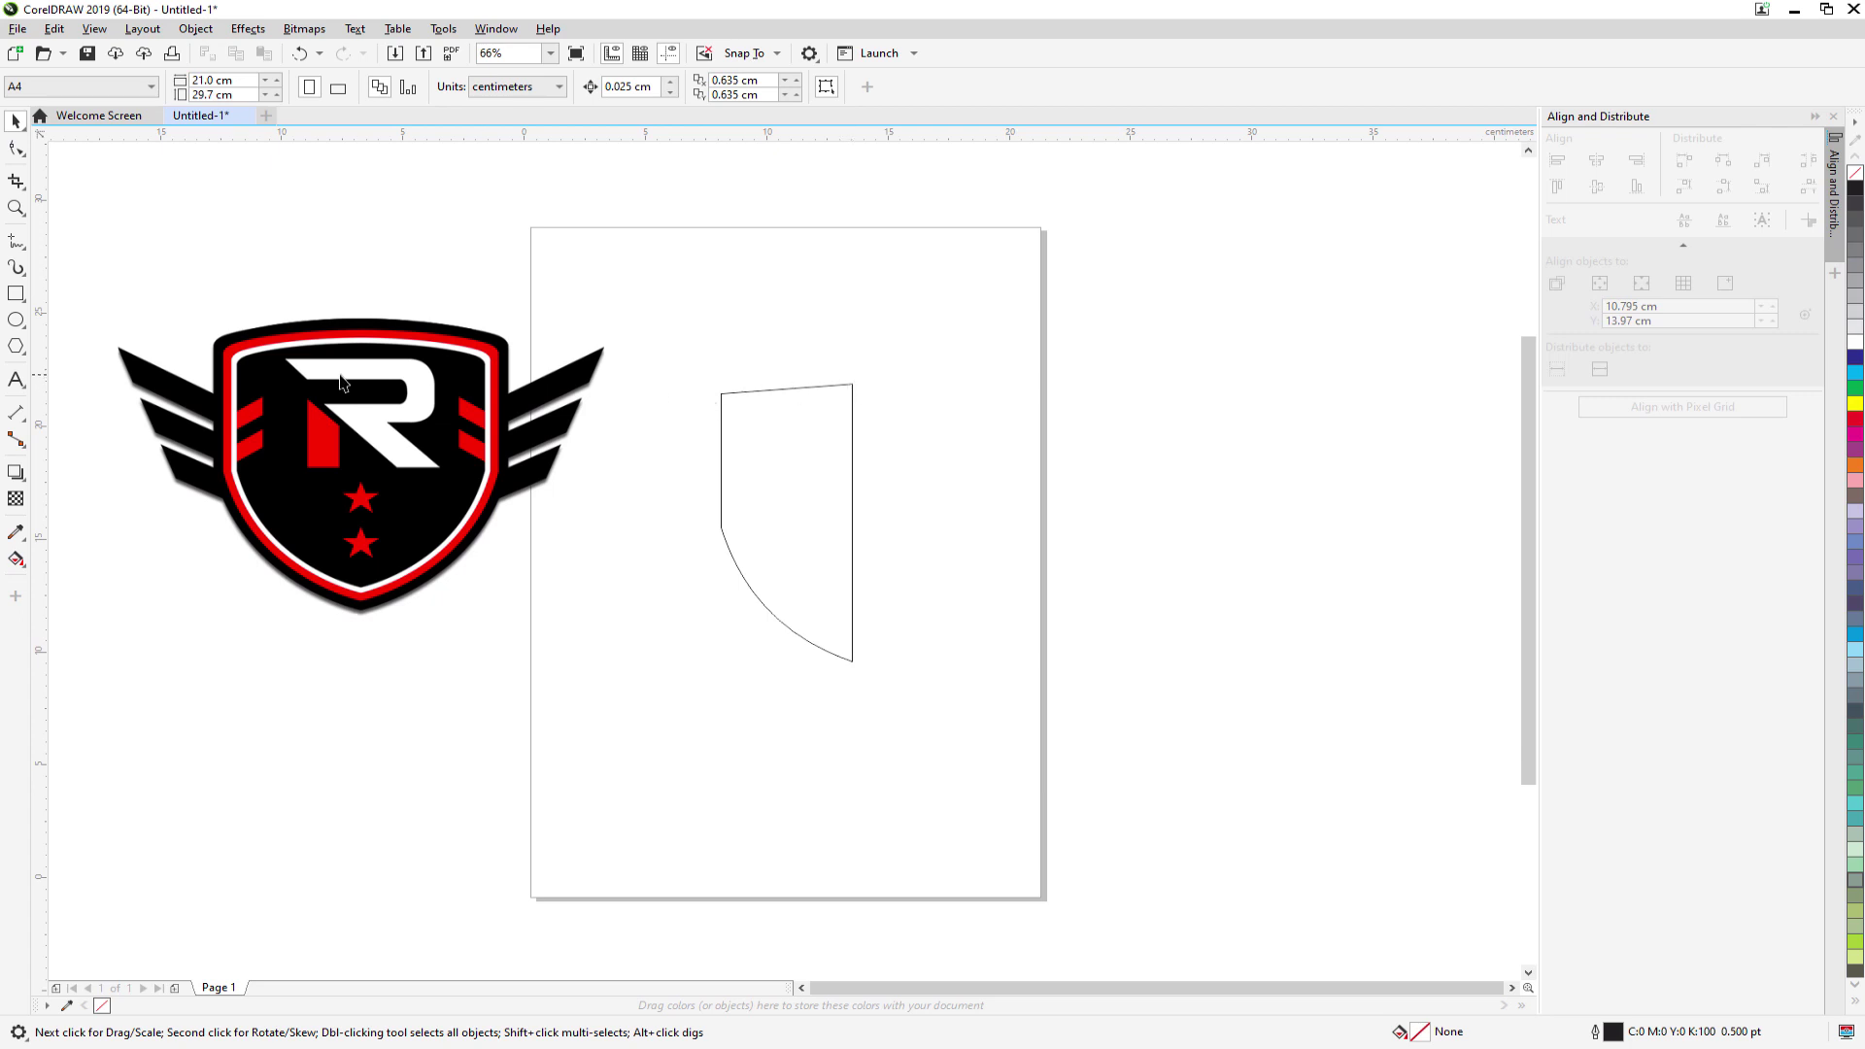
- Nudge the half-shield's upper-left node straight down in 0.025 cm increments to steepen the top edge
click(723, 420)
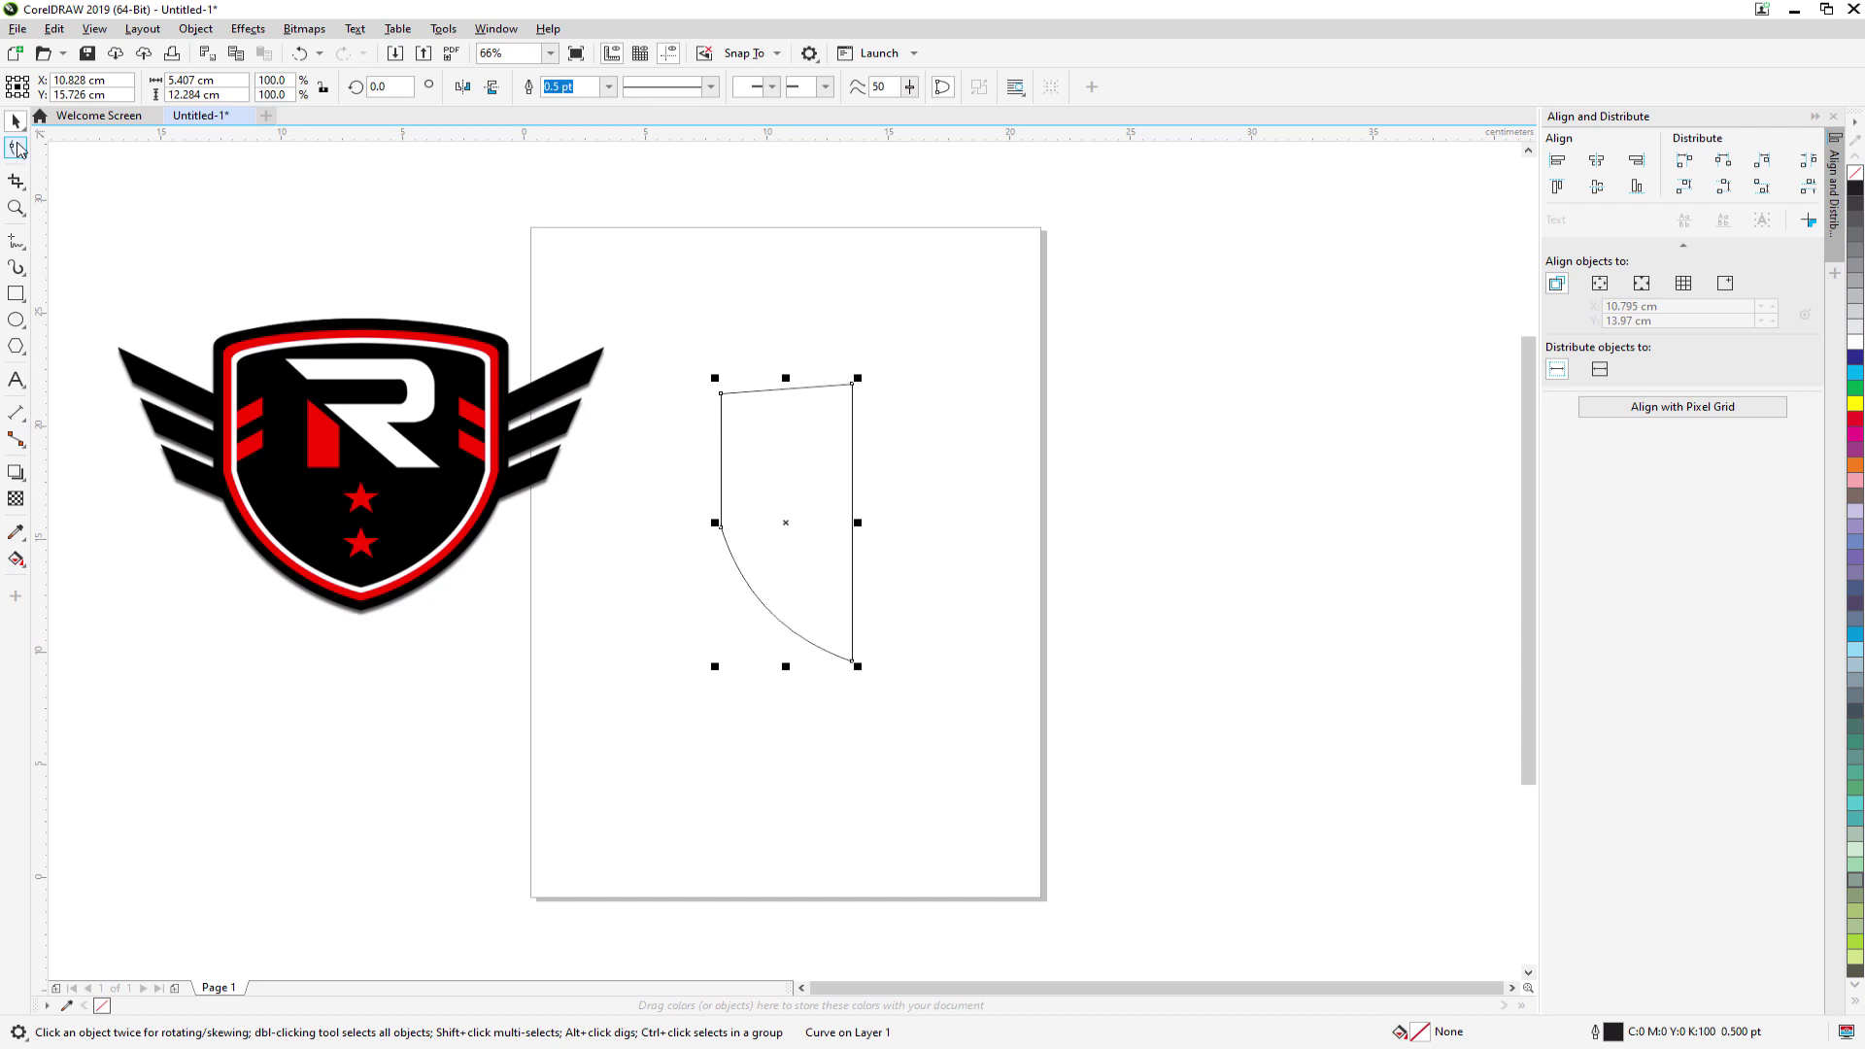
click(16, 148)
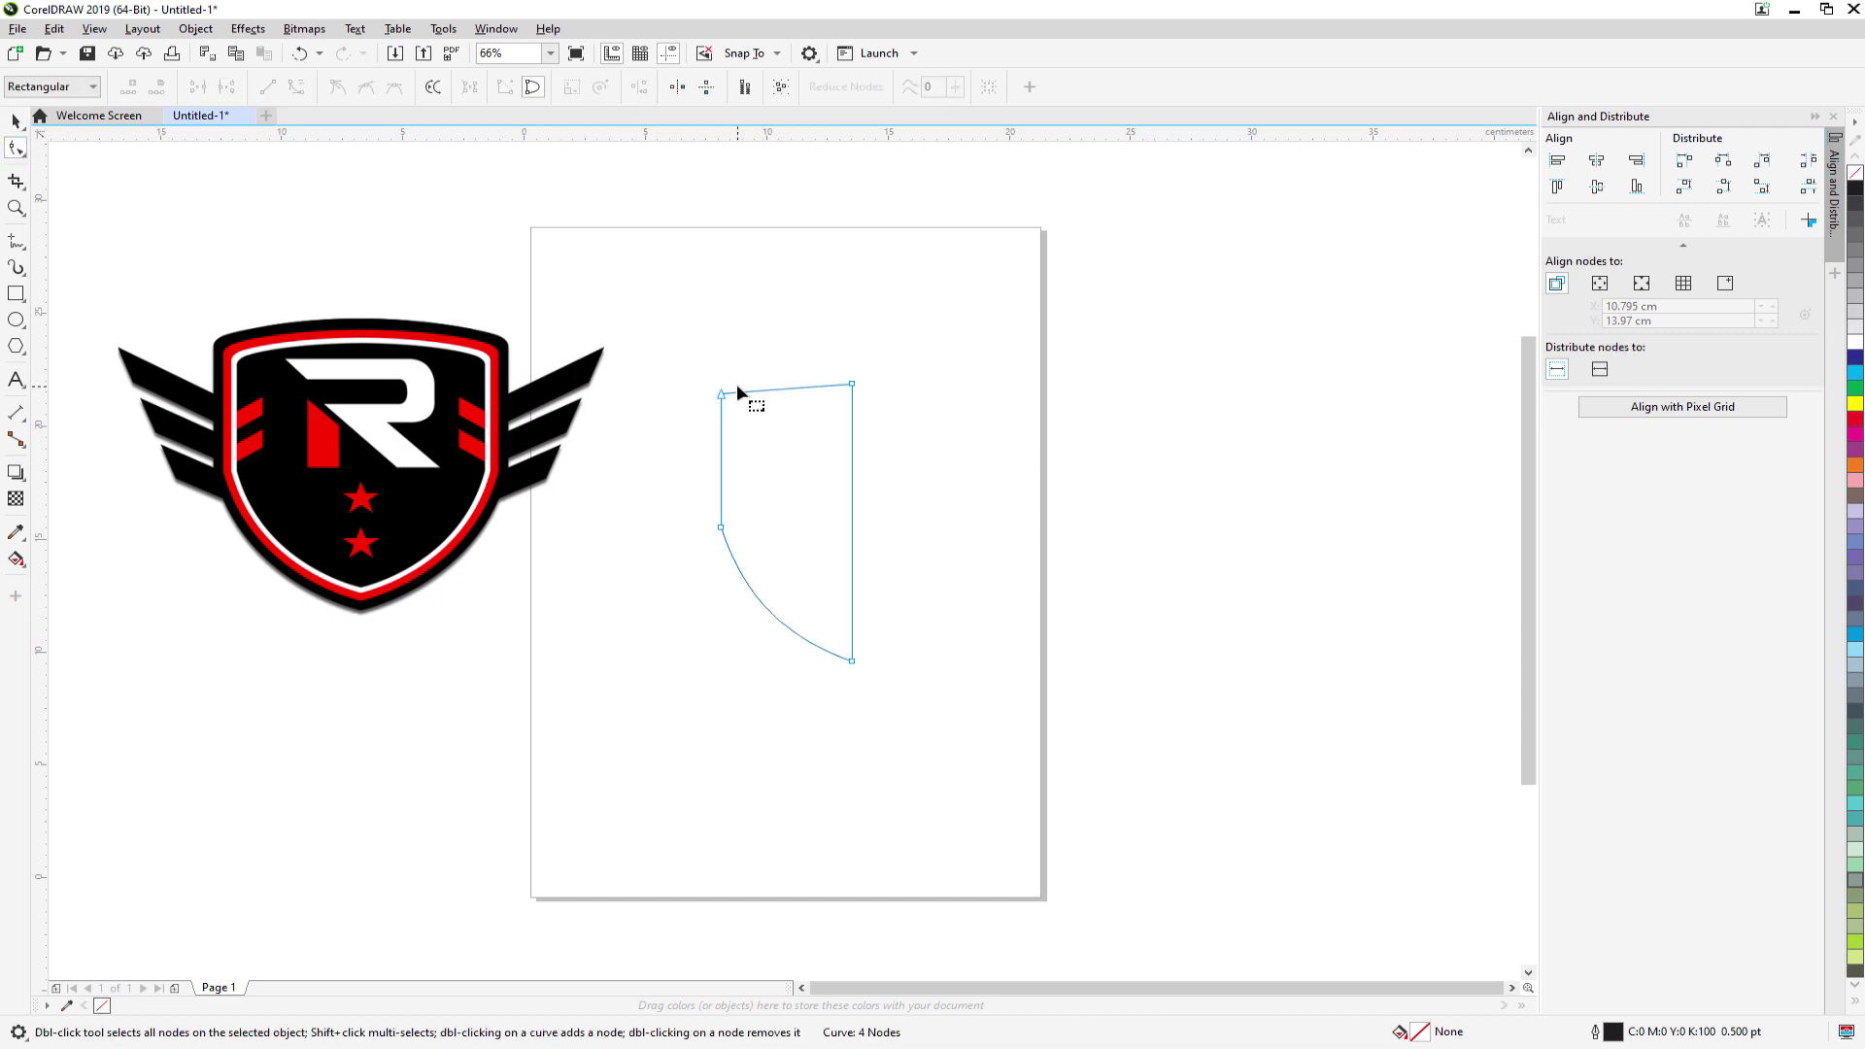
scroll(738, 387, up, 3)
click(707, 402)
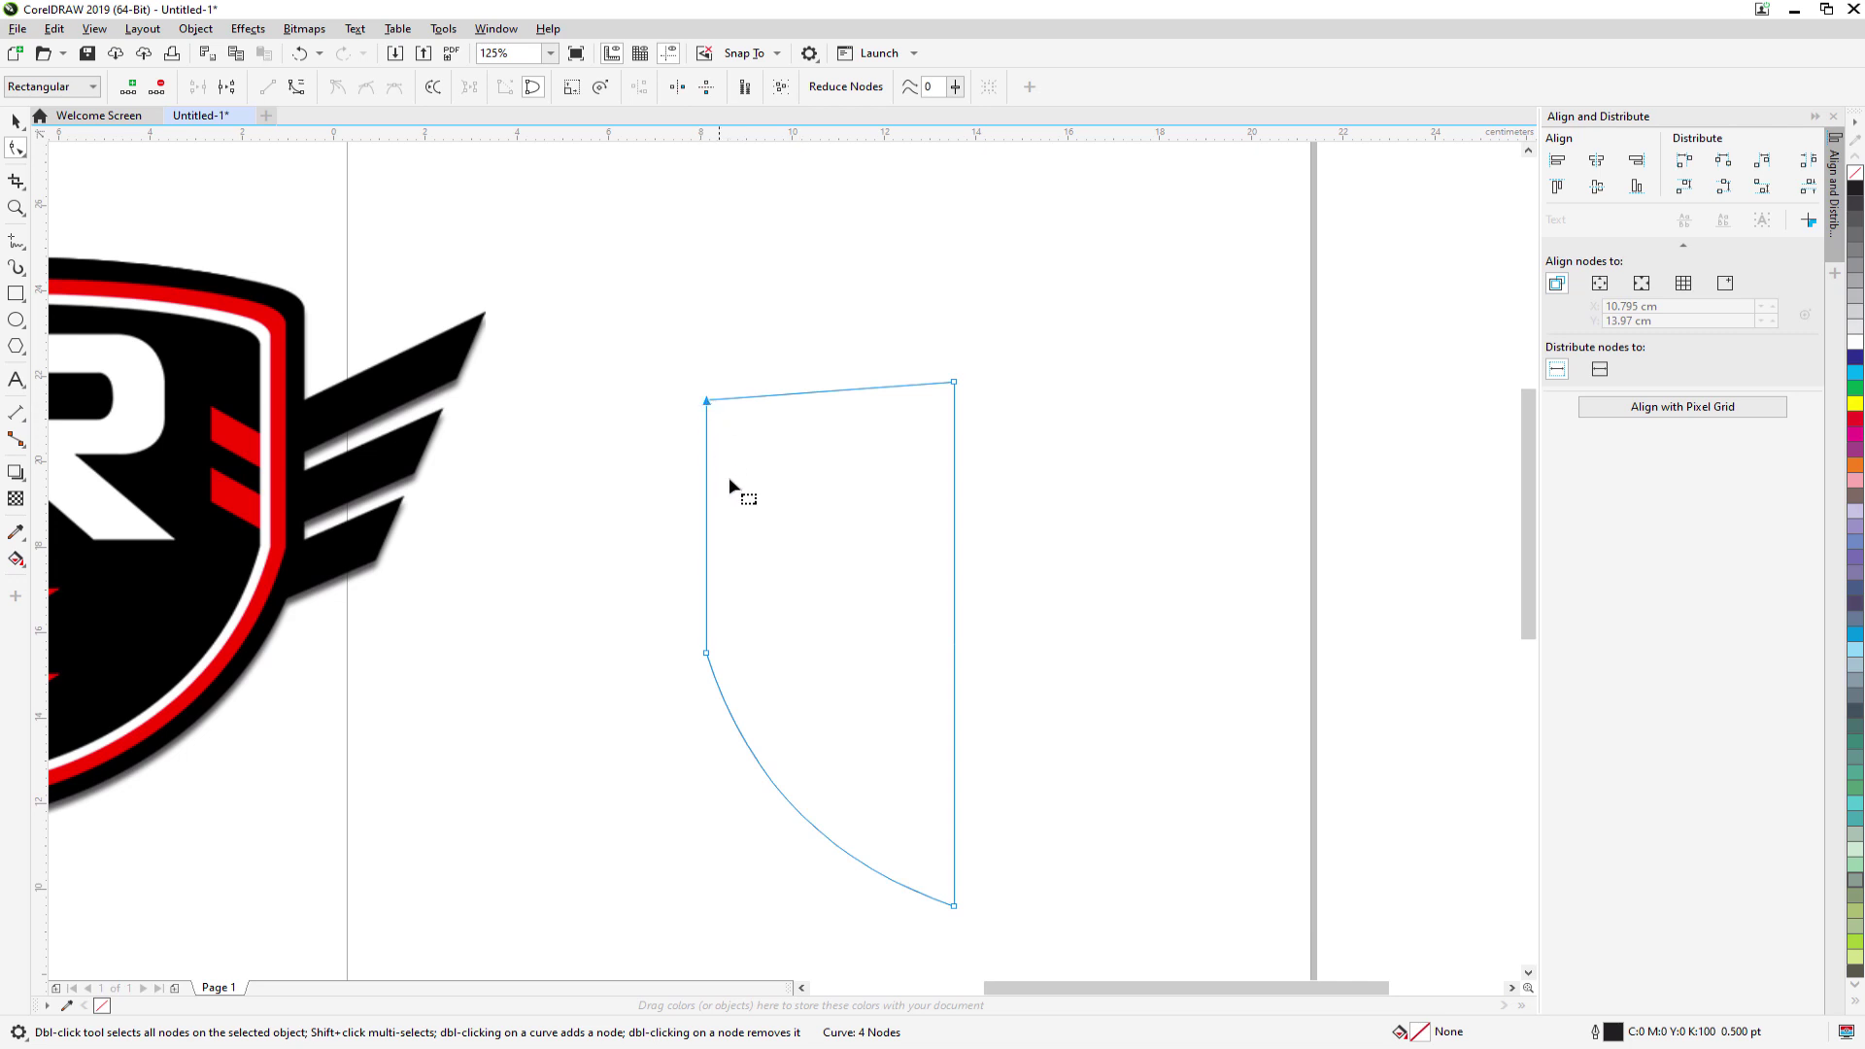
key(Down)
key(Down)
key(Down)
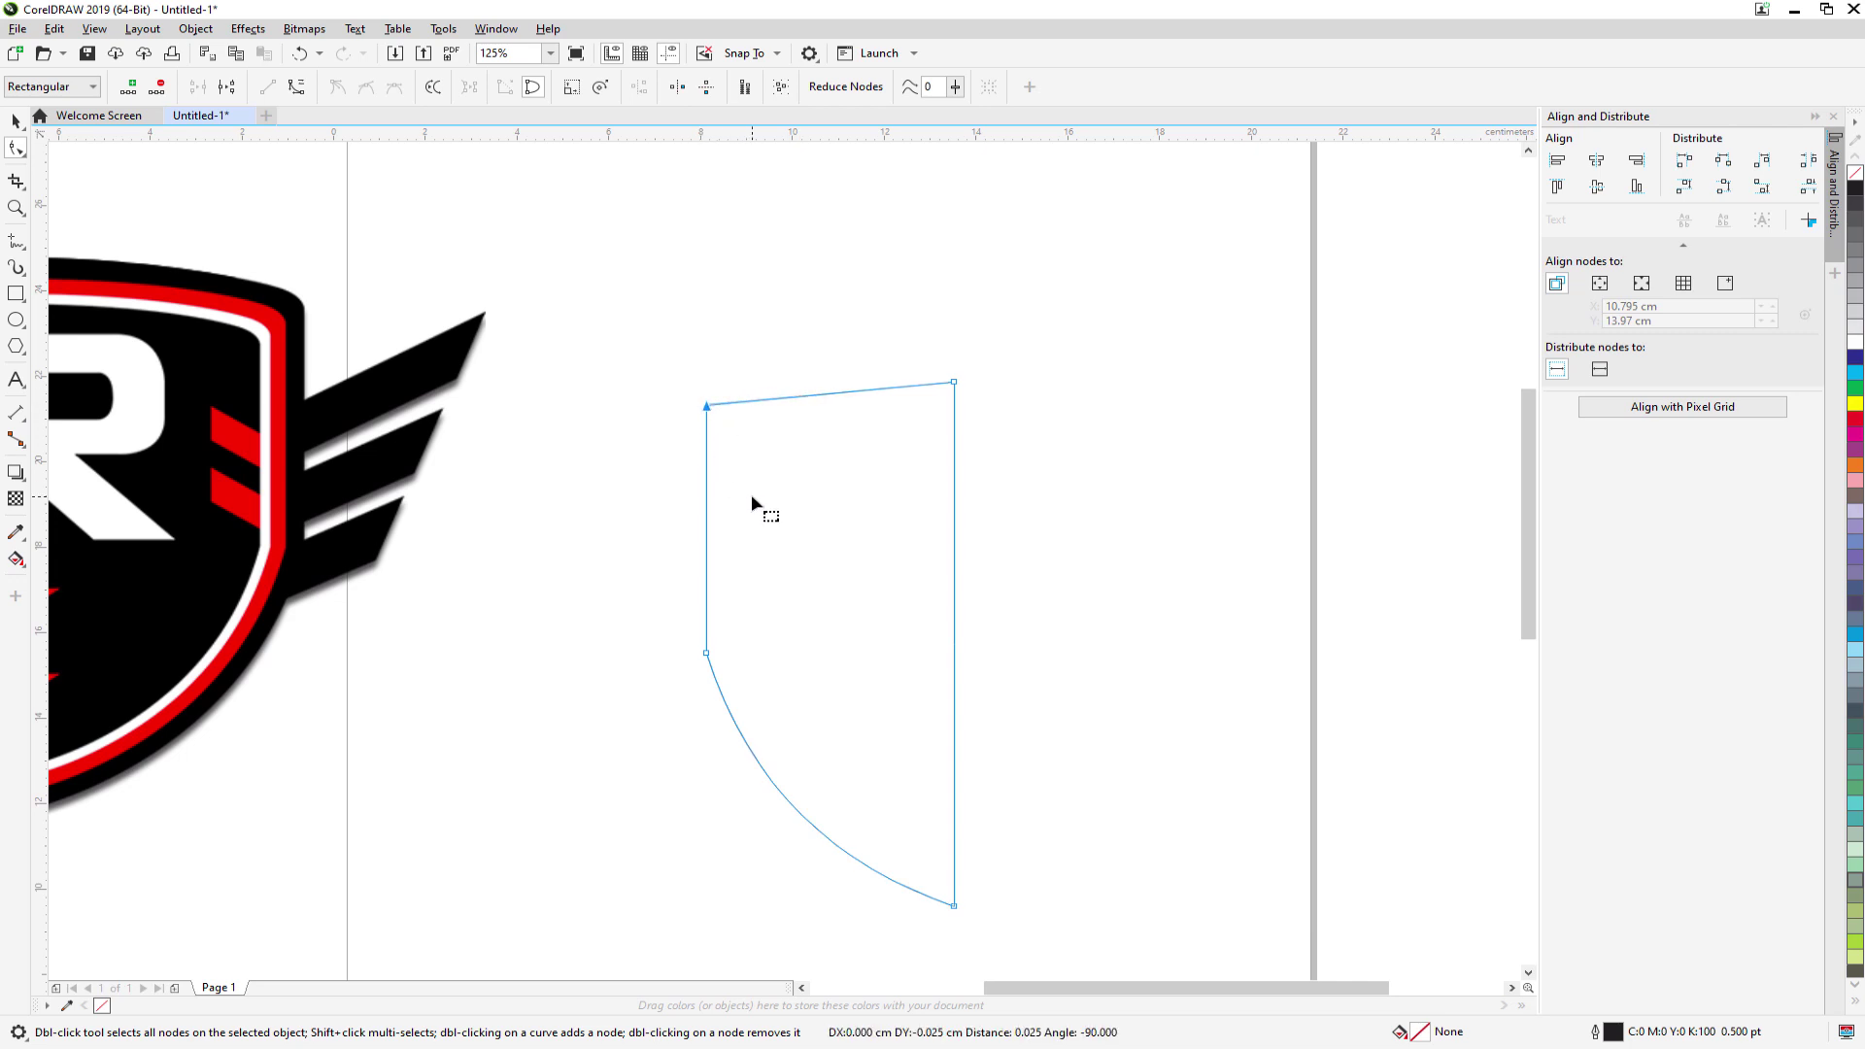
key(Down)
key(Down)
key(Down)
key(Down)
key(Down)
key(Down)
key(Down)
key(Down)
key(Down)
key(Down)
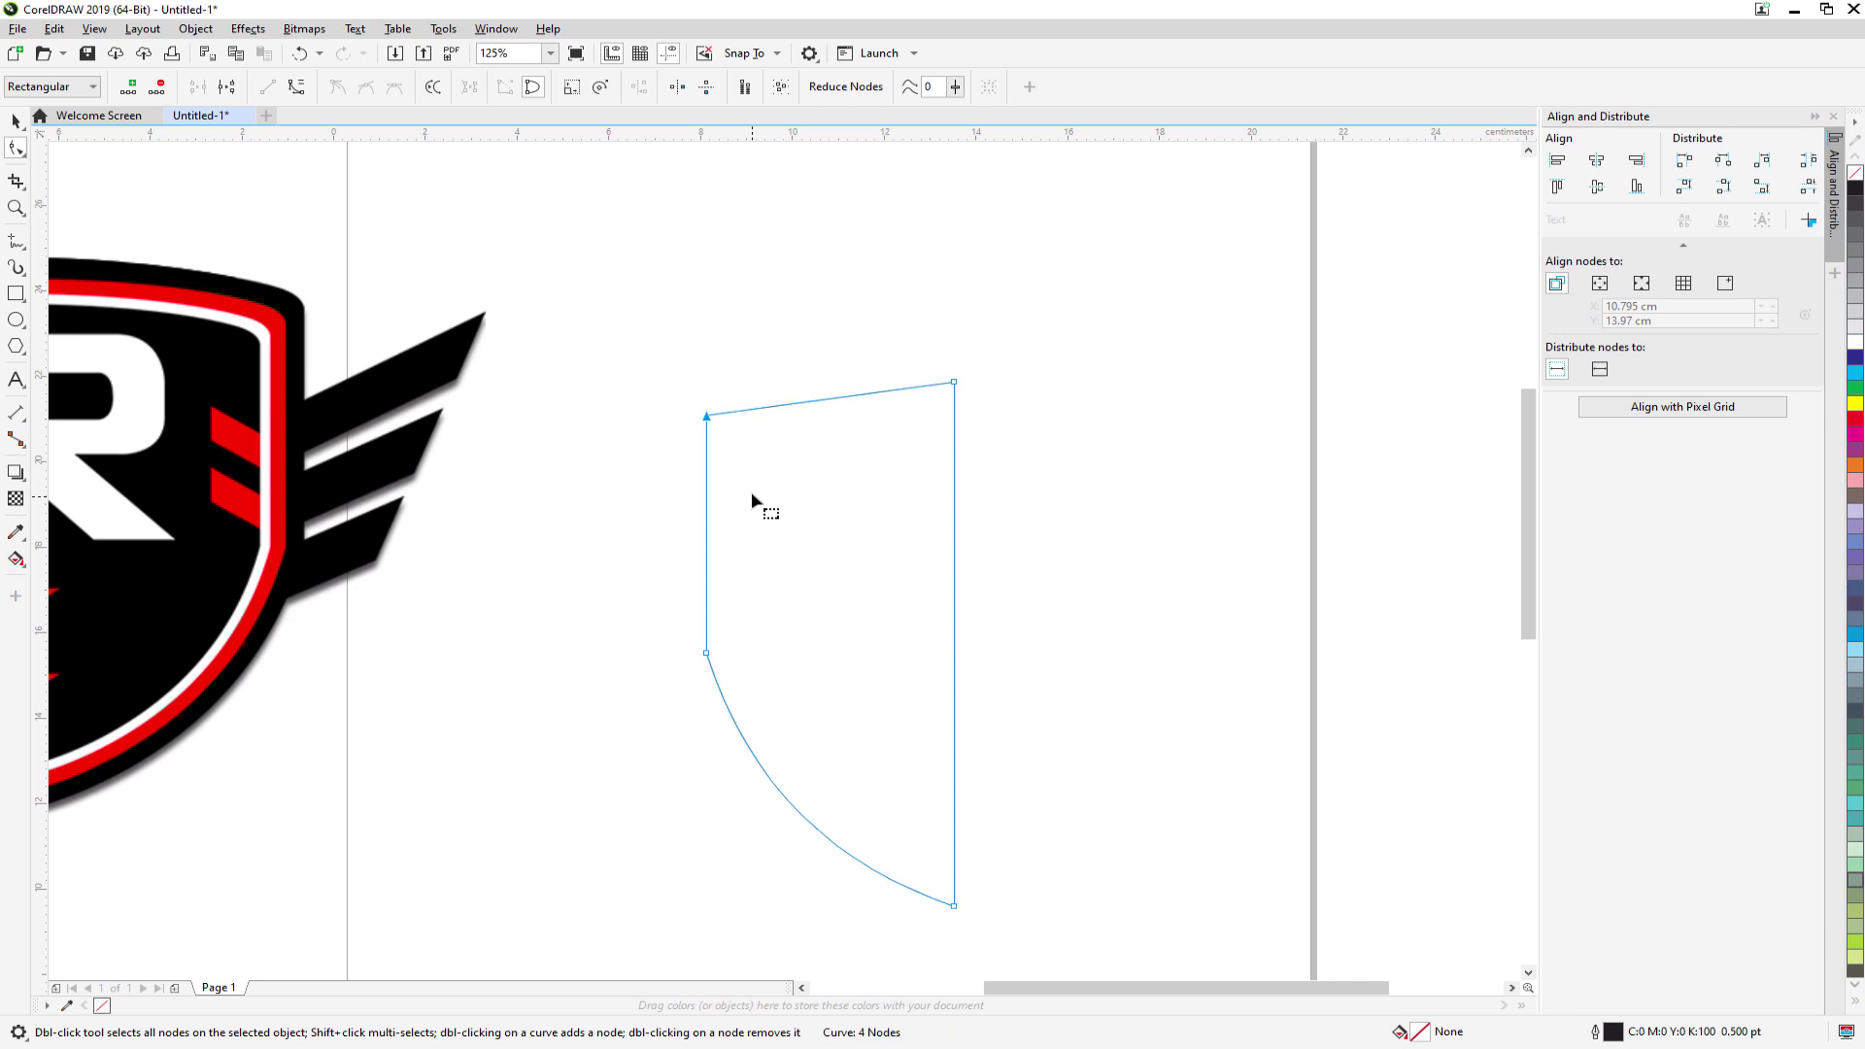
- Convert the sloping top edge to a curve and bow it slightly upward
right_click(771, 408)
click(824, 532)
mouse_move(802, 408)
mouse_down()
mouse_move(757, 404)
mouse_move(774, 399)
mouse_up()
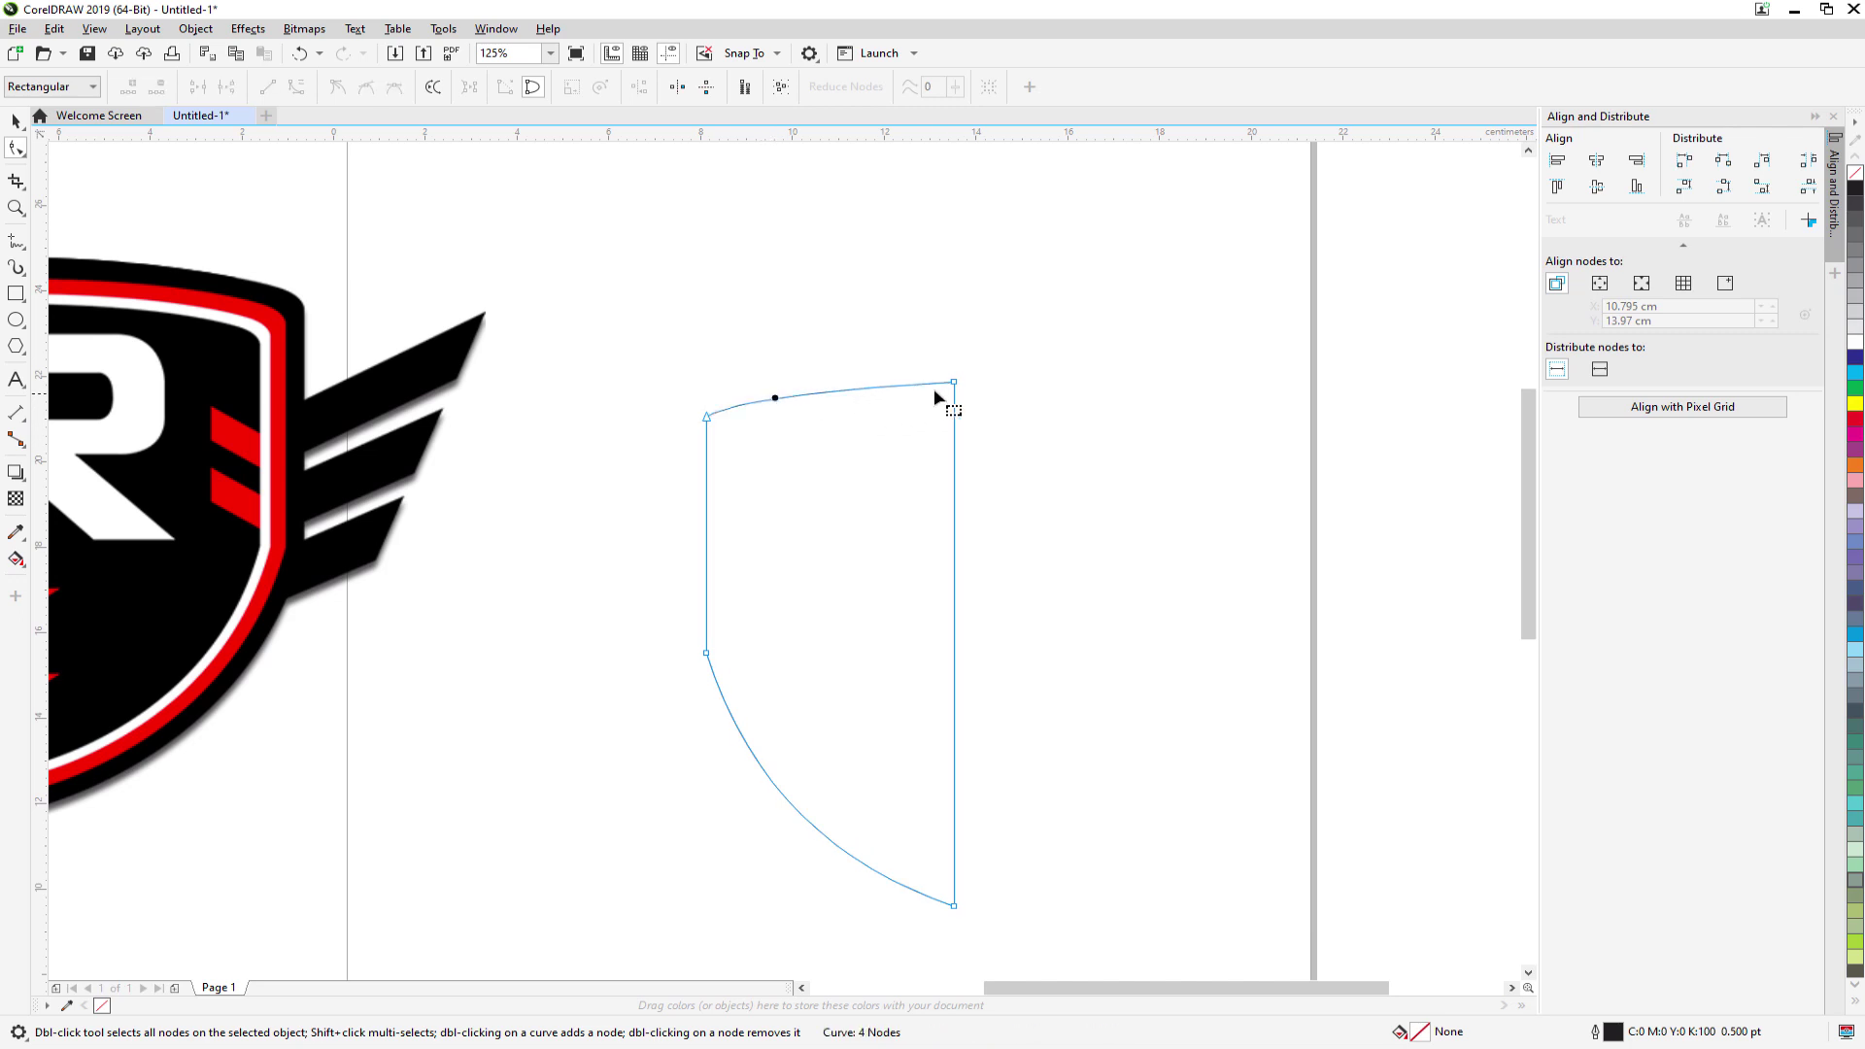
- Nudge the upper-left node slightly lower and adjust both curve handles to round the top edge
click(707, 427)
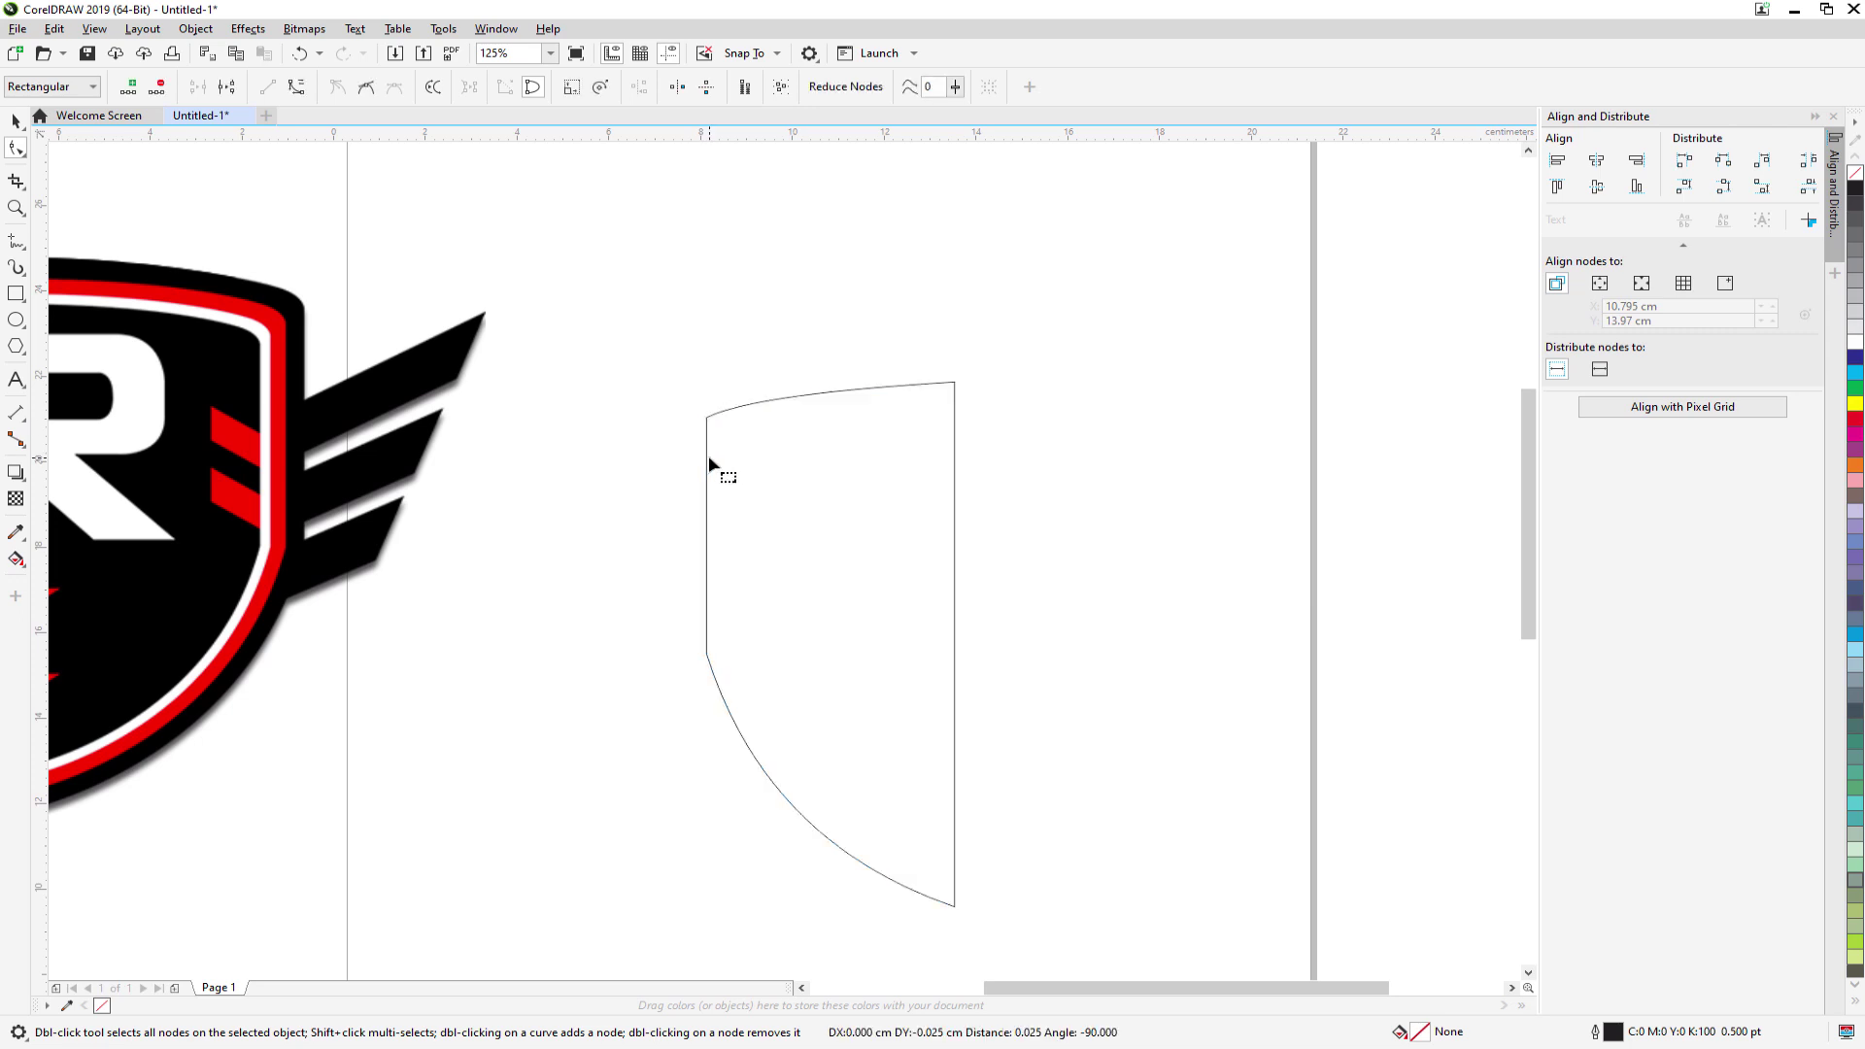
key(Down)
key(Down)
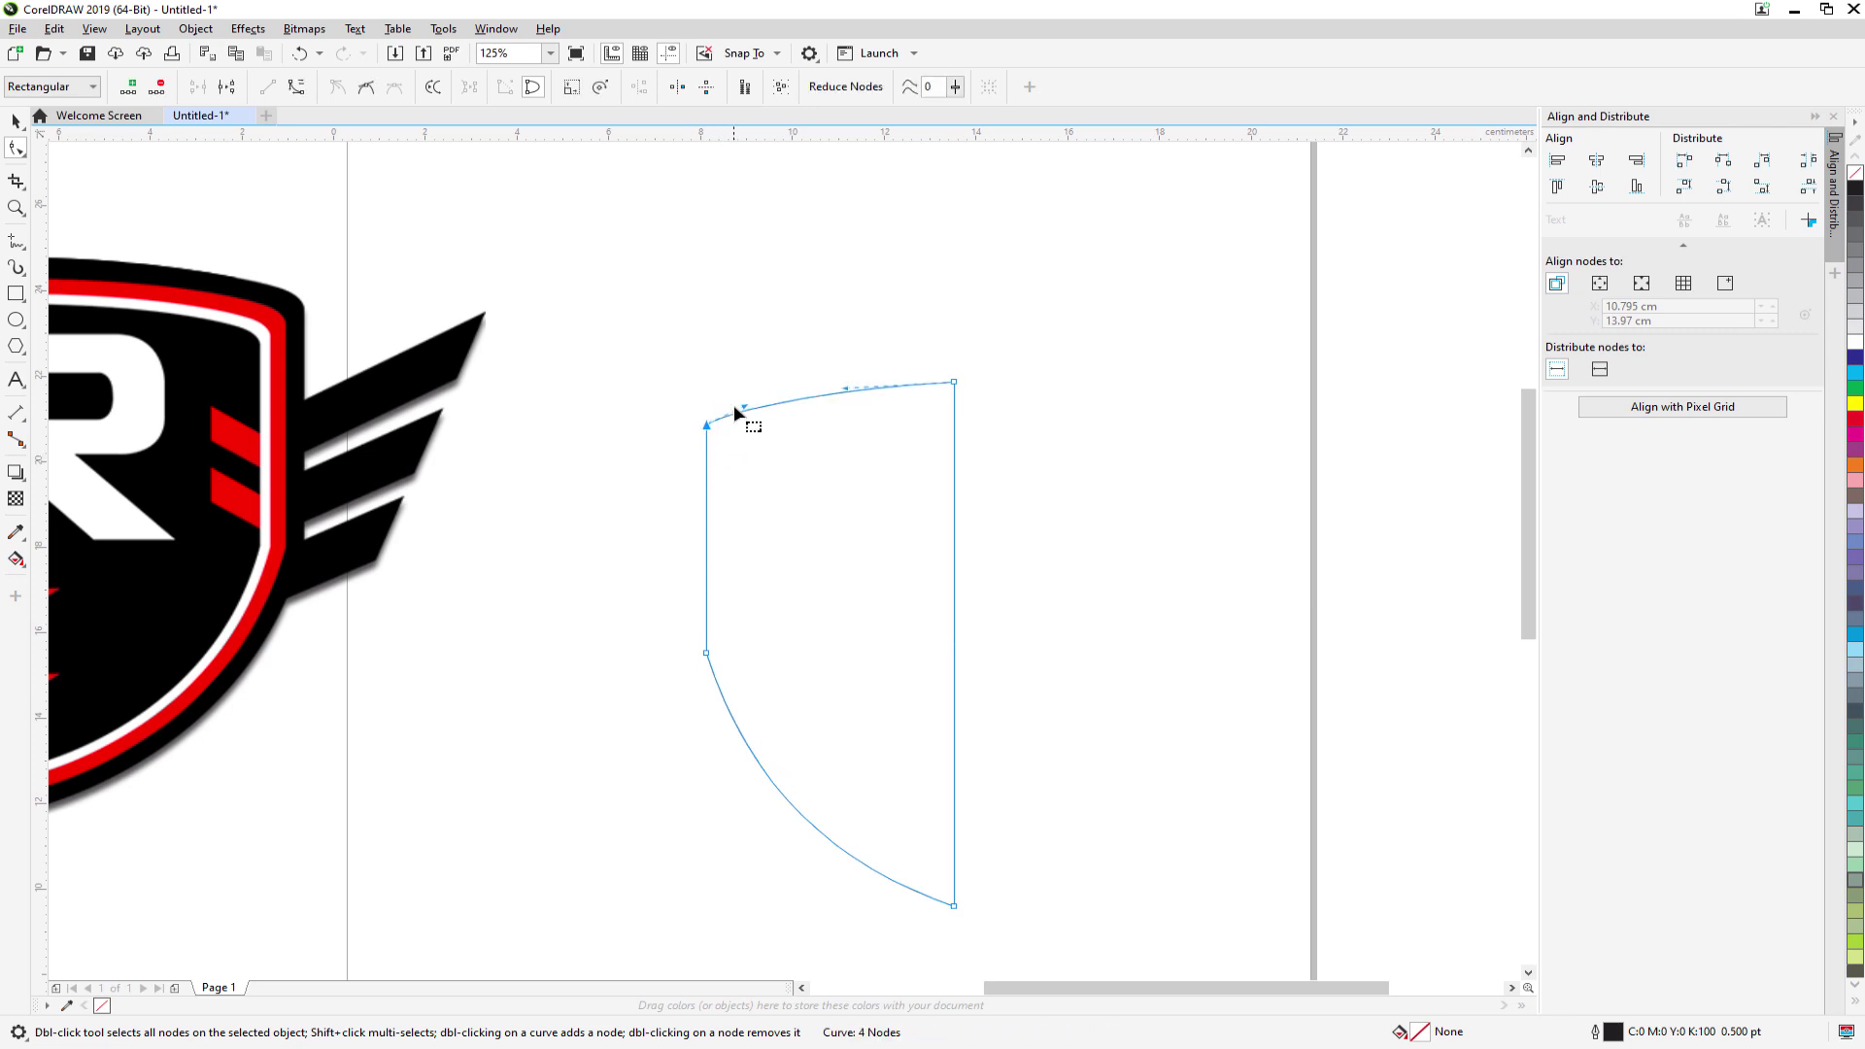
drag(744, 409, 709, 402)
drag(846, 393, 843, 385)
scroll(802, 457, down, 2)
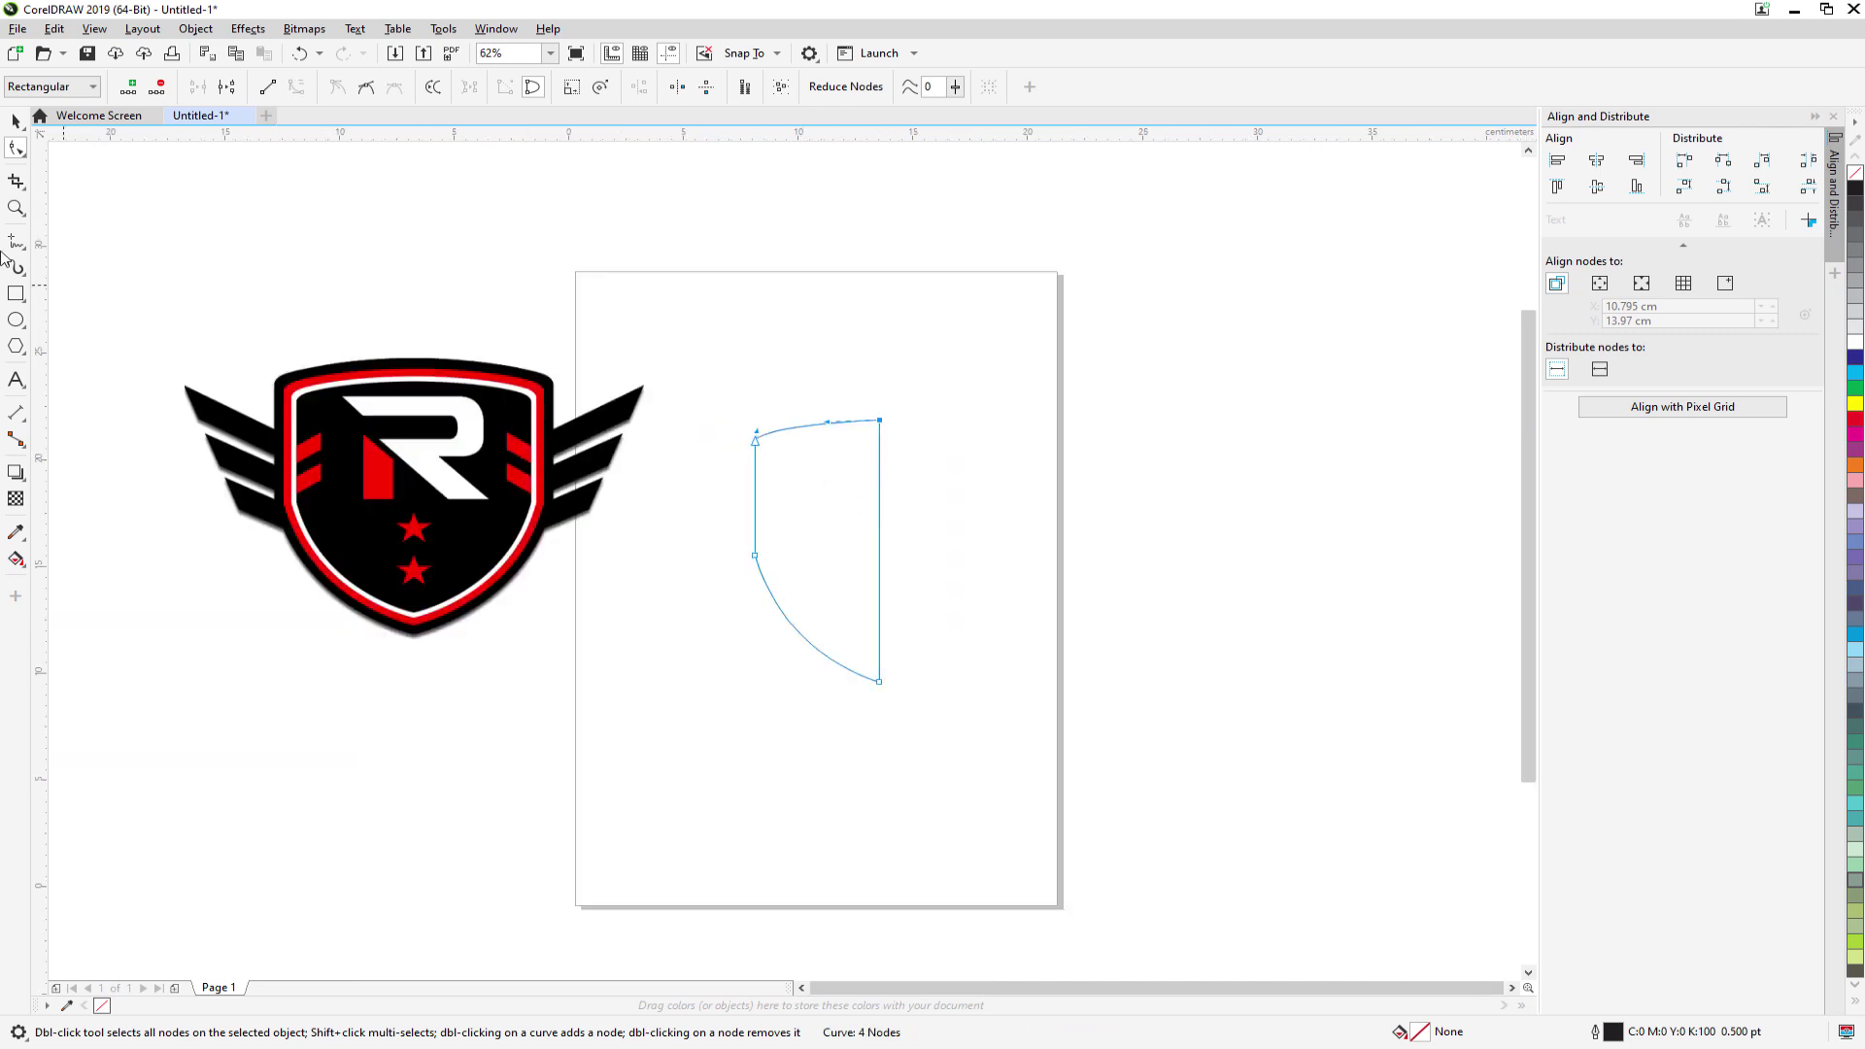
click(16, 121)
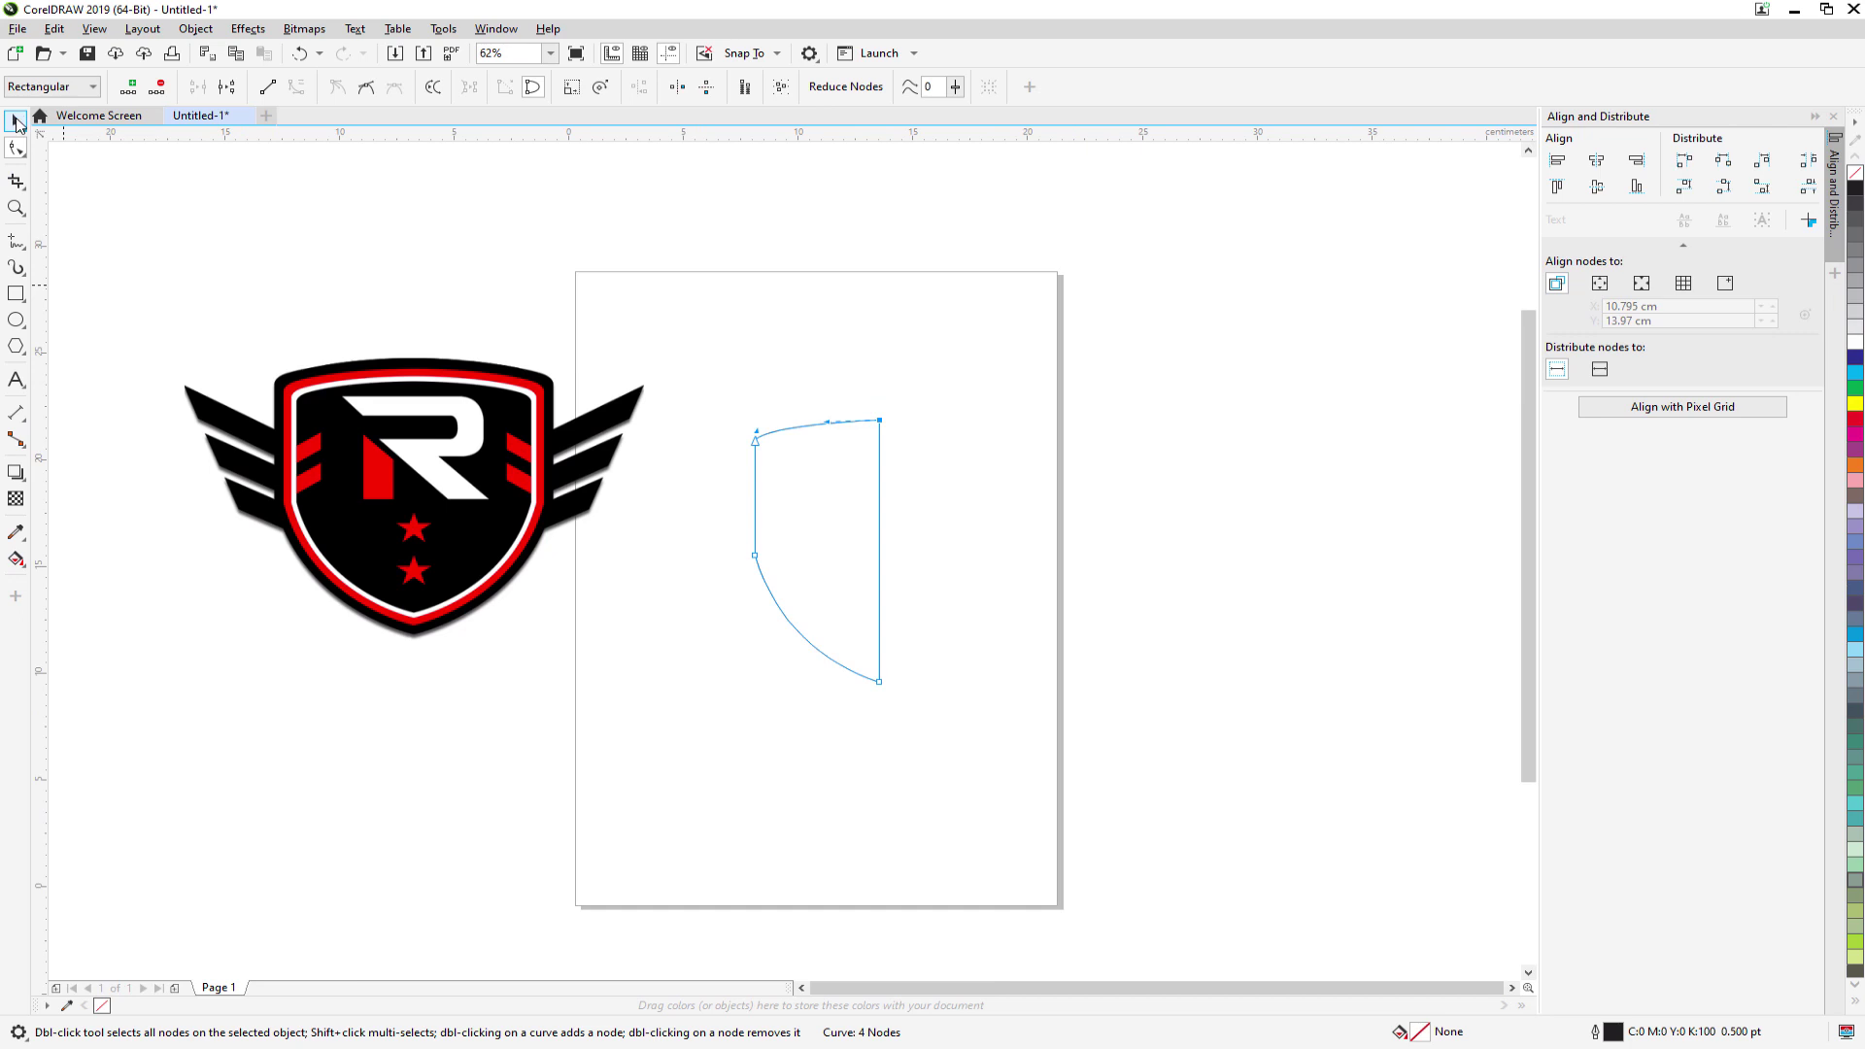
click(732, 316)
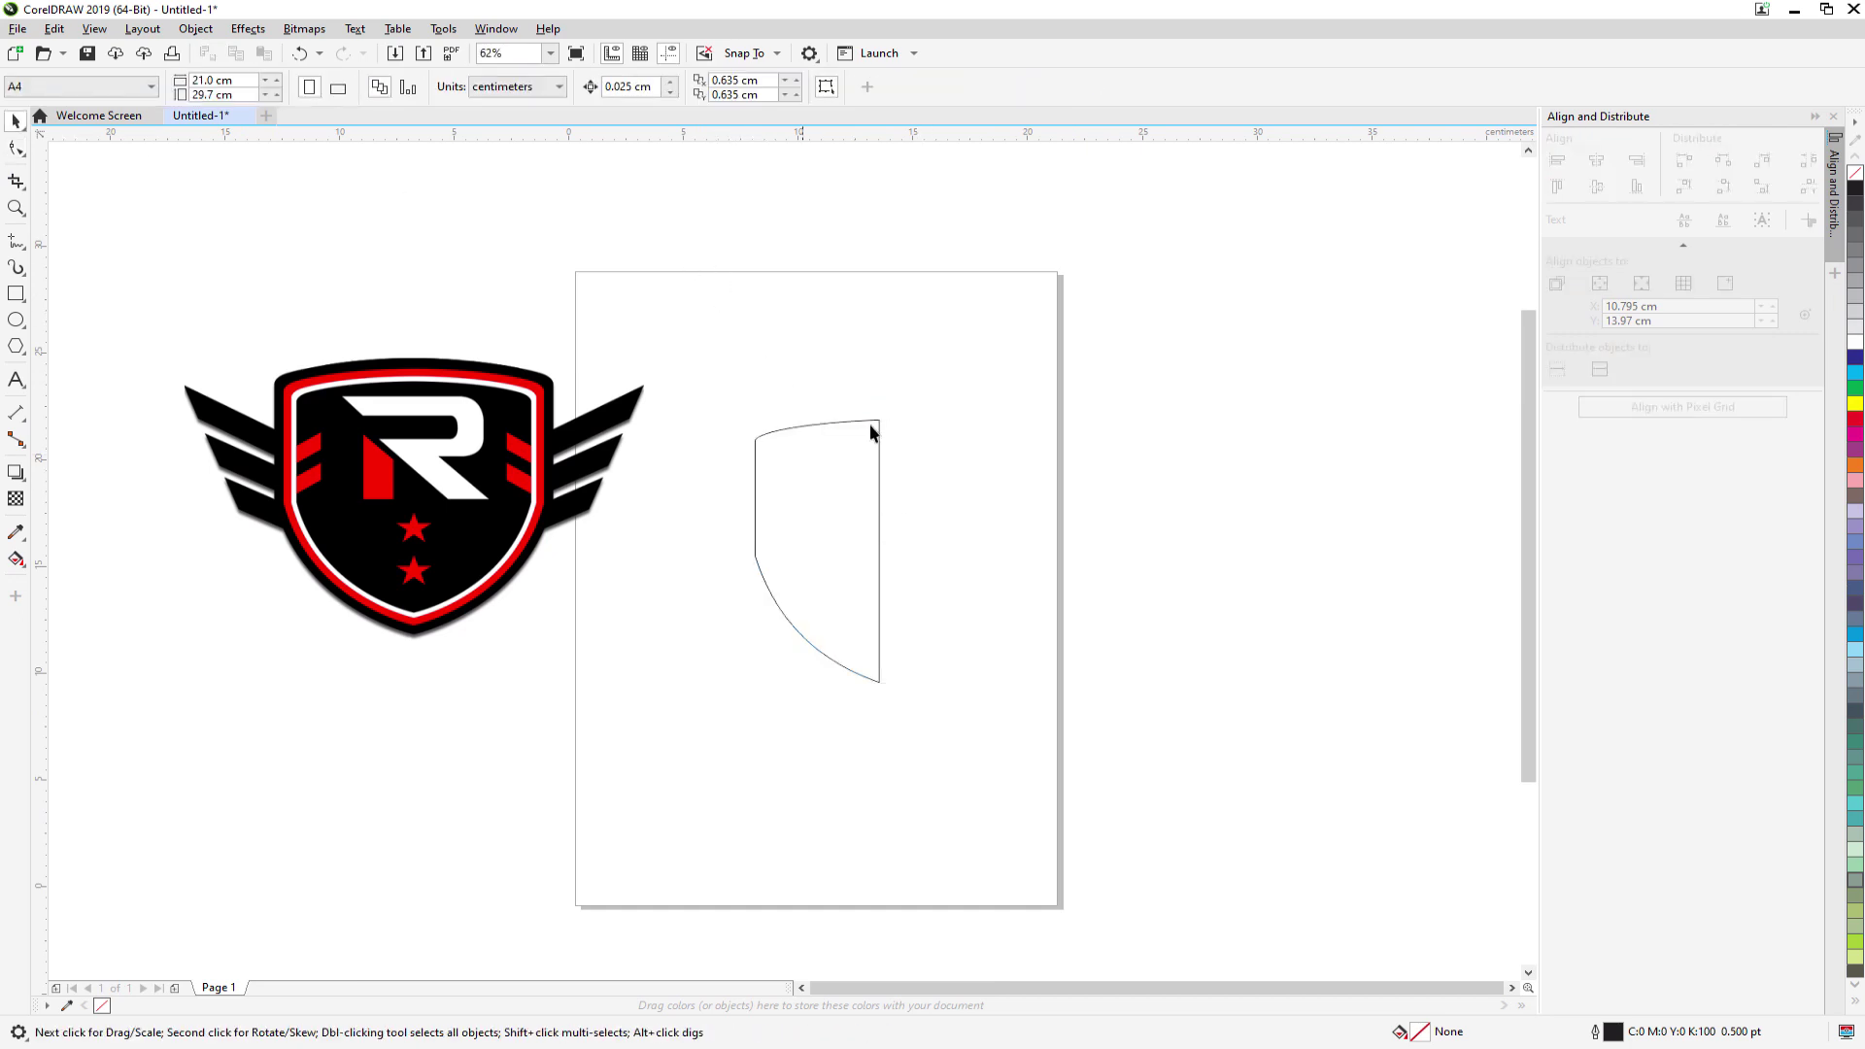
click(847, 478)
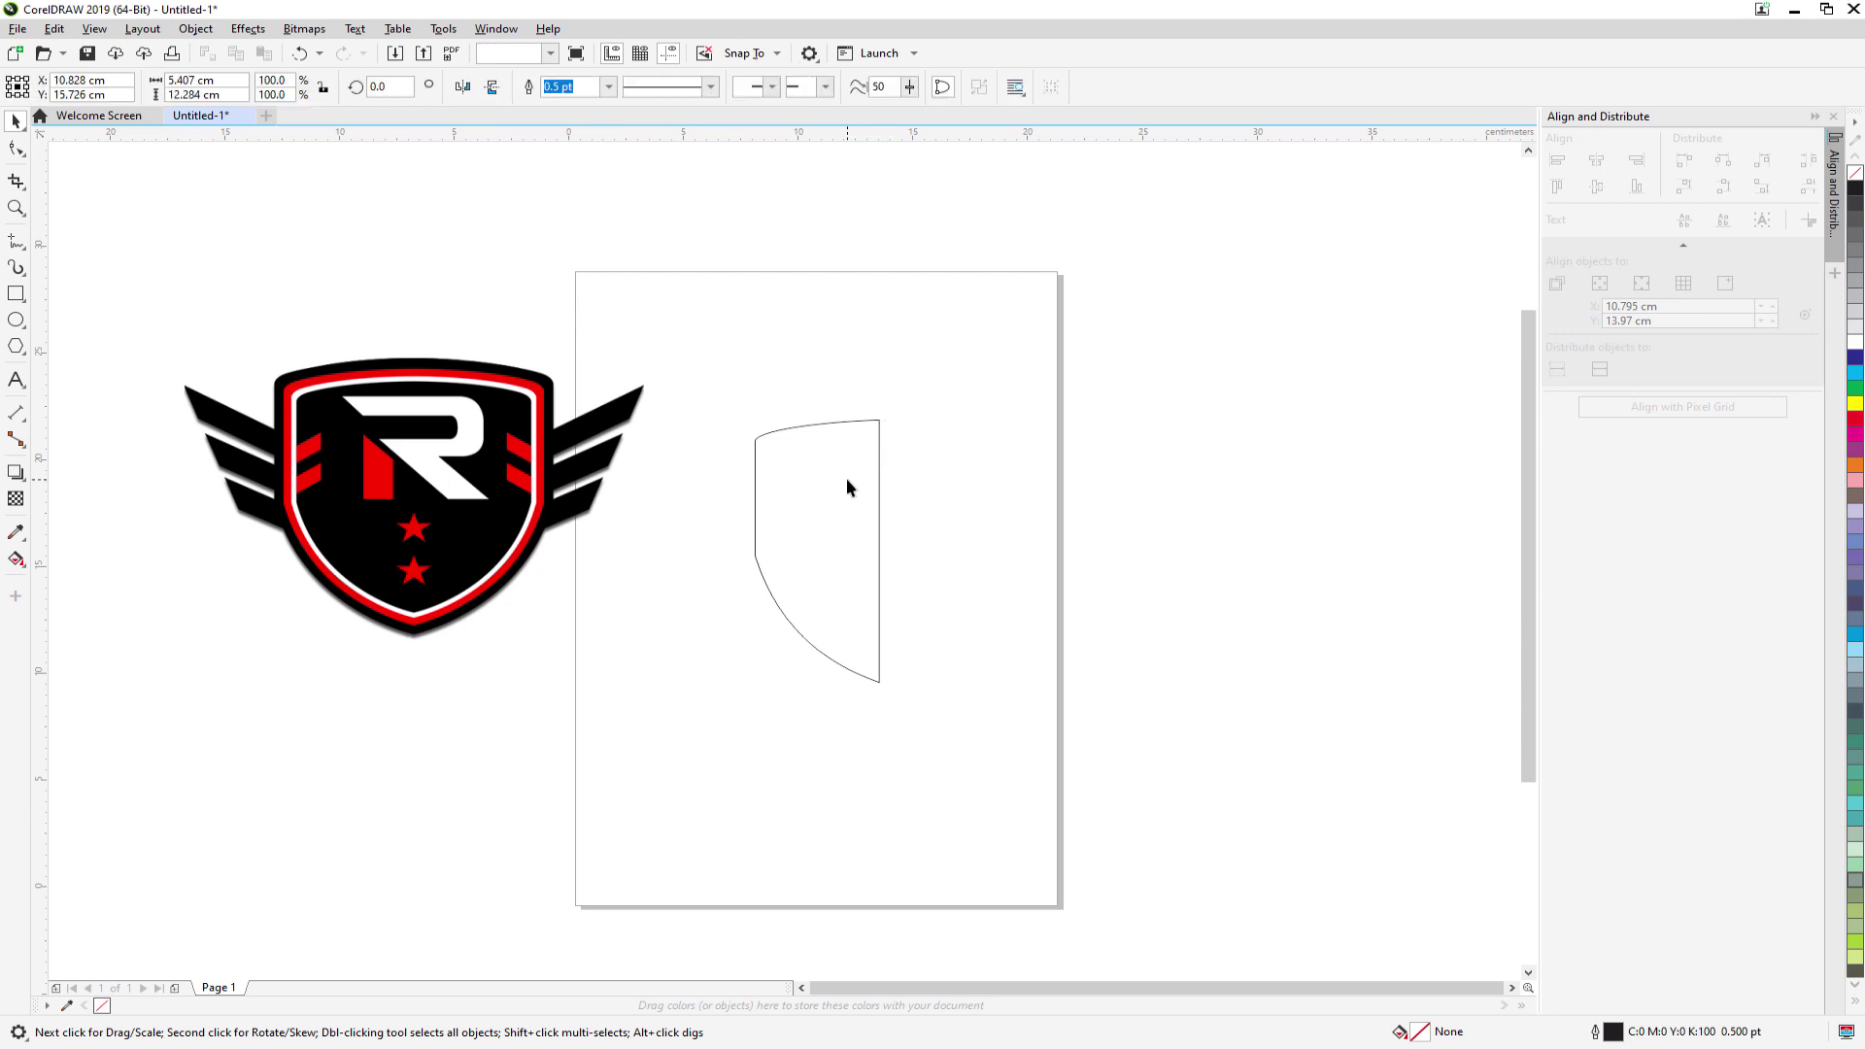
click(1002, 511)
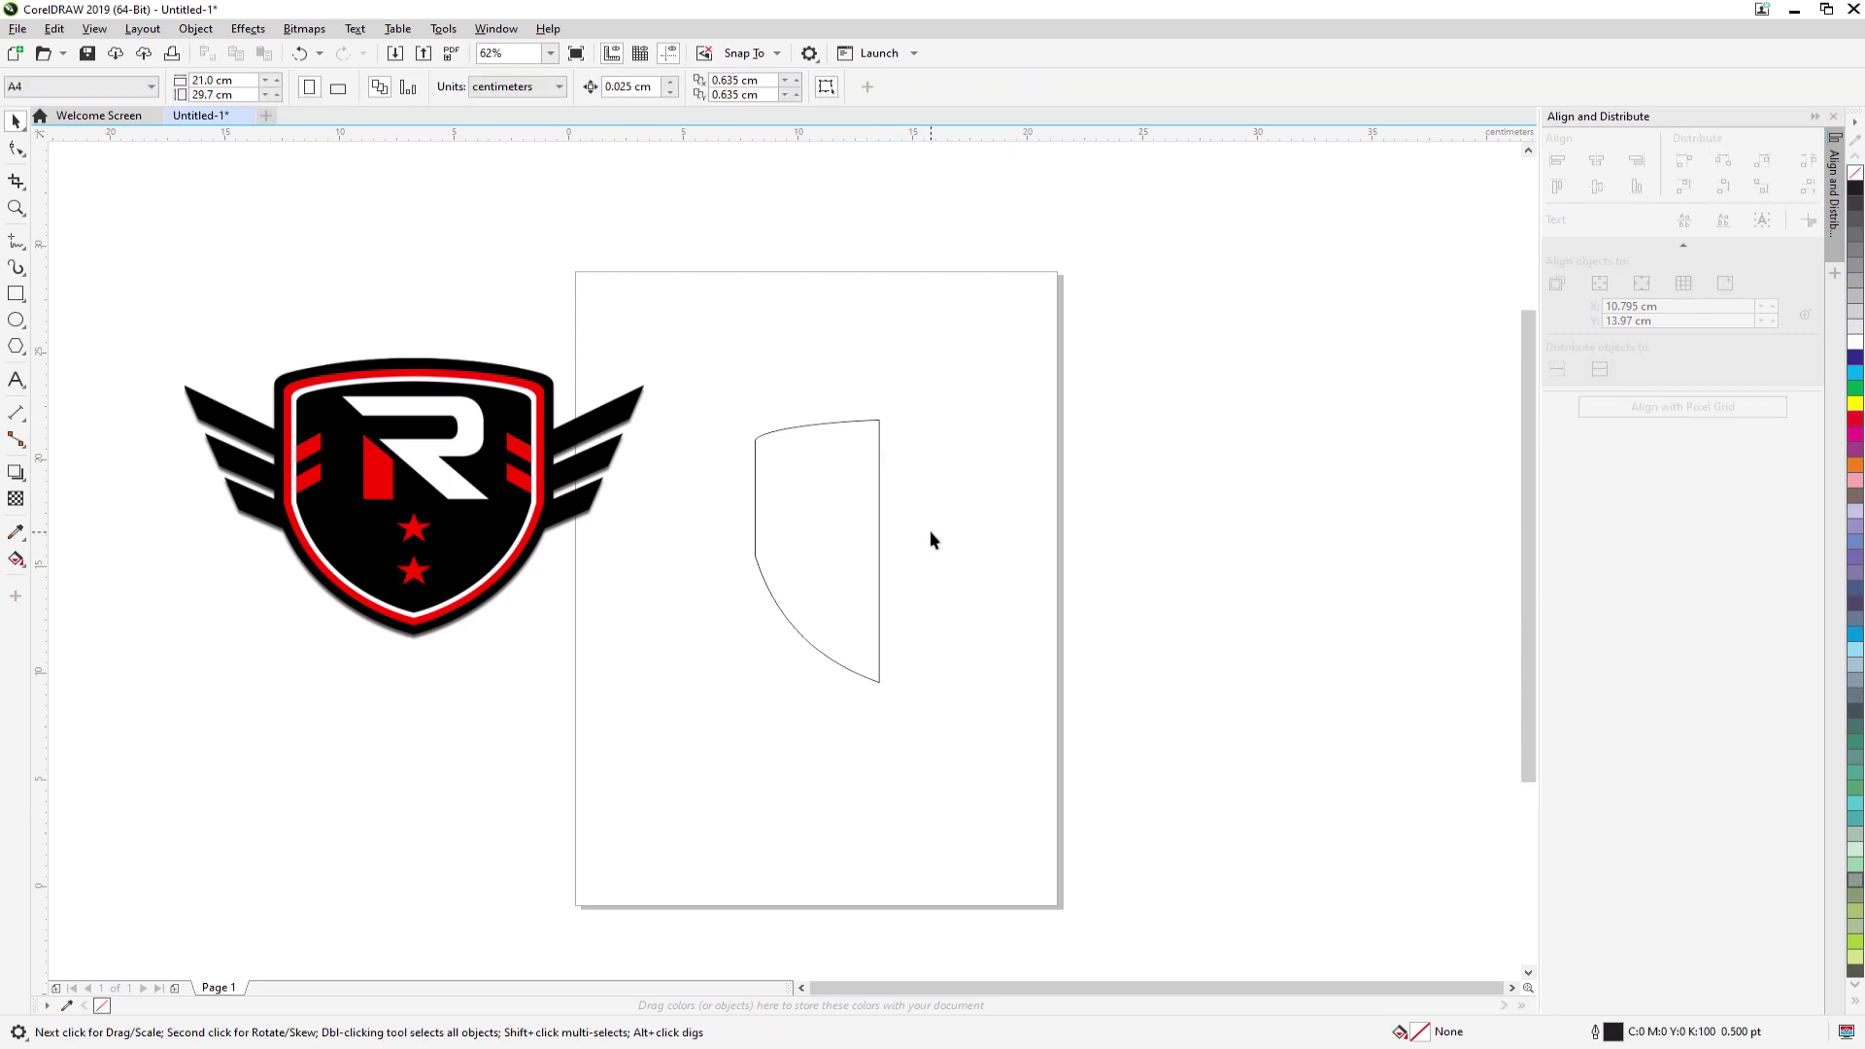
- Create a horizontally mirrored copy of the half shield against its straight right edge
click(843, 547)
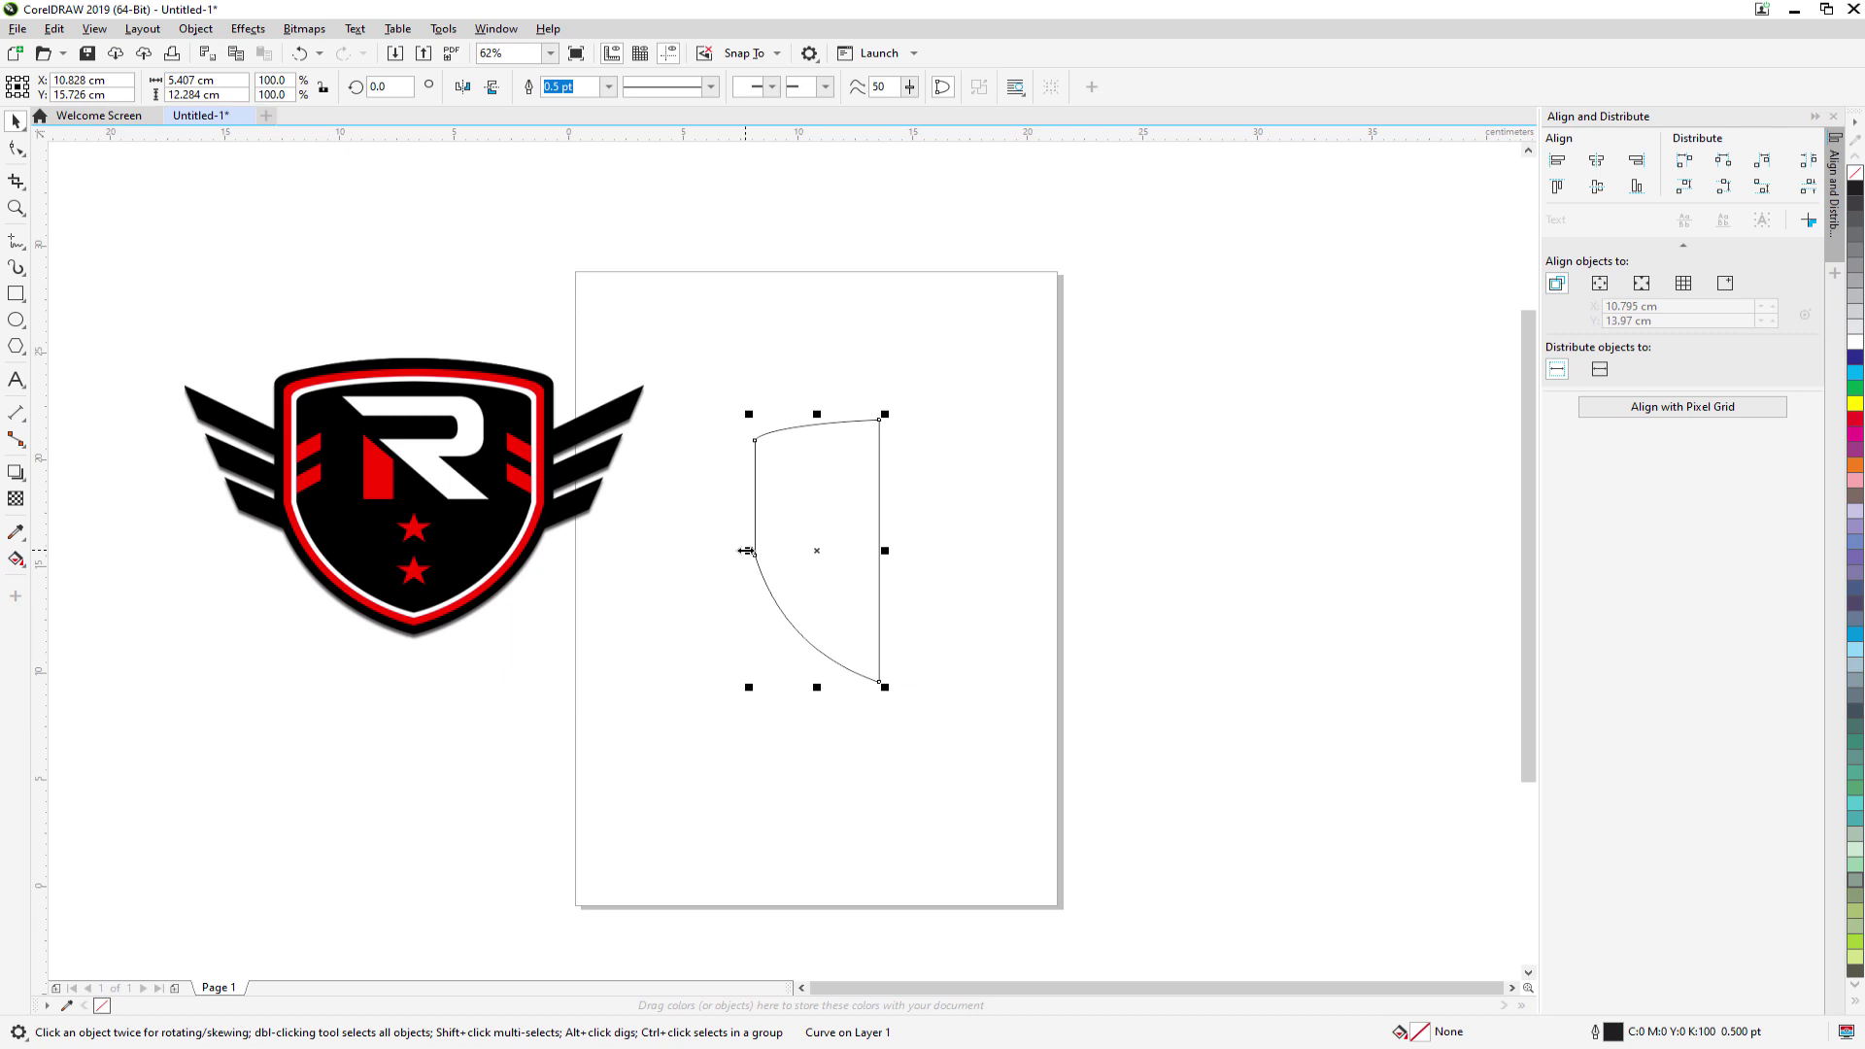
drag(745, 551, 912, 551)
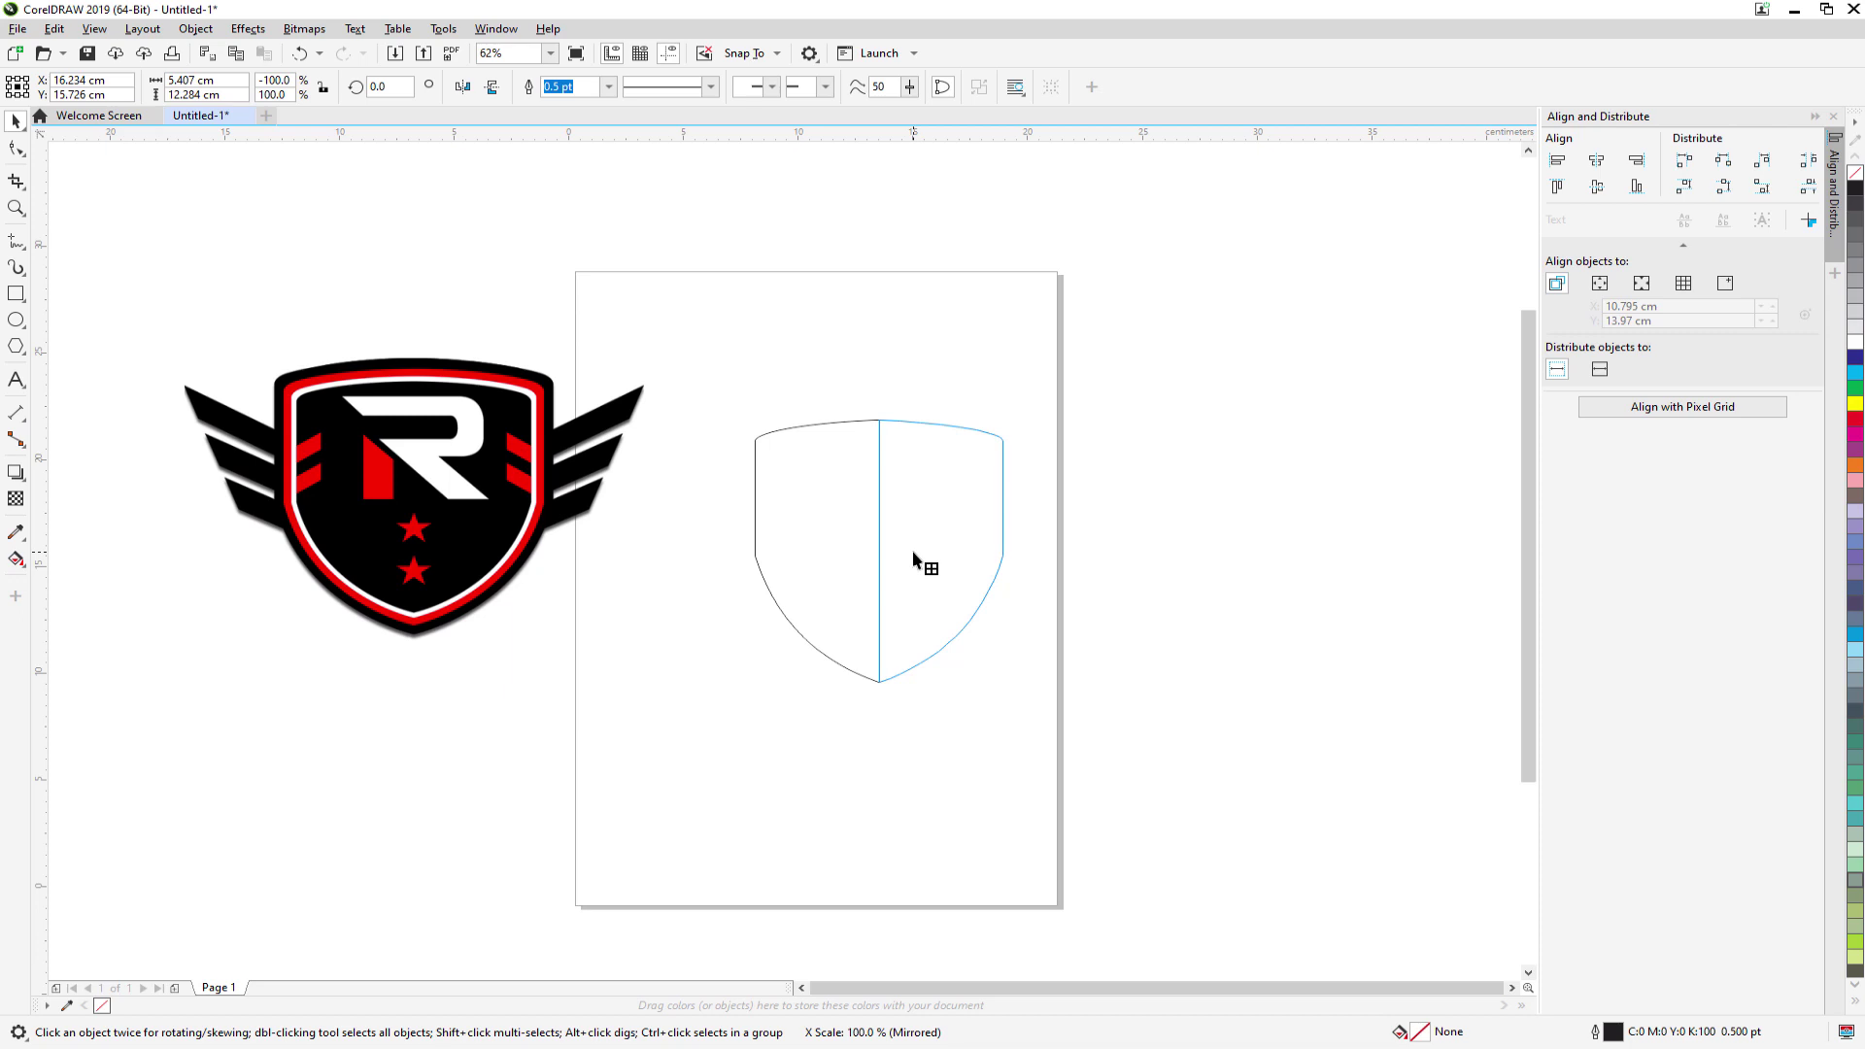
drag(913, 558, 913, 559)
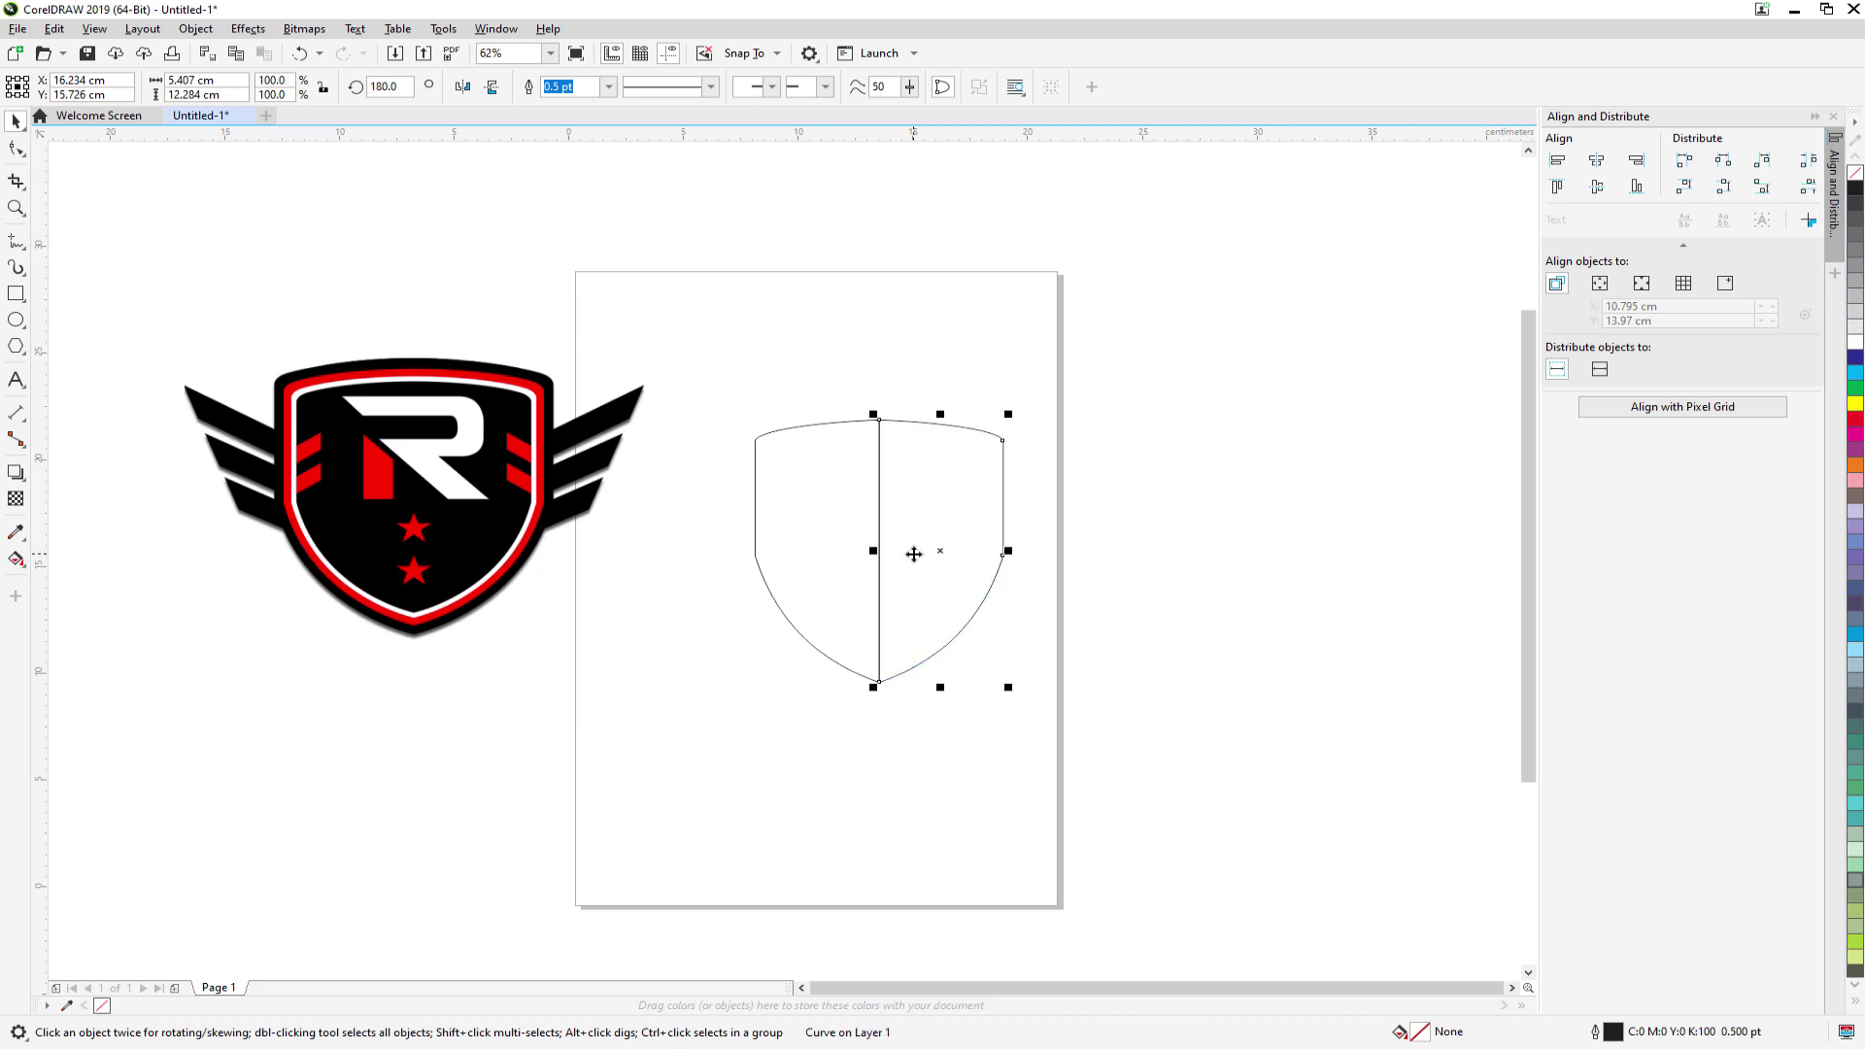
- Weld the two shield halves into a single outline
click(716, 394)
drag(771, 410, 1138, 791)
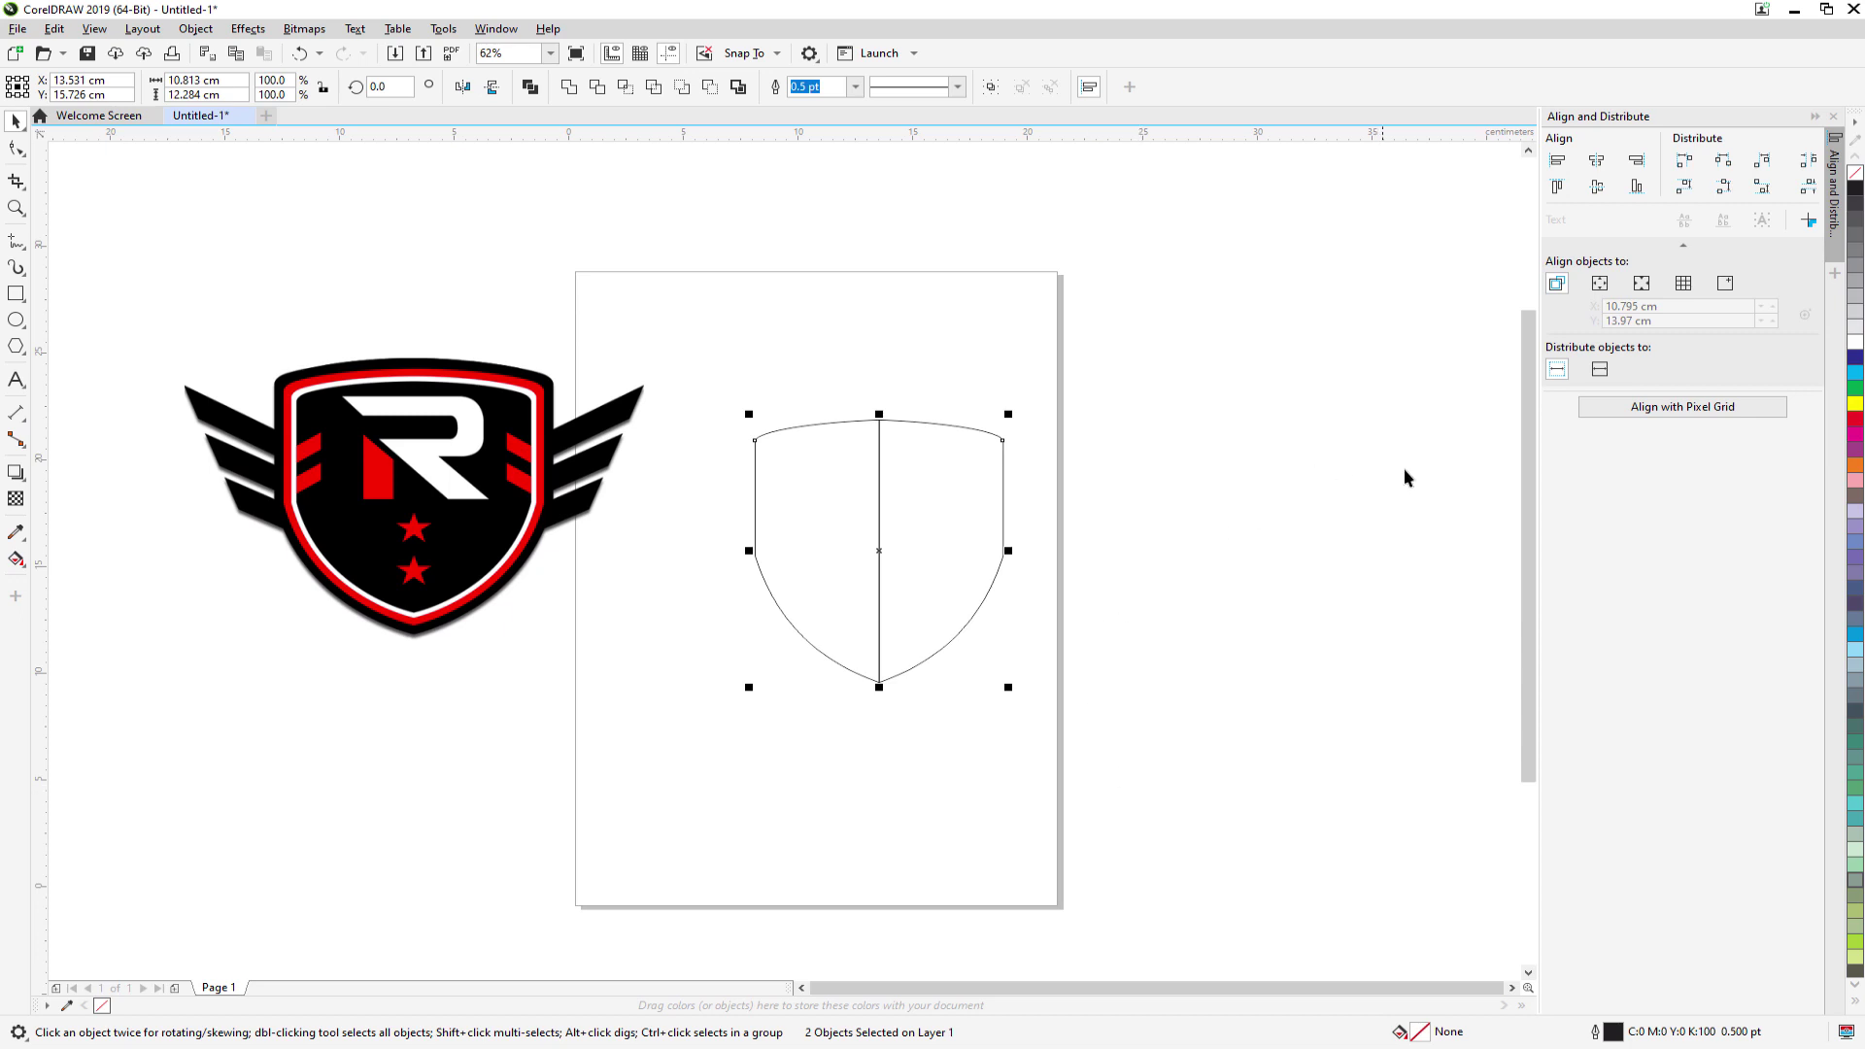
click(570, 87)
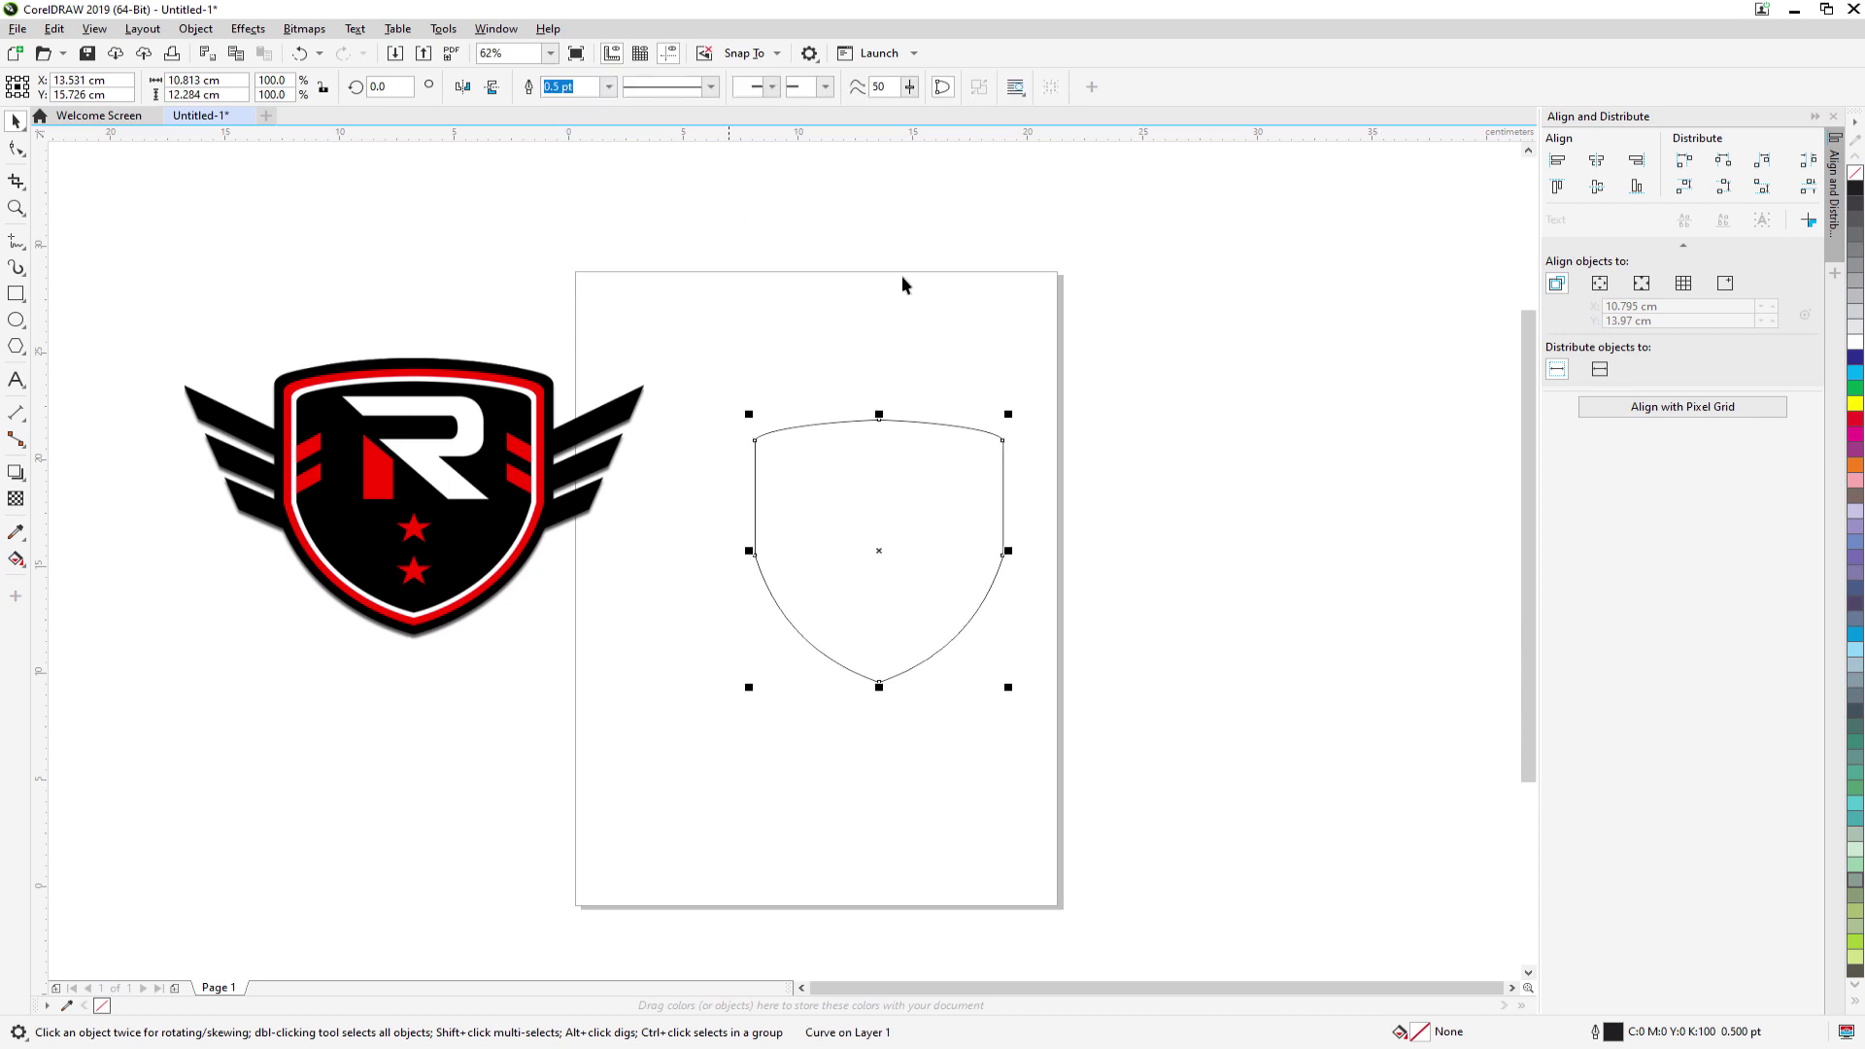
click(897, 296)
- Delete the node in the middle of the shield's top edge so it becomes one continuous curve
click(927, 532)
click(15, 147)
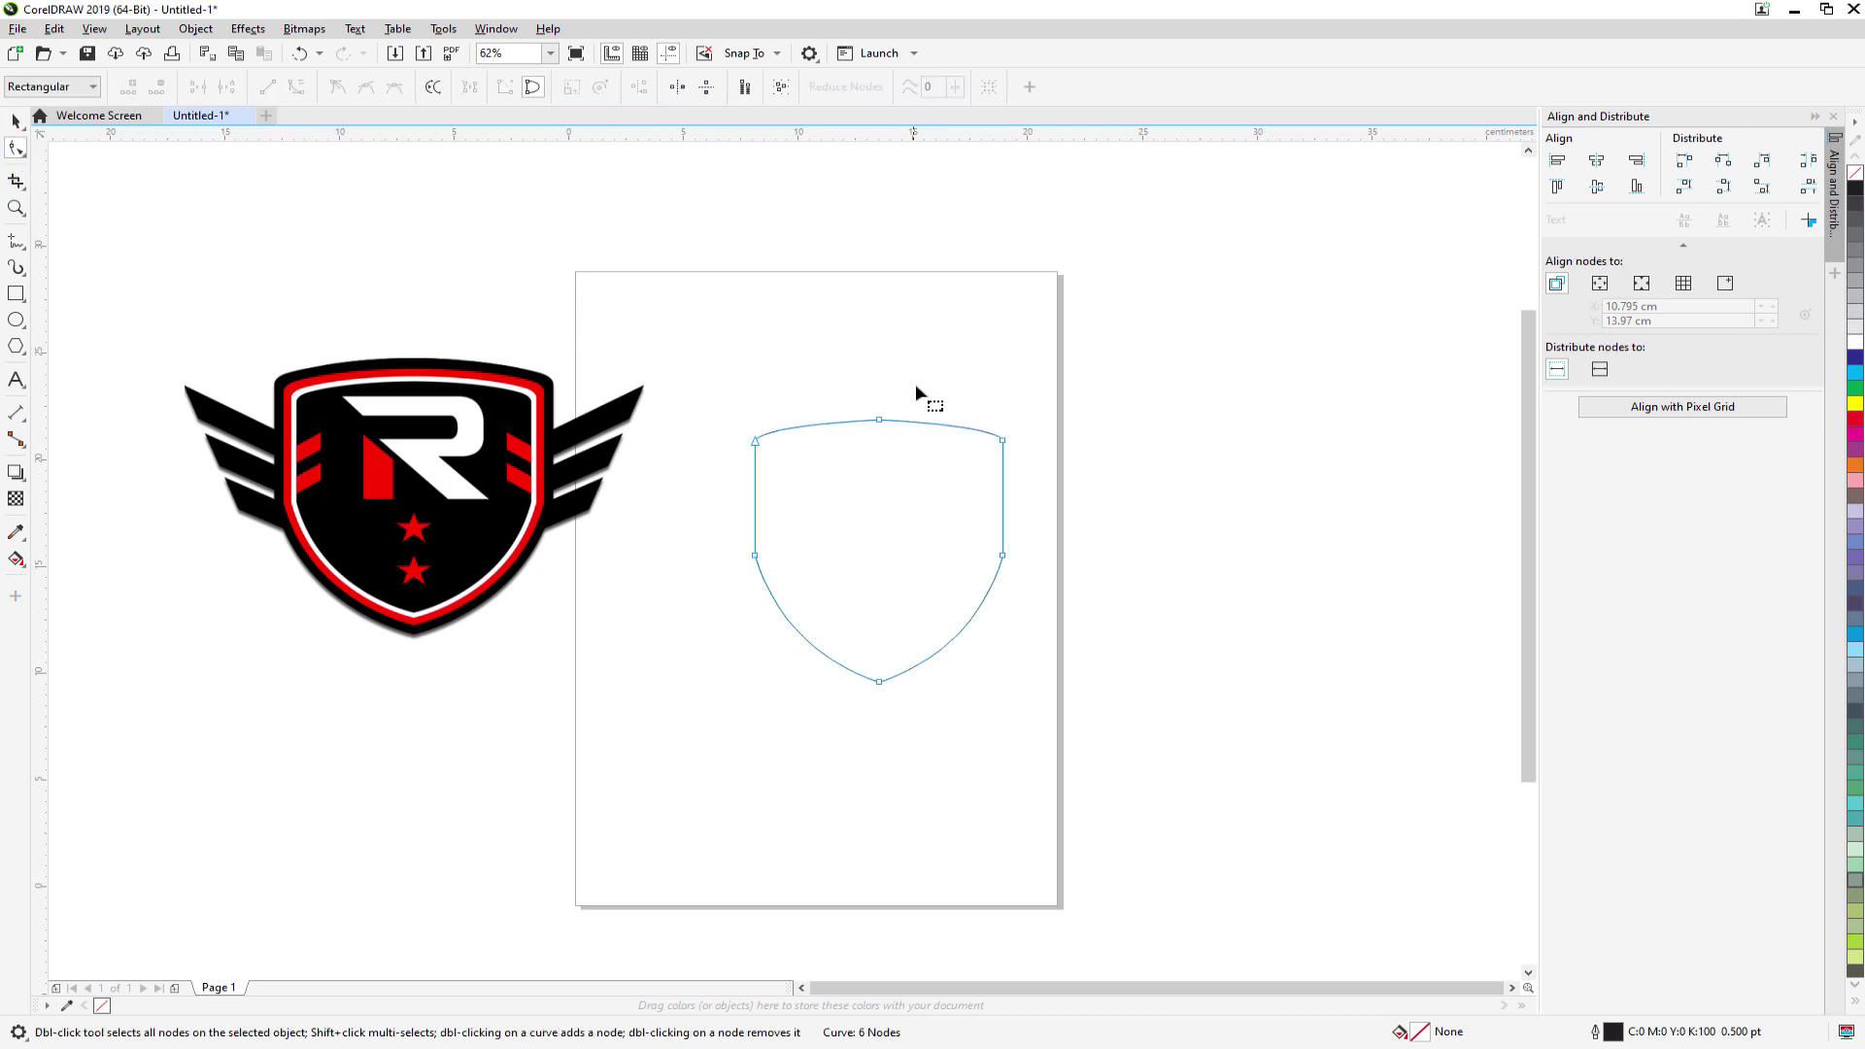
click(880, 422)
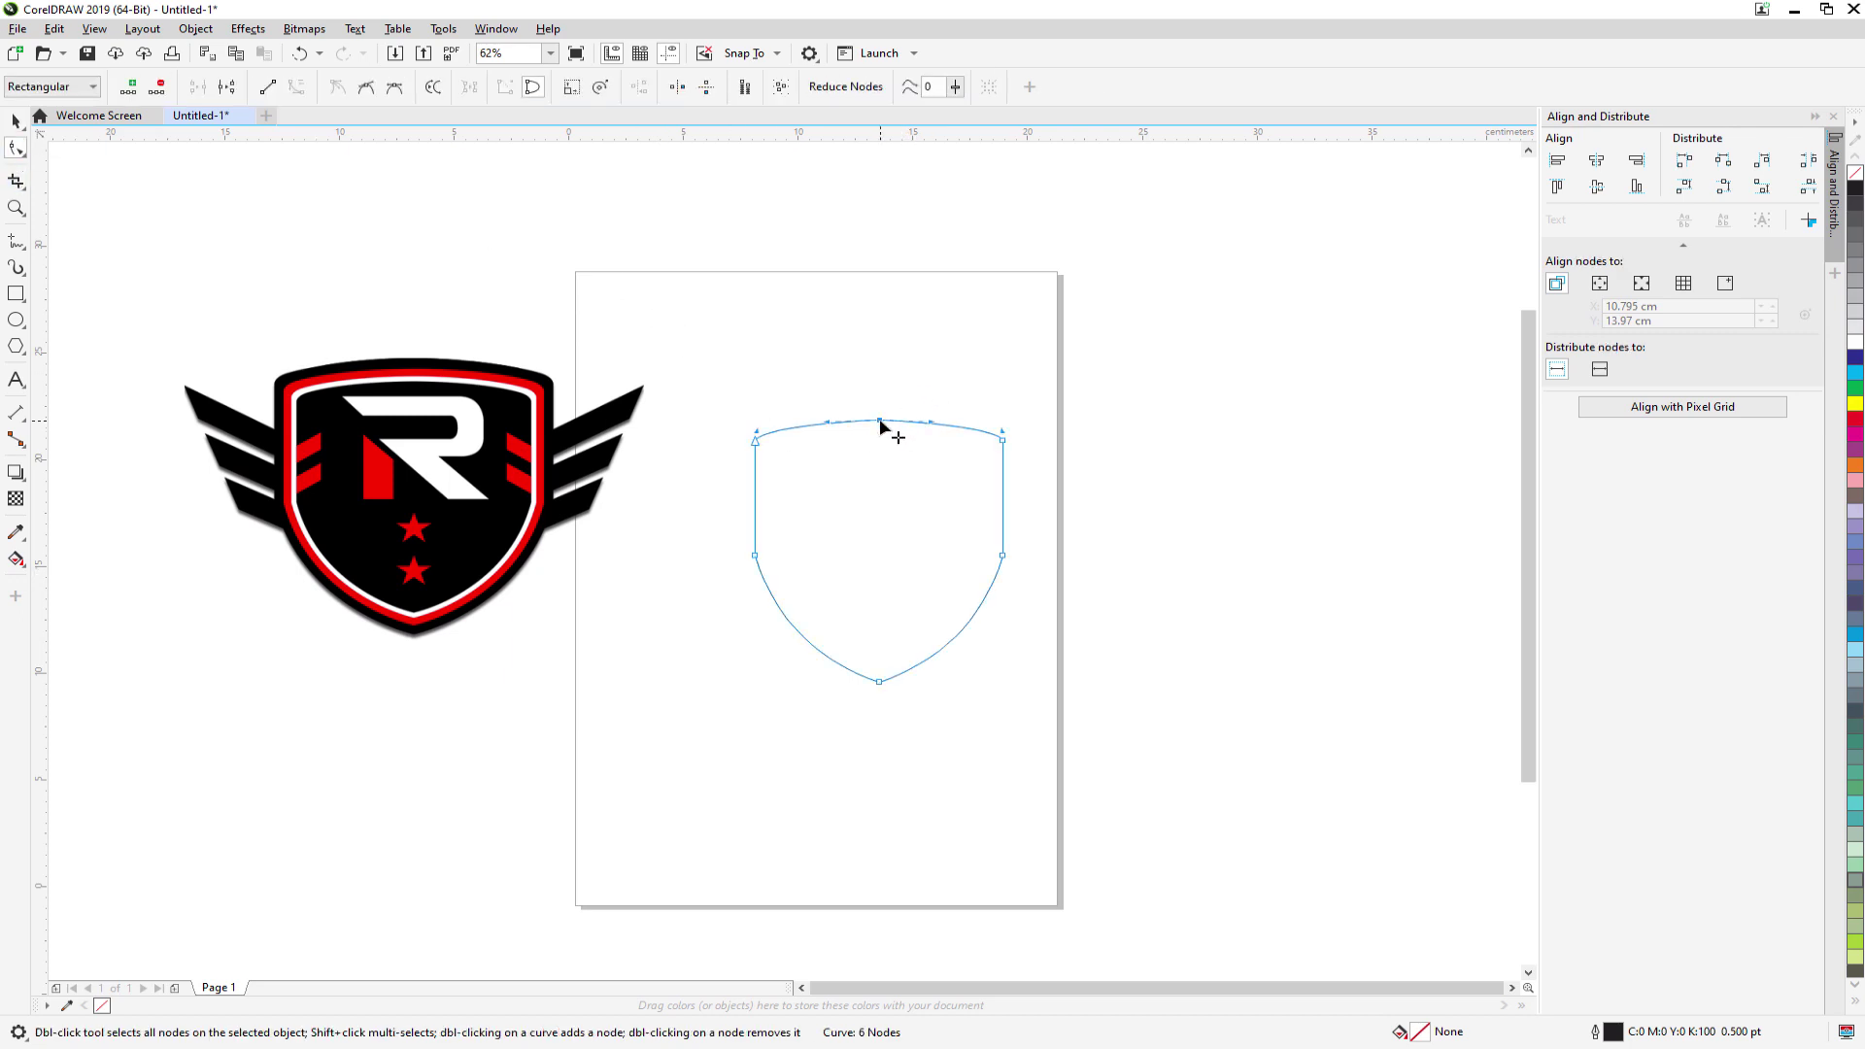
right_click(880, 425)
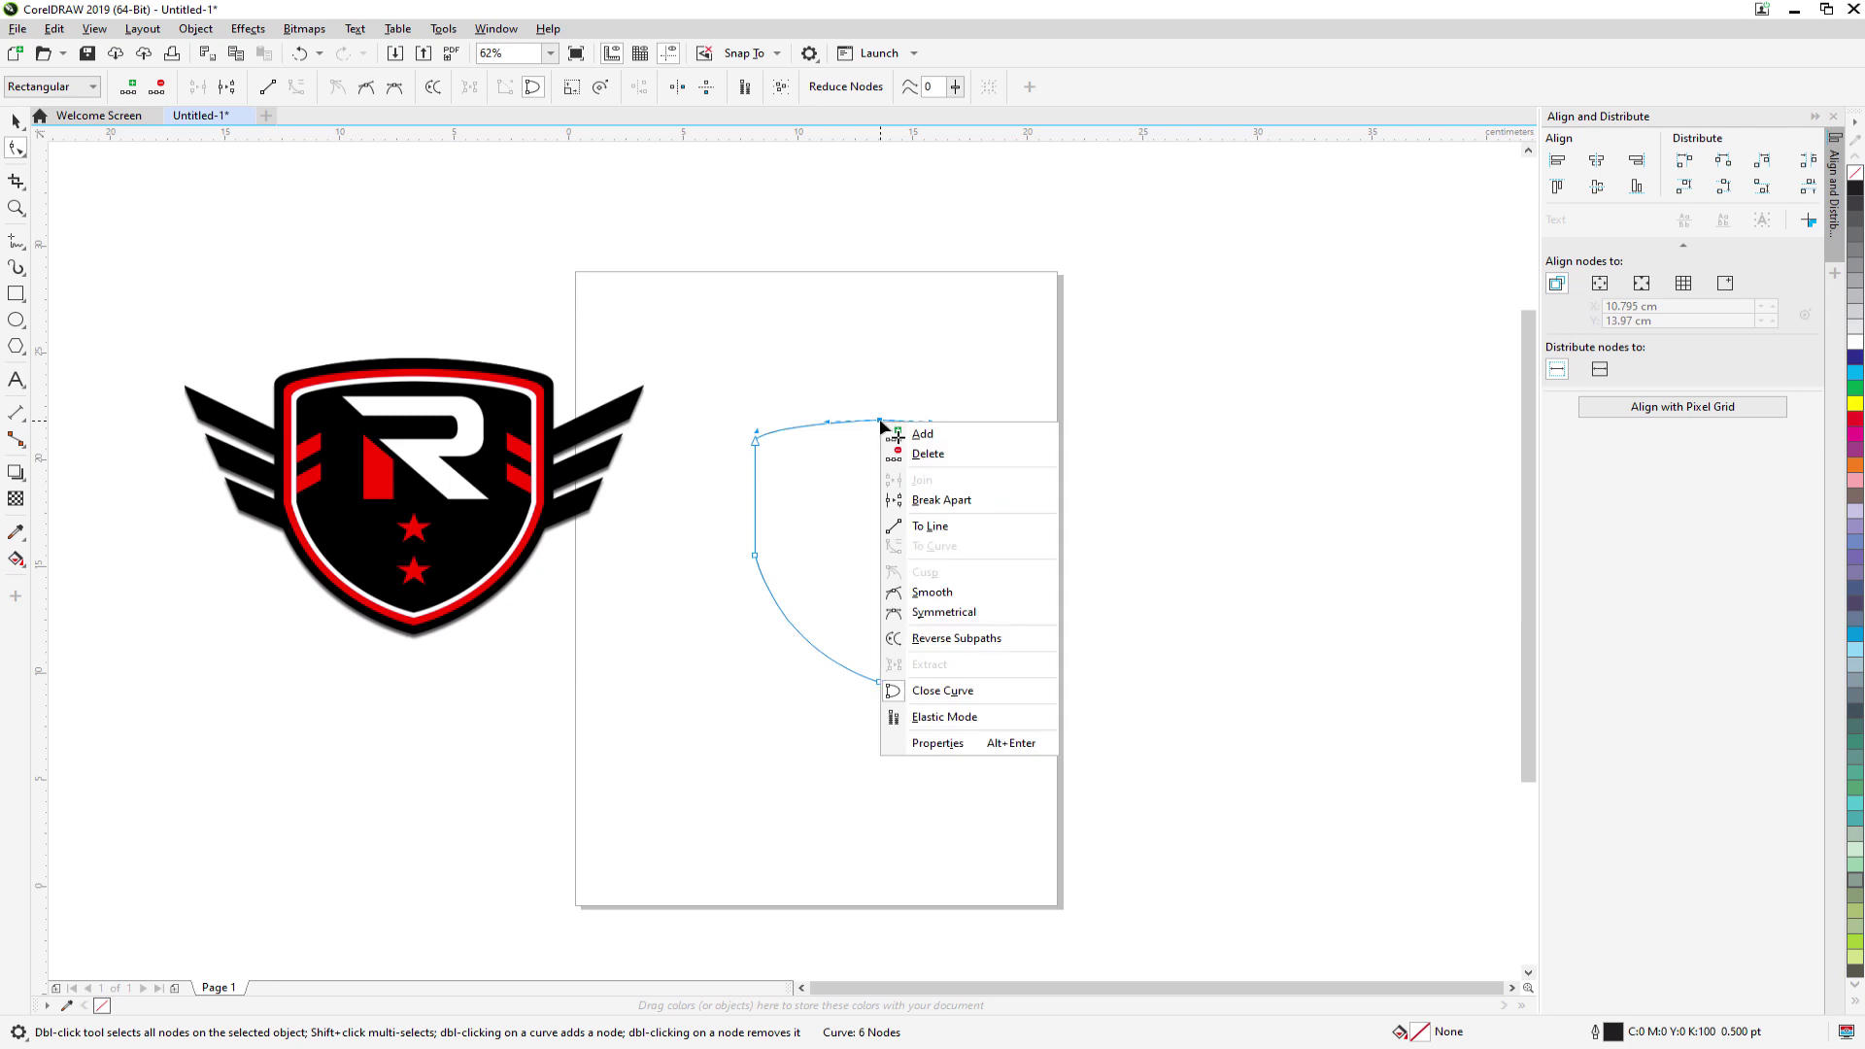
click(927, 451)
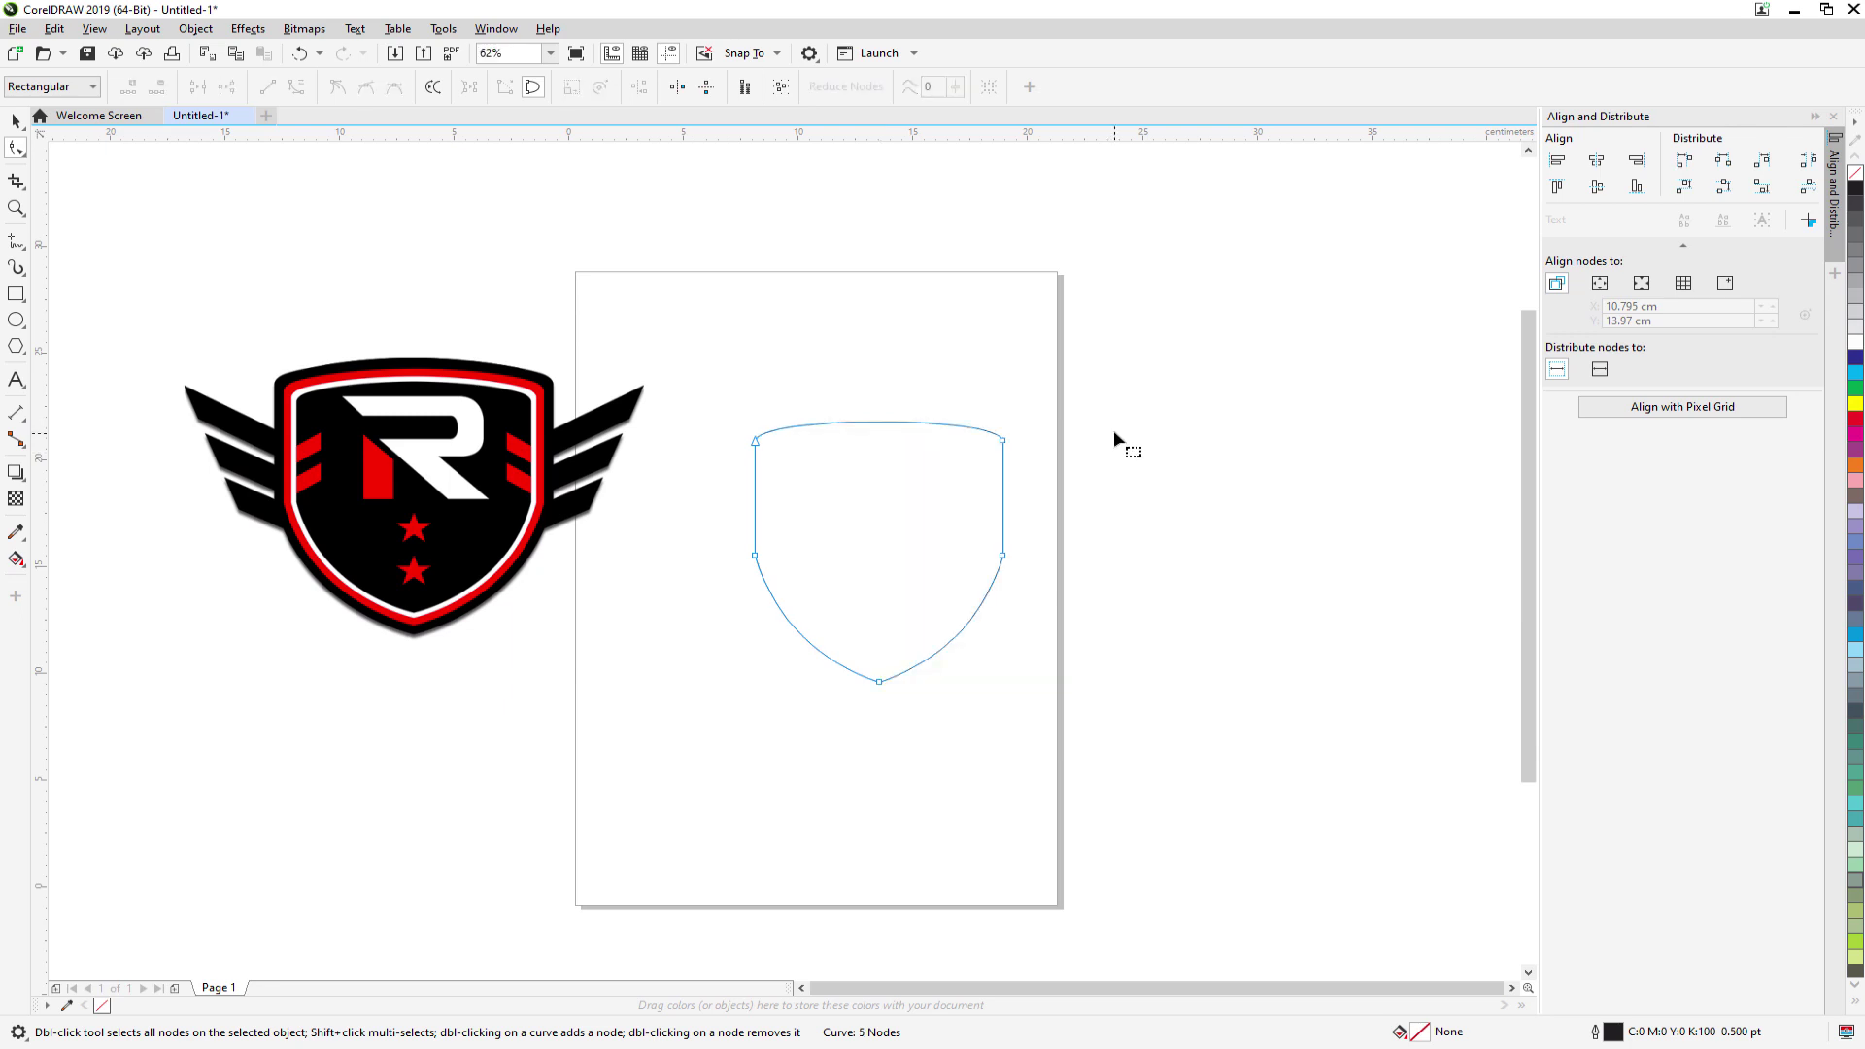
click(879, 422)
click(884, 462)
click(15, 120)
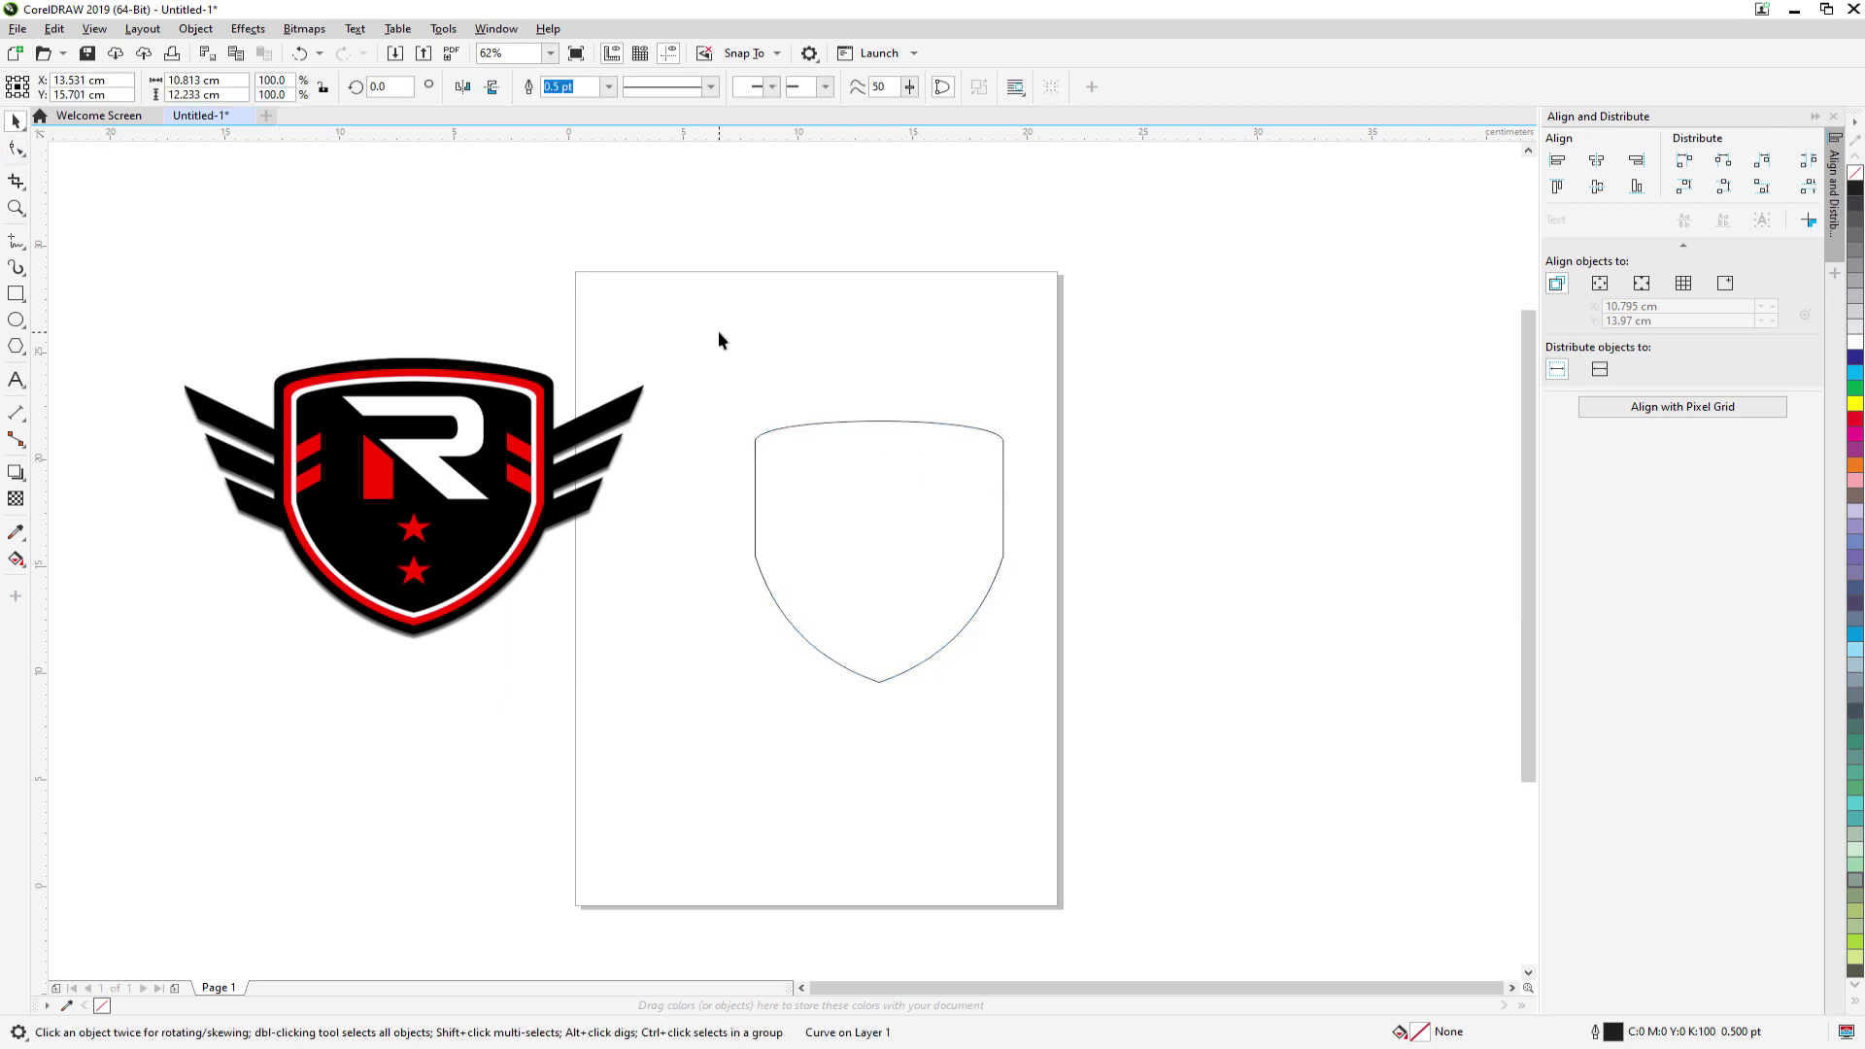
- Fill the shield with blue
click(885, 556)
click(1227, 731)
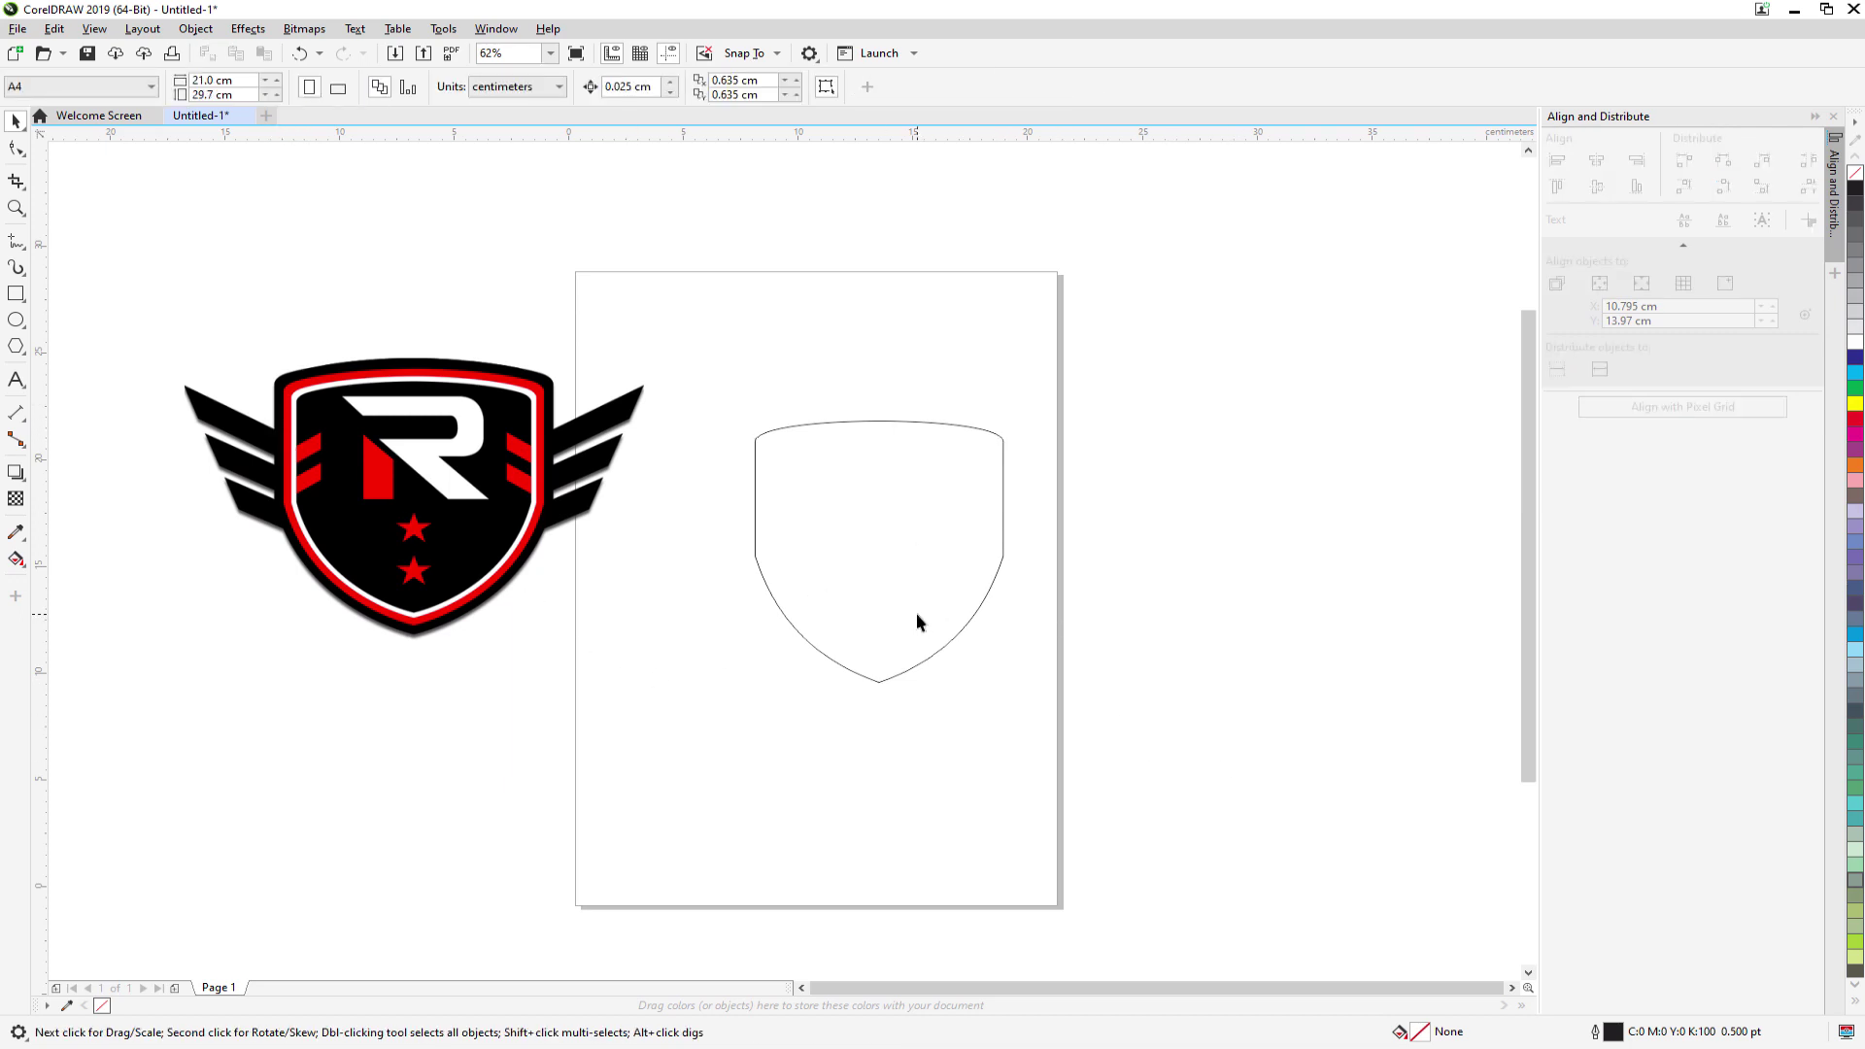
click(913, 573)
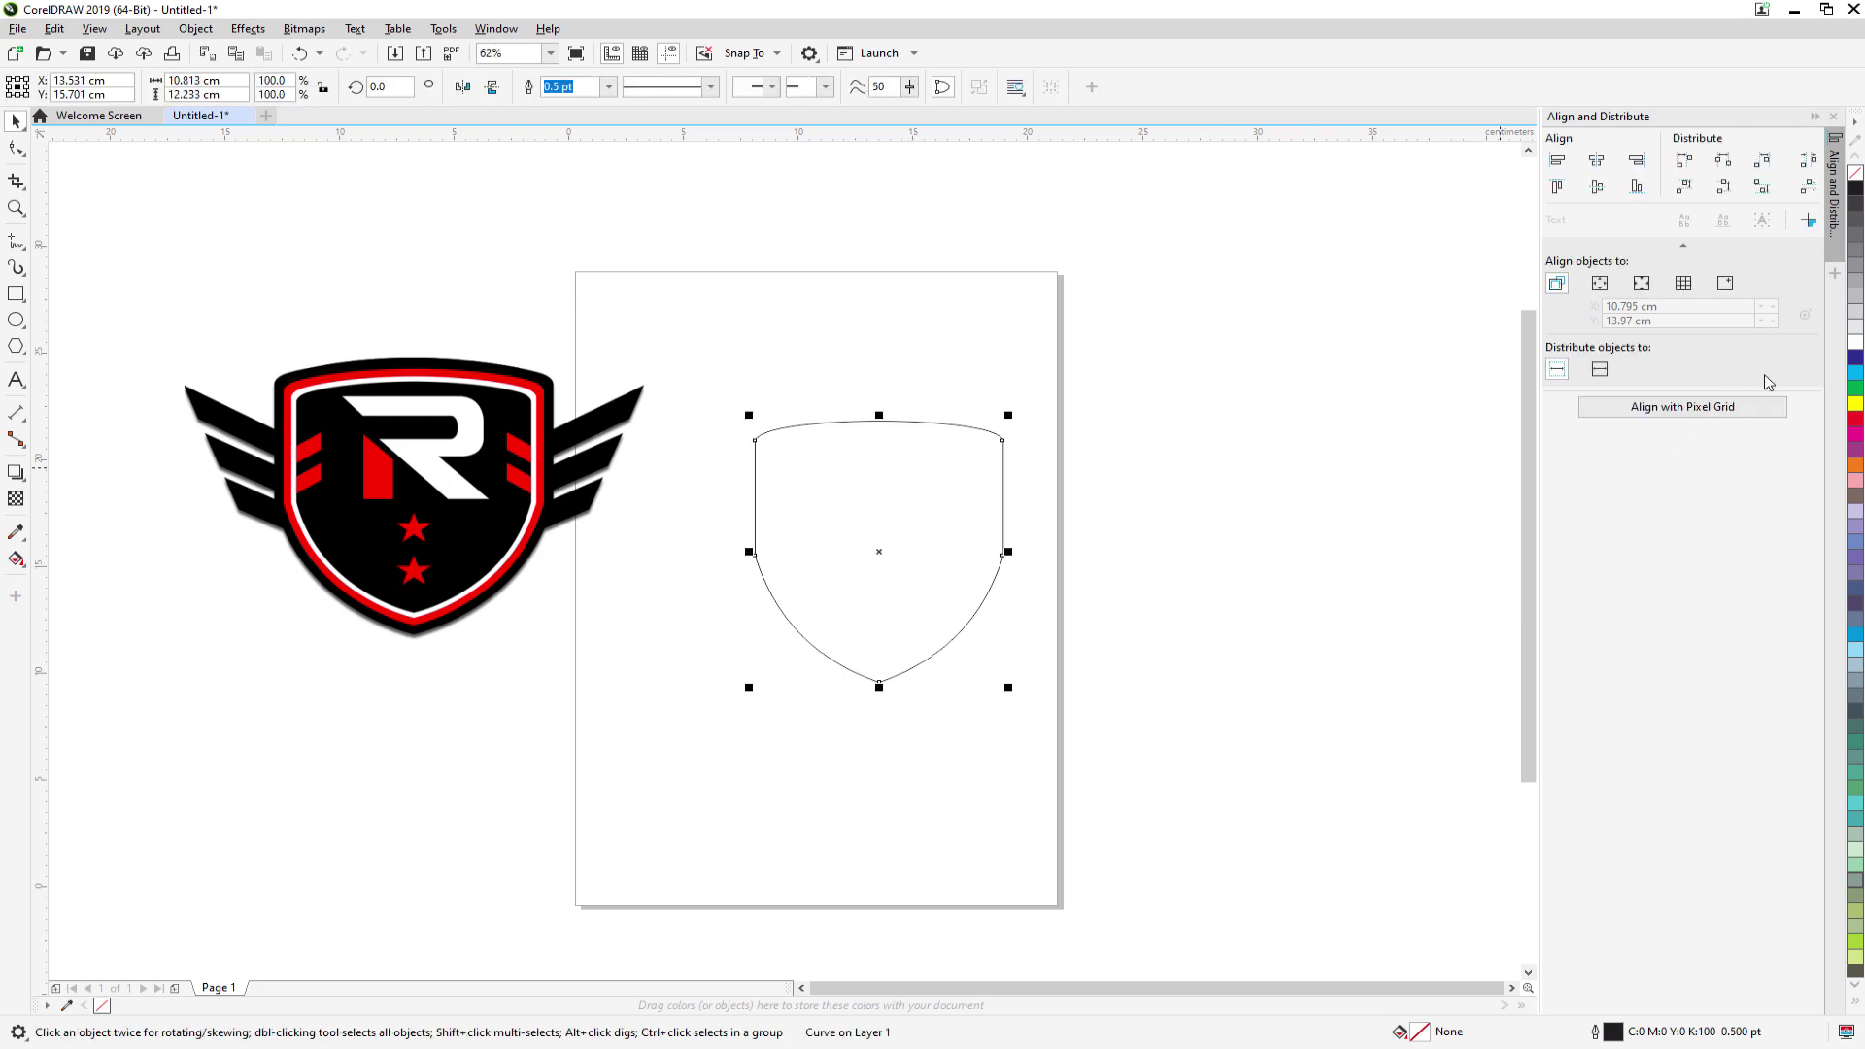
click(1854, 358)
click(1227, 546)
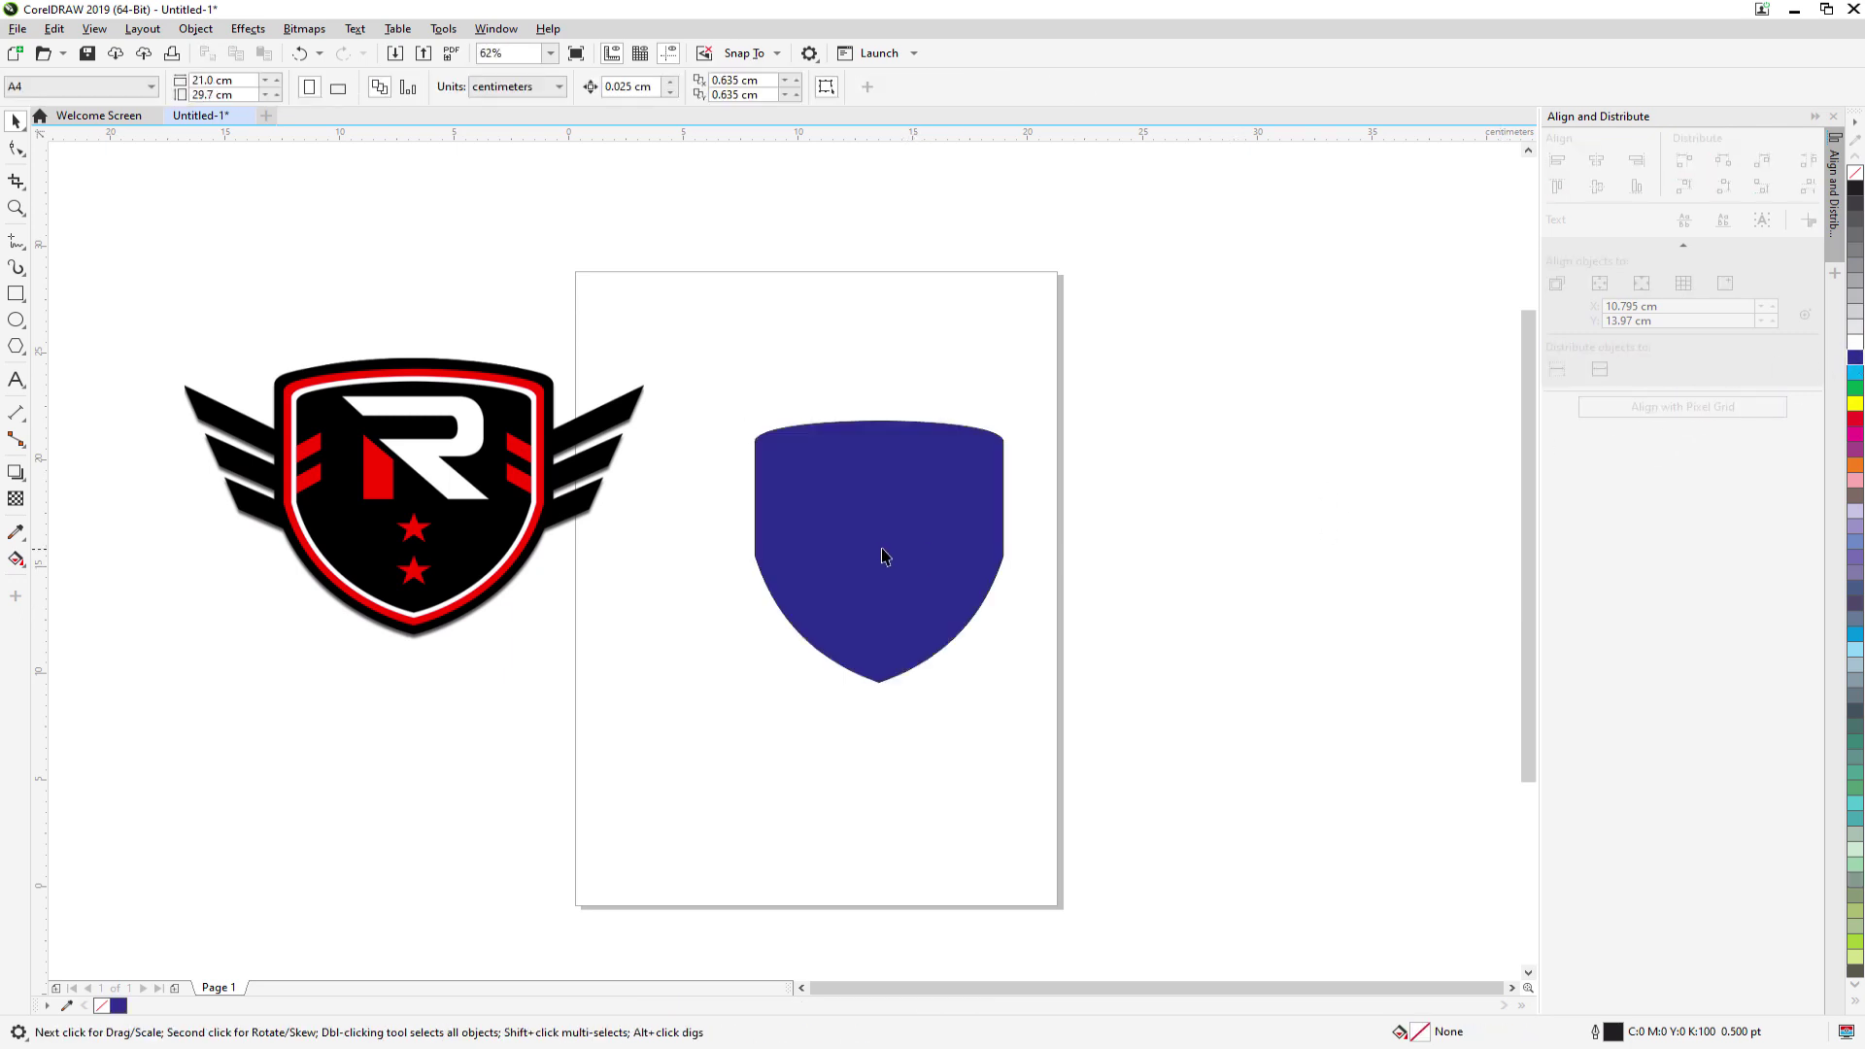
- Move the shield about 0.9 cm right and 0.9 cm down and fill it with black
drag(881, 552, 900, 575)
click(762, 687)
click(948, 591)
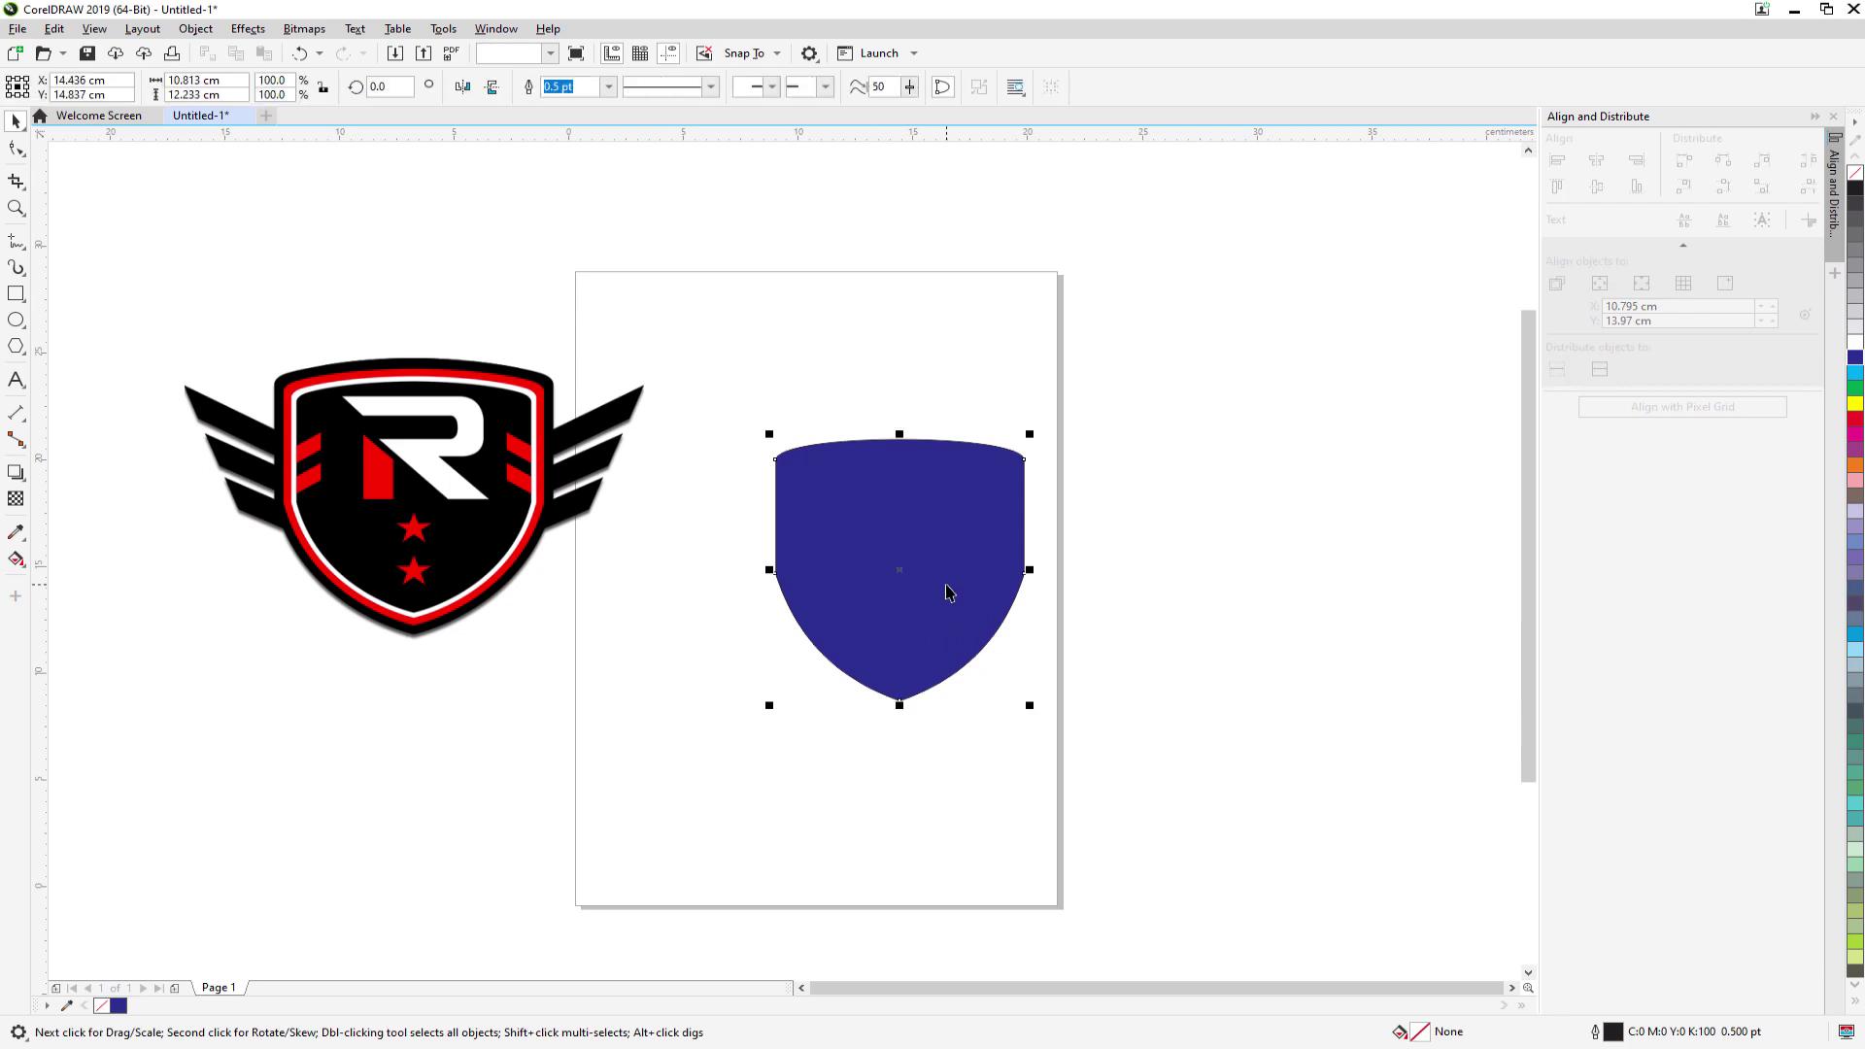
click(1854, 187)
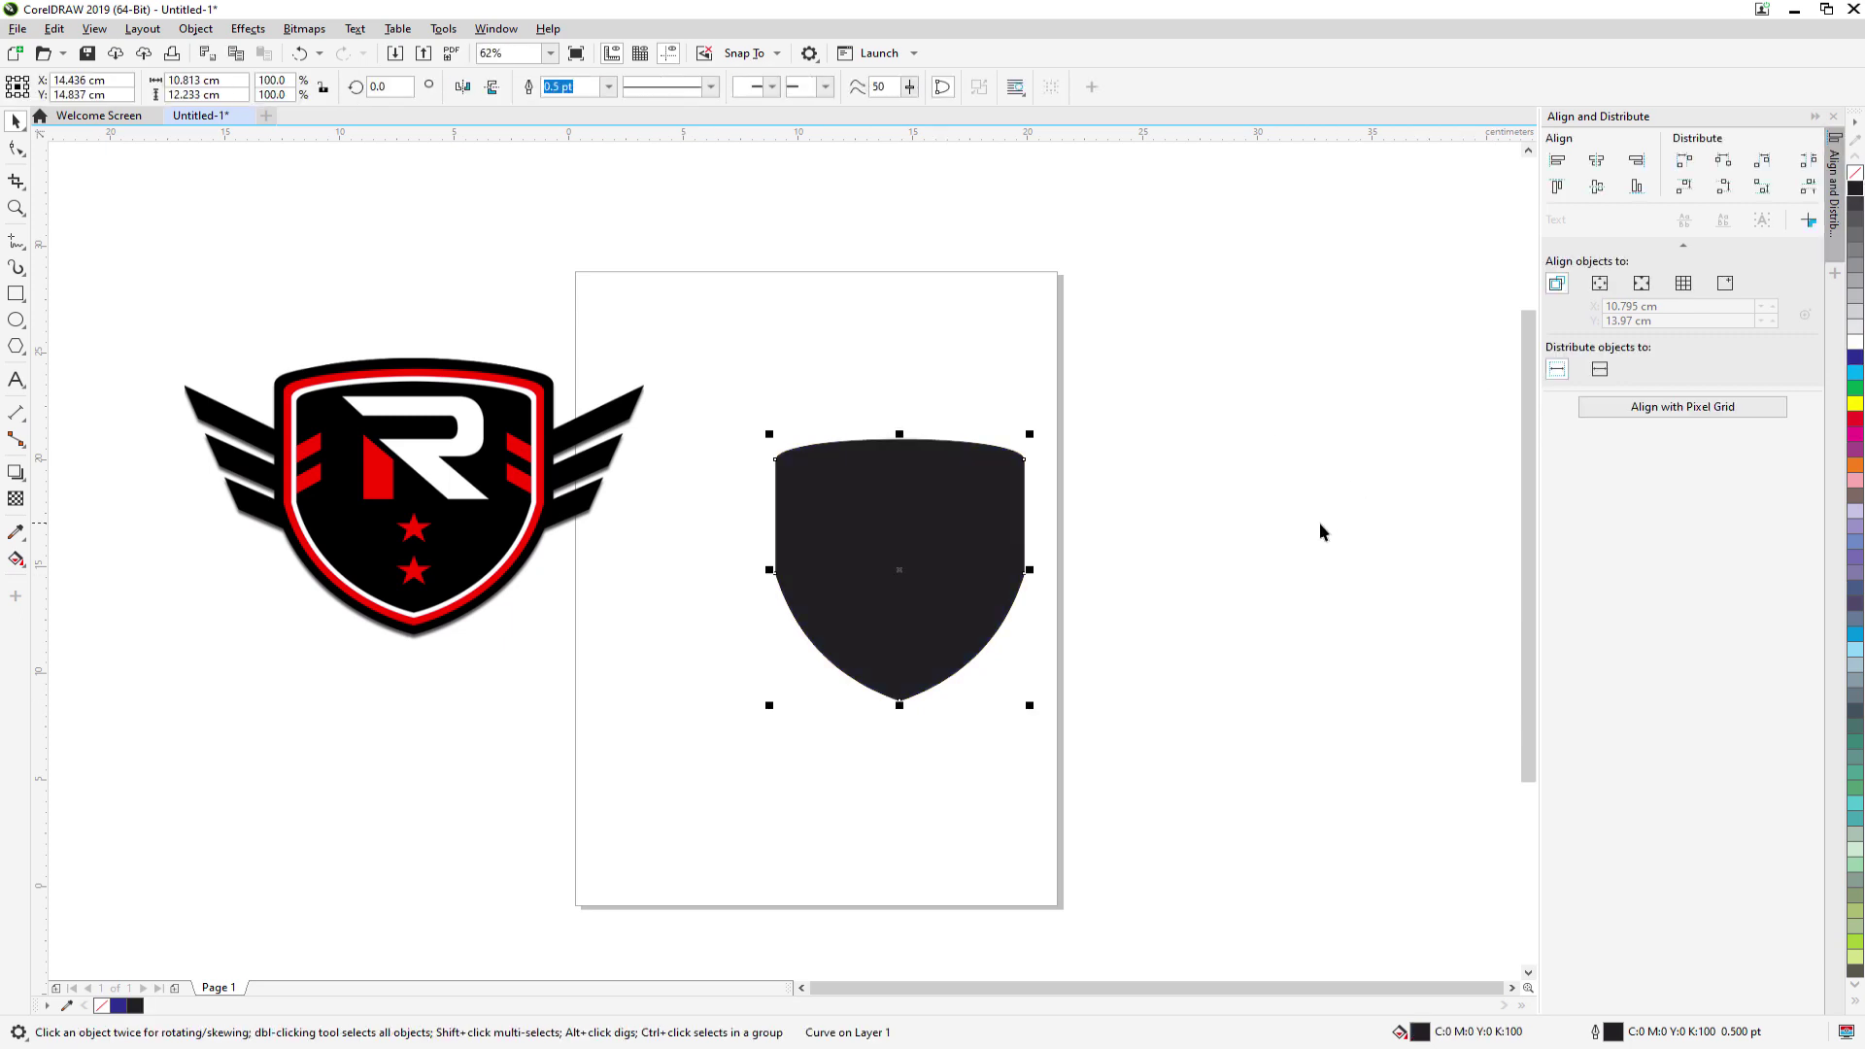
click(1317, 523)
- Apply a contour to the black shield using the Flow Inward preset
click(947, 559)
click(16, 473)
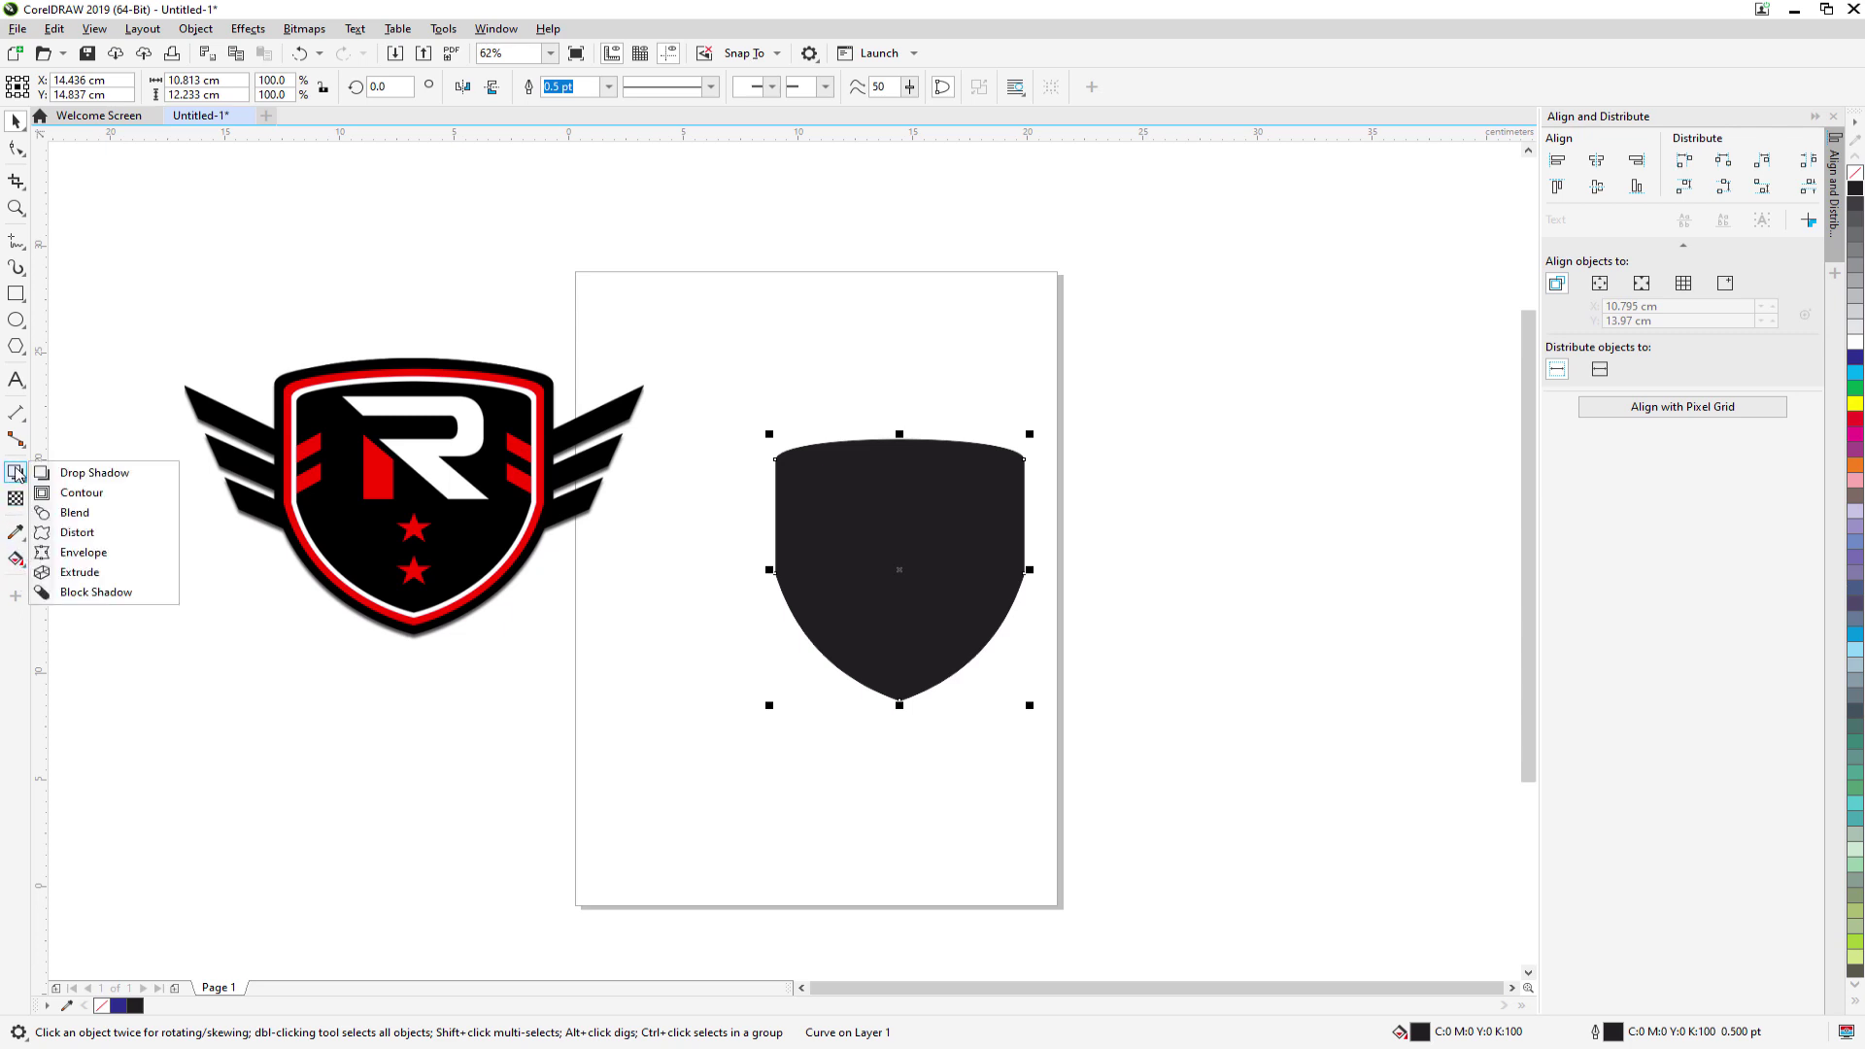
click(94, 497)
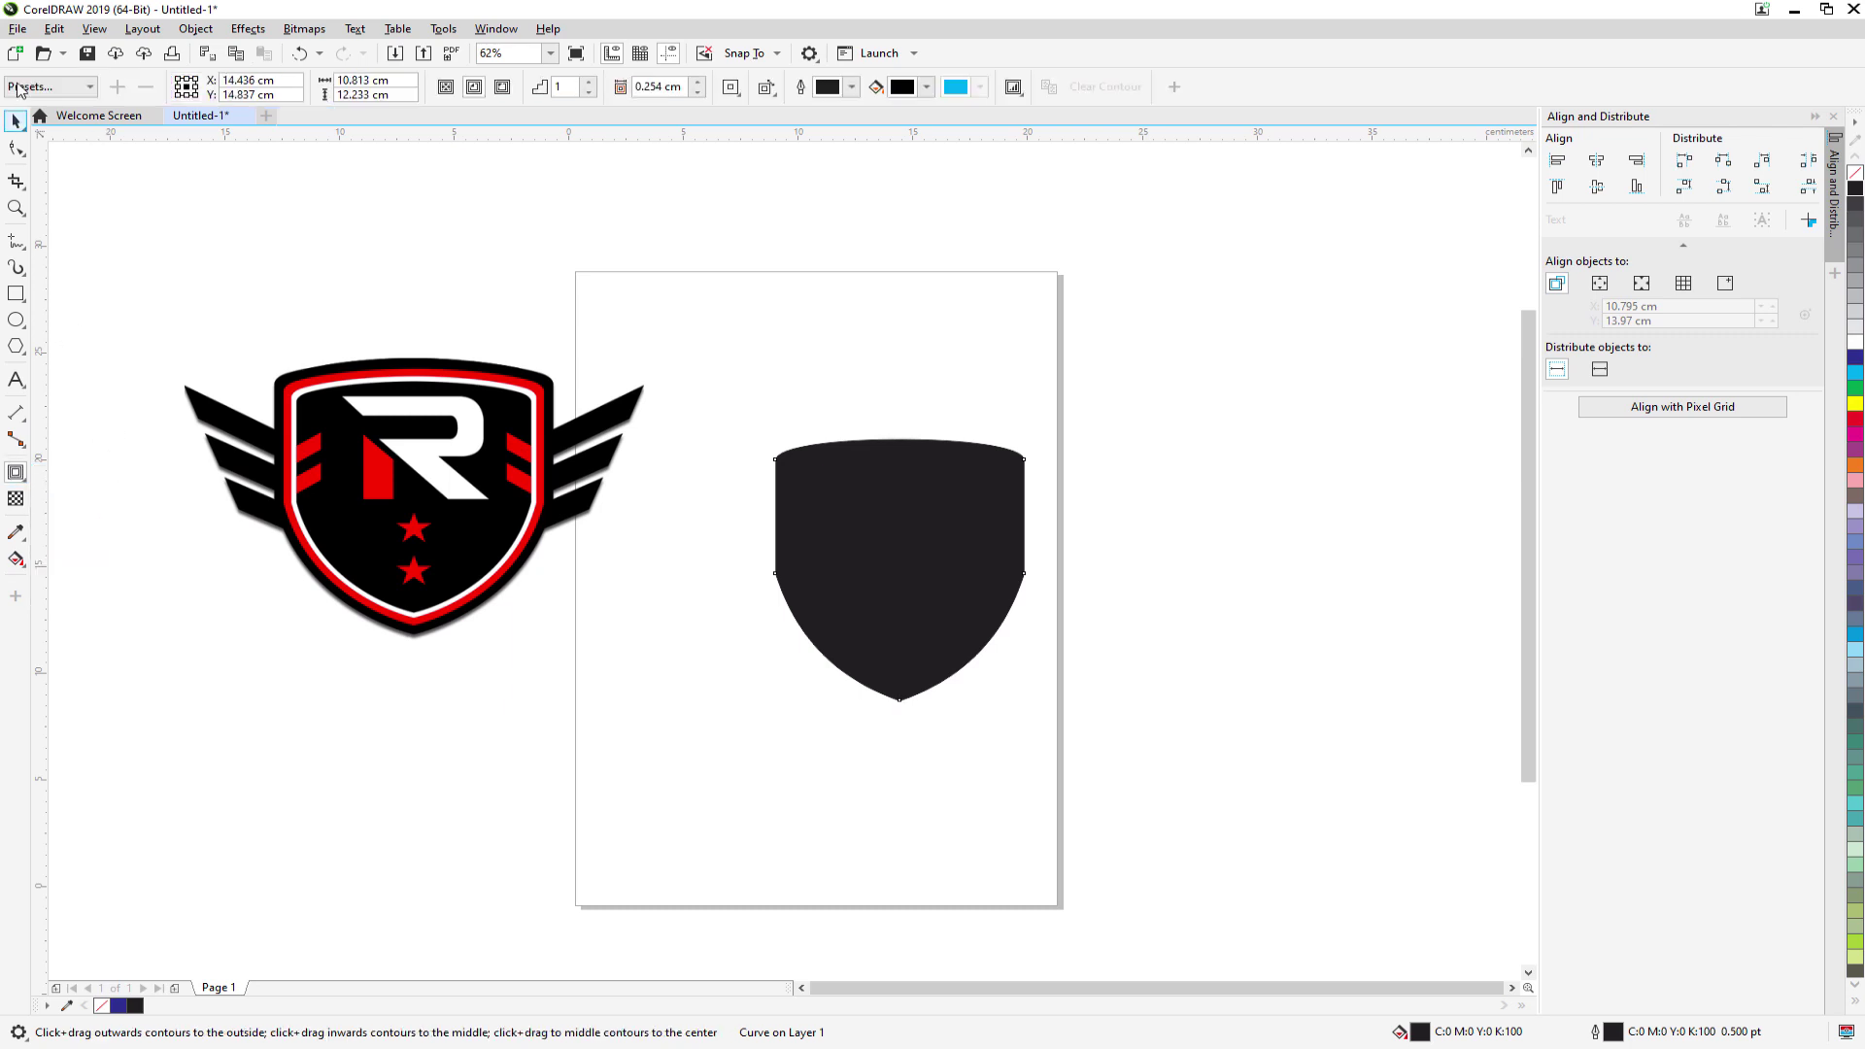
click(64, 90)
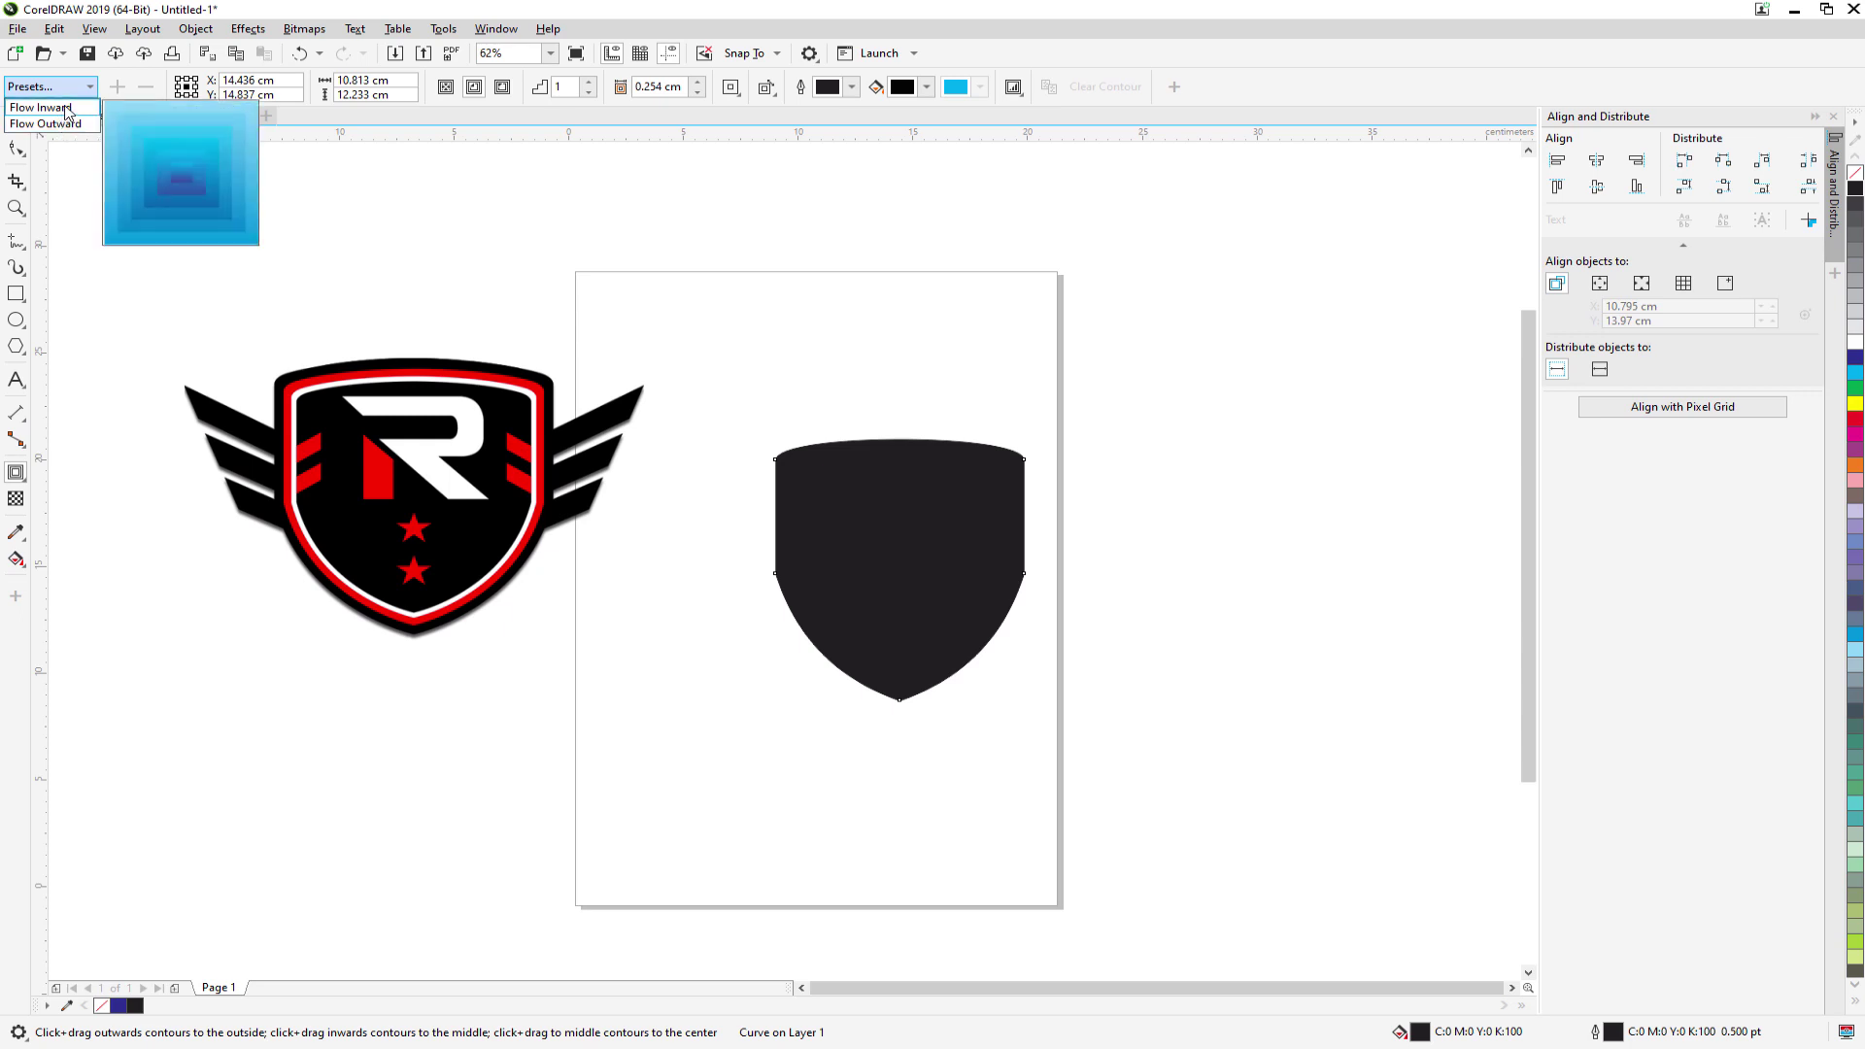
click(40, 107)
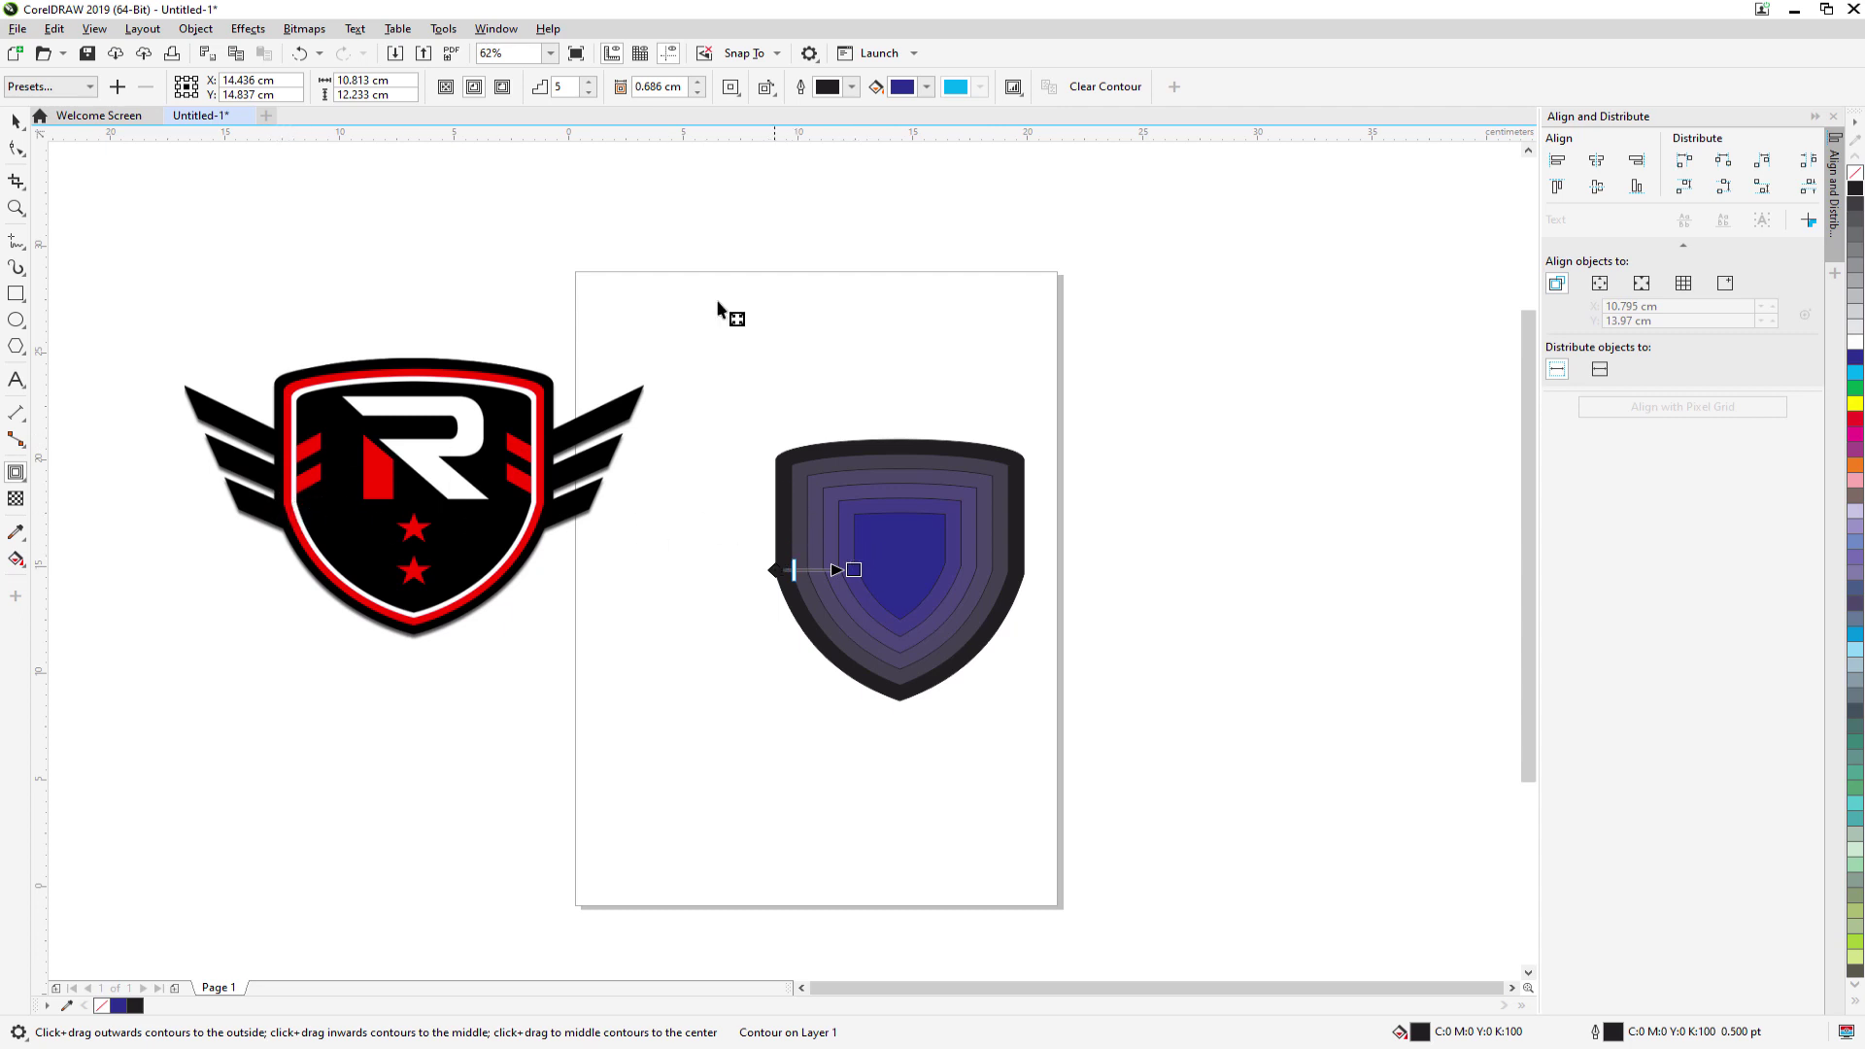
- Reduce the black shield's contour to 1 step and set its offset to 0.486 cm
click(588, 93)
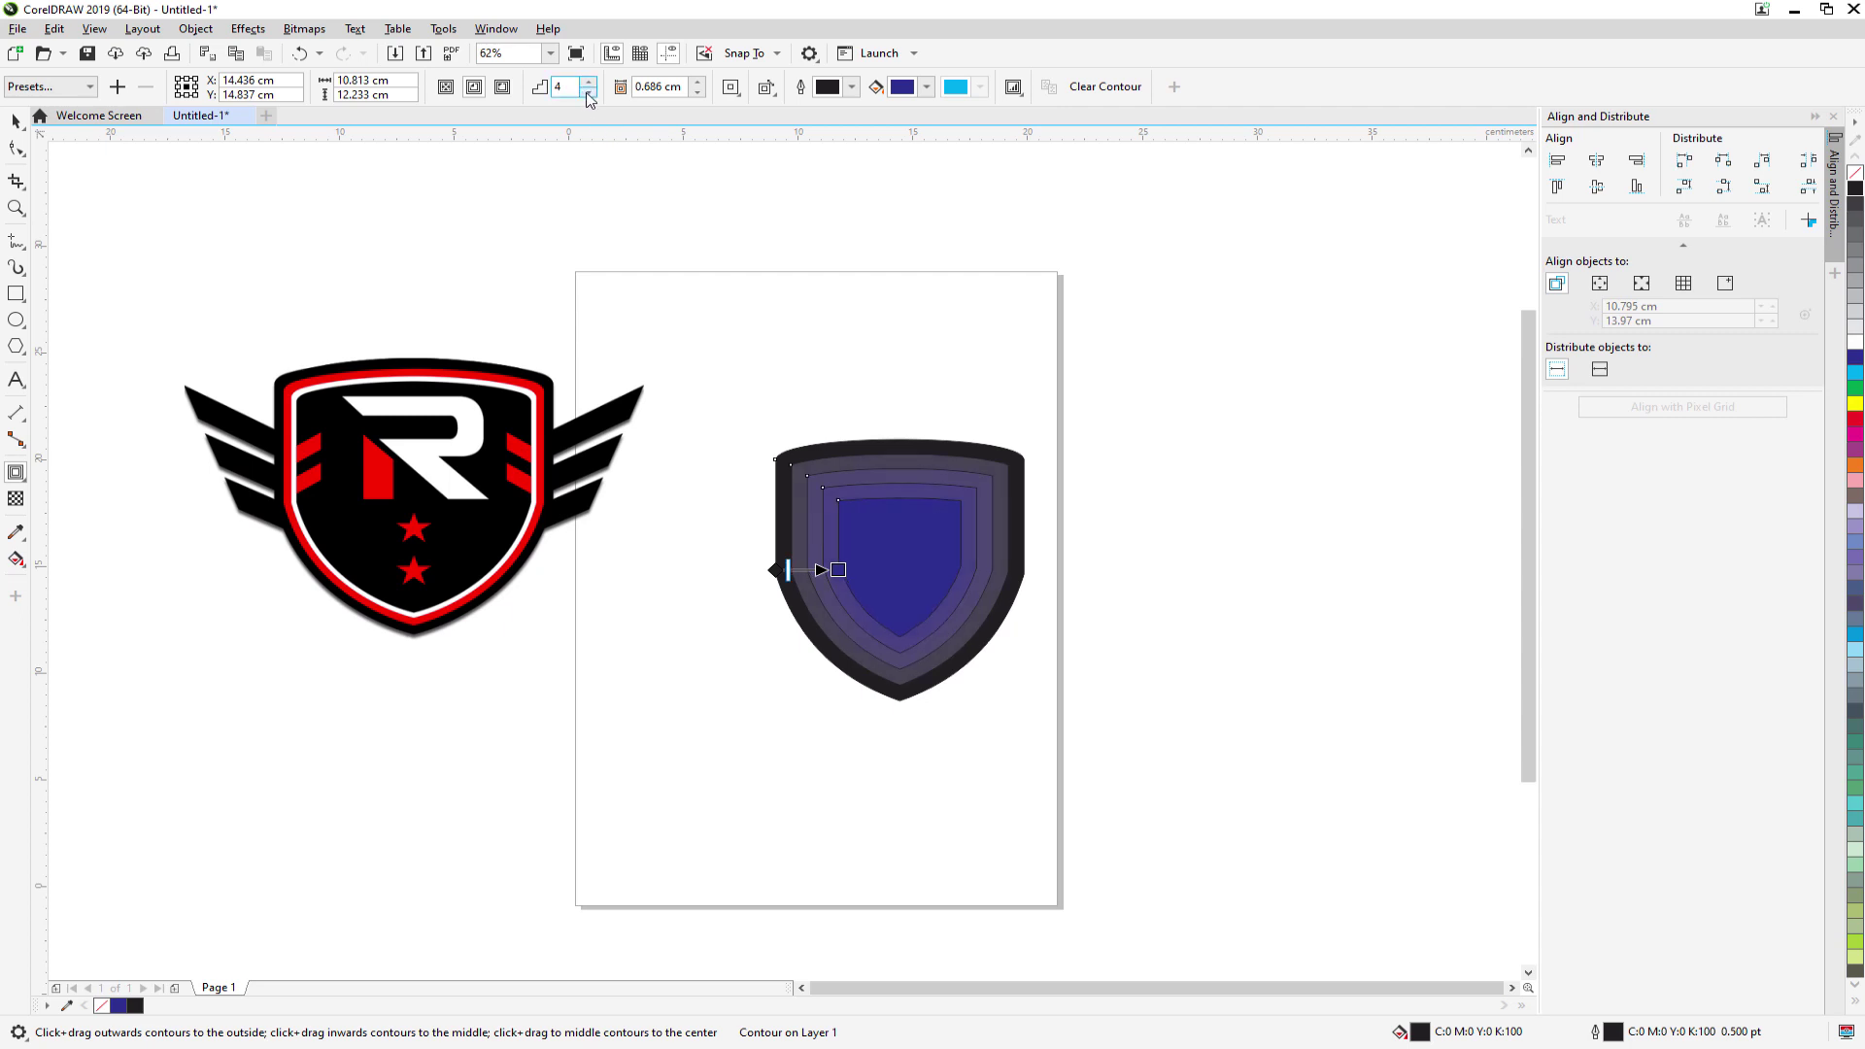
click(587, 93)
click(587, 93)
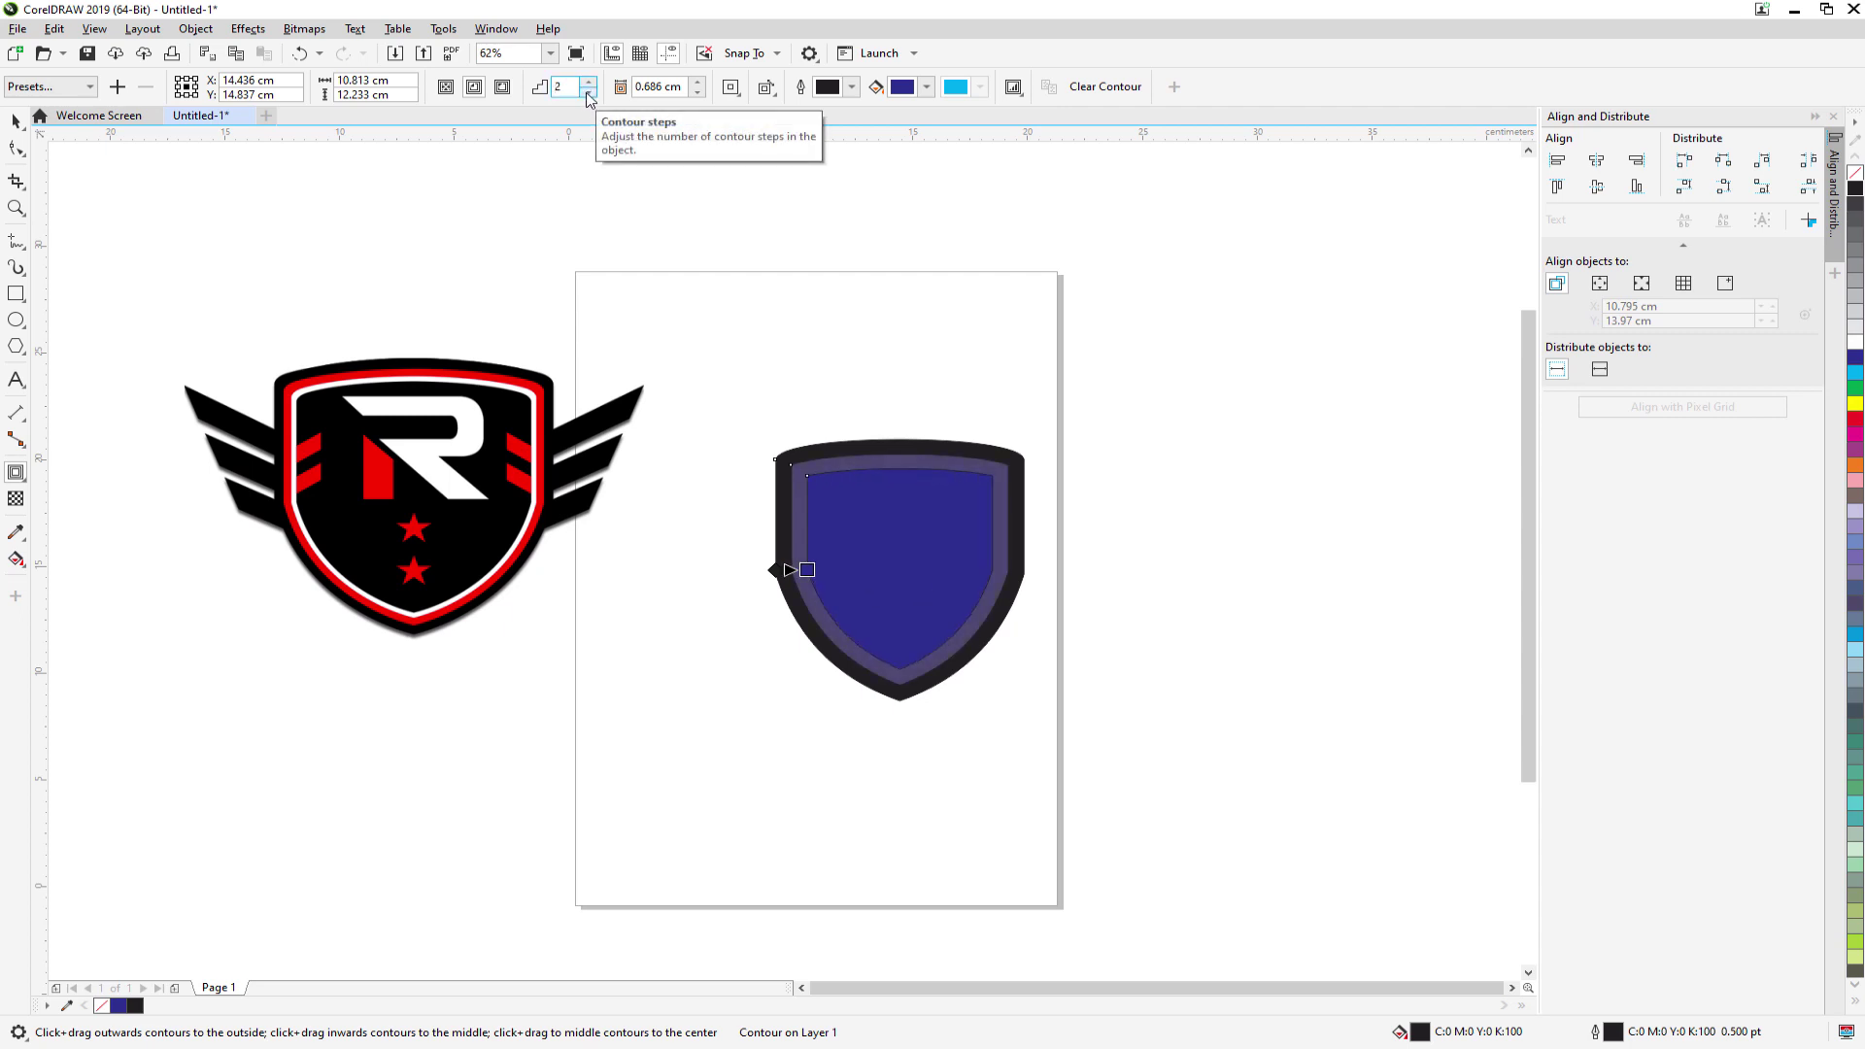
click(588, 94)
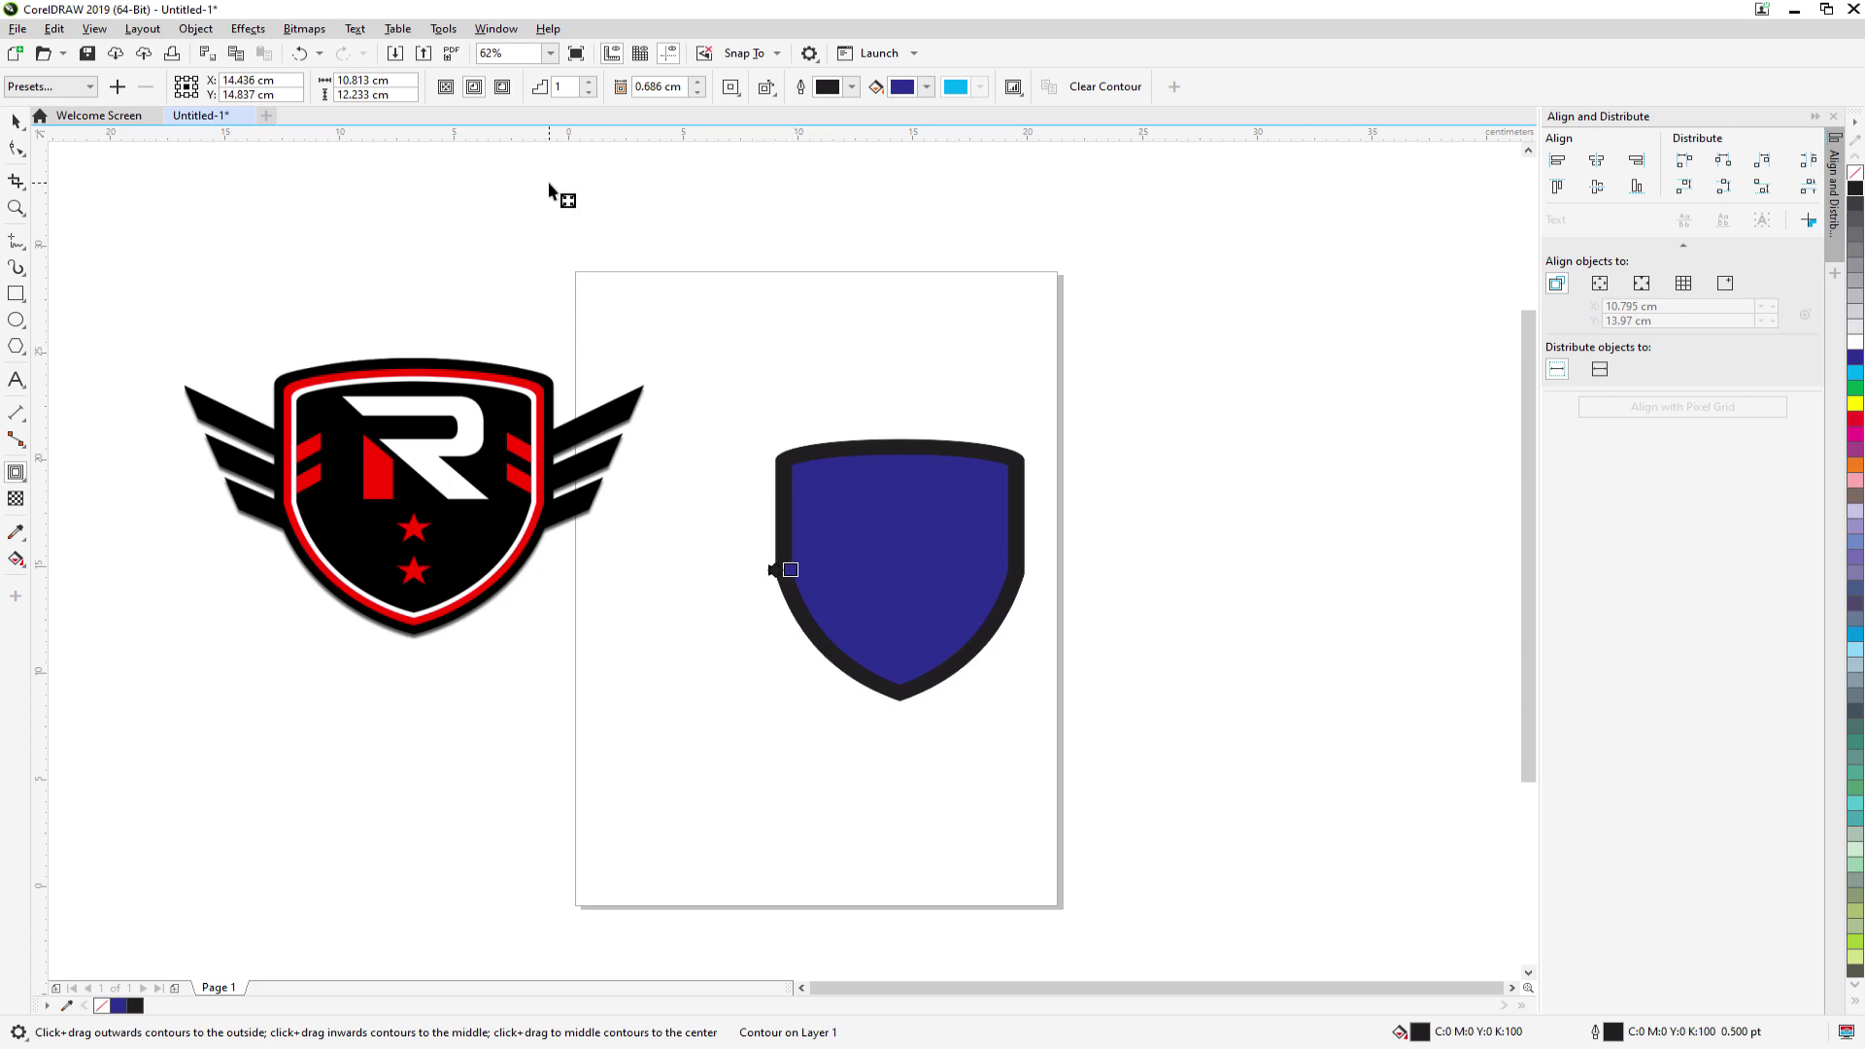
click(700, 92)
click(700, 93)
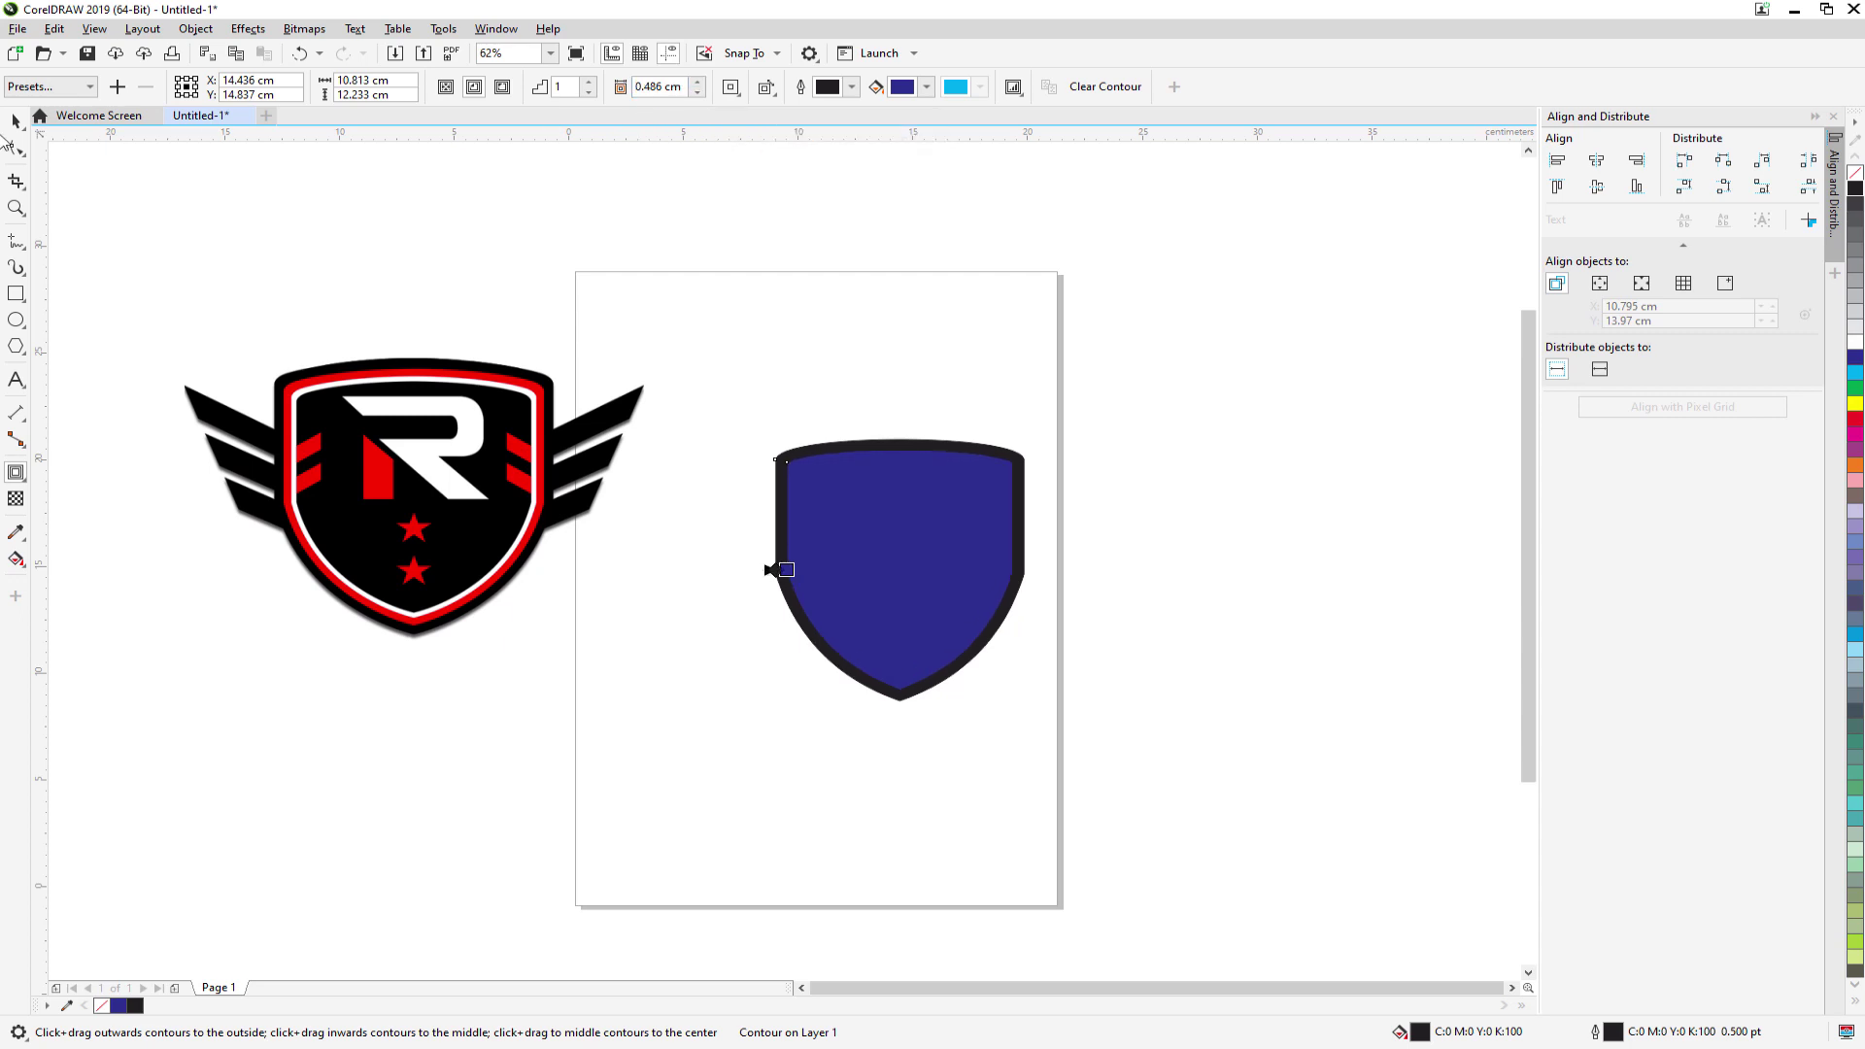
- Try moving the contoured shield down and to the left, and undo the move
key(space)
click(795, 416)
click(913, 597)
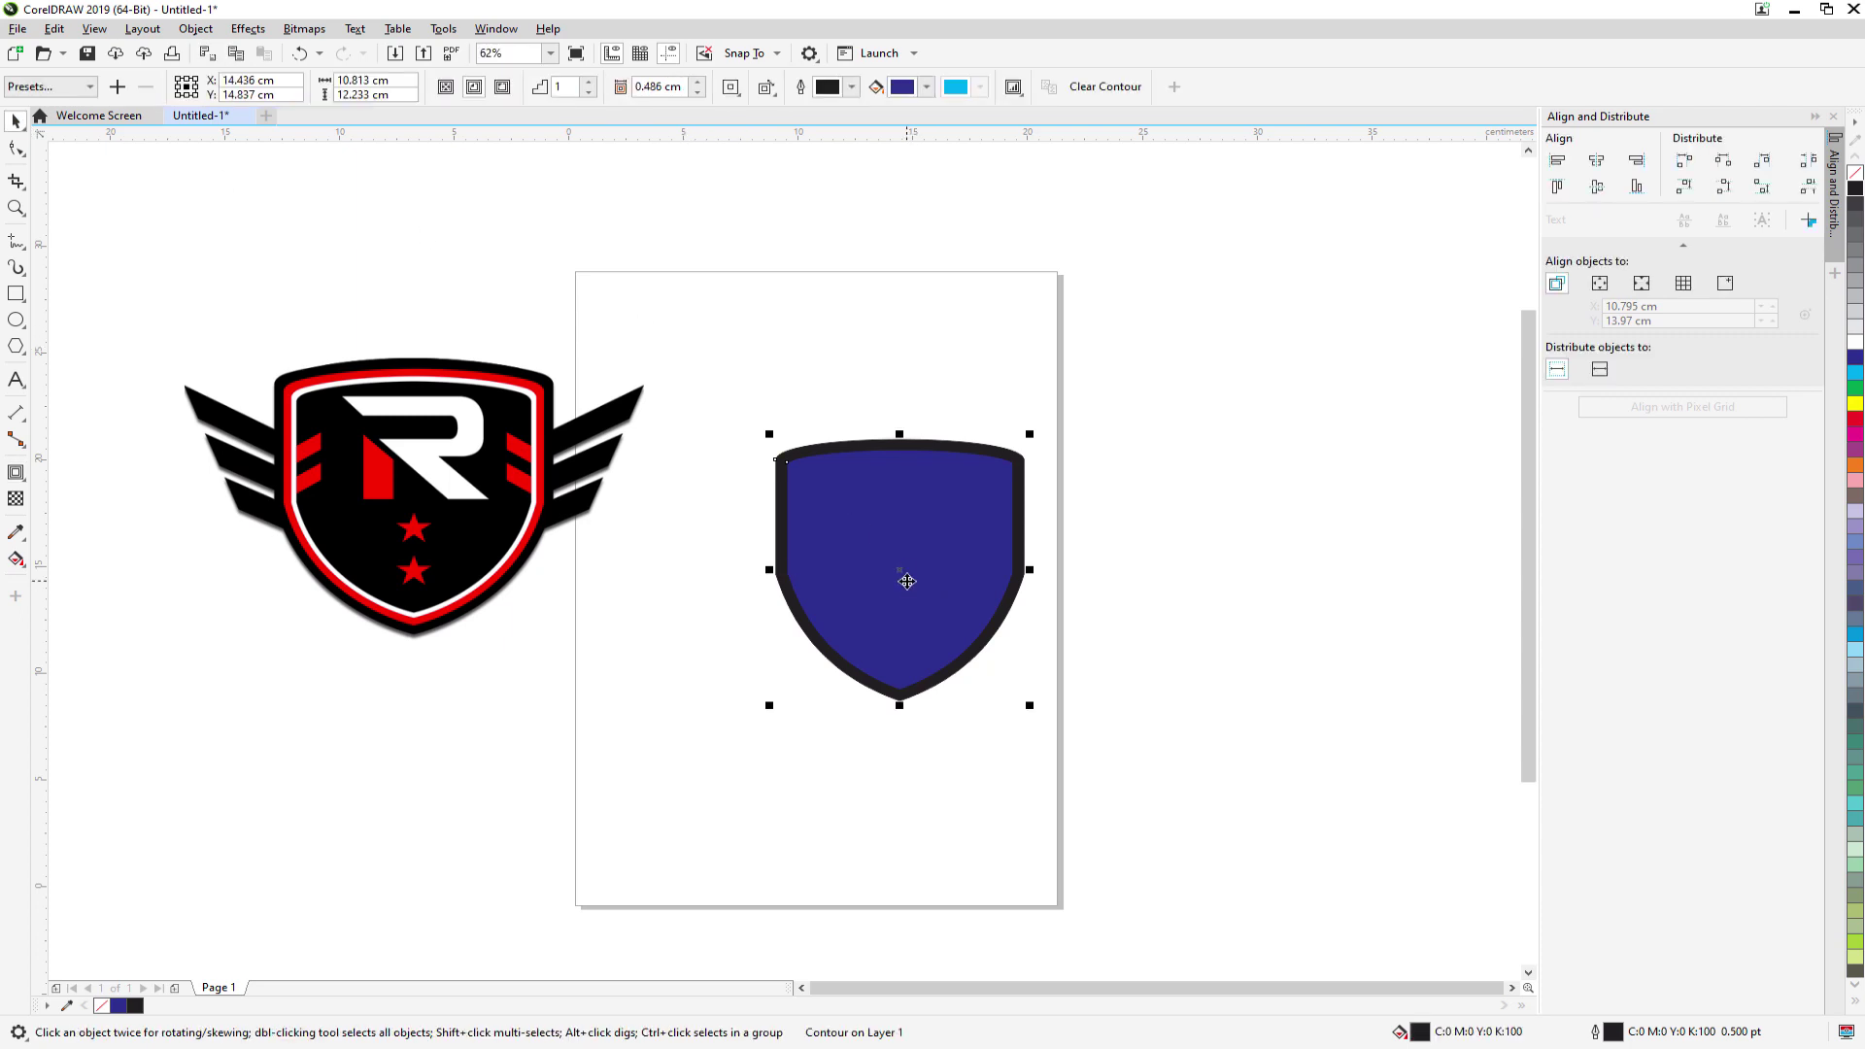
drag(936, 595, 873, 652)
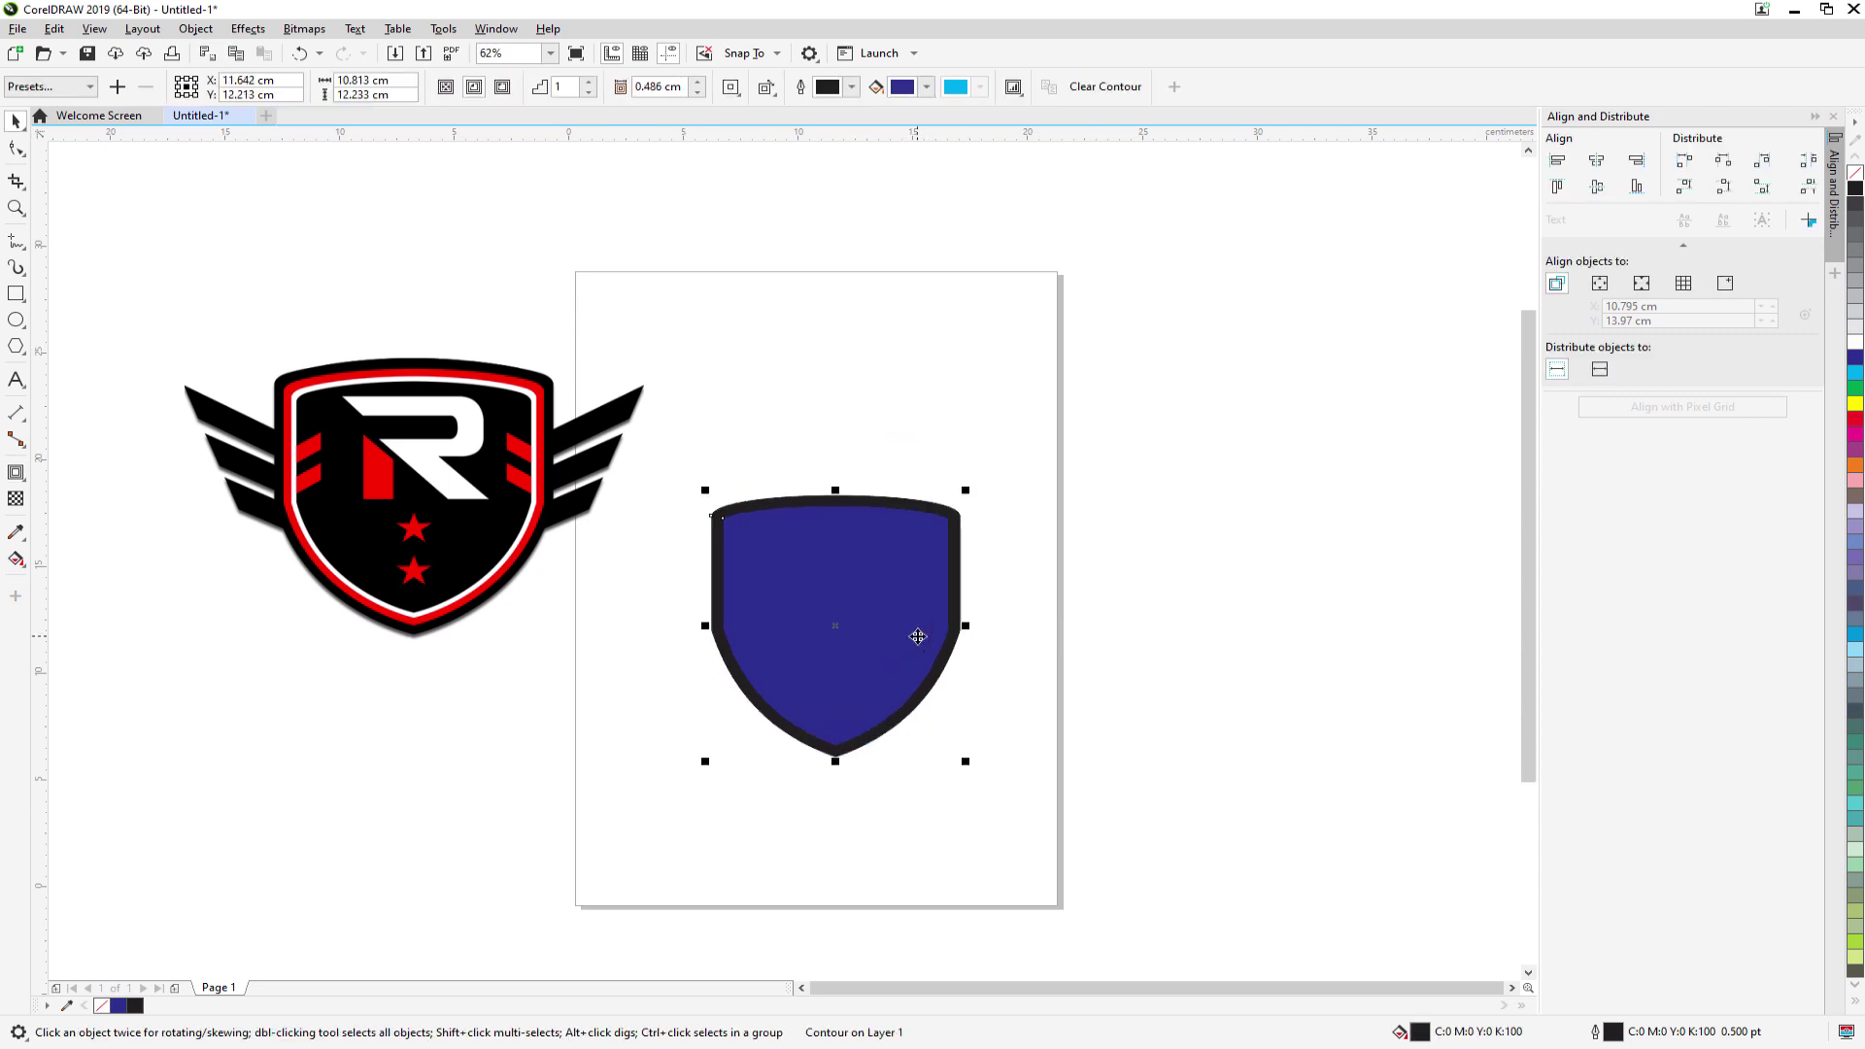
key(ctrl+z)
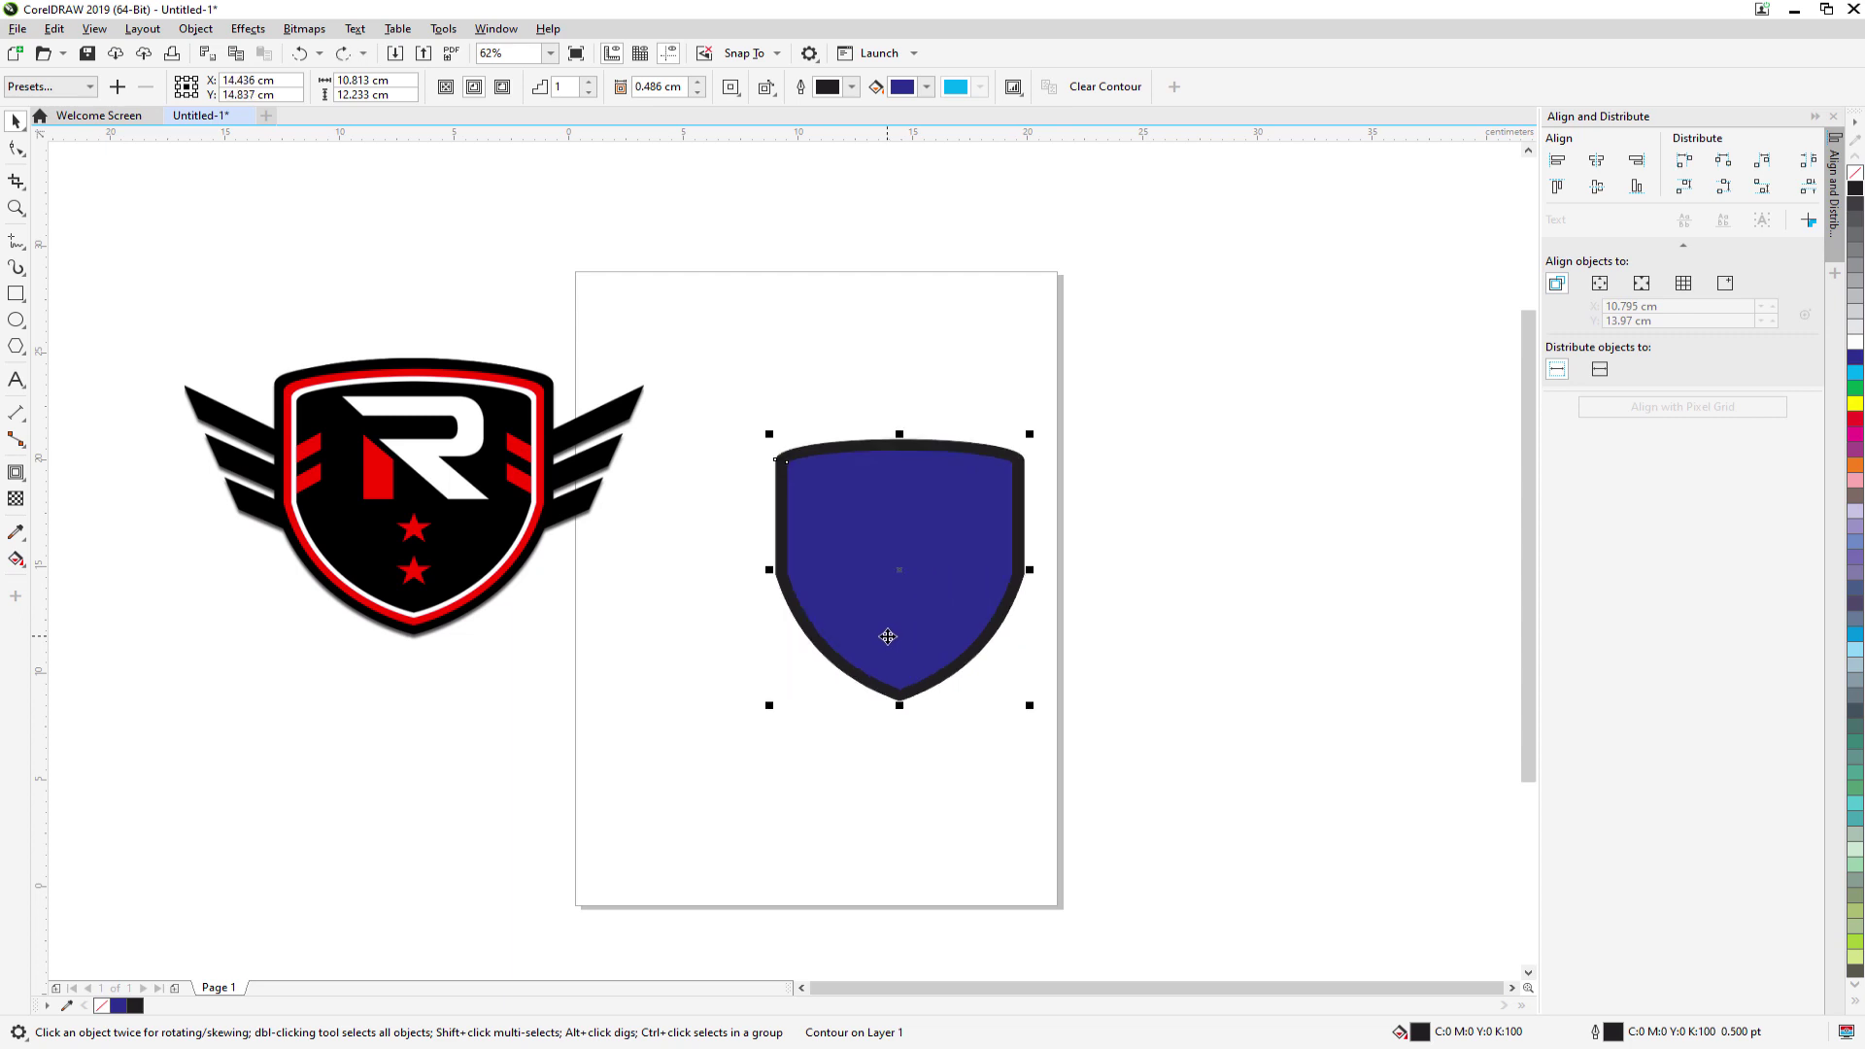
right_click(869, 569)
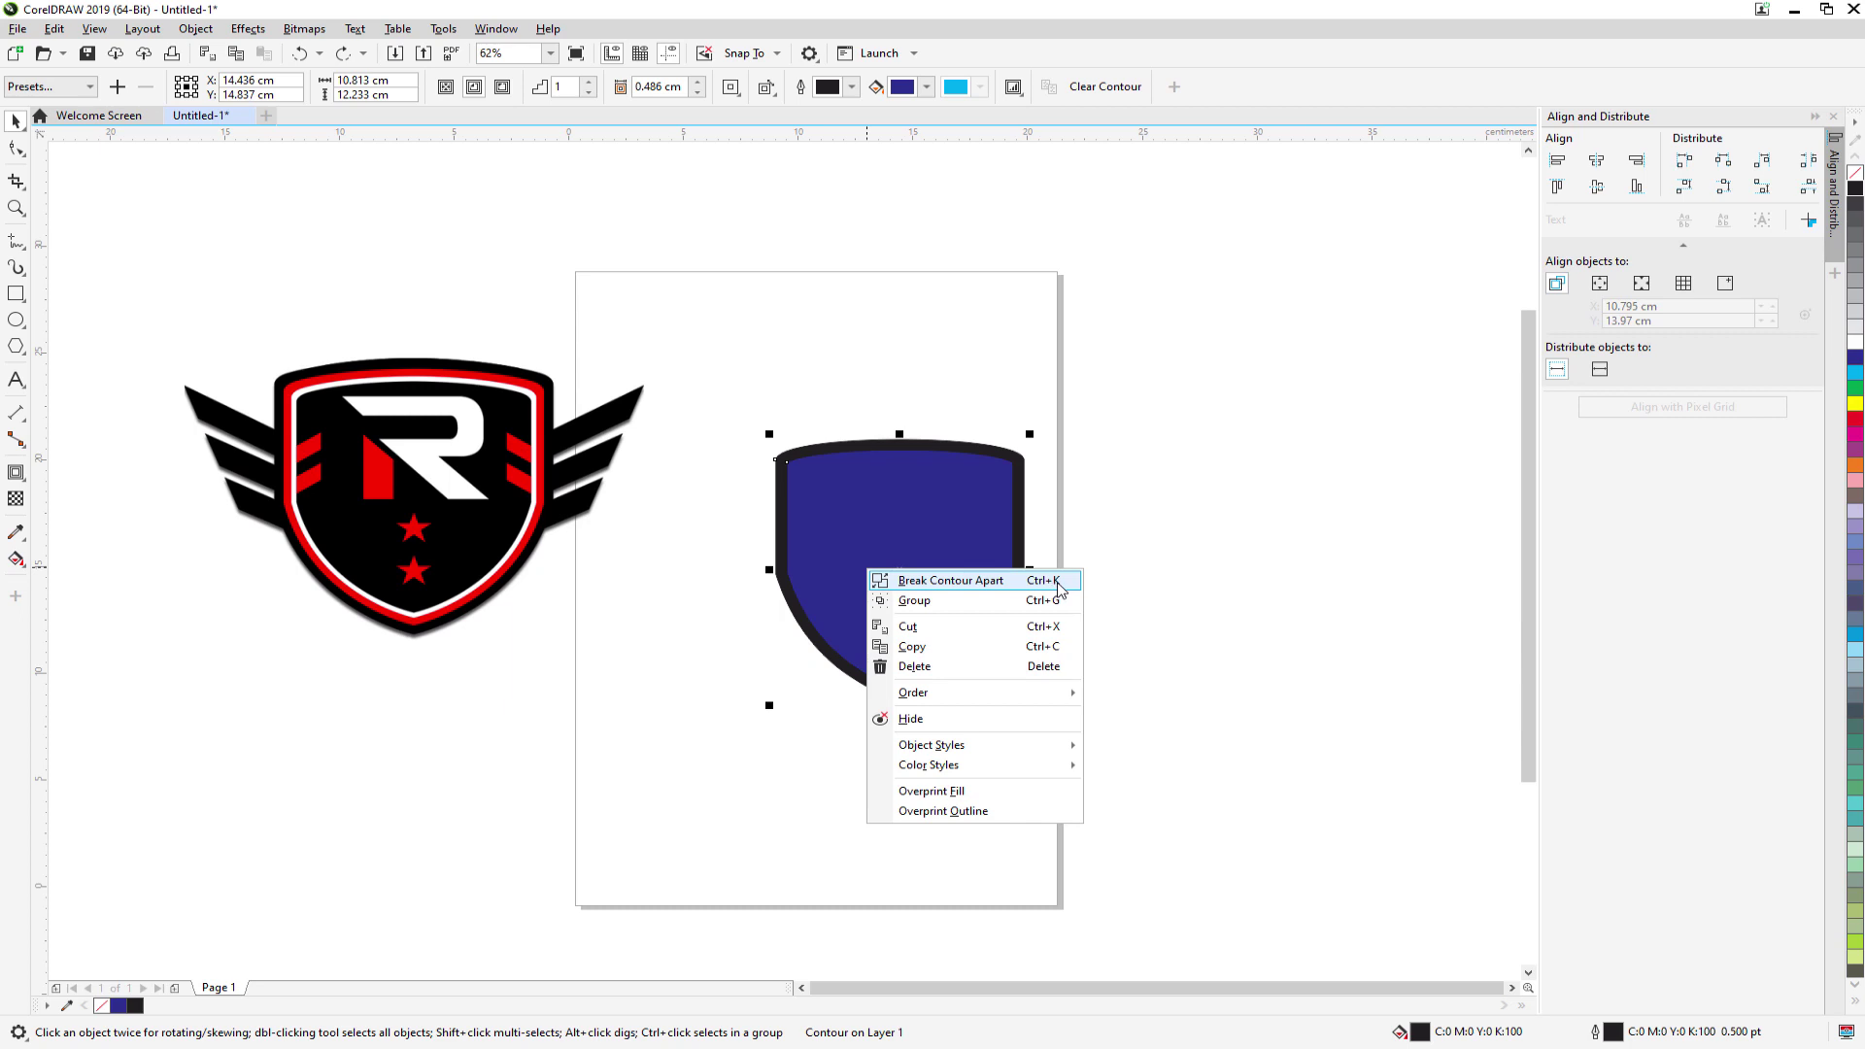
click(870, 282)
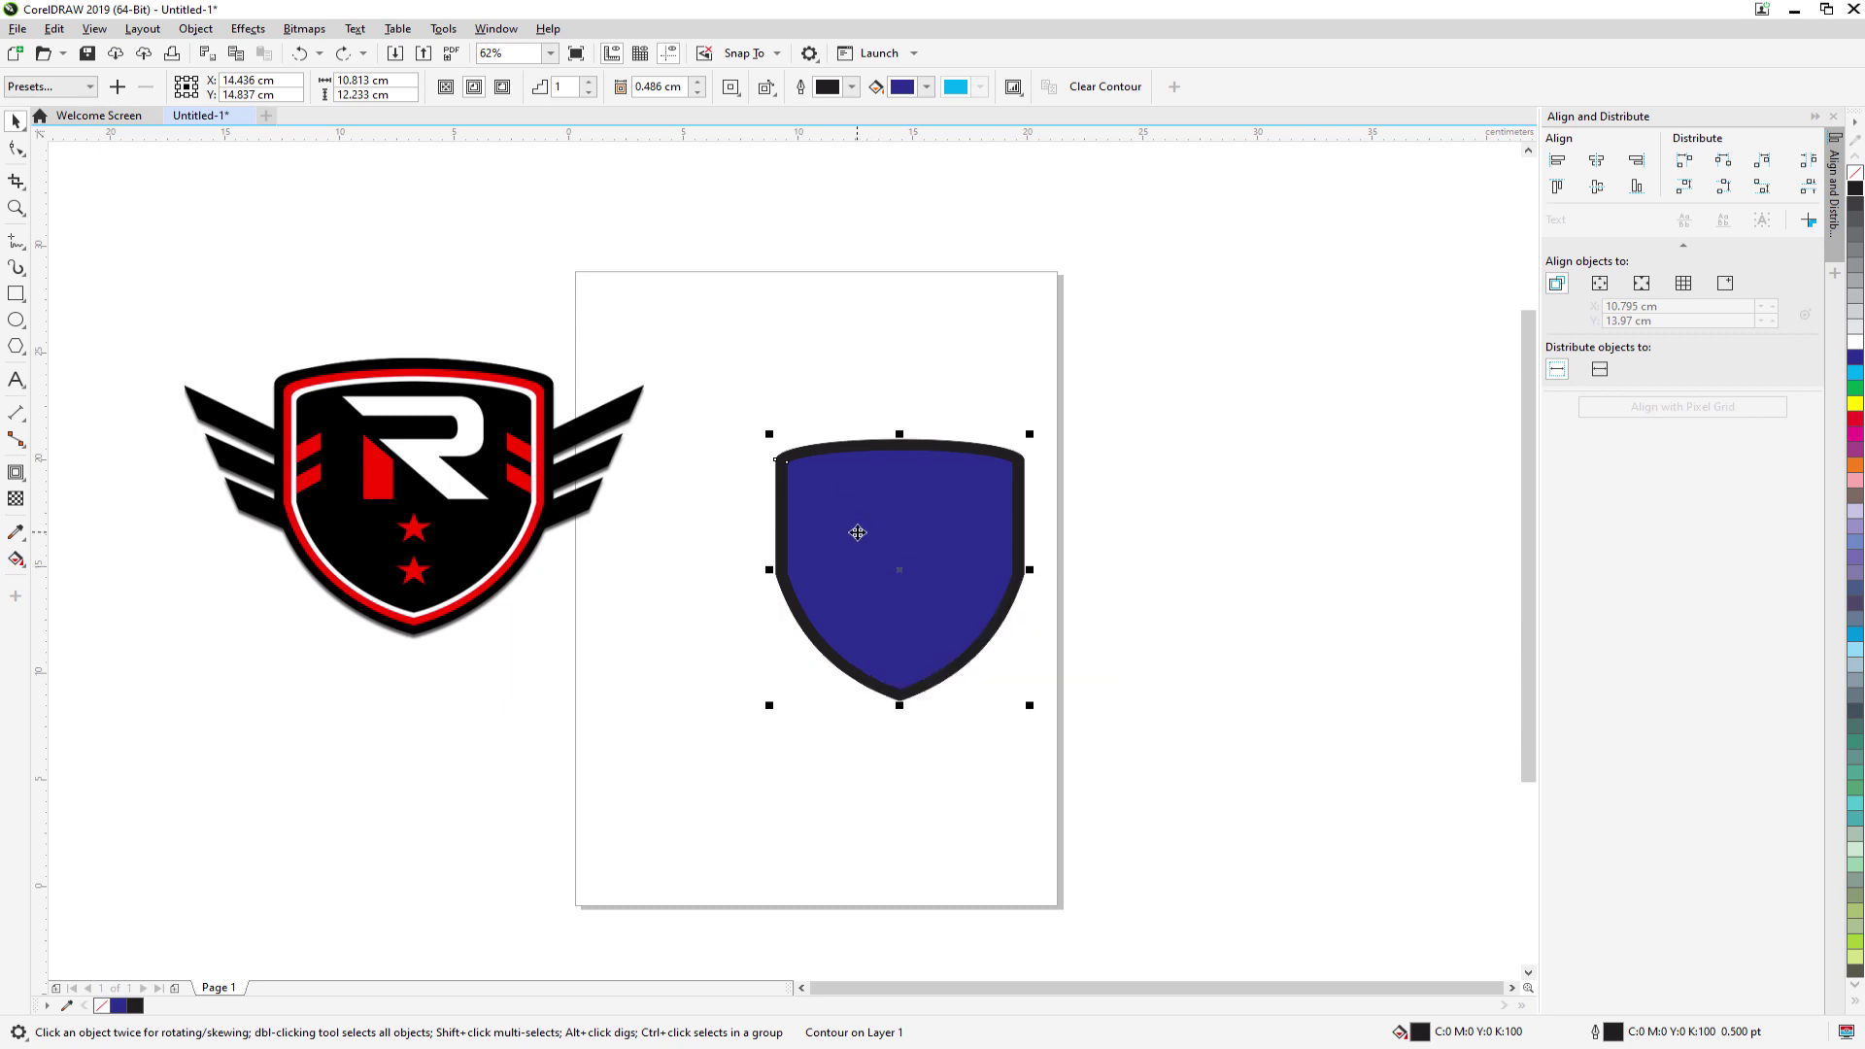
click(798, 315)
- Break the contour apart so the inner and outer shields are separate objects
click(857, 501)
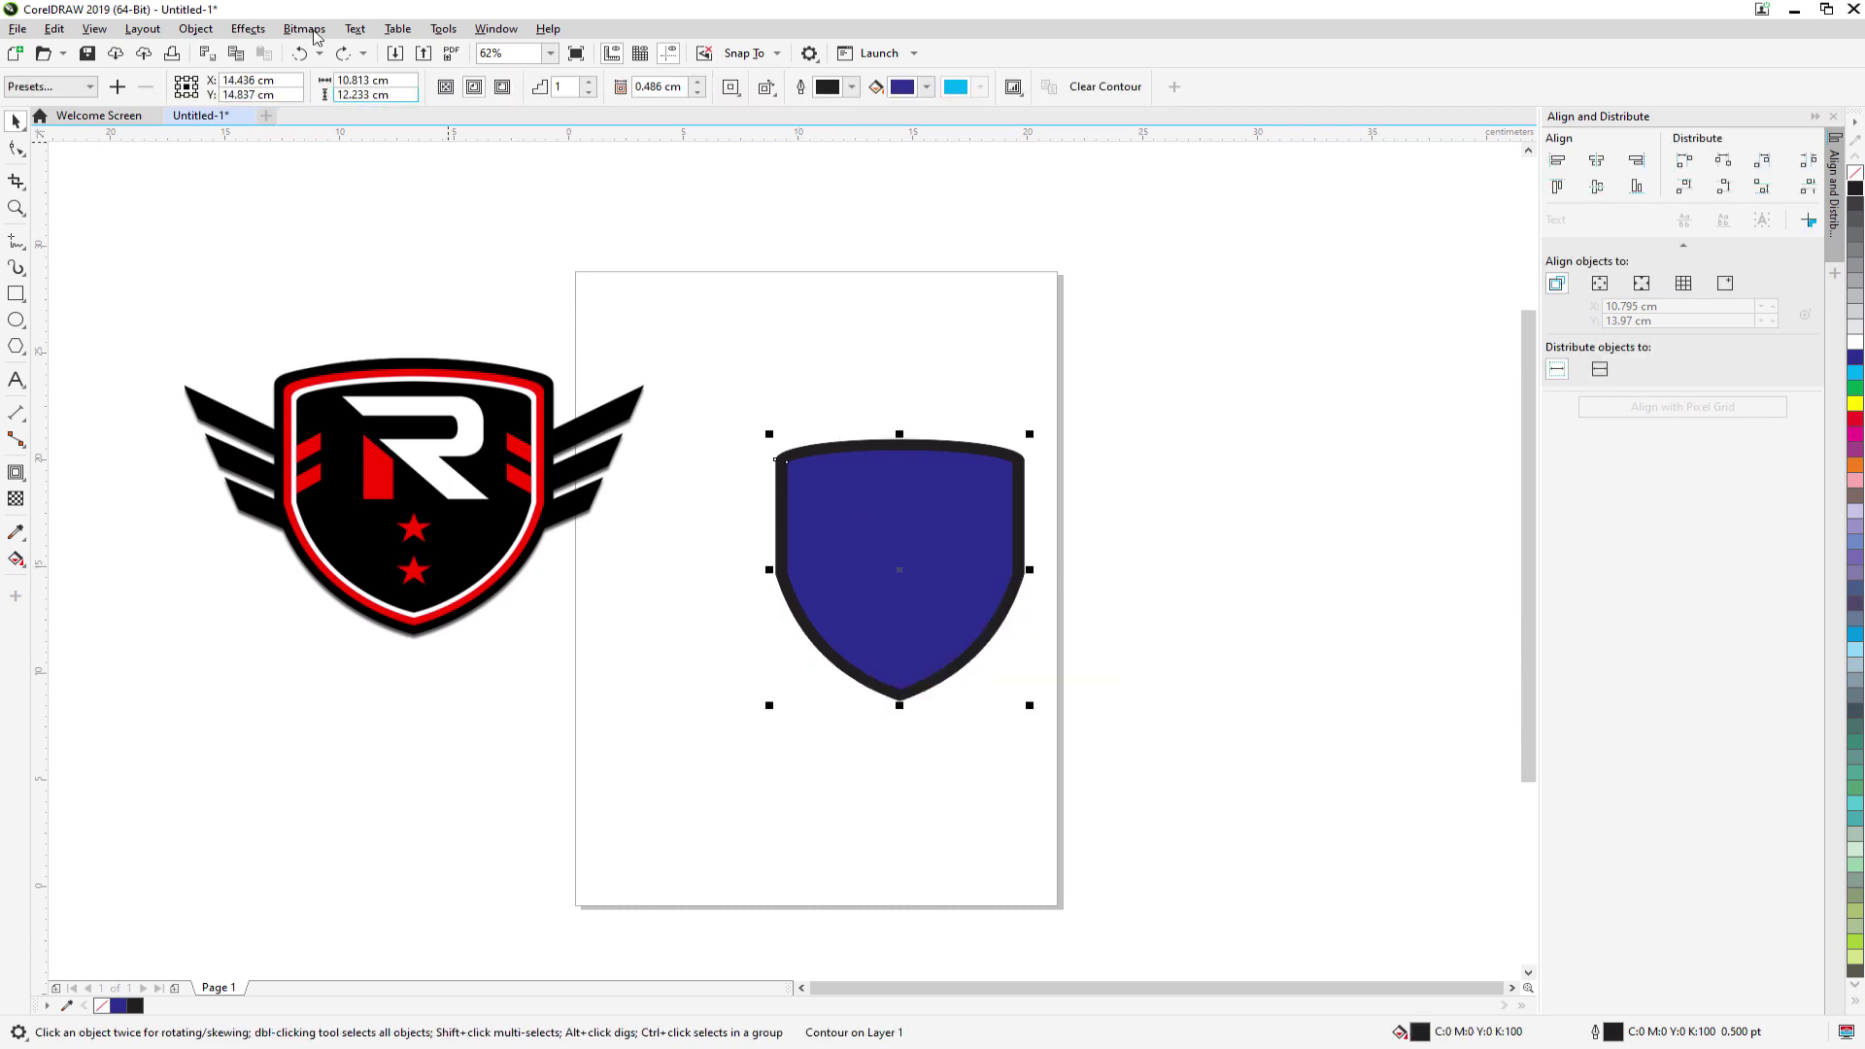
click(195, 29)
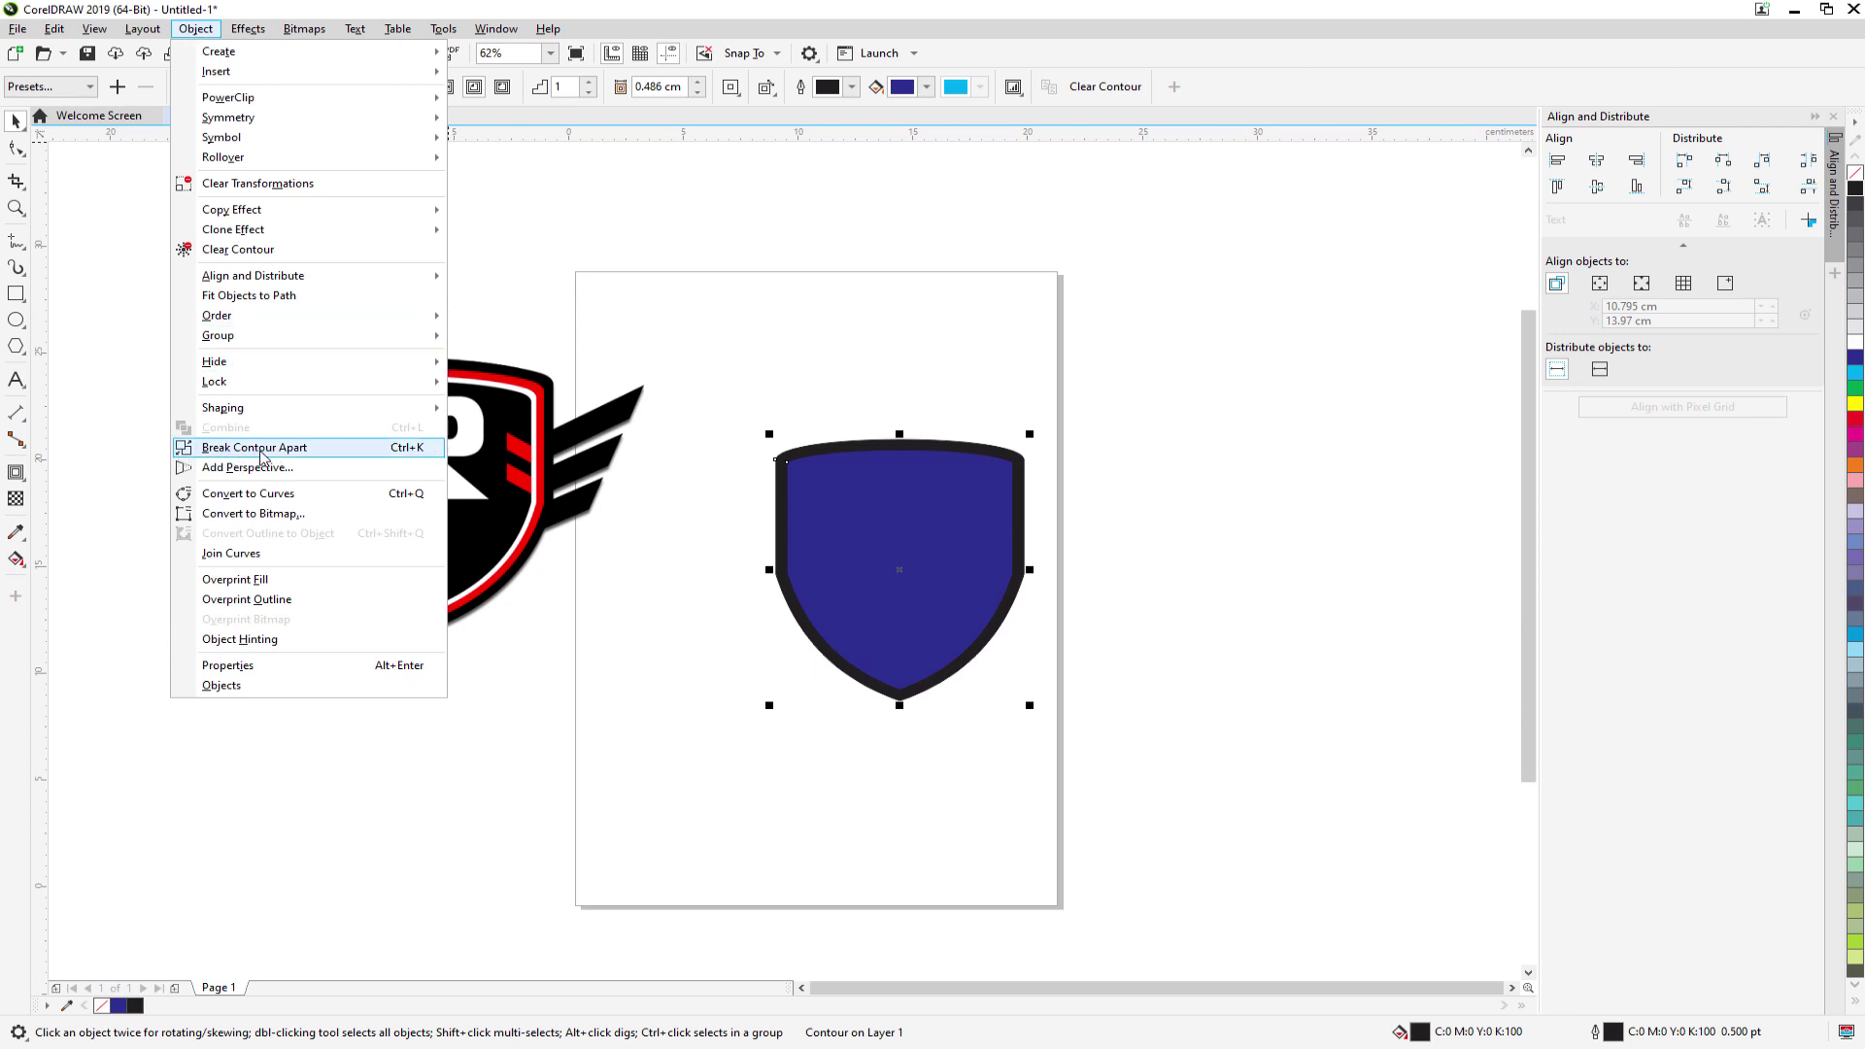
click(341, 457)
- Try moving the inner blue shield away from the black one, and undo the move
click(778, 421)
drag(850, 598, 615, 721)
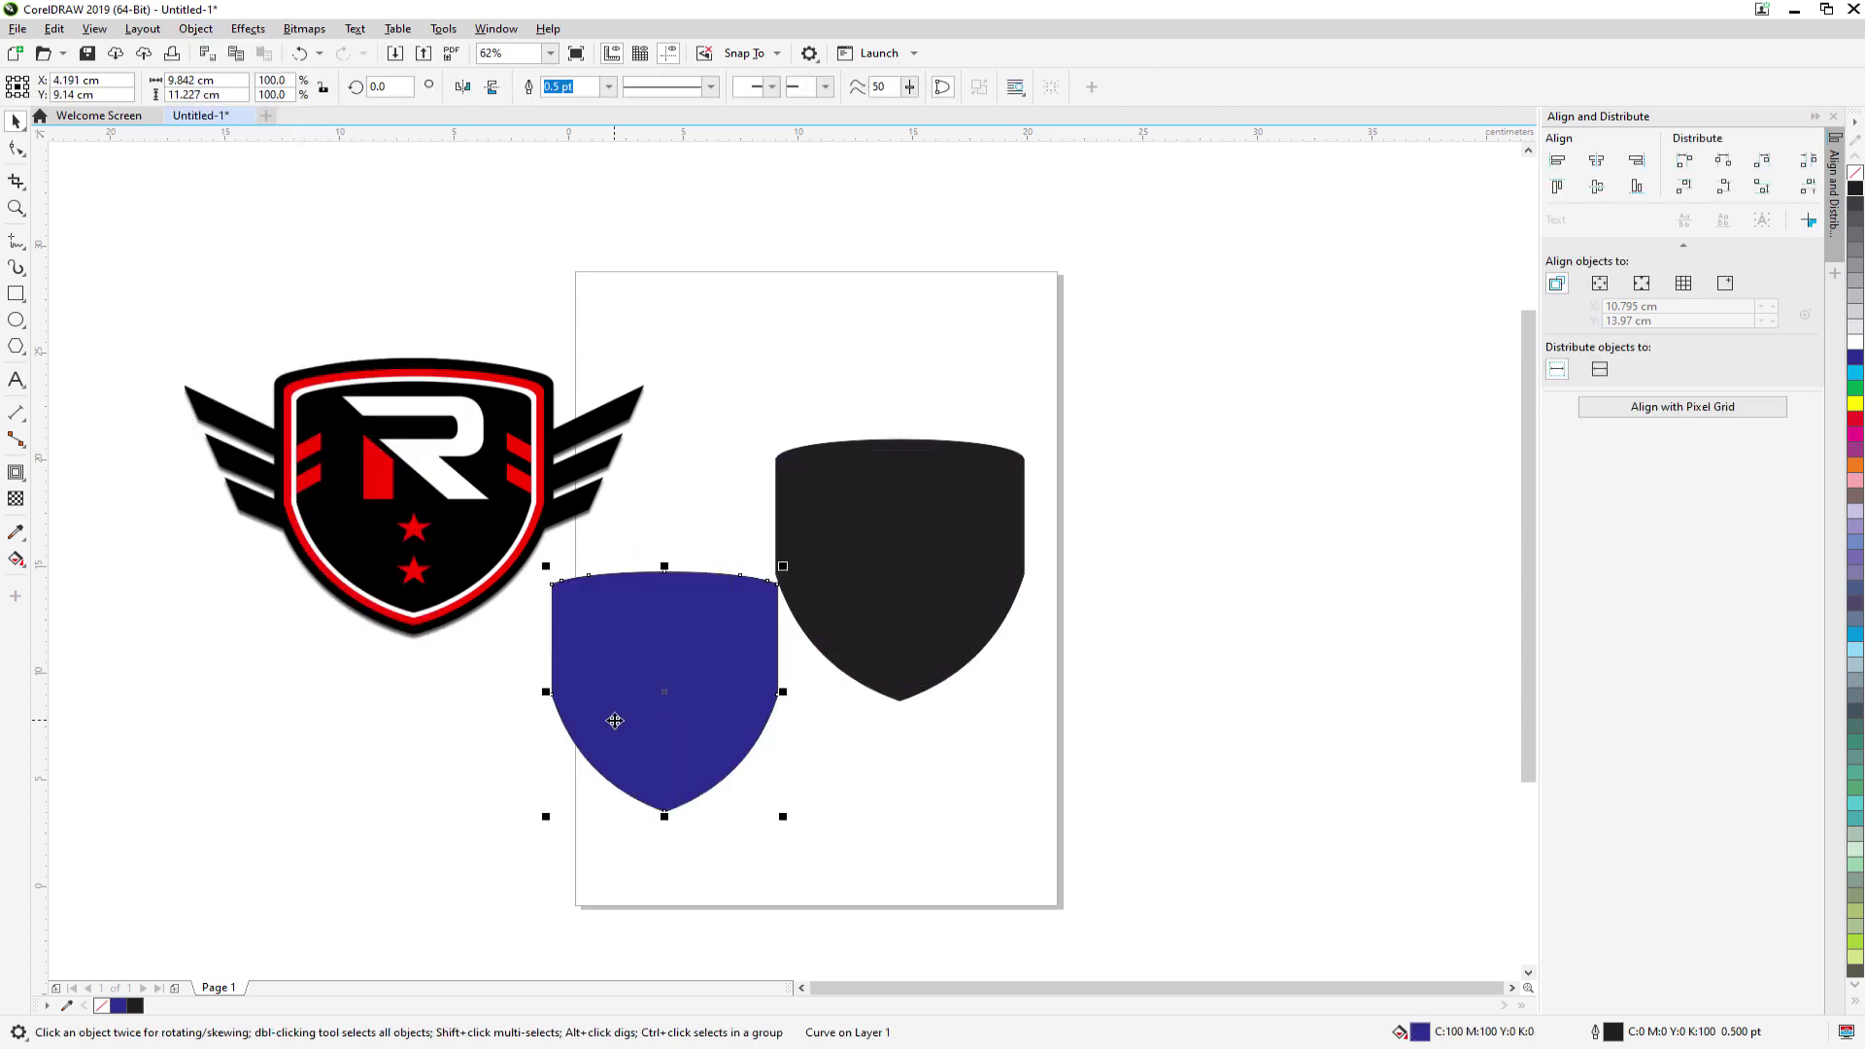
key(ctrl+z)
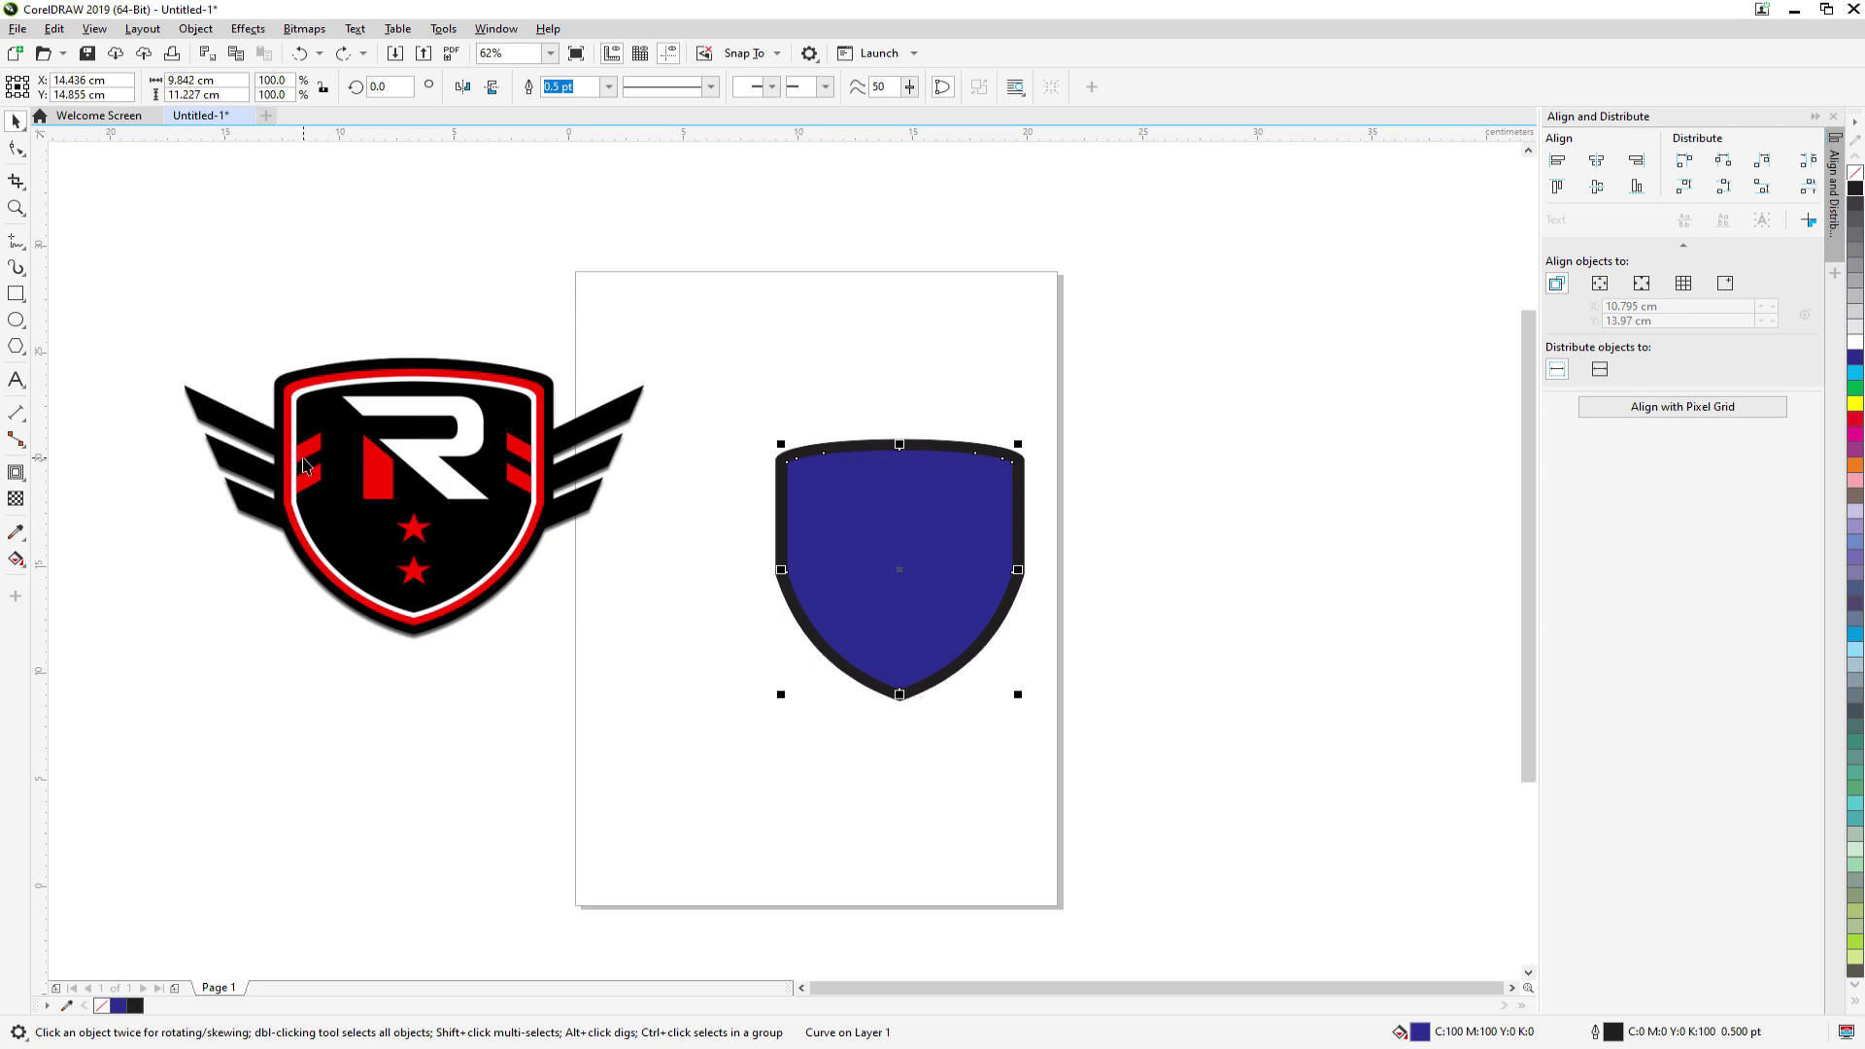
- Fill the inner shield with red
click(689, 750)
click(908, 594)
click(1855, 424)
click(734, 773)
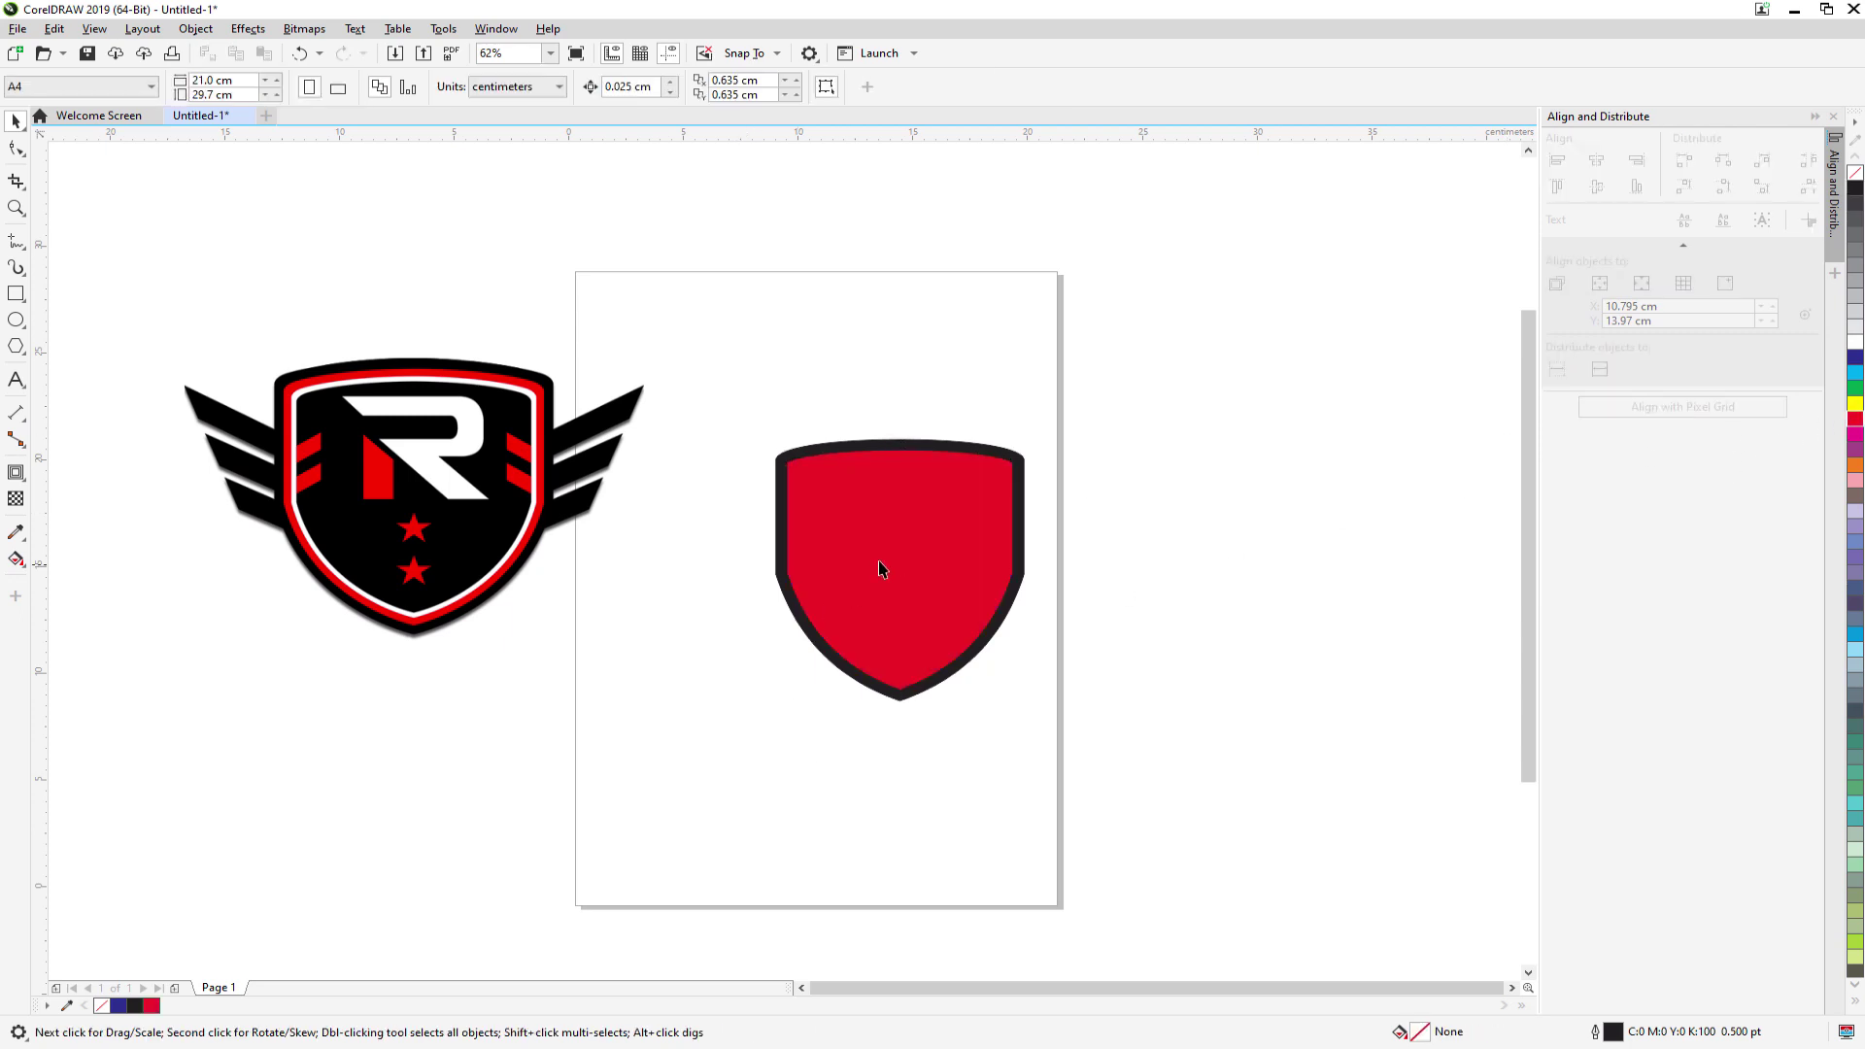
- Apply a contour to the red inner shield using the Flow Inward preset
click(879, 563)
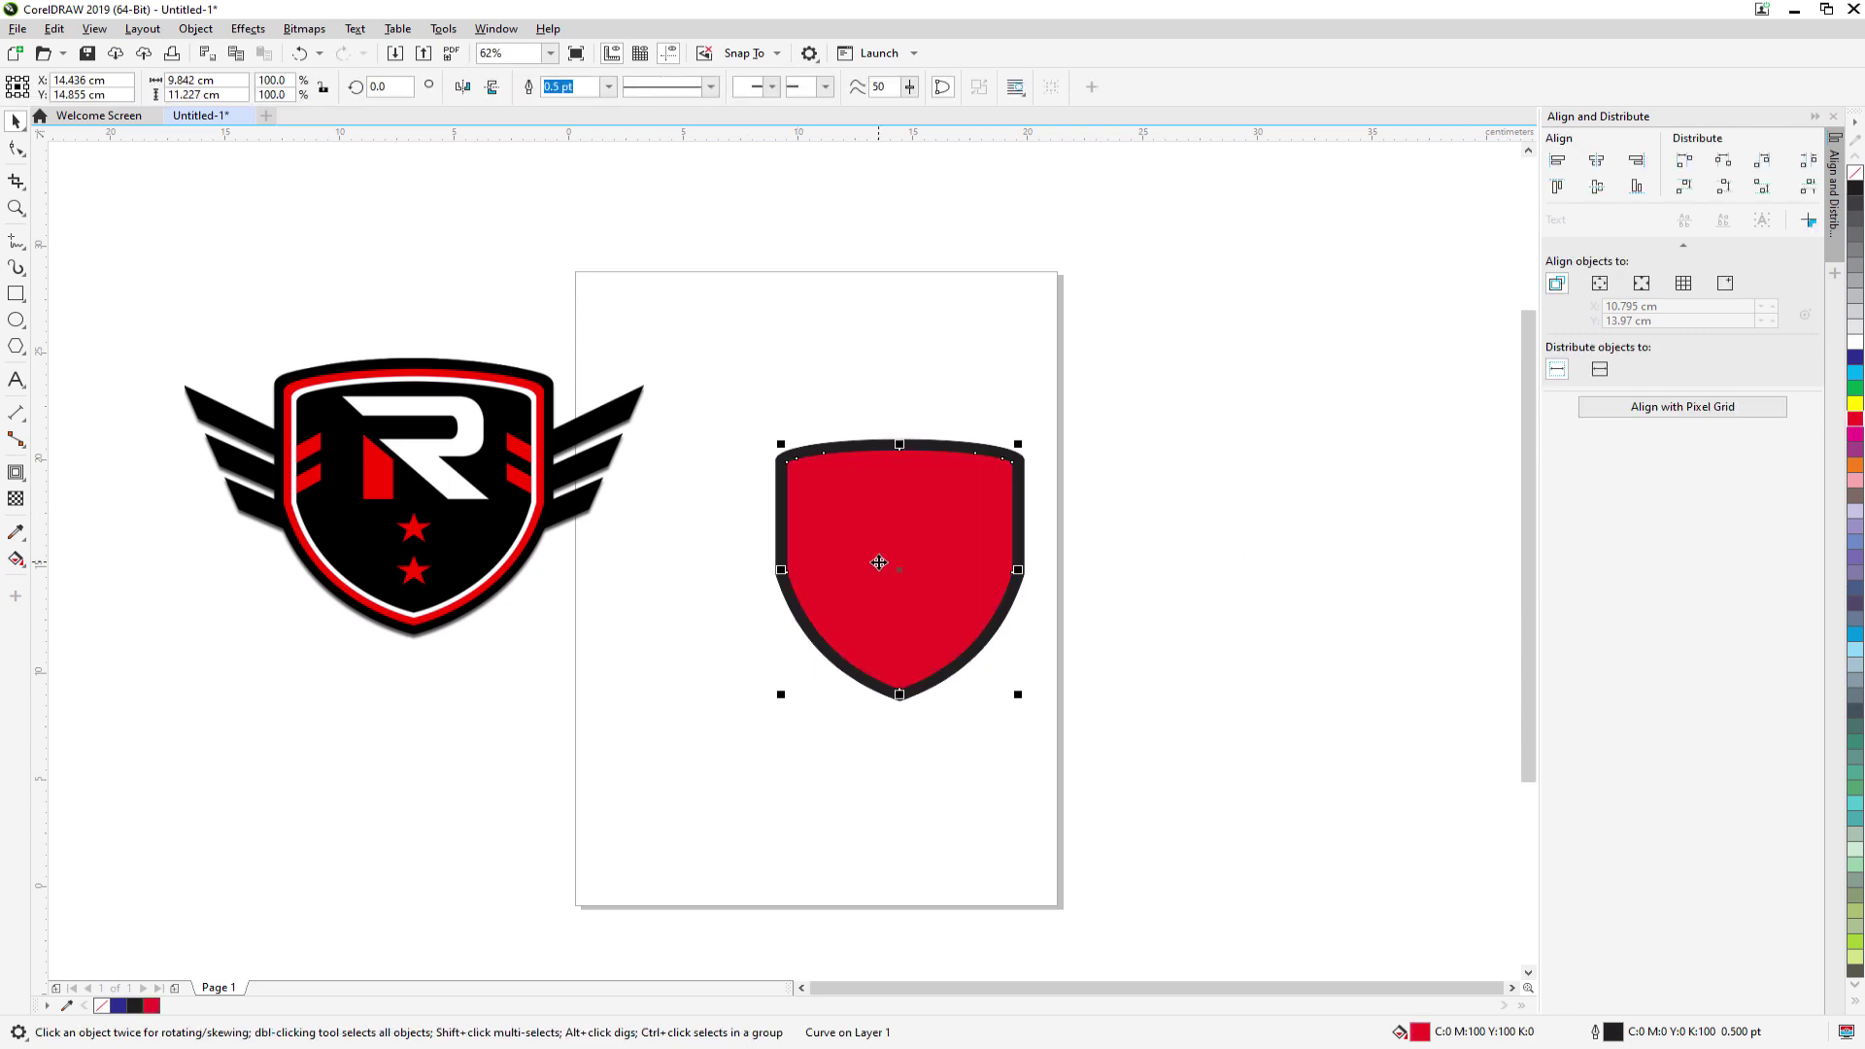
click(17, 475)
click(73, 491)
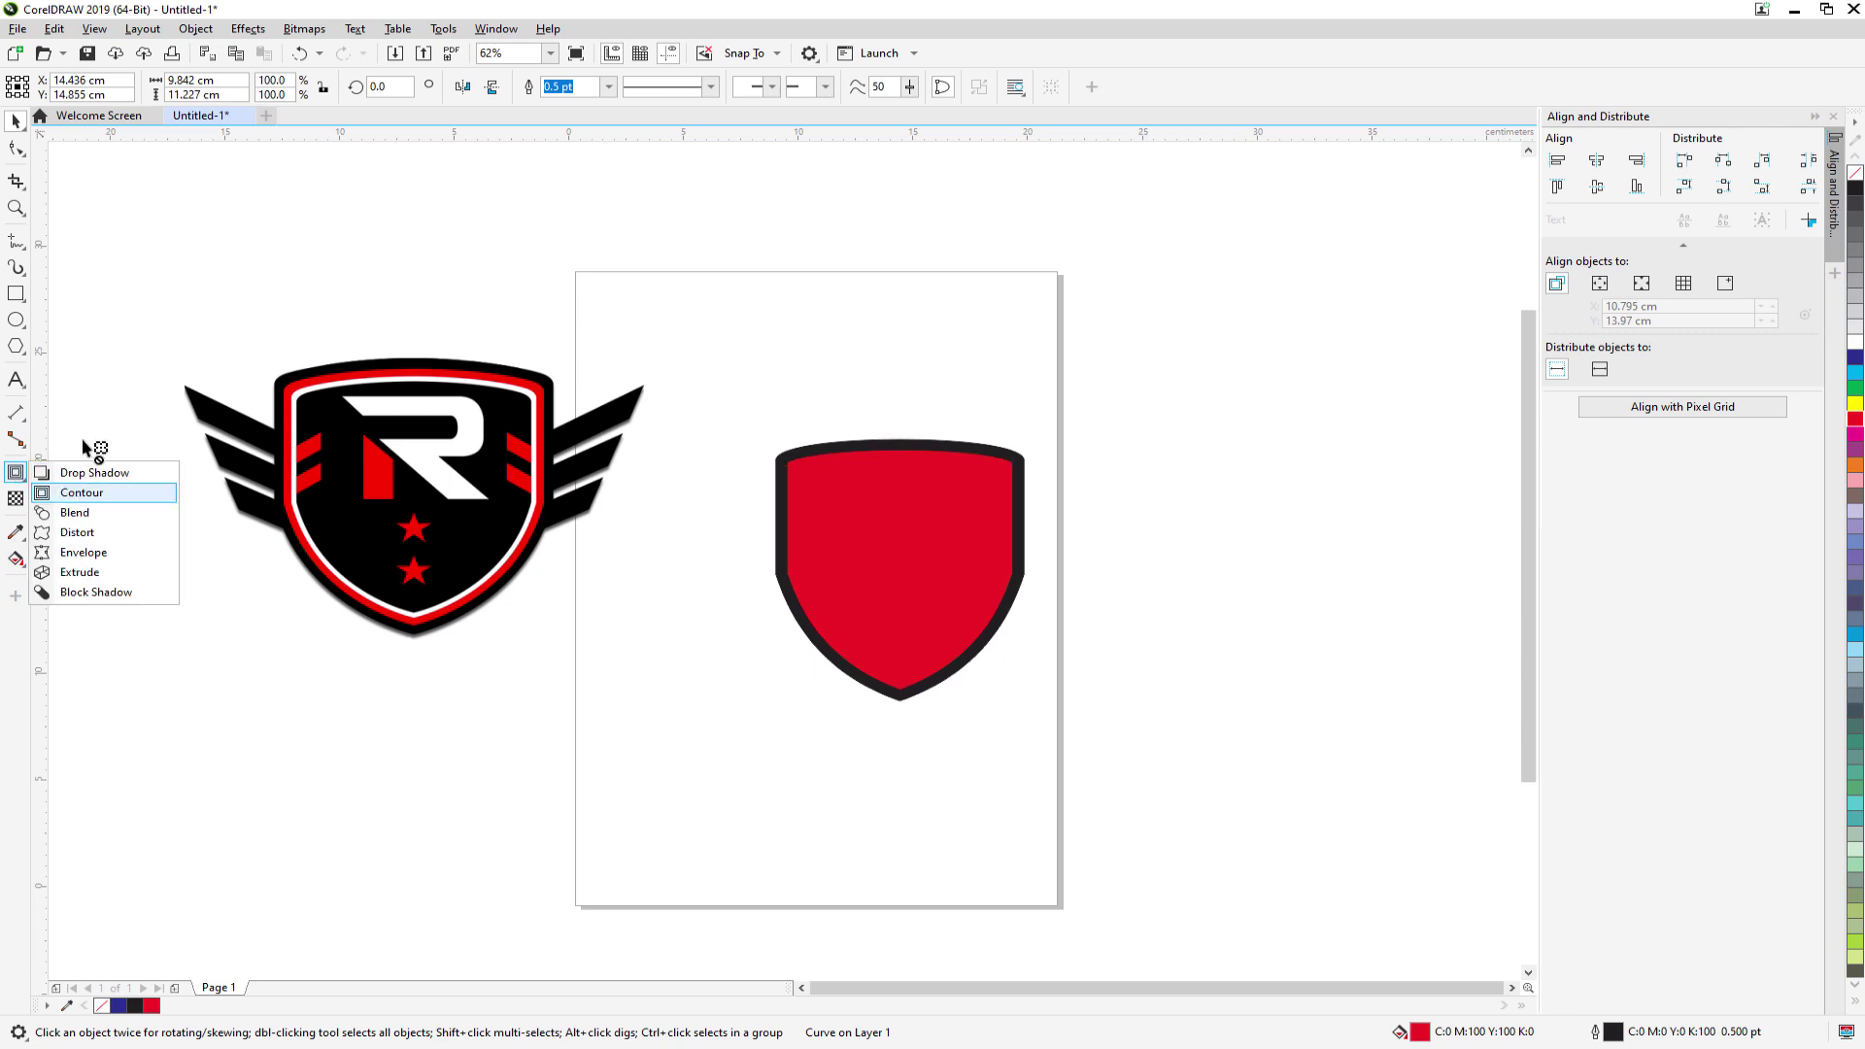
click(56, 94)
click(48, 105)
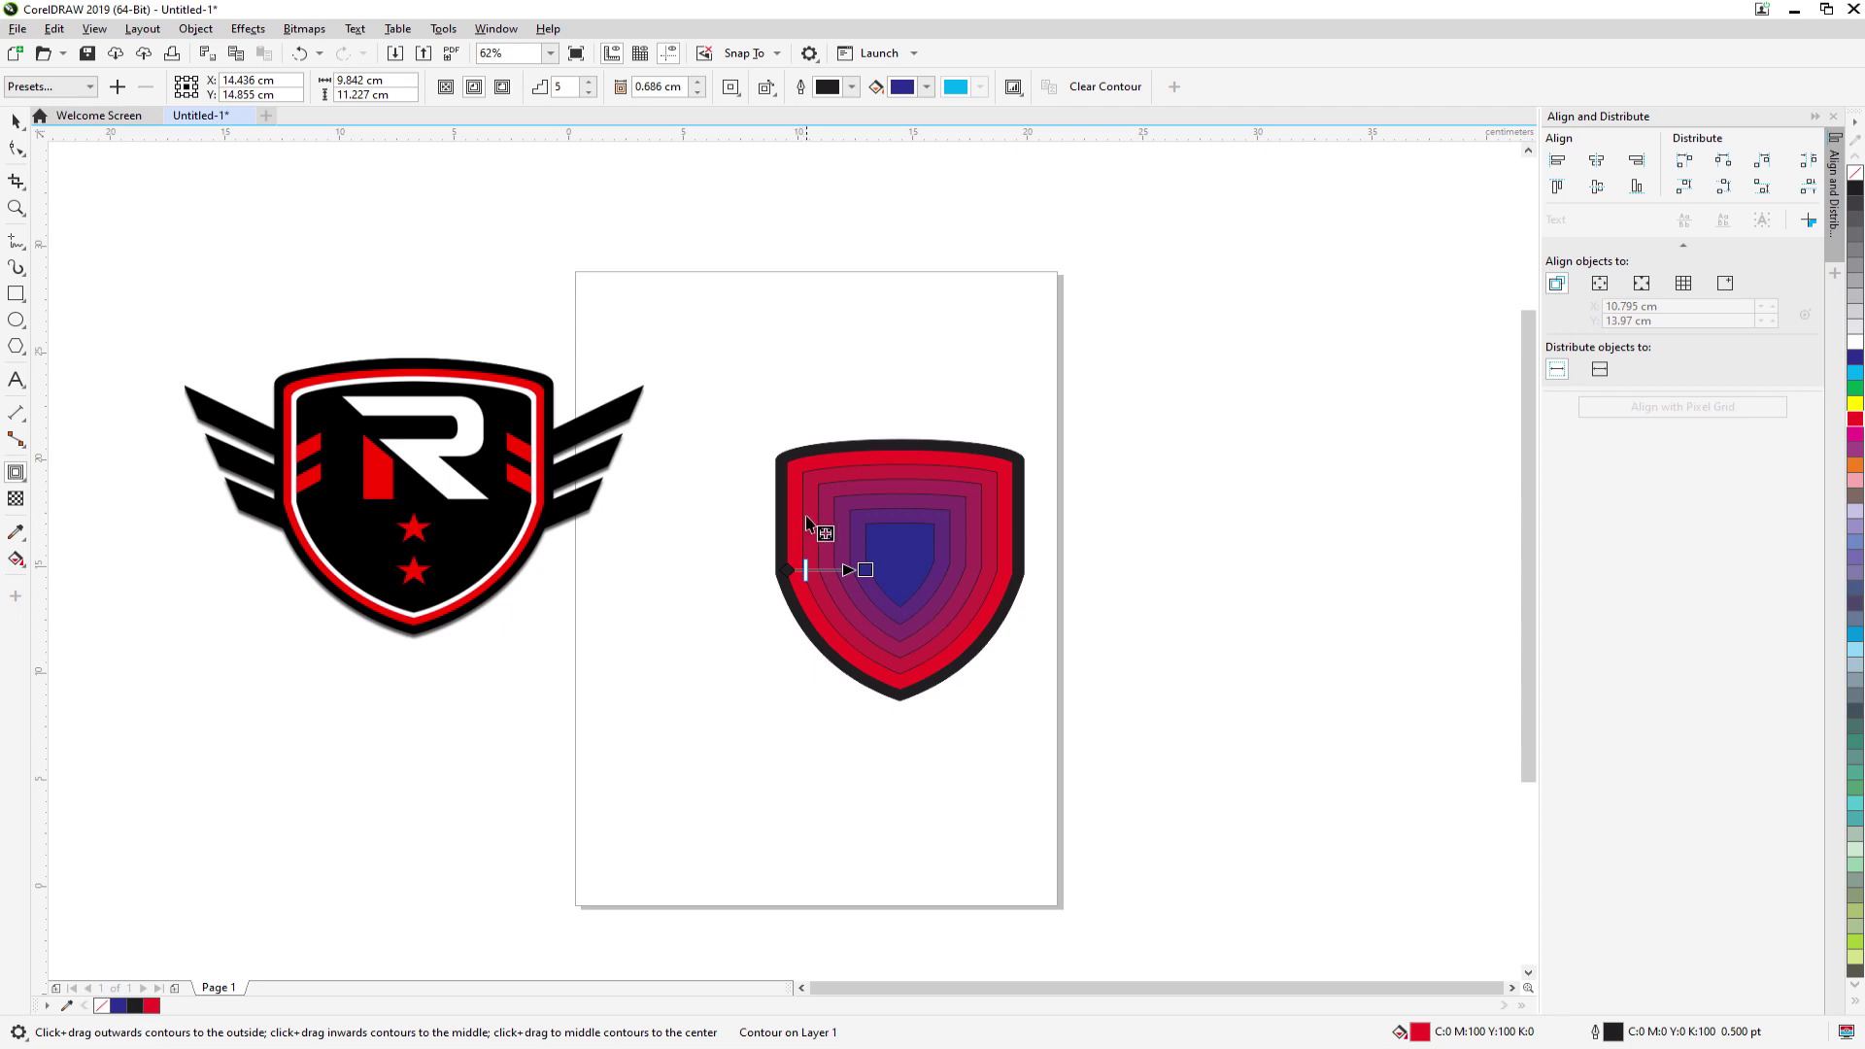
- Reduce the red shield's contour to 1 step and set its offset to 0.486 cm
click(589, 93)
click(589, 93)
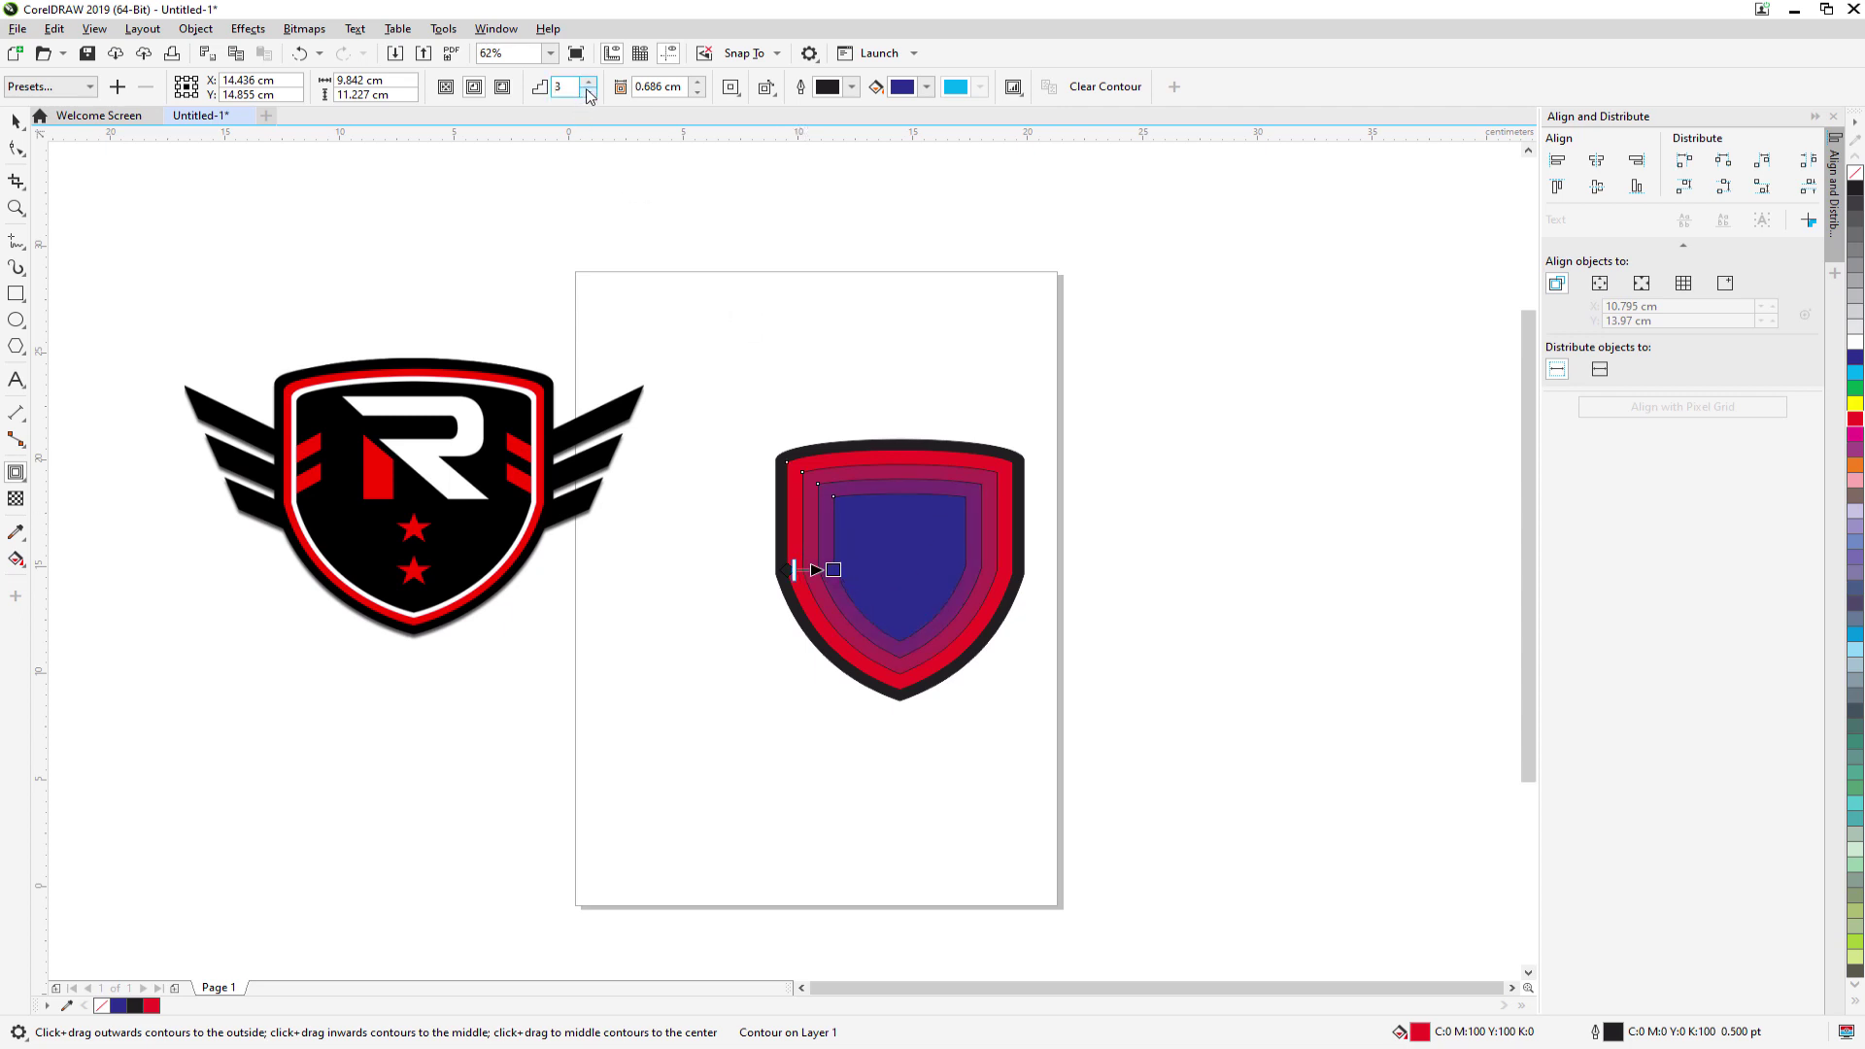
click(588, 93)
click(588, 93)
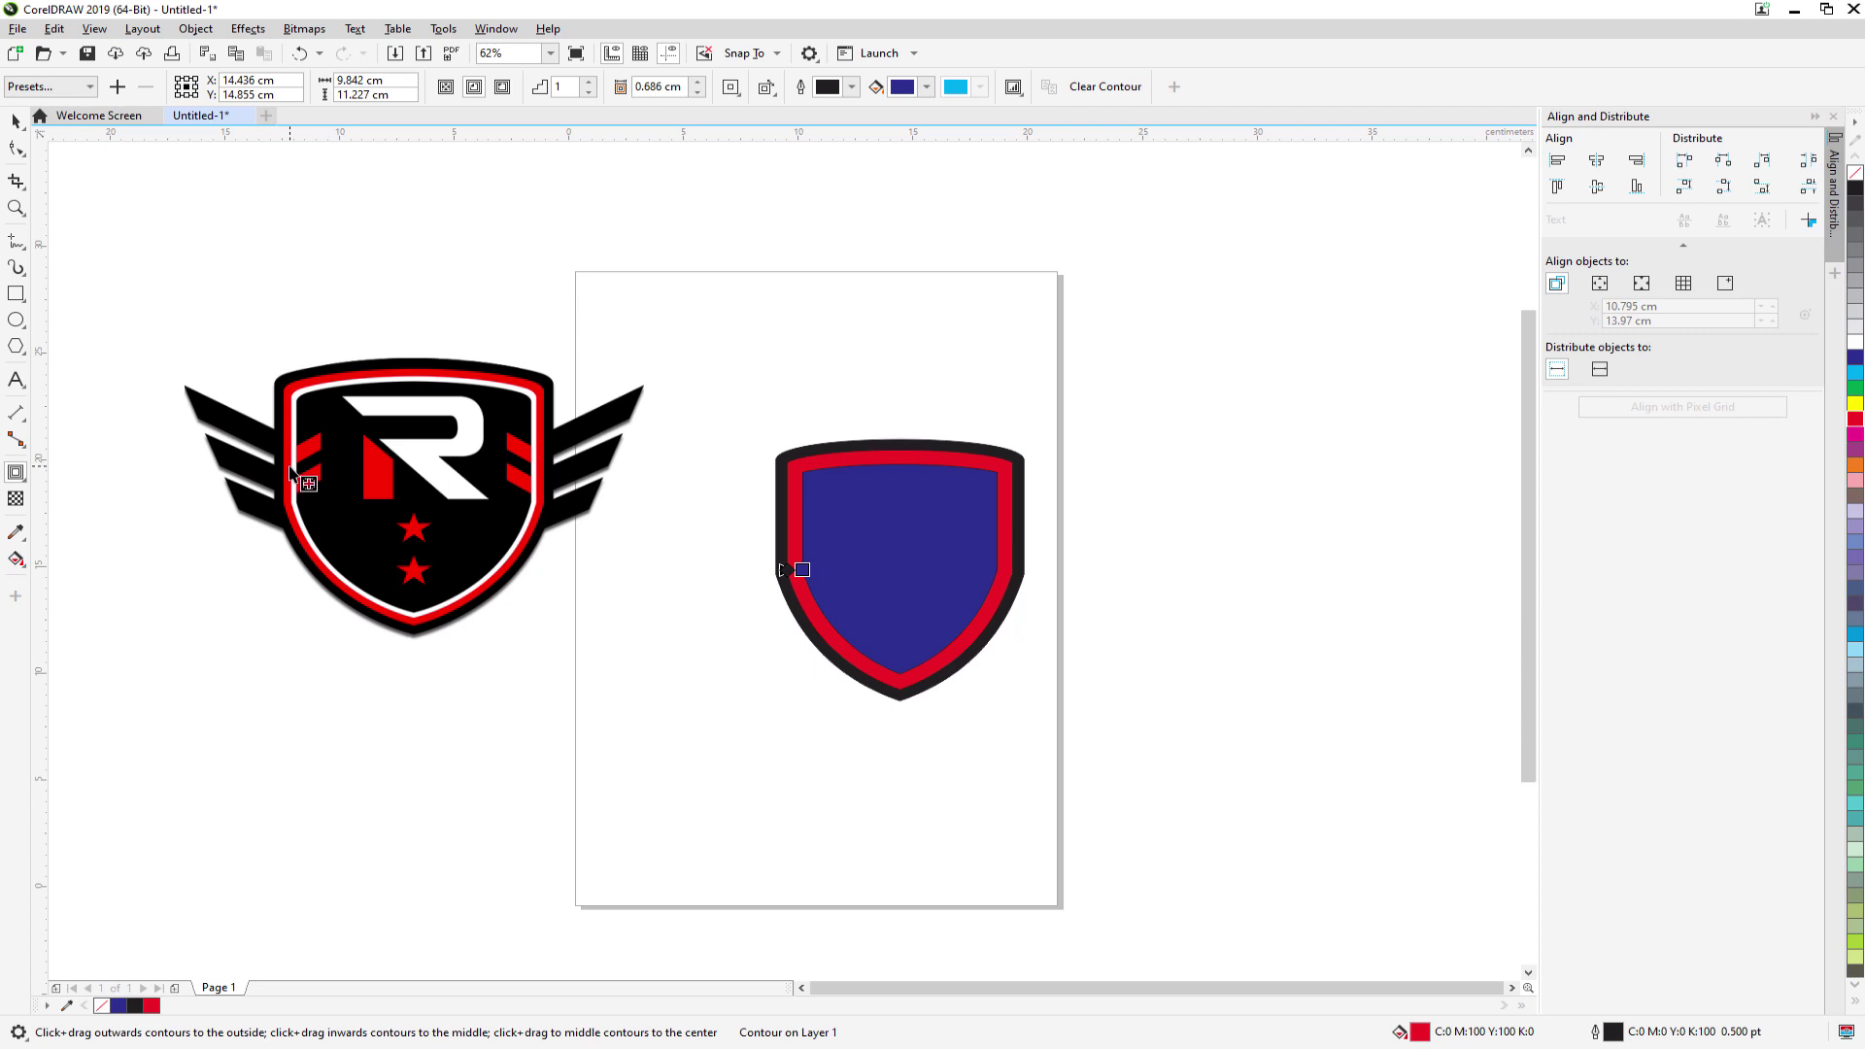
click(698, 93)
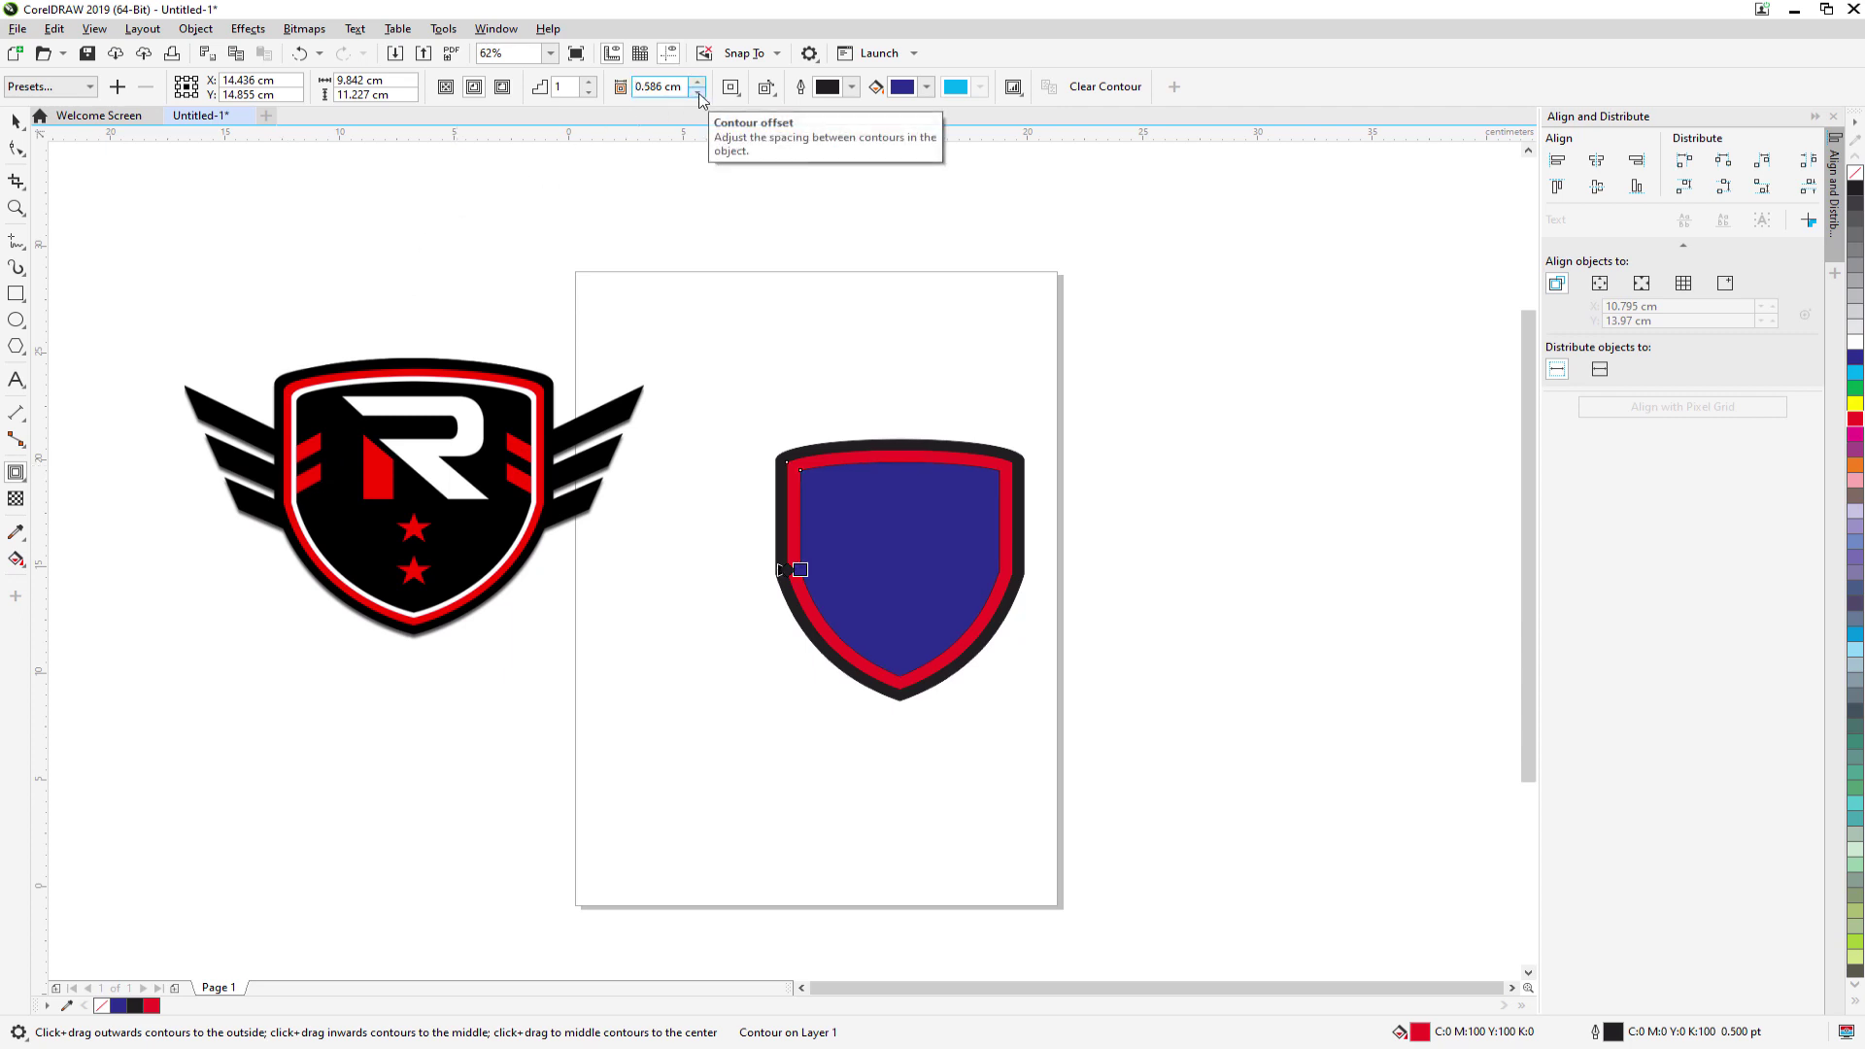
click(698, 93)
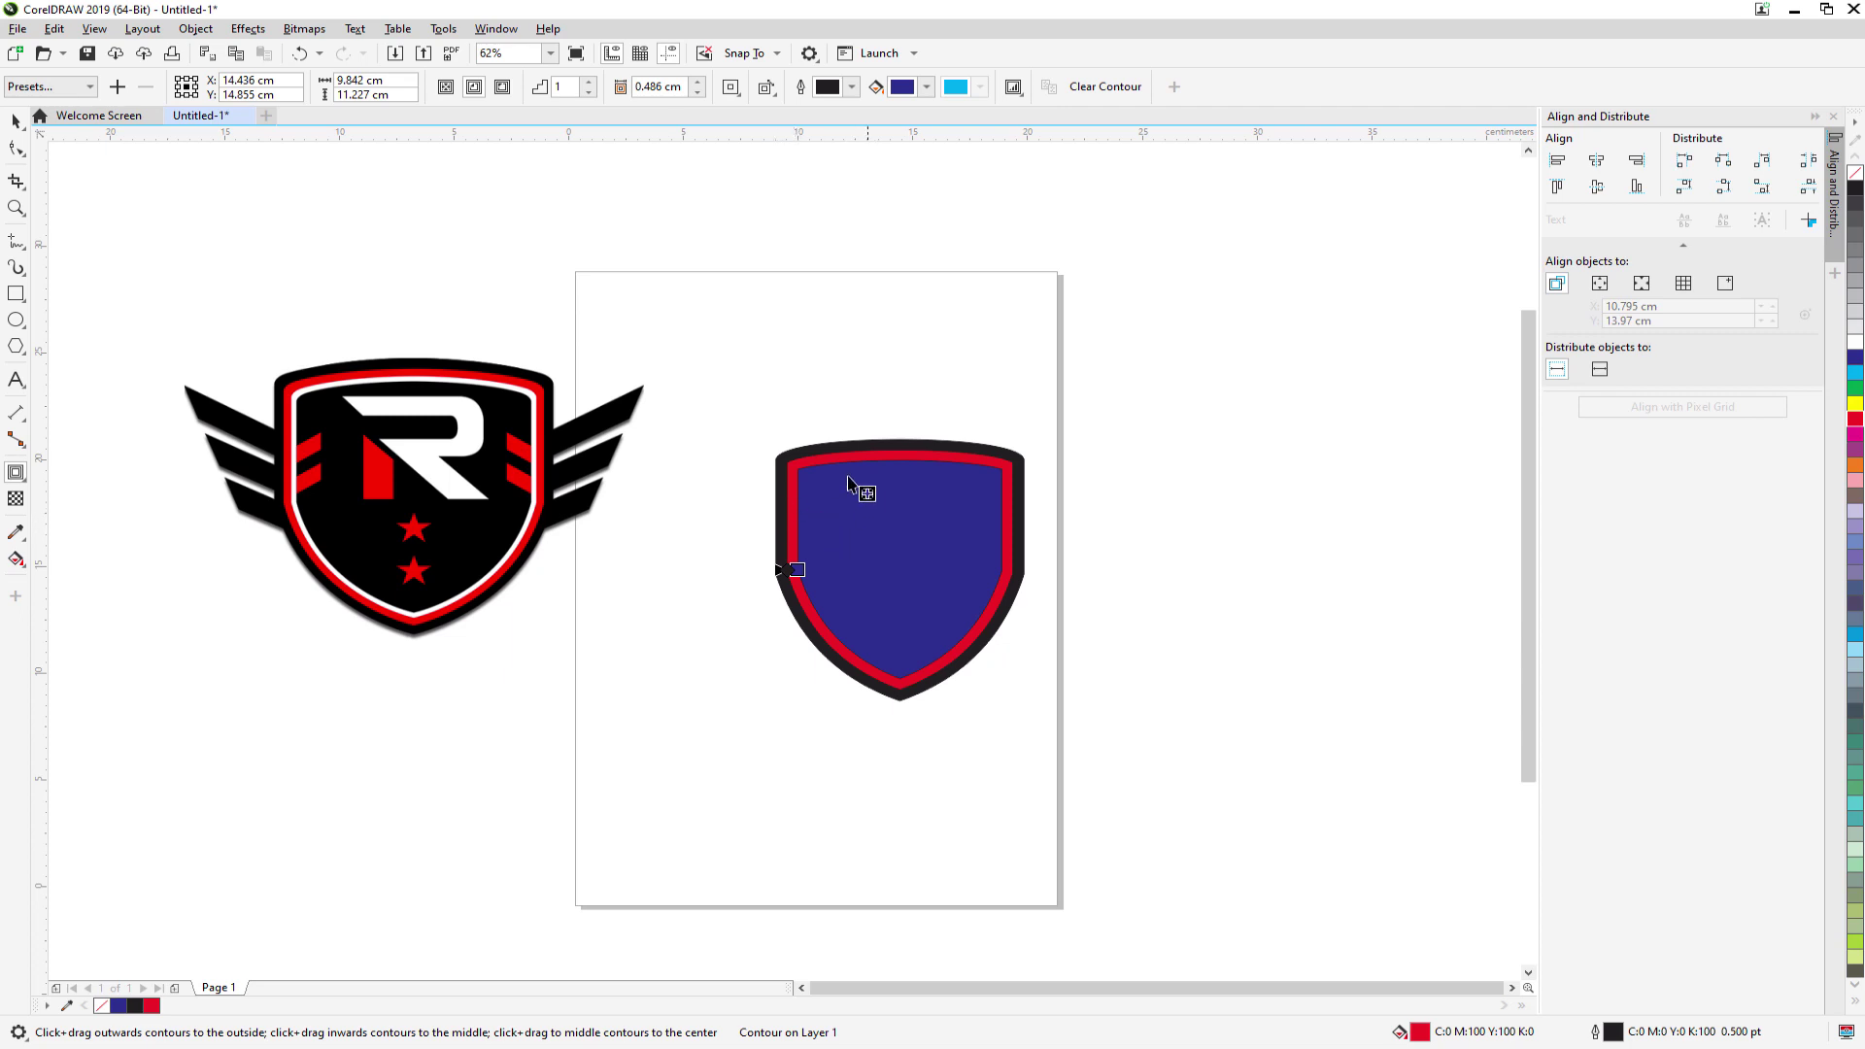
- Break the contour apart from the red shield and fill the separated inner shield with white
click(26, 118)
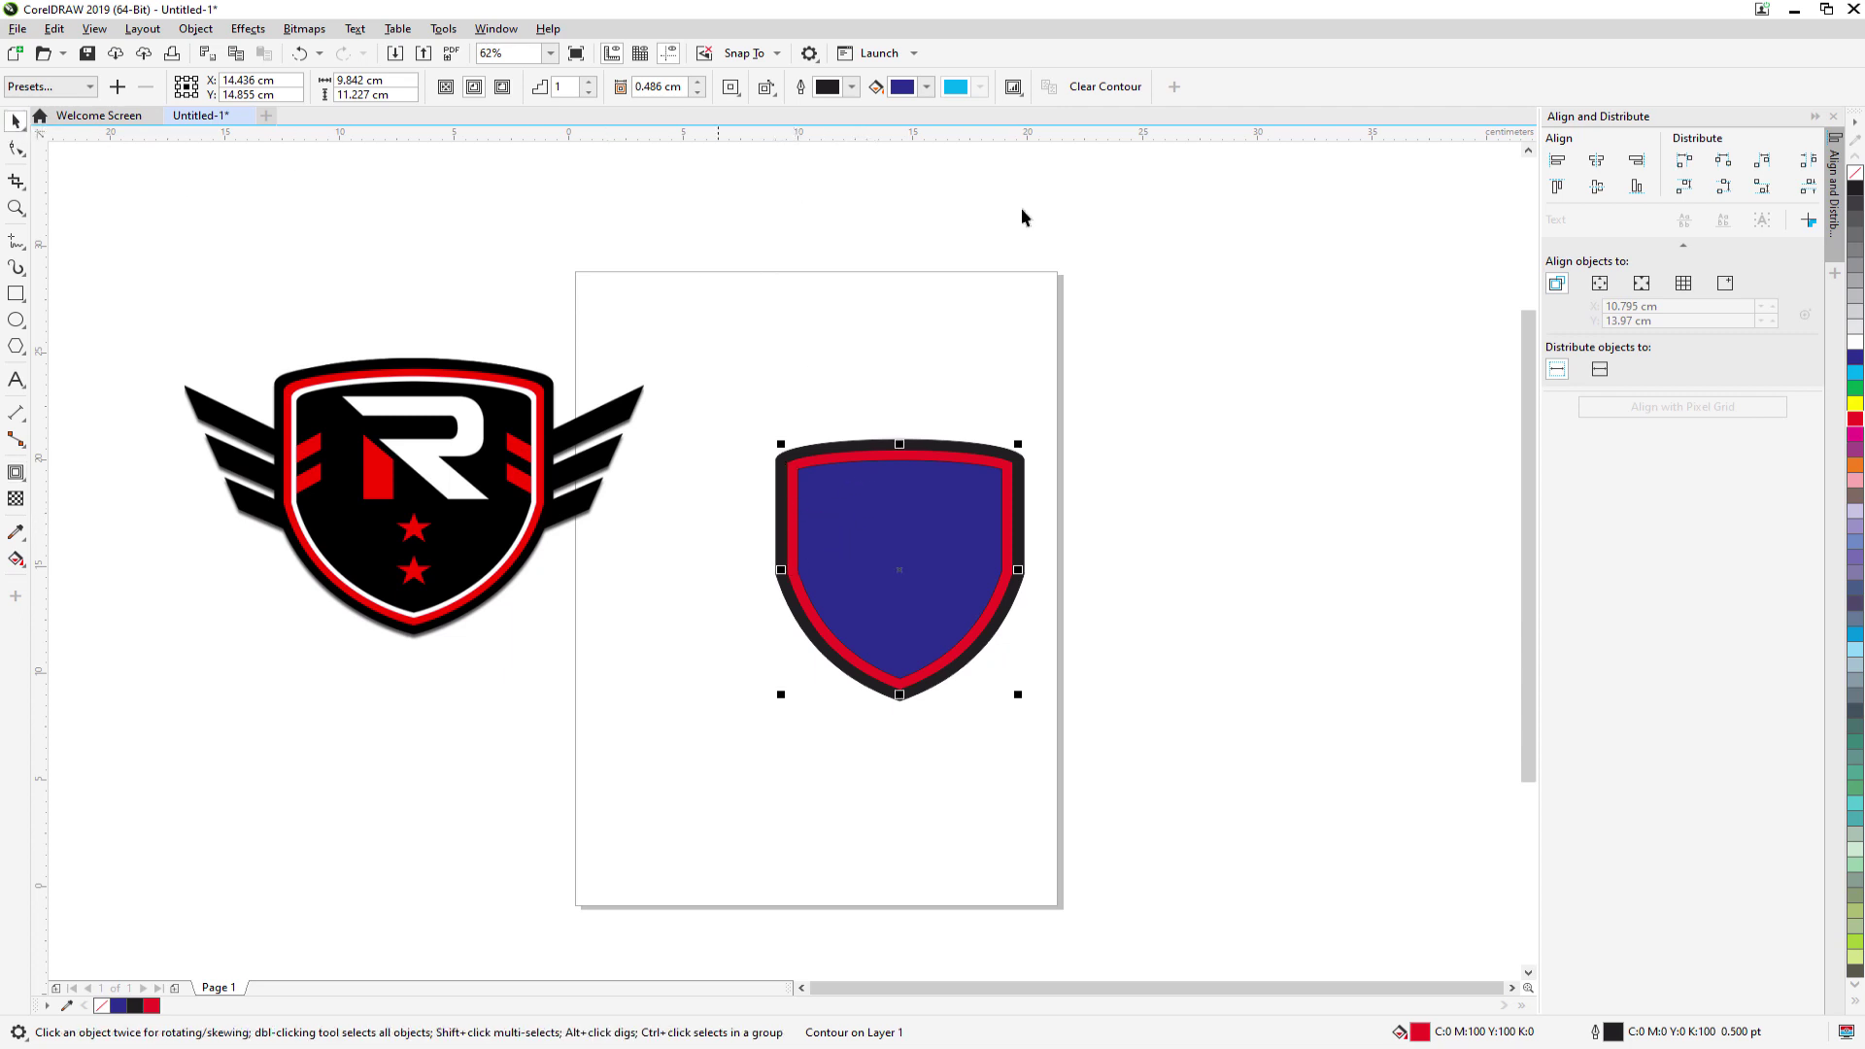
right_click(901, 530)
click(975, 544)
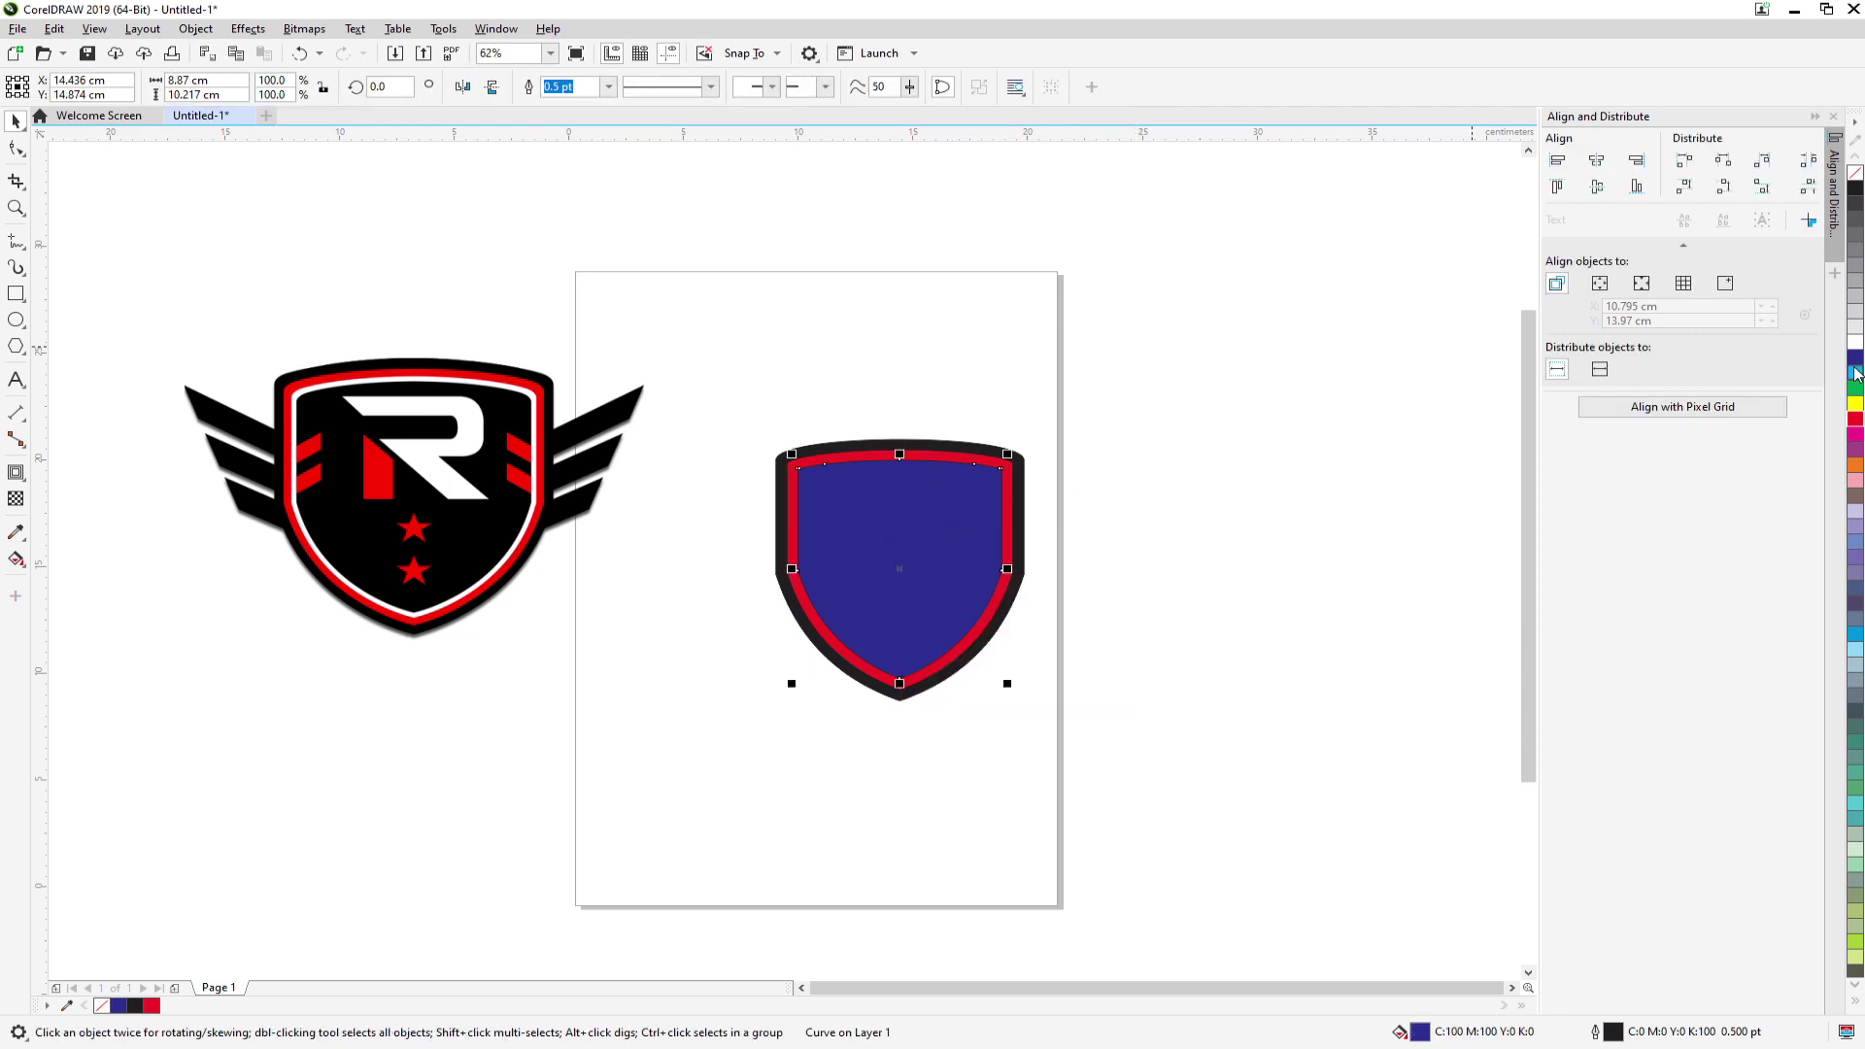
click(1855, 342)
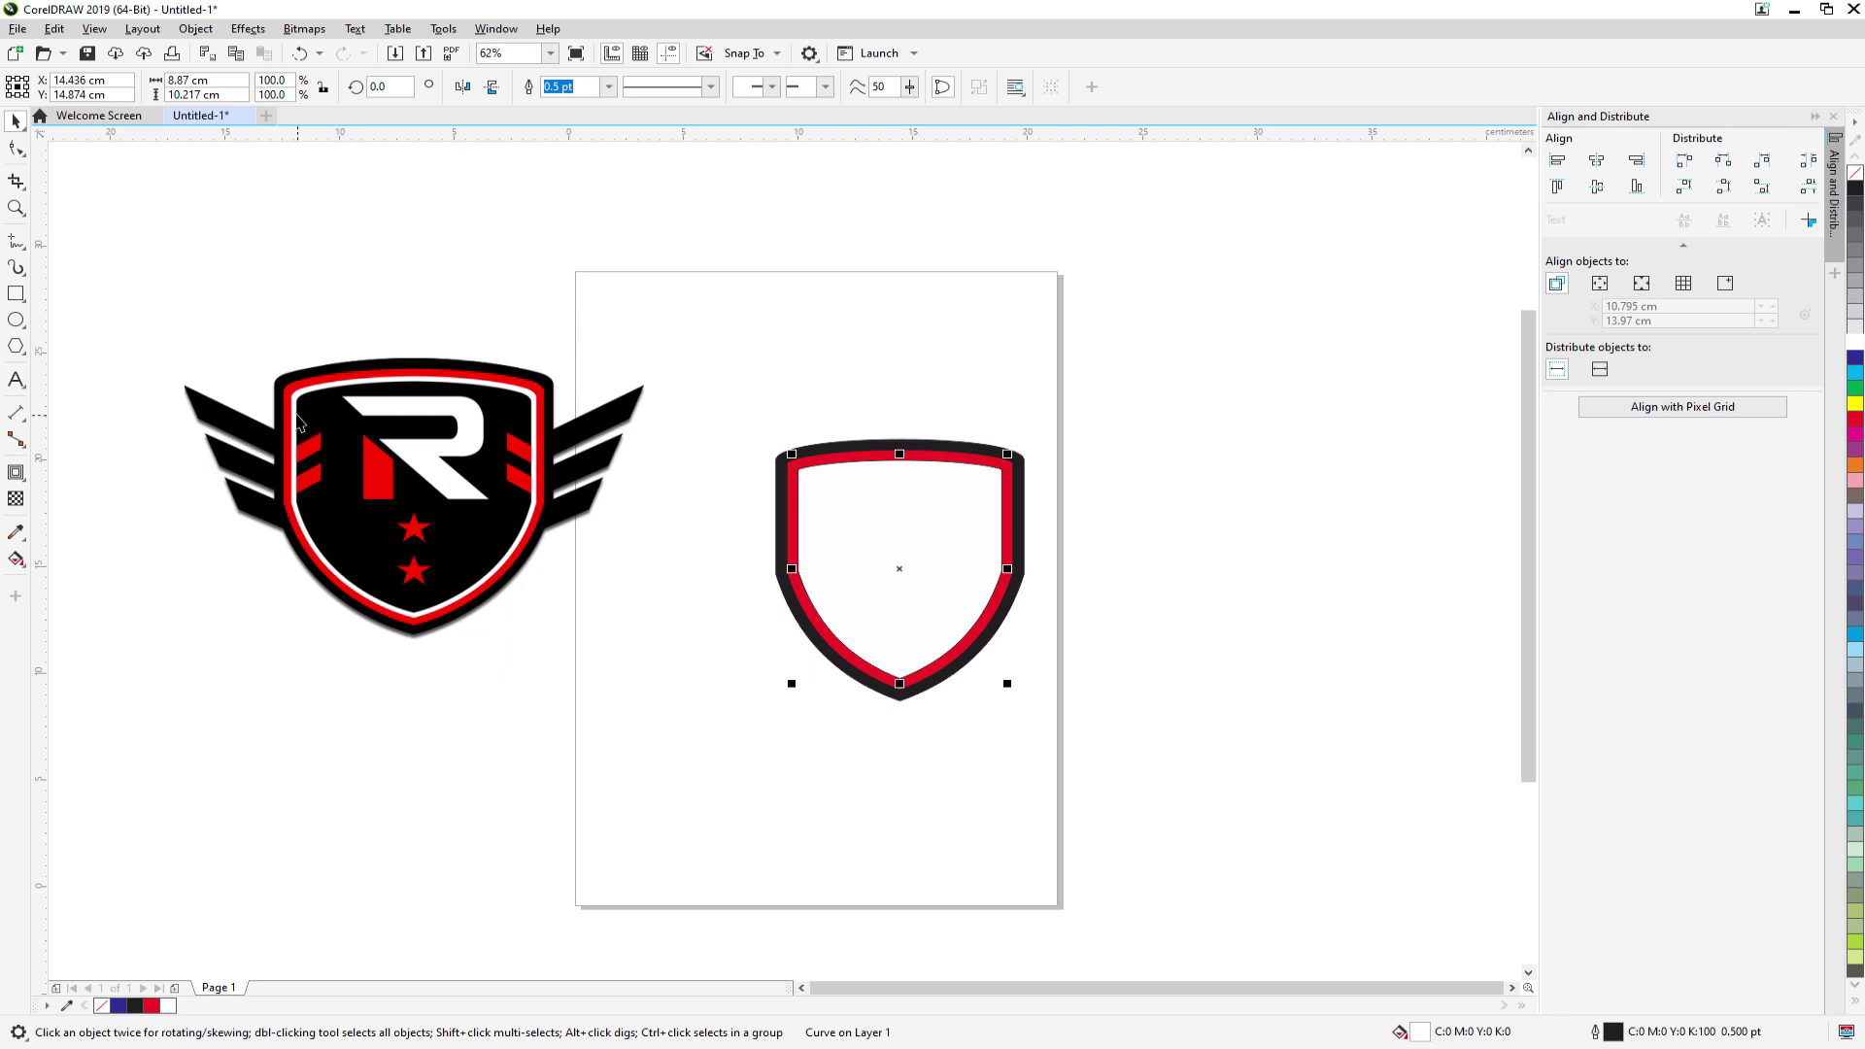
- Apply an inward contour to the white shield and reduce it to 1 step
click(13, 474)
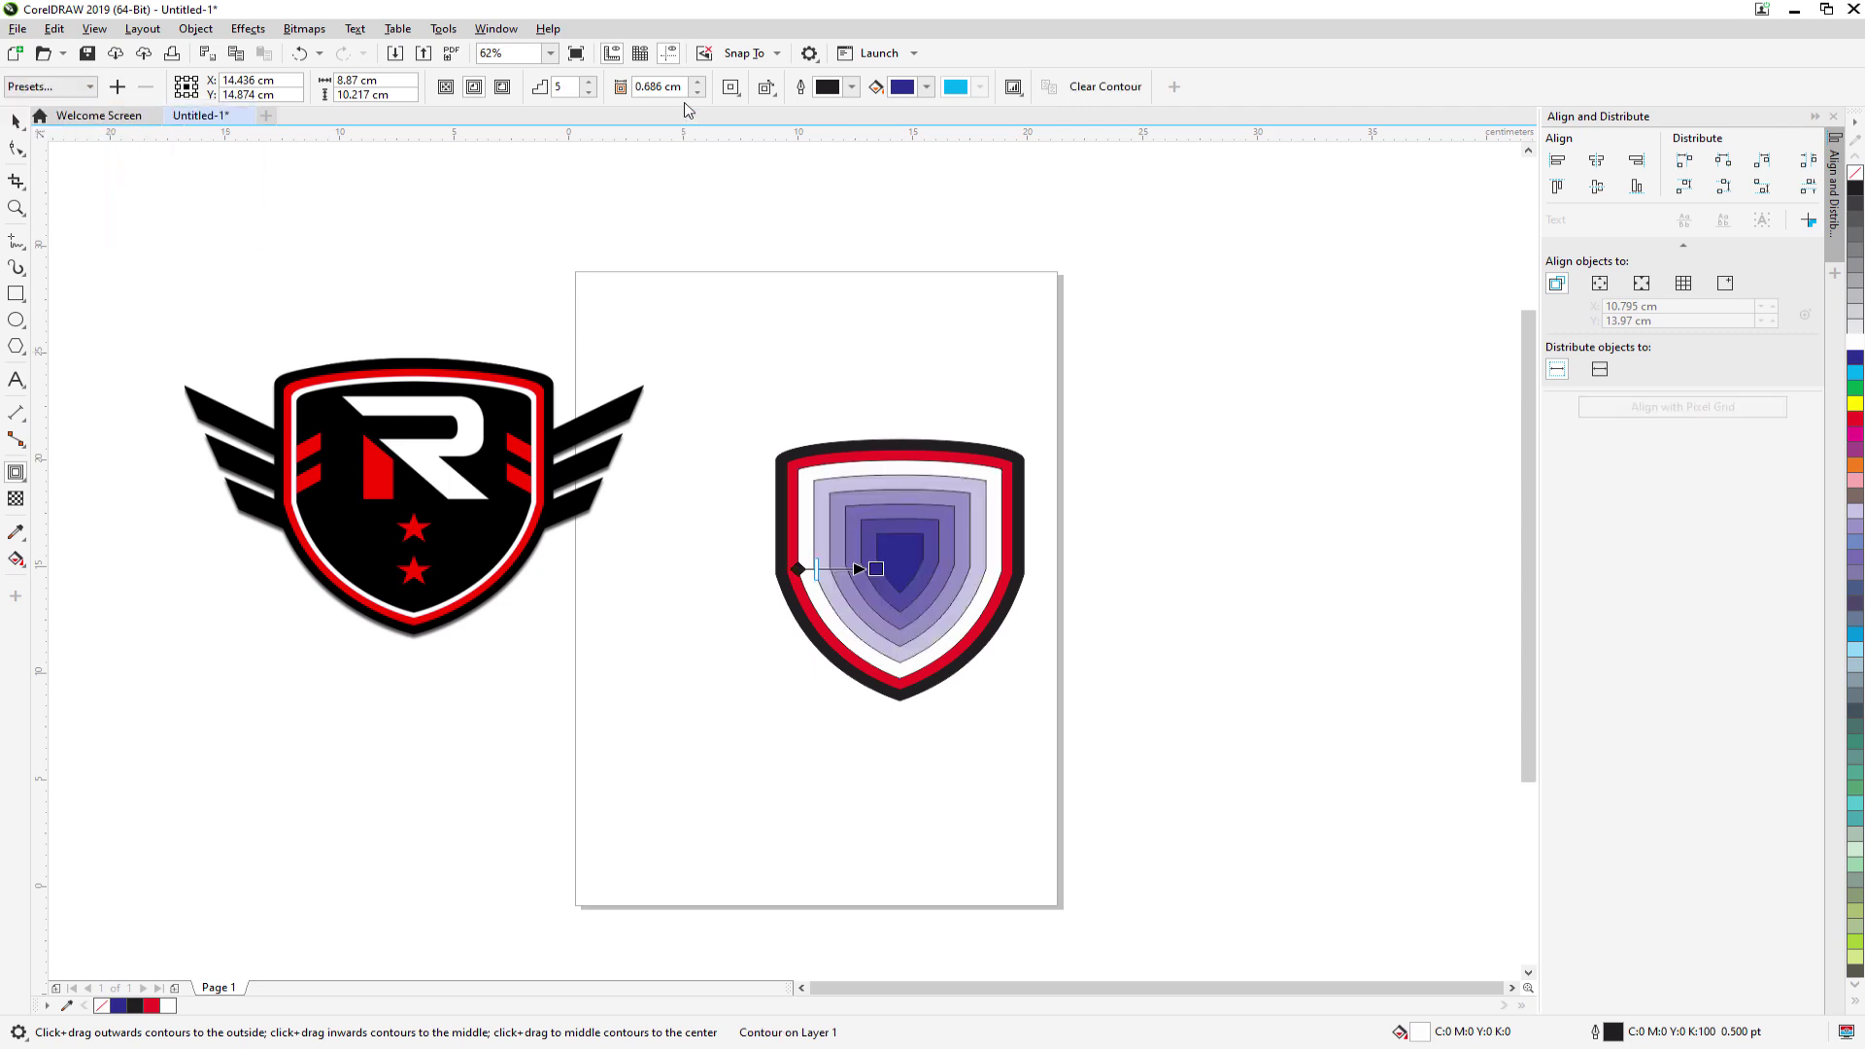
click(584, 93)
click(585, 94)
click(585, 93)
click(584, 94)
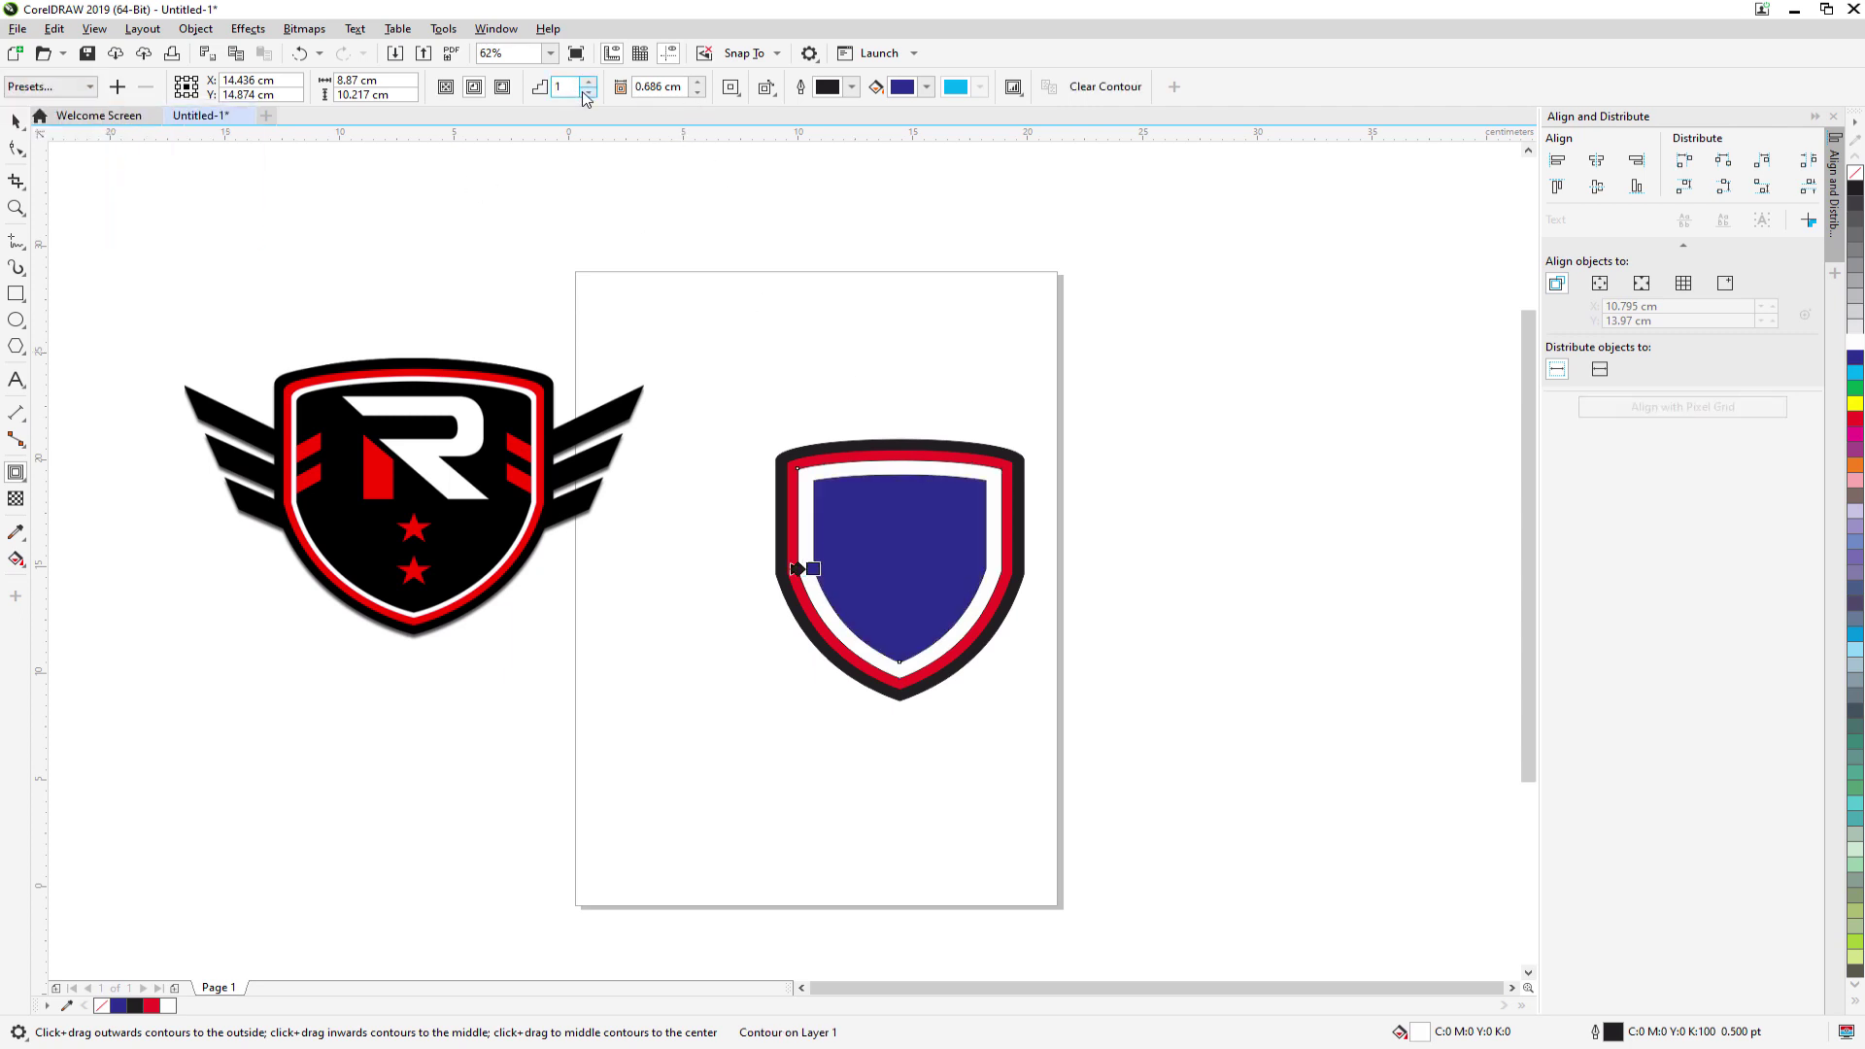
- Set the white shield's contour offset to 0.286 cm
click(696, 93)
click(696, 93)
click(697, 93)
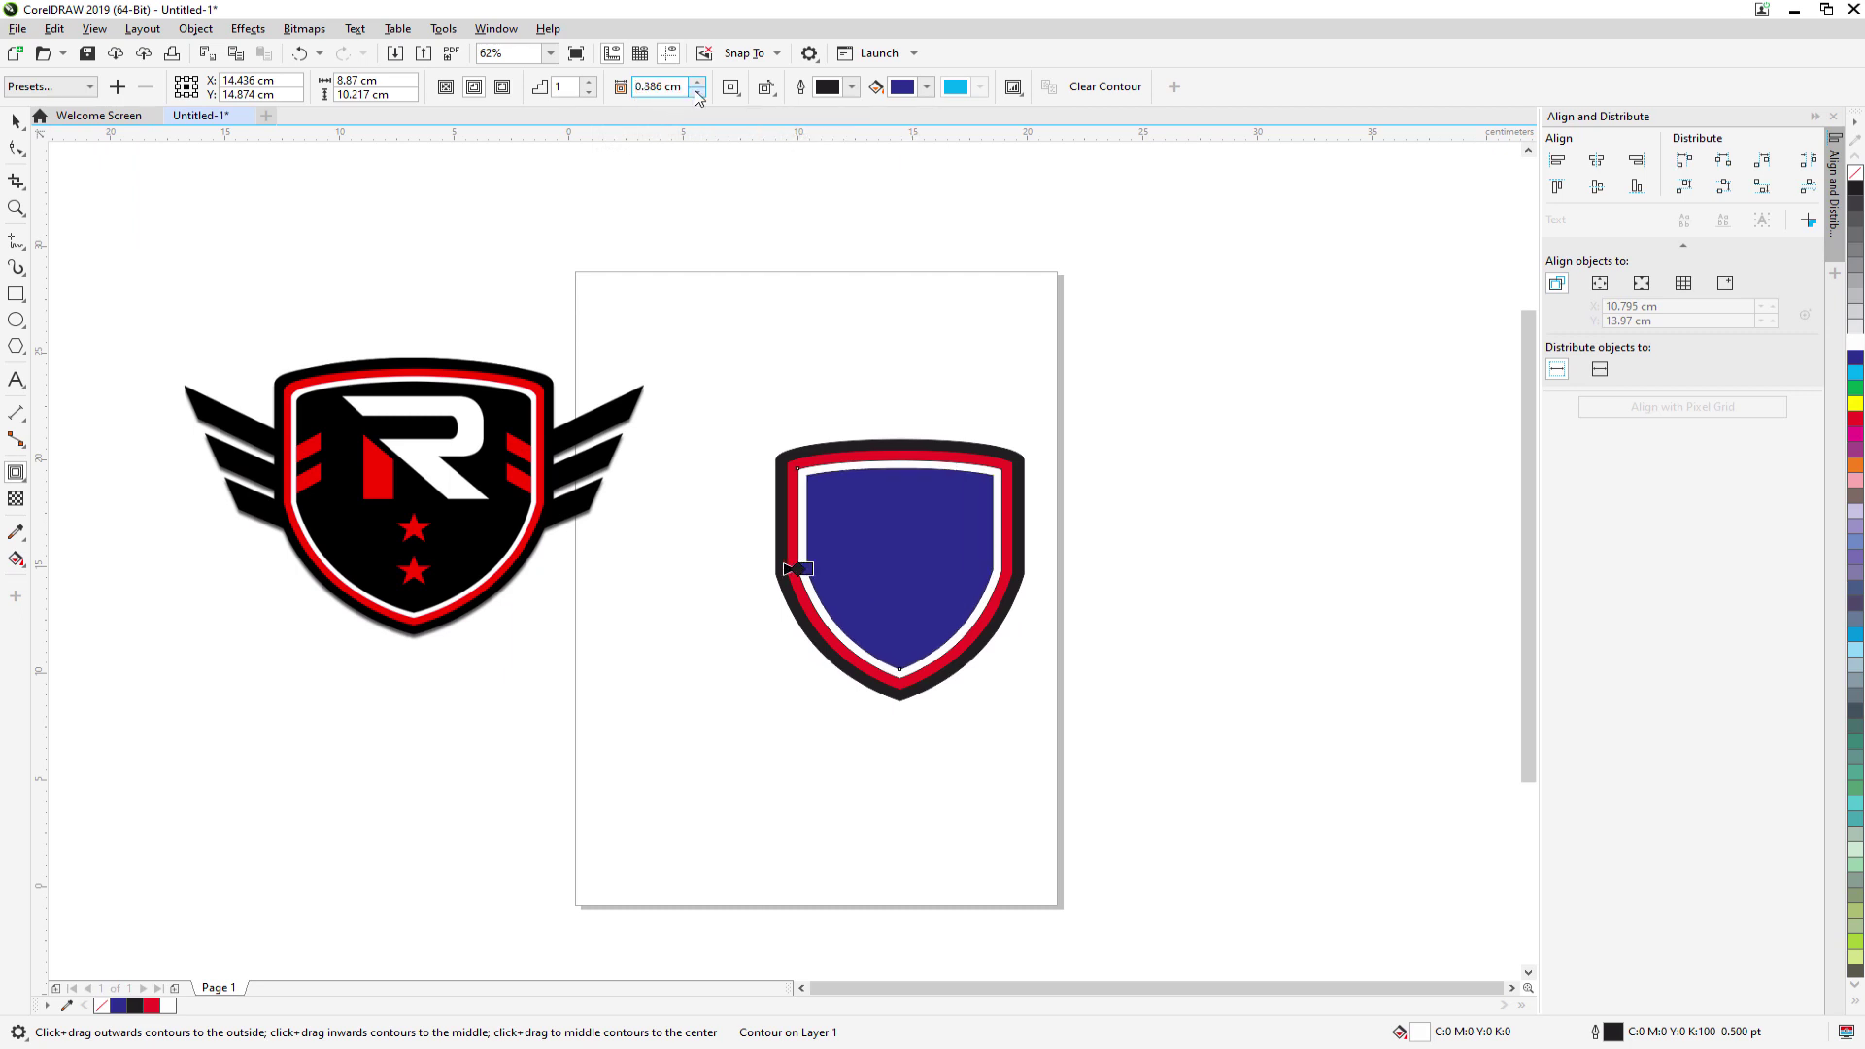
click(696, 93)
click(696, 93)
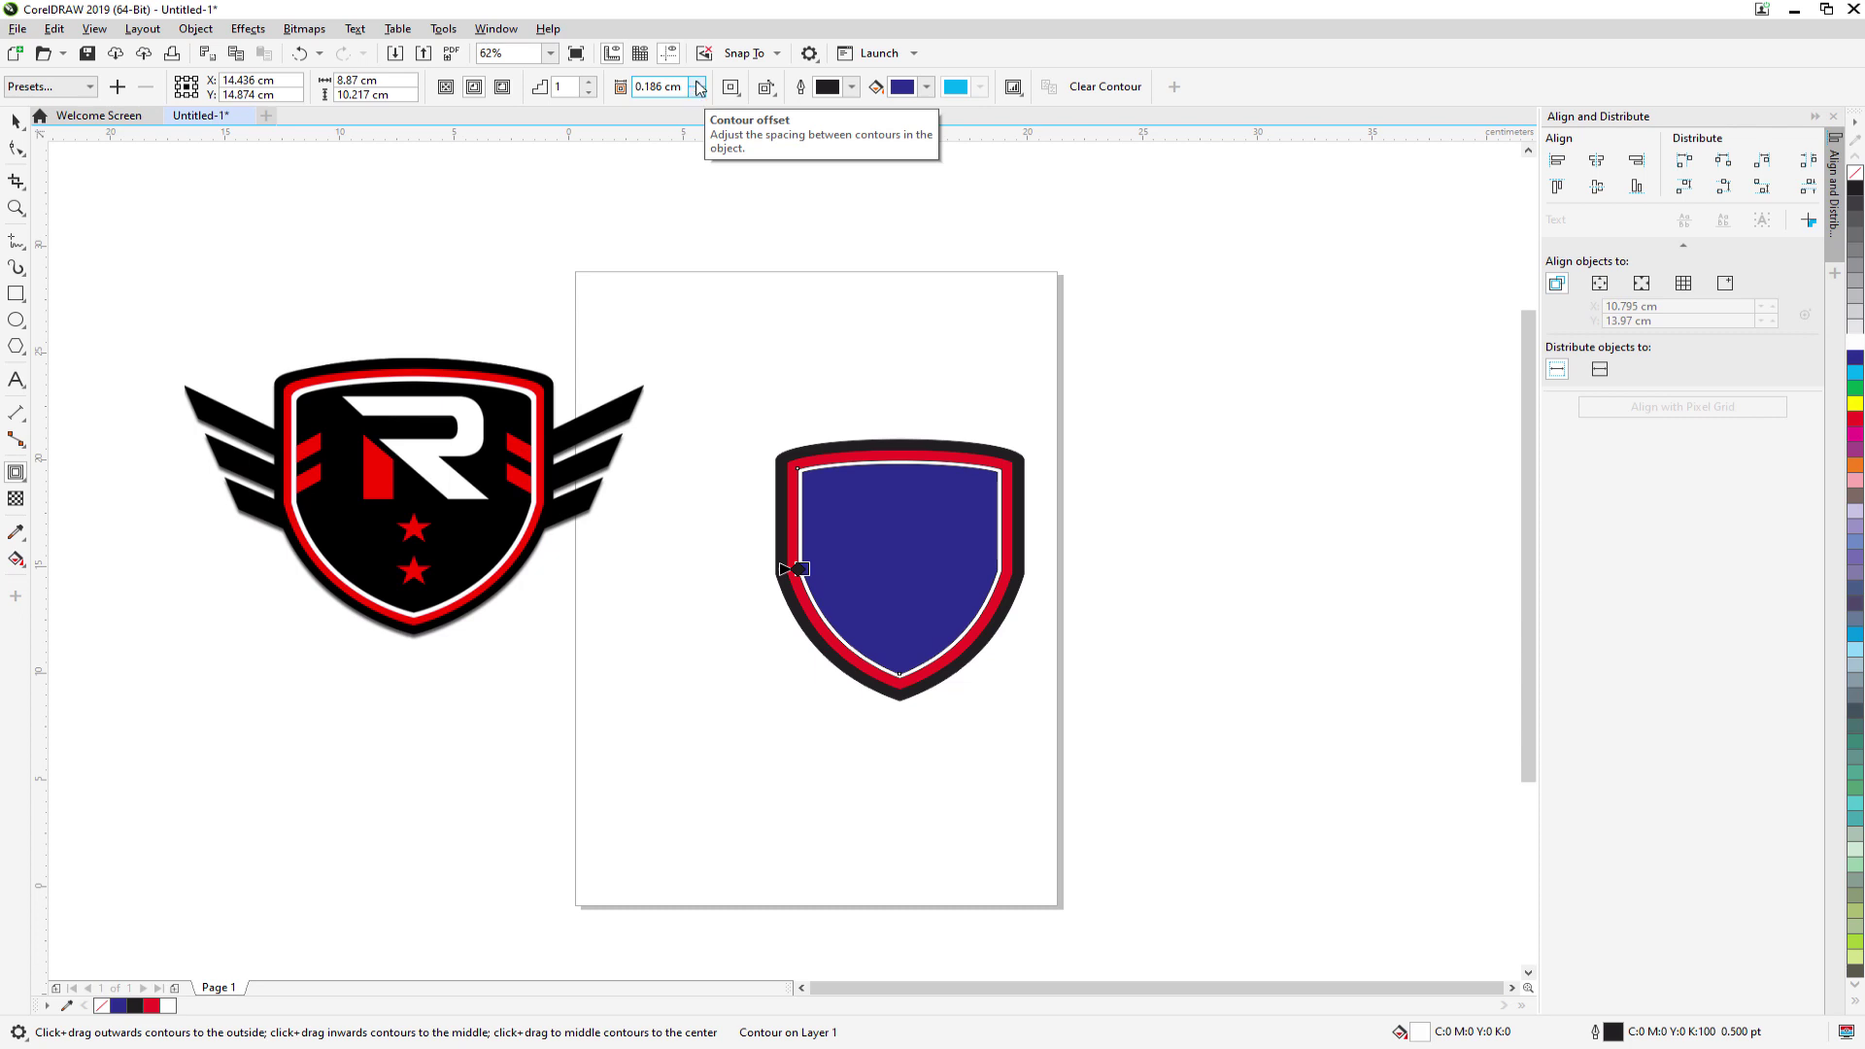
click(696, 81)
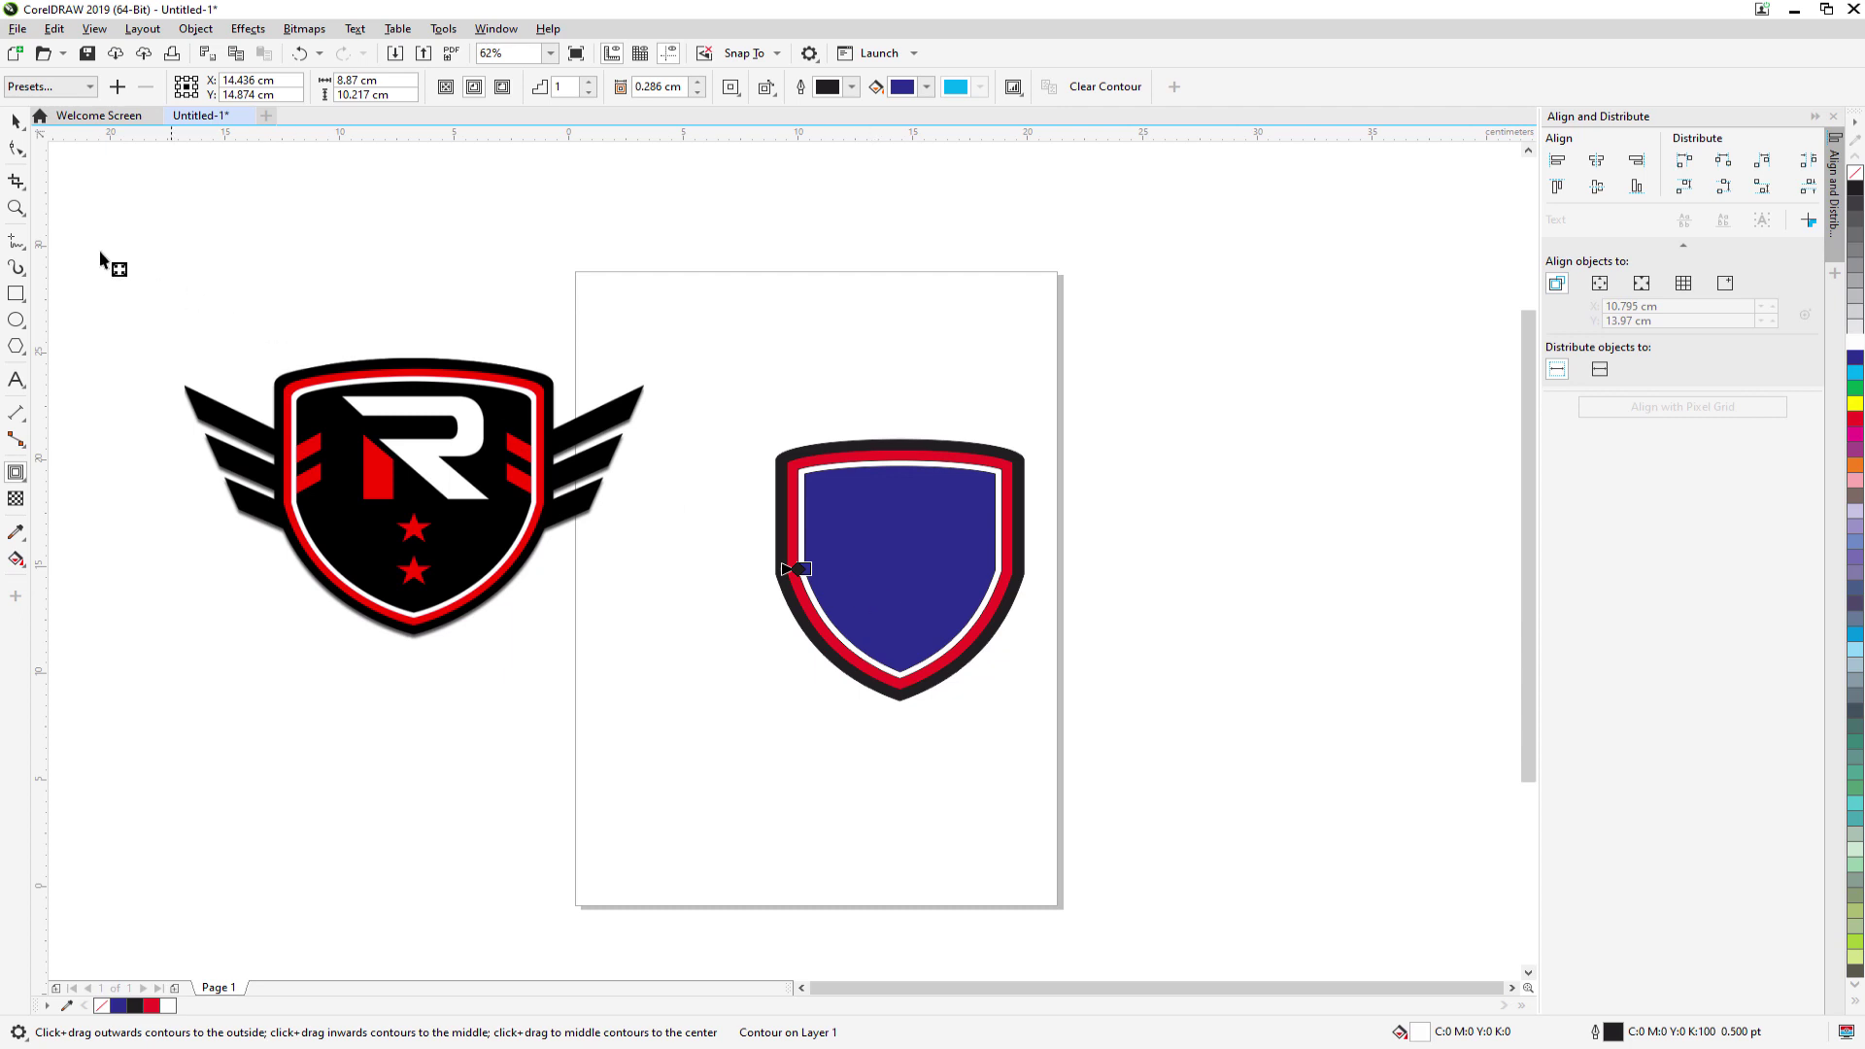
- Break the contour apart from the white shield so the innermost blue shield is a separate curve
click(15, 122)
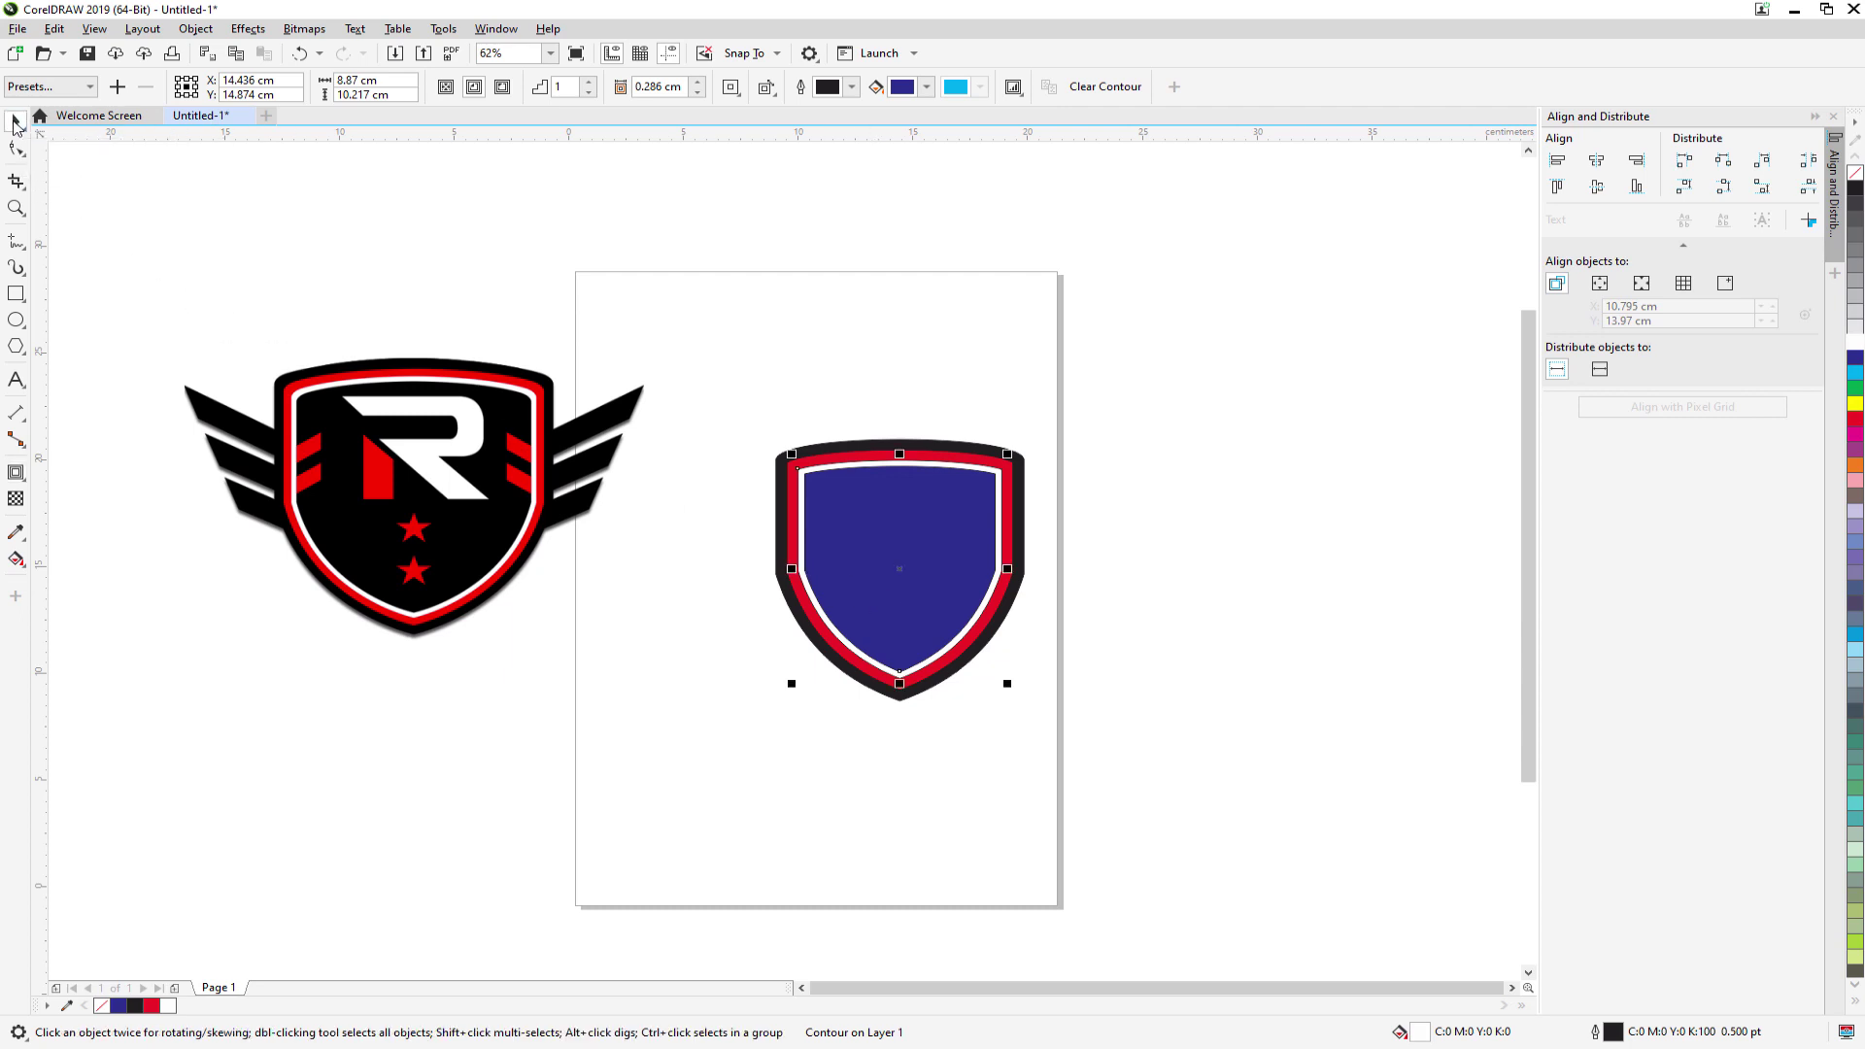
click(664, 630)
click(918, 552)
right_click(874, 556)
click(1053, 580)
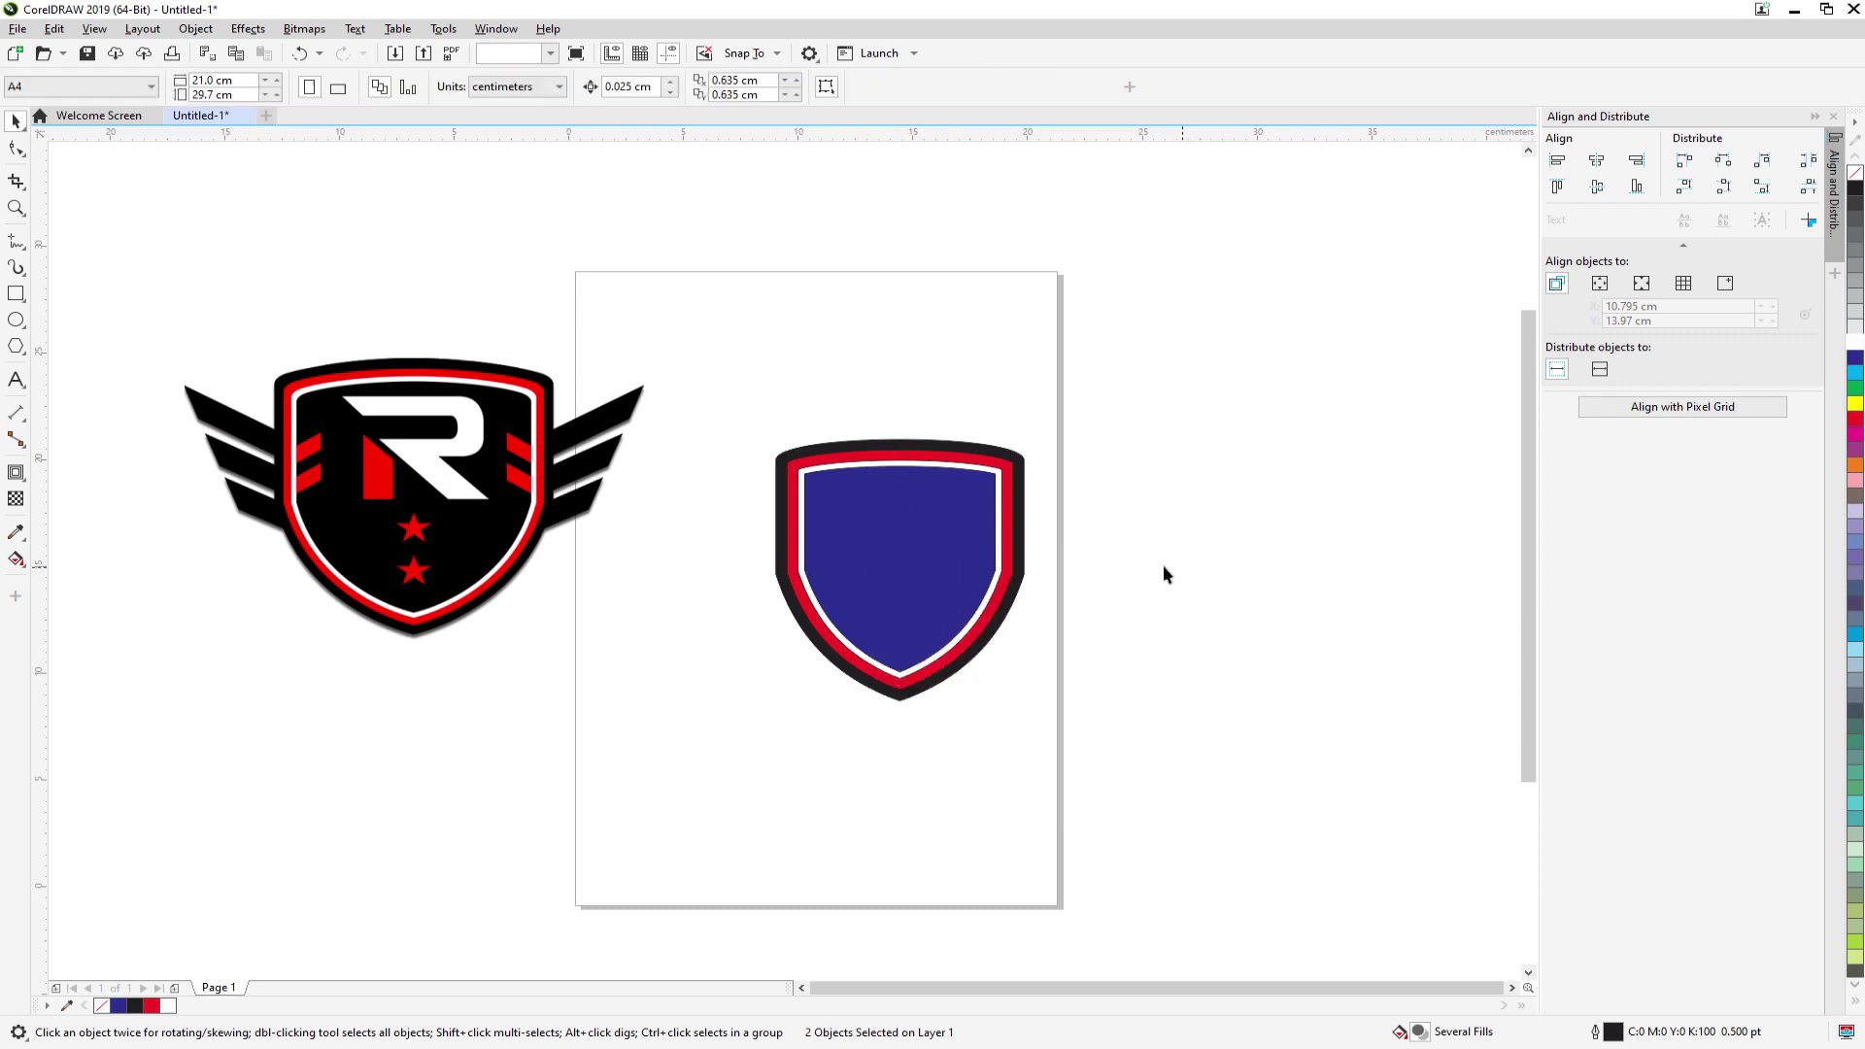
click(895, 562)
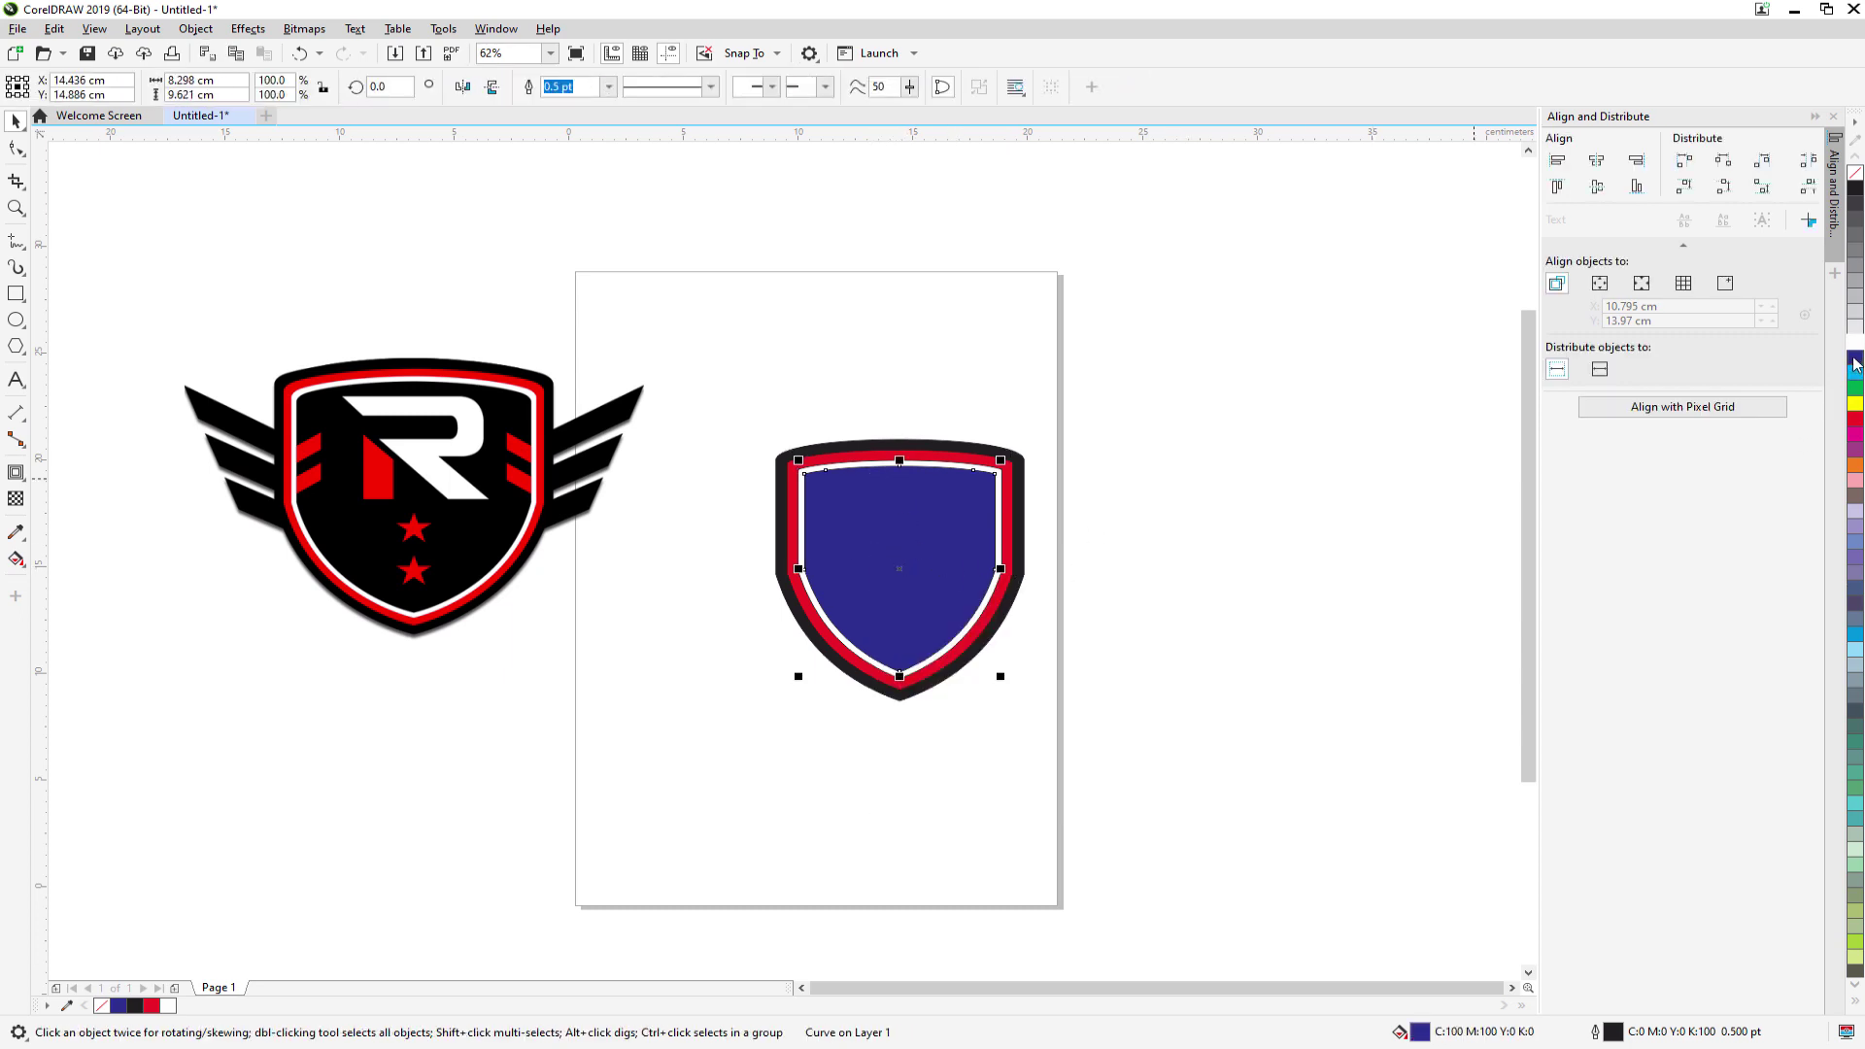
click(1209, 573)
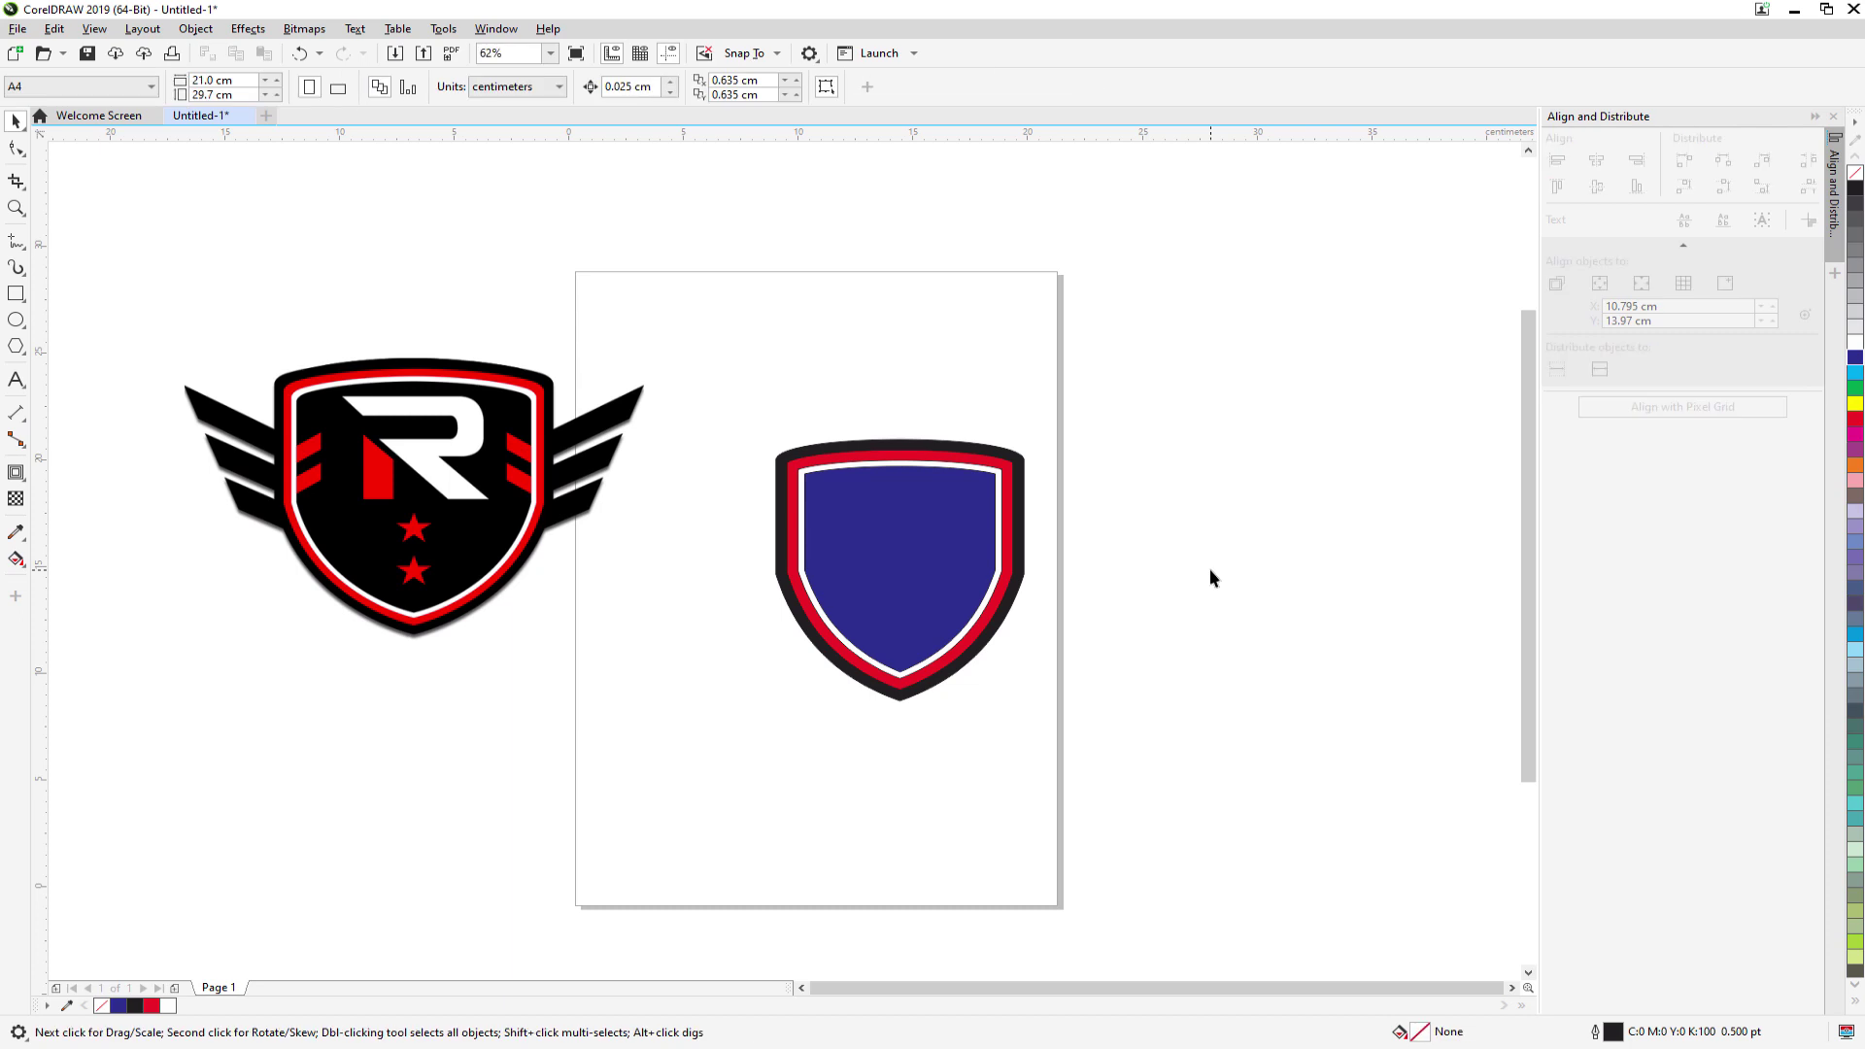
- Remove the outlines from all four nested shield shapes and fill the innermost blue shield with black
drag(717, 394, 1107, 772)
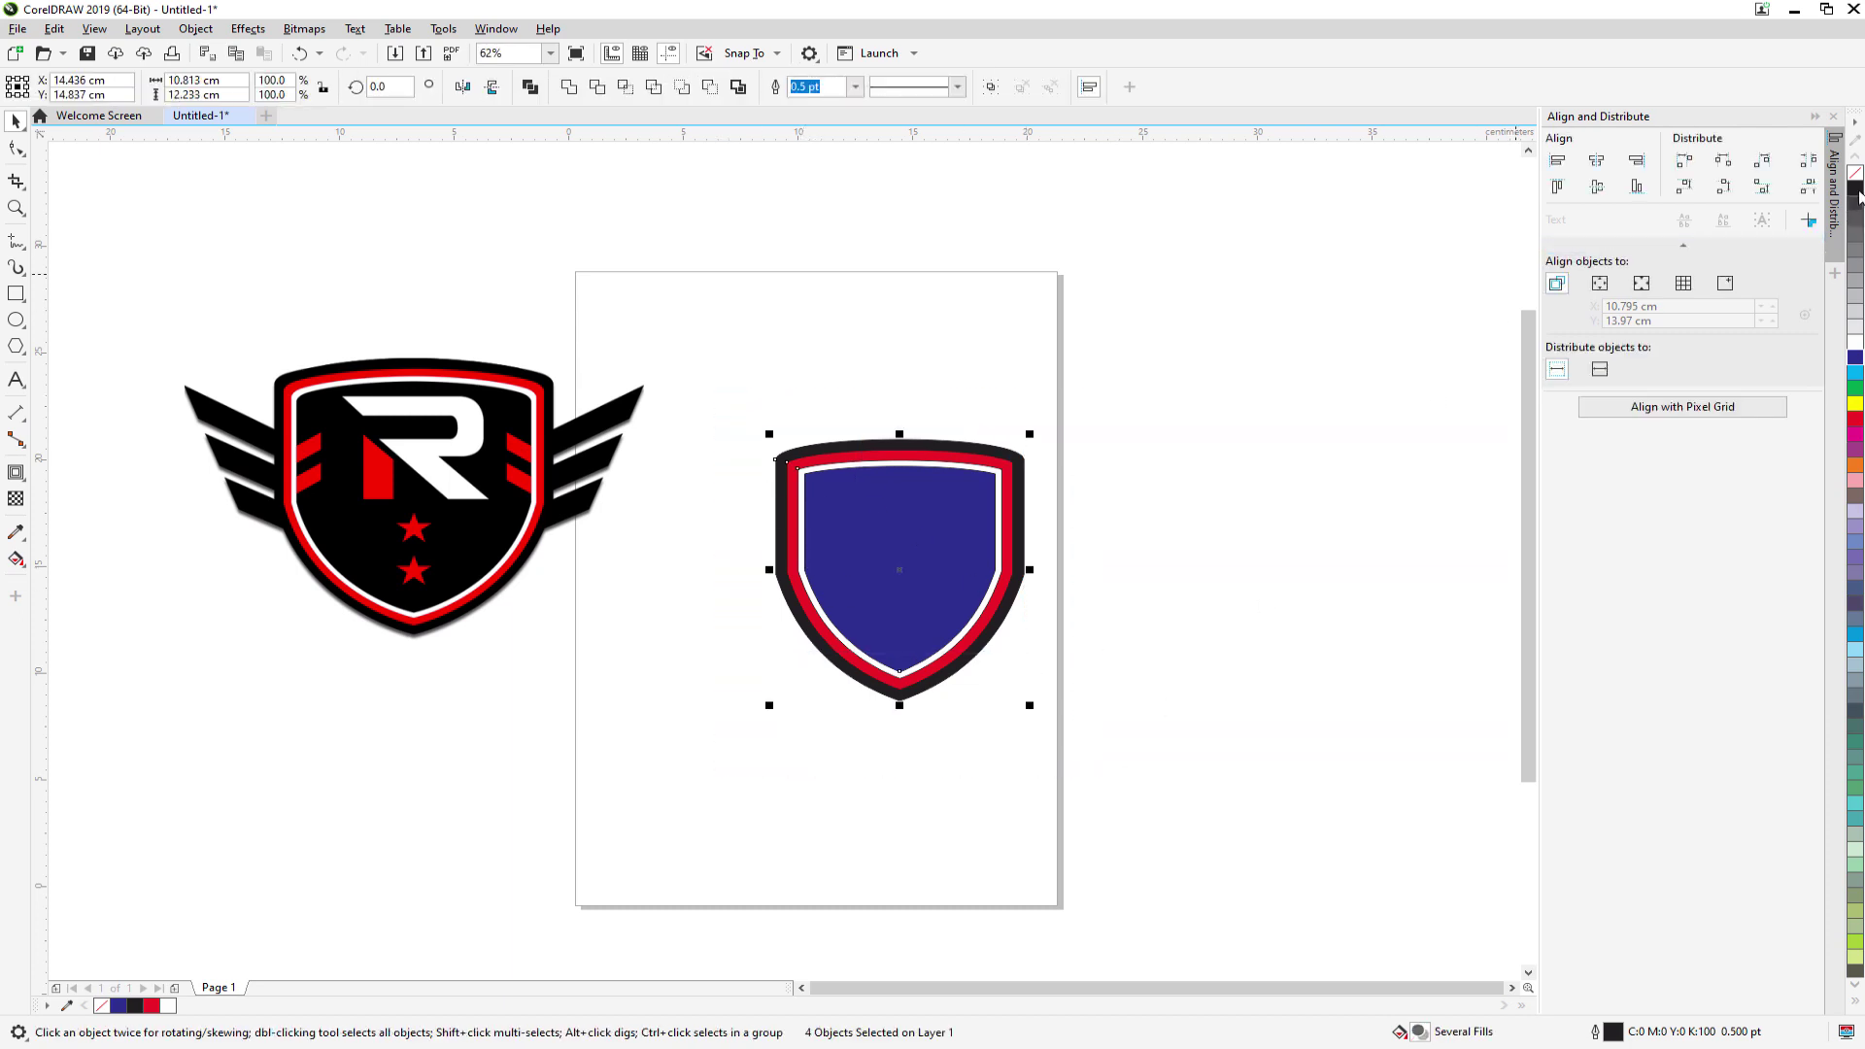
click(1170, 525)
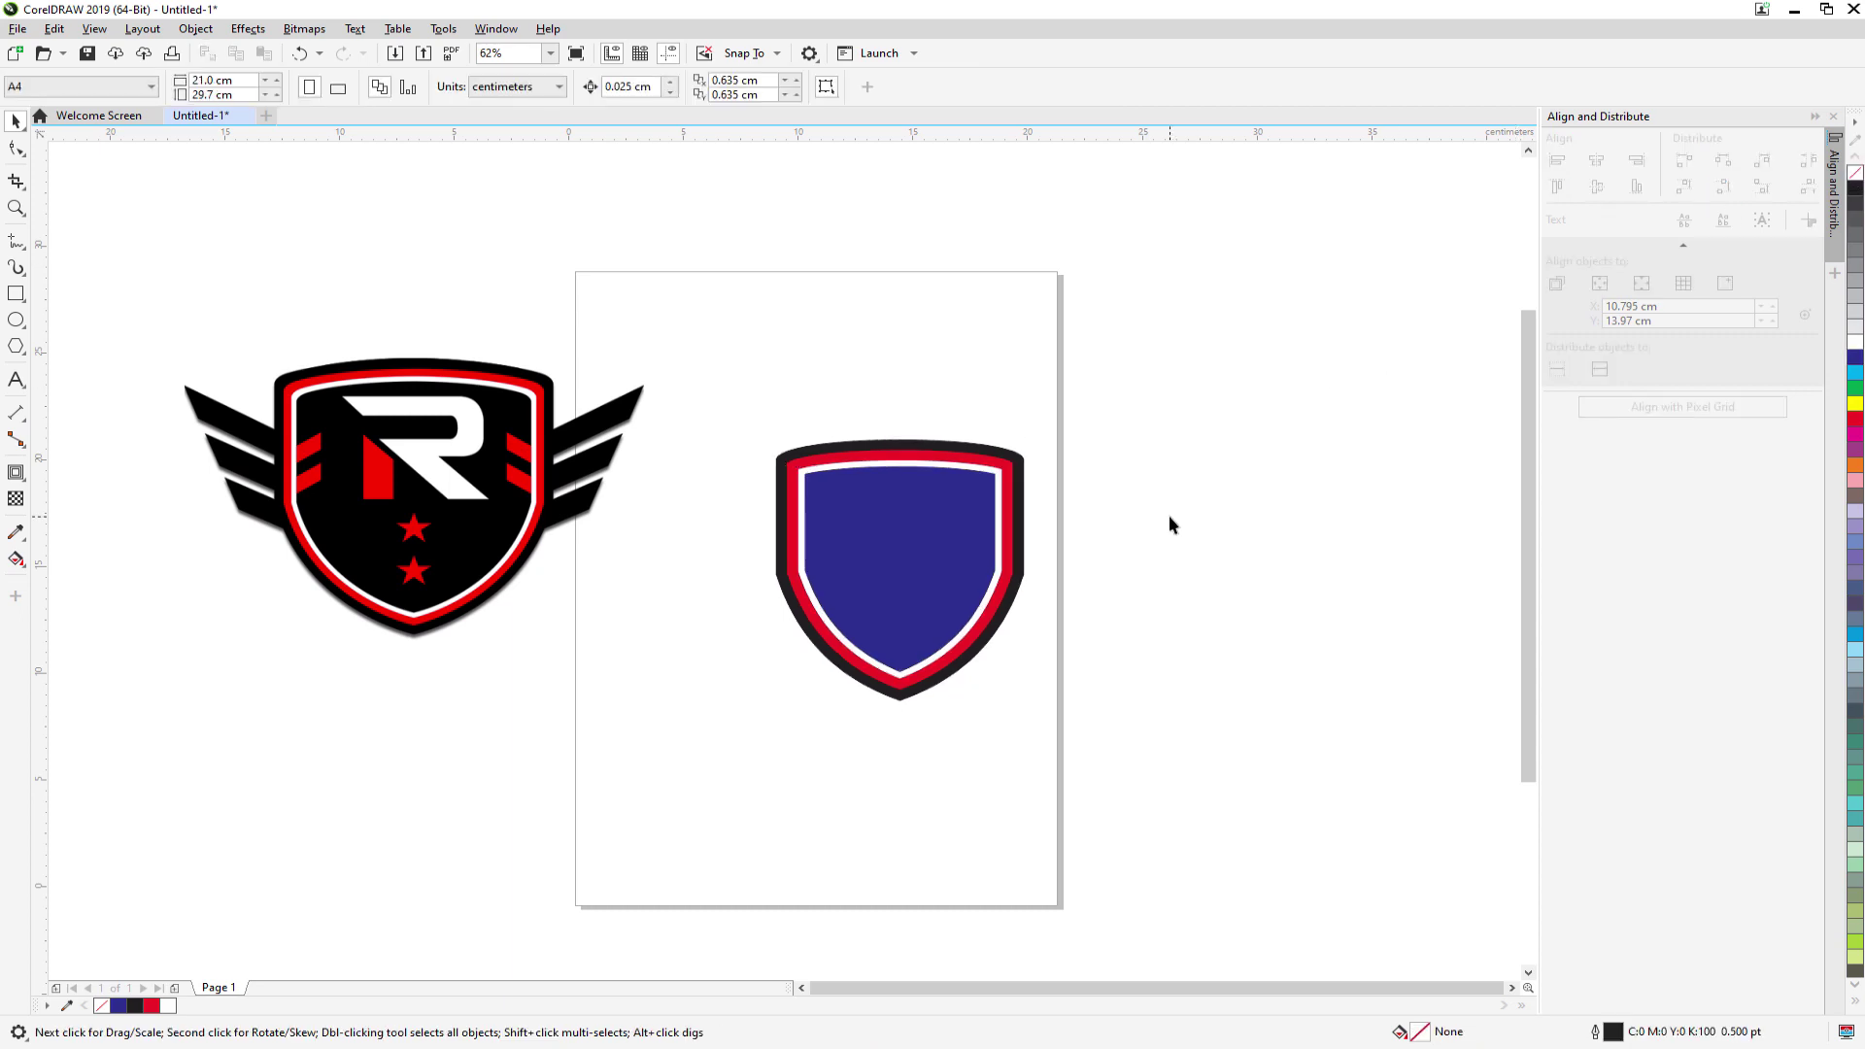
click(879, 530)
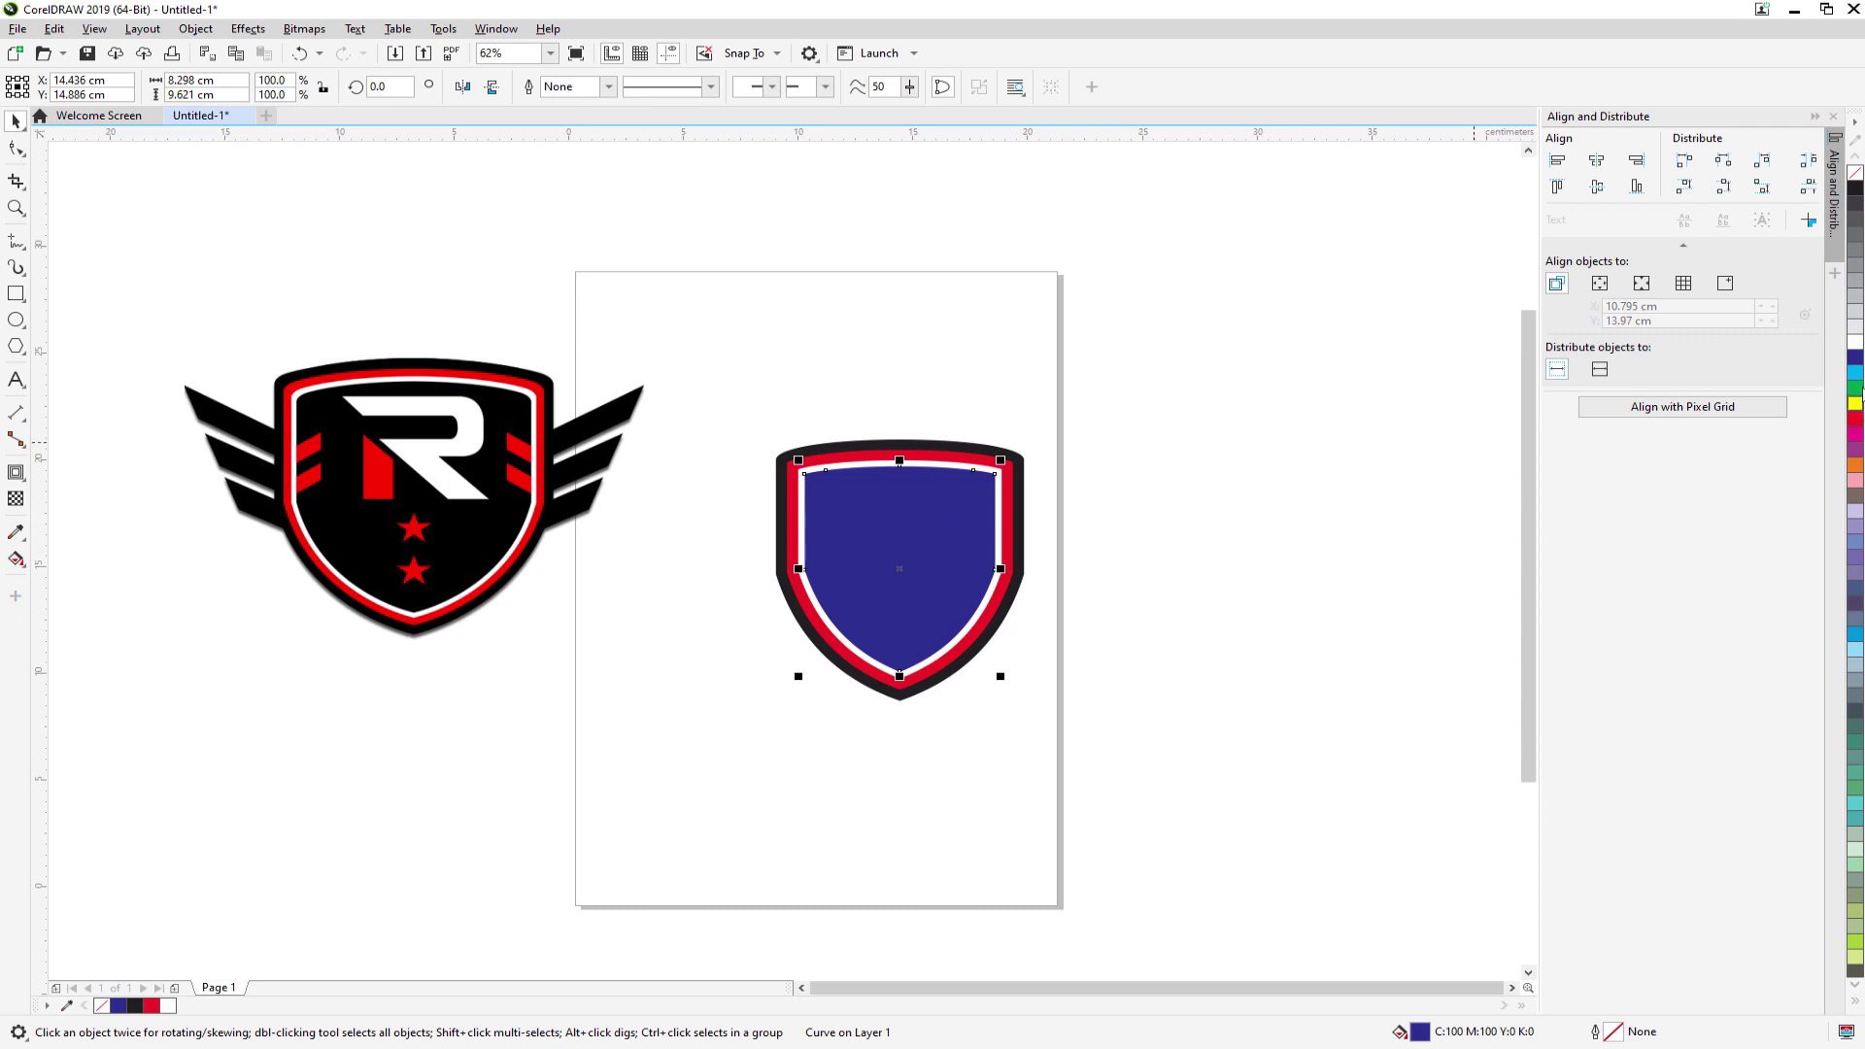
click(1855, 187)
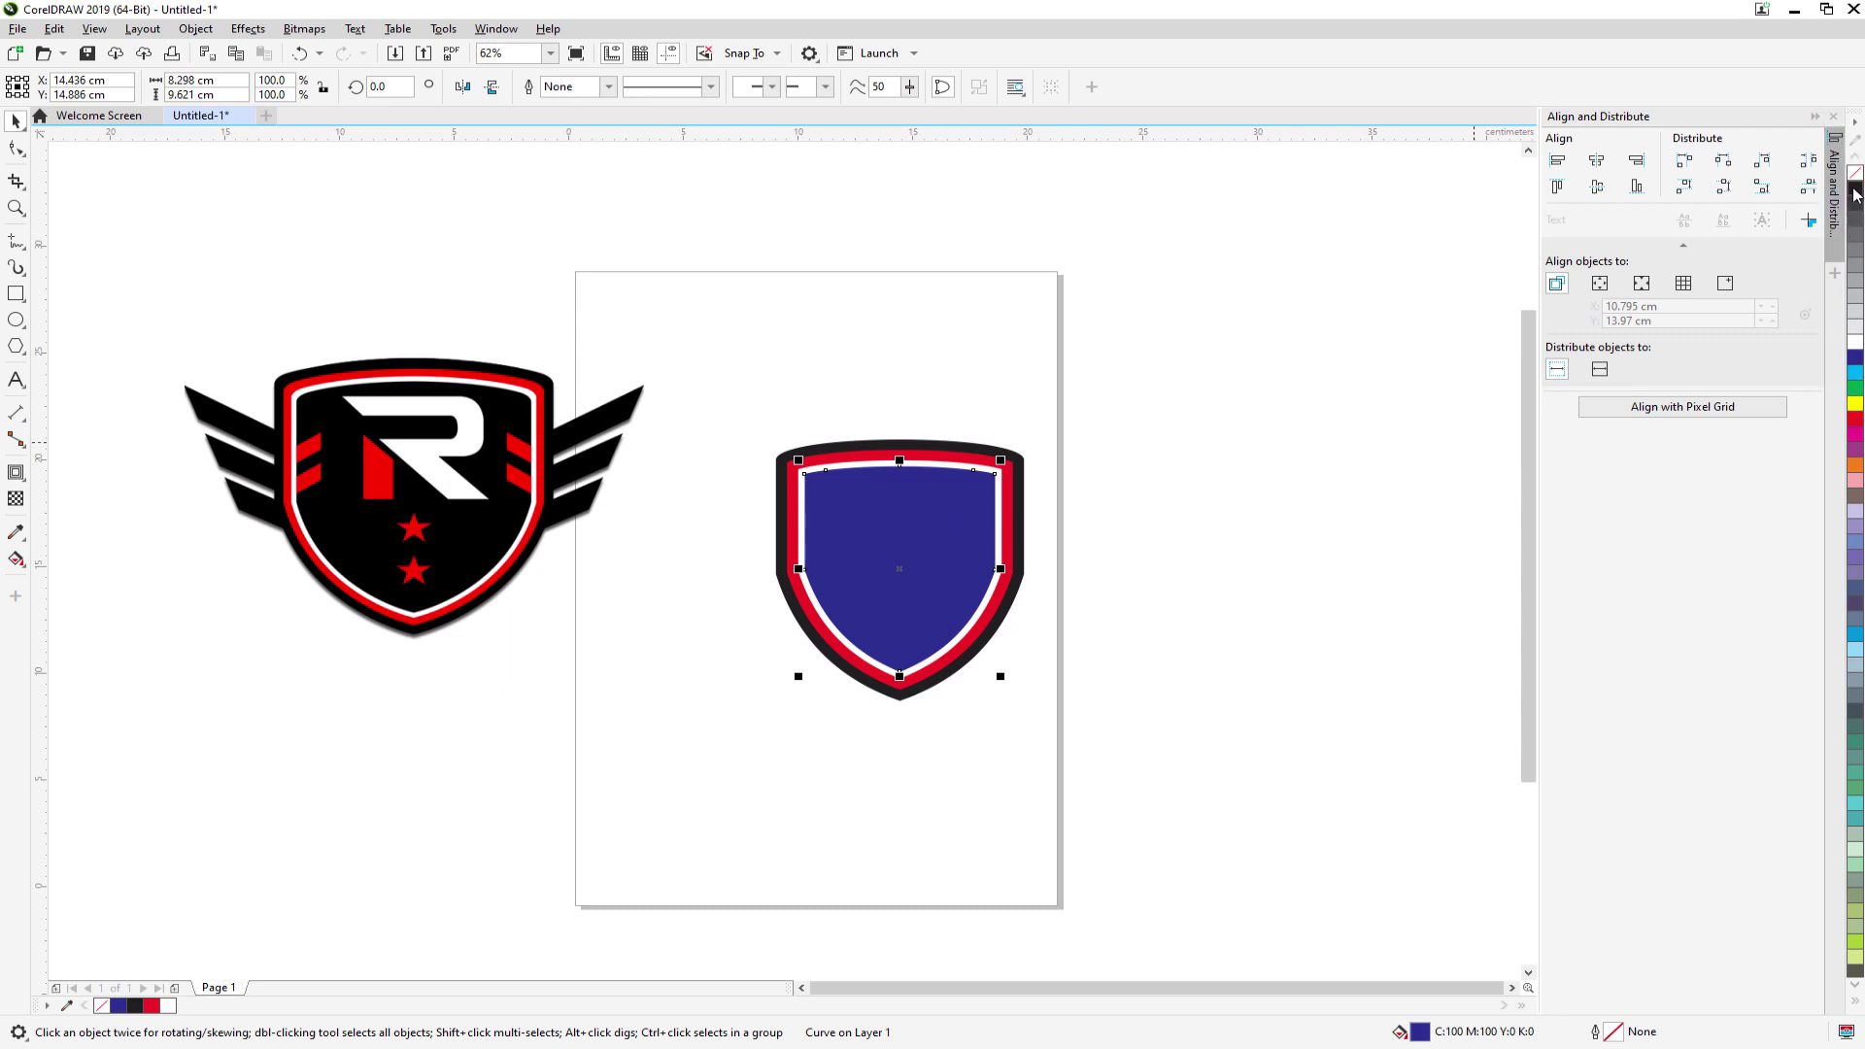
click(1228, 560)
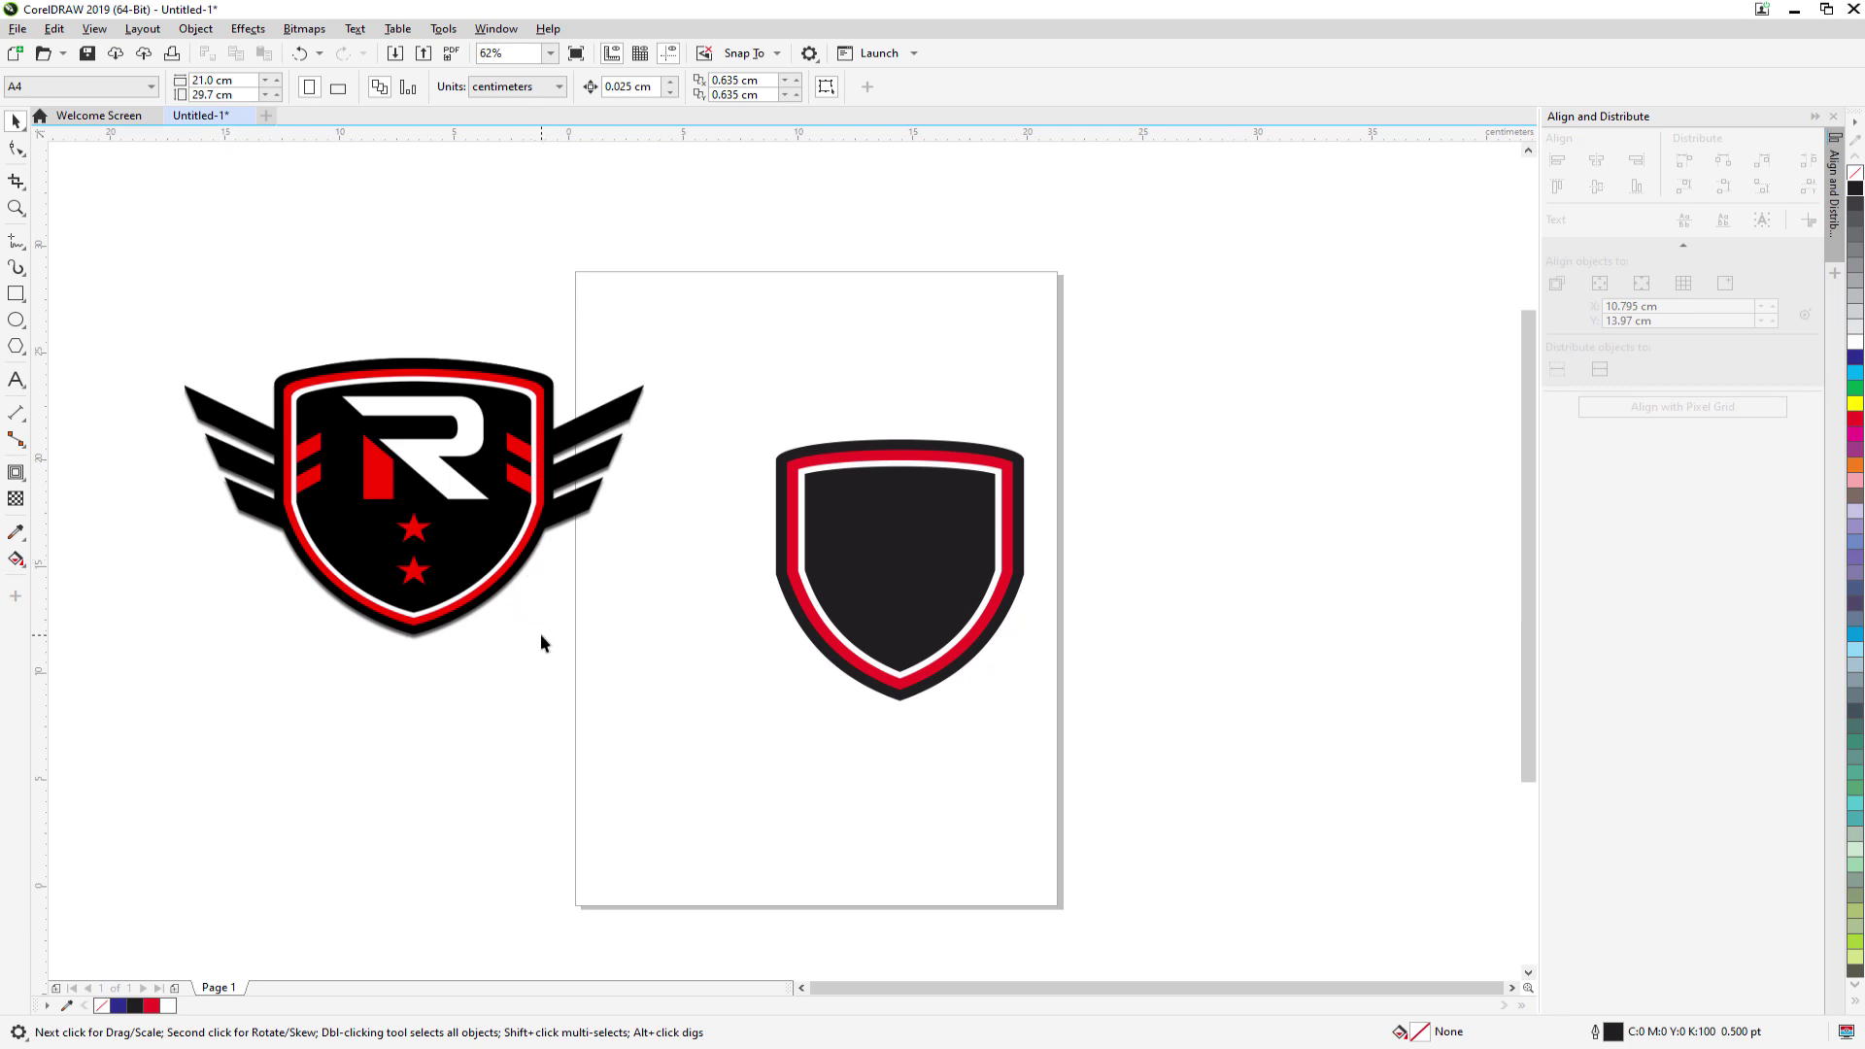
- Draw a horizontal rectangle about 5.7 cm wide between the reference logo and the new shield, and reduce its height to about 1 cm
click(15, 294)
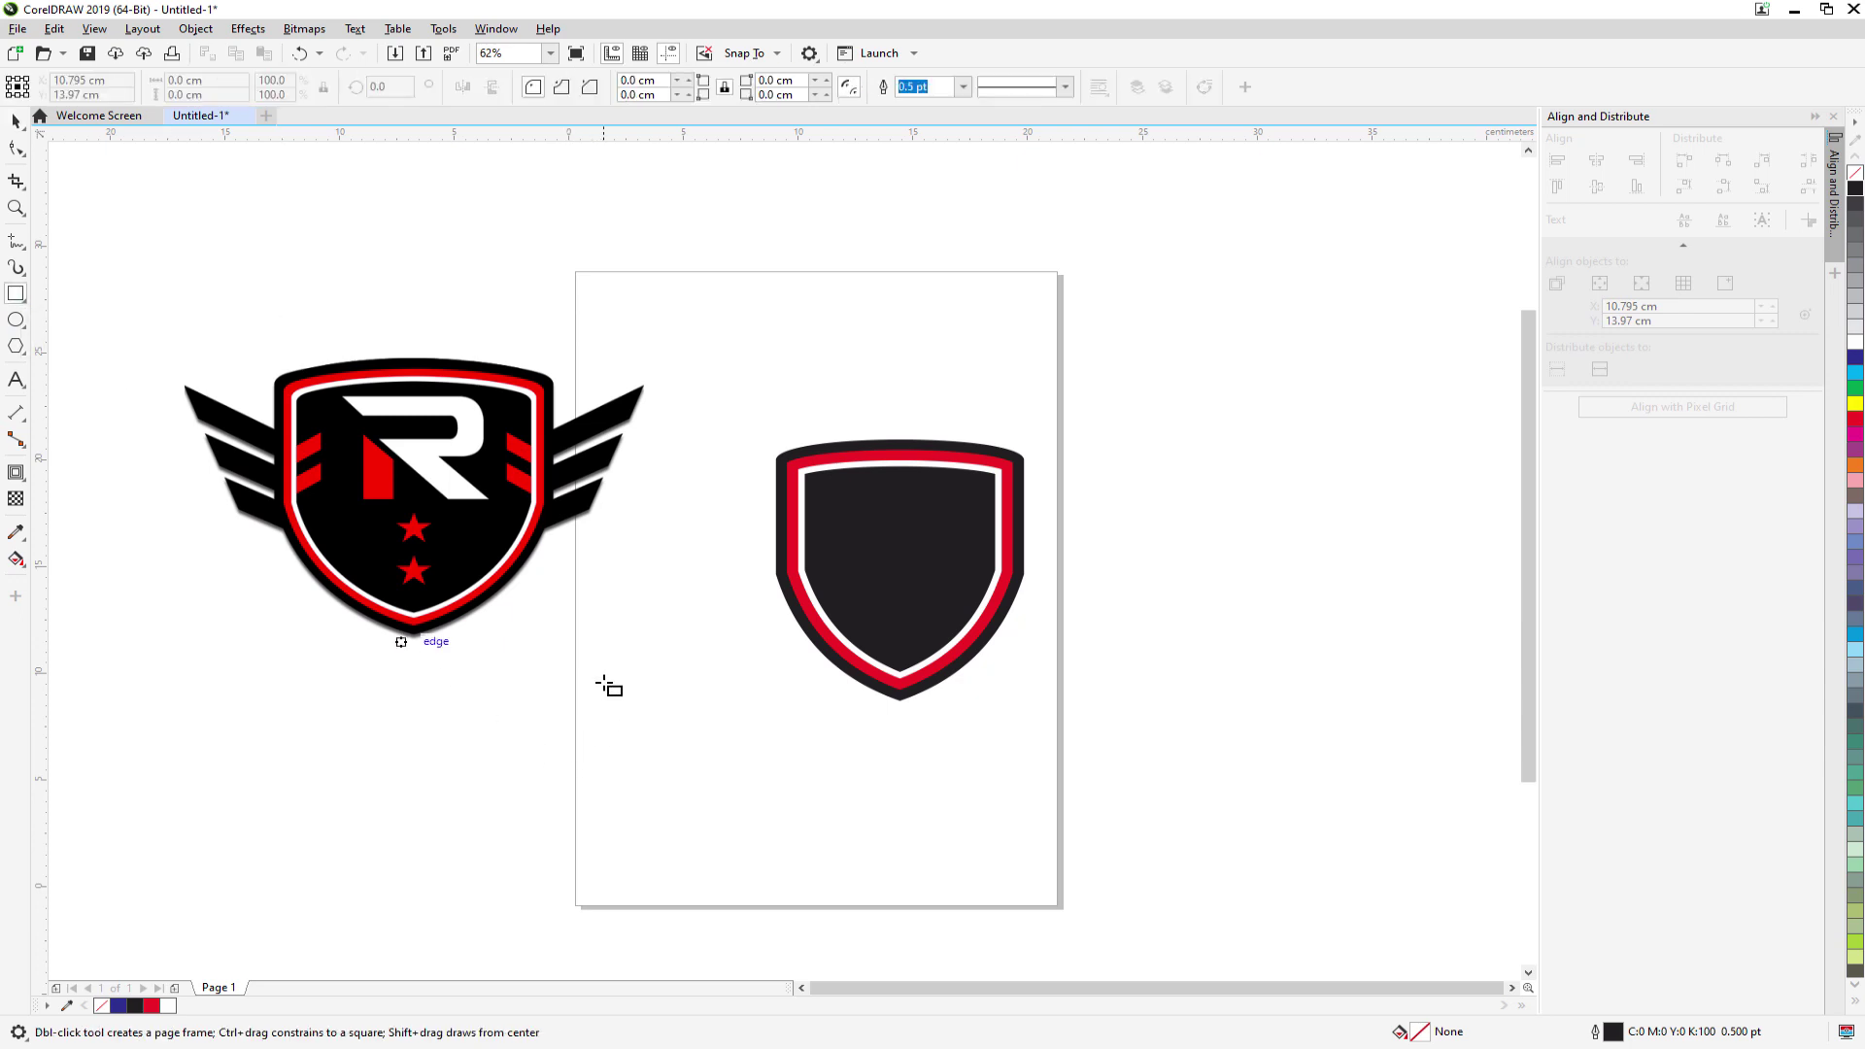
mouse_move(604, 683)
mouse_down()
mouse_move(688, 776)
mouse_move(763, 755)
mouse_move(737, 717)
mouse_up()
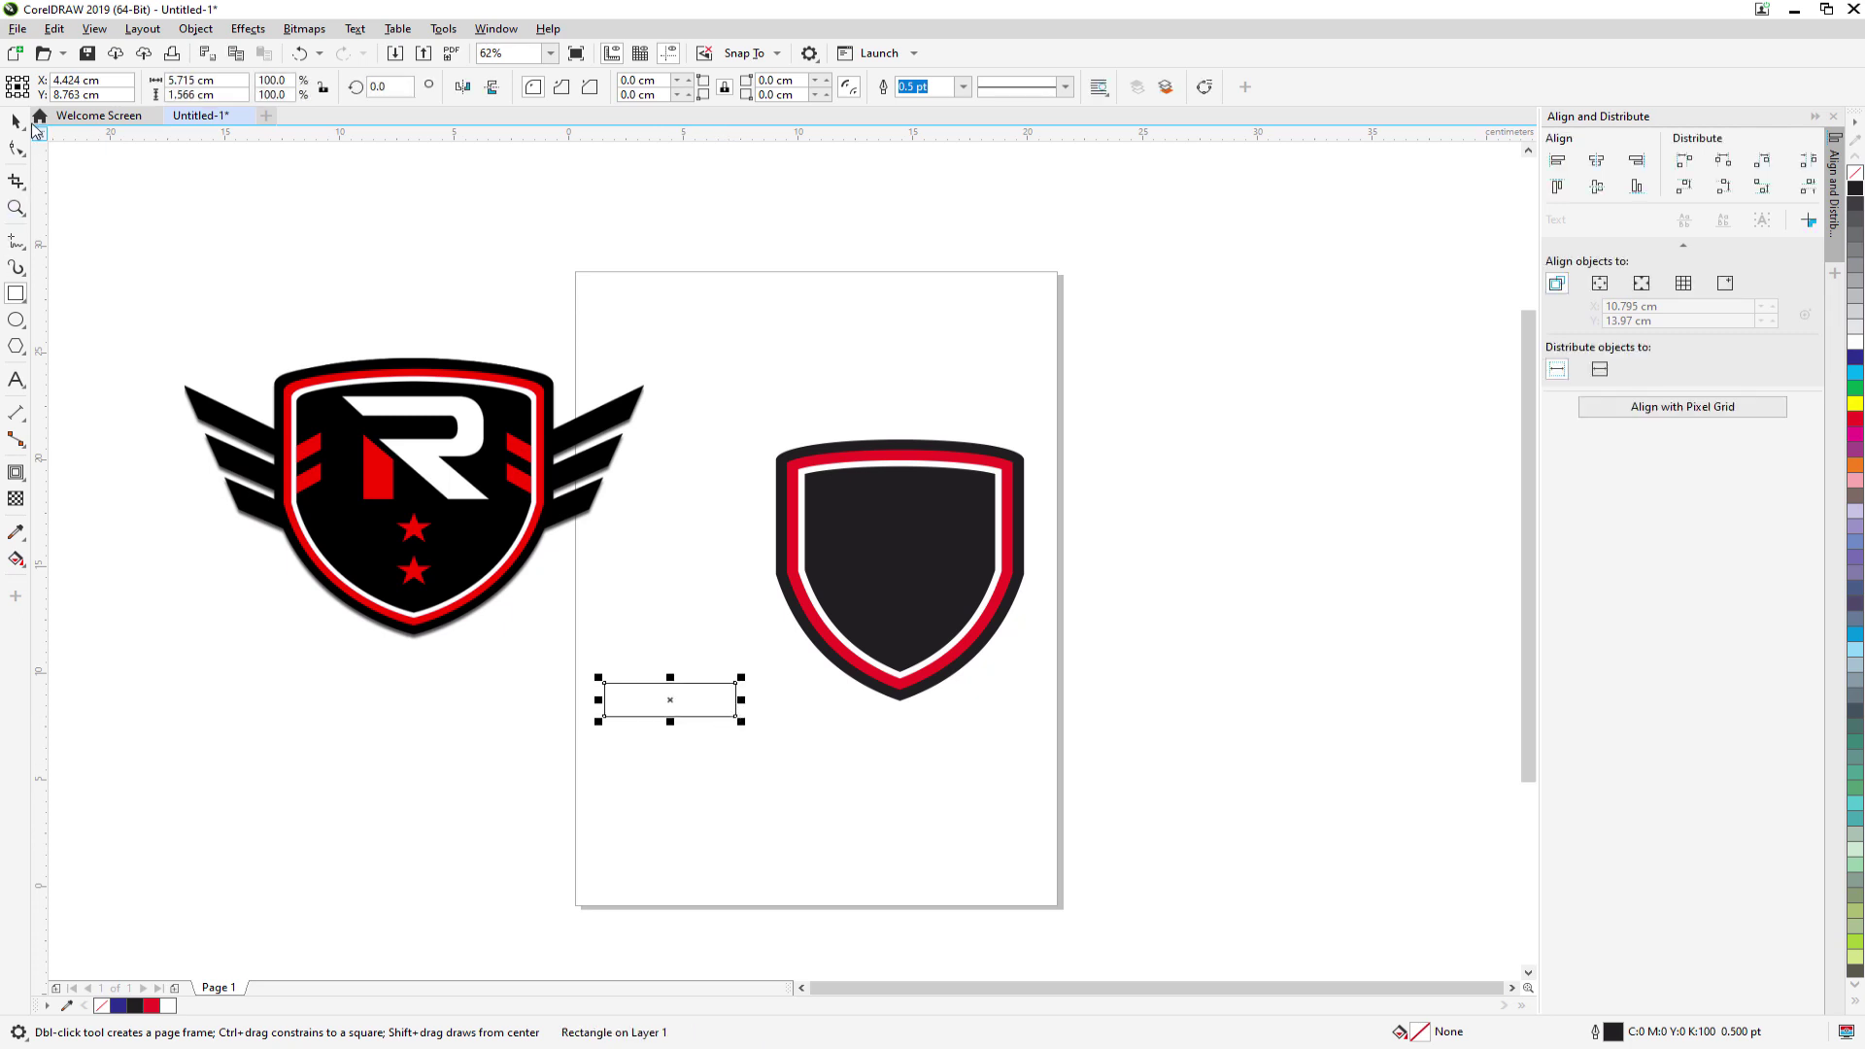
click(17, 121)
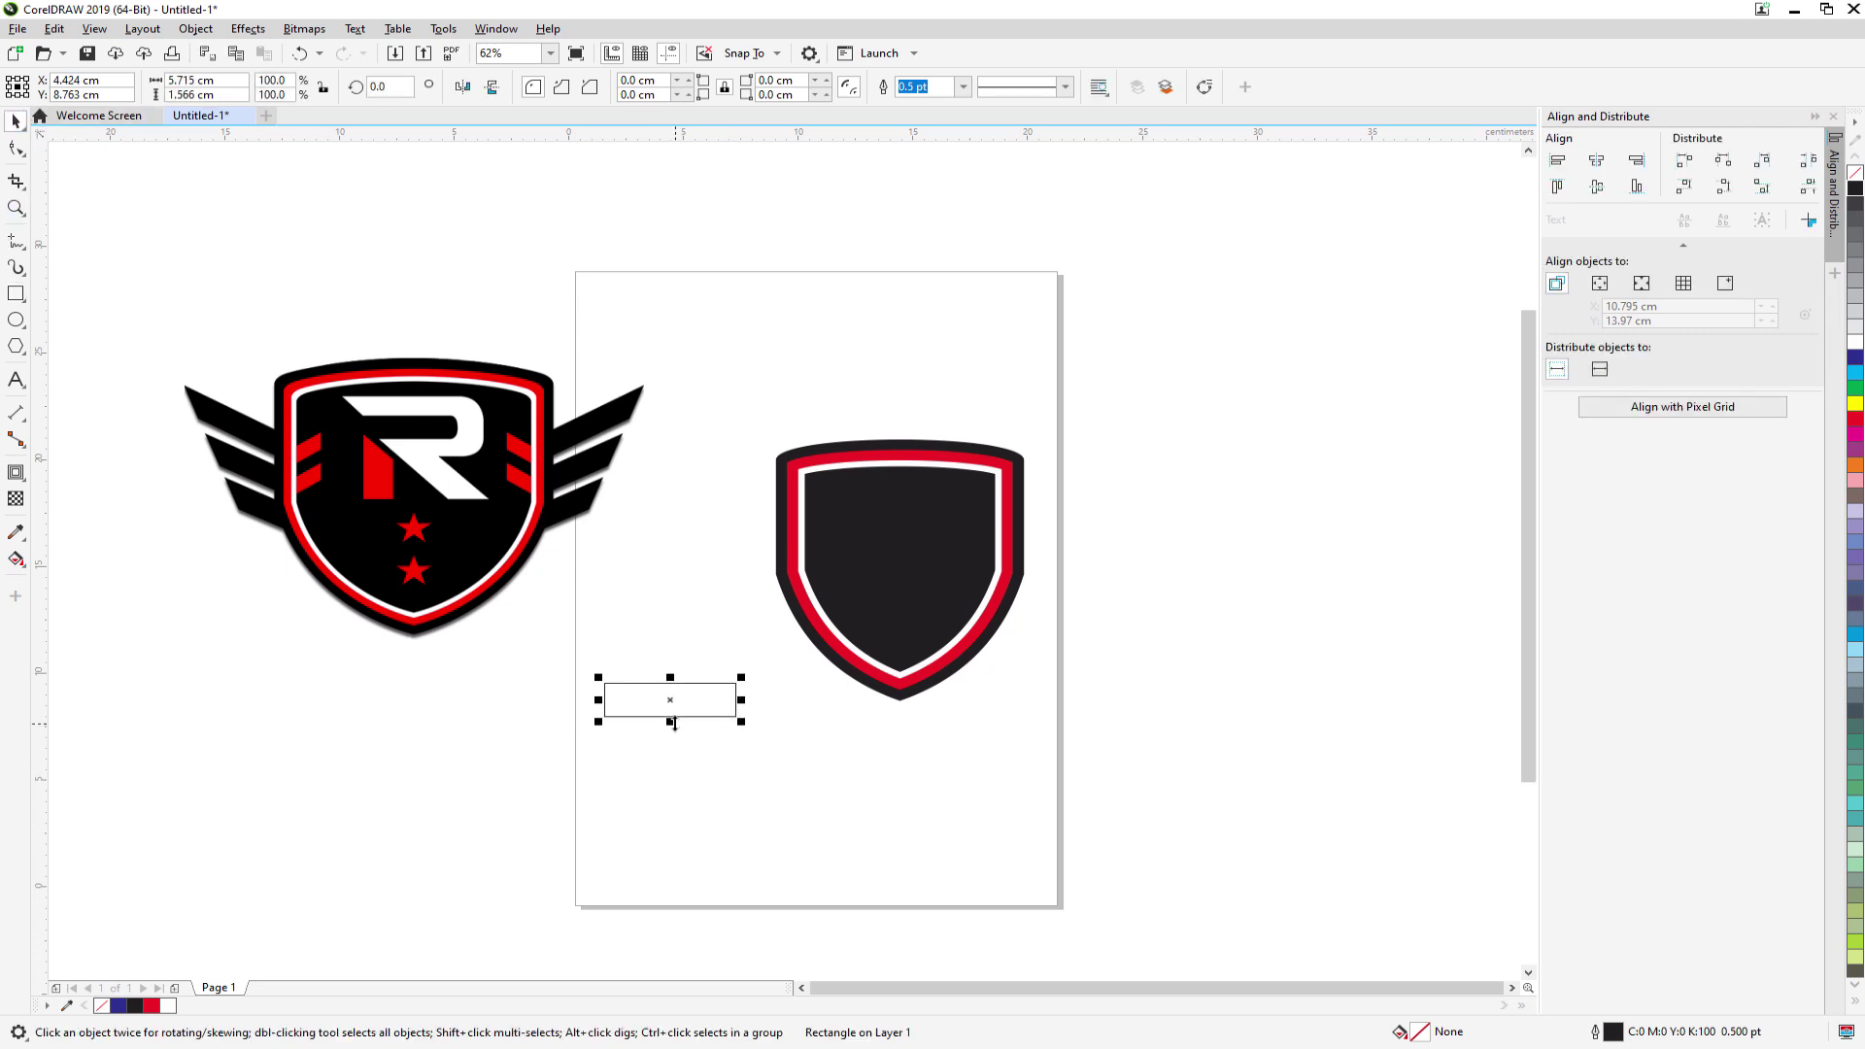
drag(674, 724, 677, 699)
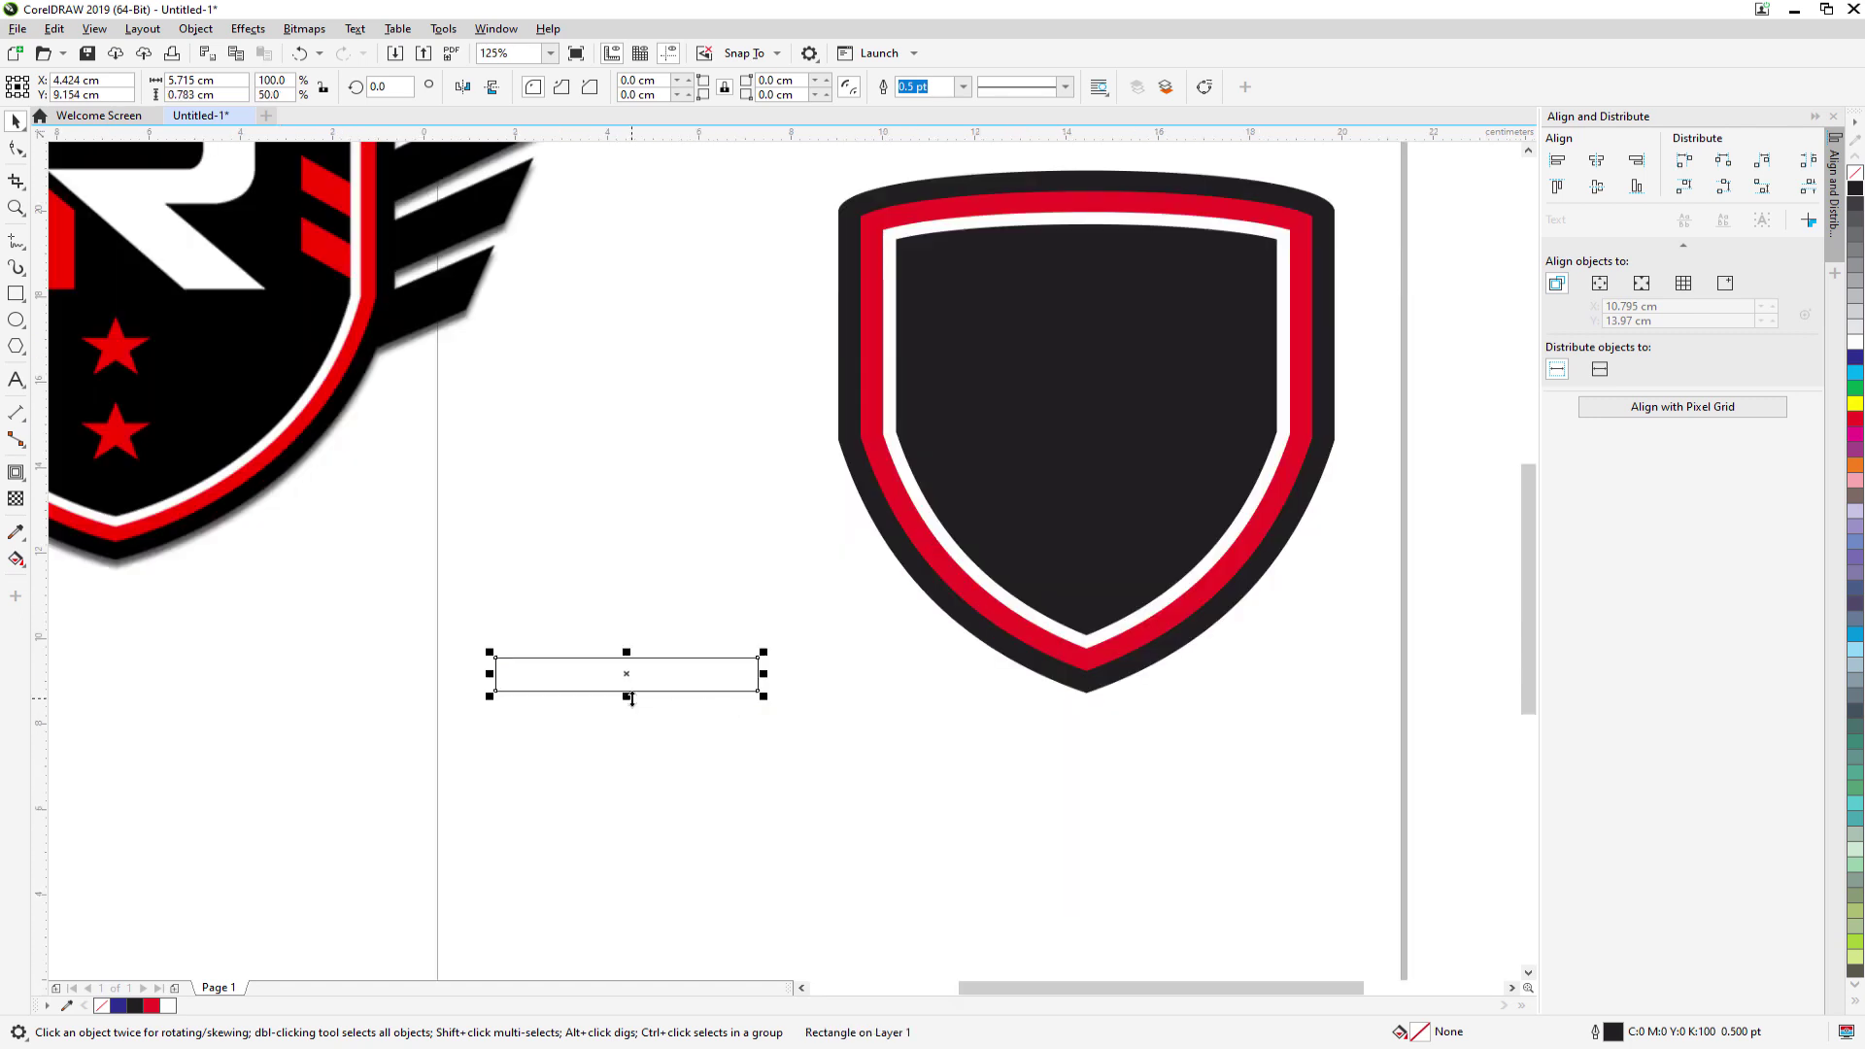
drag(631, 698, 631, 701)
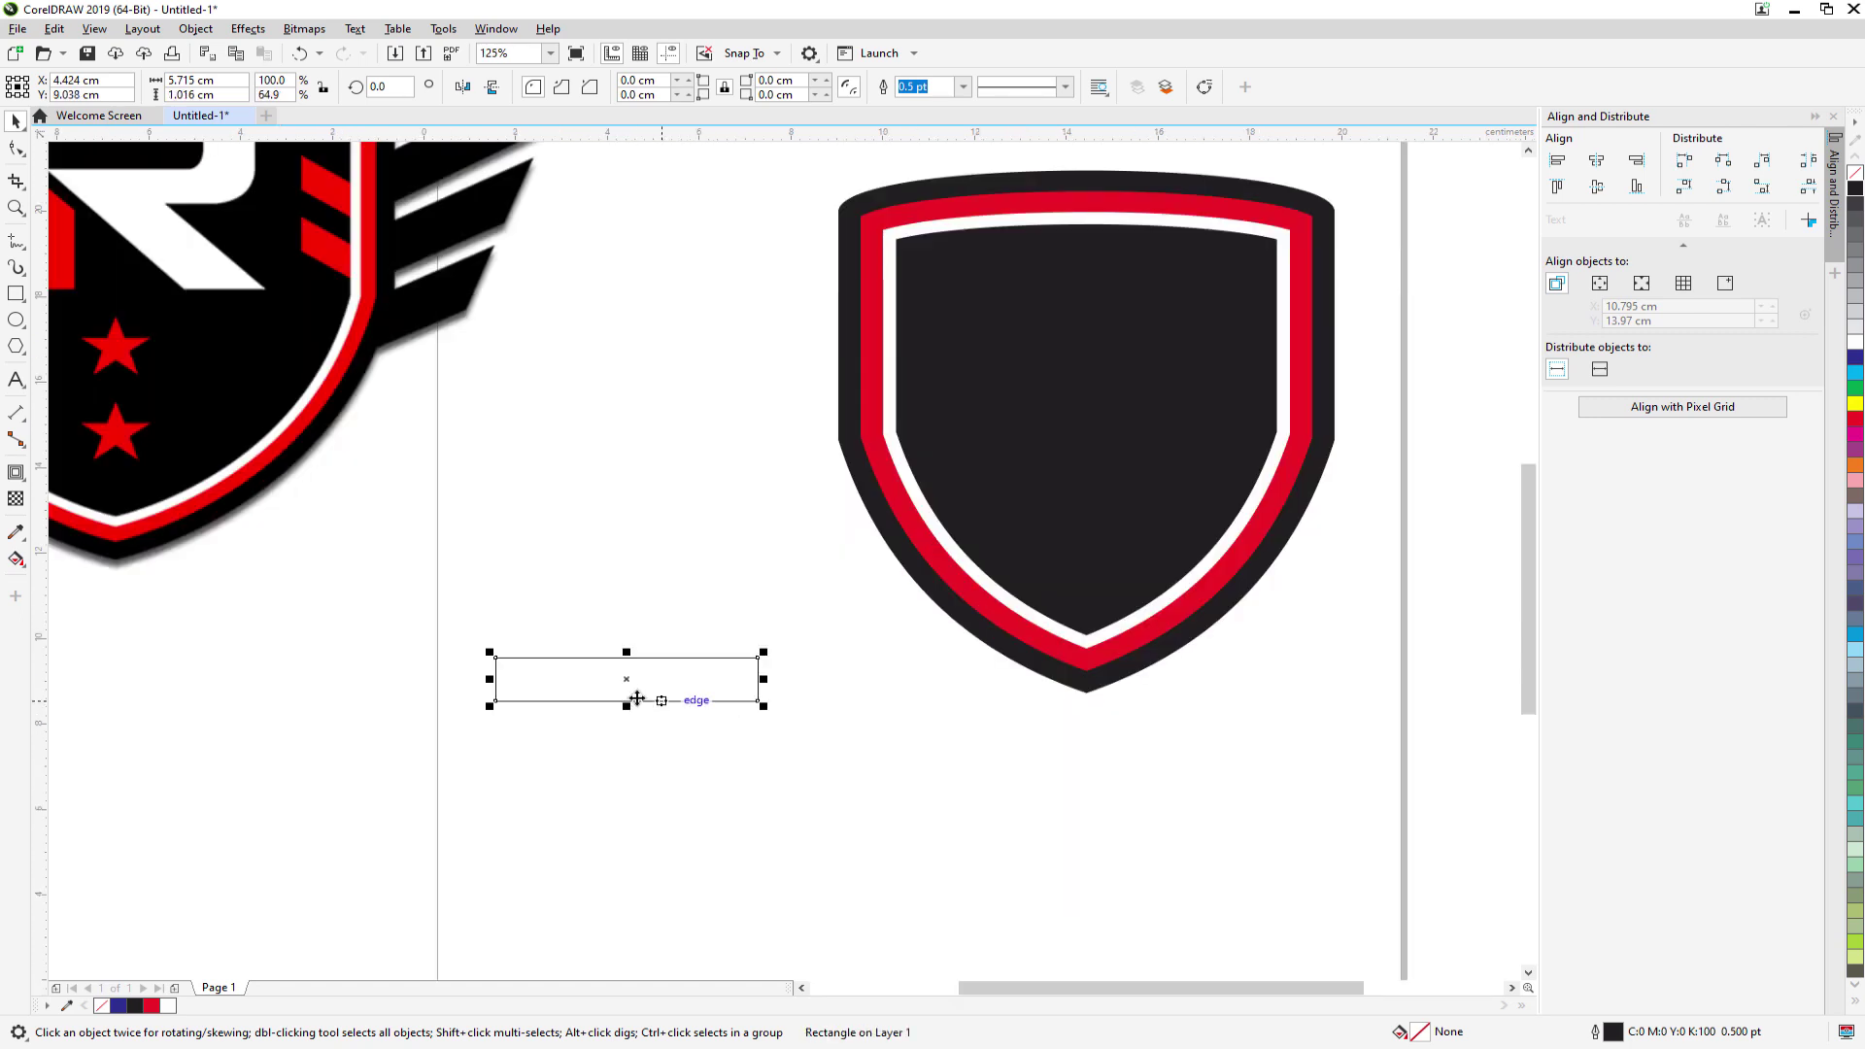
- Skew the rectangle vertically into a parallelogram sloping down to the right, about 3.6 cm tall overall
click(626, 676)
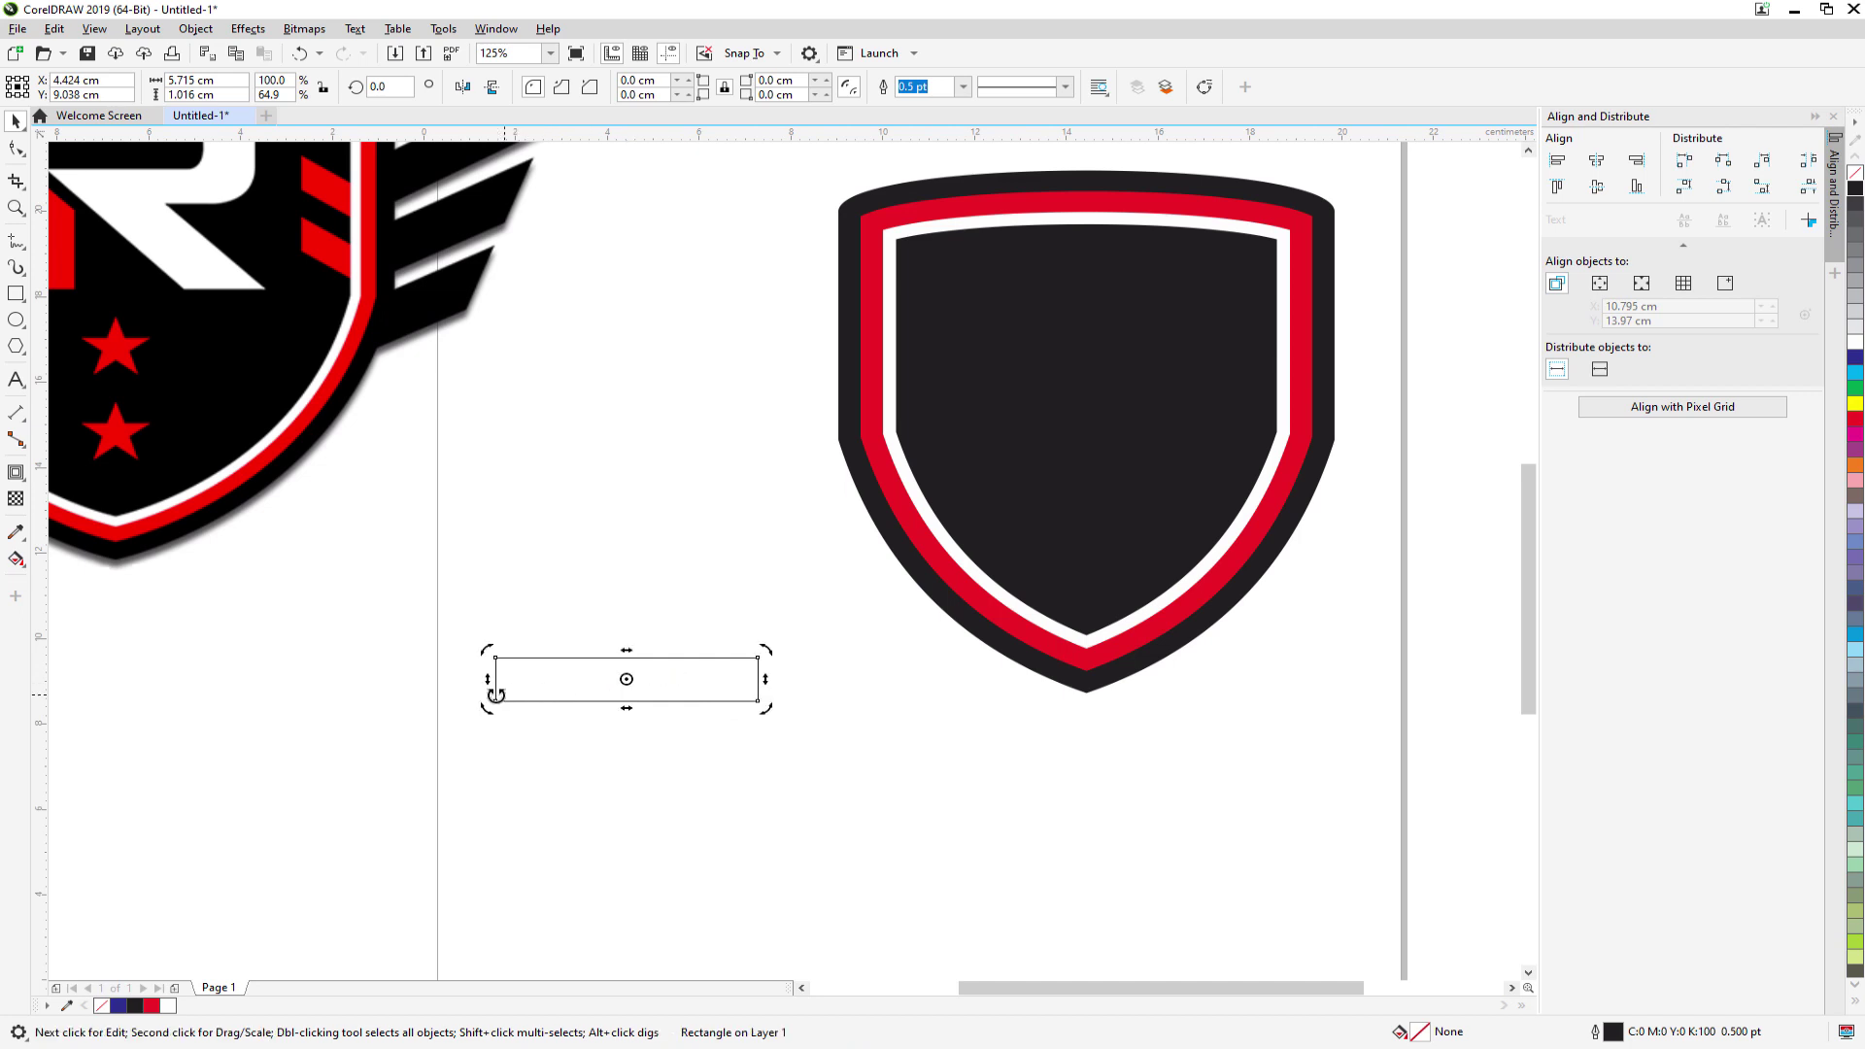
drag(489, 683, 491, 563)
scroll(603, 738, down, 2)
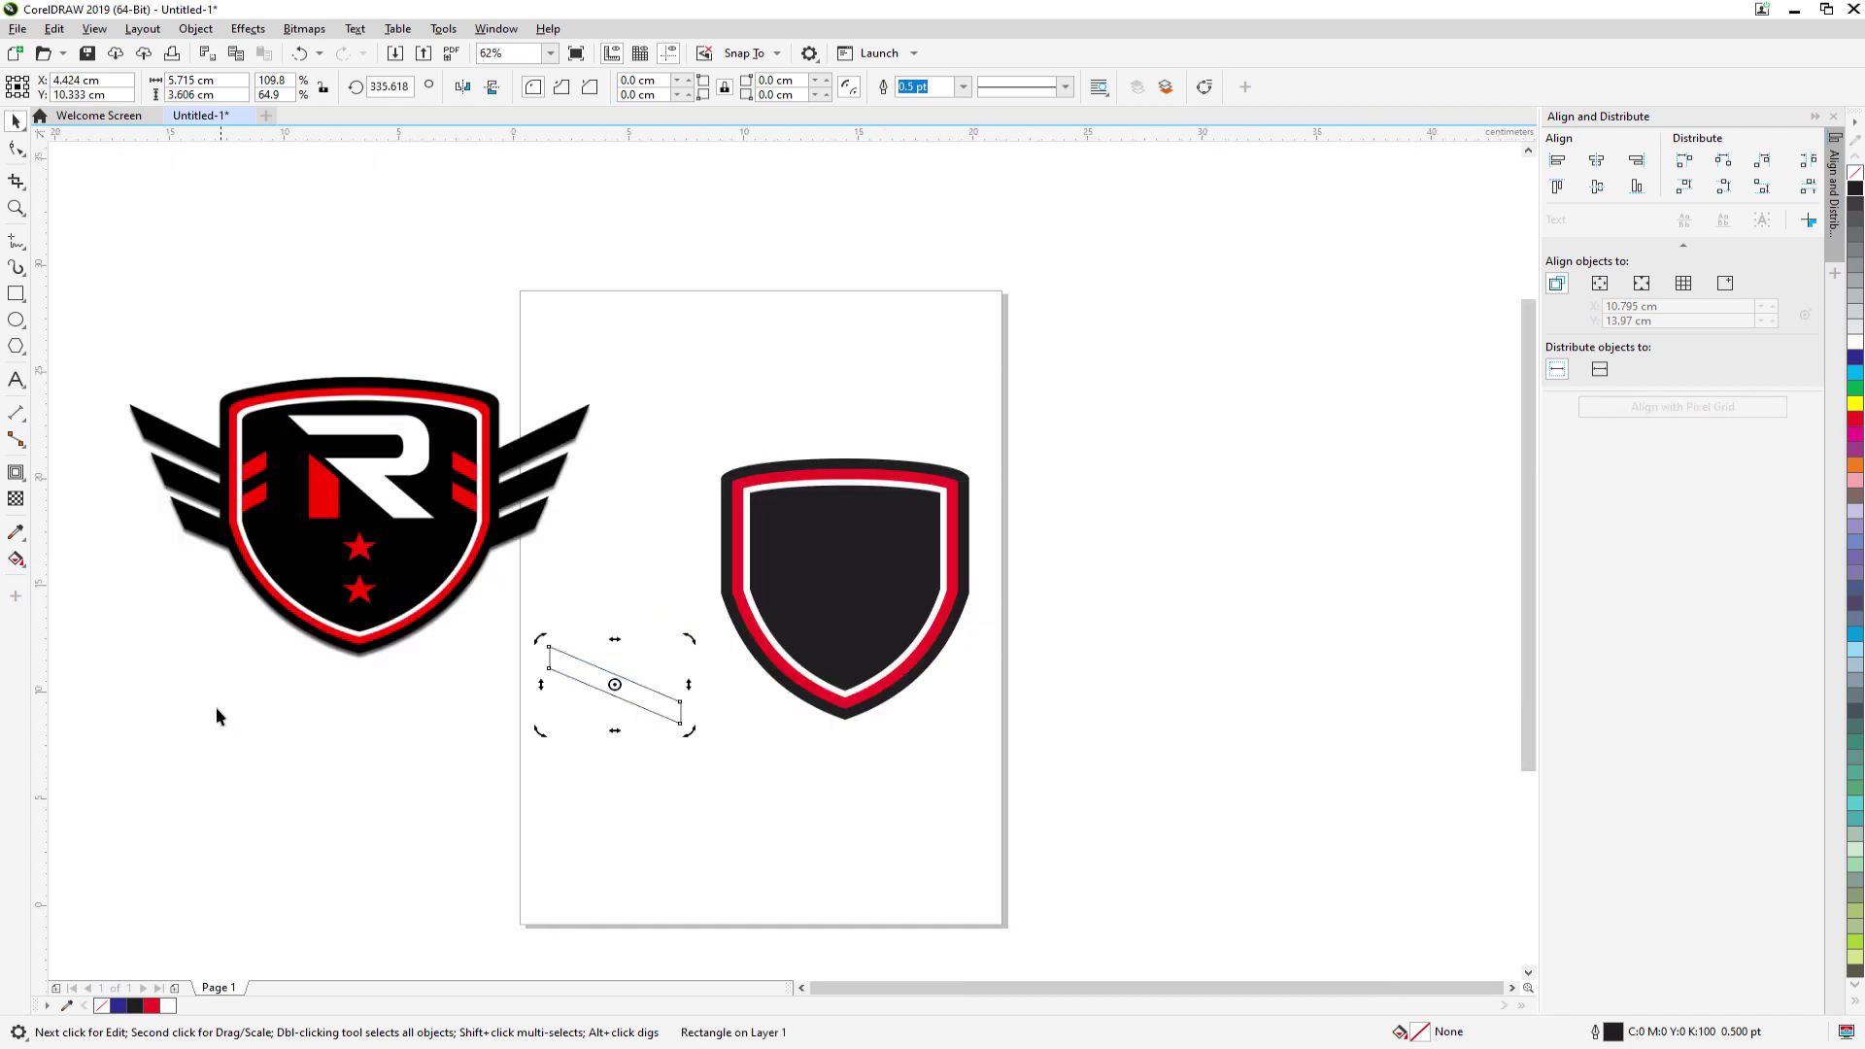
click(602, 783)
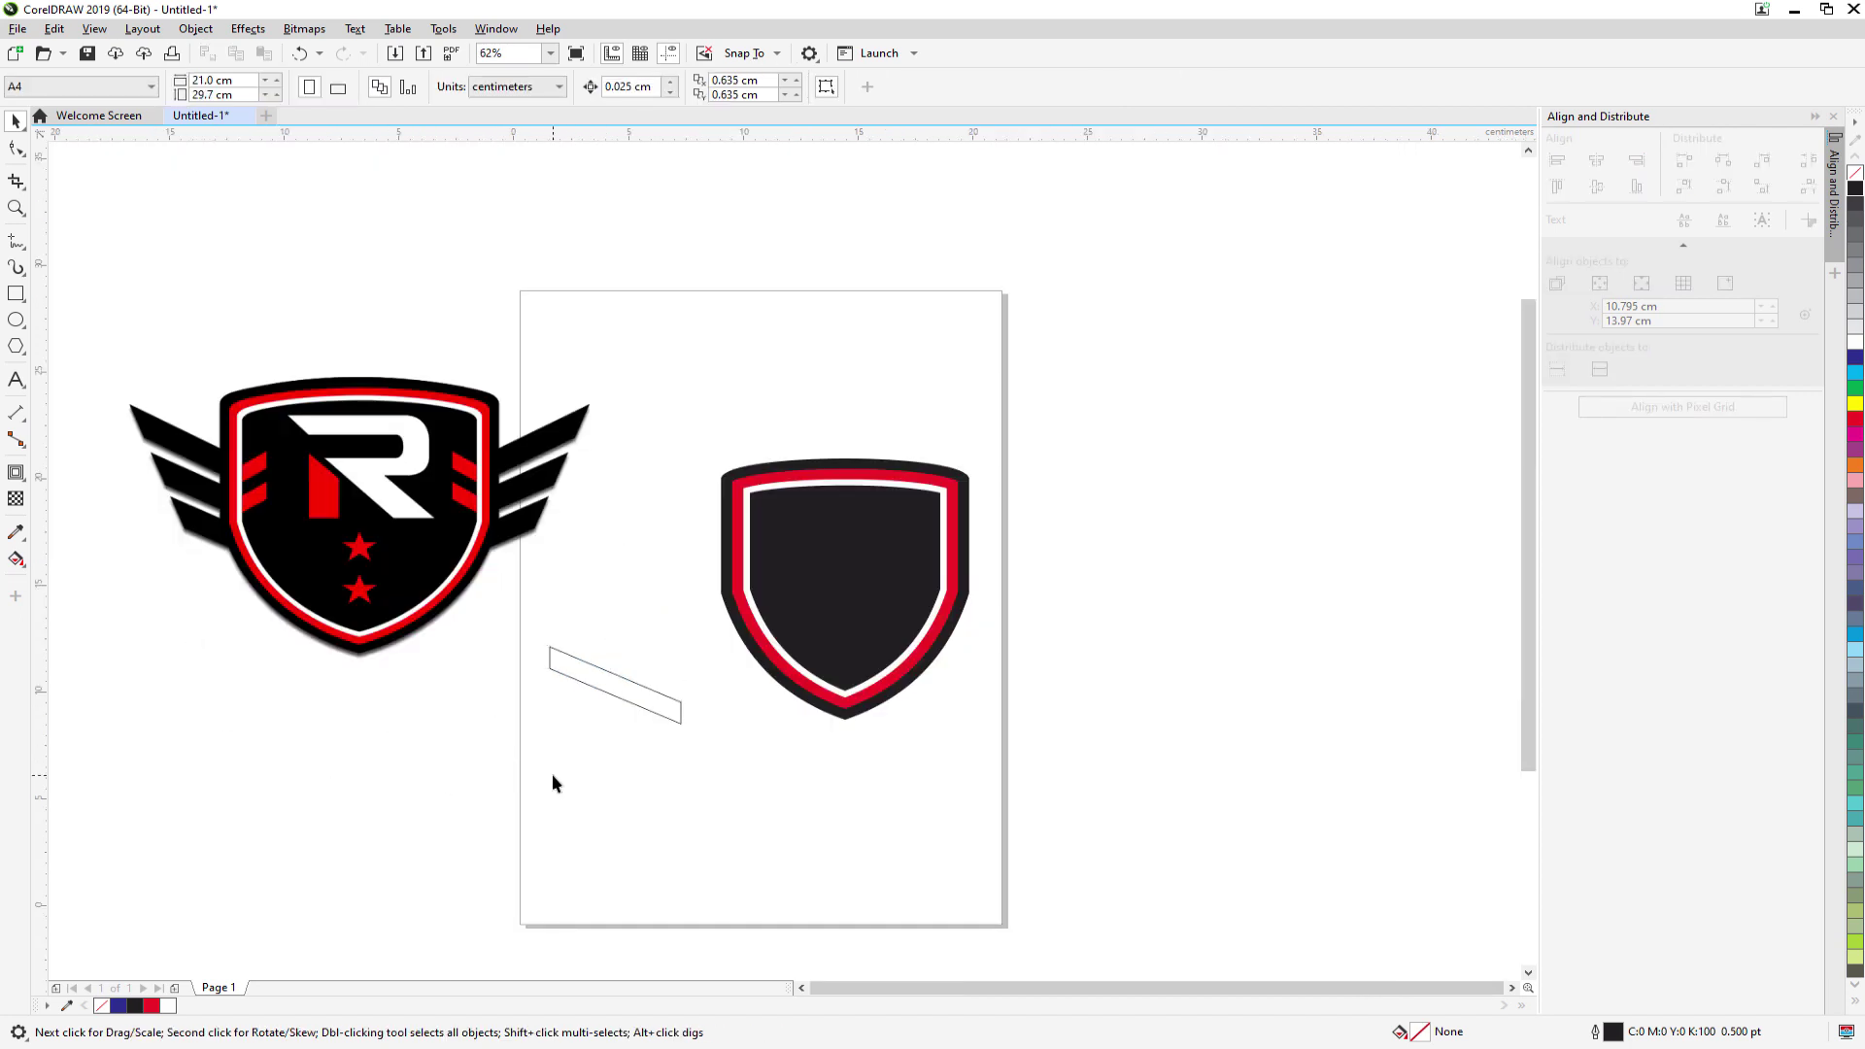
- Convert the skewed rectangle to curves for node editing
click(626, 692)
scroll(592, 731, up, 2)
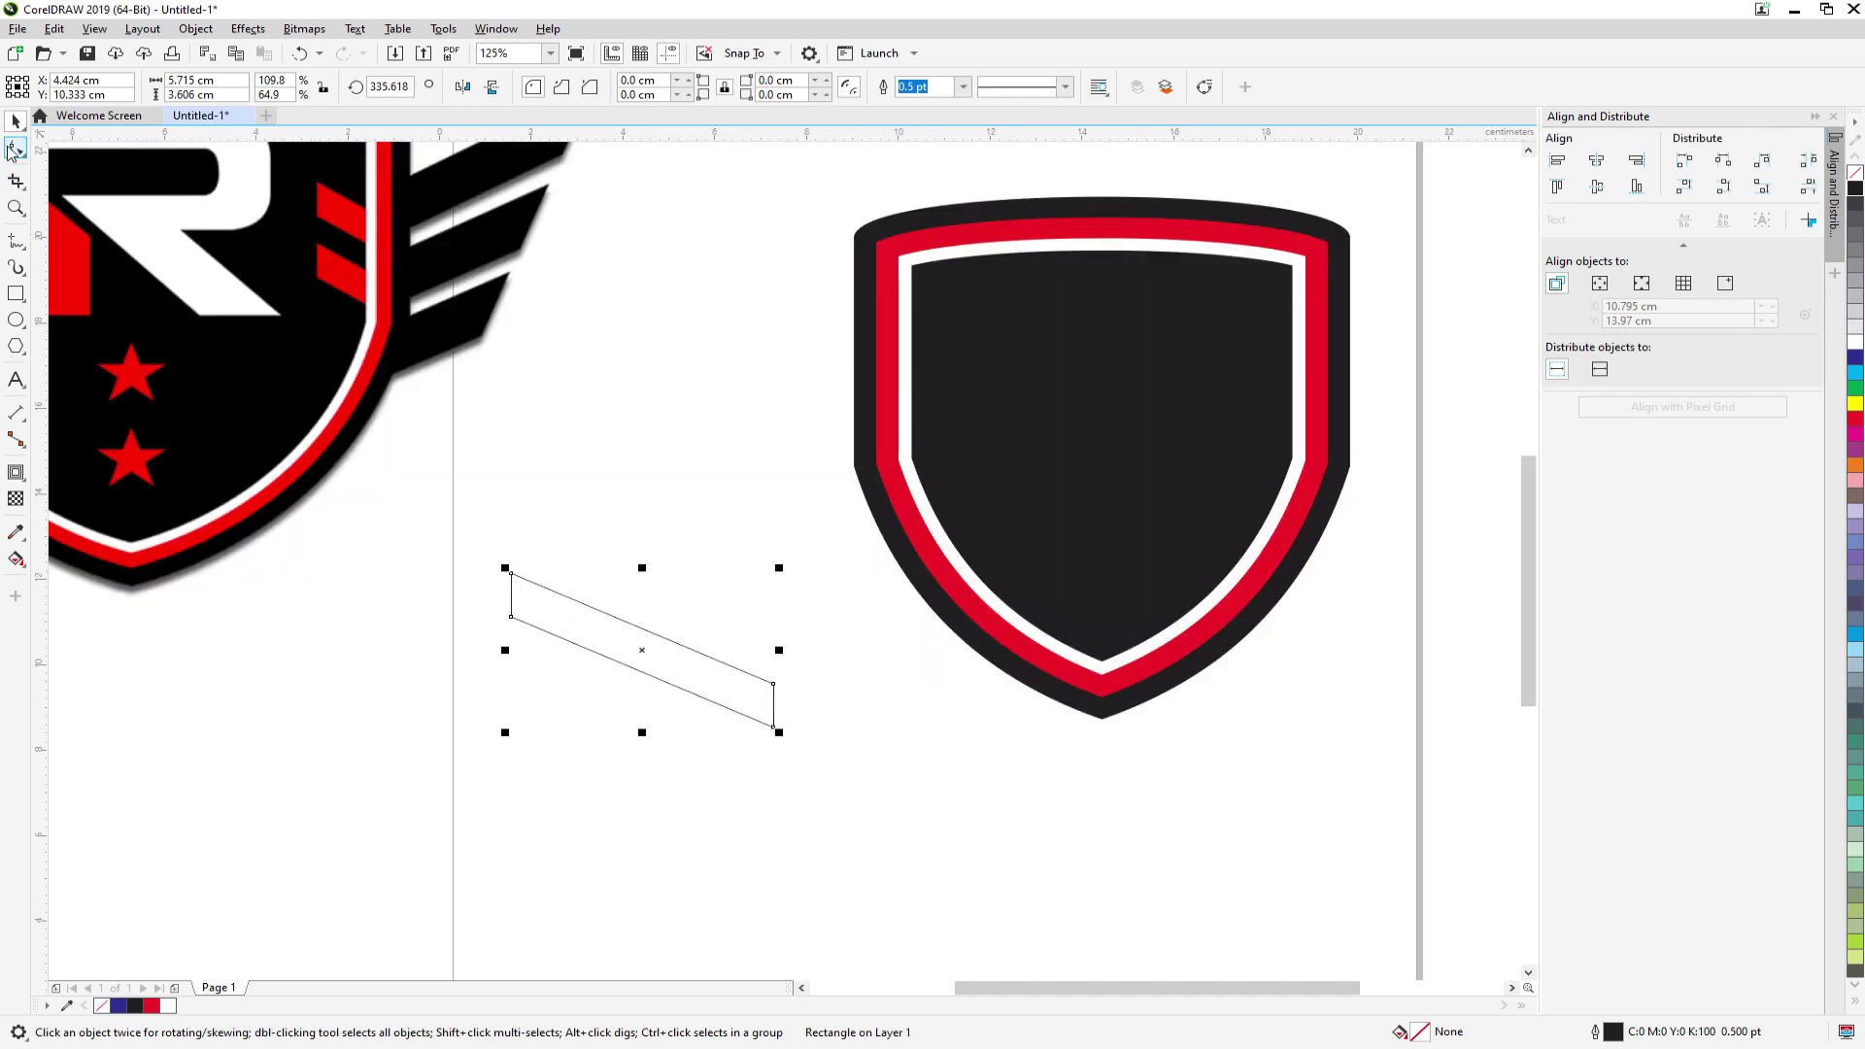
scroll(733, 687, down, 2)
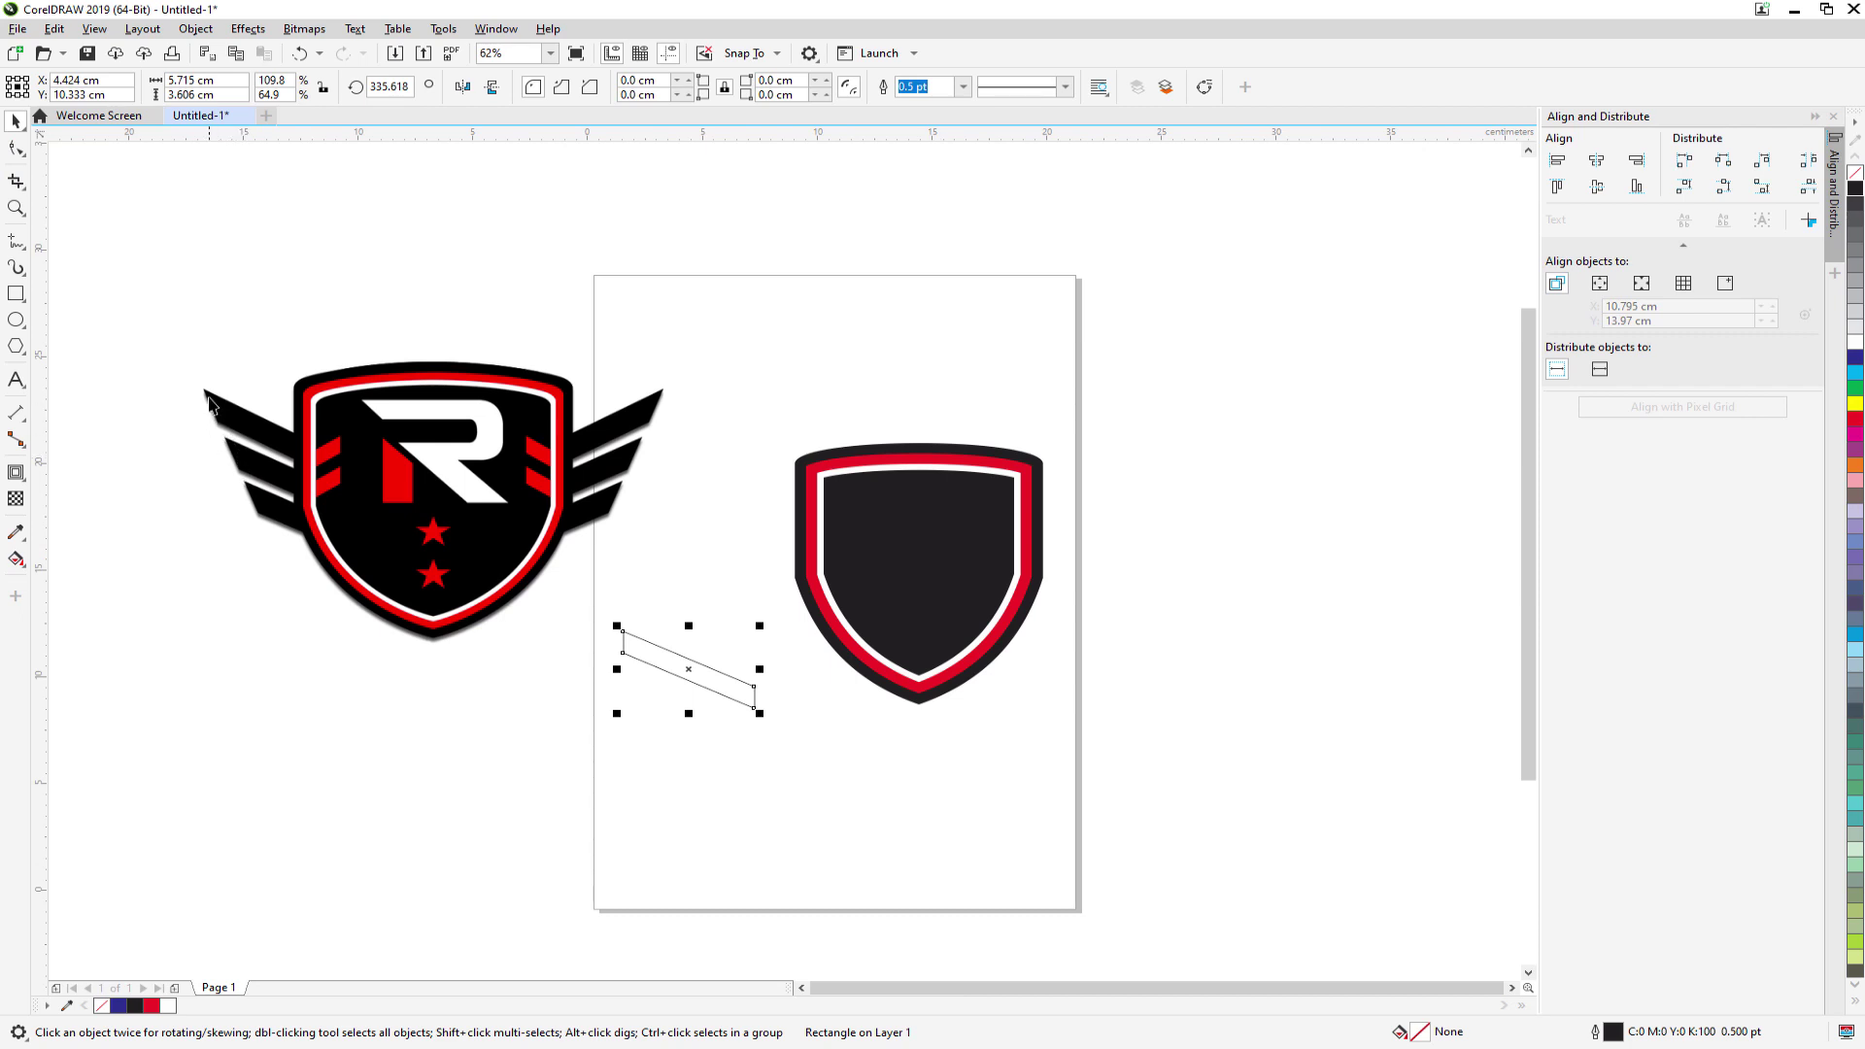
click(15, 148)
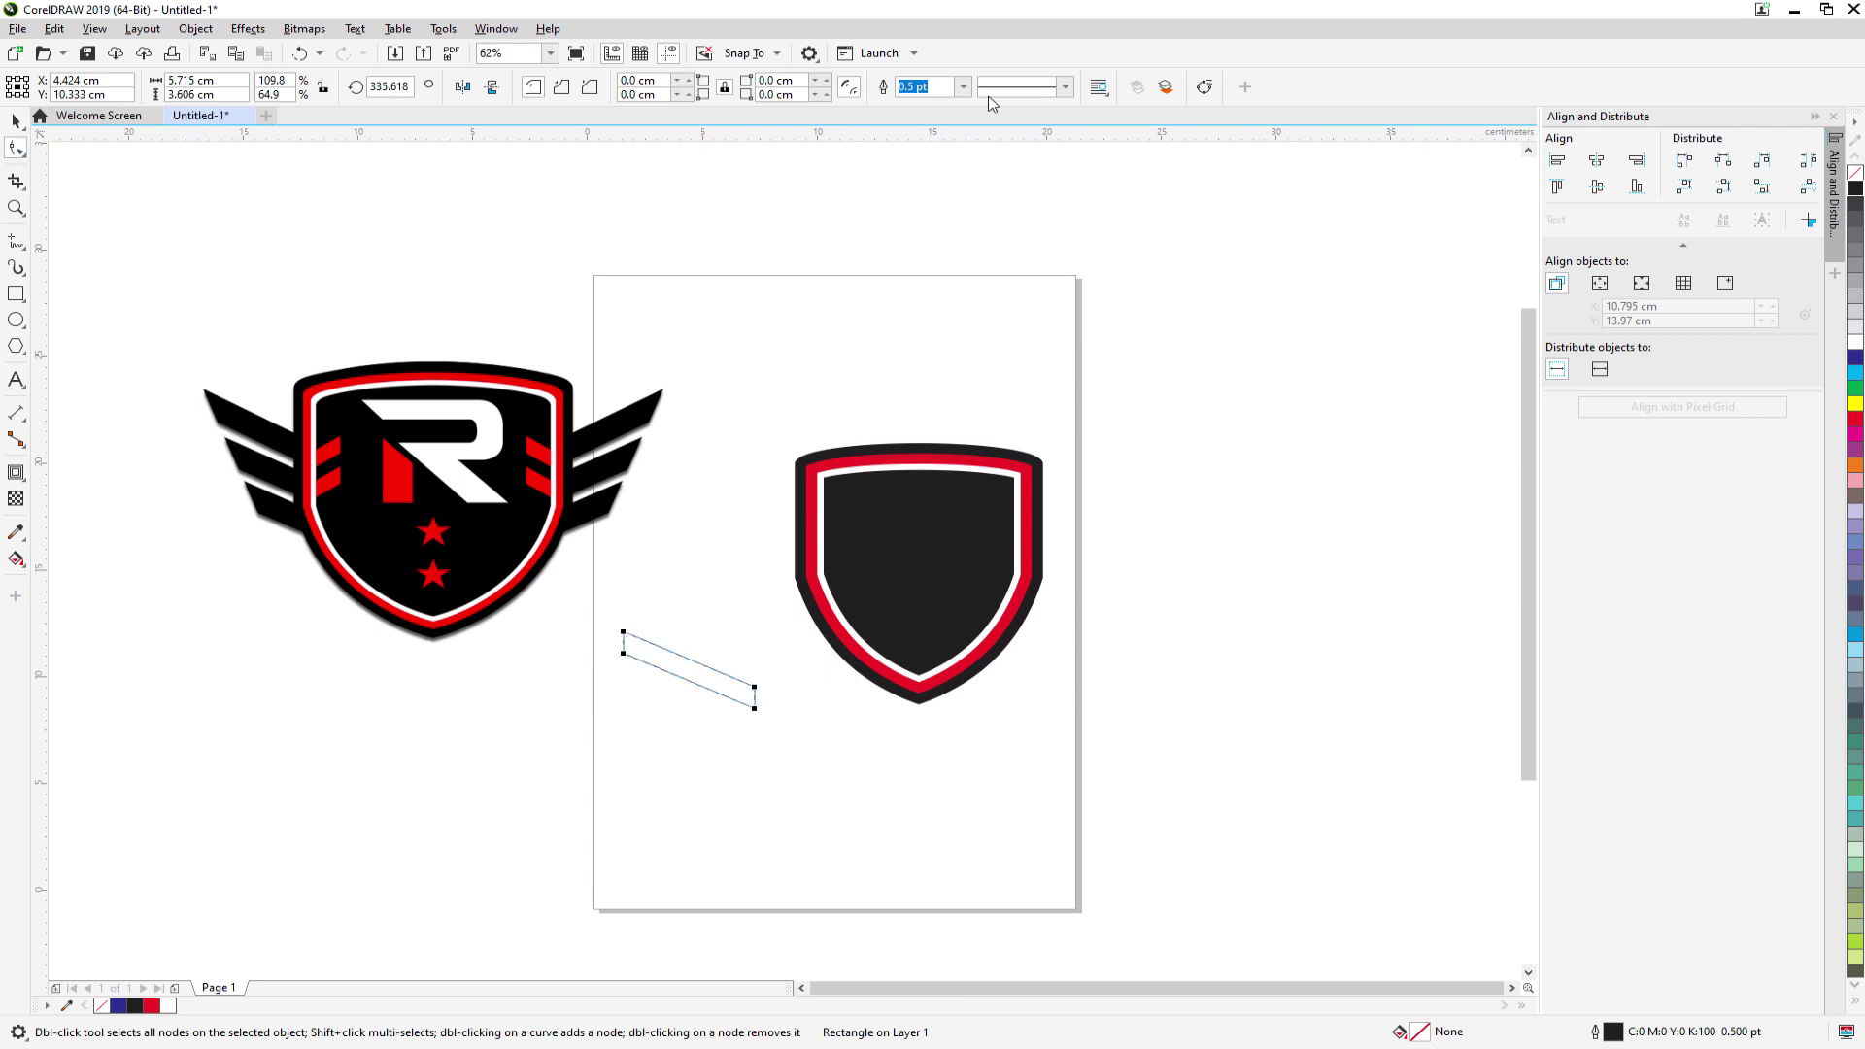
click(1203, 86)
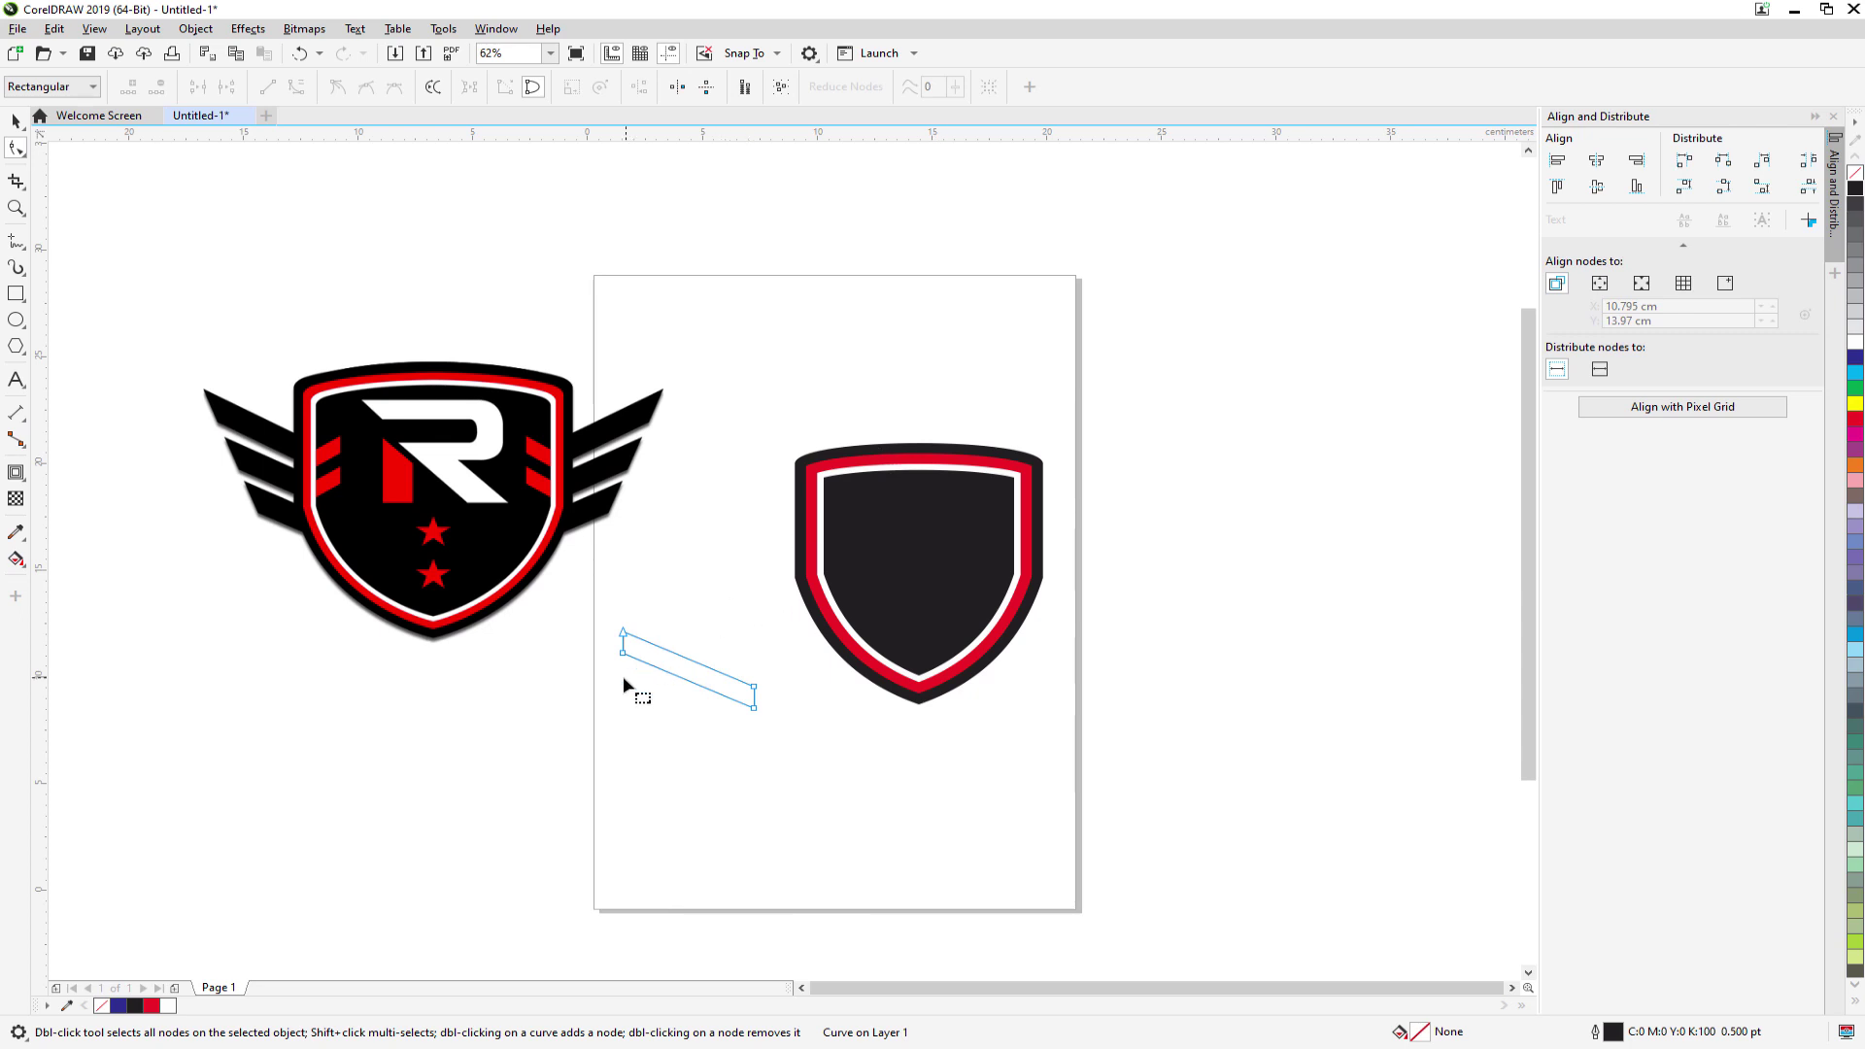
- Add a node on the parallelogram's lower edge near its left end and delete the lower-left corner node to angle the feather tip
scroll(622, 676, up, 4)
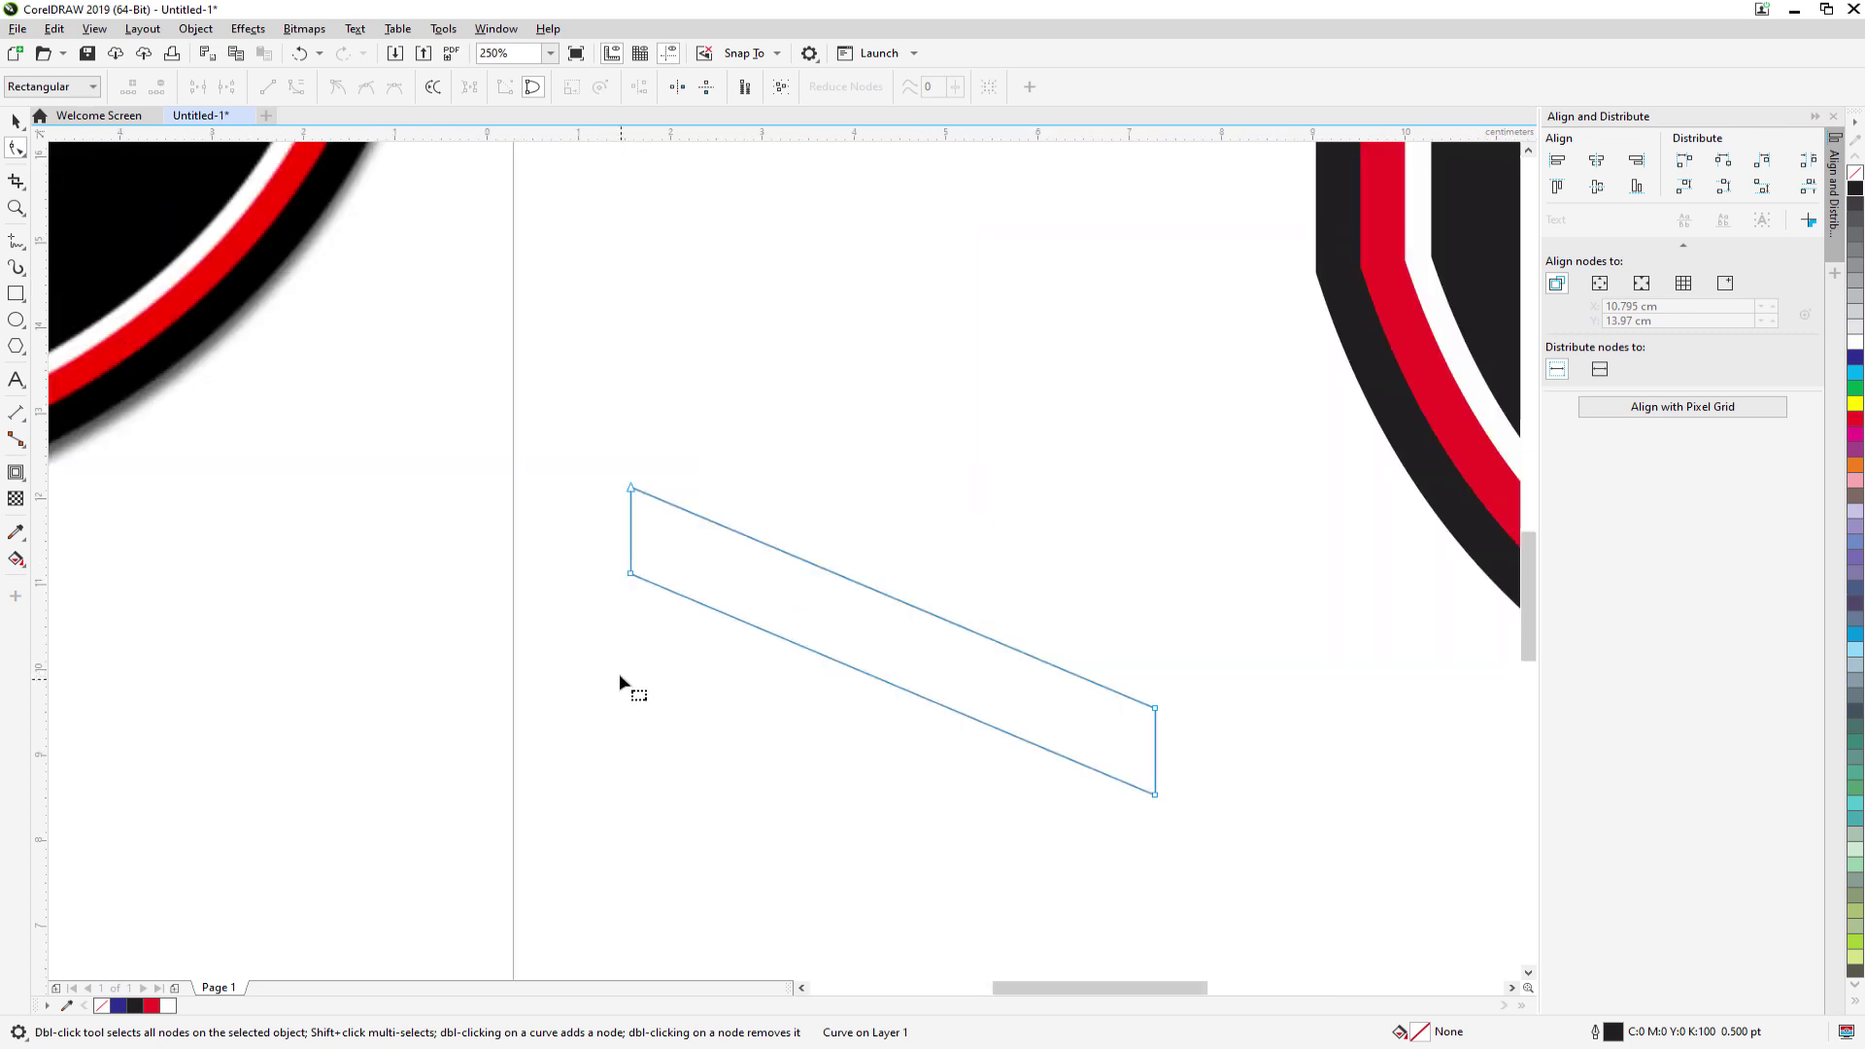
double_click(676, 594)
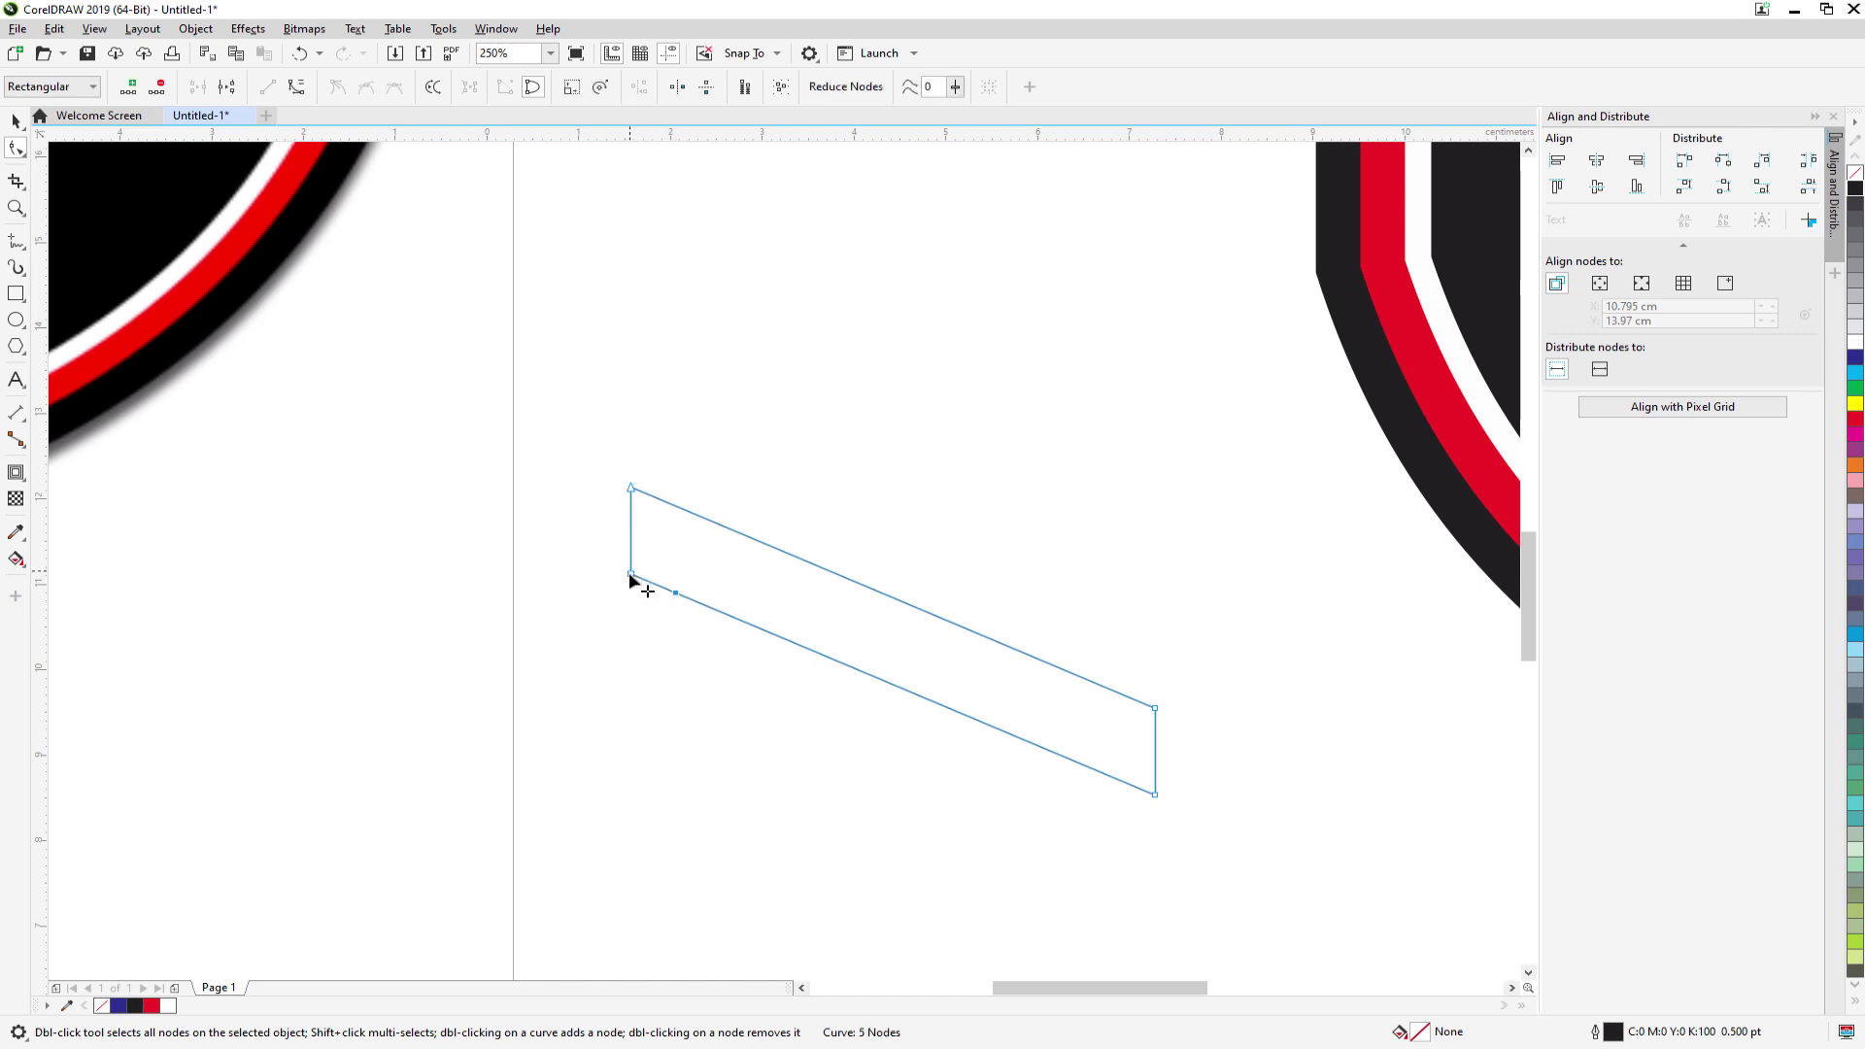
double_click(630, 575)
scroll(622, 593, down, 2)
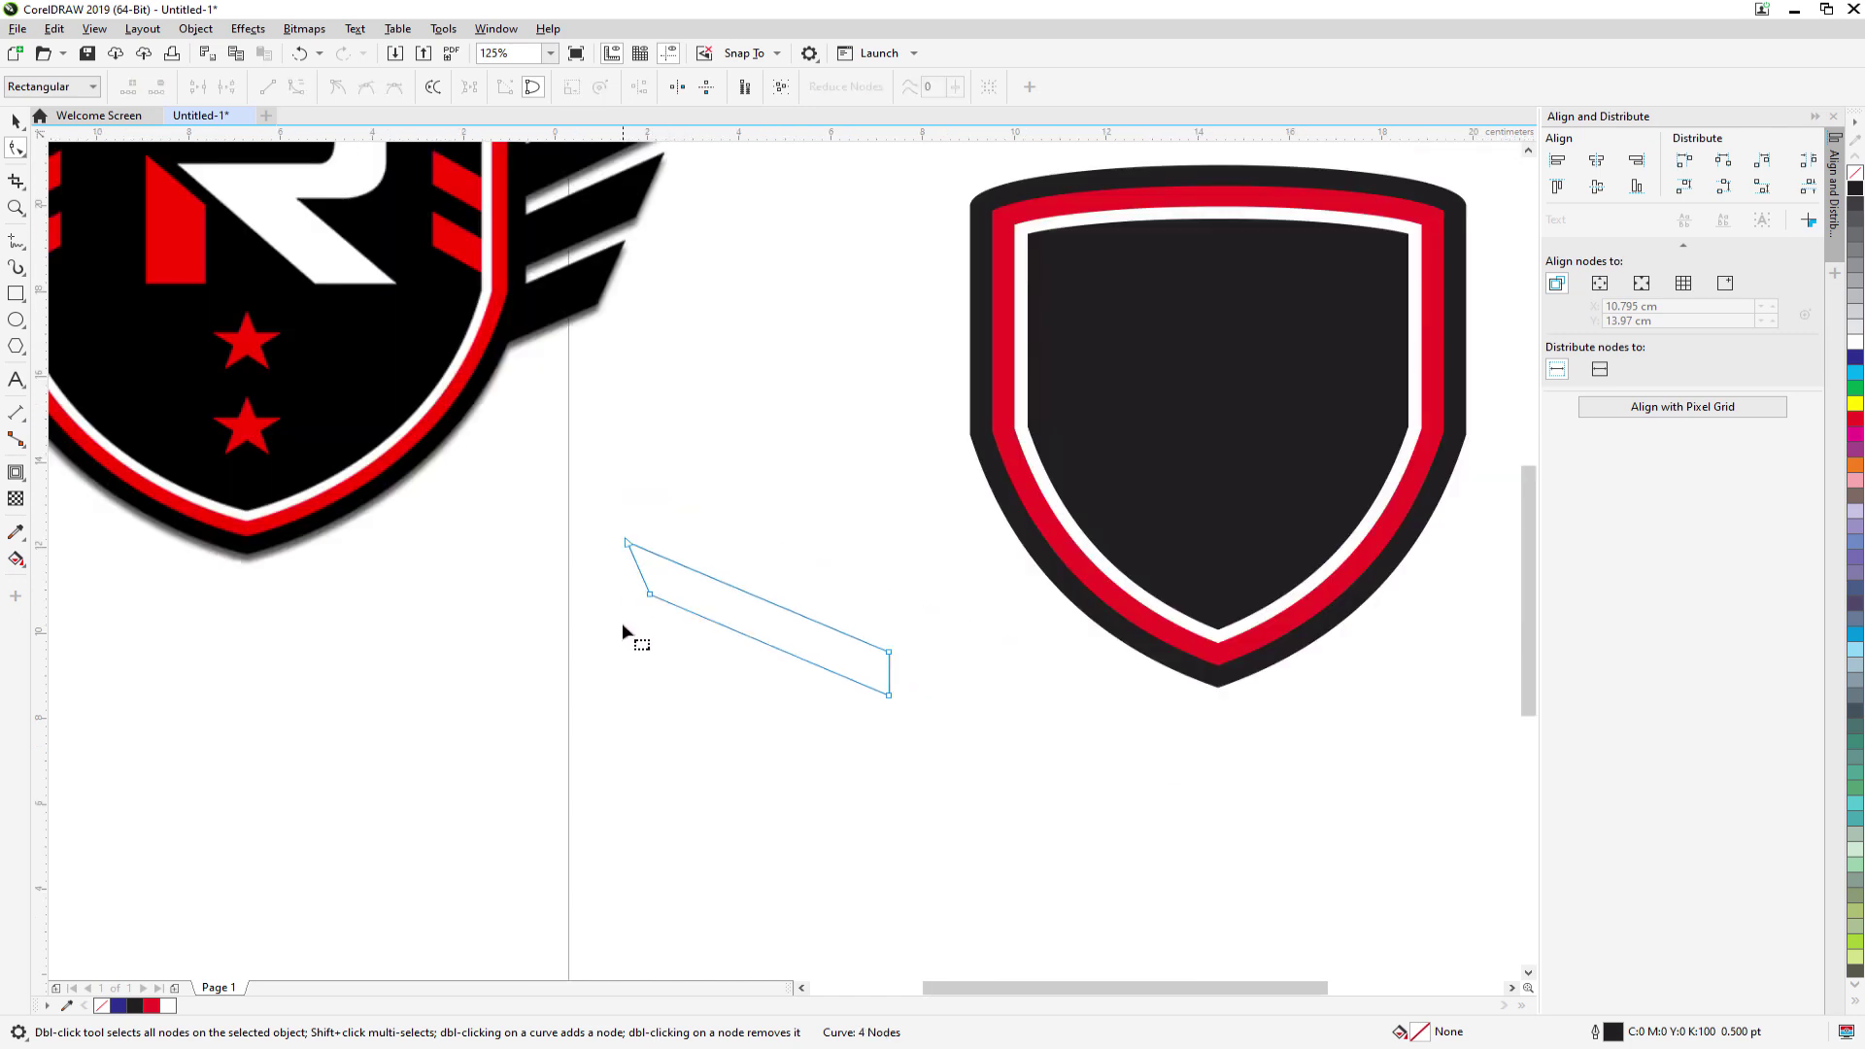
click(16, 120)
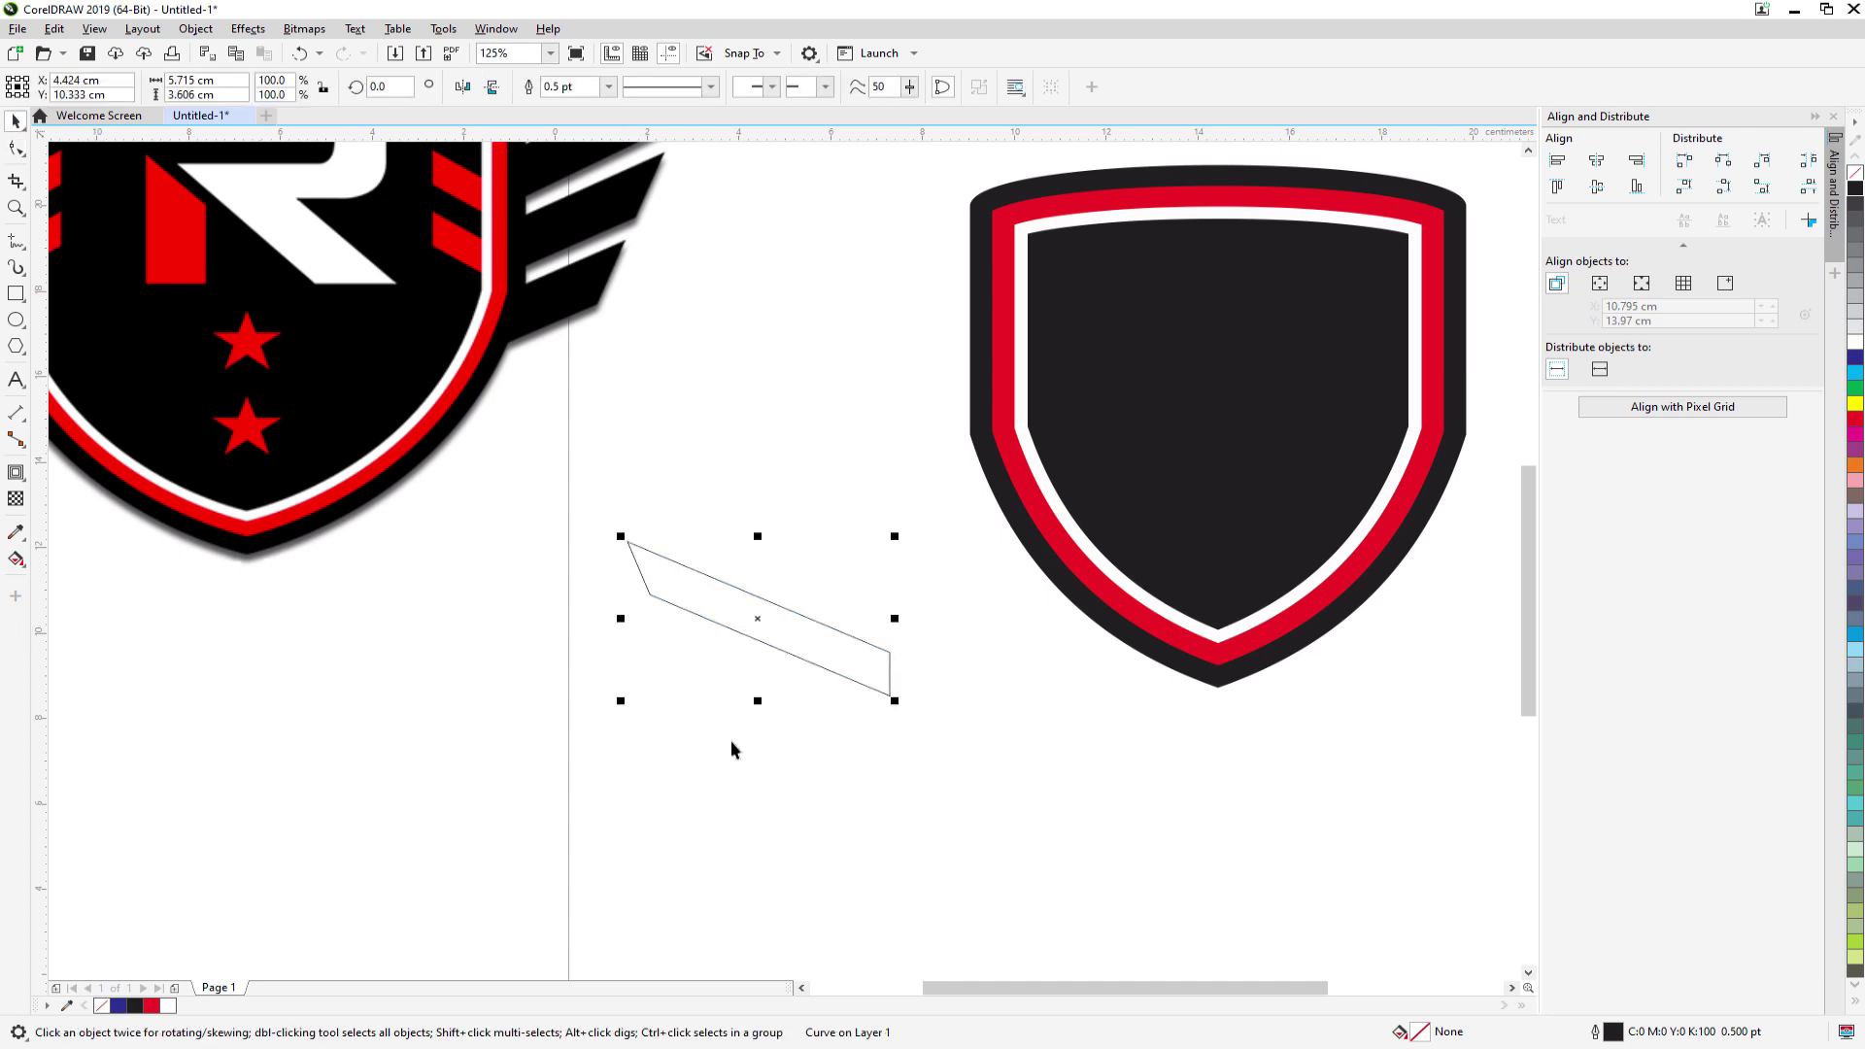
scroll(730, 740, down, 2)
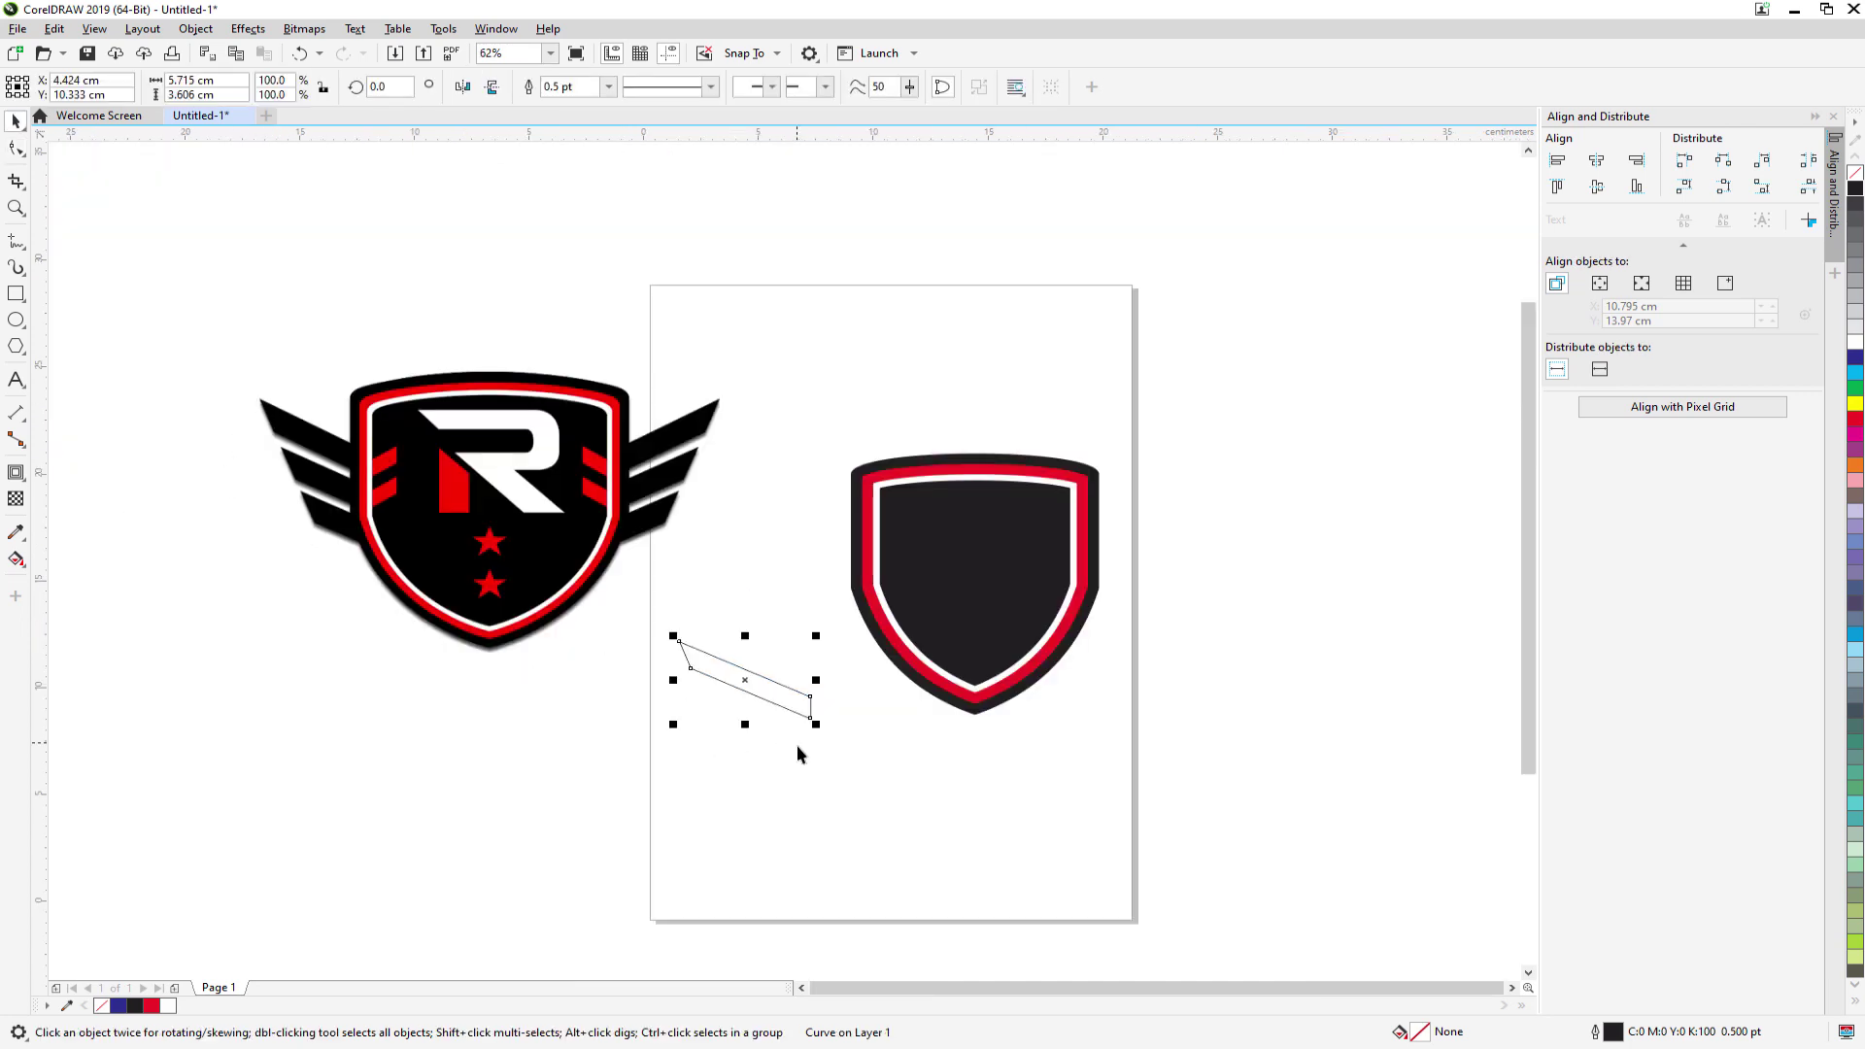
scroll(708, 715, up, 1)
scroll(720, 696, down, 1)
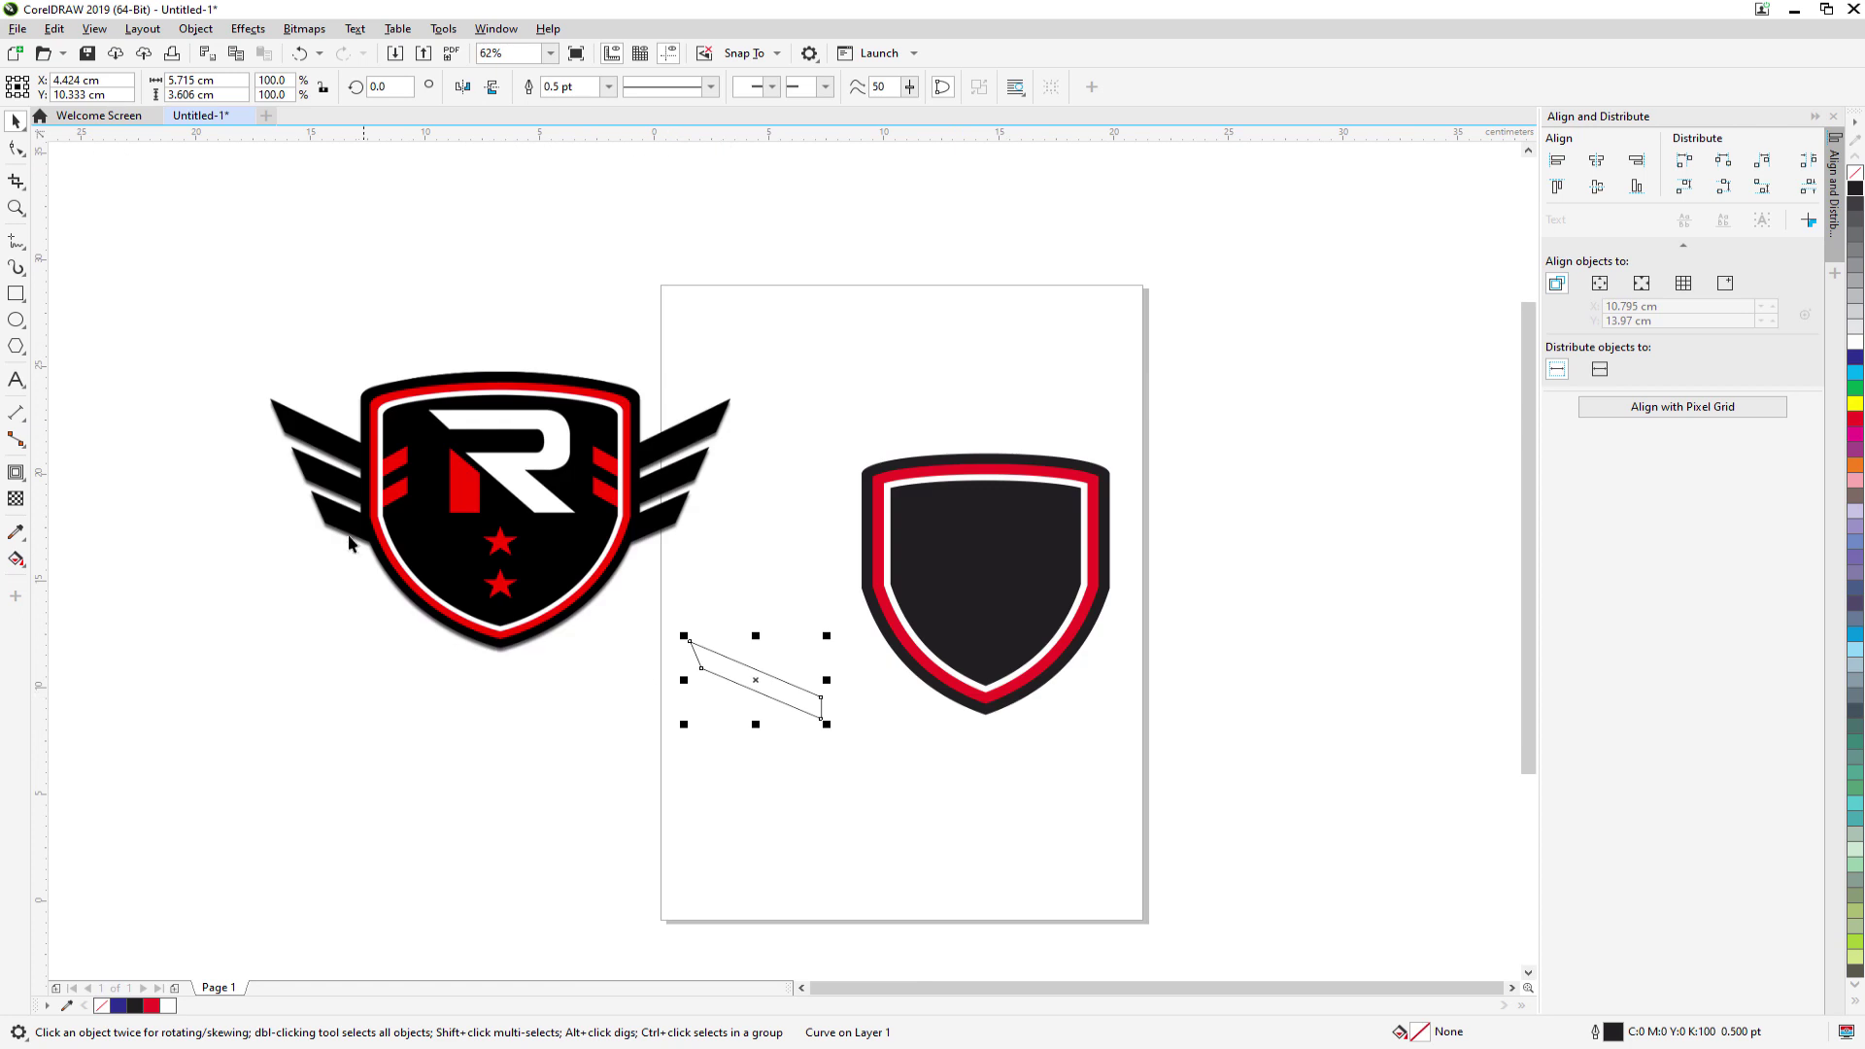
- Move the feather outline's upper-left tip node slightly outward to lengthen the point
scroll(266, 443, up, 1)
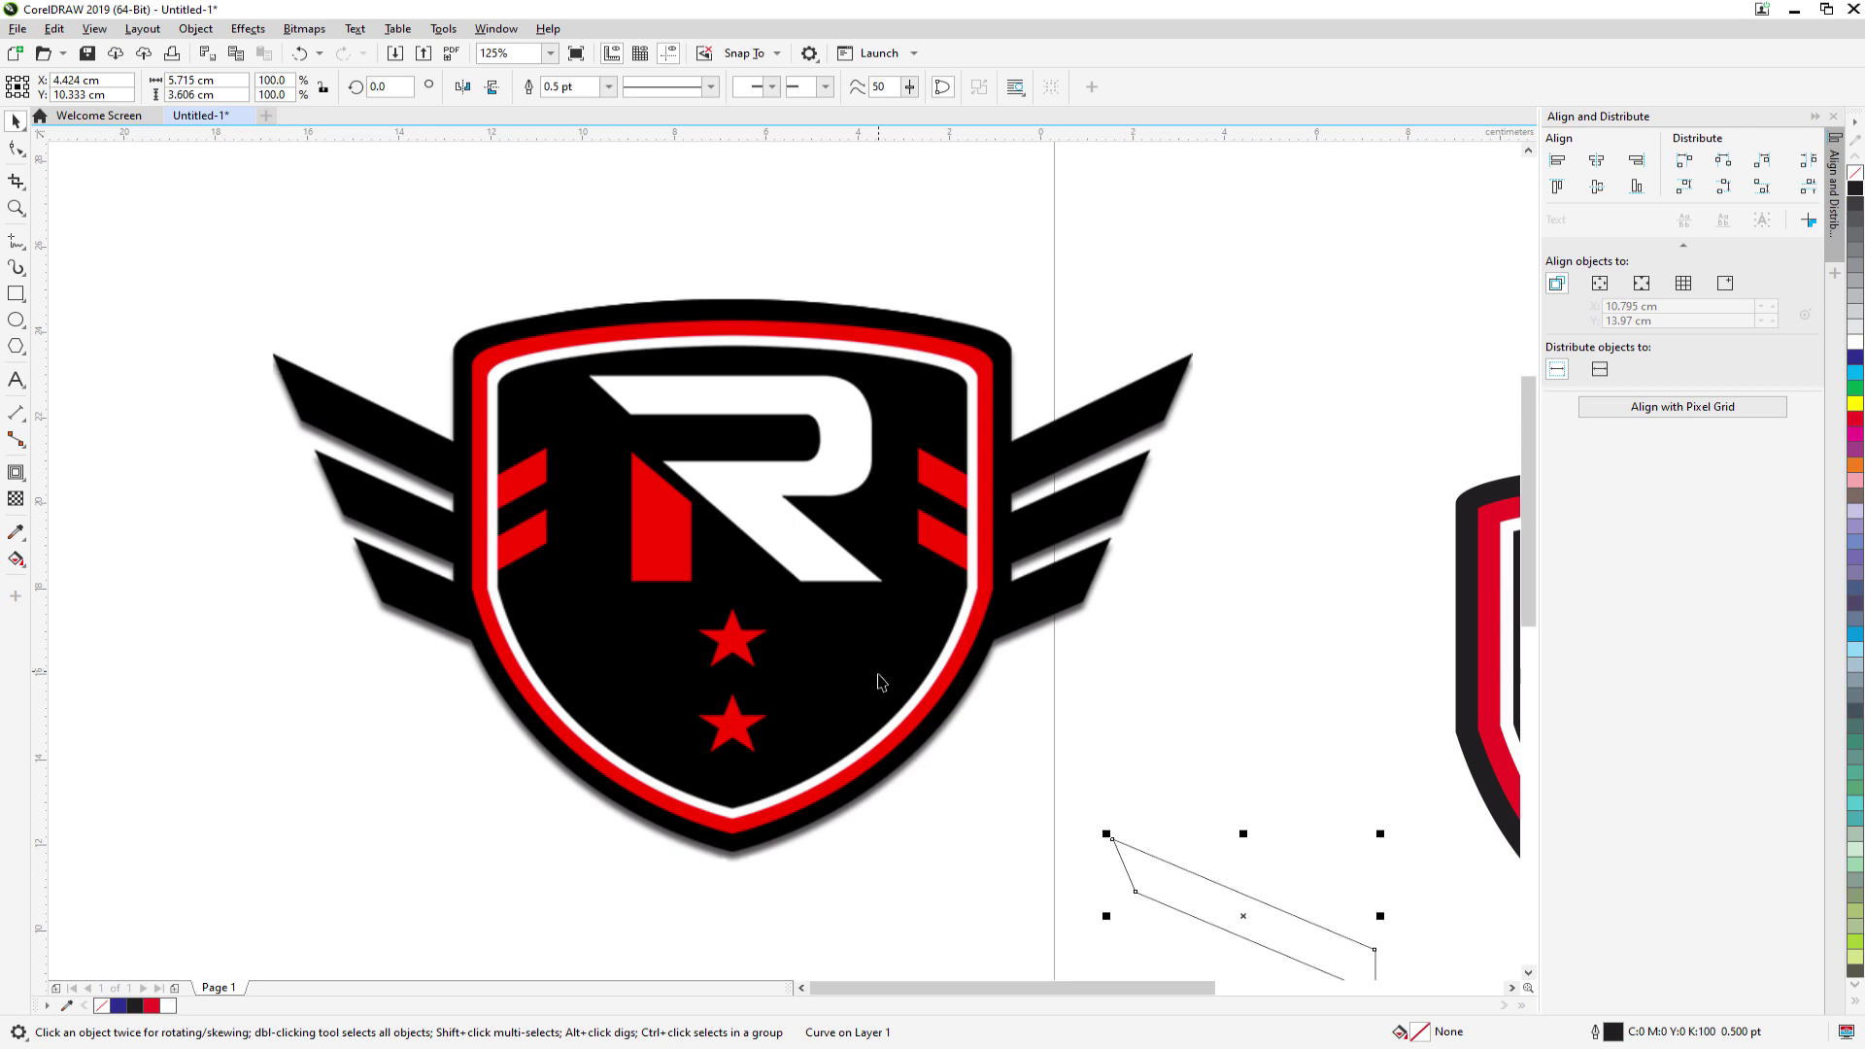
scroll(1070, 813, down, 1)
scroll(1228, 895, up, 2)
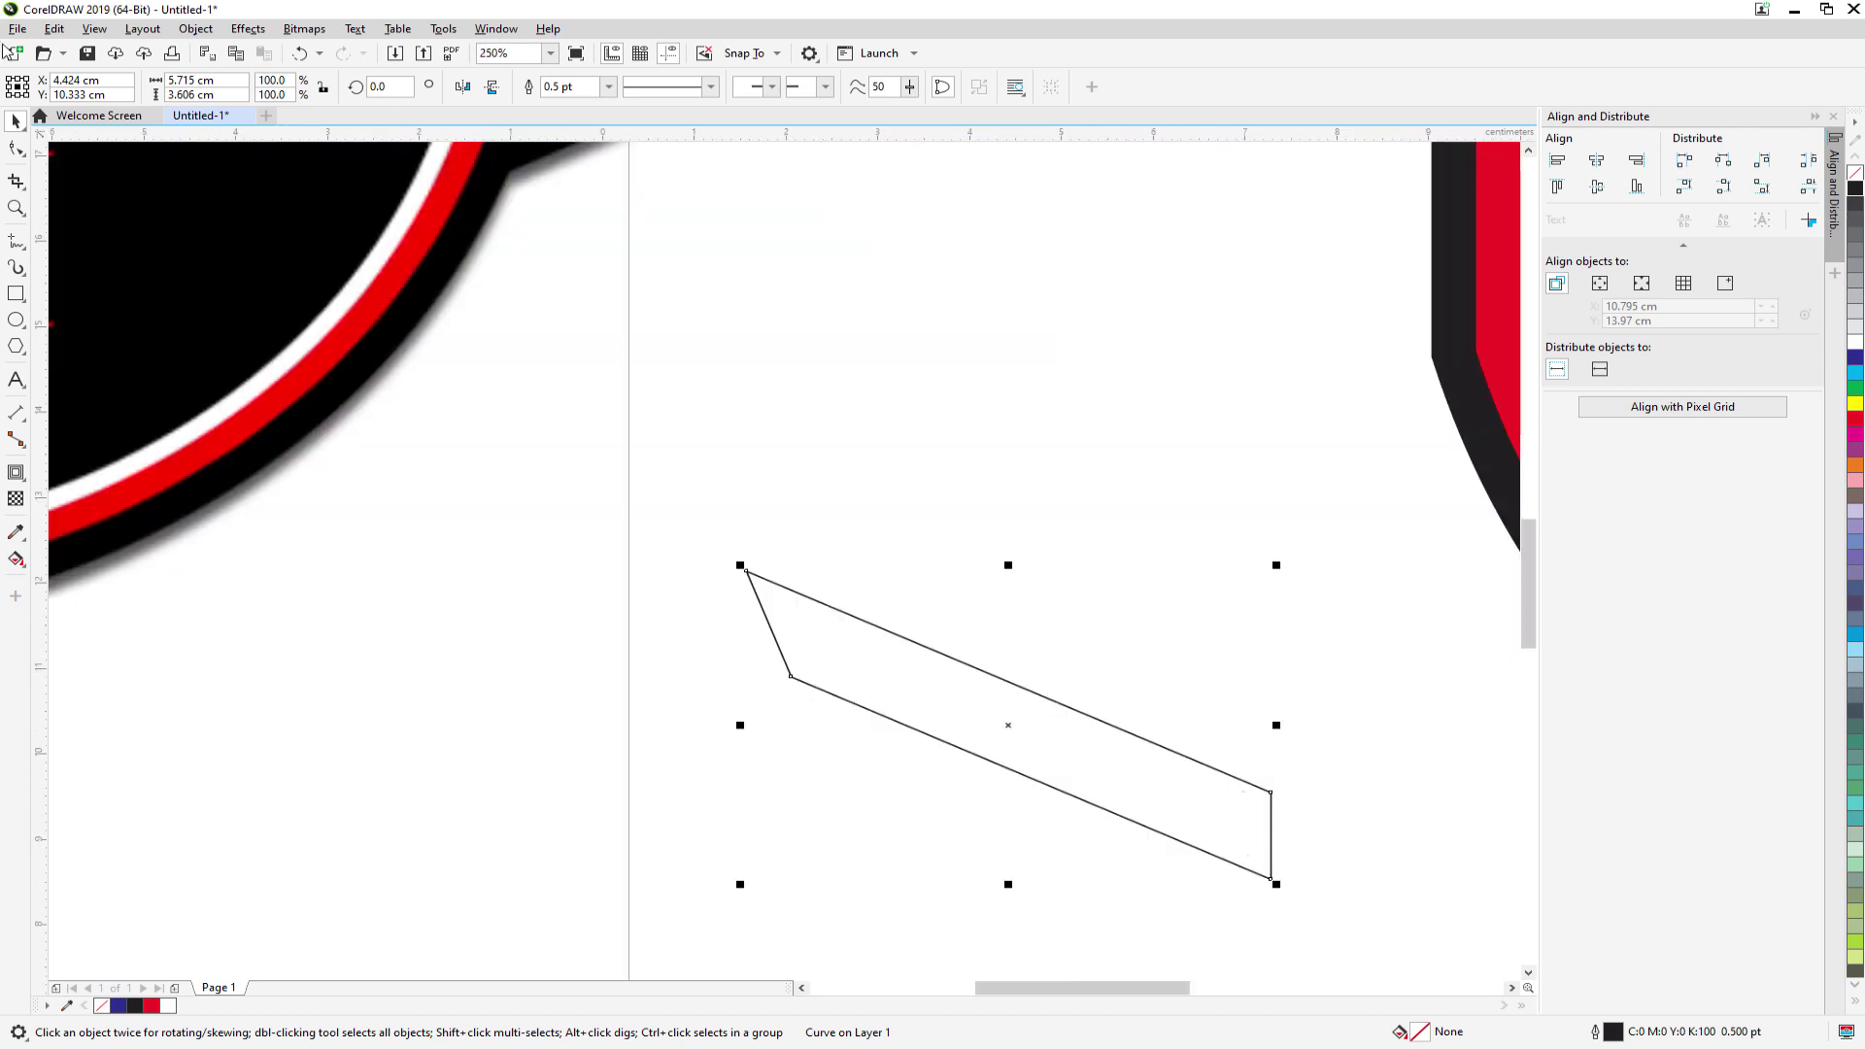
click(16, 147)
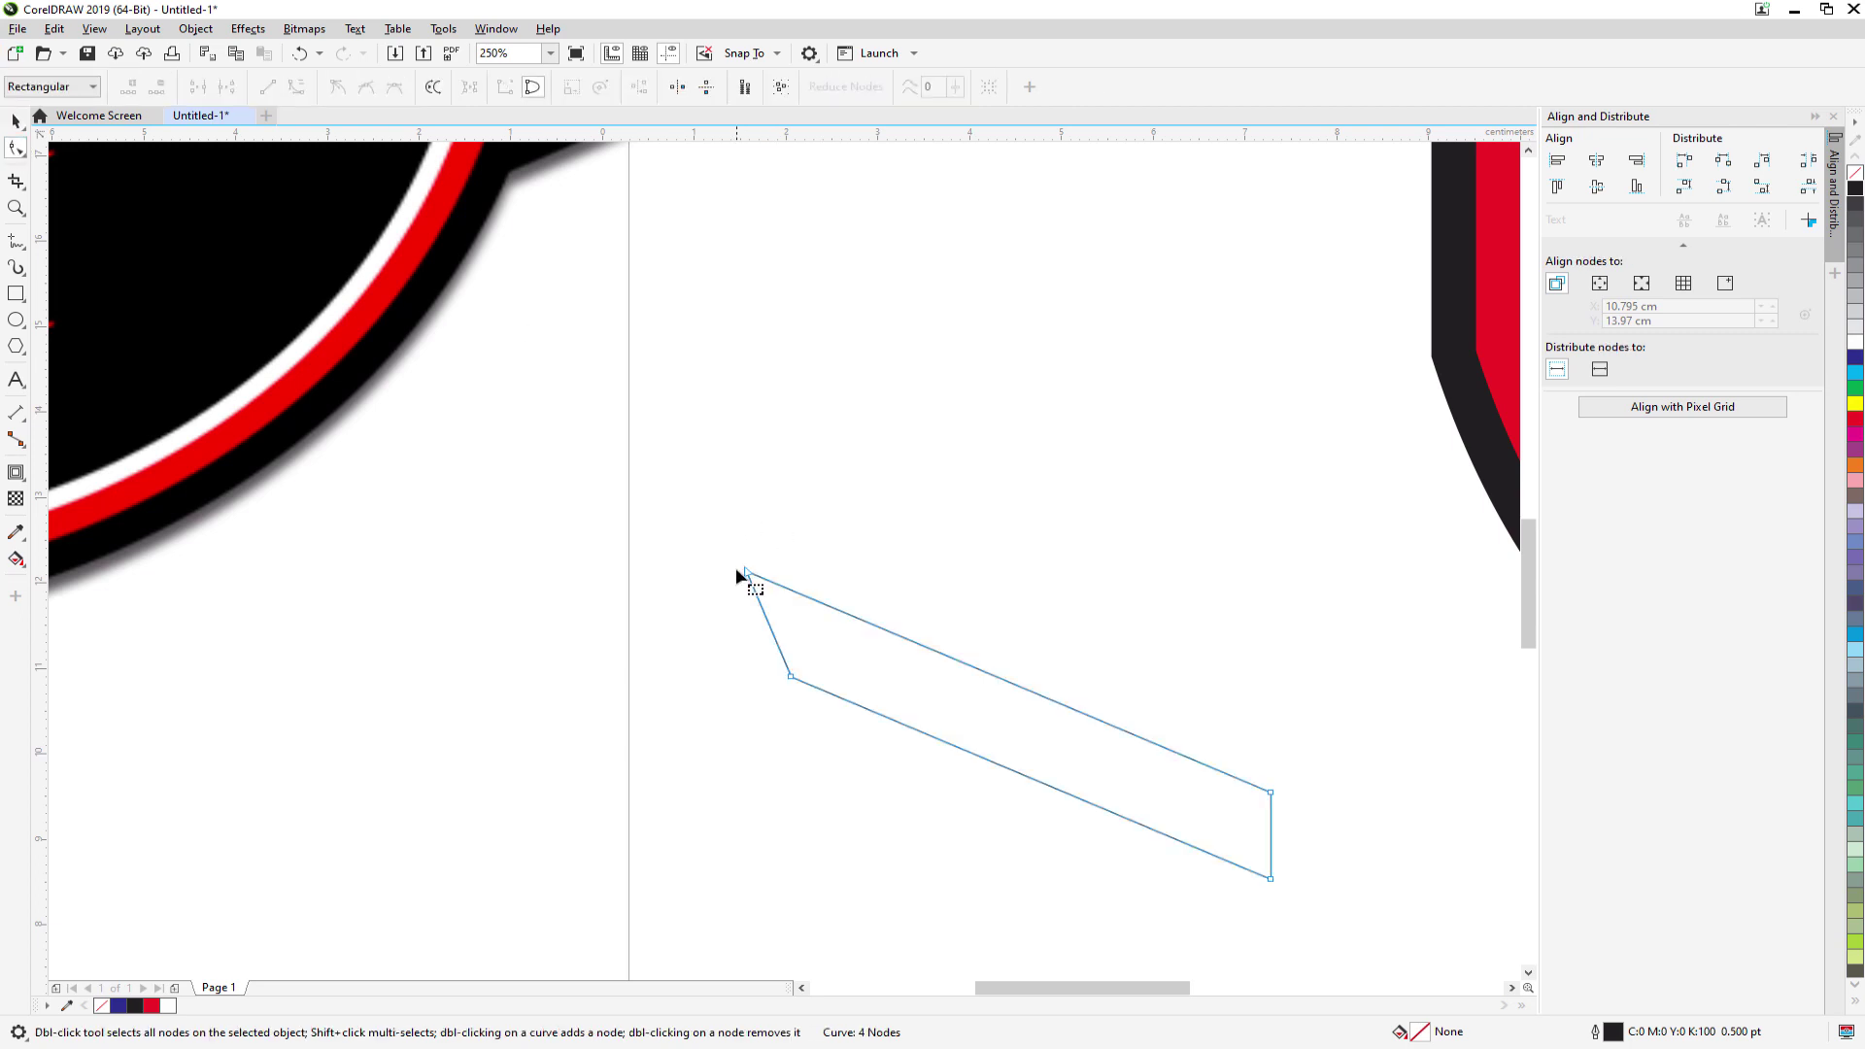
drag(744, 570, 730, 551)
scroll(666, 656, down, 3)
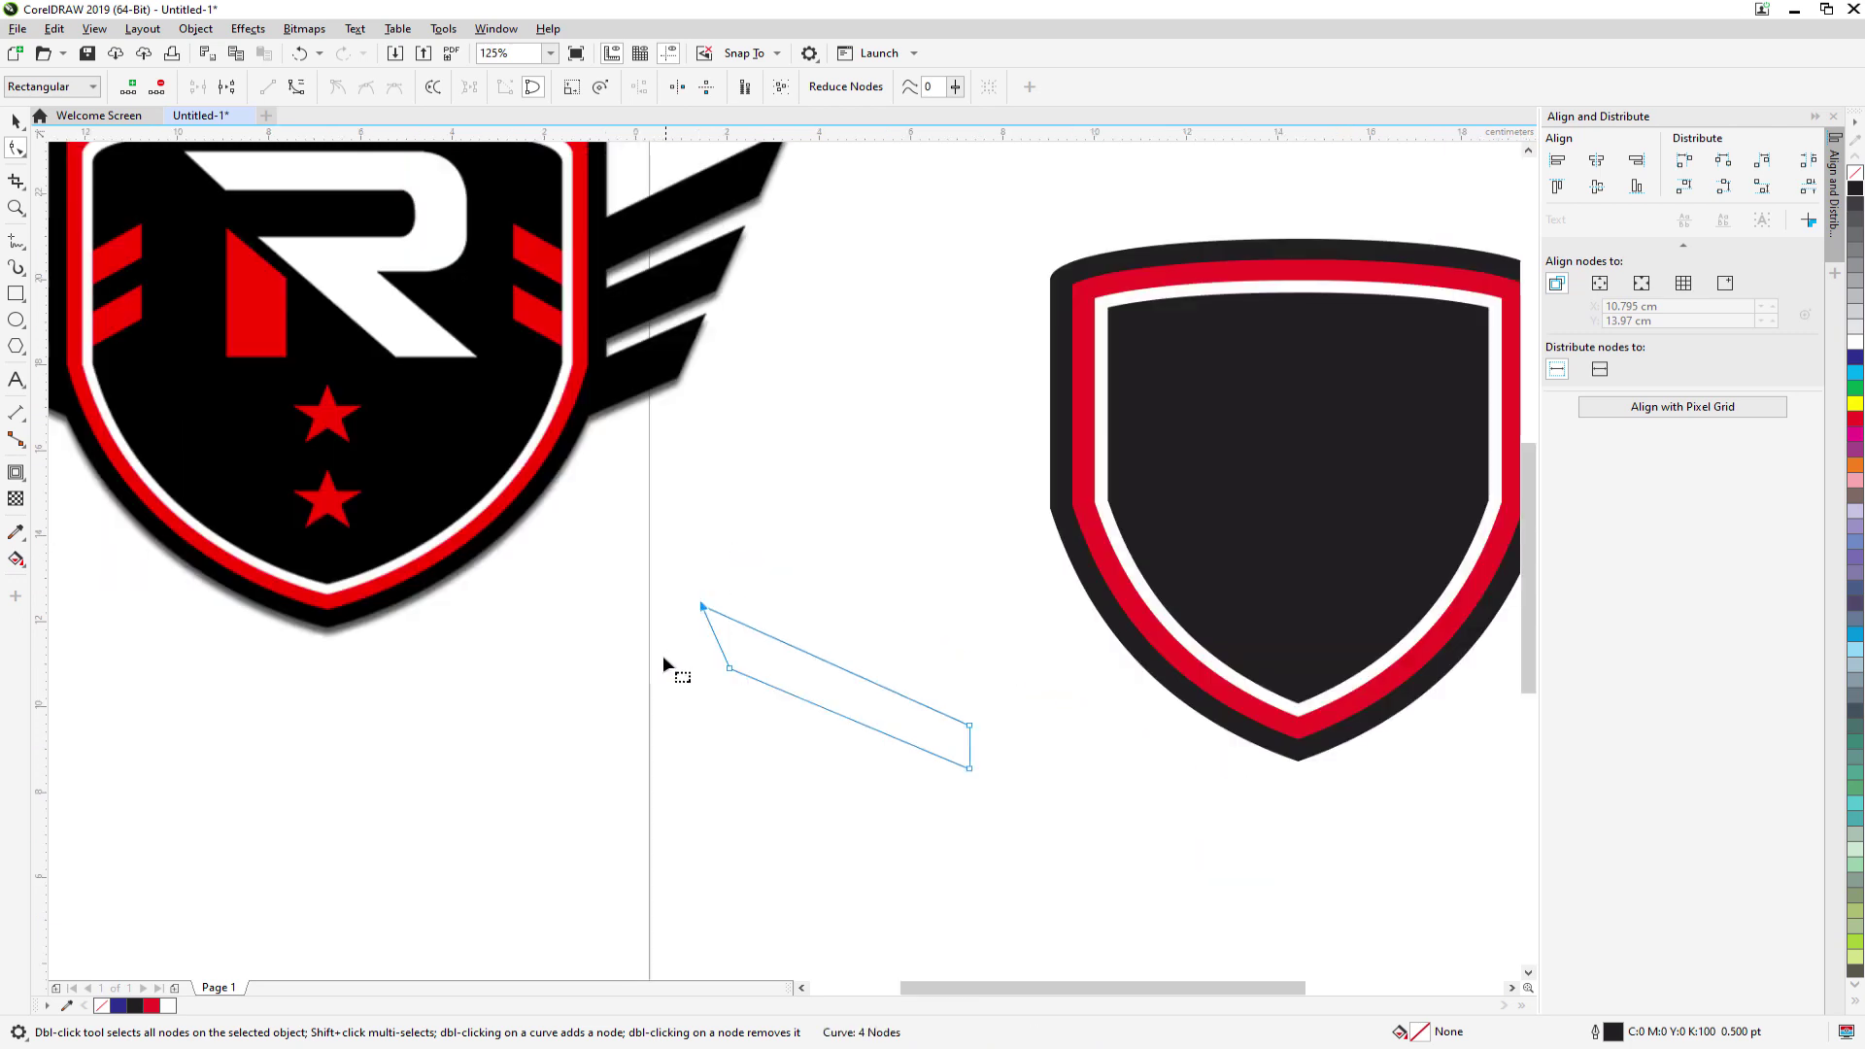
- Reposition the feather between the reference logo and the new shield, and fill it with black
click(16, 120)
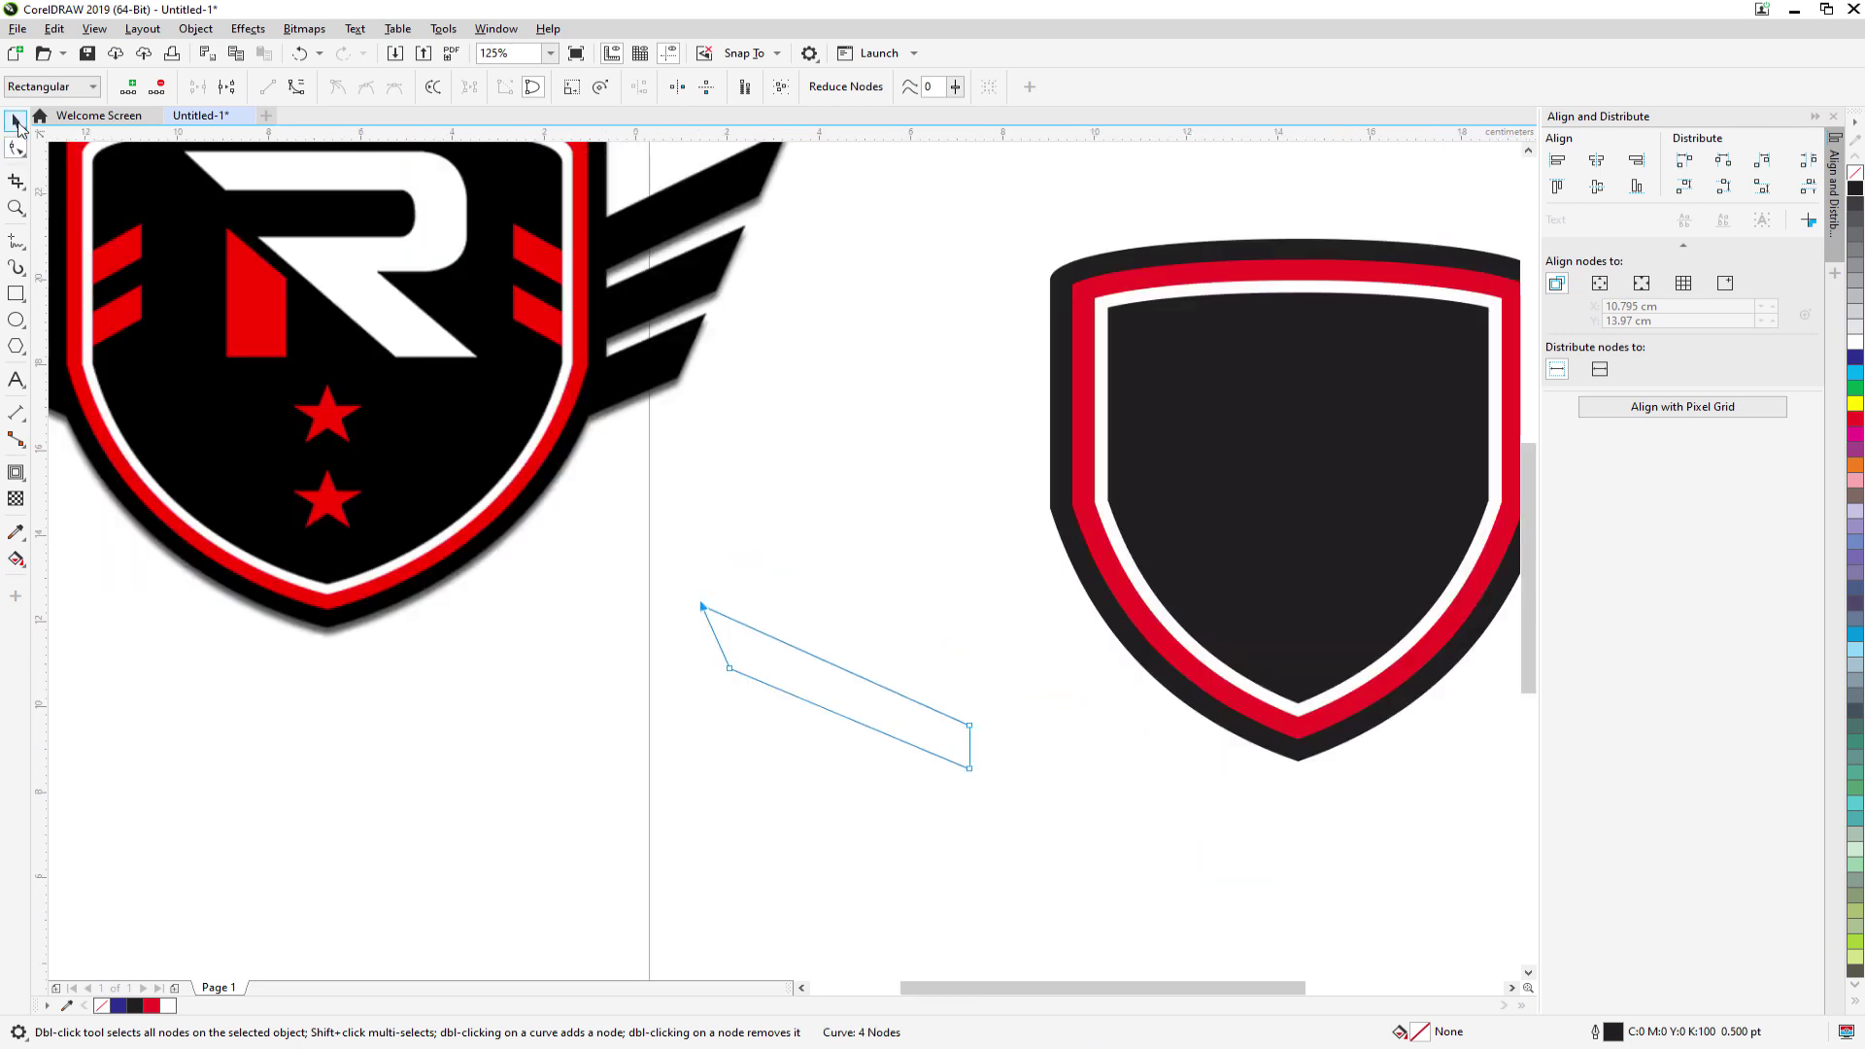
click(876, 720)
drag(926, 698, 1127, 456)
drag(968, 438, 802, 648)
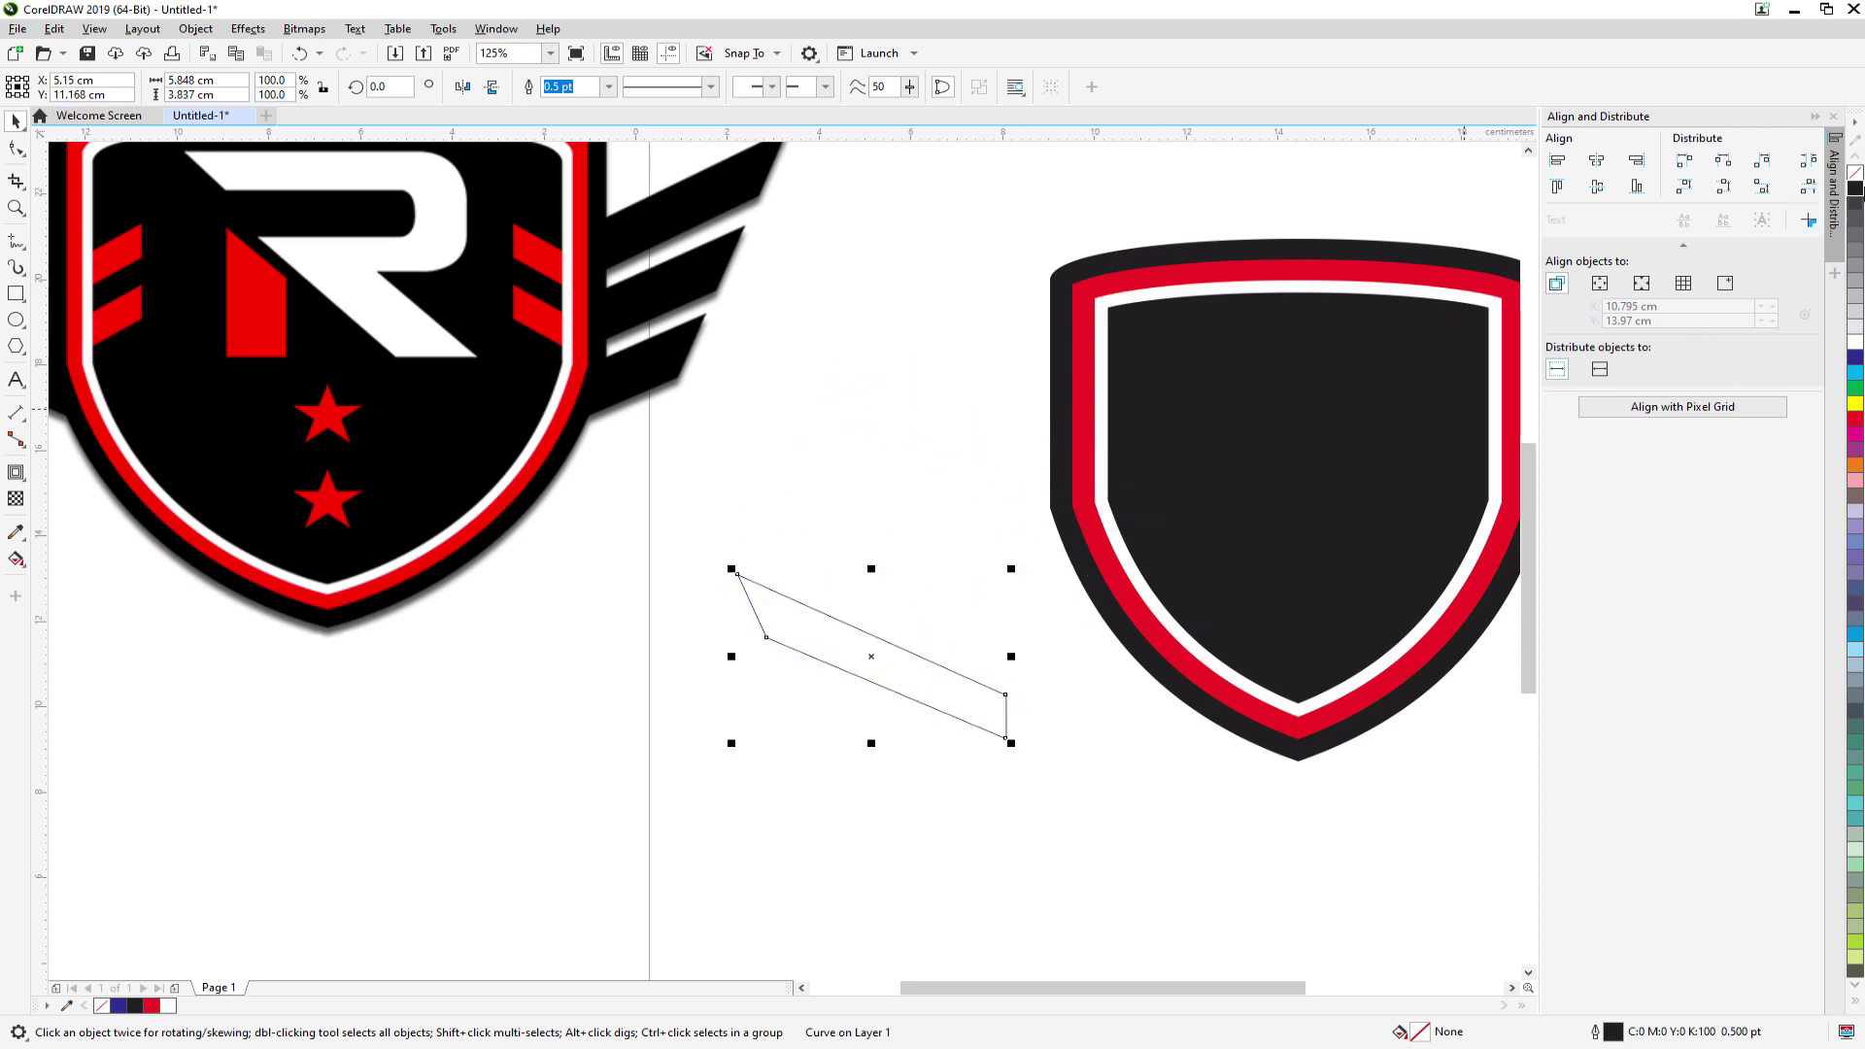
click(1855, 187)
scroll(911, 798, down, 3)
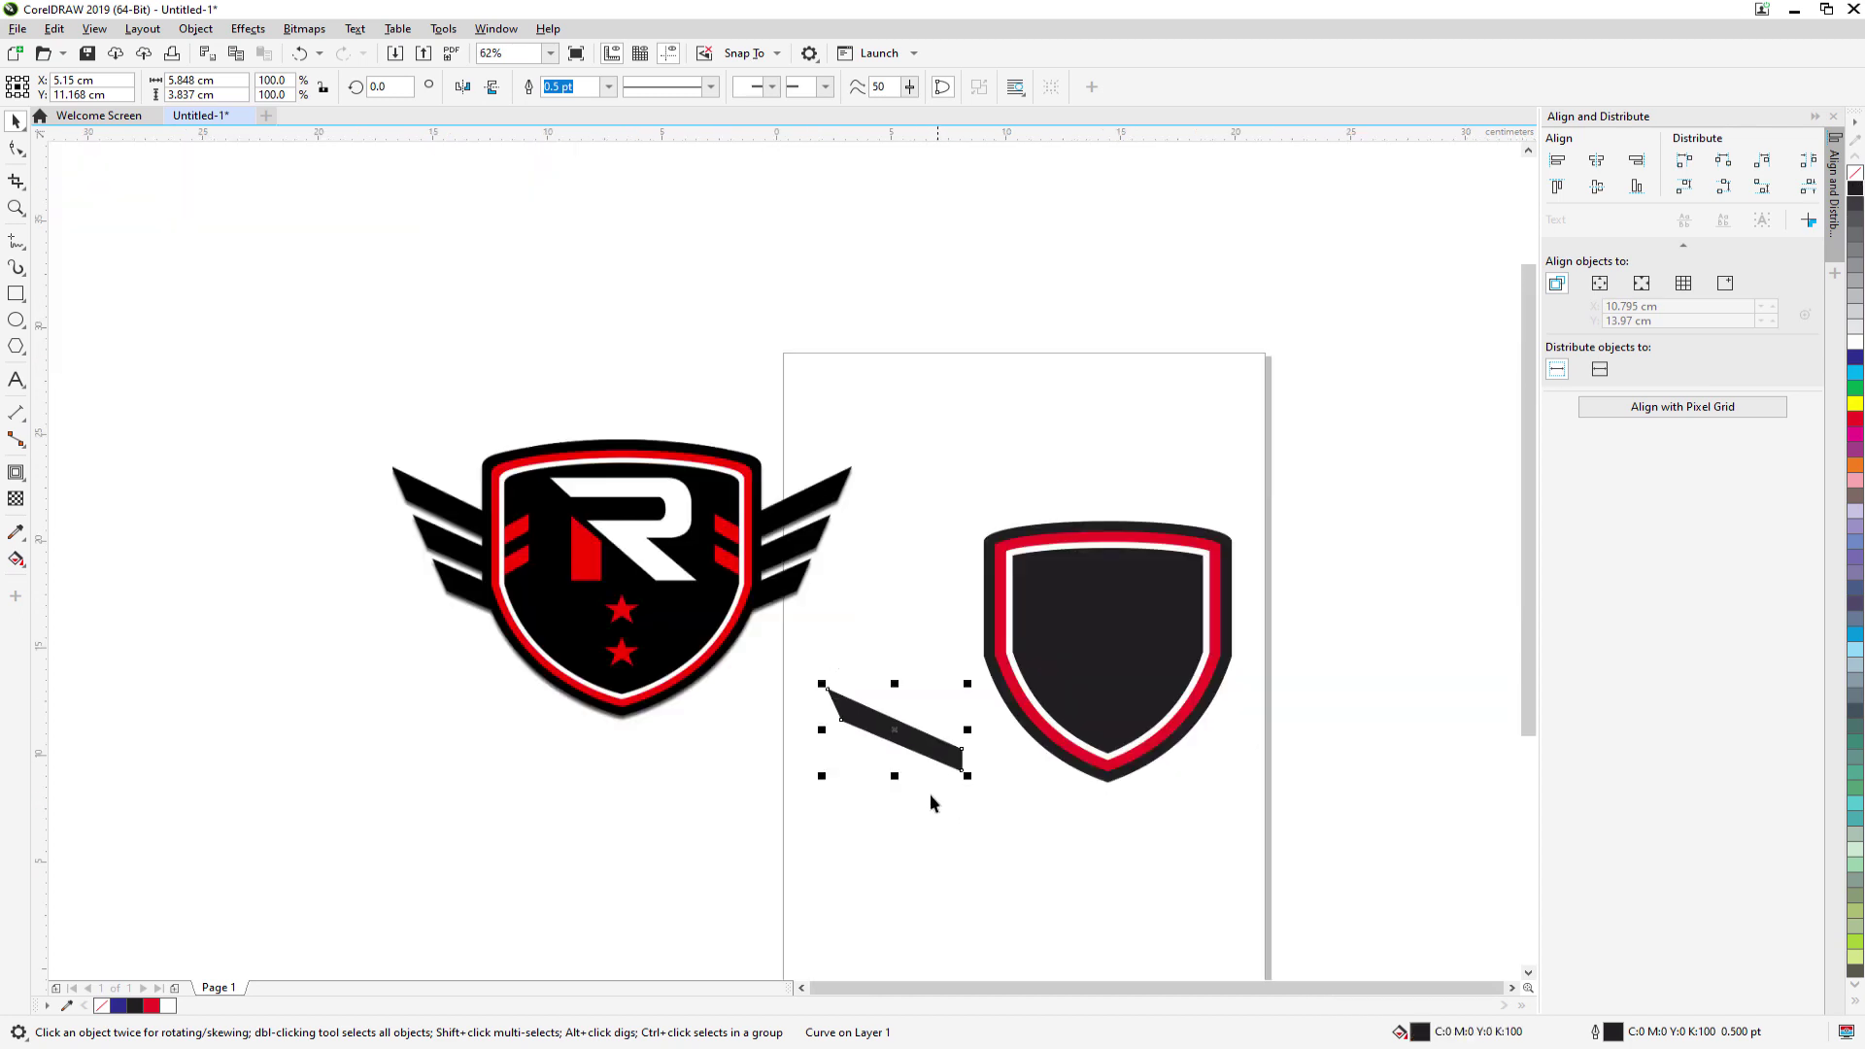
- Place a copy of the black feather just below and slightly right of the first, comparing with the reference wing
scroll(930, 794, up, 3)
drag(964, 707, 1000, 799)
scroll(1001, 801, down, 2)
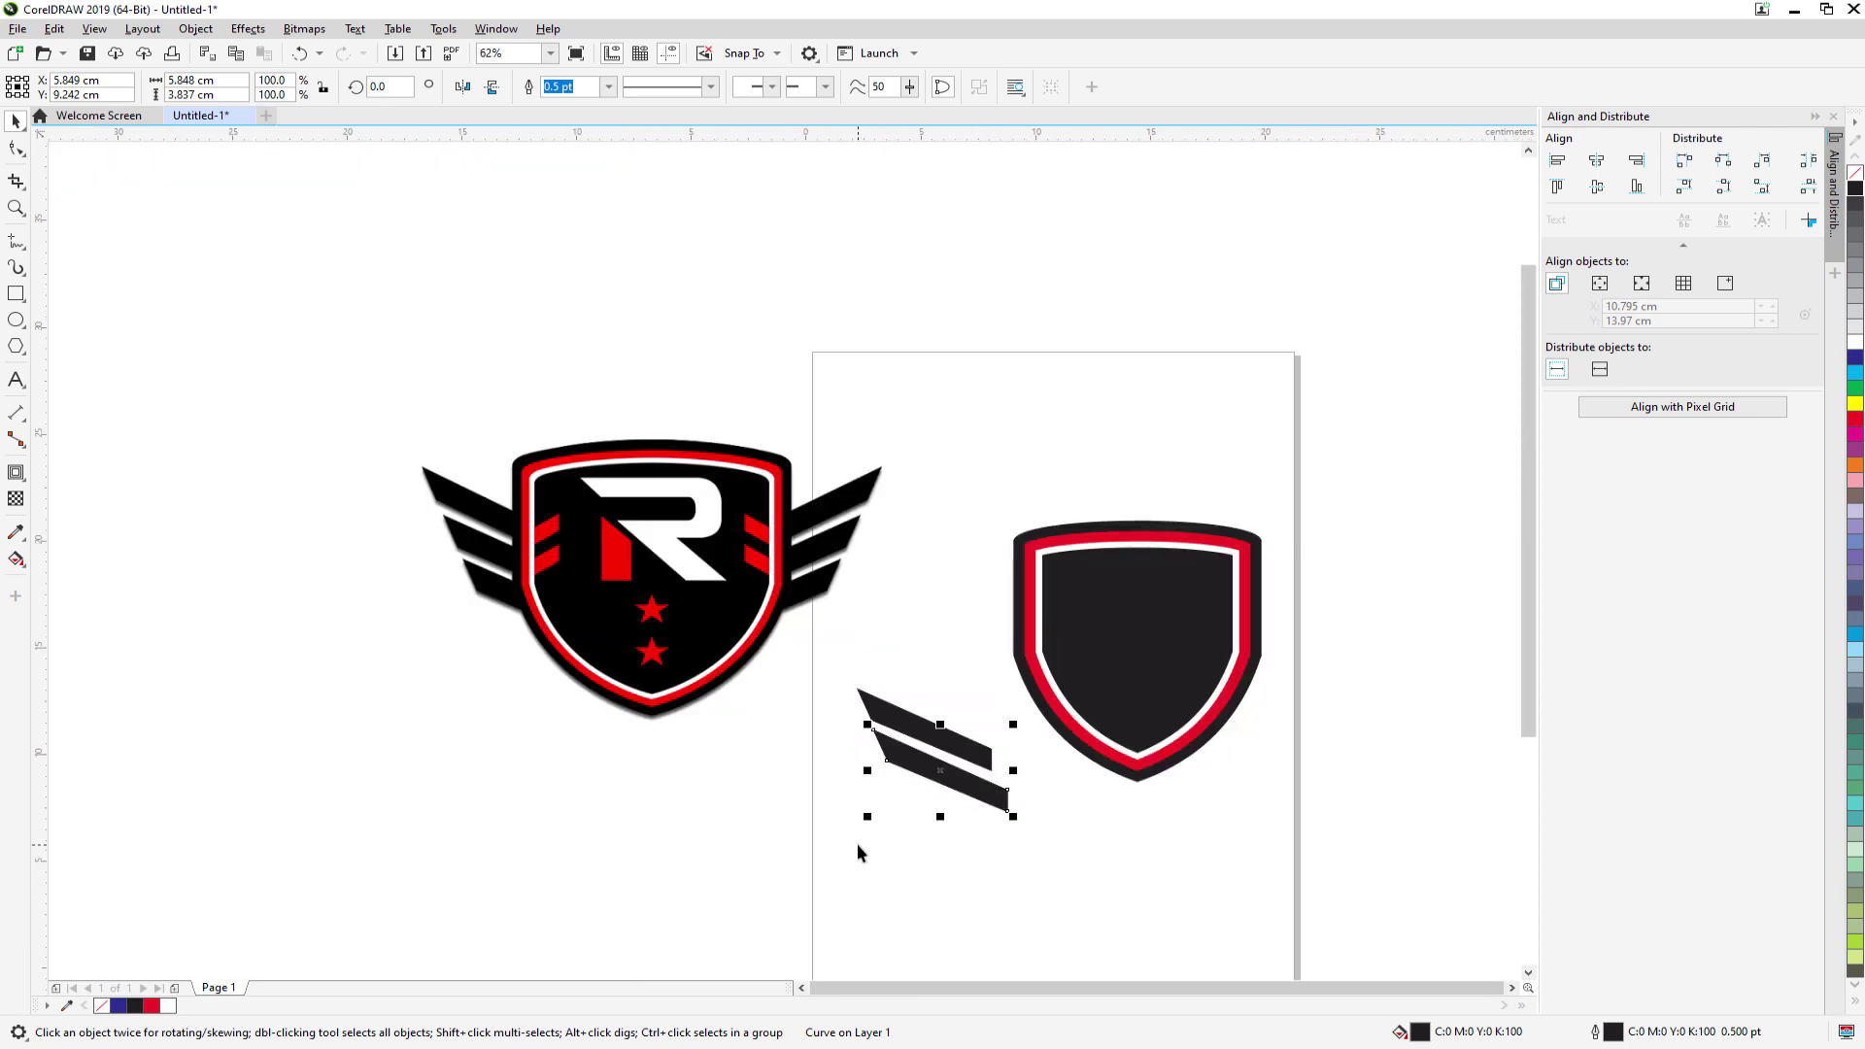
scroll(442, 621, up, 4)
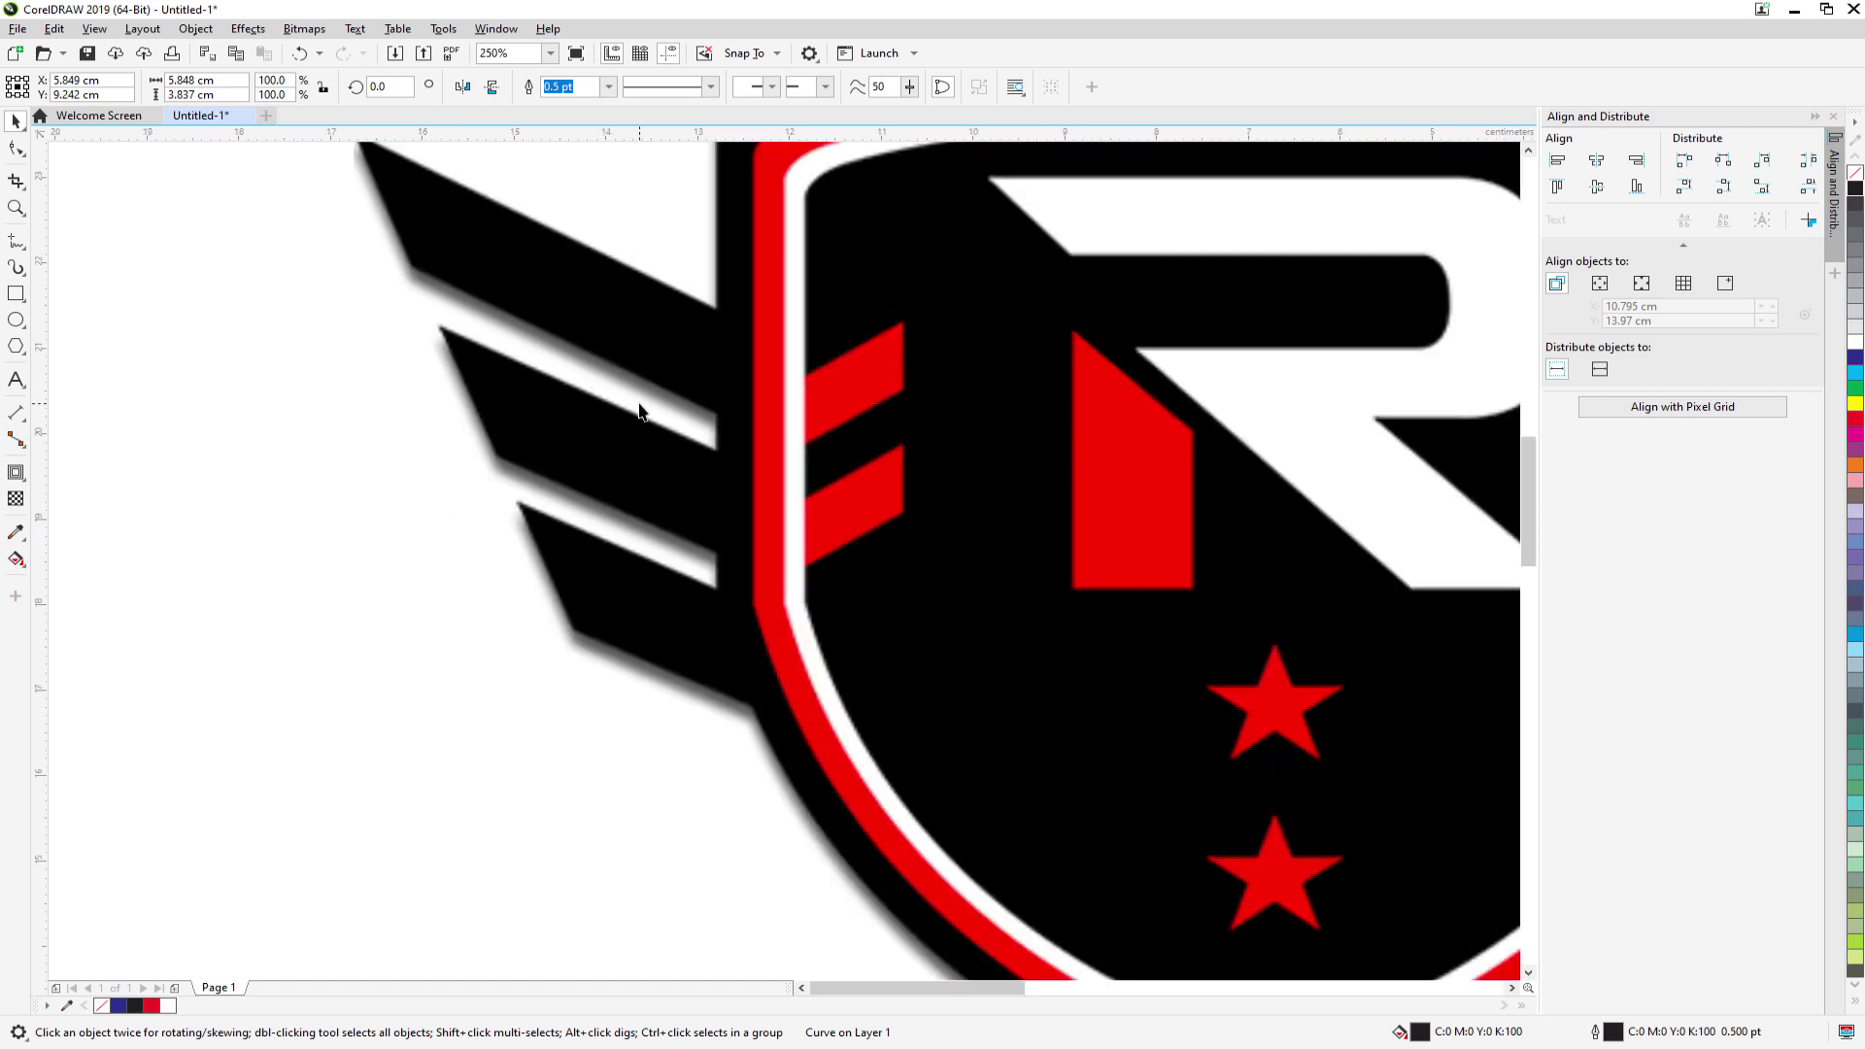
scroll(428, 322, down, 4)
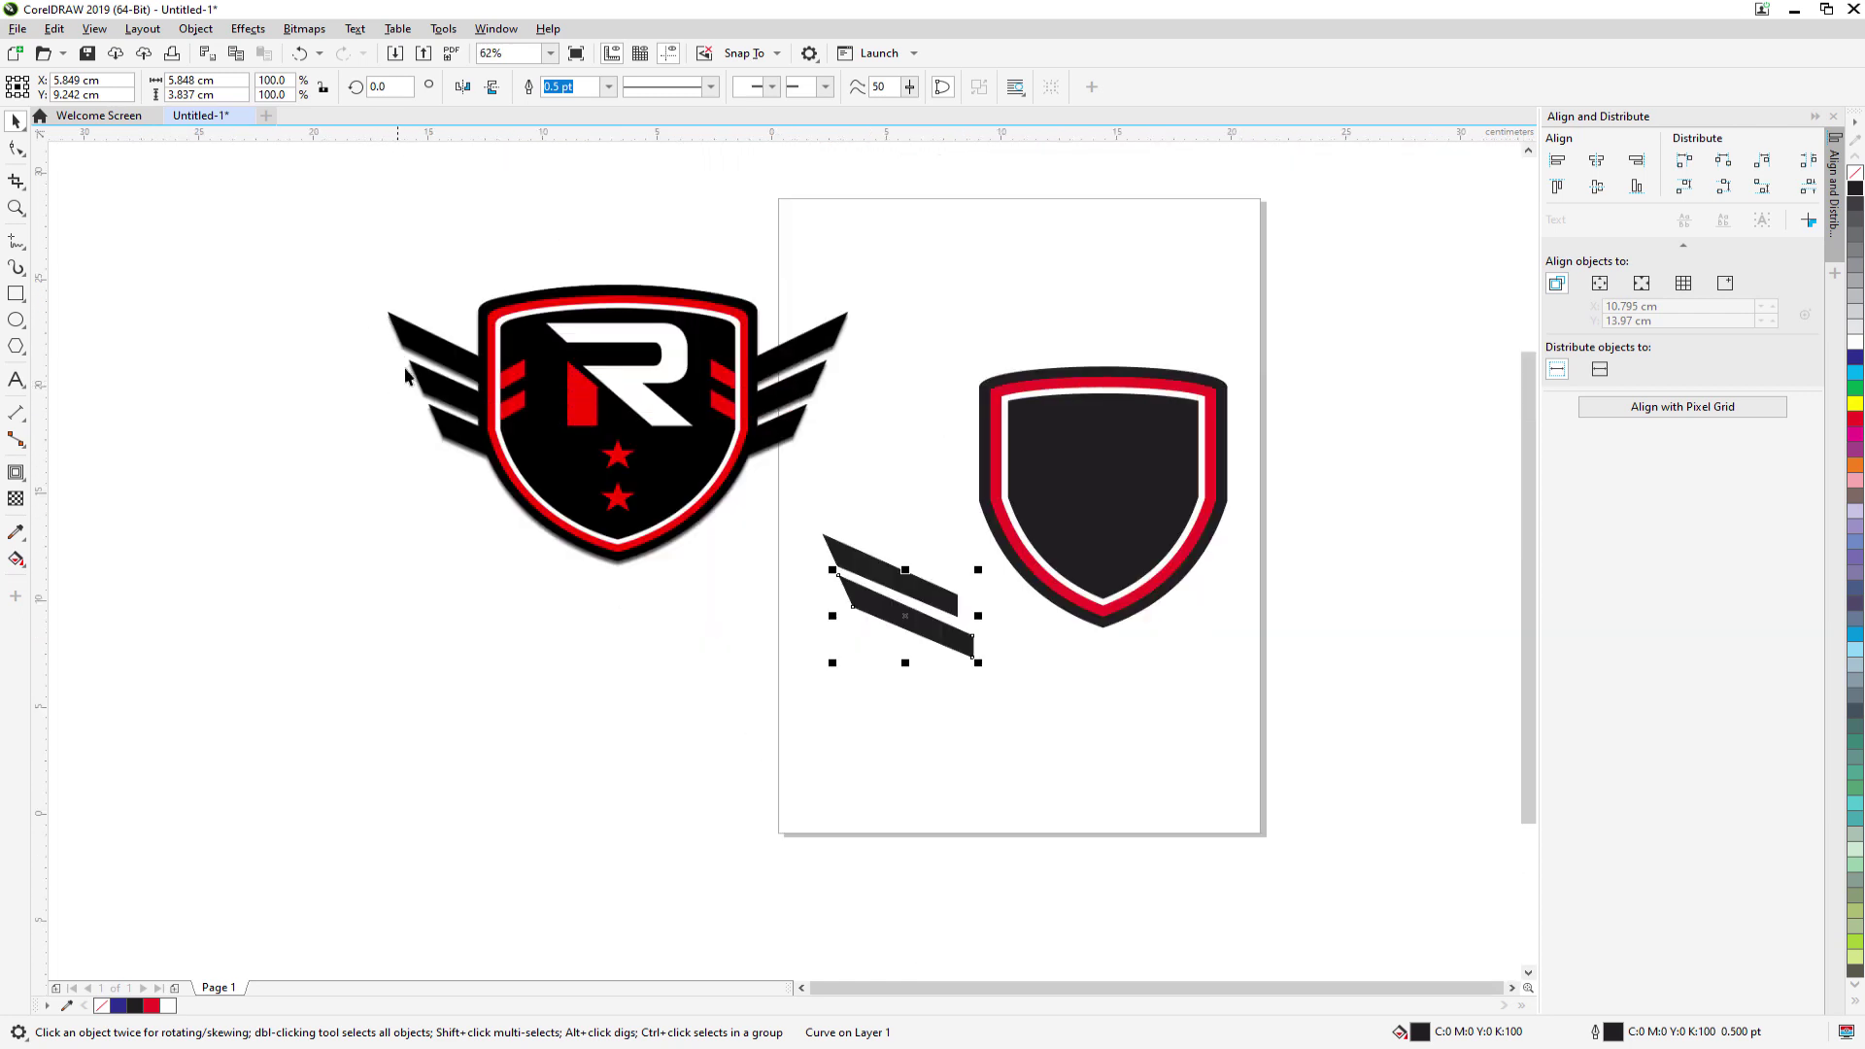
- Delete the lower and upper black feathers beside the new shield
click(907, 719)
click(907, 626)
scroll(884, 645, up, 4)
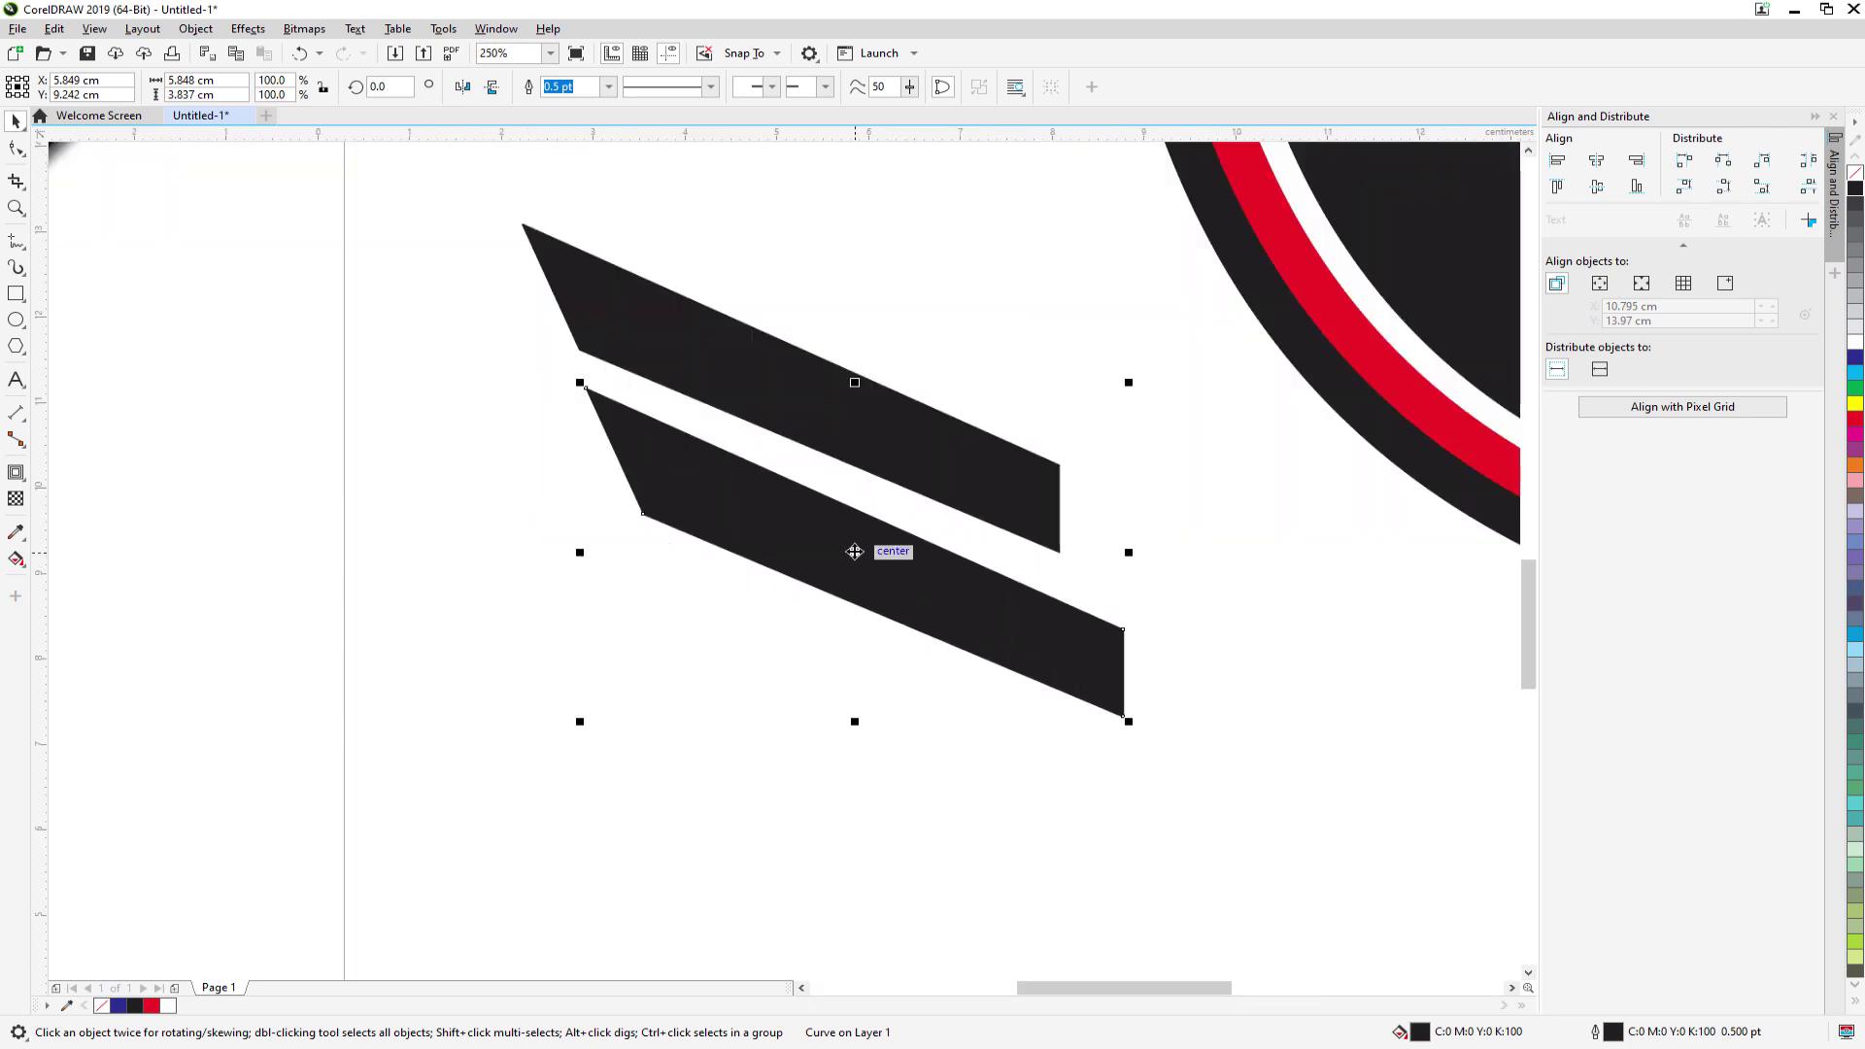
scroll(855, 551, down, 2)
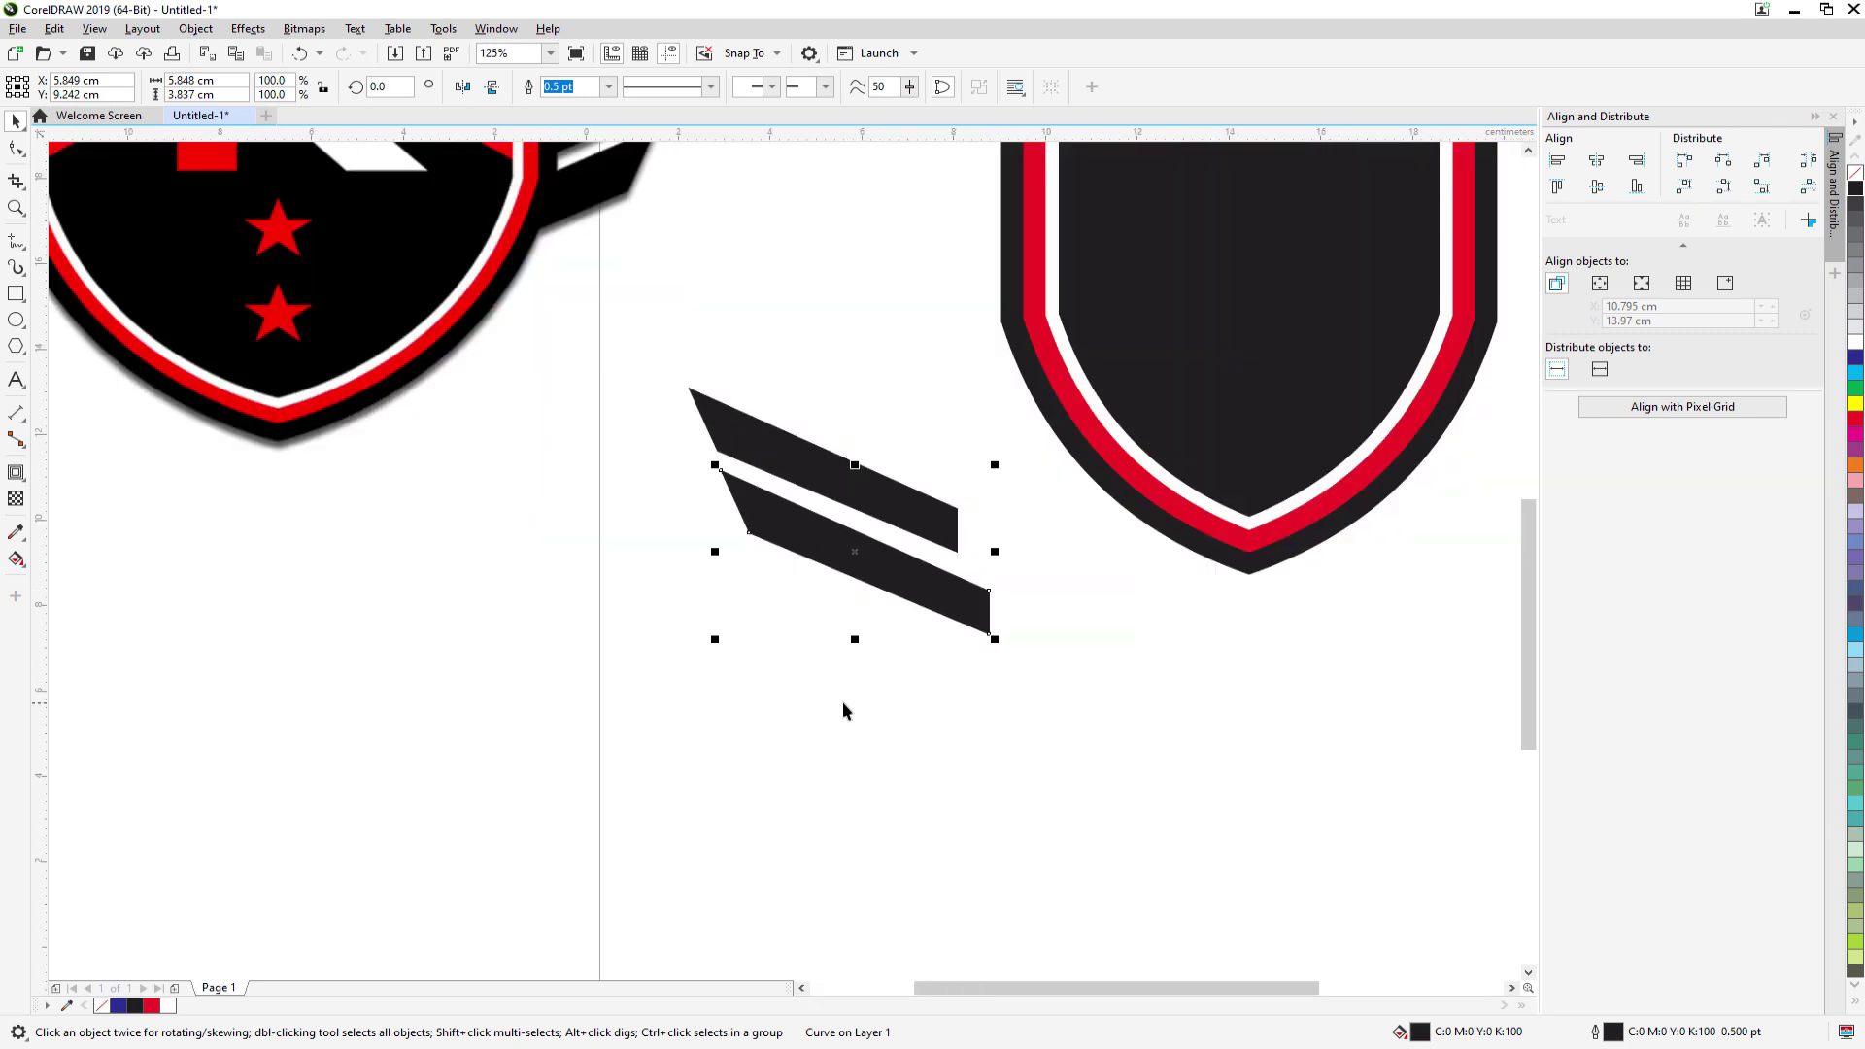
key(Delete)
click(849, 487)
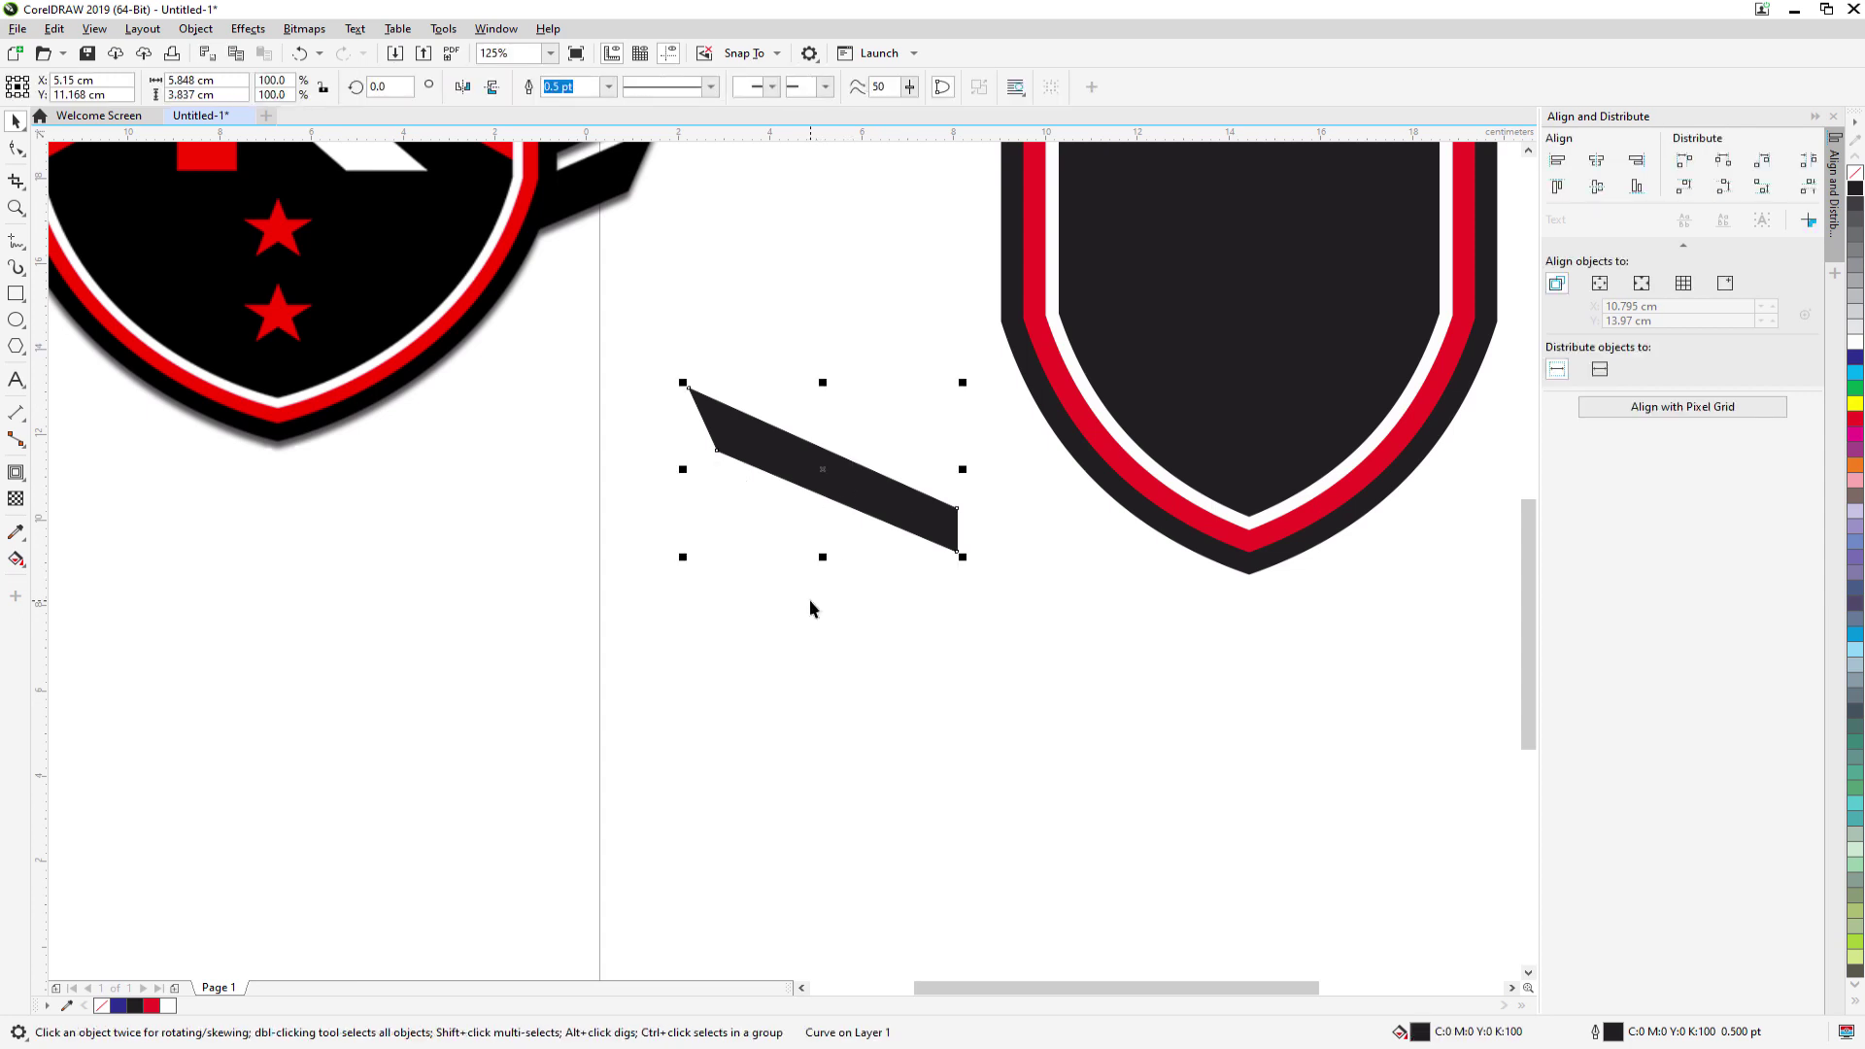
key(Delete)
scroll(853, 641, down, 2)
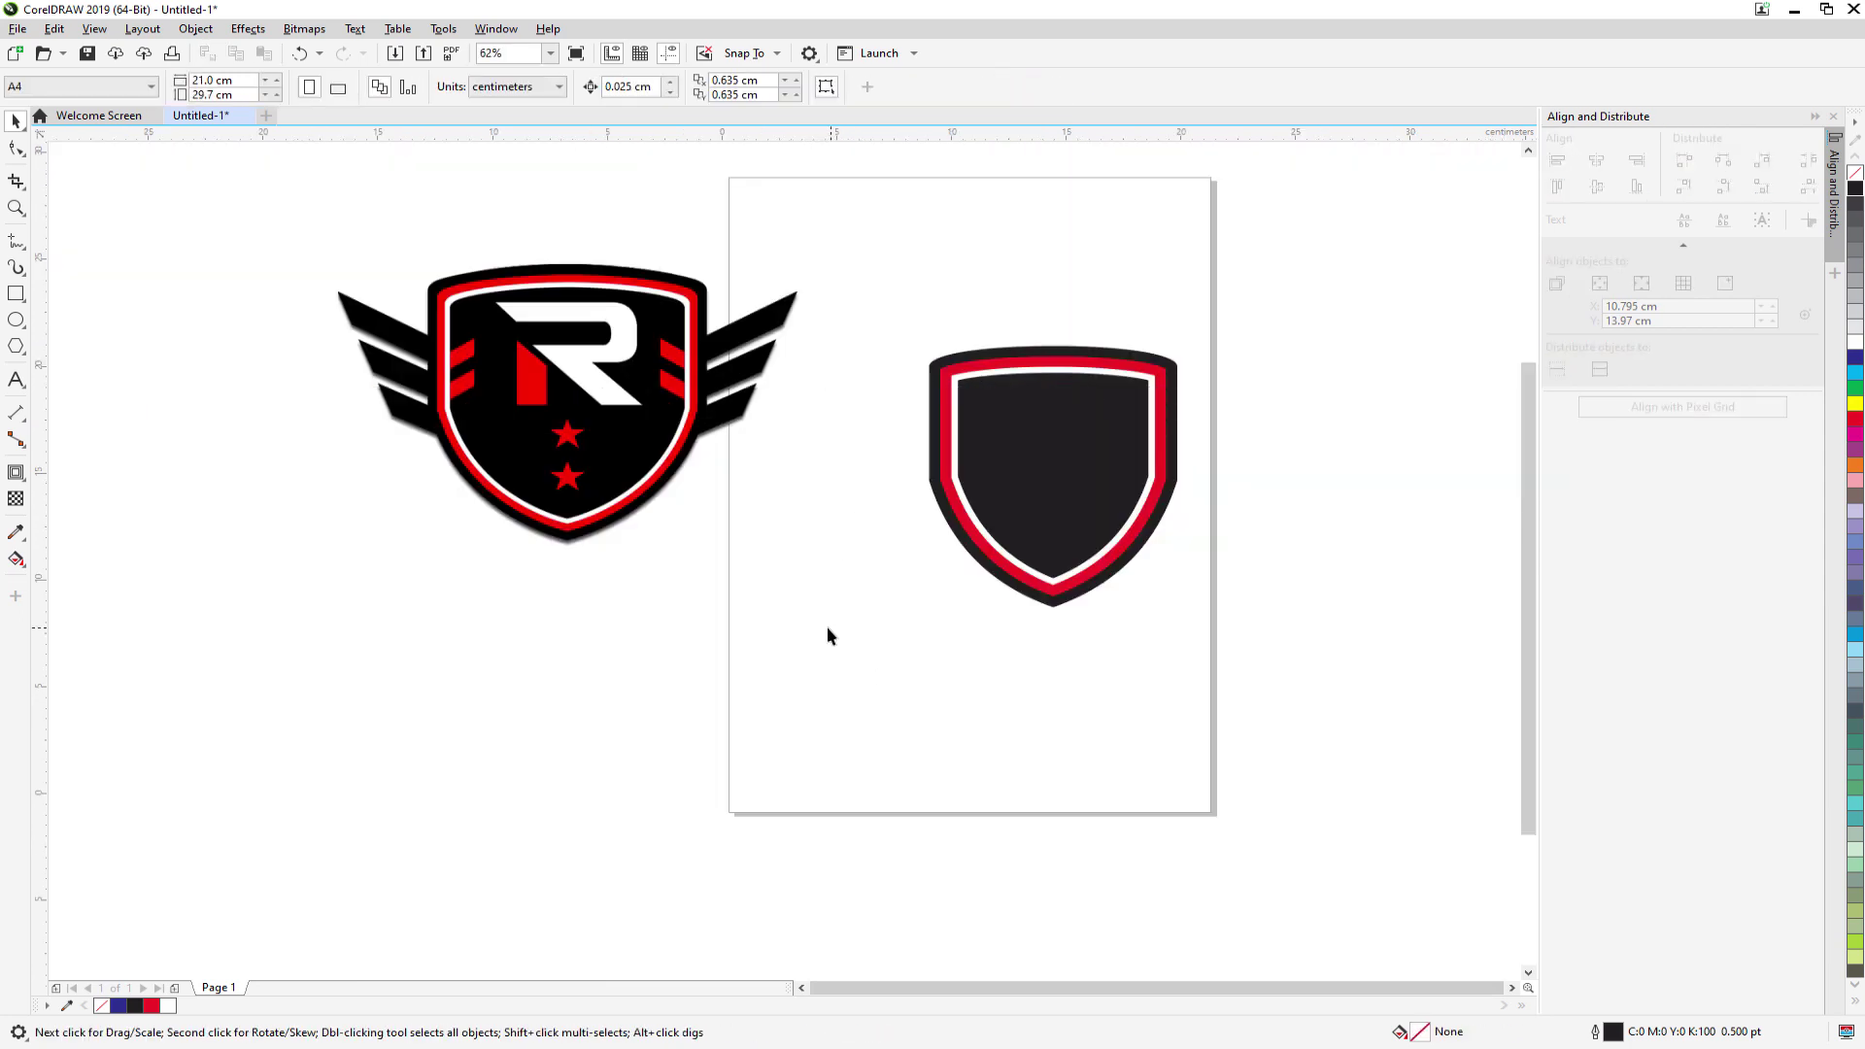
- Draw a rectangle about 7.5 cm wide below the shields, reduce its height to about 5.7 cm, and convert it to curves
click(15, 293)
mouse_move(764, 568)
mouse_down()
mouse_move(920, 723)
mouse_move(938, 714)
mouse_up()
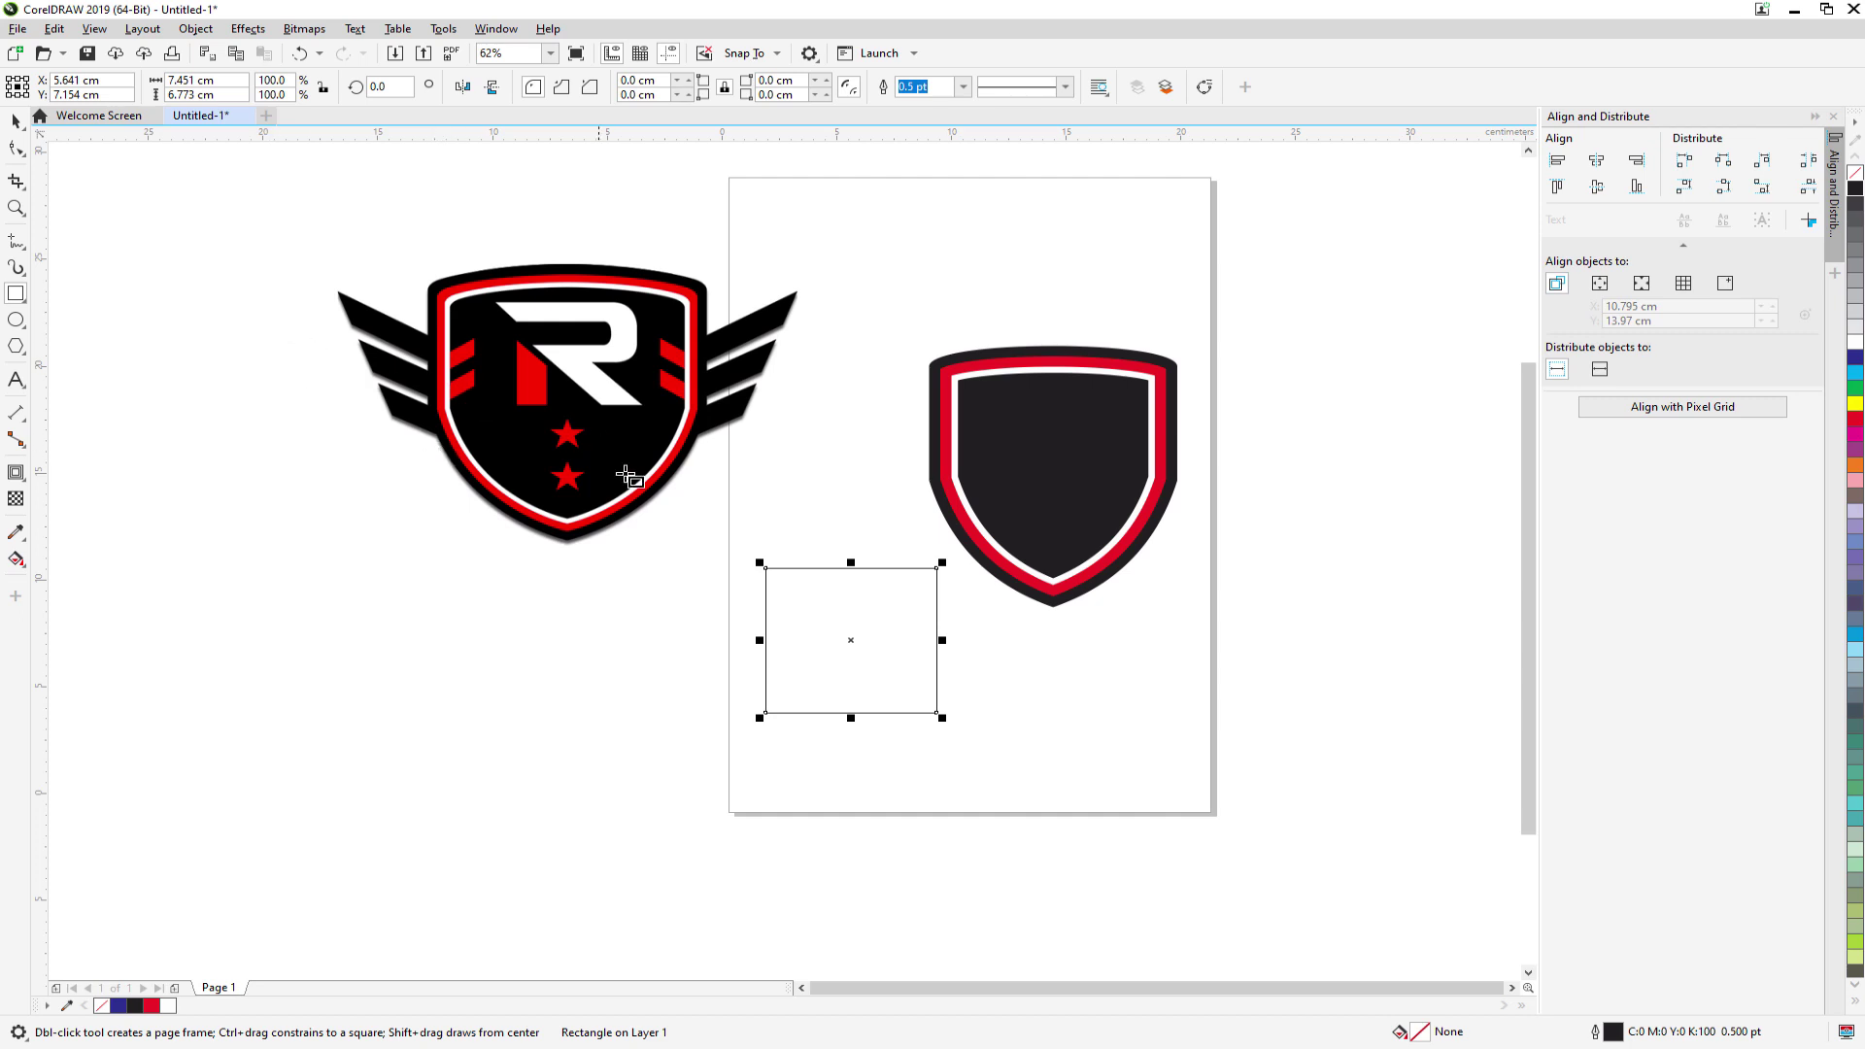
key(space)
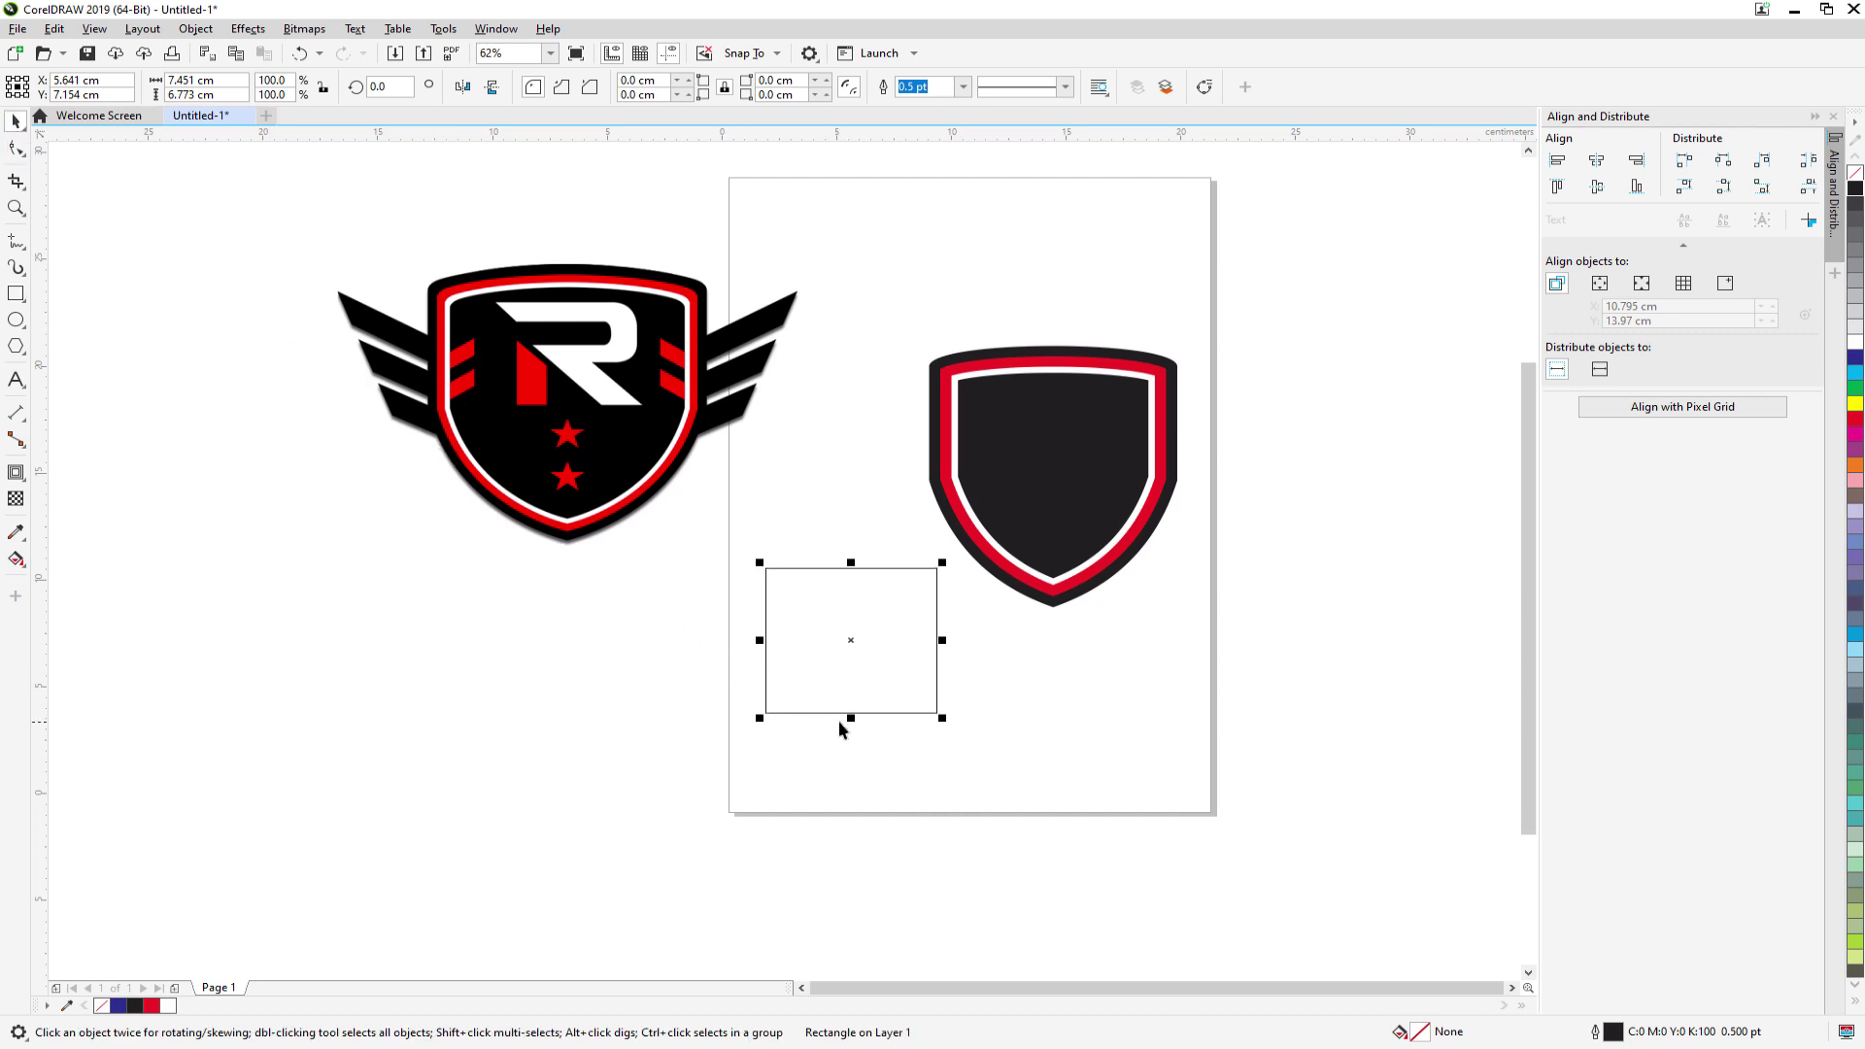
drag(853, 718, 851, 694)
key(ctrl+q)
click(596, 631)
click(812, 631)
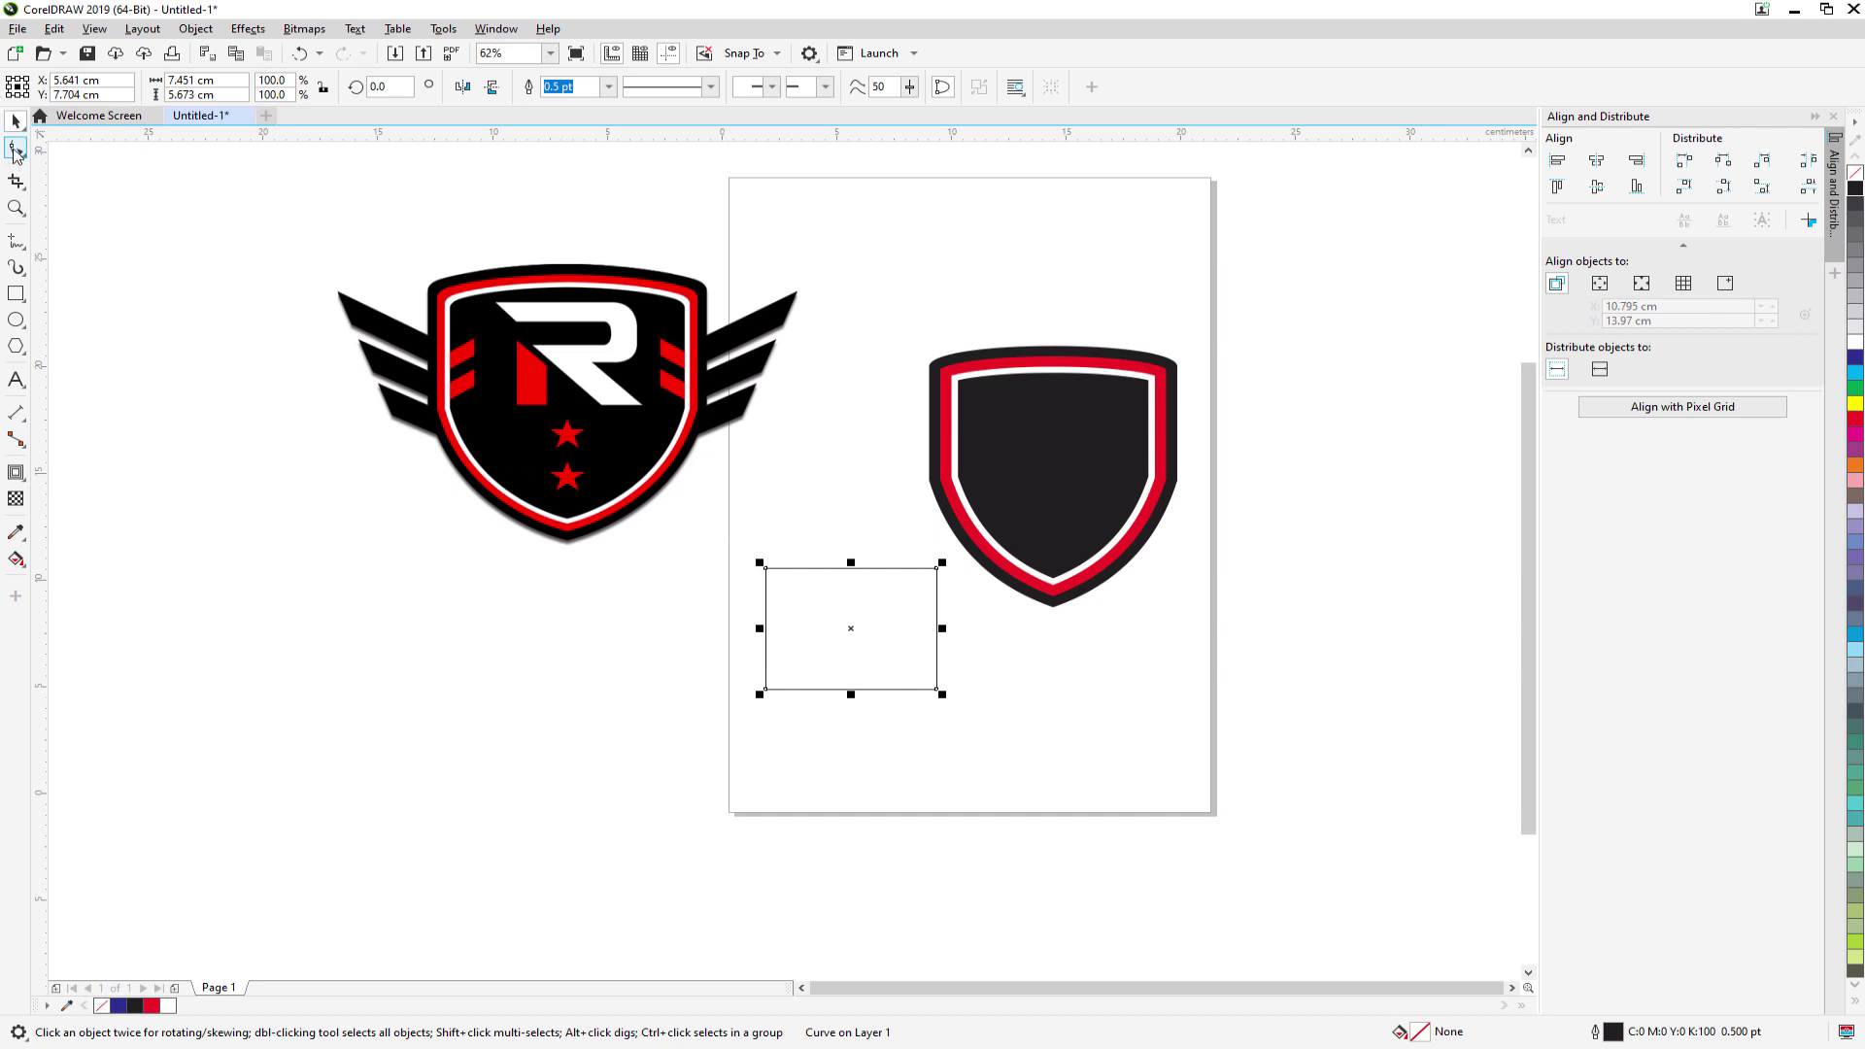
- Add a node on the rectangle's lower edge and delete the lower-left corner node to slant the left side
click(16, 148)
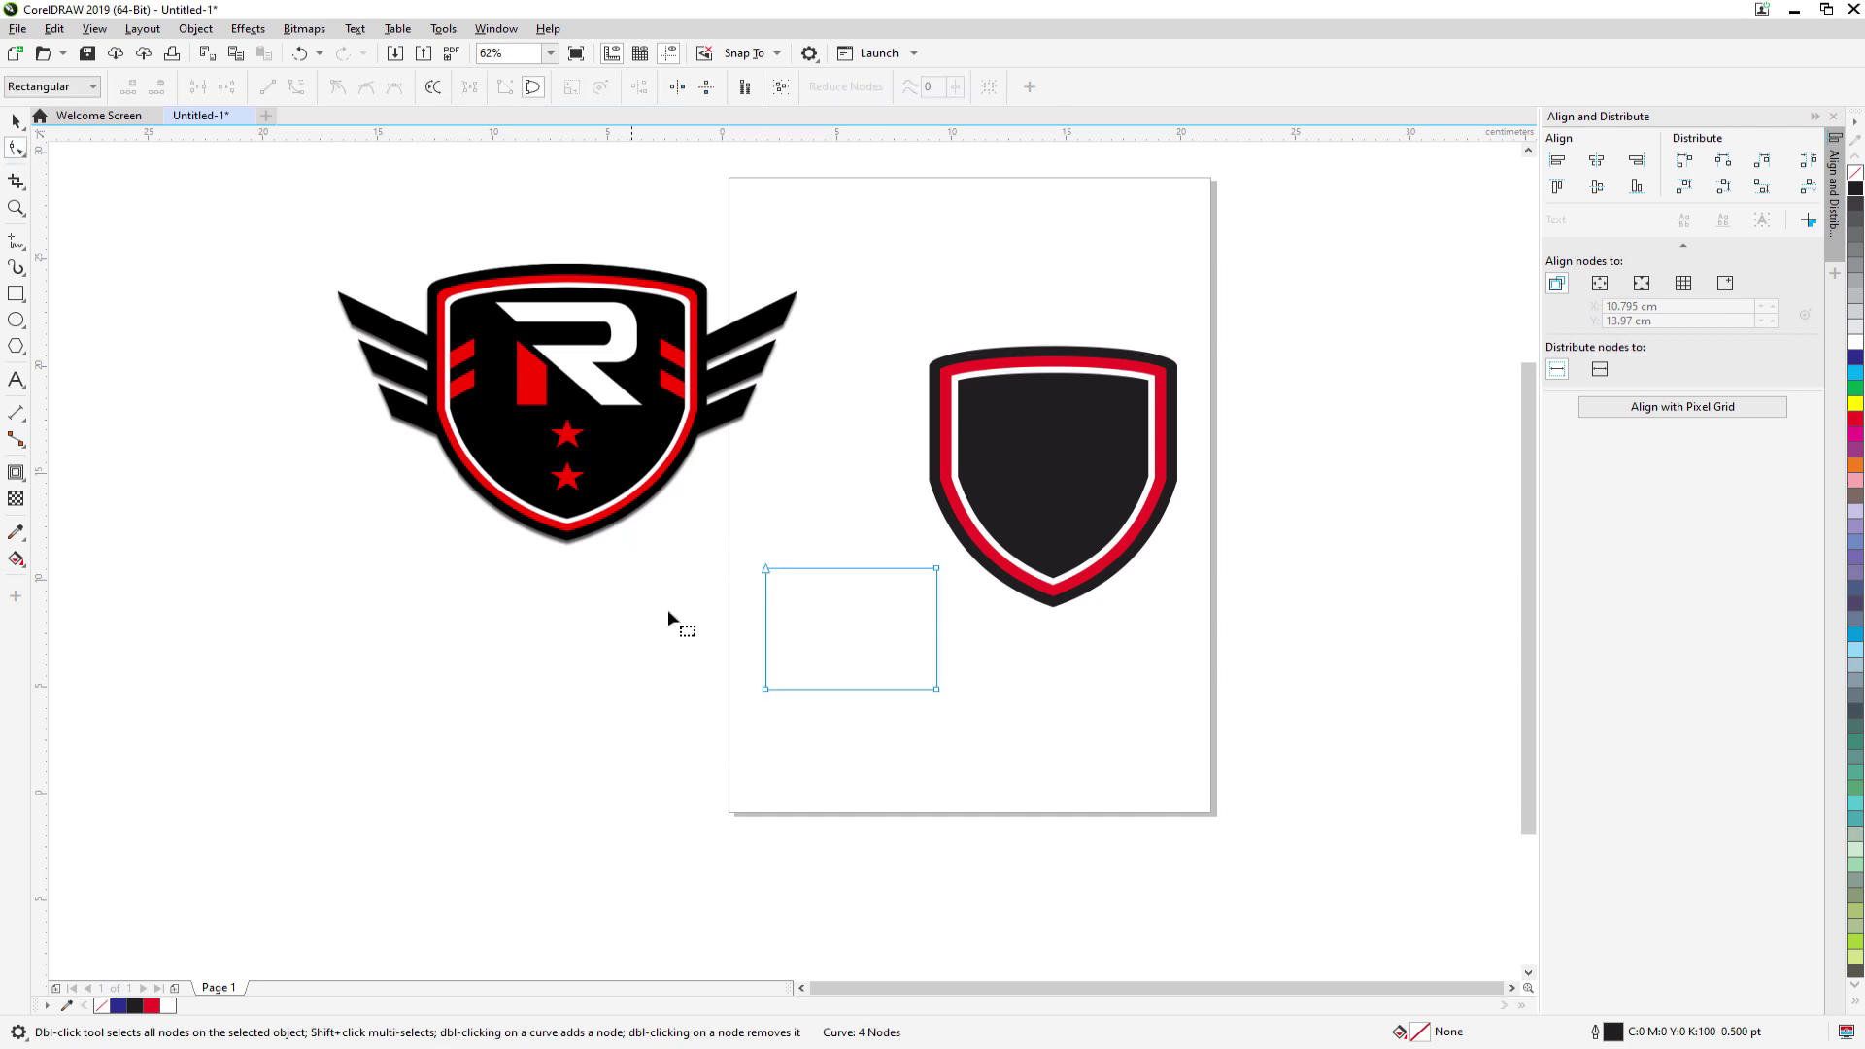
double_click(833, 694)
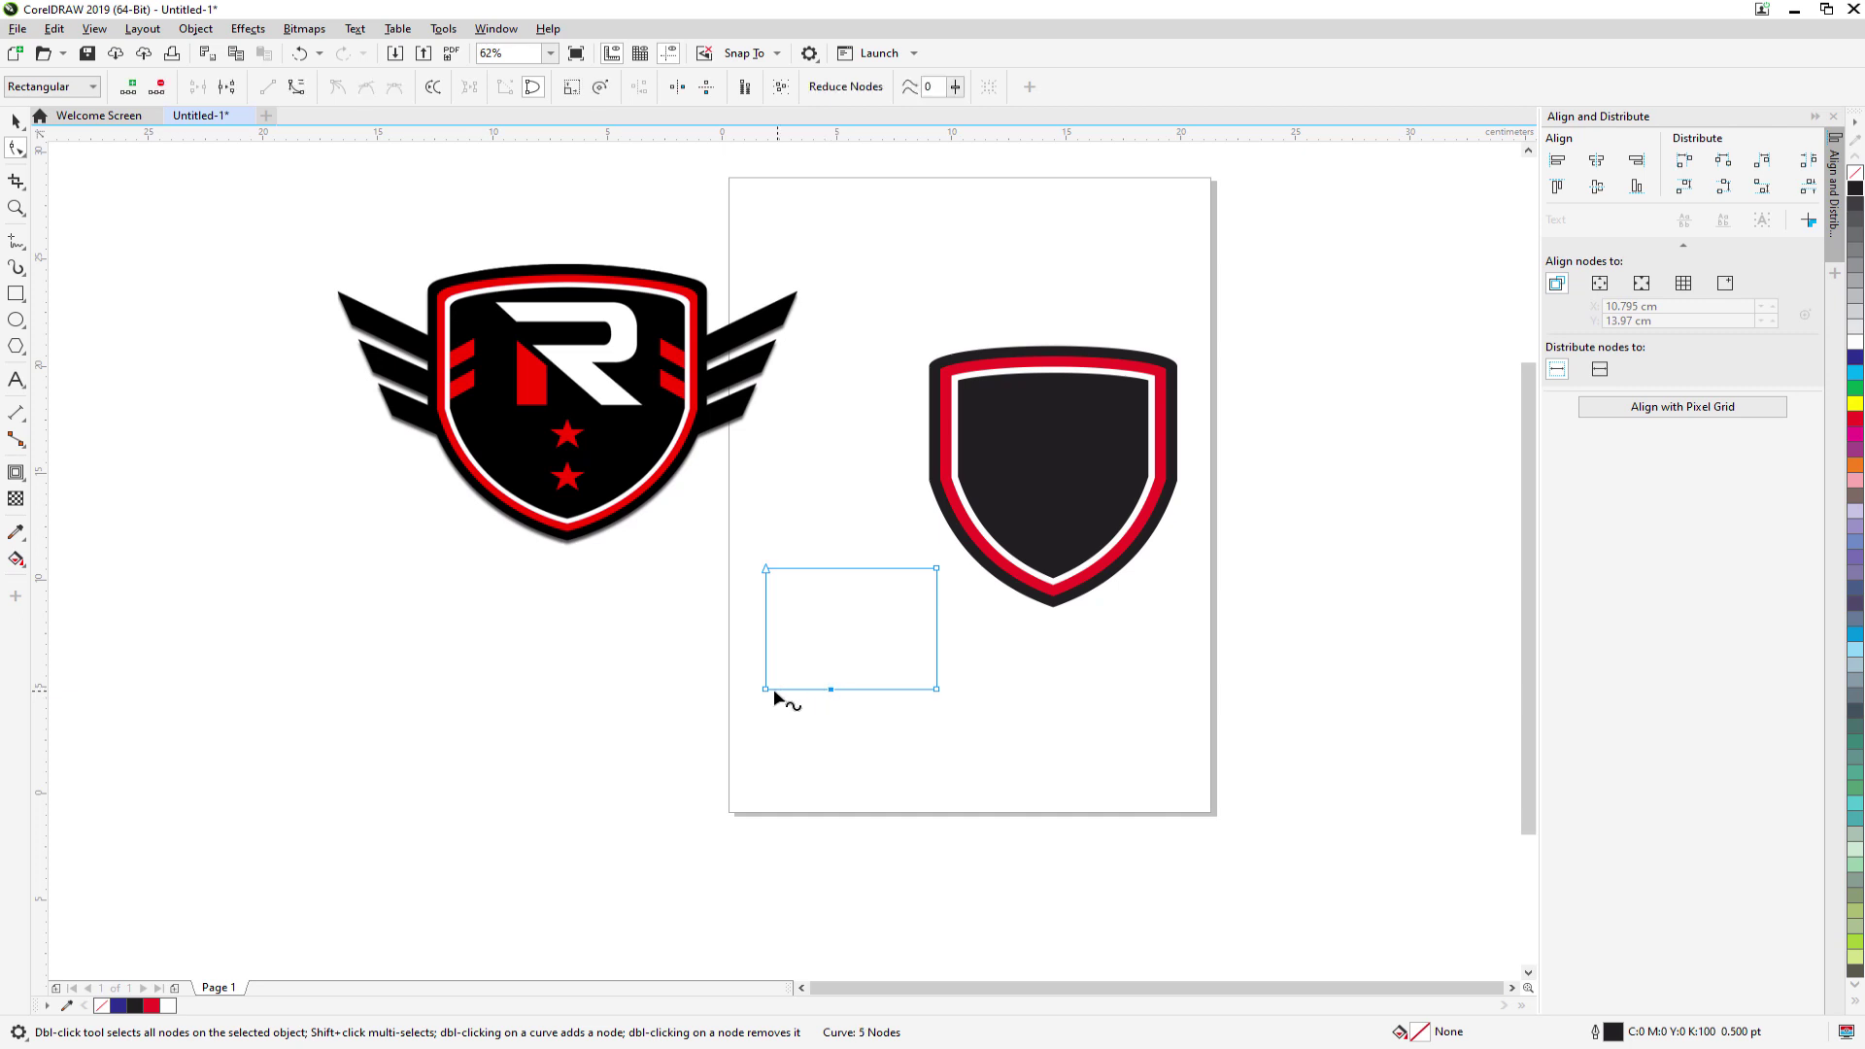
double_click(765, 689)
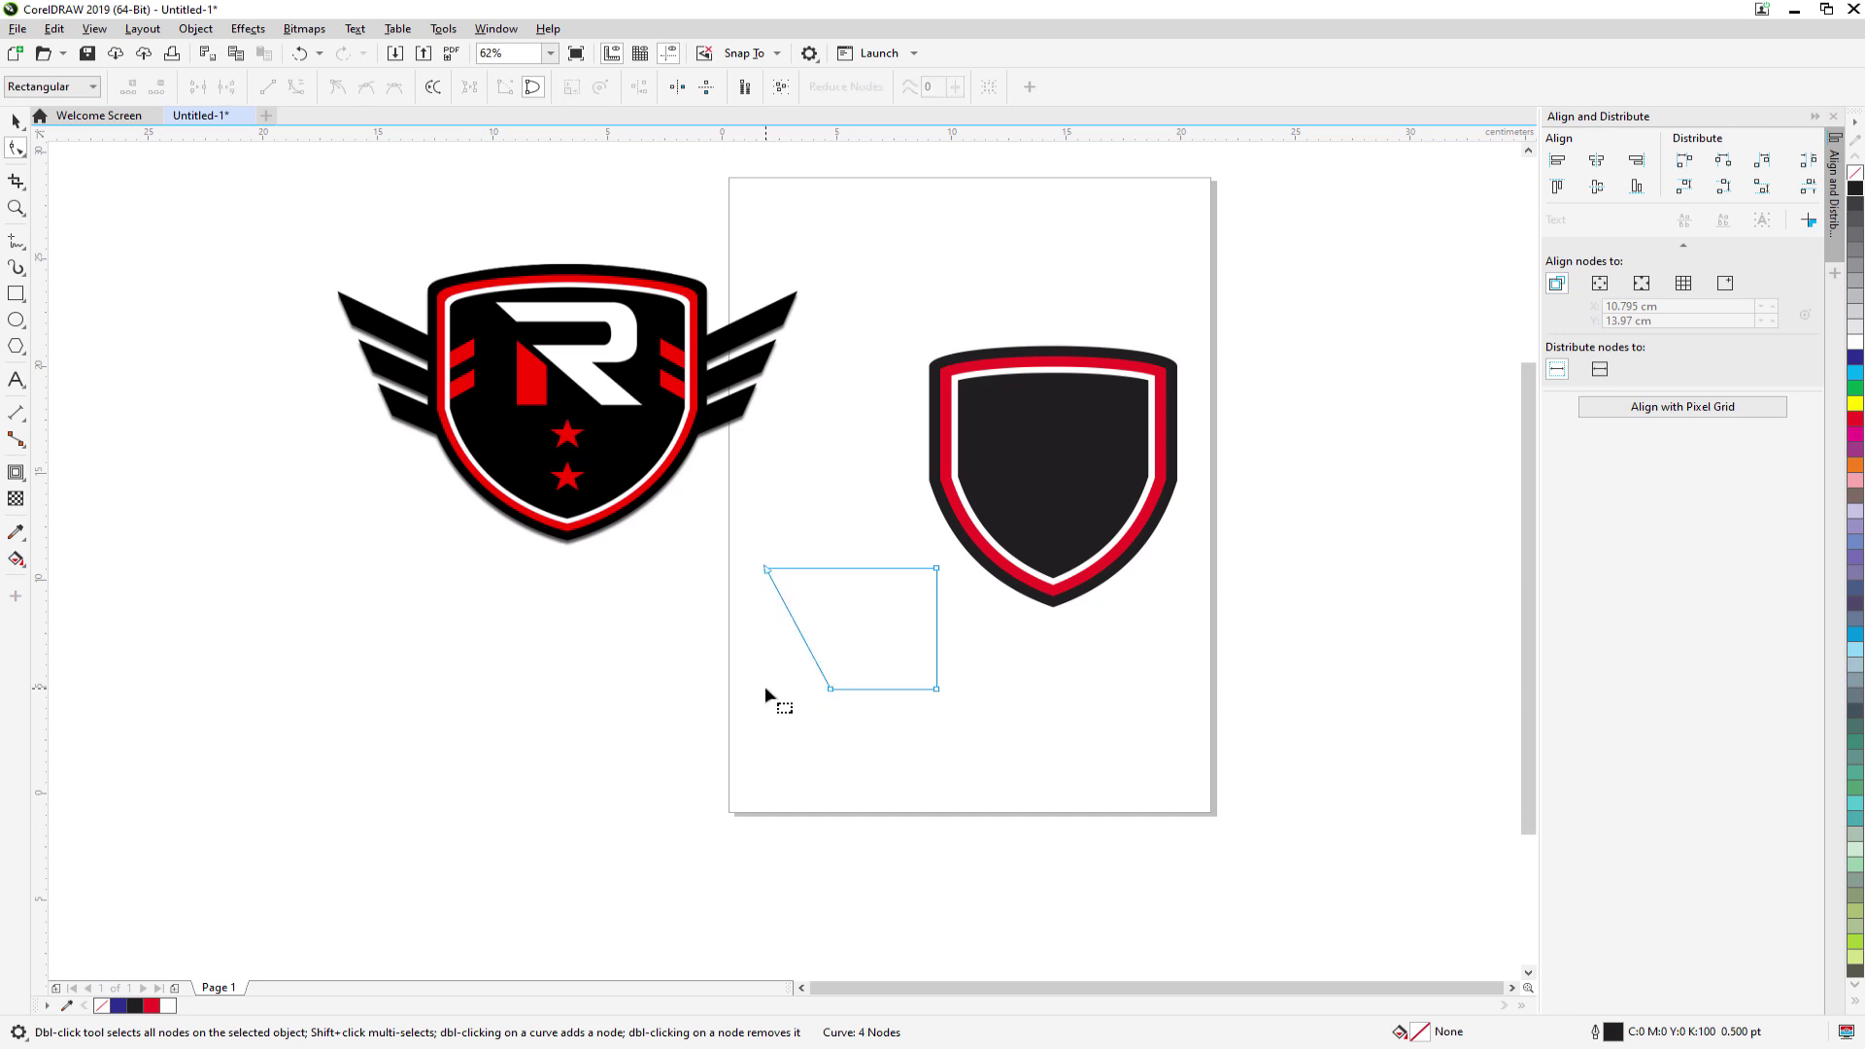
click(15, 120)
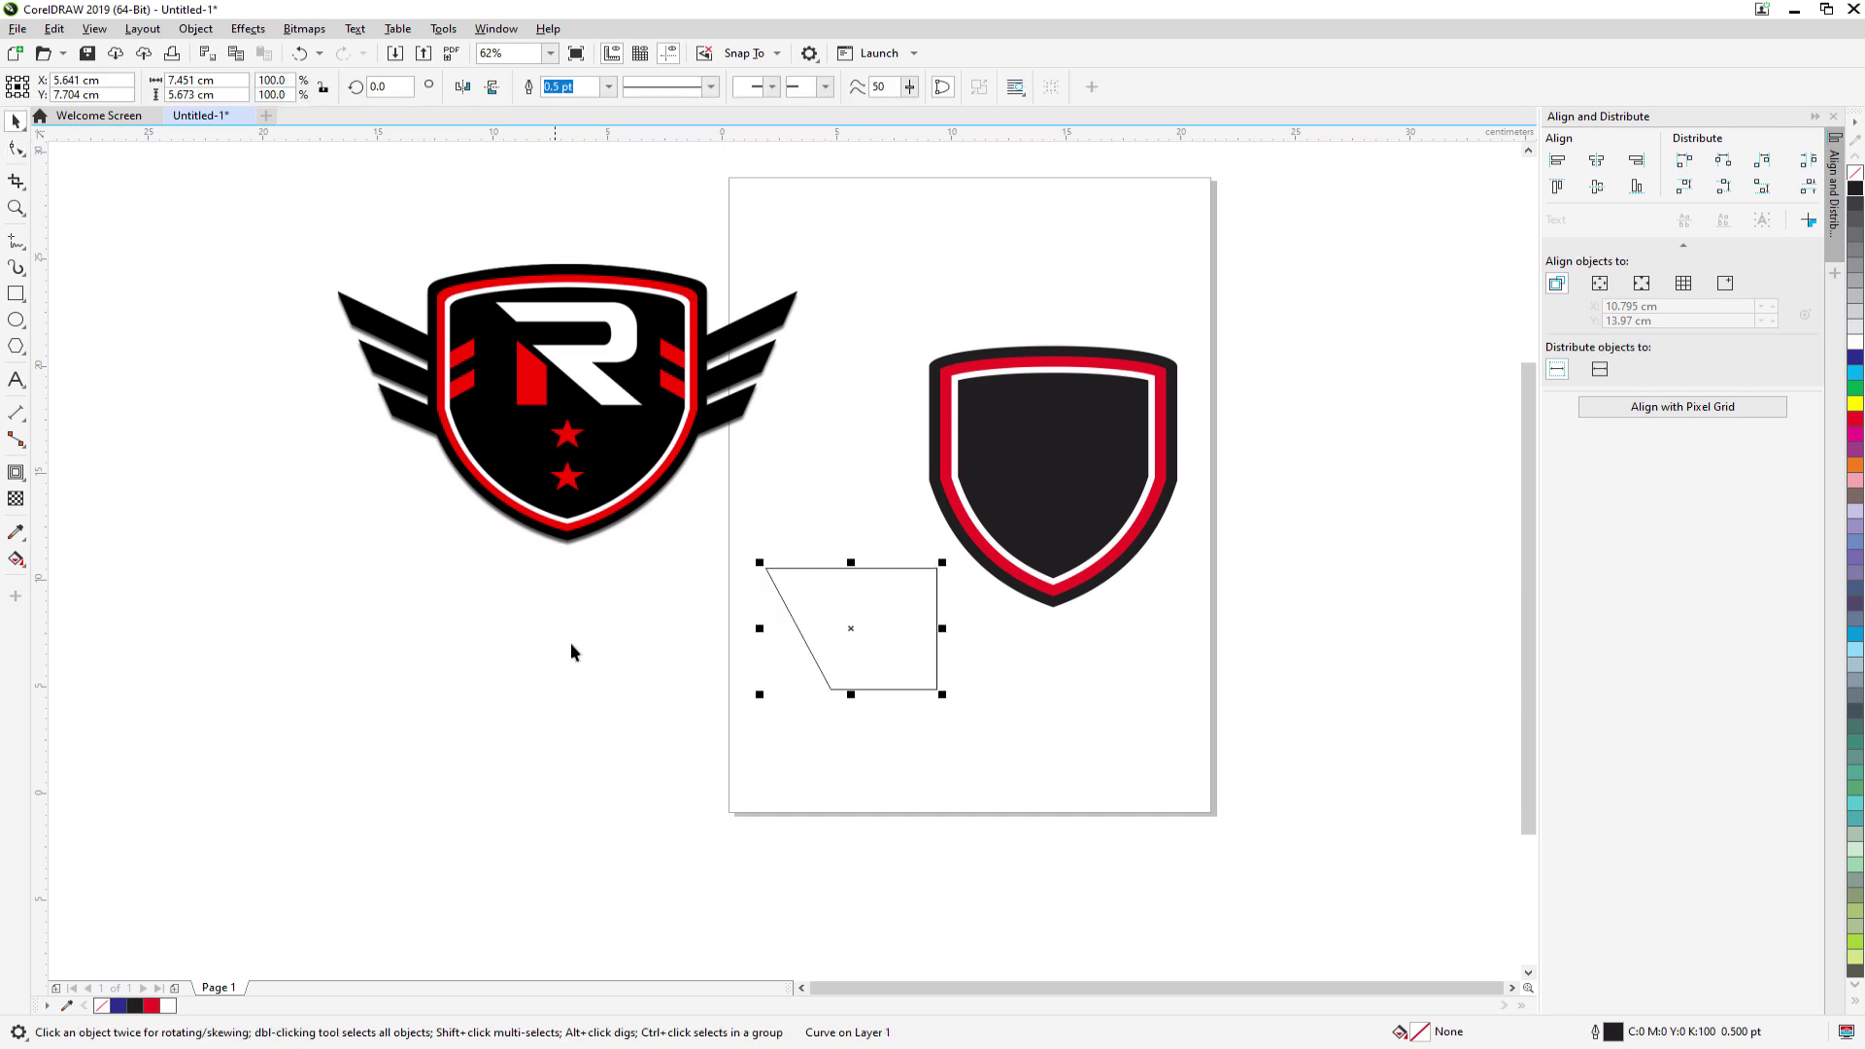
click(570, 643)
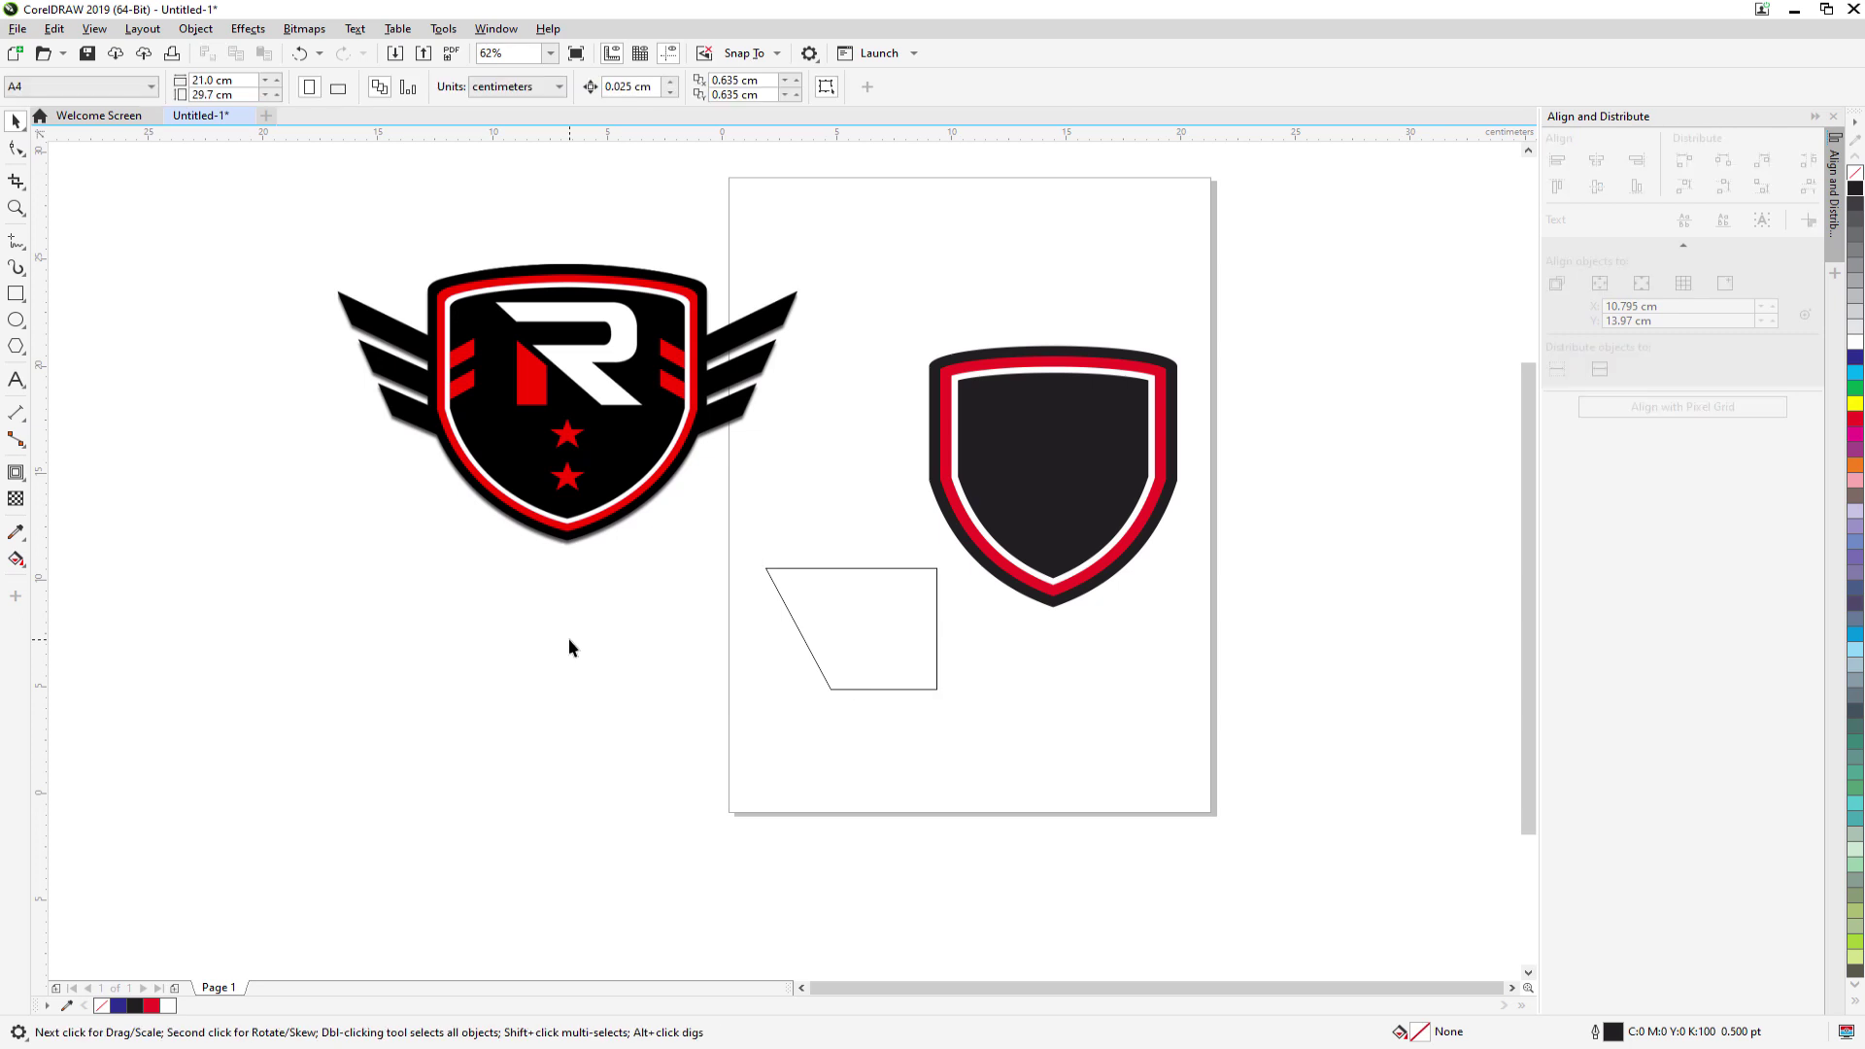
- Skew the wing outline vertically so it slopes down to the right, about 7.3 cm tall overall
click(866, 628)
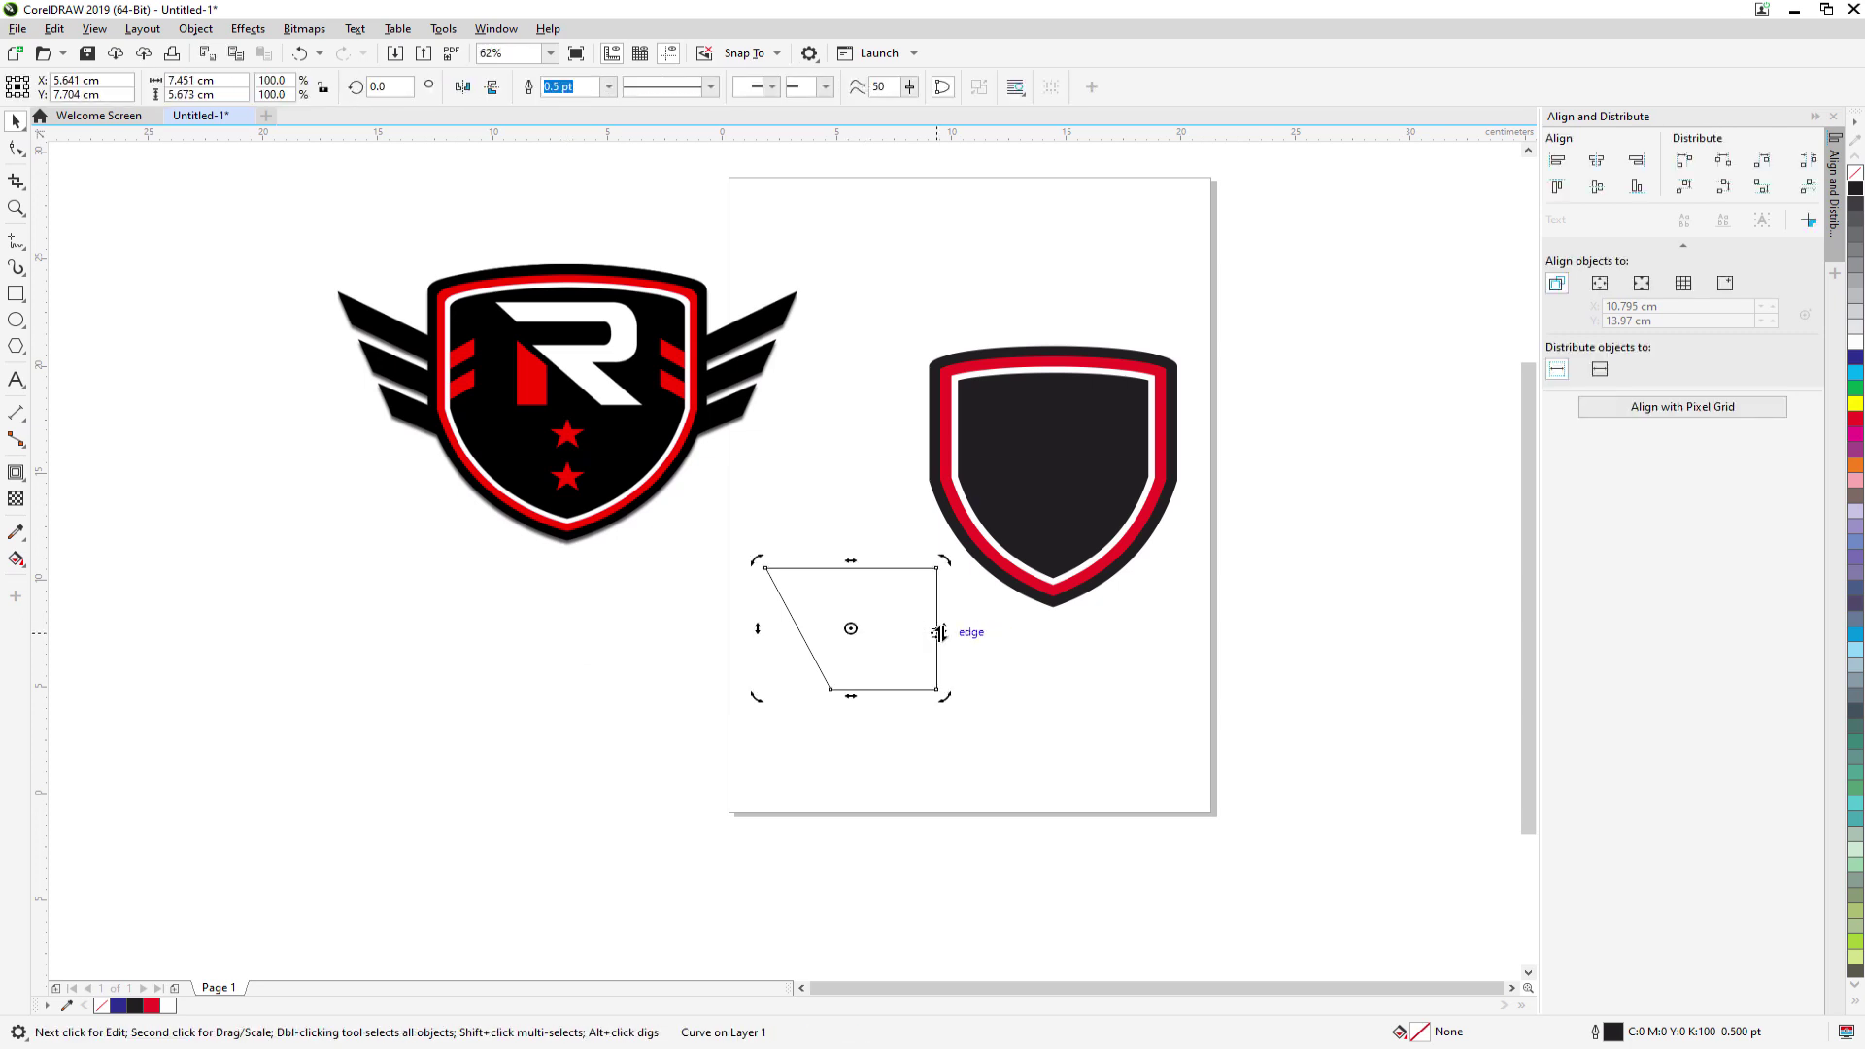
drag(938, 632, 939, 657)
click(1022, 682)
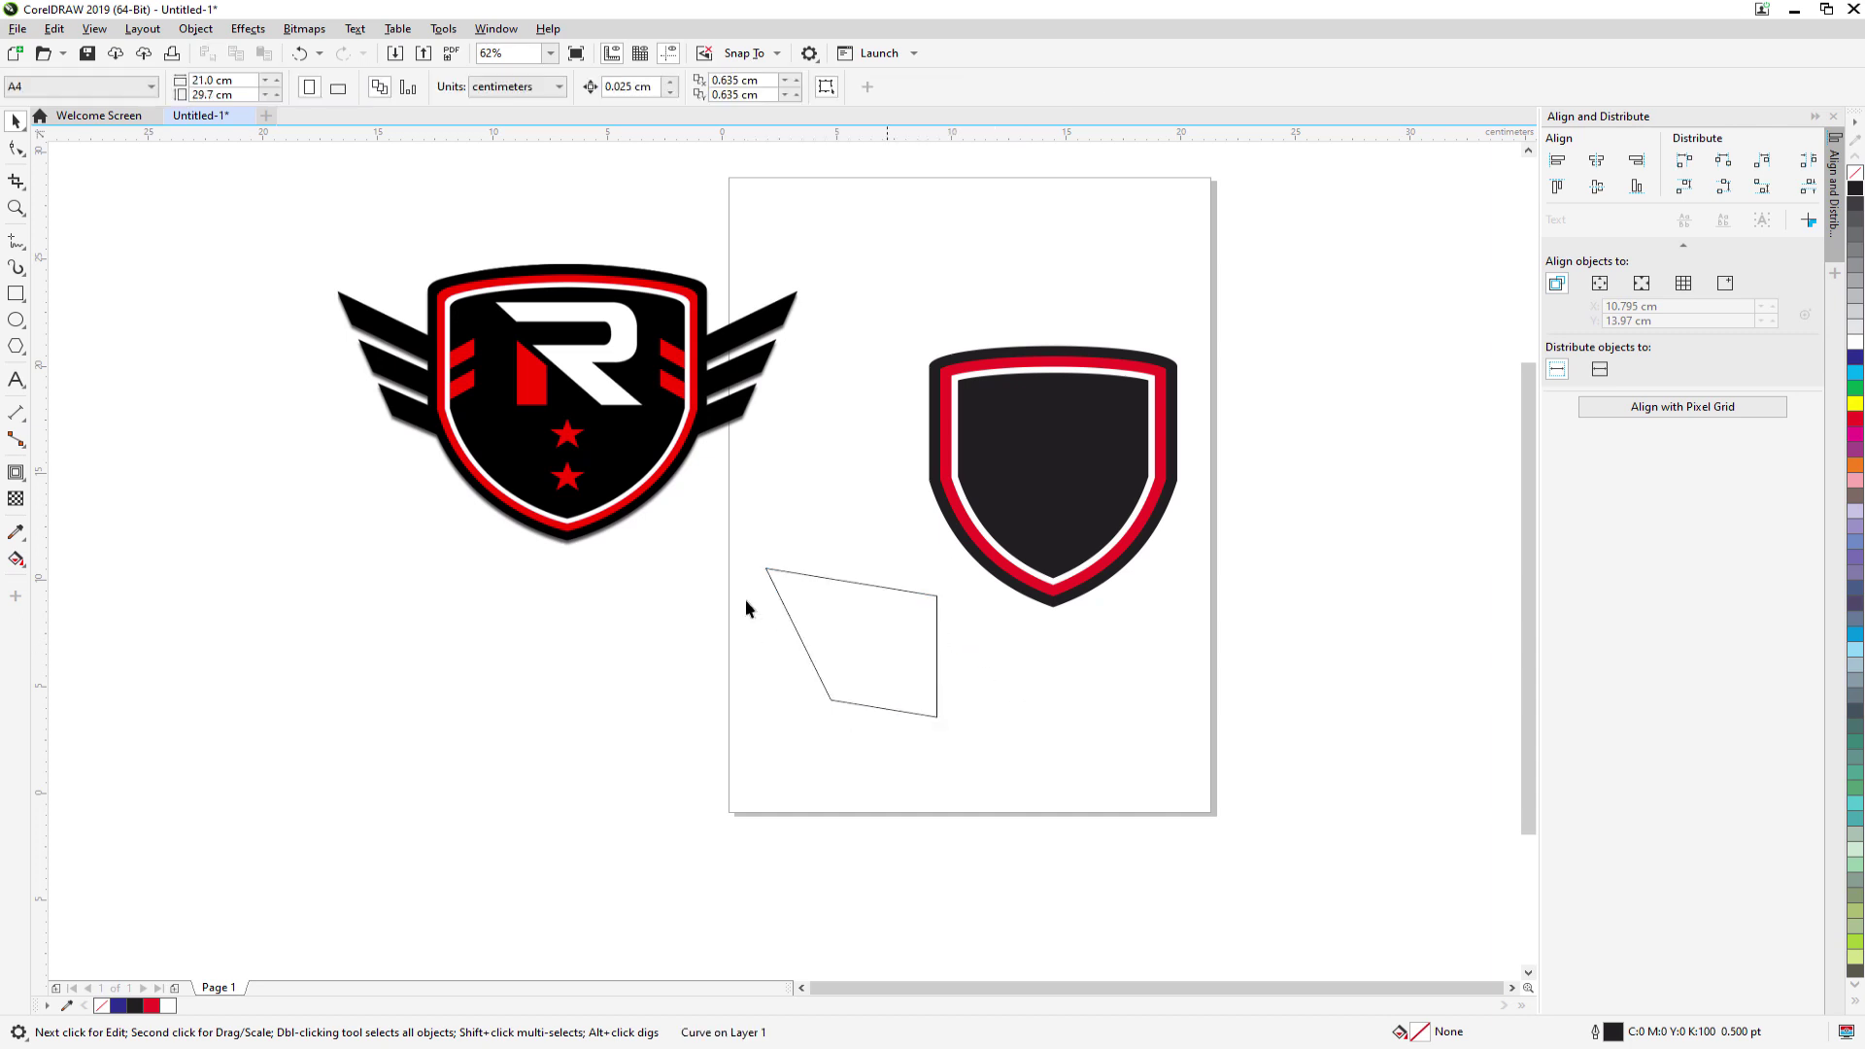
click(871, 652)
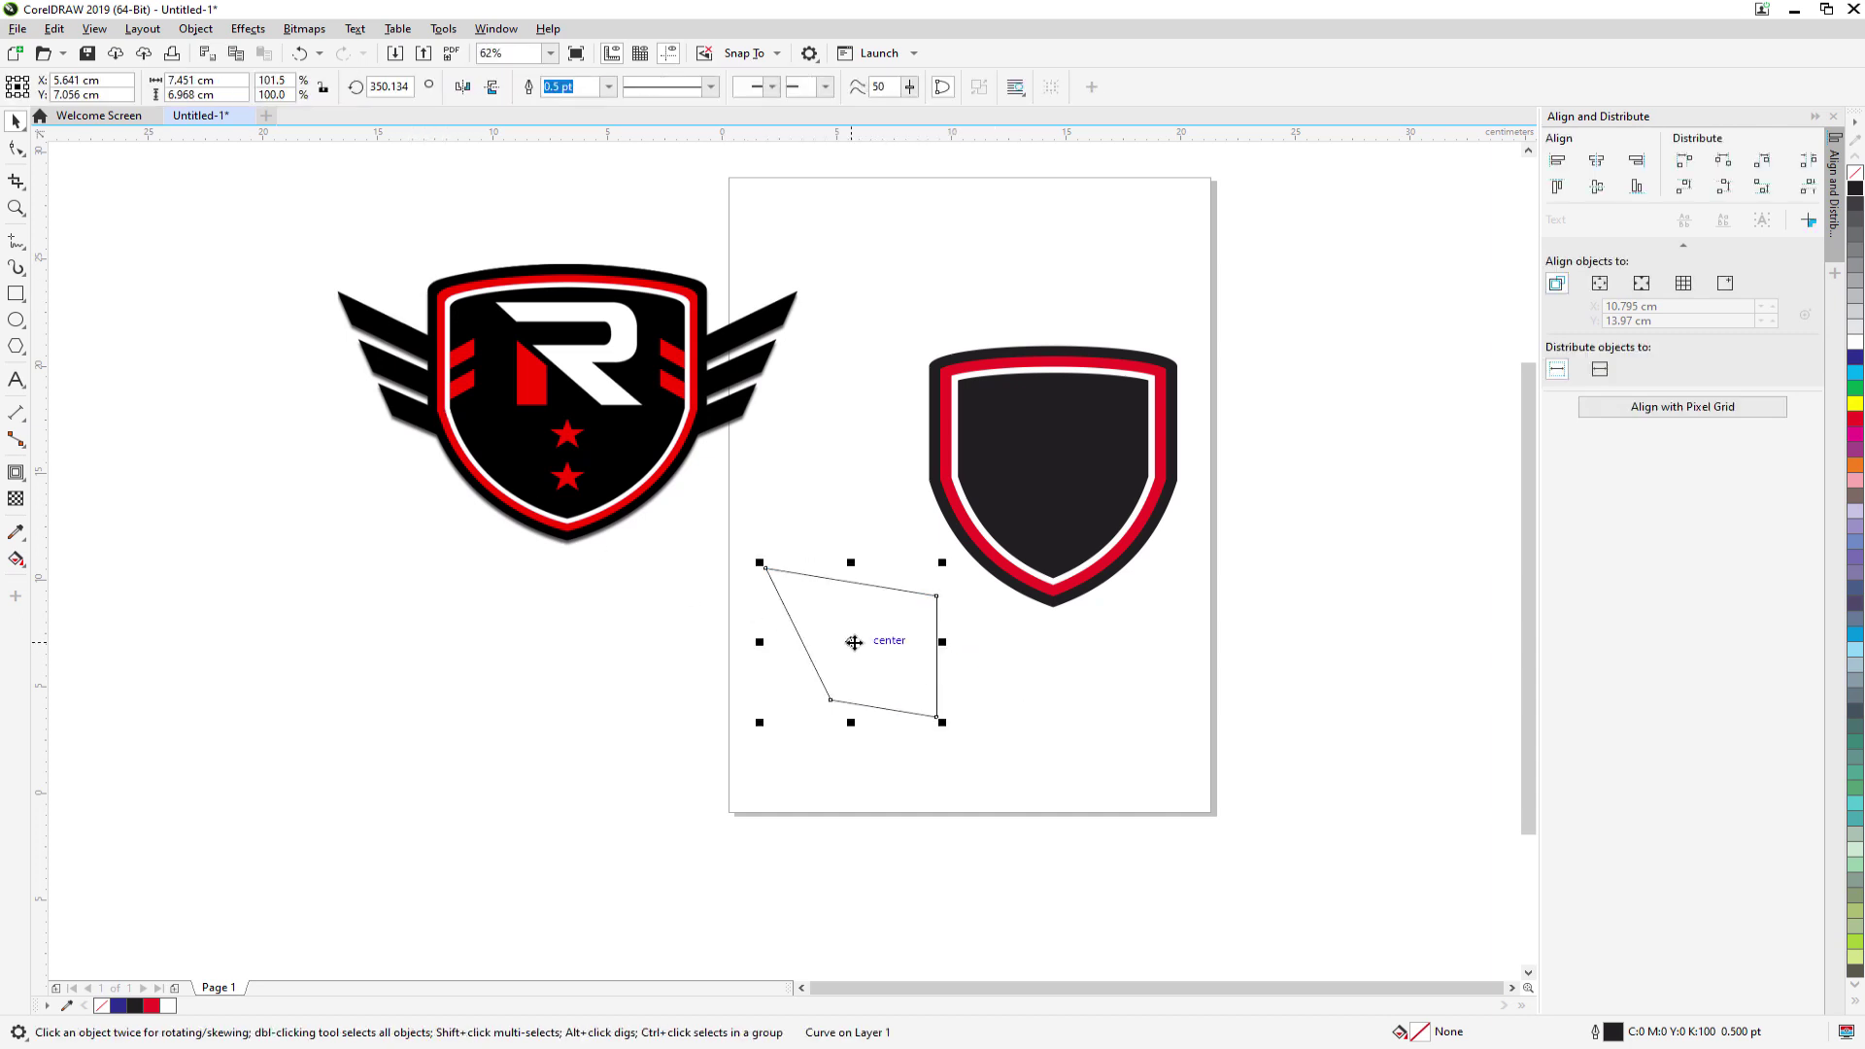
click(852, 641)
drag(942, 644, 943, 652)
click(1023, 659)
click(876, 653)
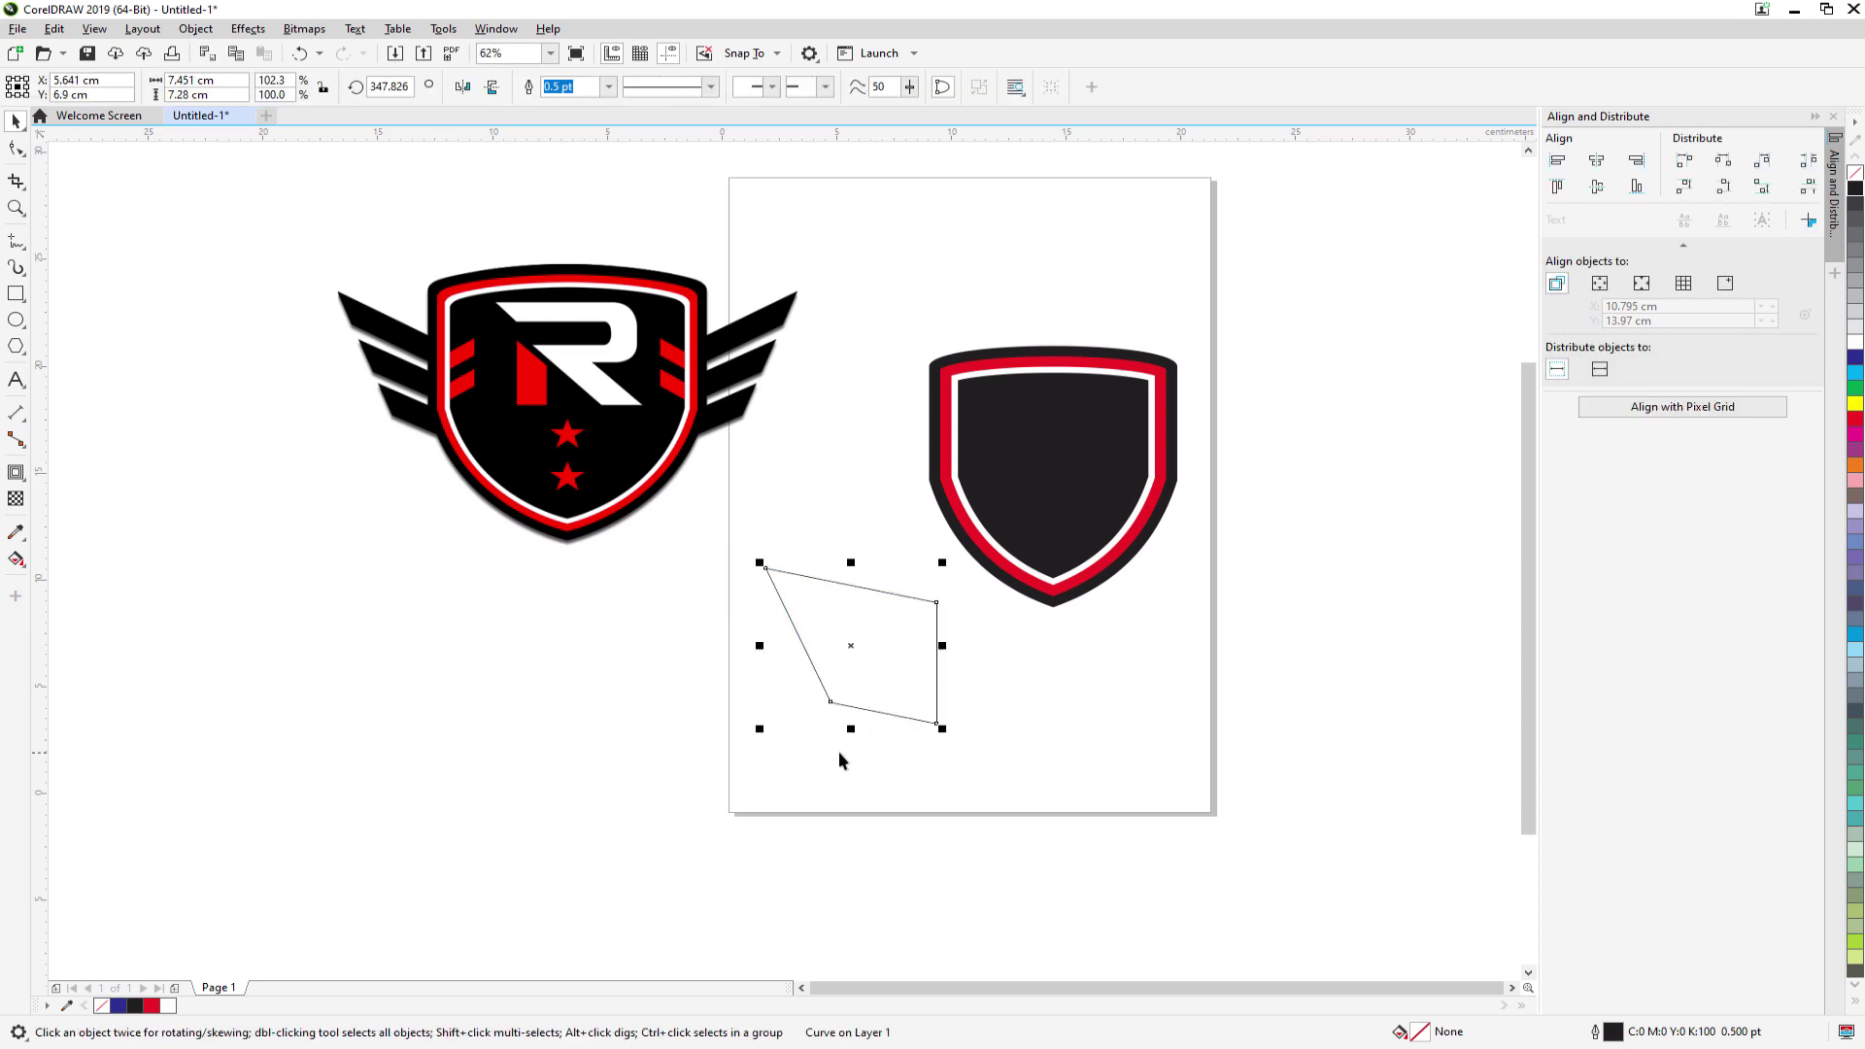
click(787, 774)
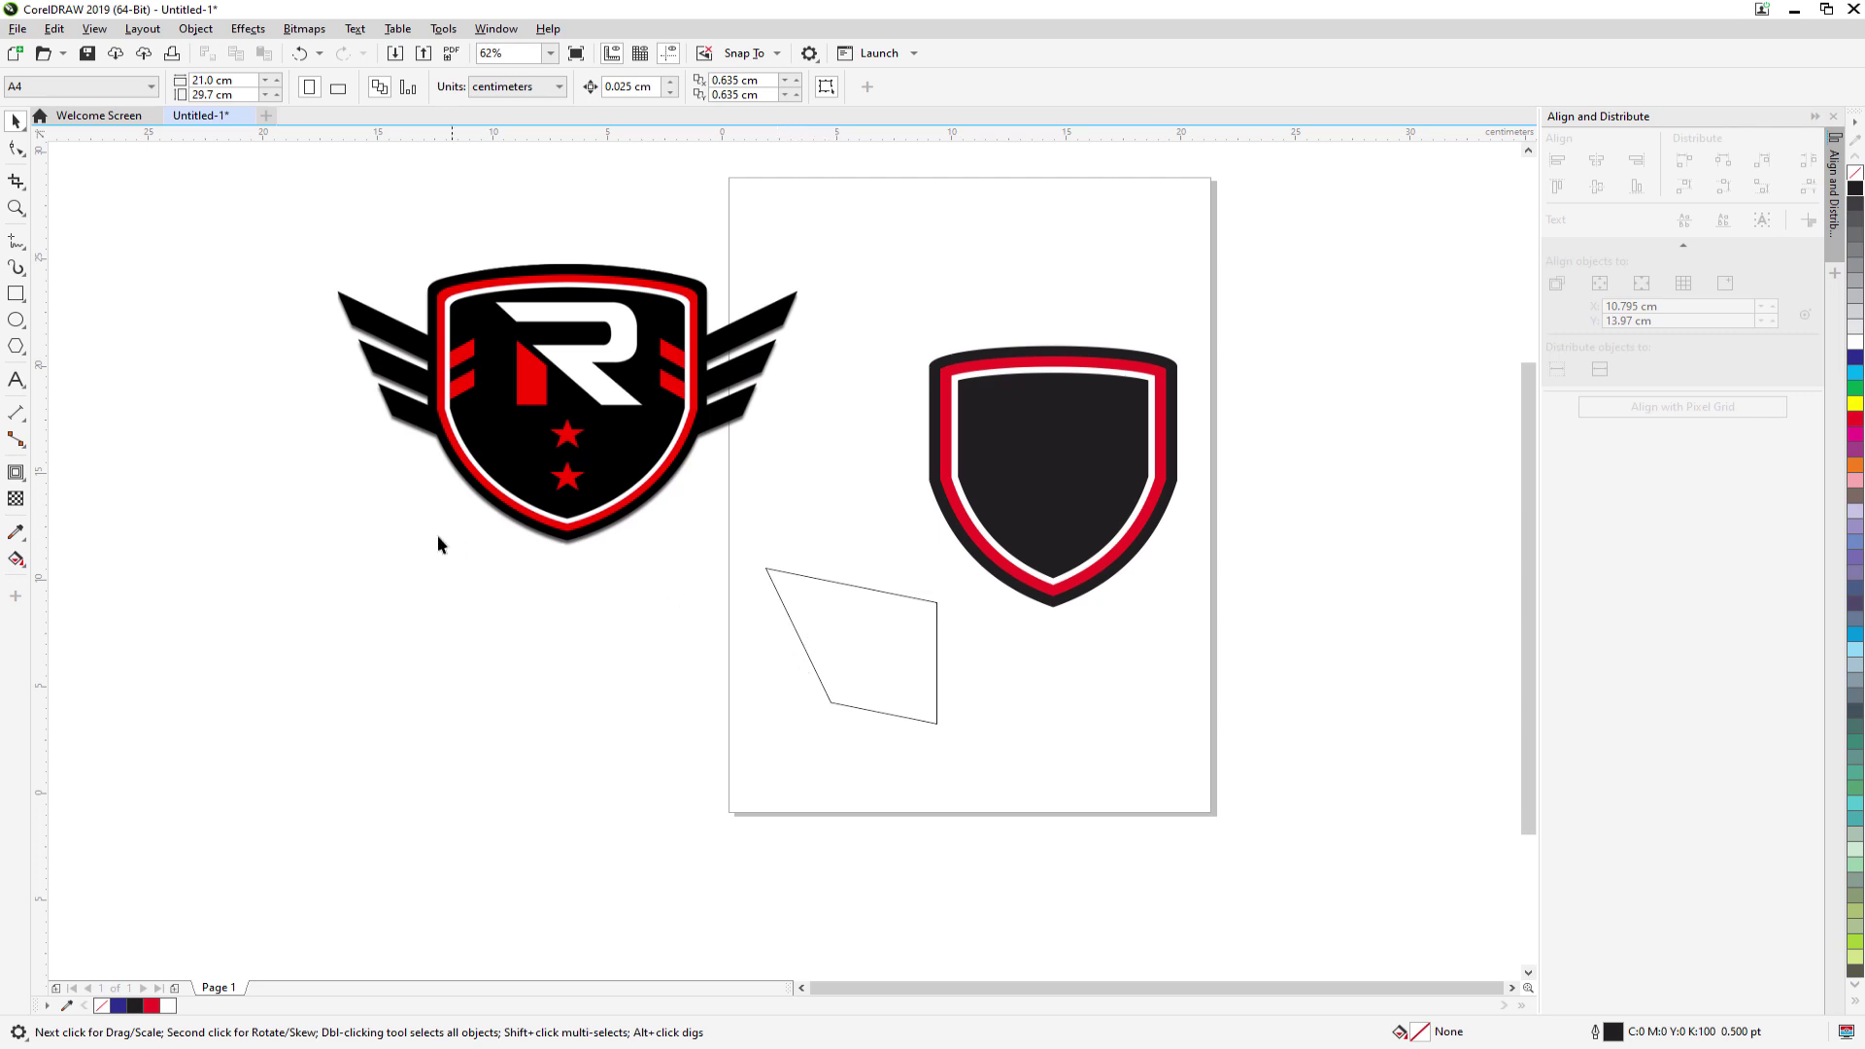
- Draw a thin strip about 7.6 by 0.4 cm, rotate it to about 345.7°, and place it across the wing outline
click(15, 293)
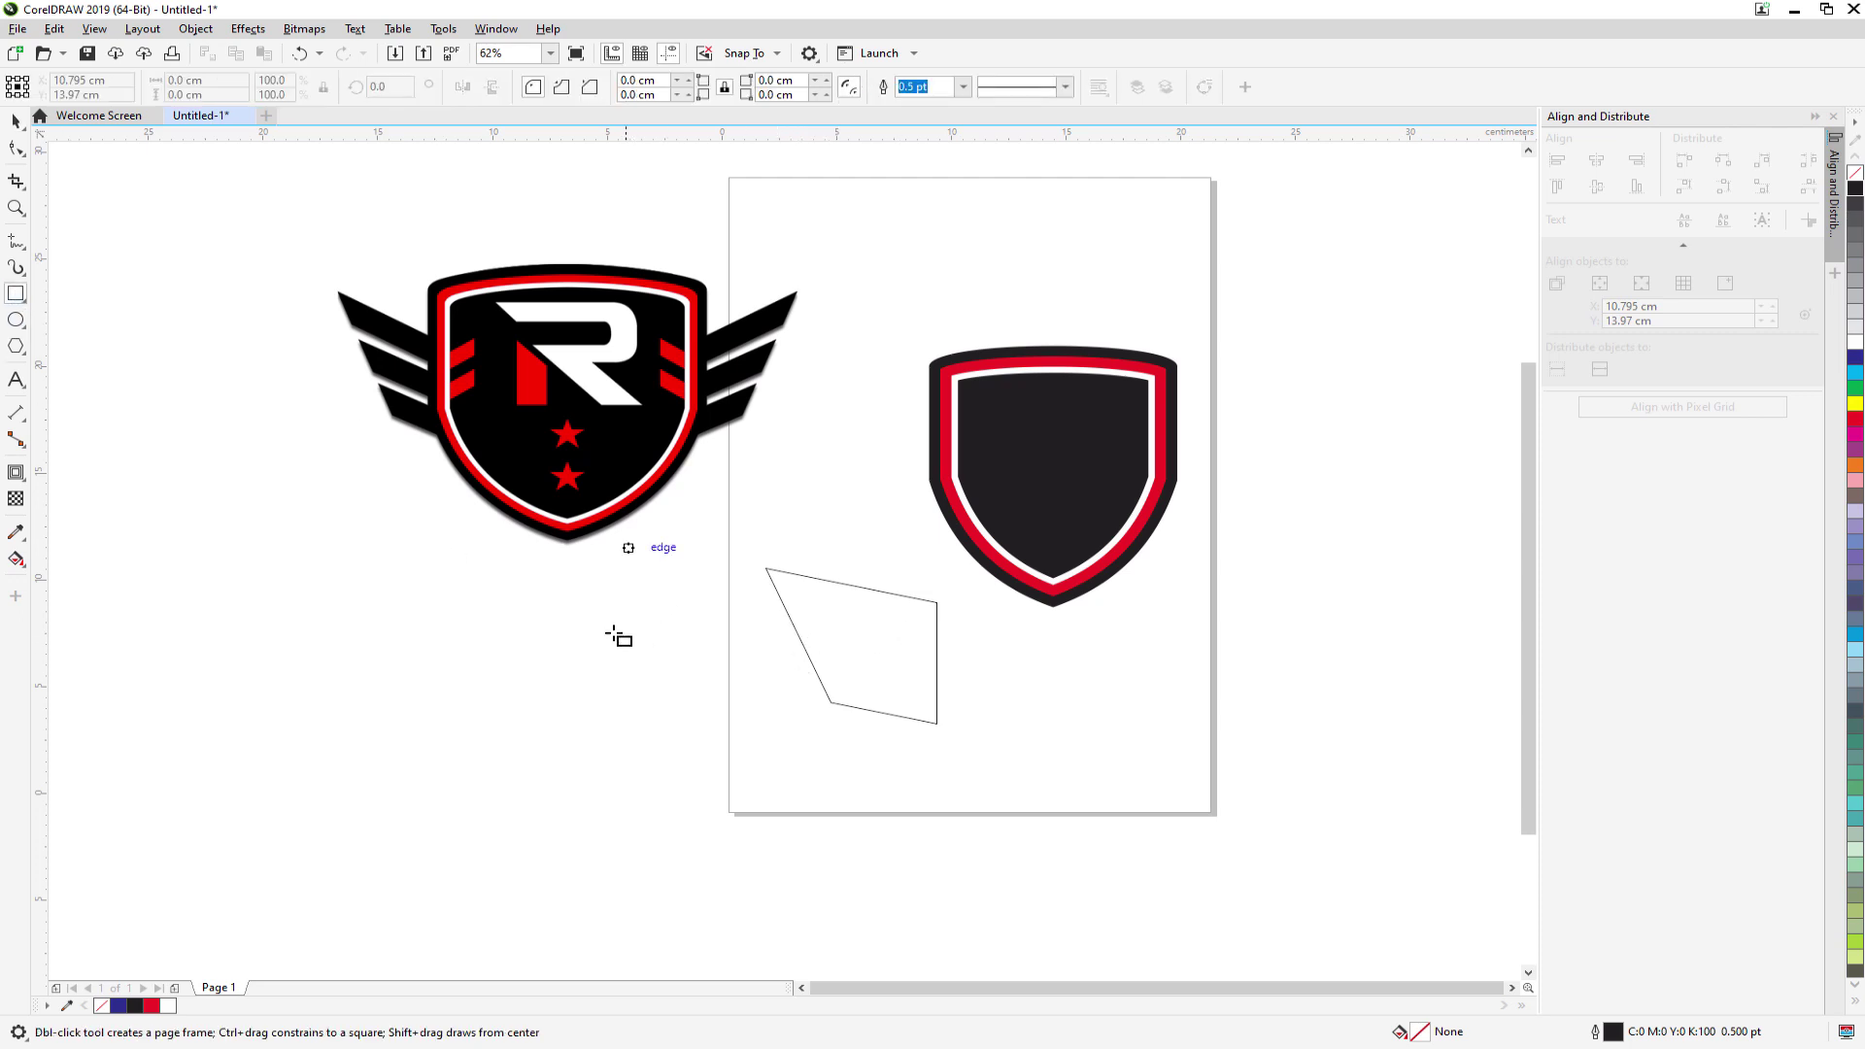
drag(602, 629, 783, 637)
key(space)
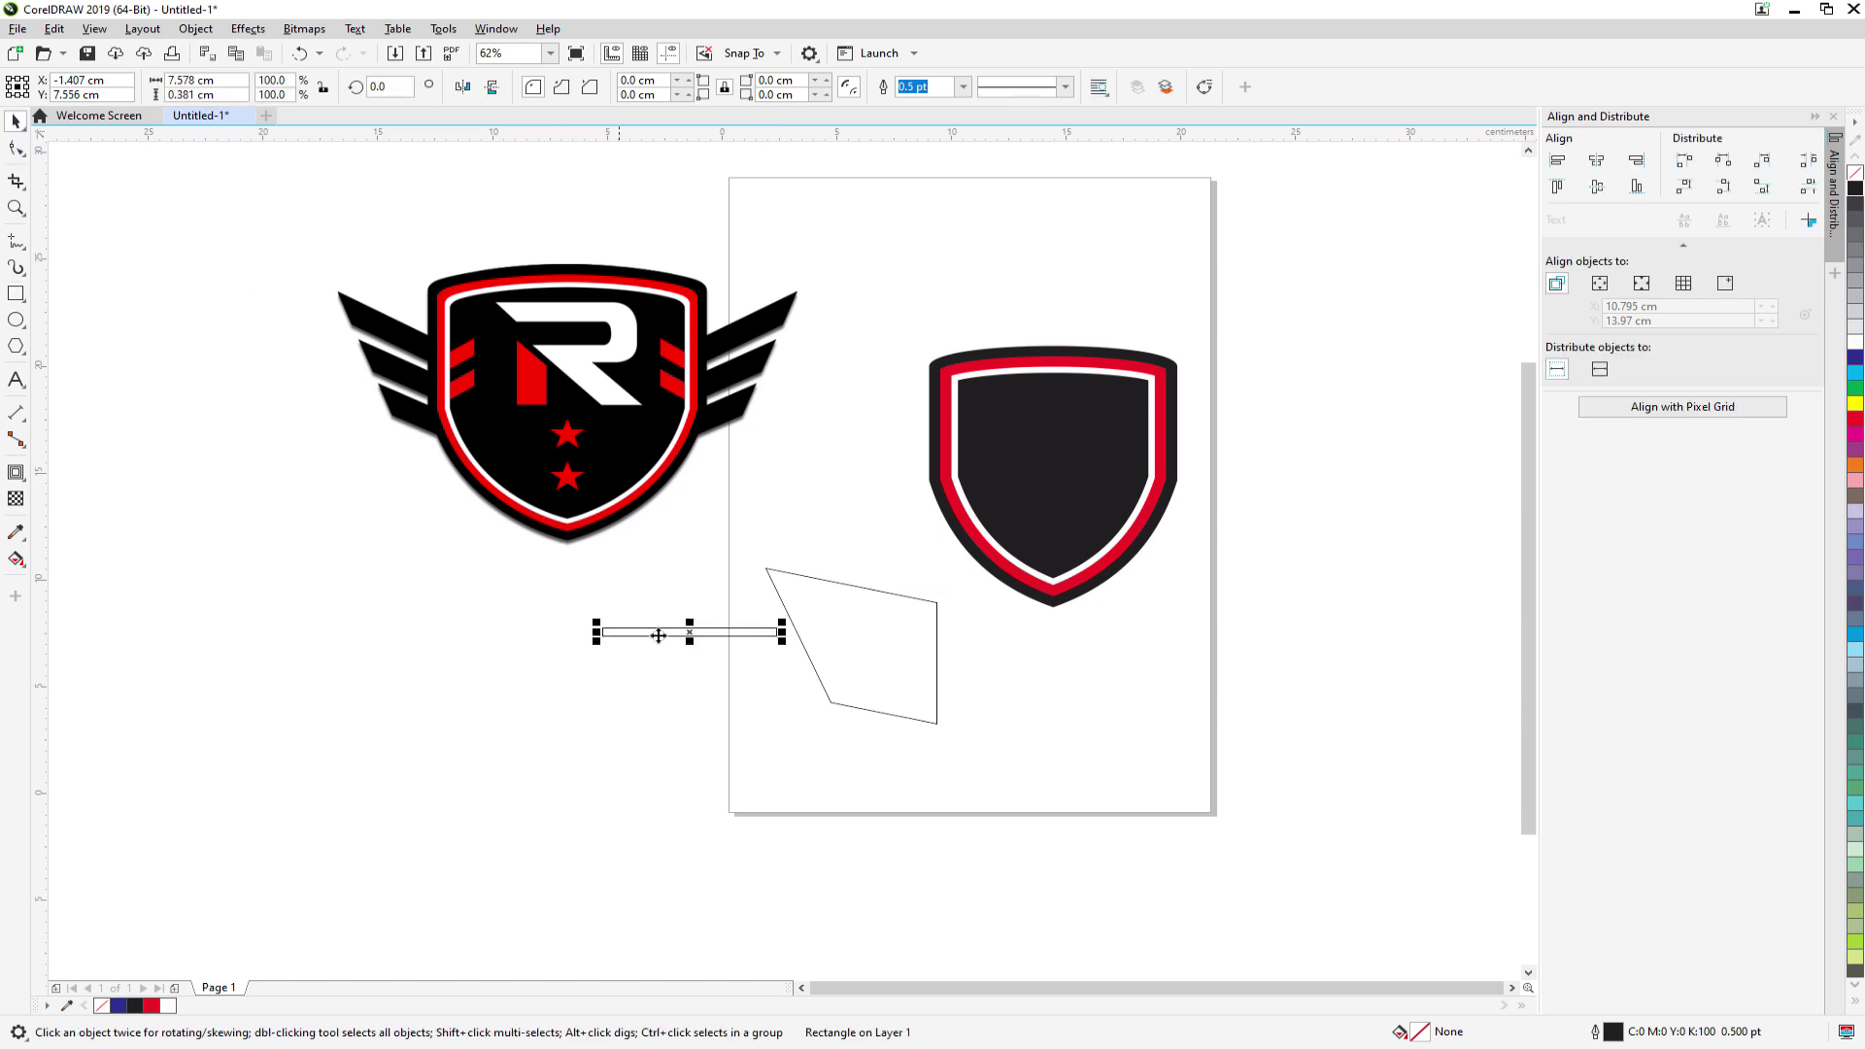
click(696, 660)
click(700, 633)
click(714, 630)
drag(783, 621, 908, 647)
click(730, 654)
- Rotate the thin strip to about 347.8° and move it slightly up towards the wing outline's top edge
scroll(878, 653, up, 2)
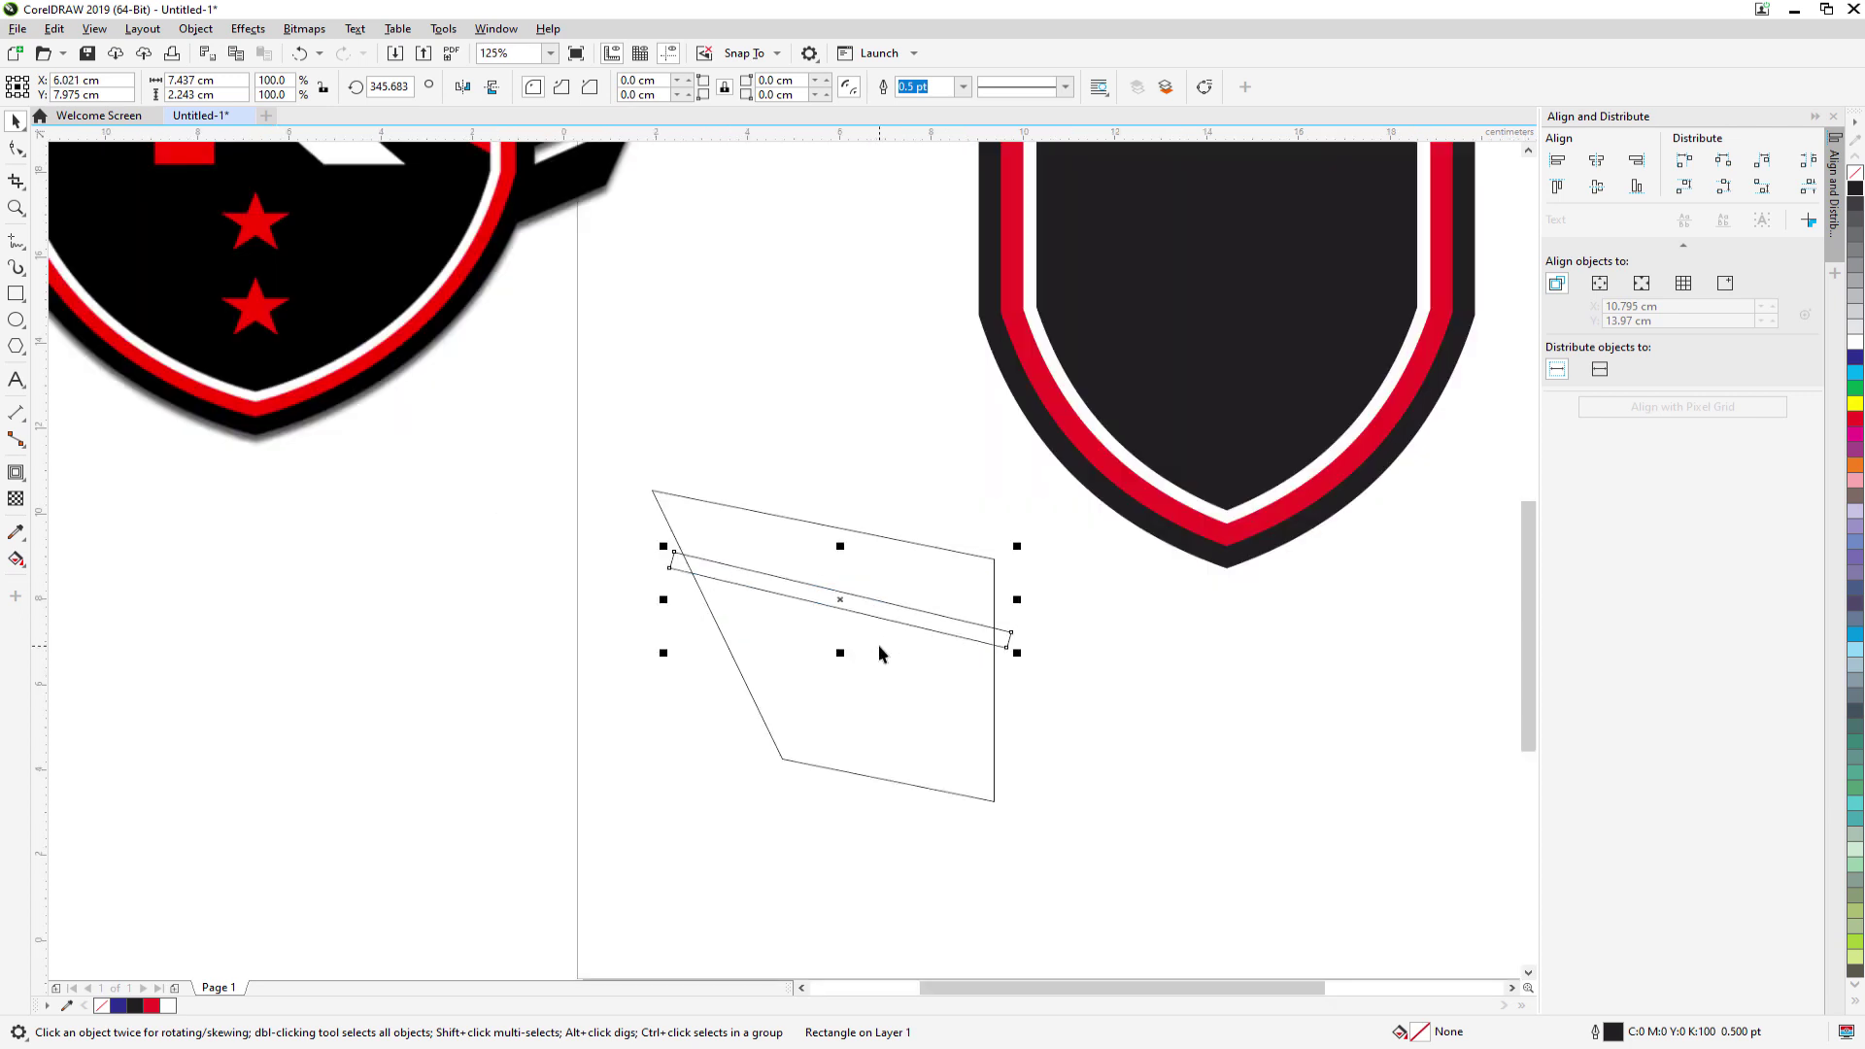
click(891, 604)
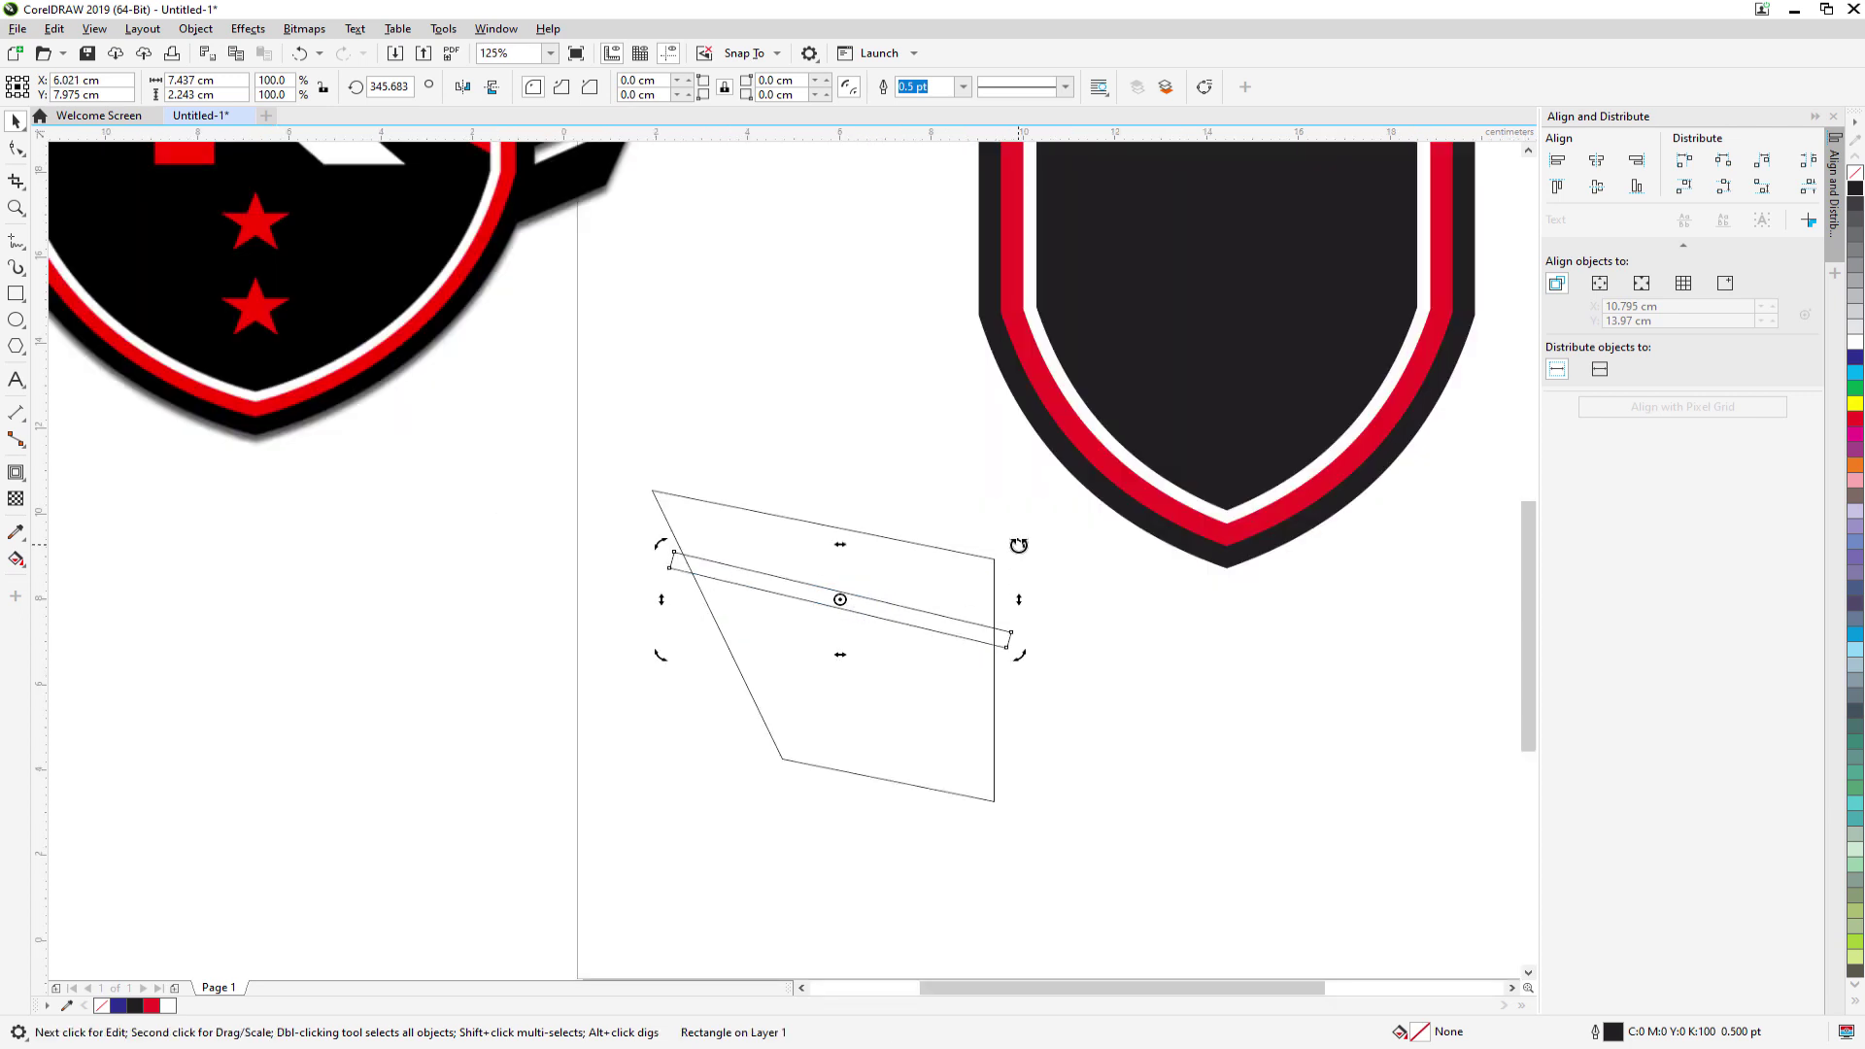
drag(1016, 542, 1018, 538)
click(959, 651)
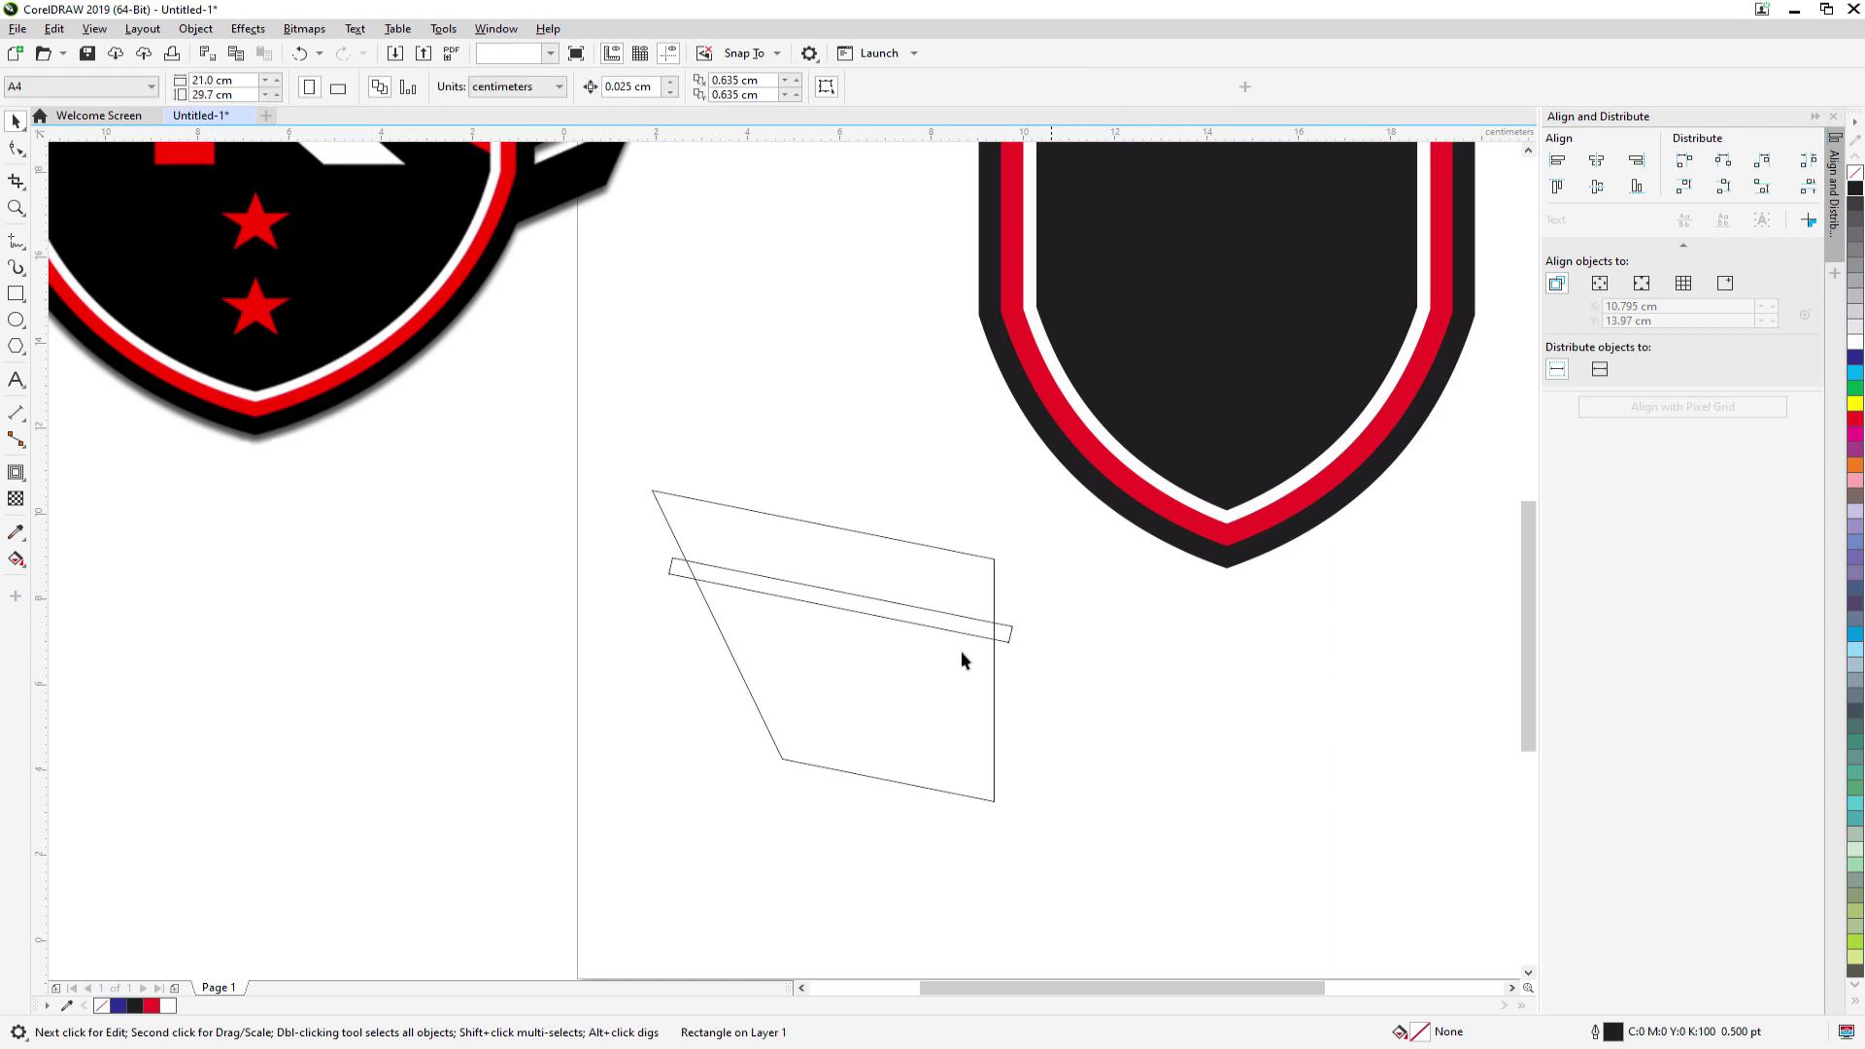
drag(917, 622, 919, 602)
scroll(896, 604, down, 2)
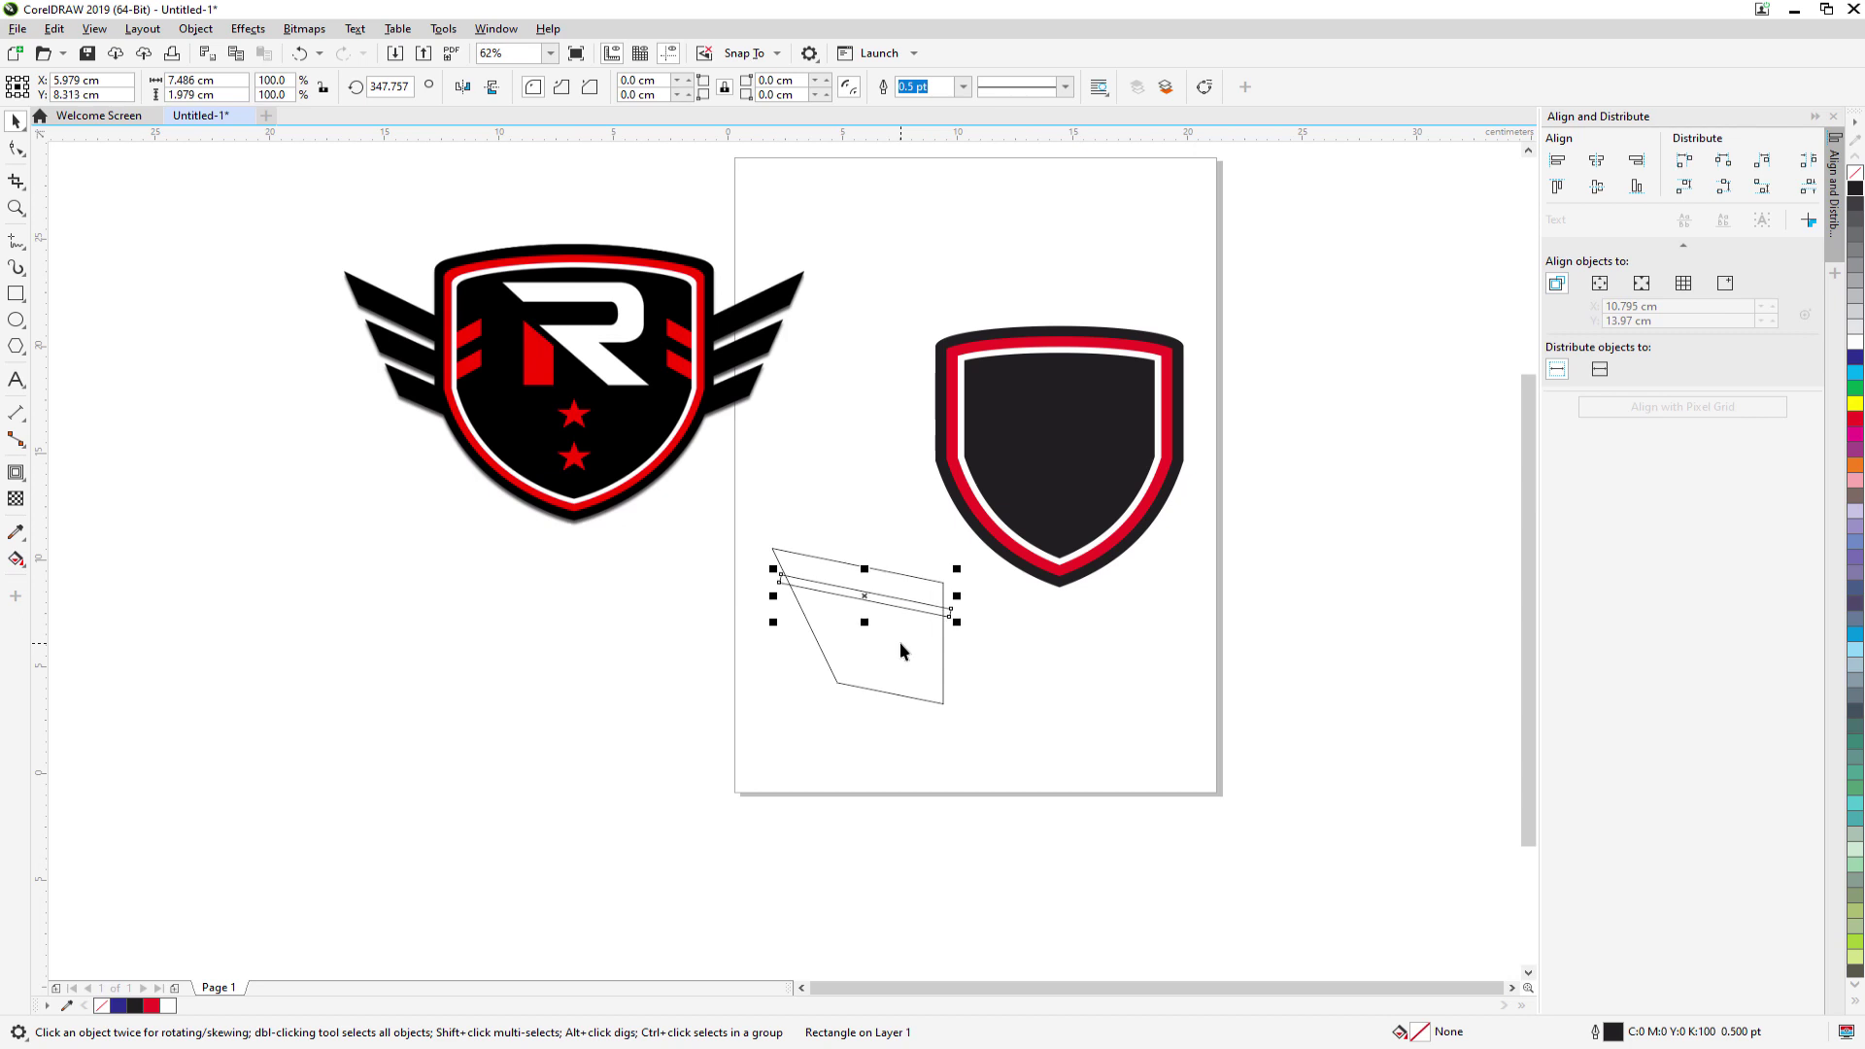
- Refine the thin strip's rotation to about 349.2° across the wing outline
scroll(899, 643, up, 4)
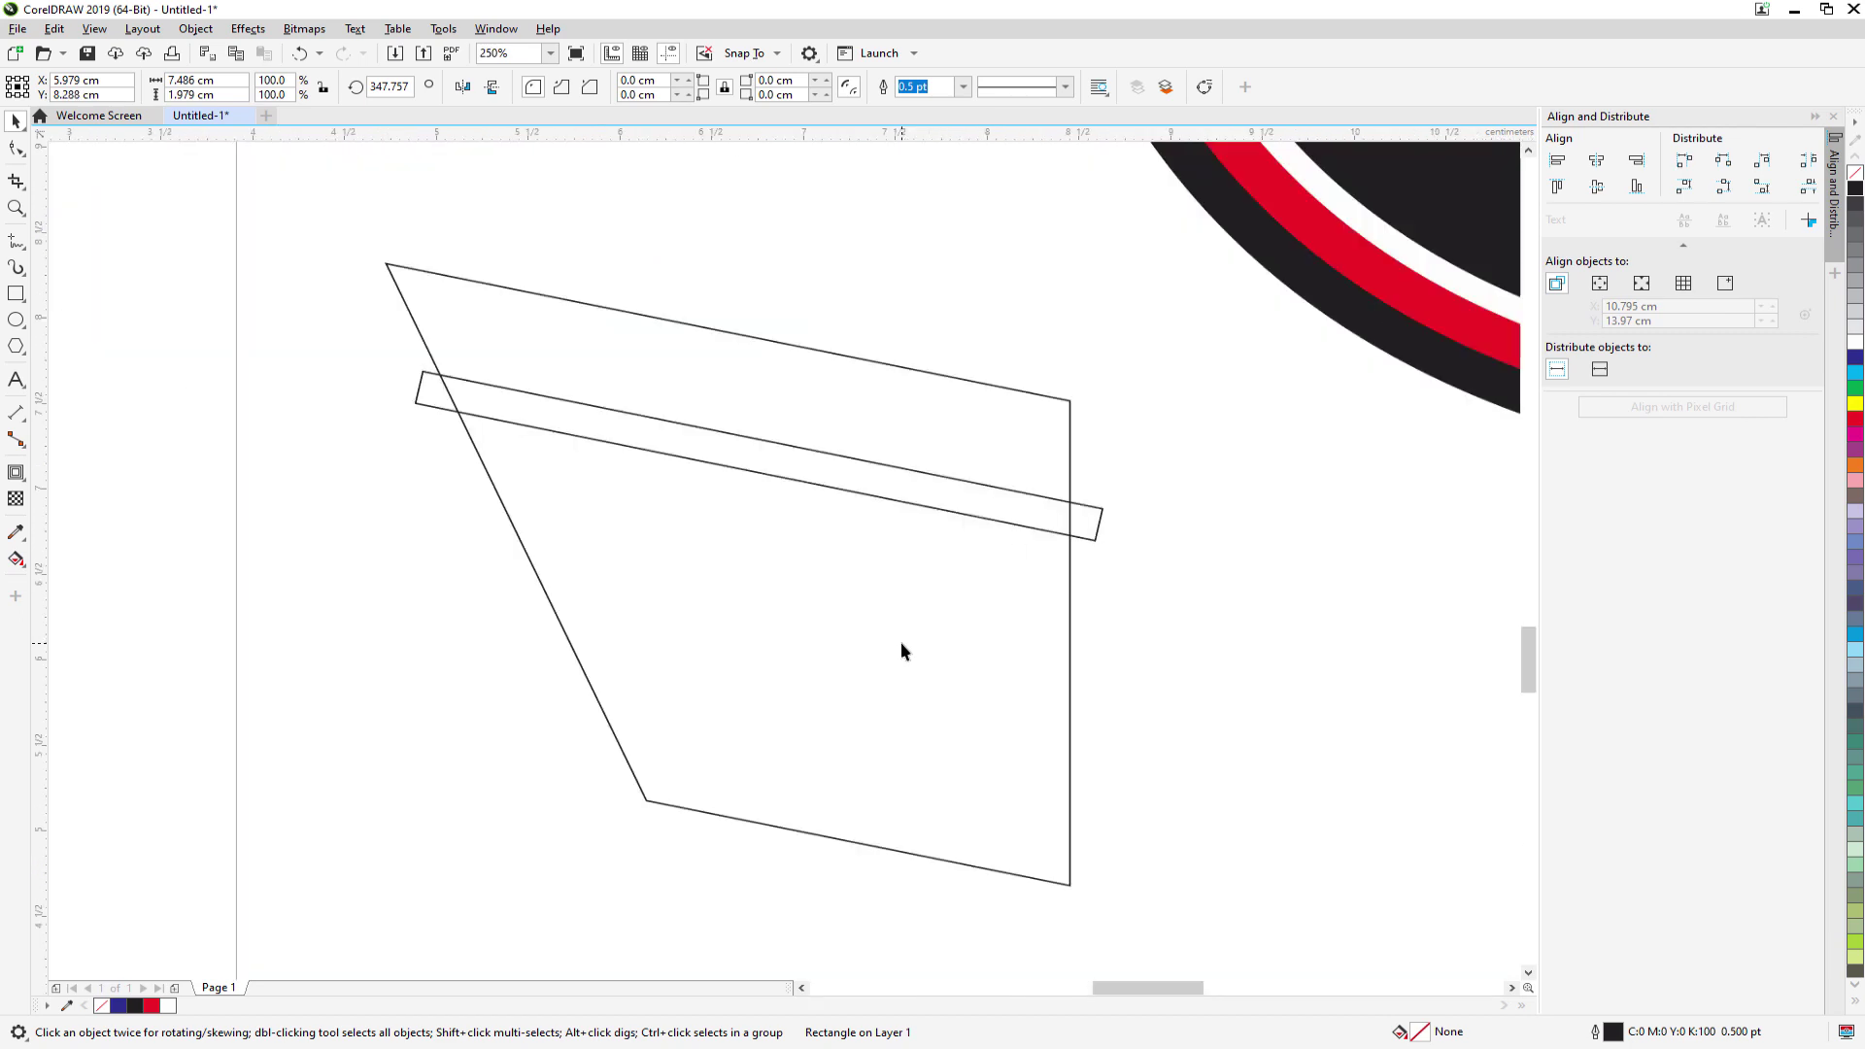
click(755, 456)
drag(1119, 363, 1109, 356)
click(1111, 533)
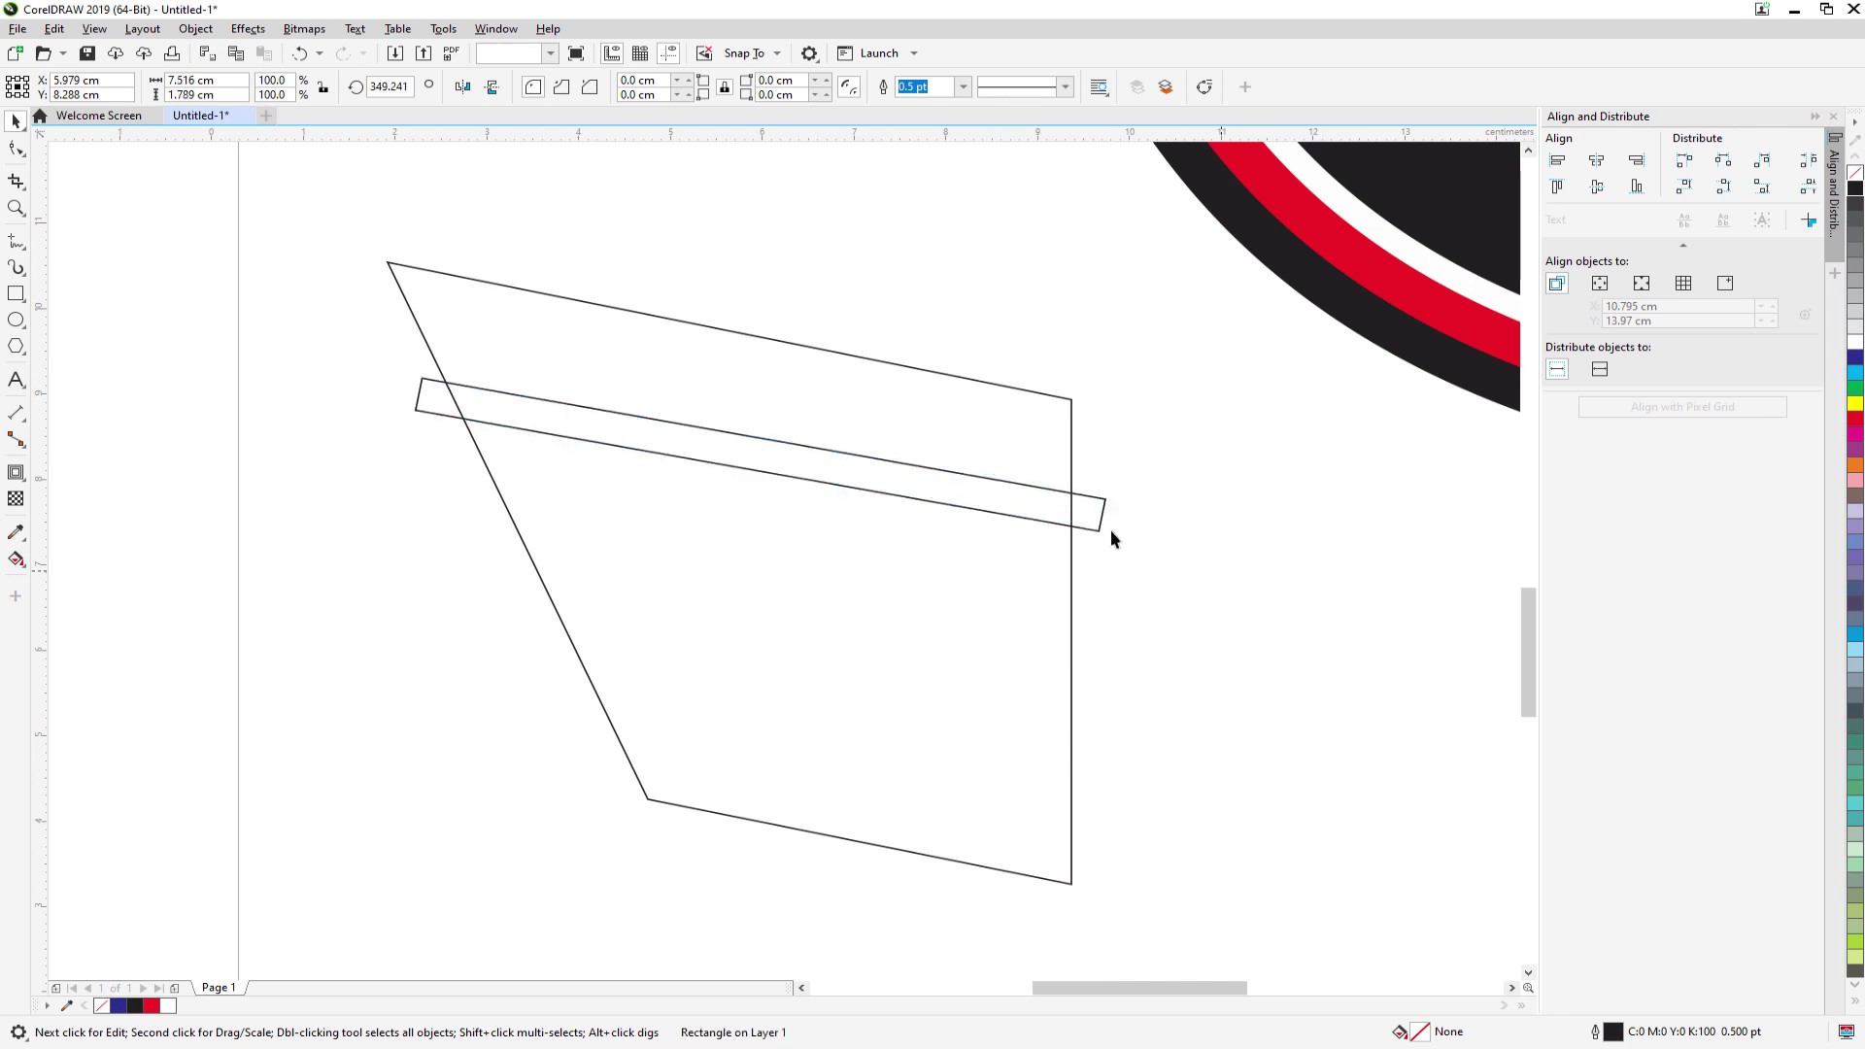
- Shift the thin strip slightly left and place a copy straight below it, centred at about Y 6.39 cm
click(772, 468)
drag(763, 454, 754, 457)
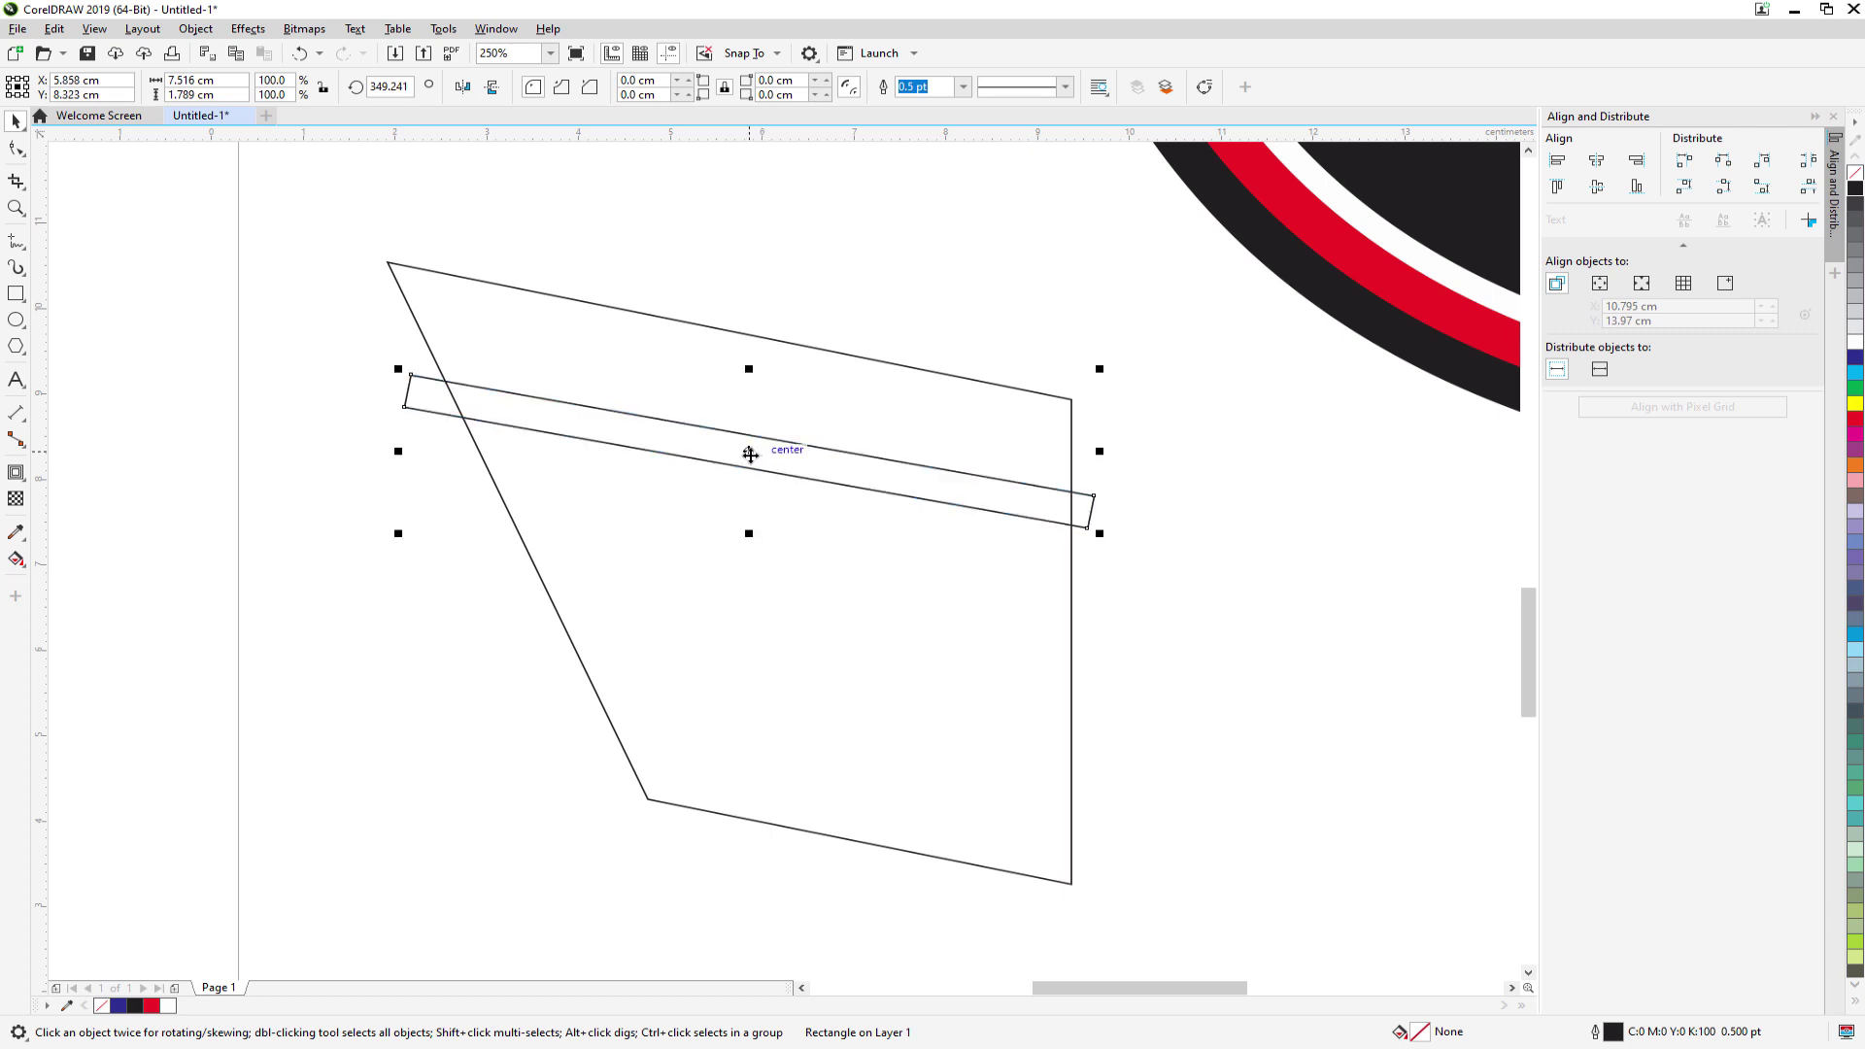
mouse_move(750, 454)
mouse_down()
mouse_move(738, 649)
mouse_move(738, 622)
mouse_up()
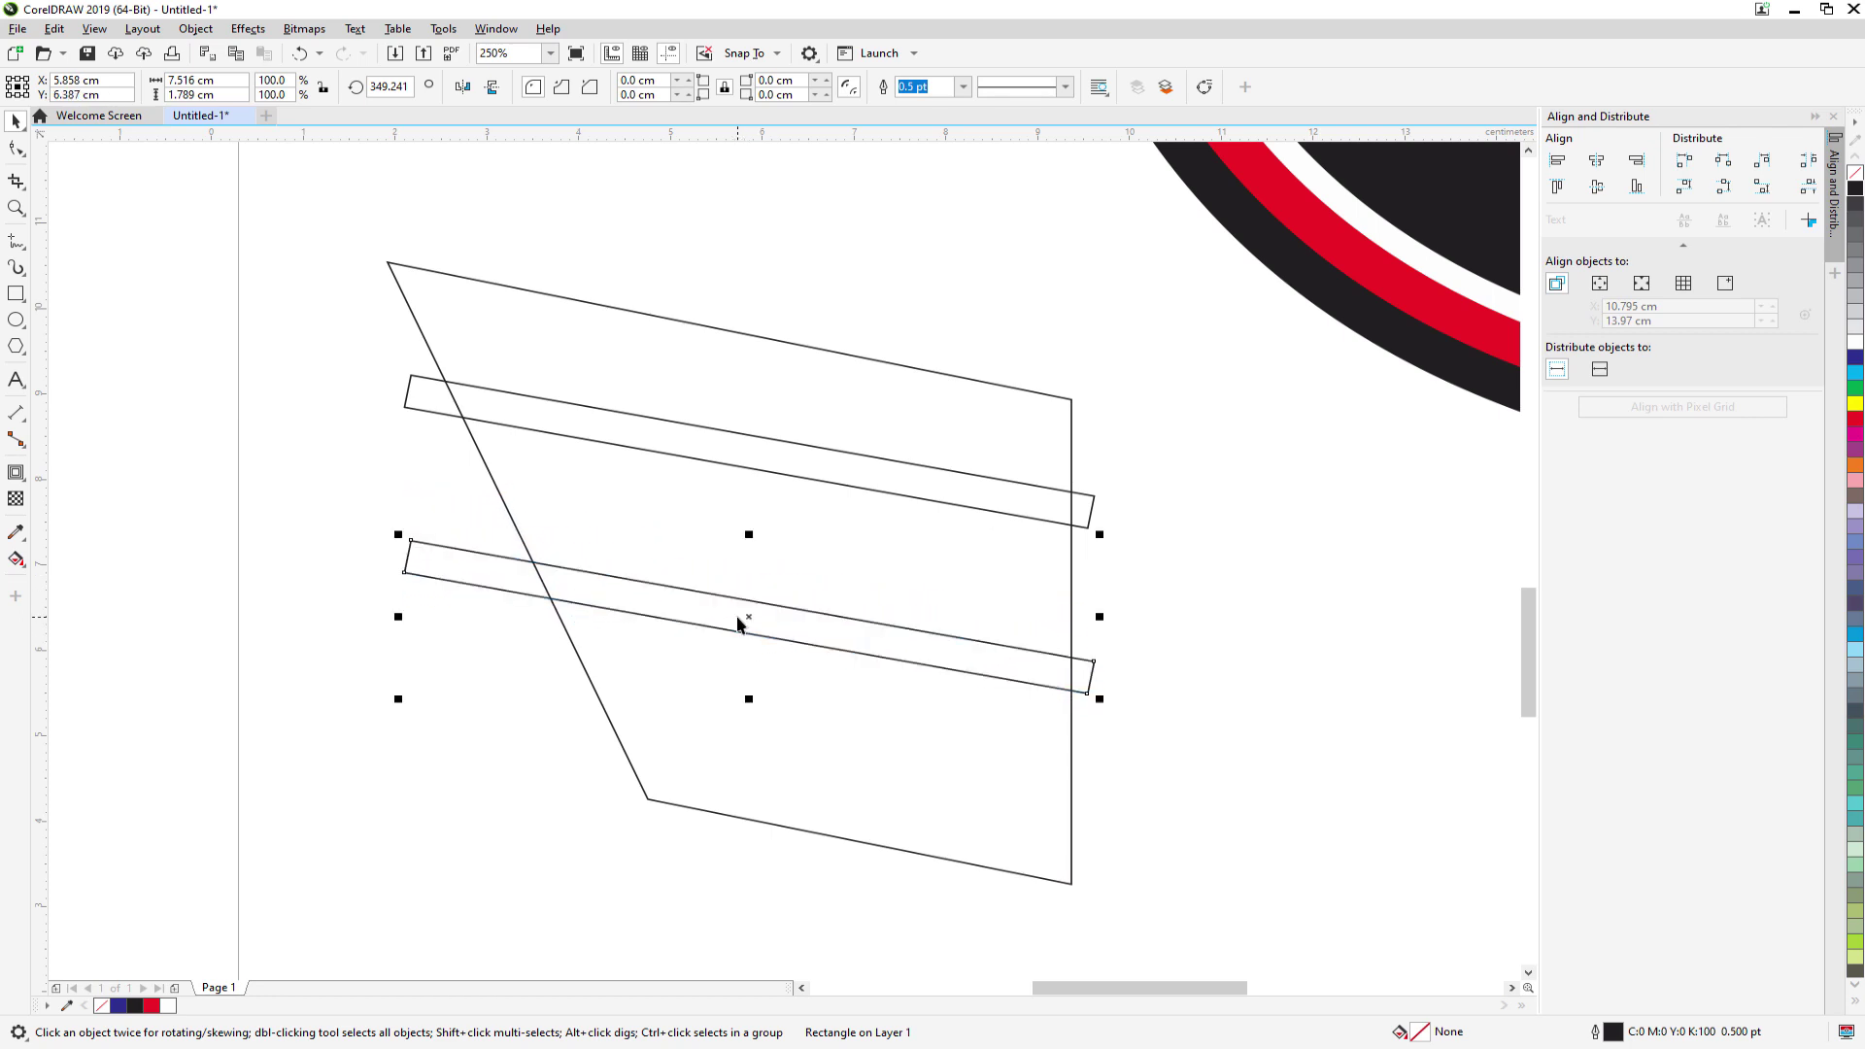
- Move the upper strip straight down to a centre height of about Y 8.07 cm
click(774, 471)
drag(774, 471, 774, 492)
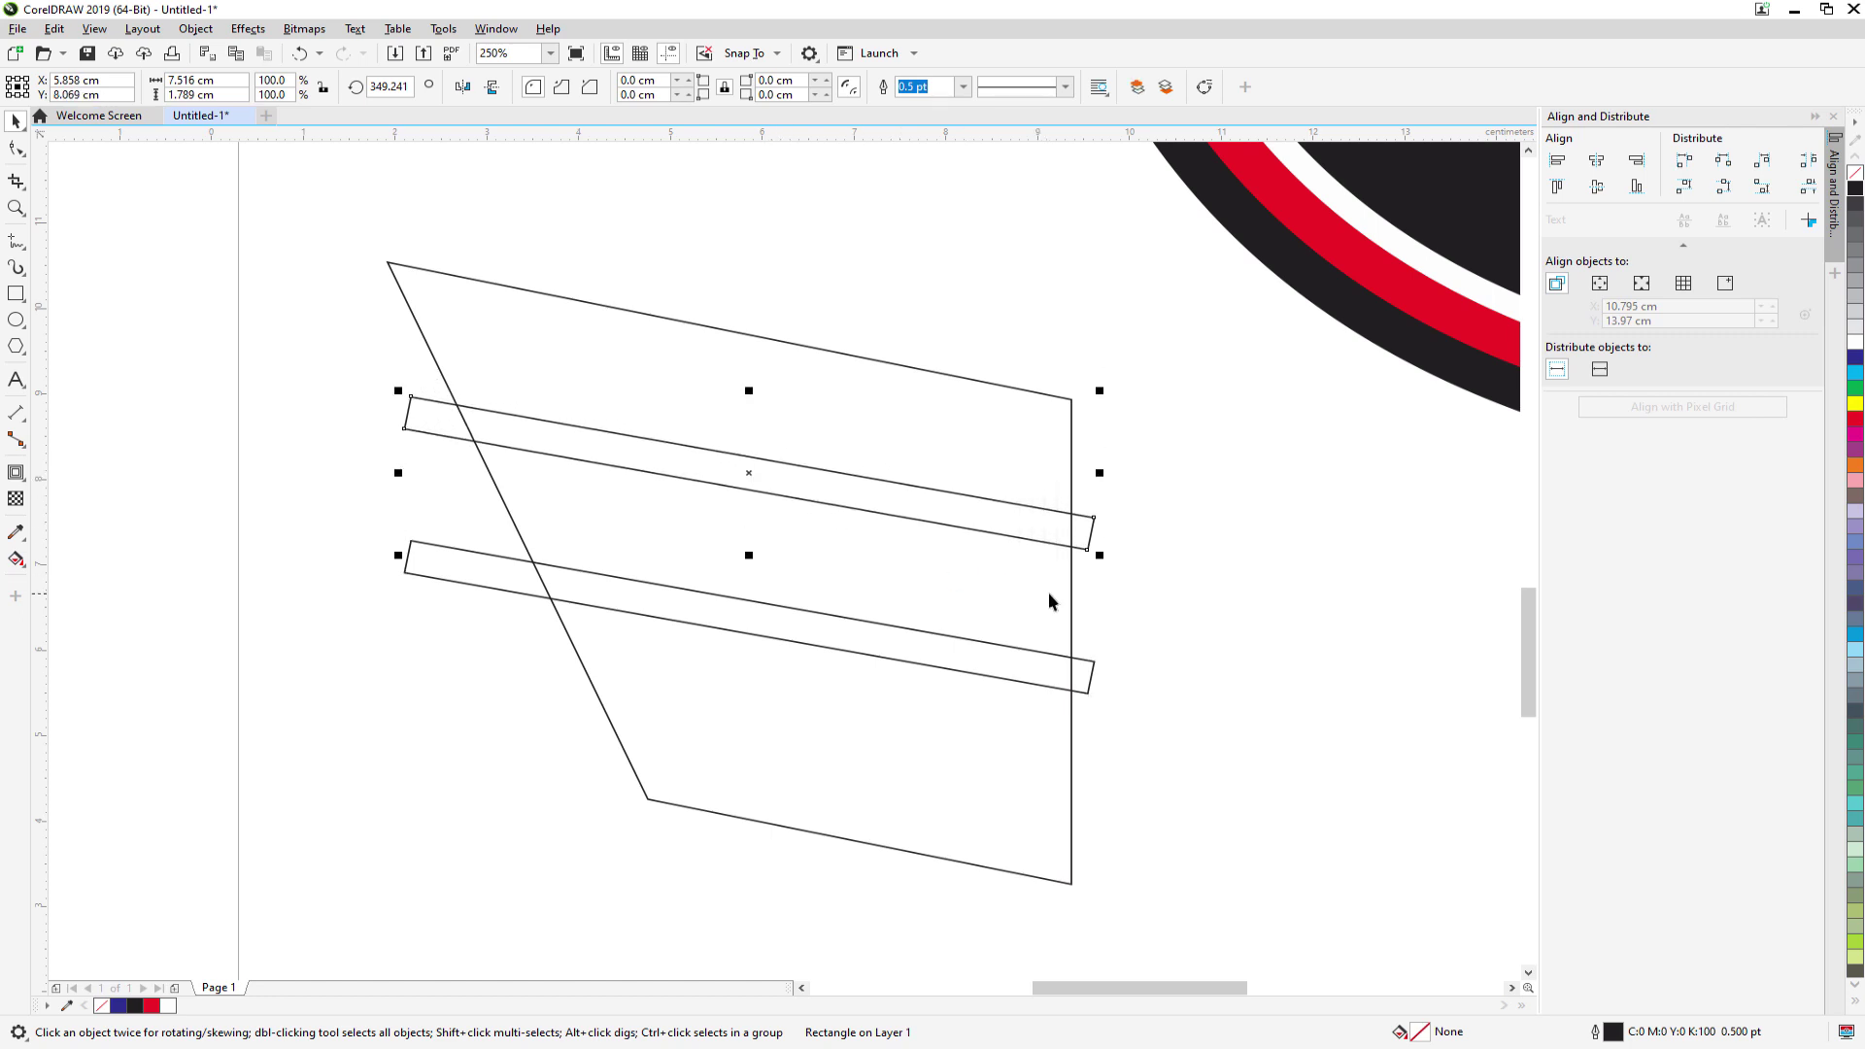
scroll(1049, 593, down, 4)
scroll(1068, 631, up, 2)
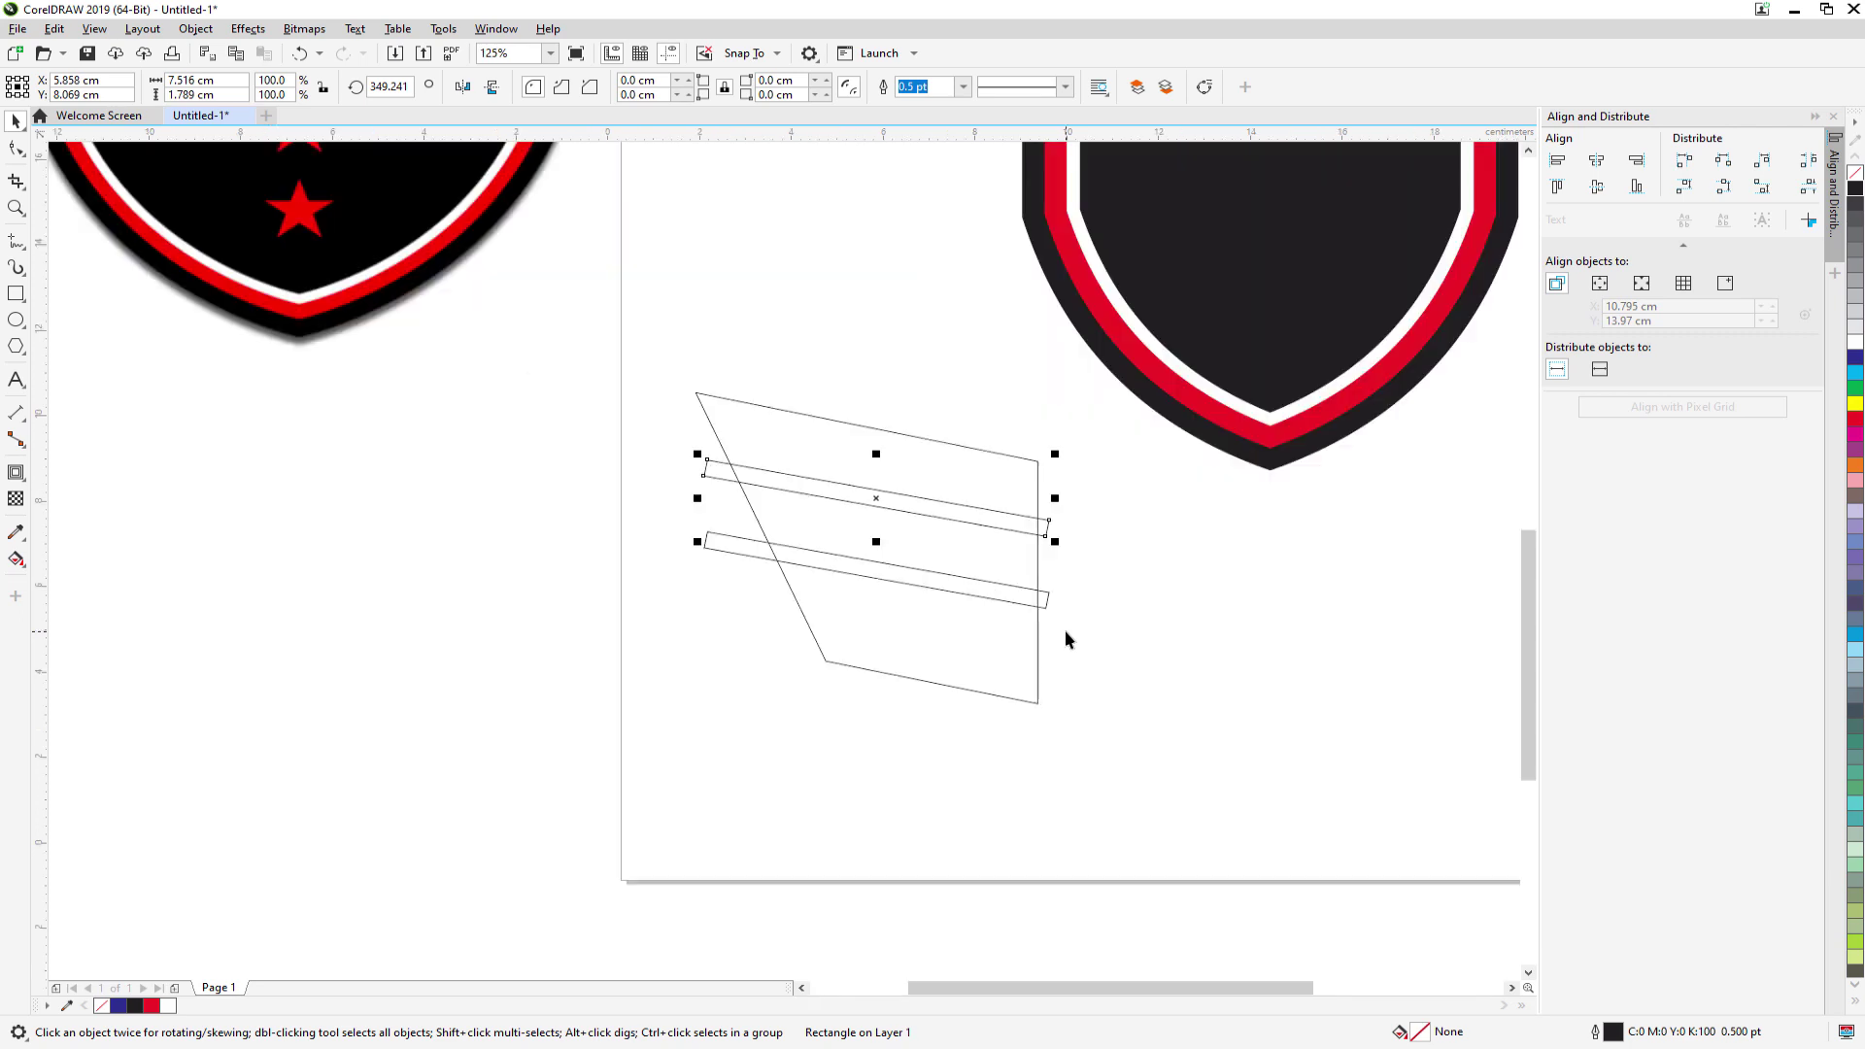
click(894, 670)
click(555, 576)
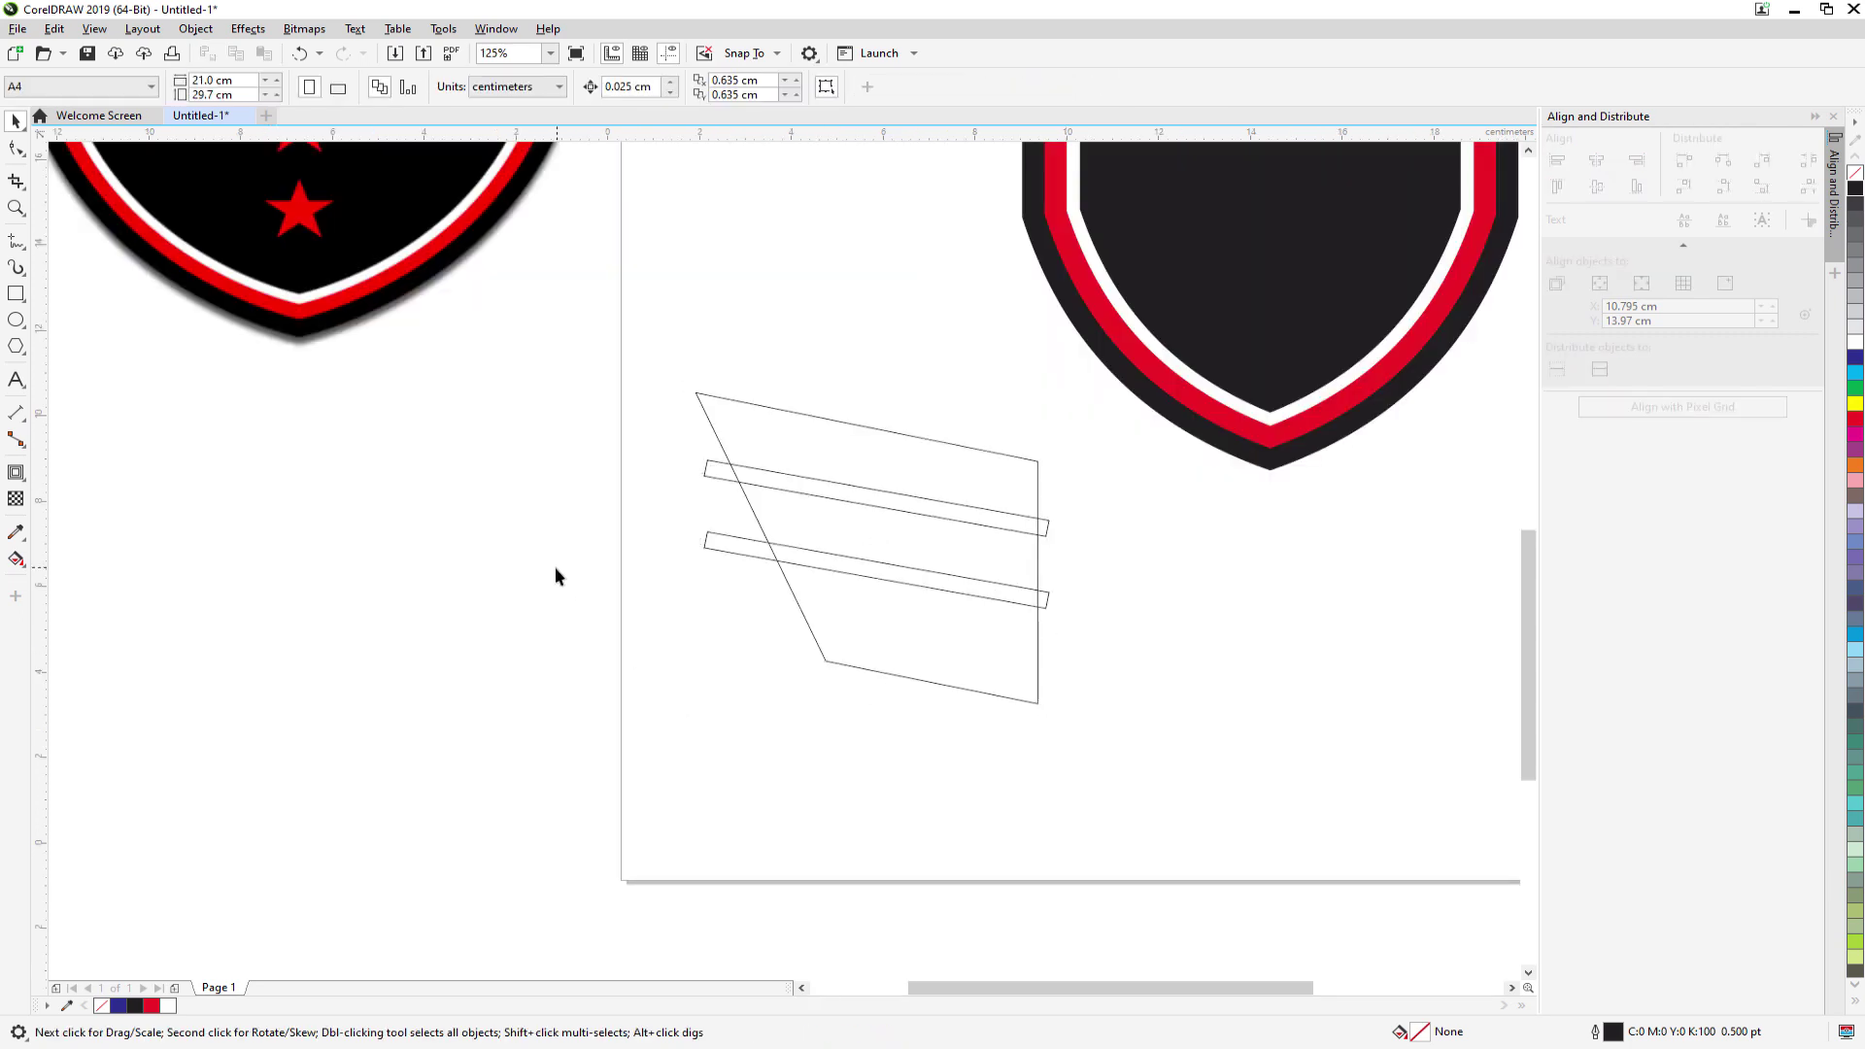
- Nudge the lower strip slightly down, to a centre height of about Y 6.31 cm
click(962, 588)
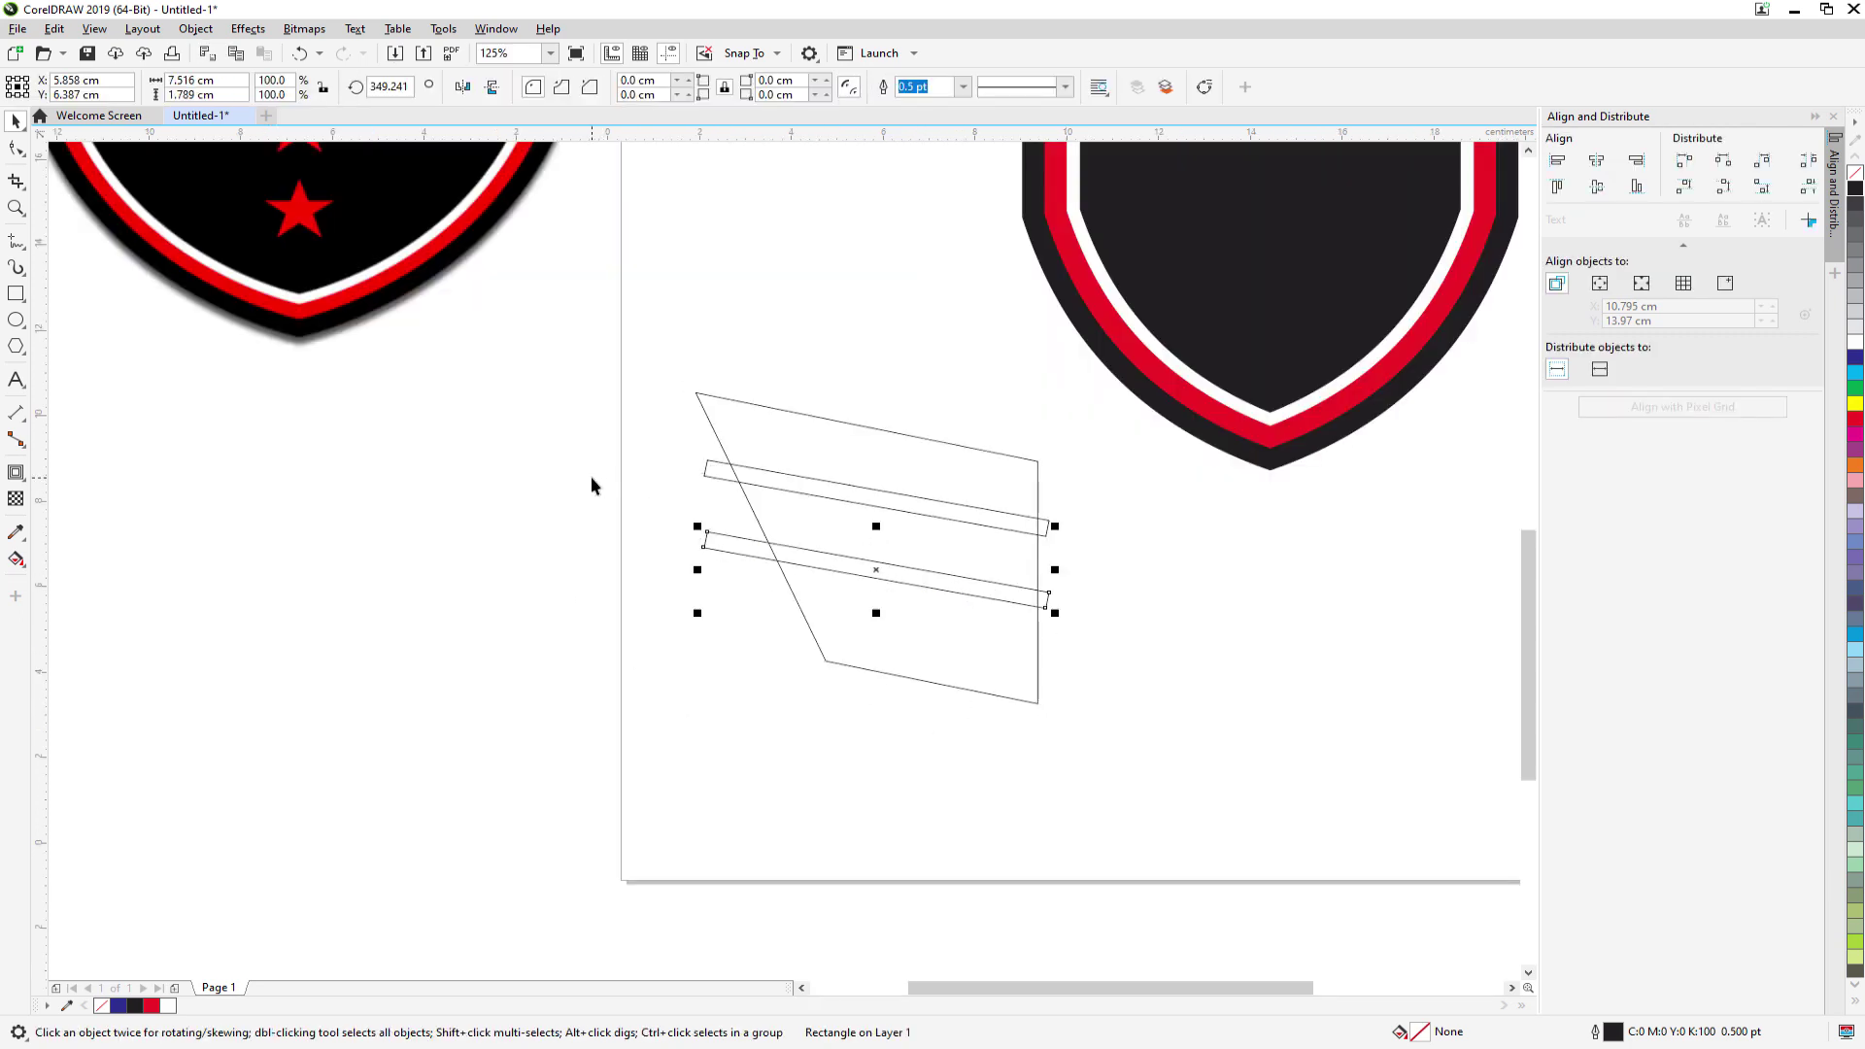
key(Down)
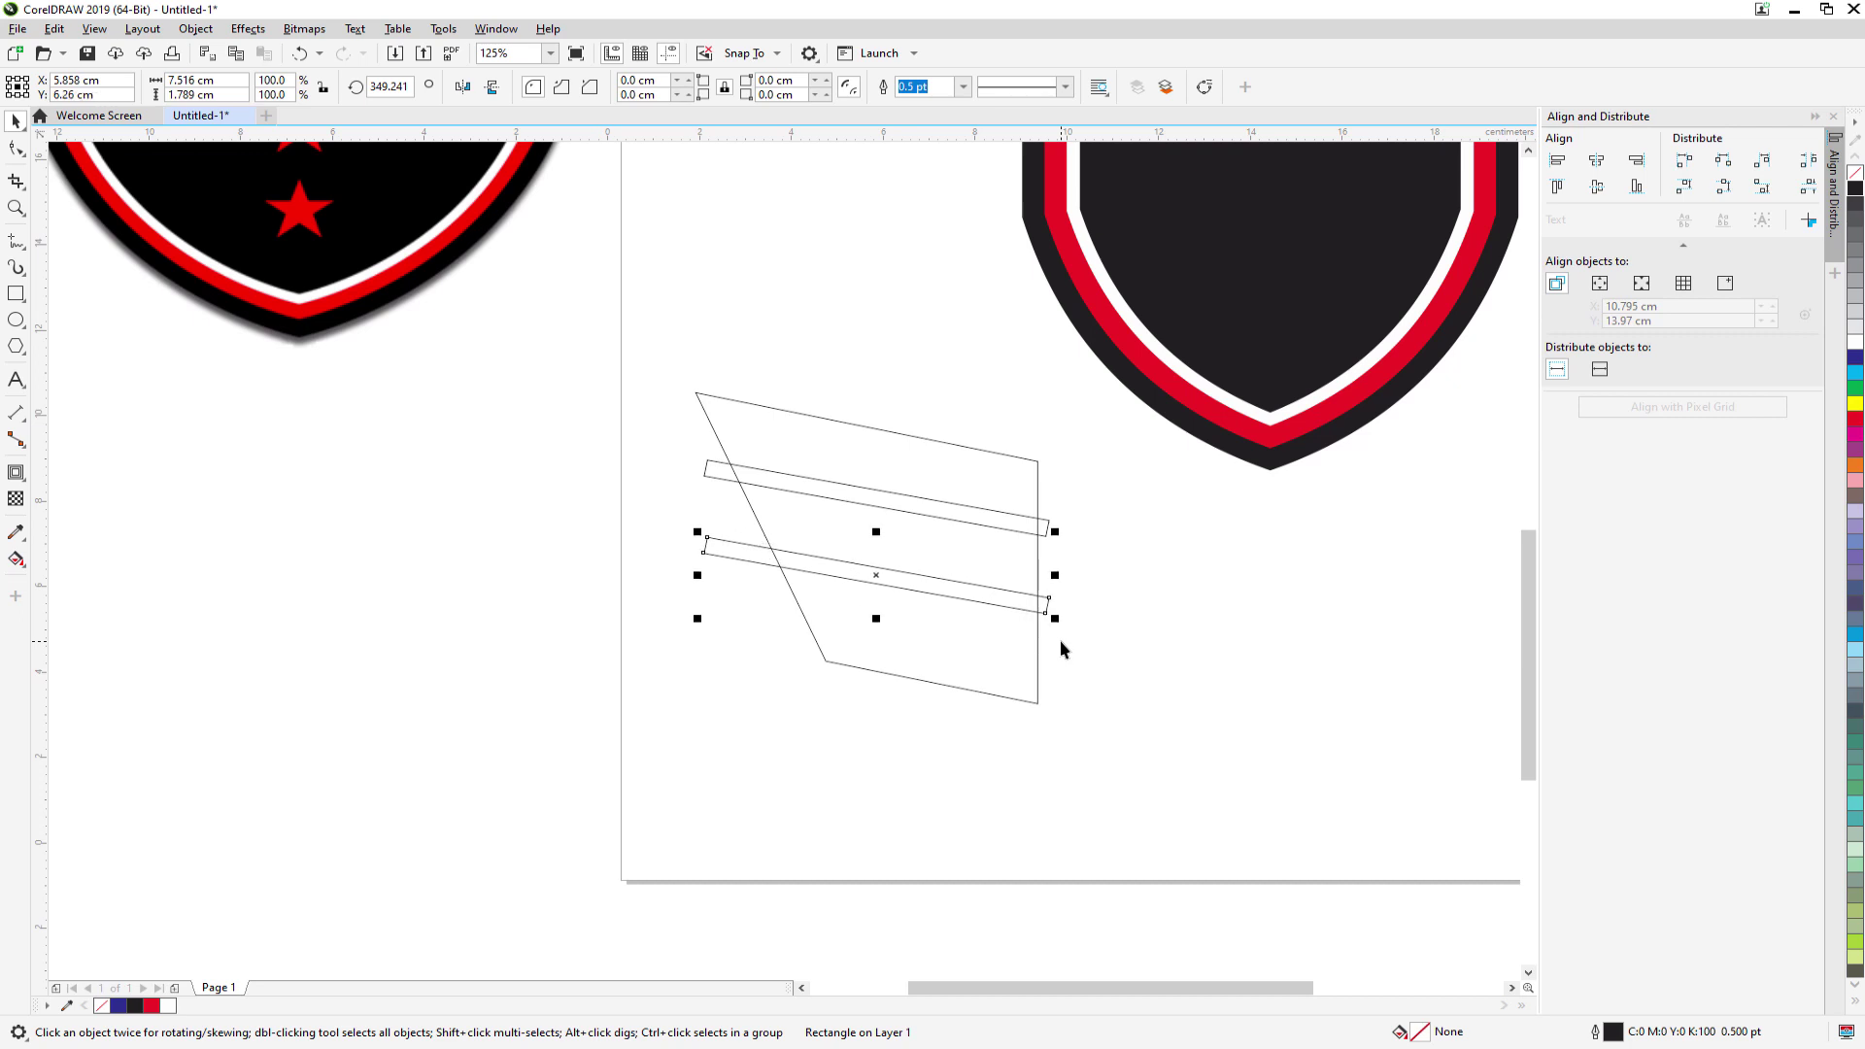
scroll(1068, 644, down, 2)
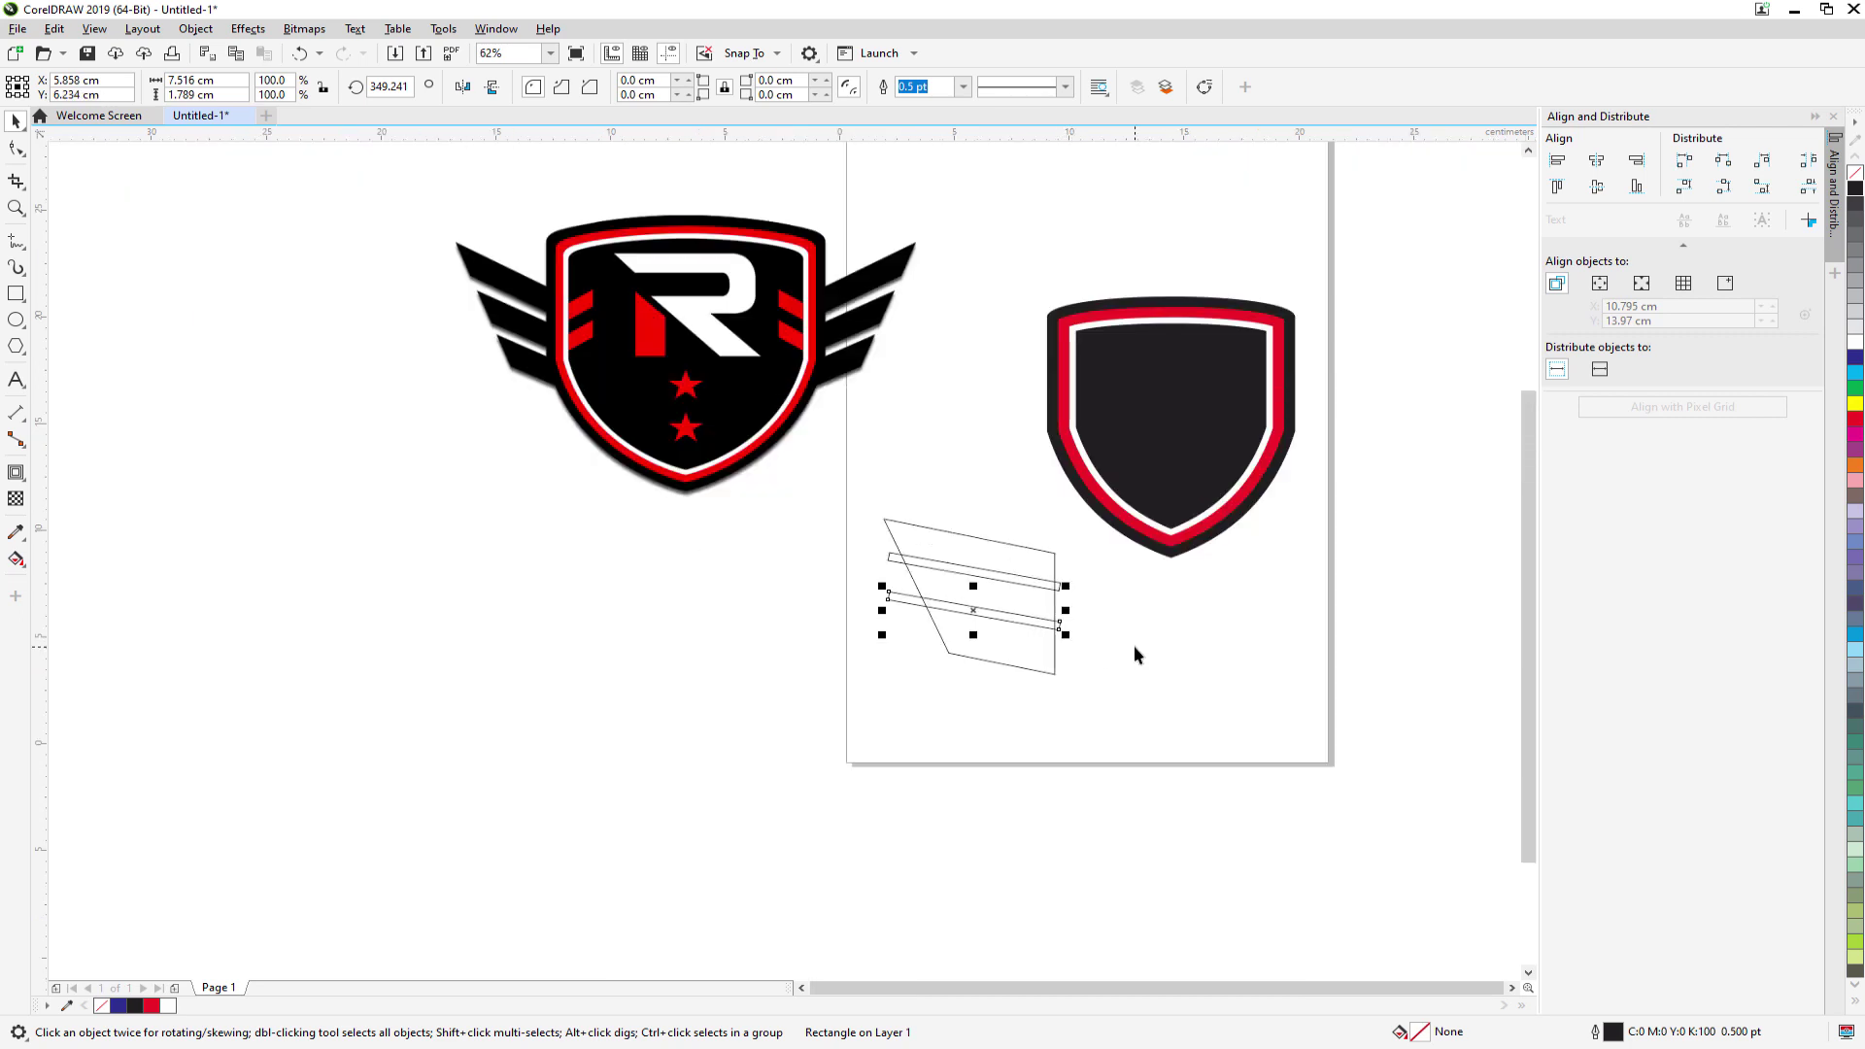
key(Up)
scroll(1135, 649, up, 2)
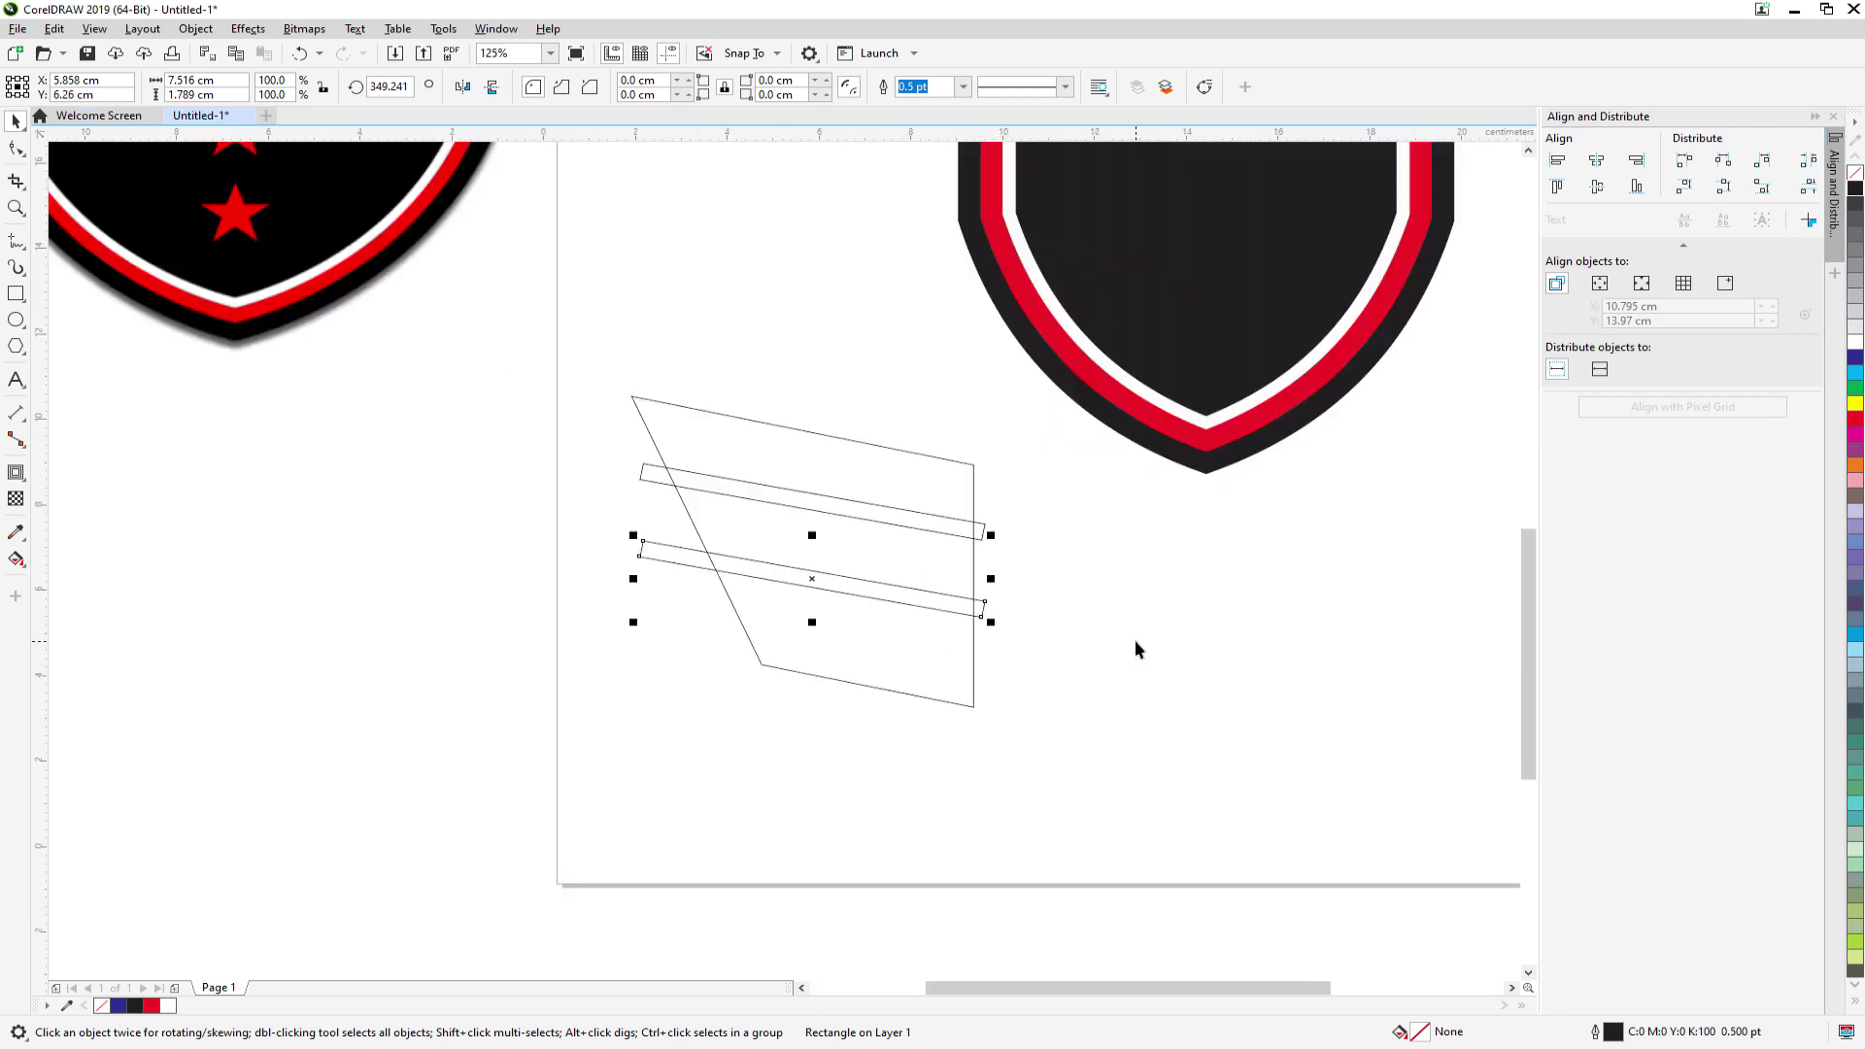
key(Escape)
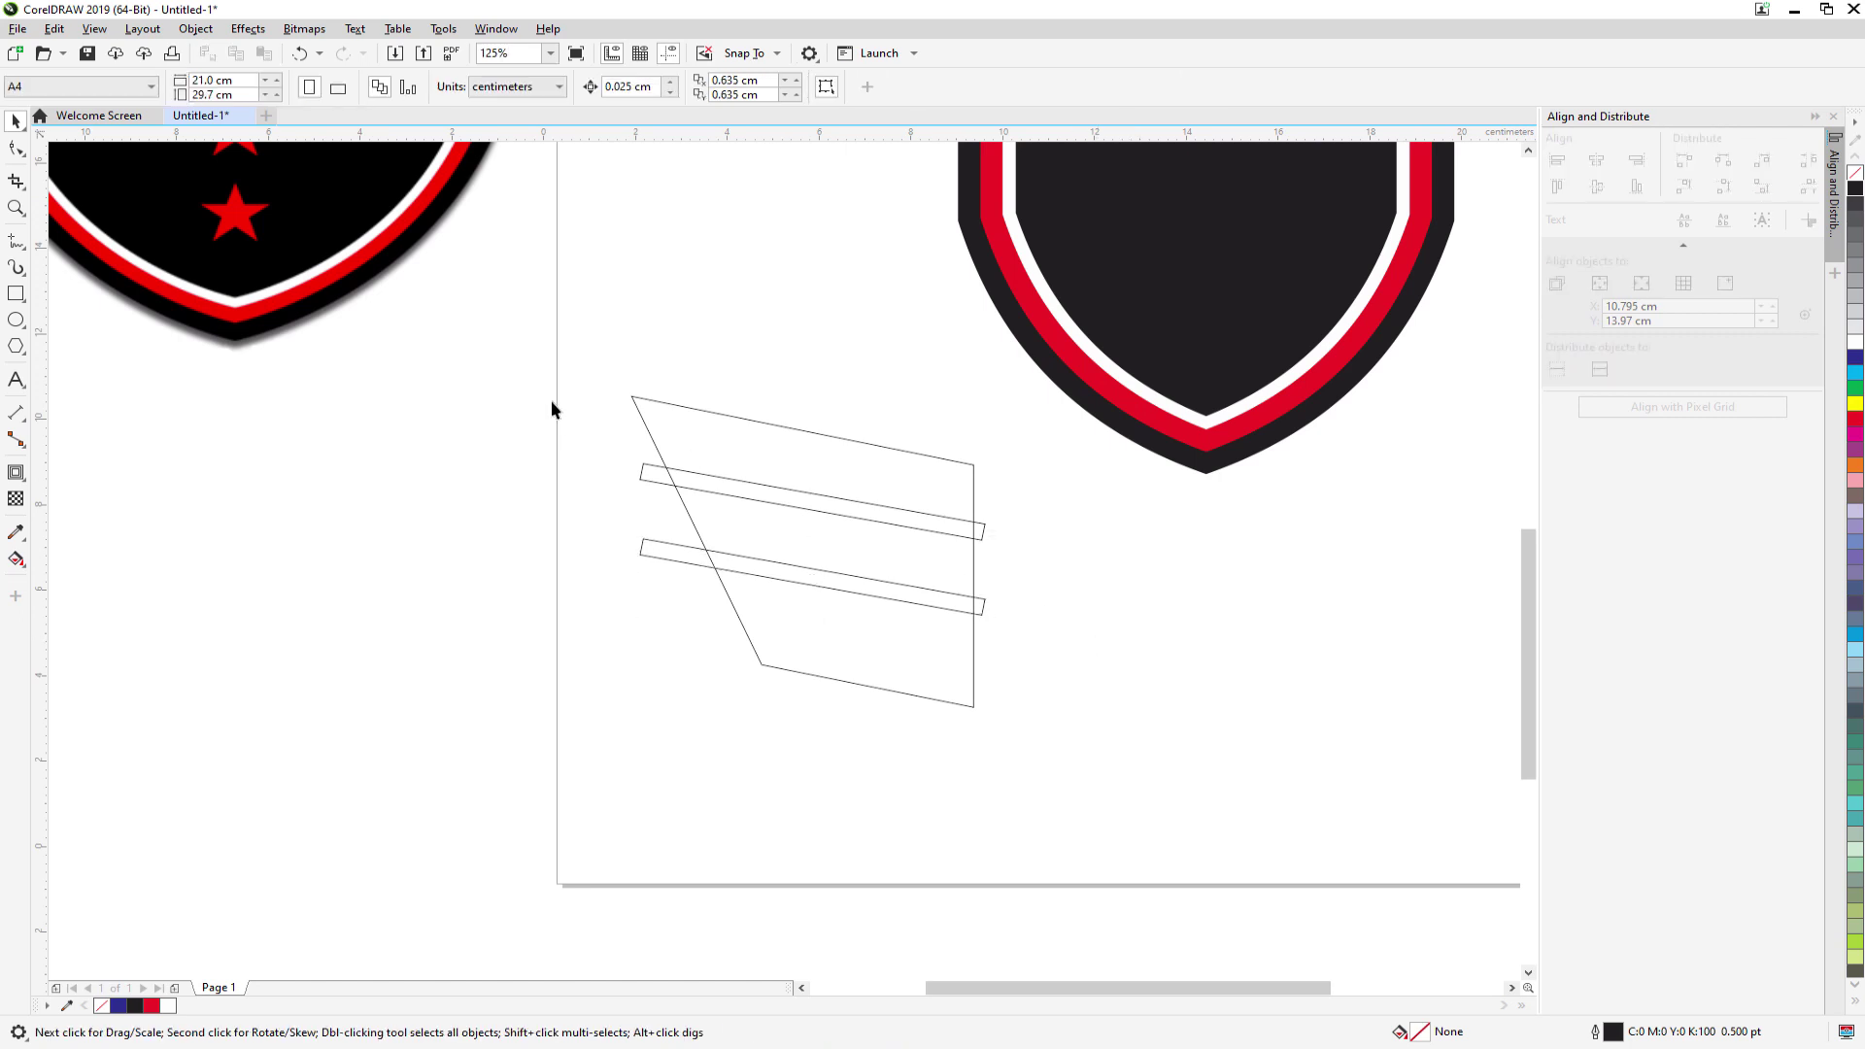
- Move the reference logo image further left, clear of the wing outline
drag(562, 349, 478, 445)
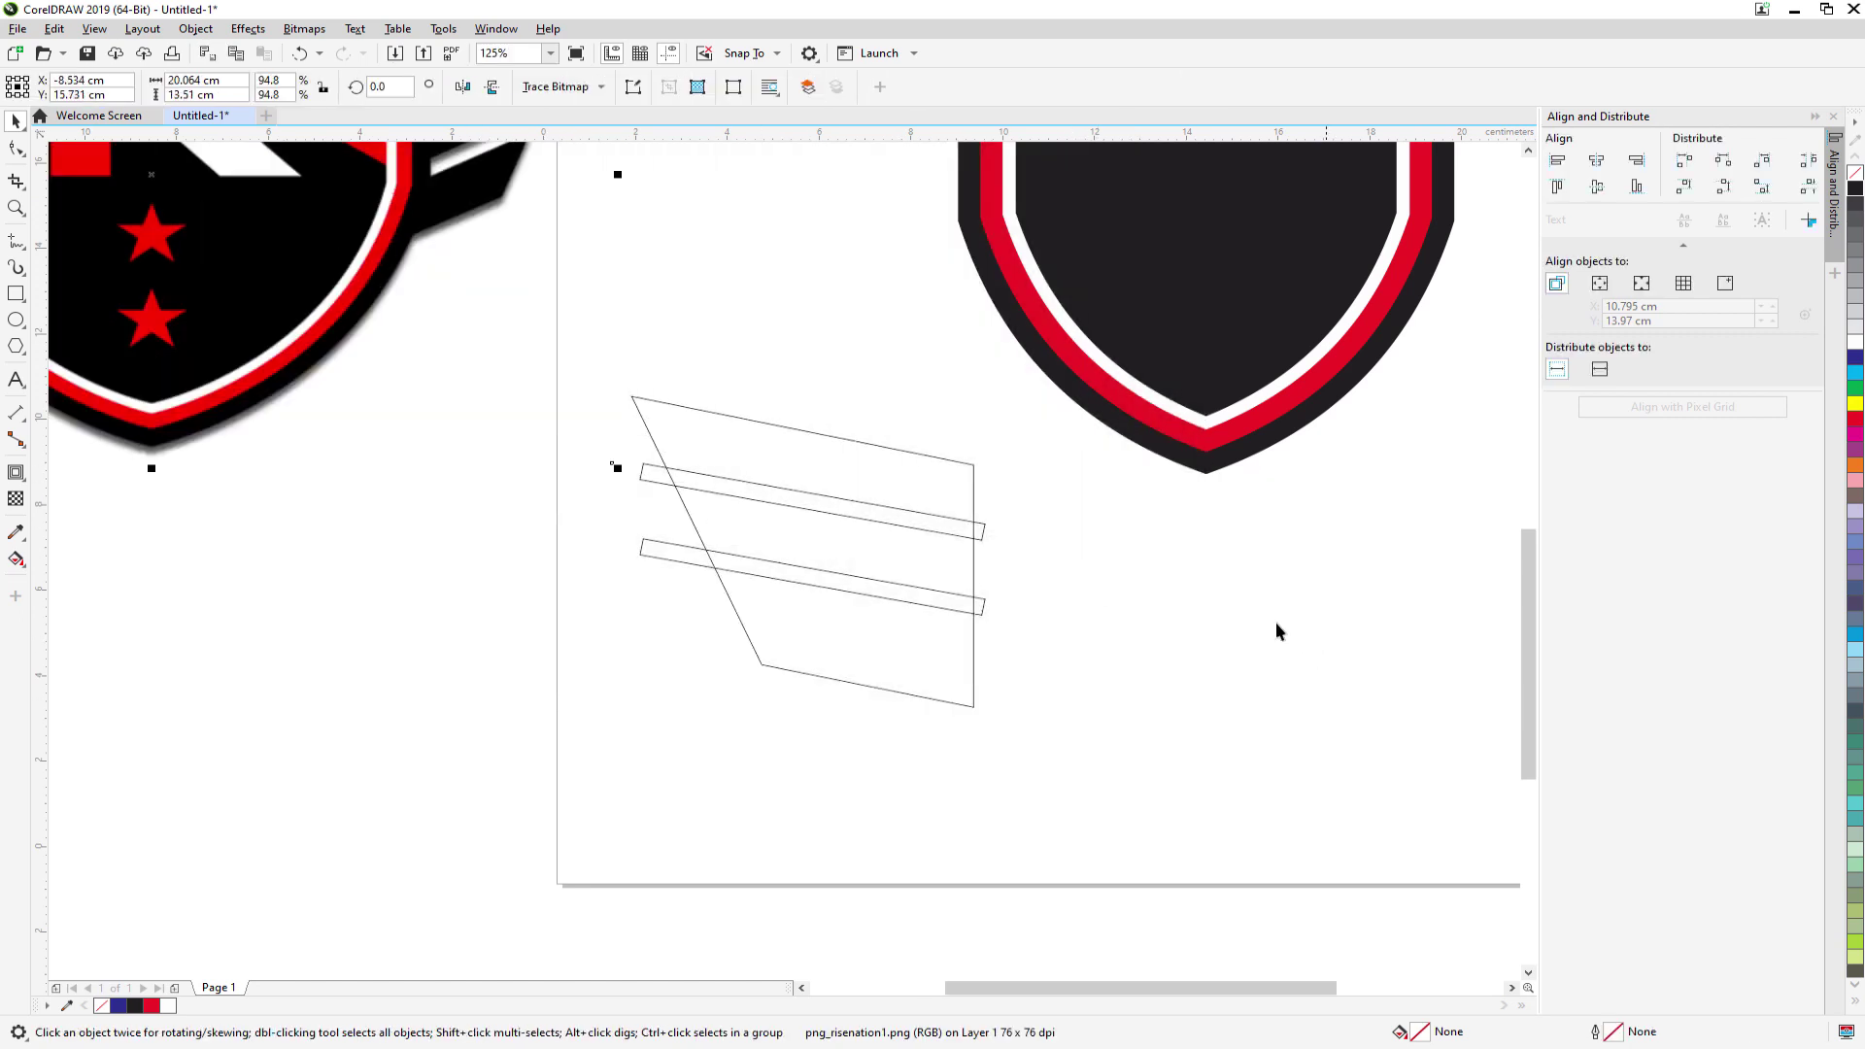
key(Escape)
mouse_move(600, 350)
mouse_down()
mouse_move(981, 632)
mouse_move(471, 346)
mouse_move(440, 291)
mouse_up()
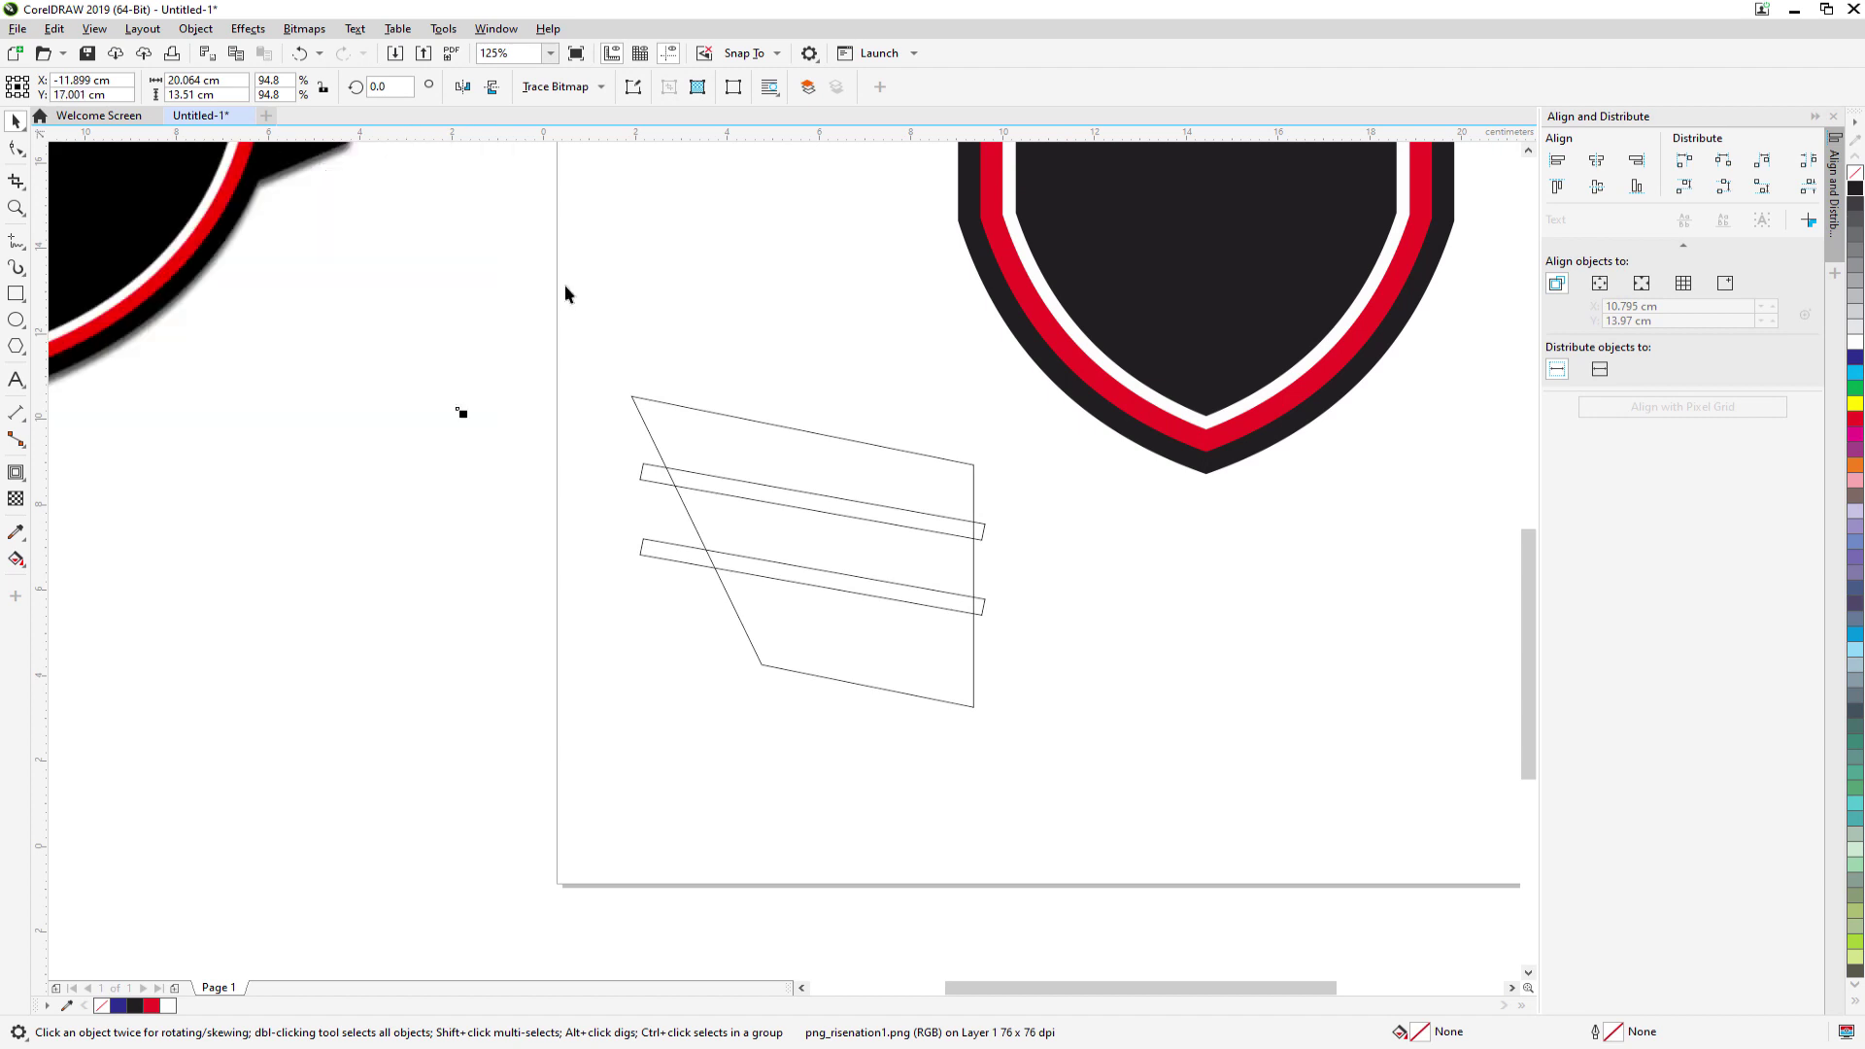
- Try cutting the two strips out of the wing outline, moving the result closer to the shield and filling it black
drag(599, 362, 1080, 762)
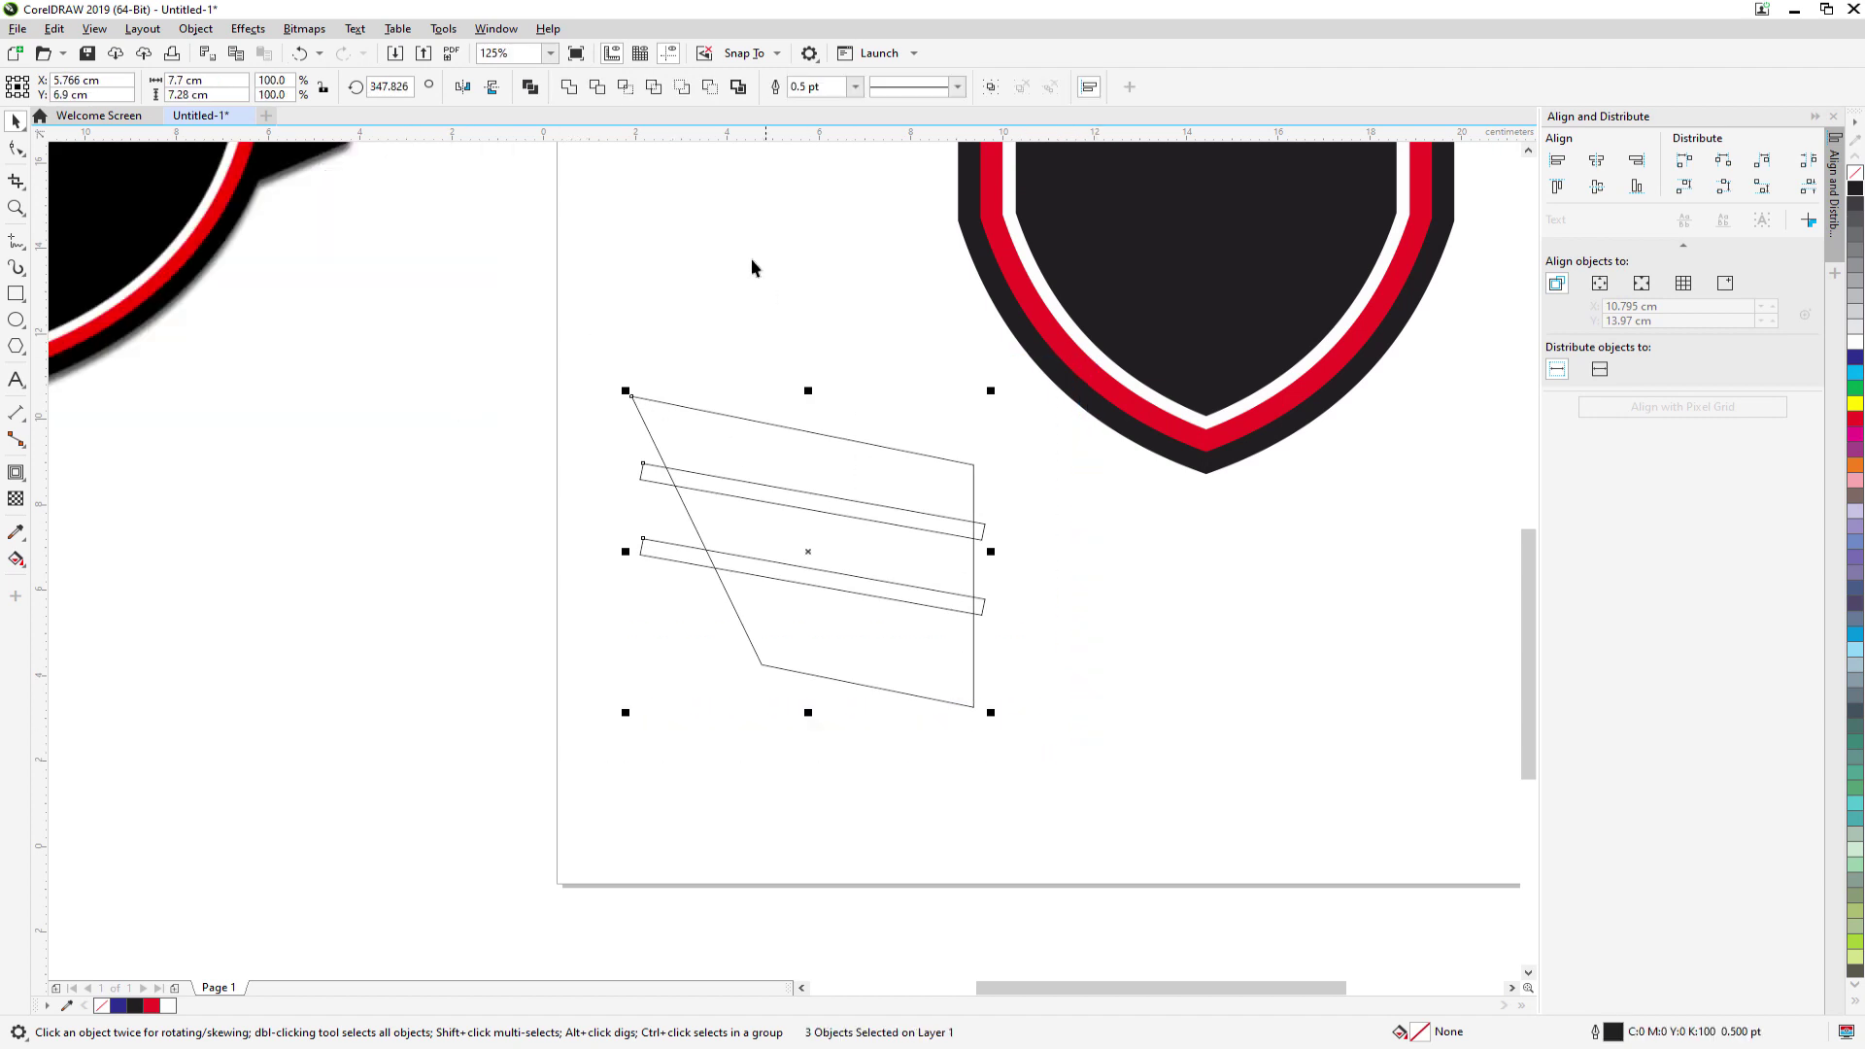
click(710, 86)
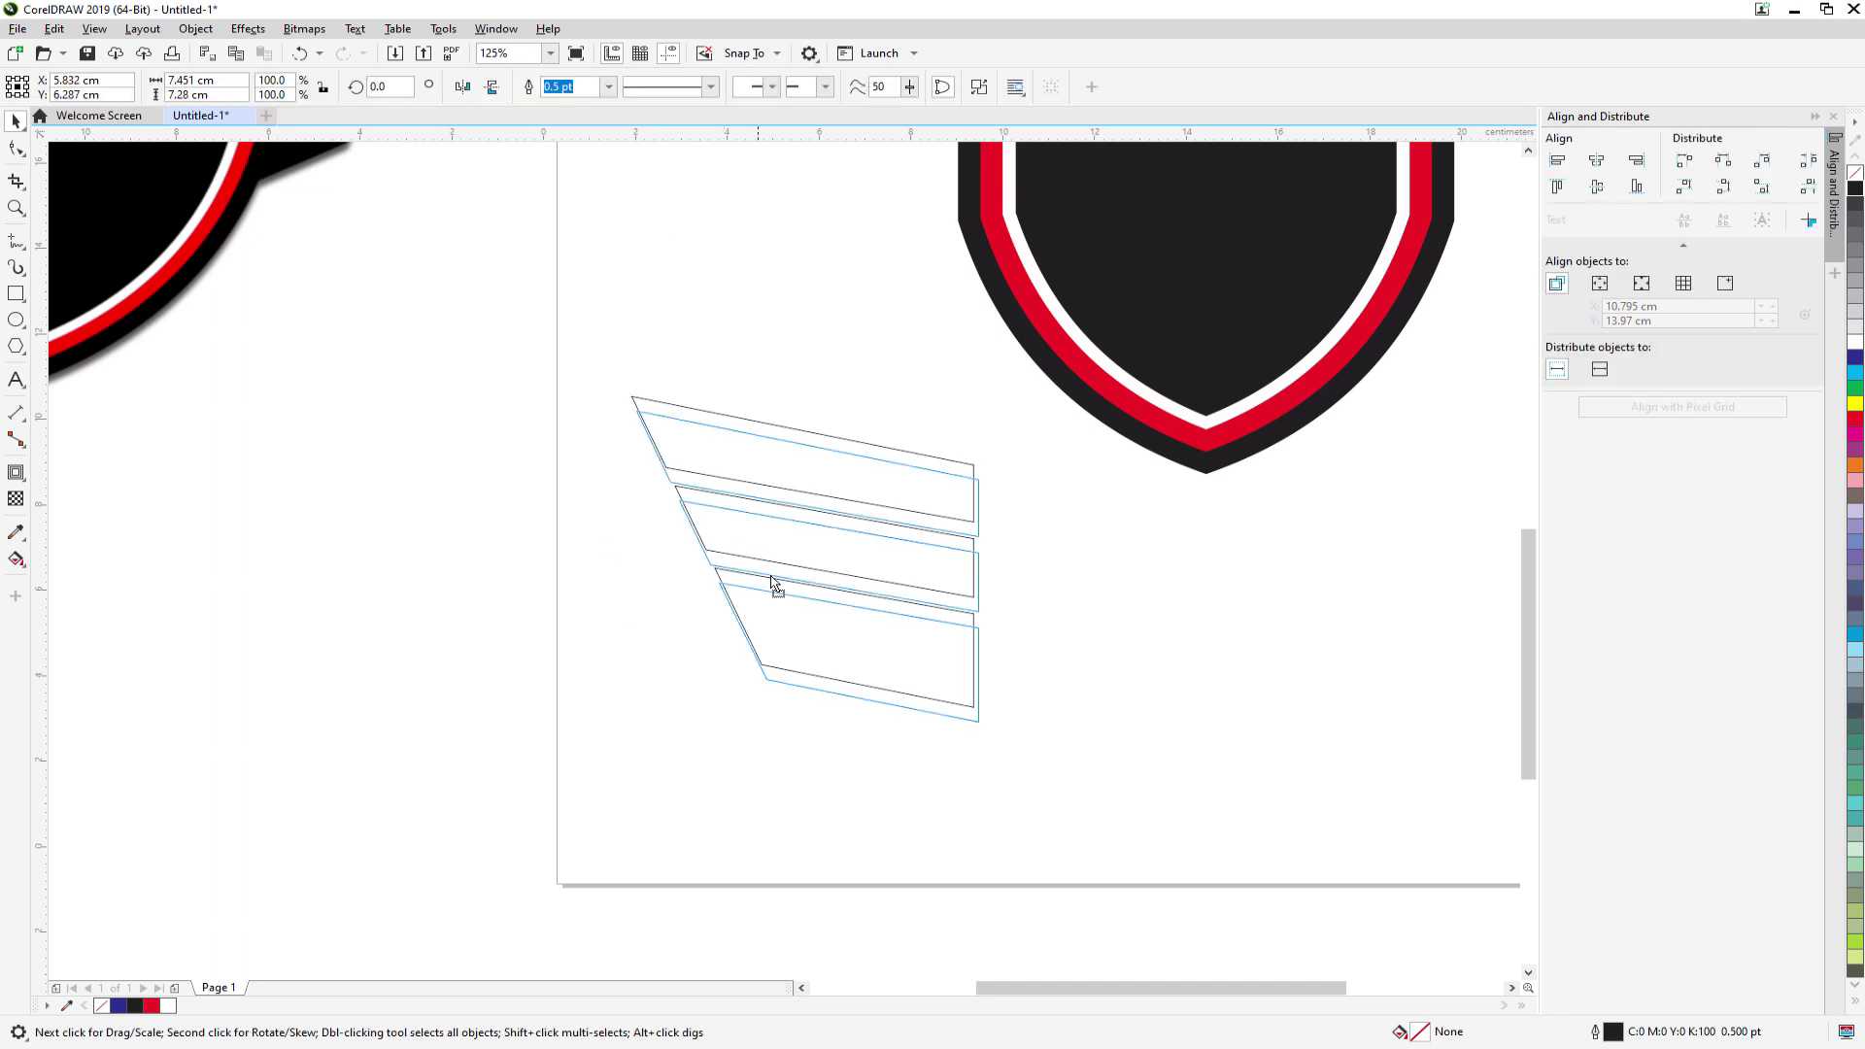
drag(761, 550, 782, 508)
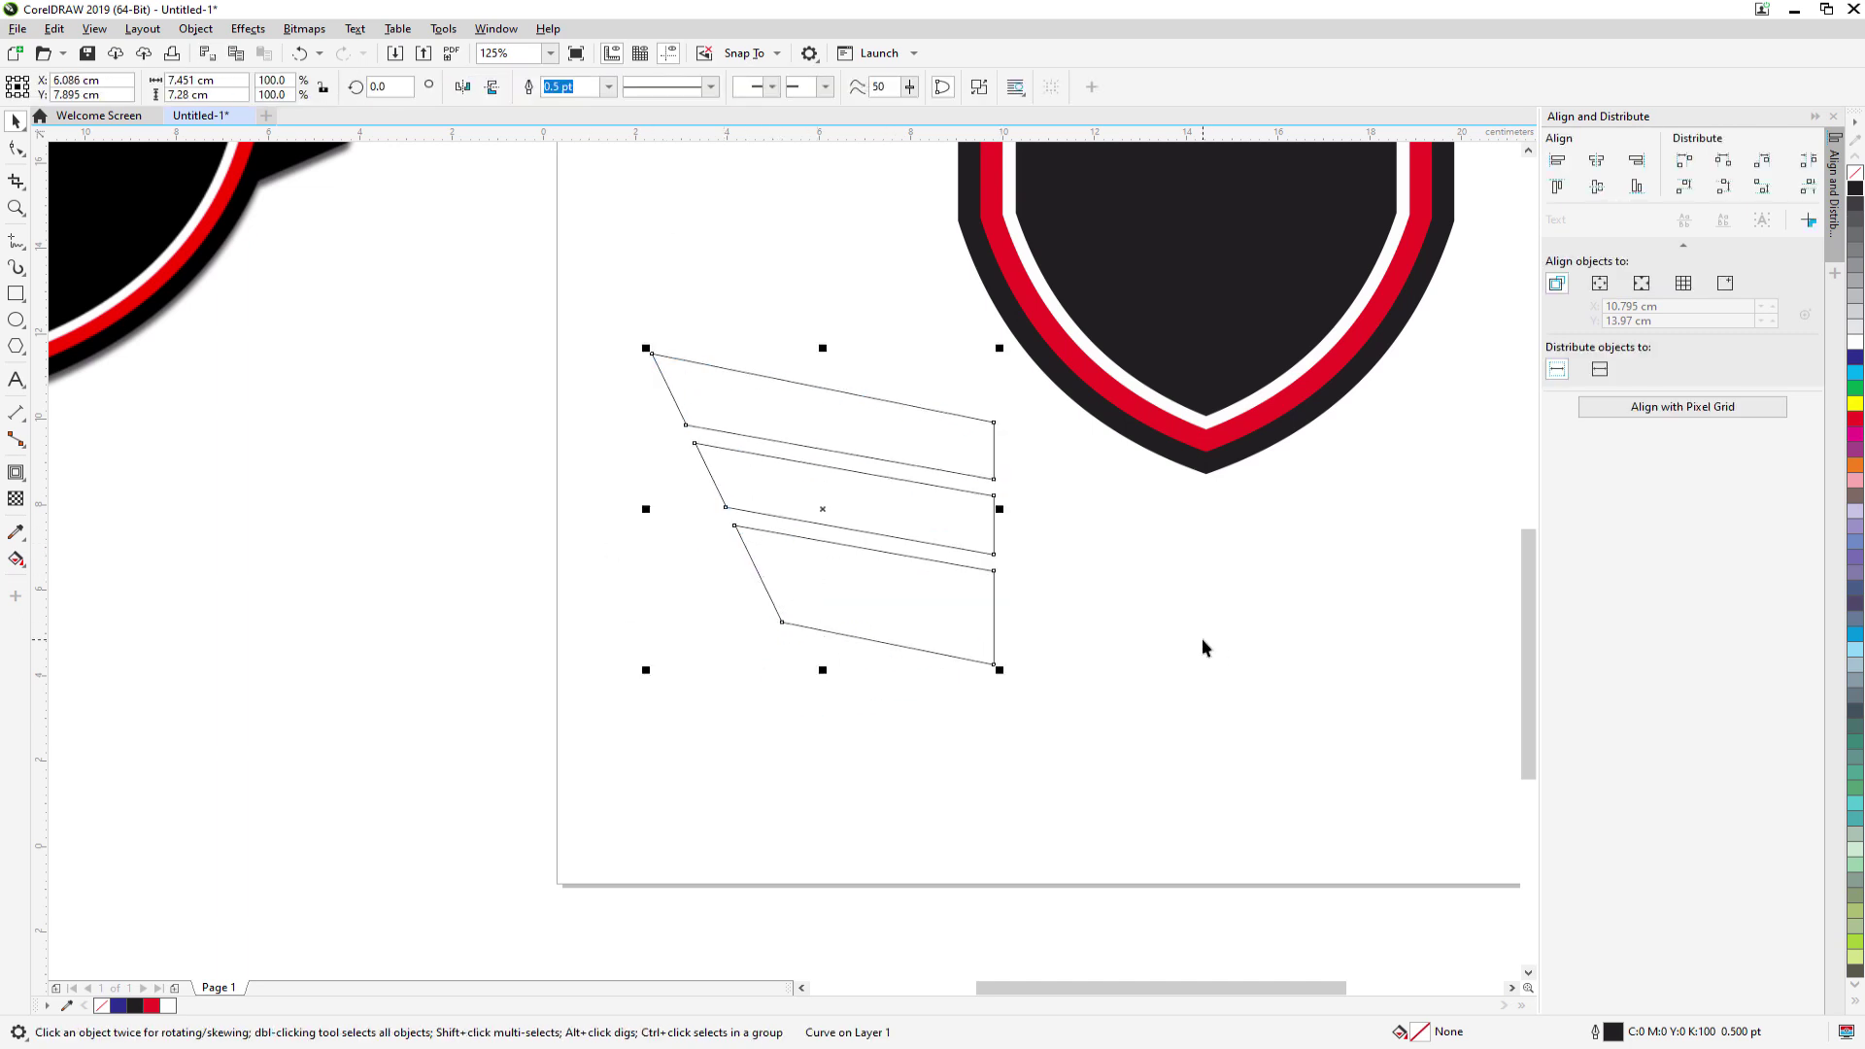
click(1855, 189)
click(1210, 650)
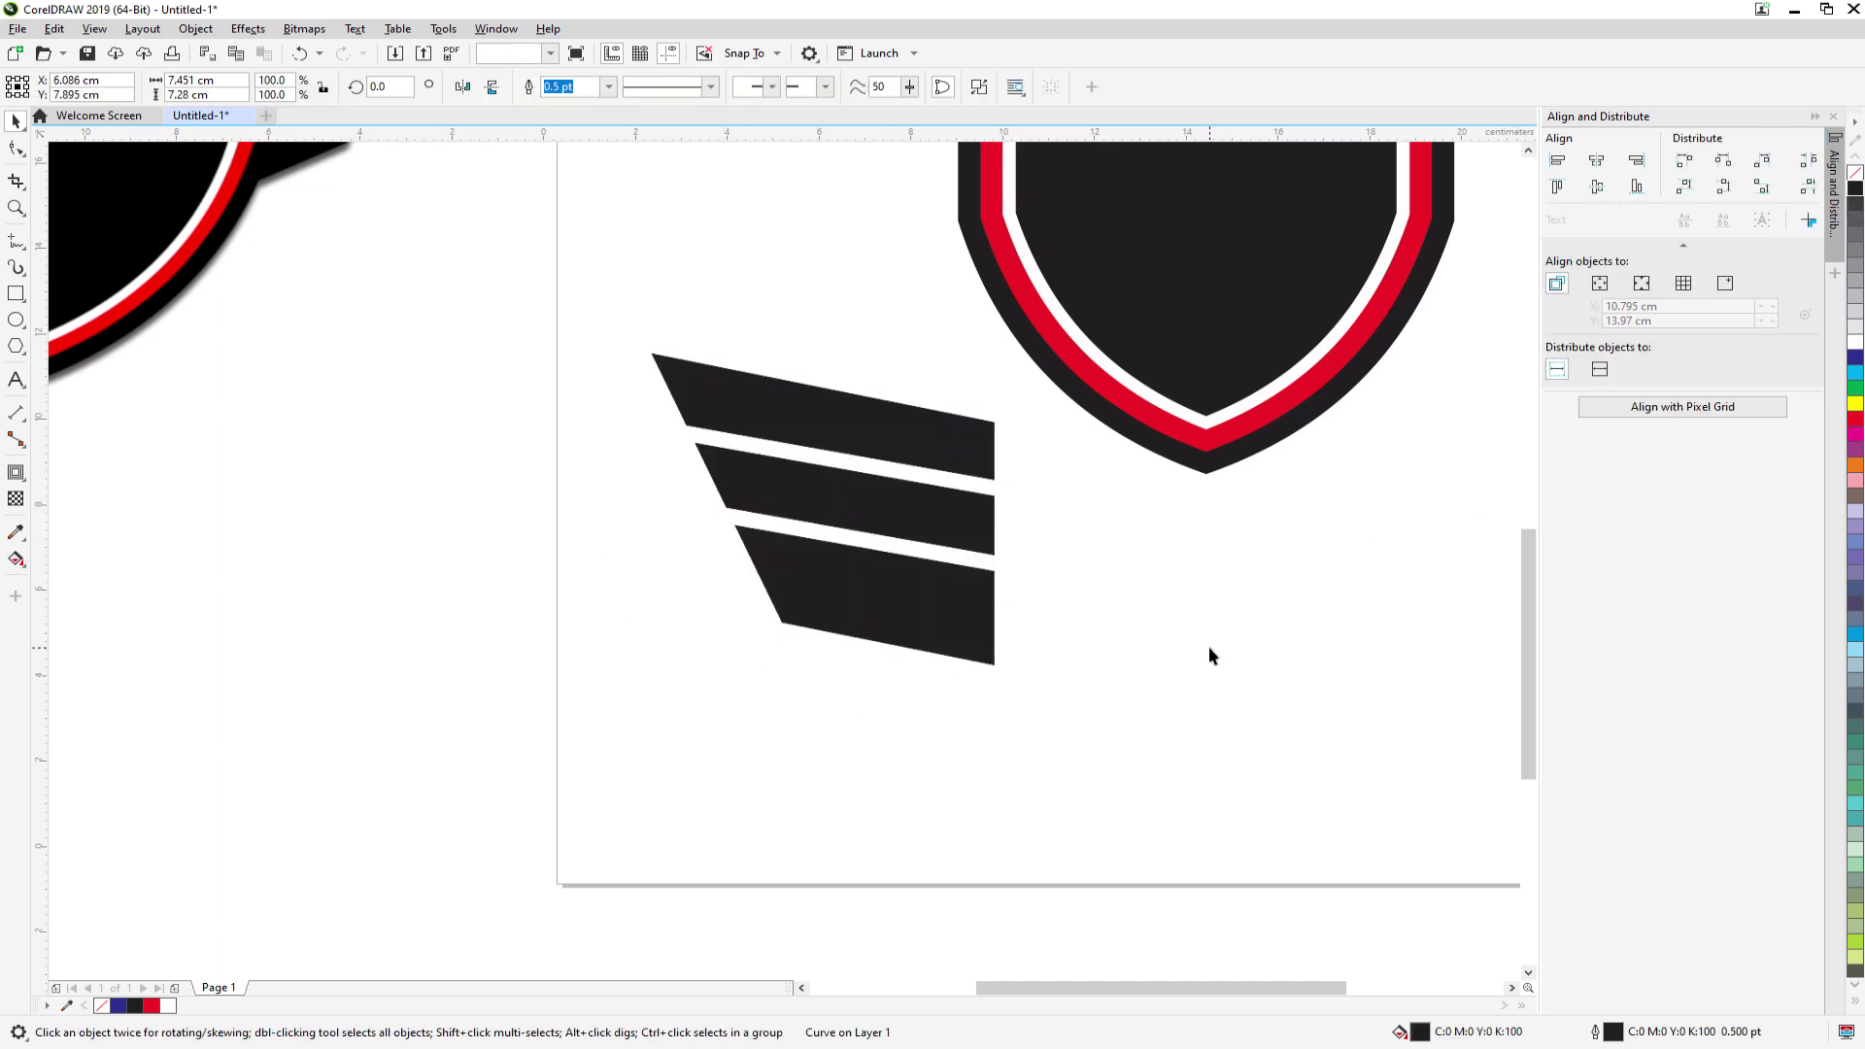
click(854, 615)
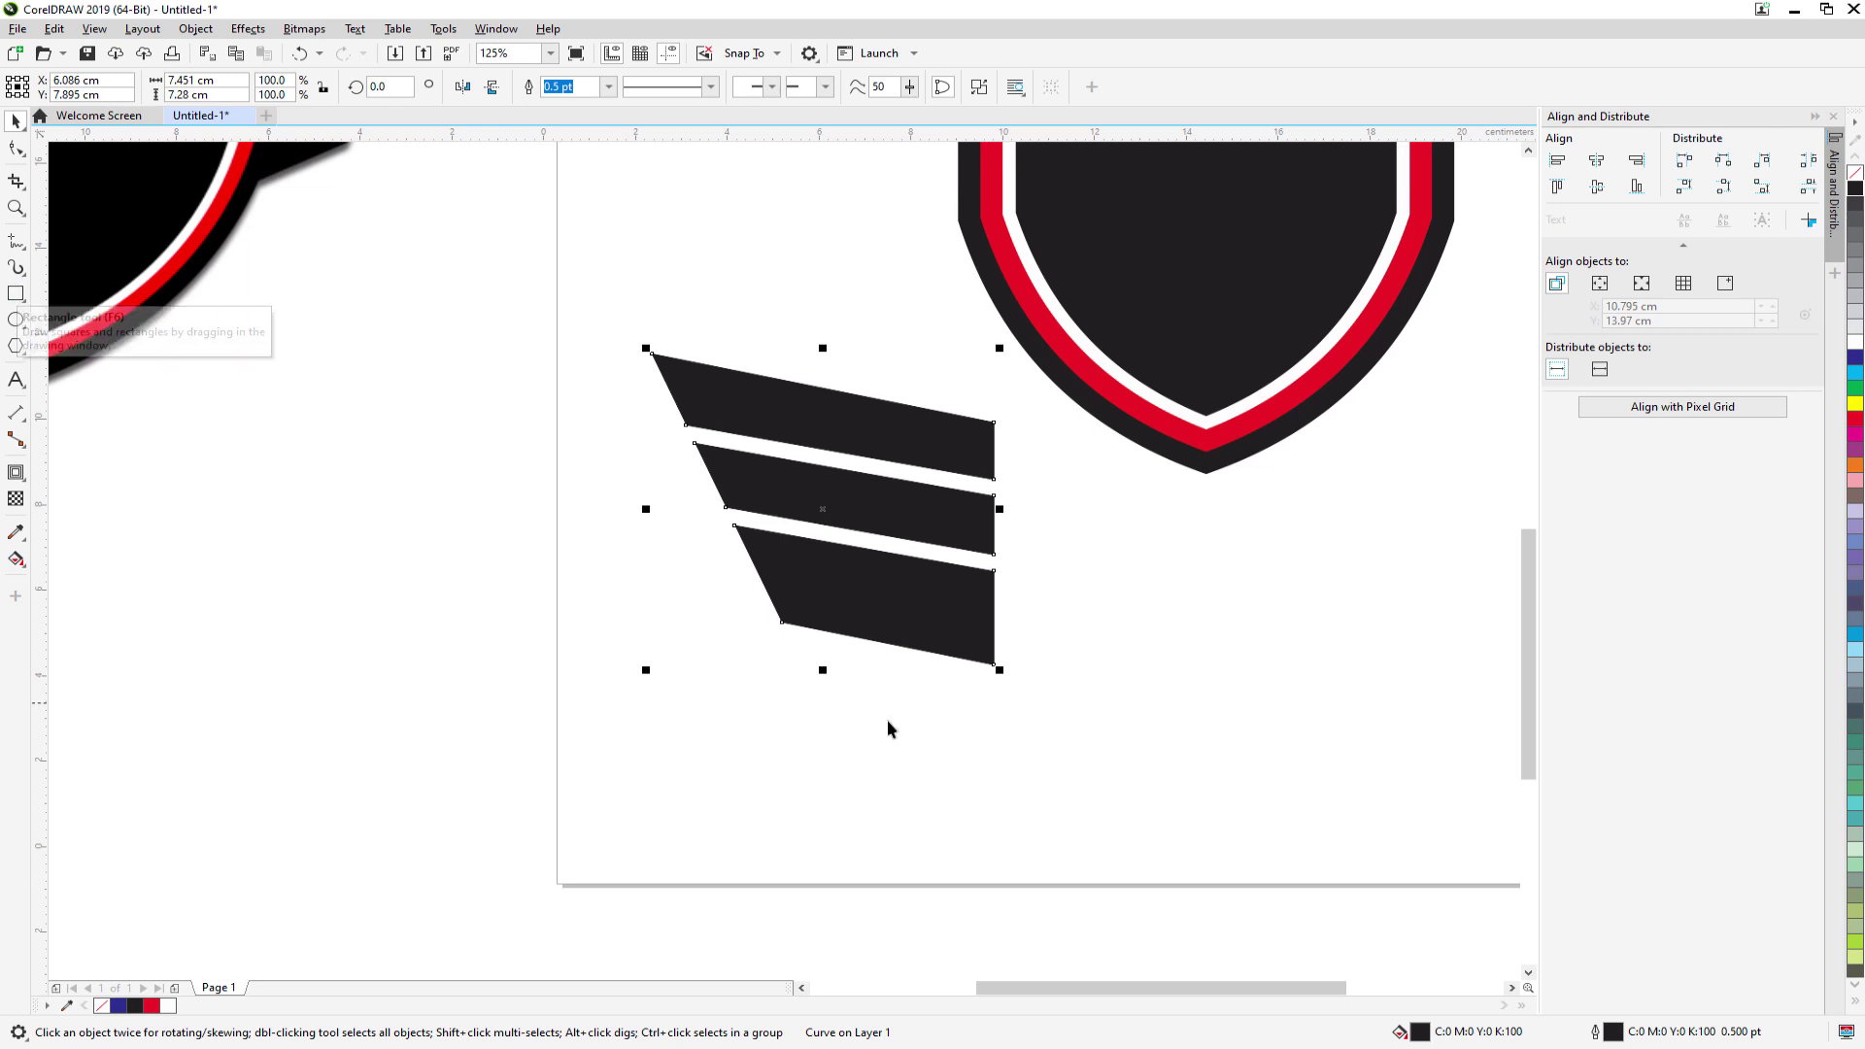
- Undo the wing's black fill, its move and the cut made with the two strips
key(ctrl+z)
key(ctrl+z)
key(ctrl+z)
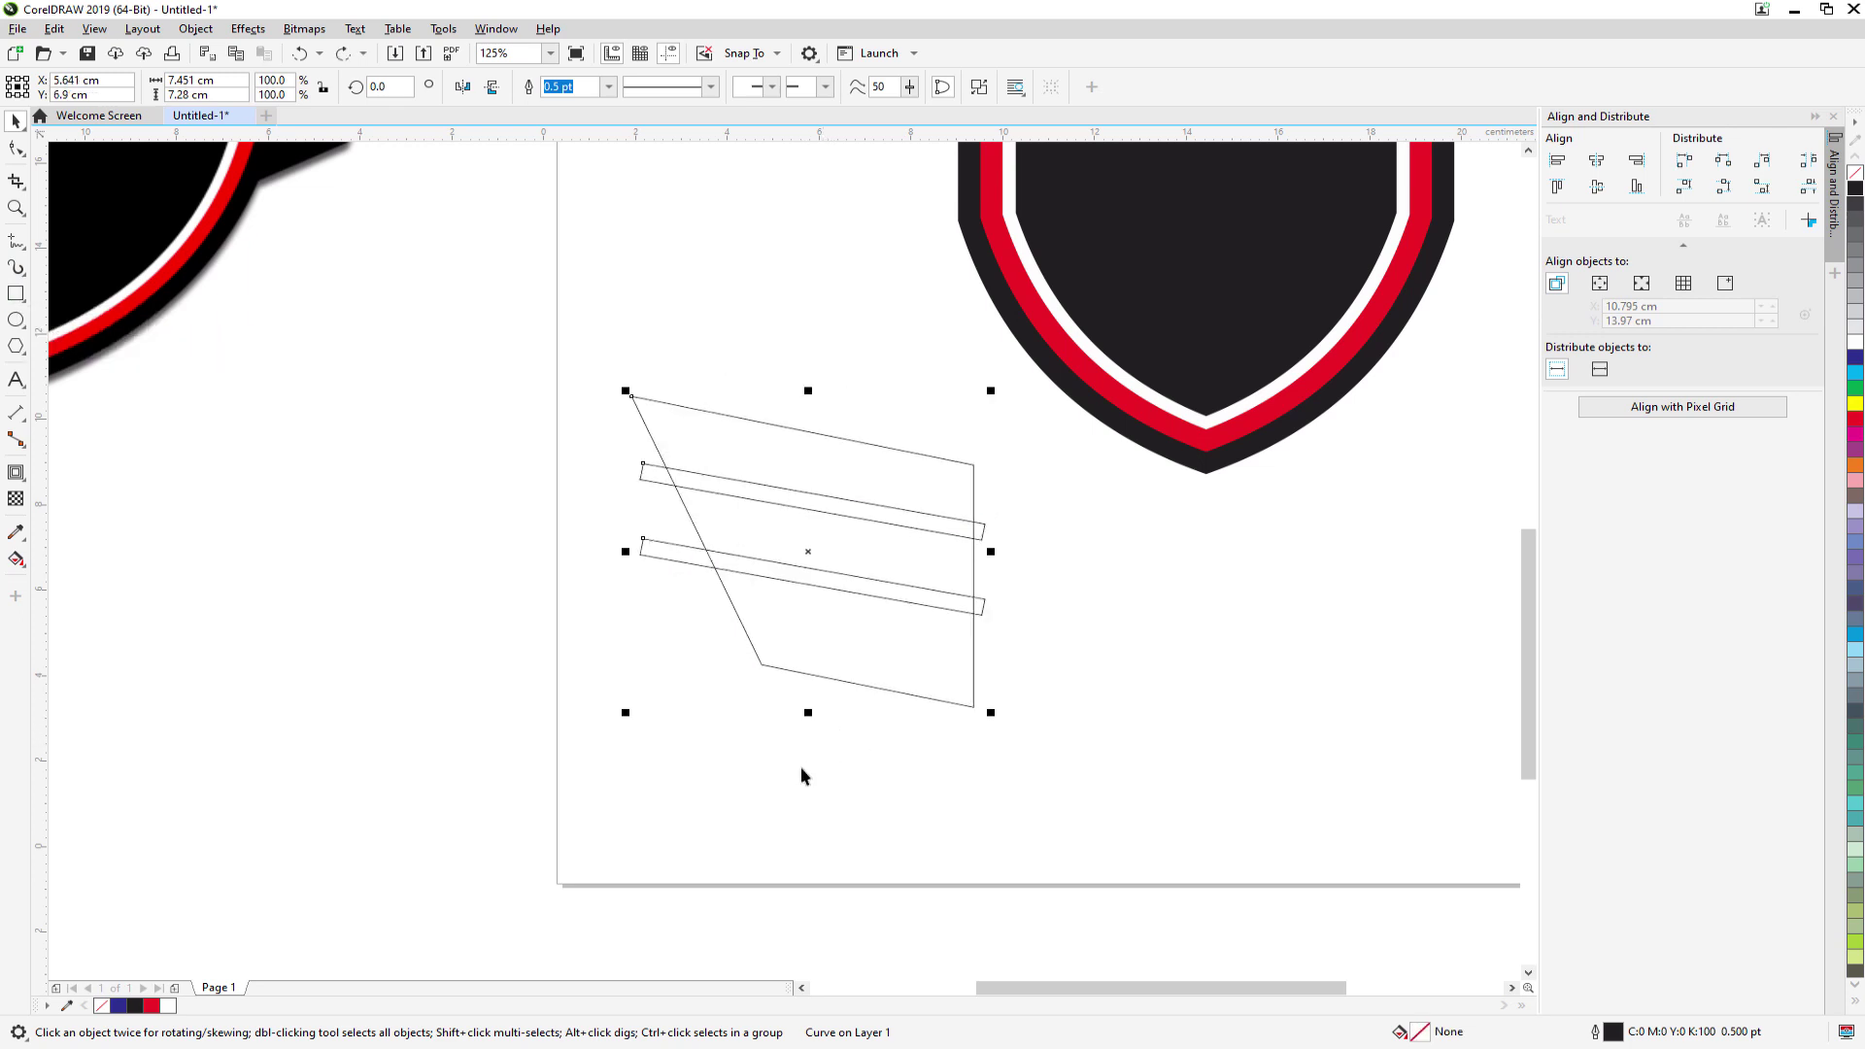
click(789, 783)
- Place a copy of the lower strip straight below it at about Y 4.6 cm and nudge the middle strip slightly up
click(876, 597)
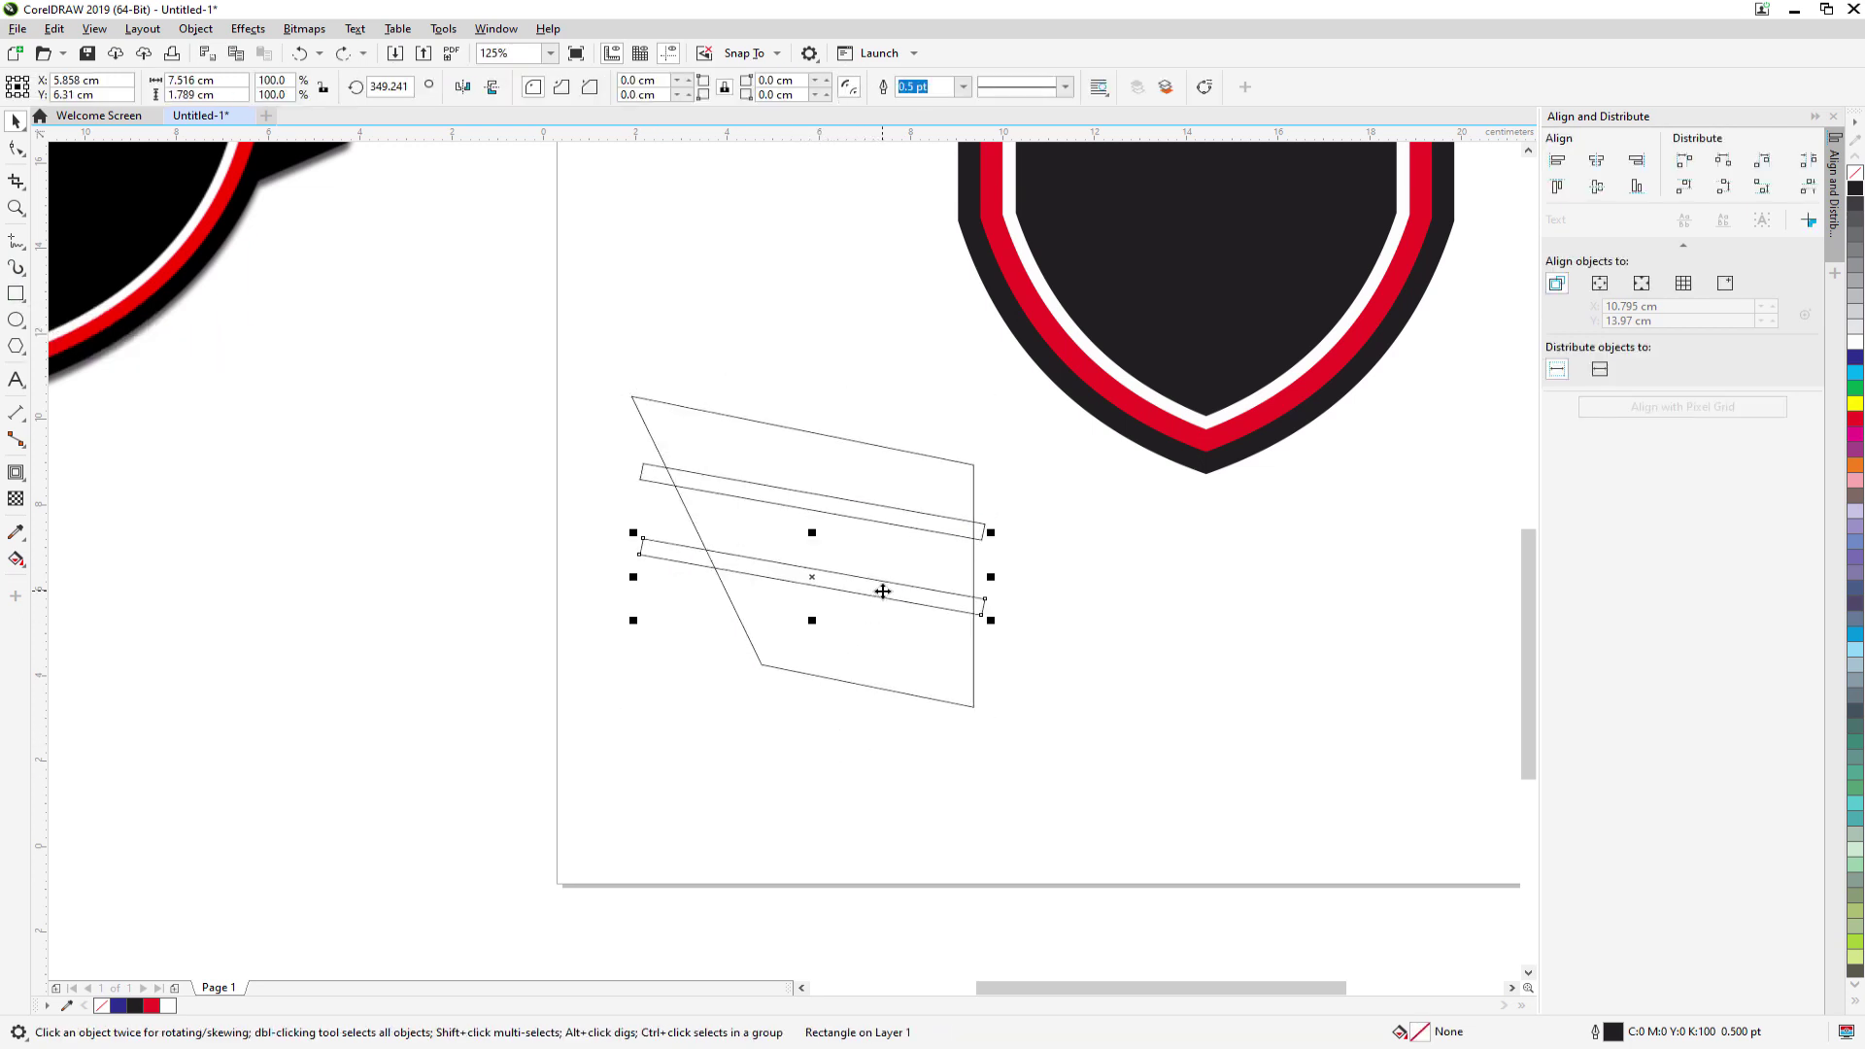
drag(878, 588, 891, 661)
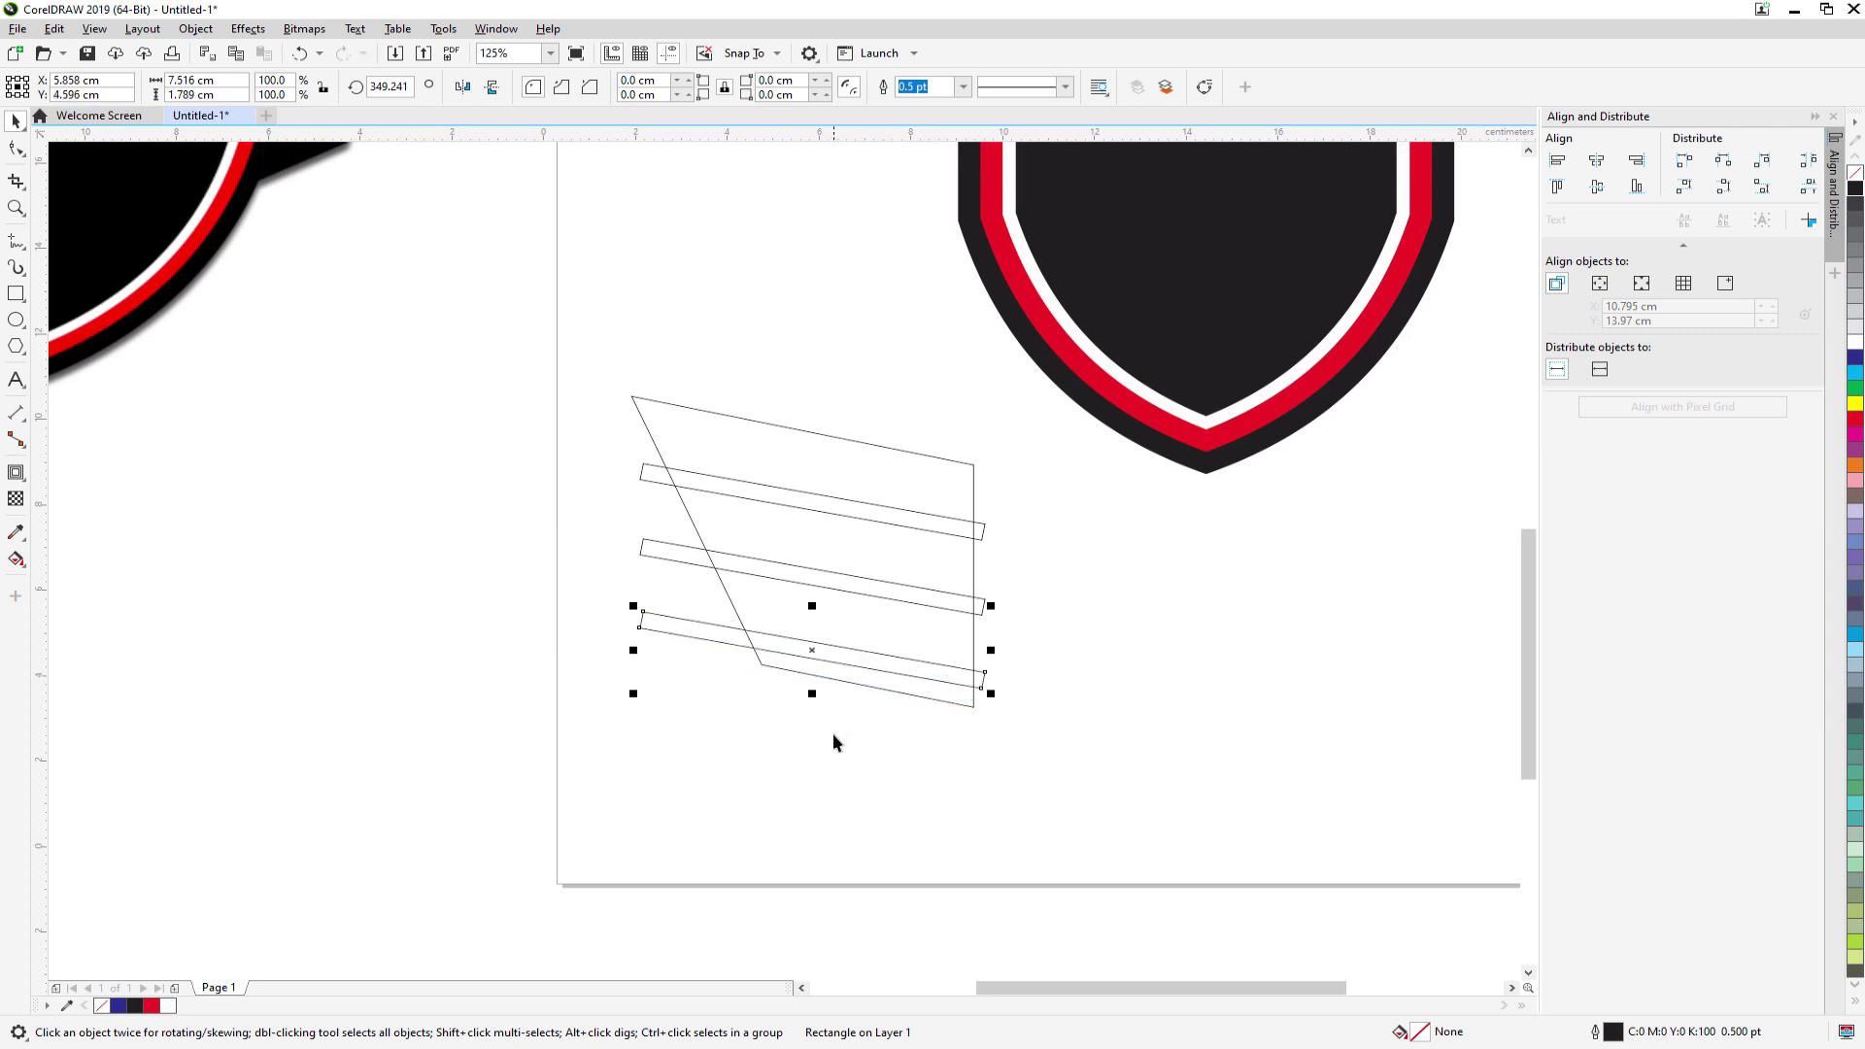
click(847, 664)
click(870, 666)
click(816, 570)
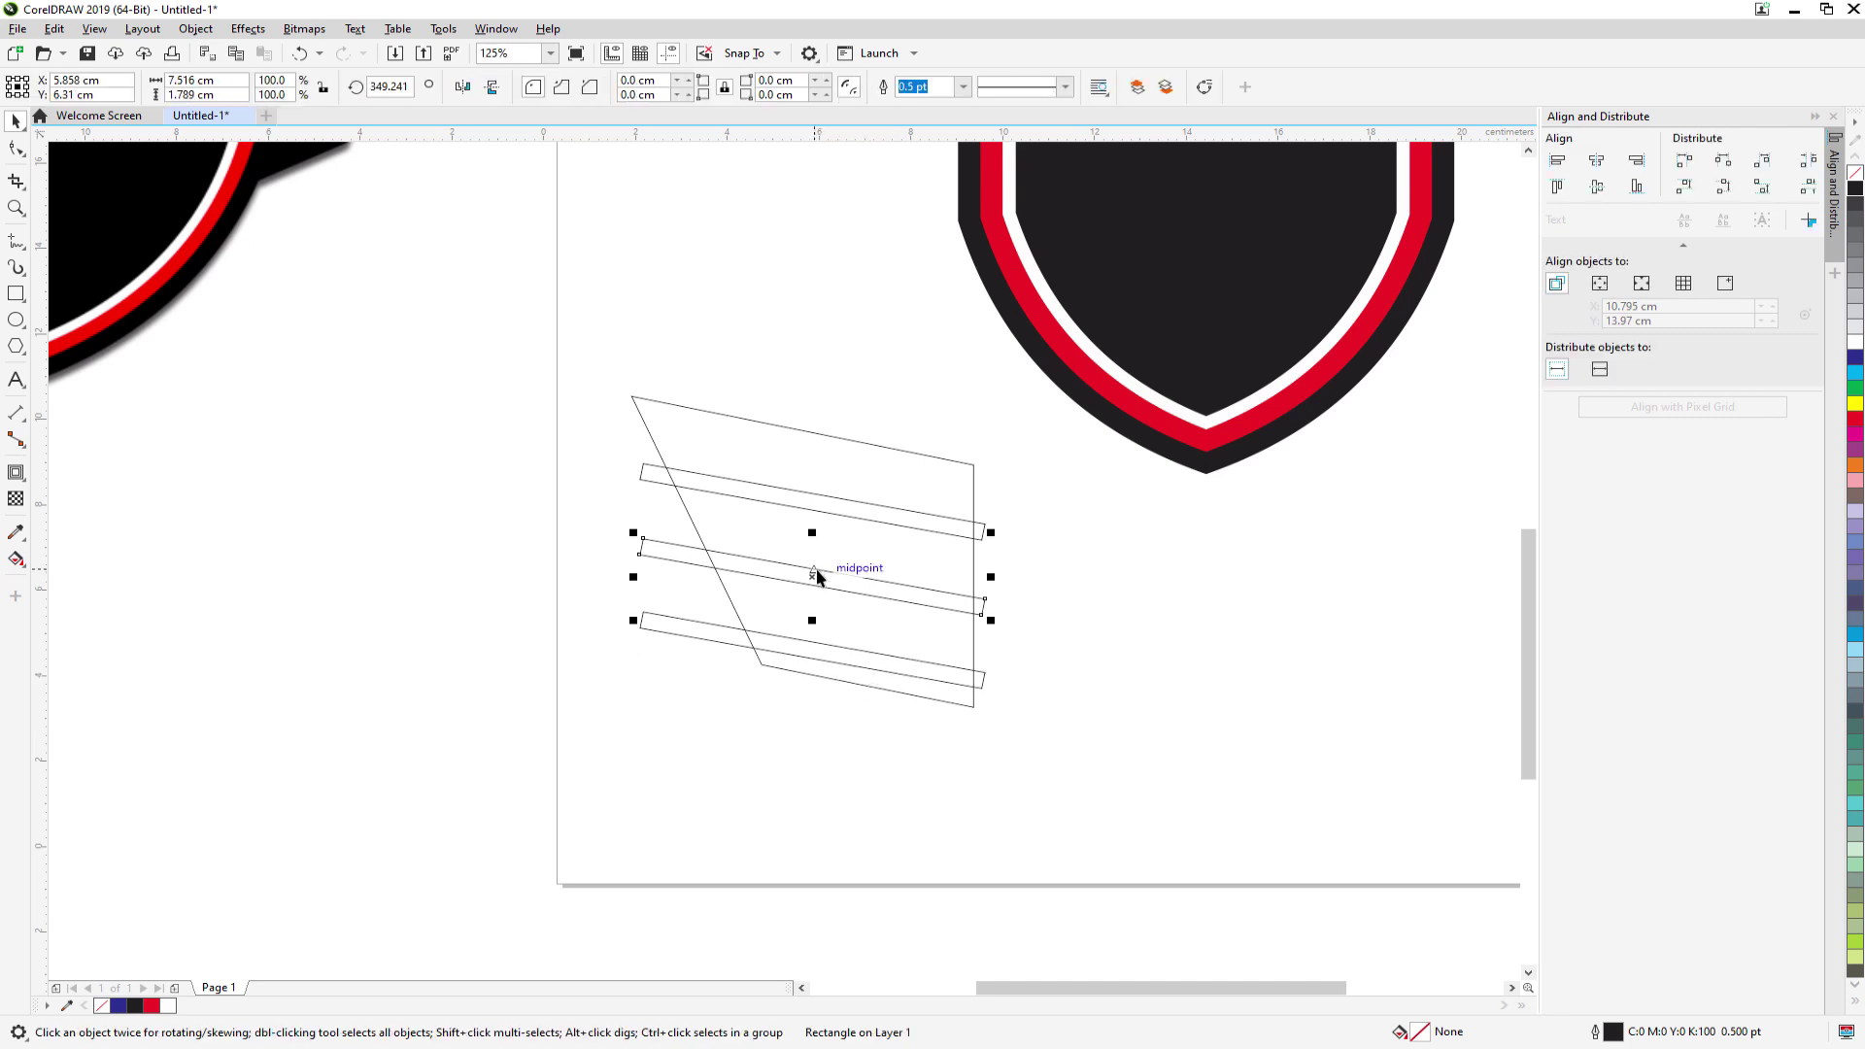
- Subtract all three strips from the wing outline and break the resulting curve apart into separate pieces
drag(546, 341, 1075, 795)
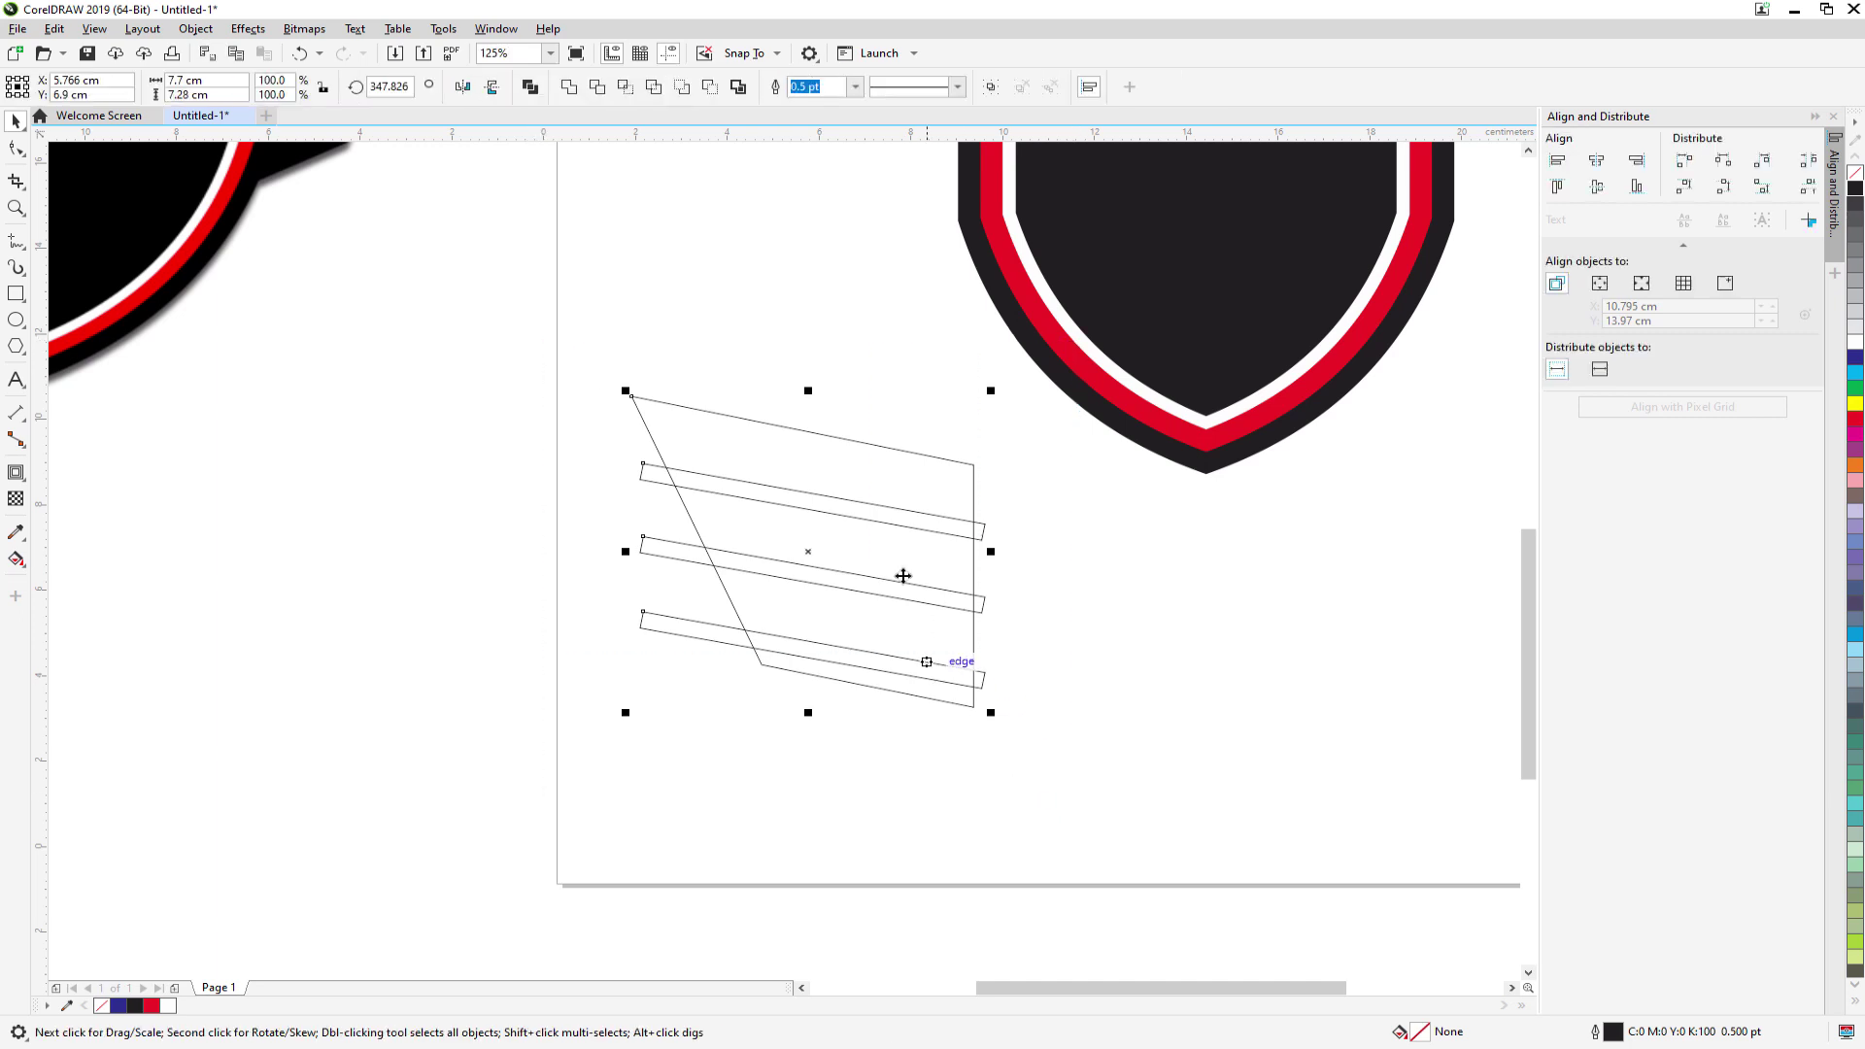
click(710, 86)
click(785, 511)
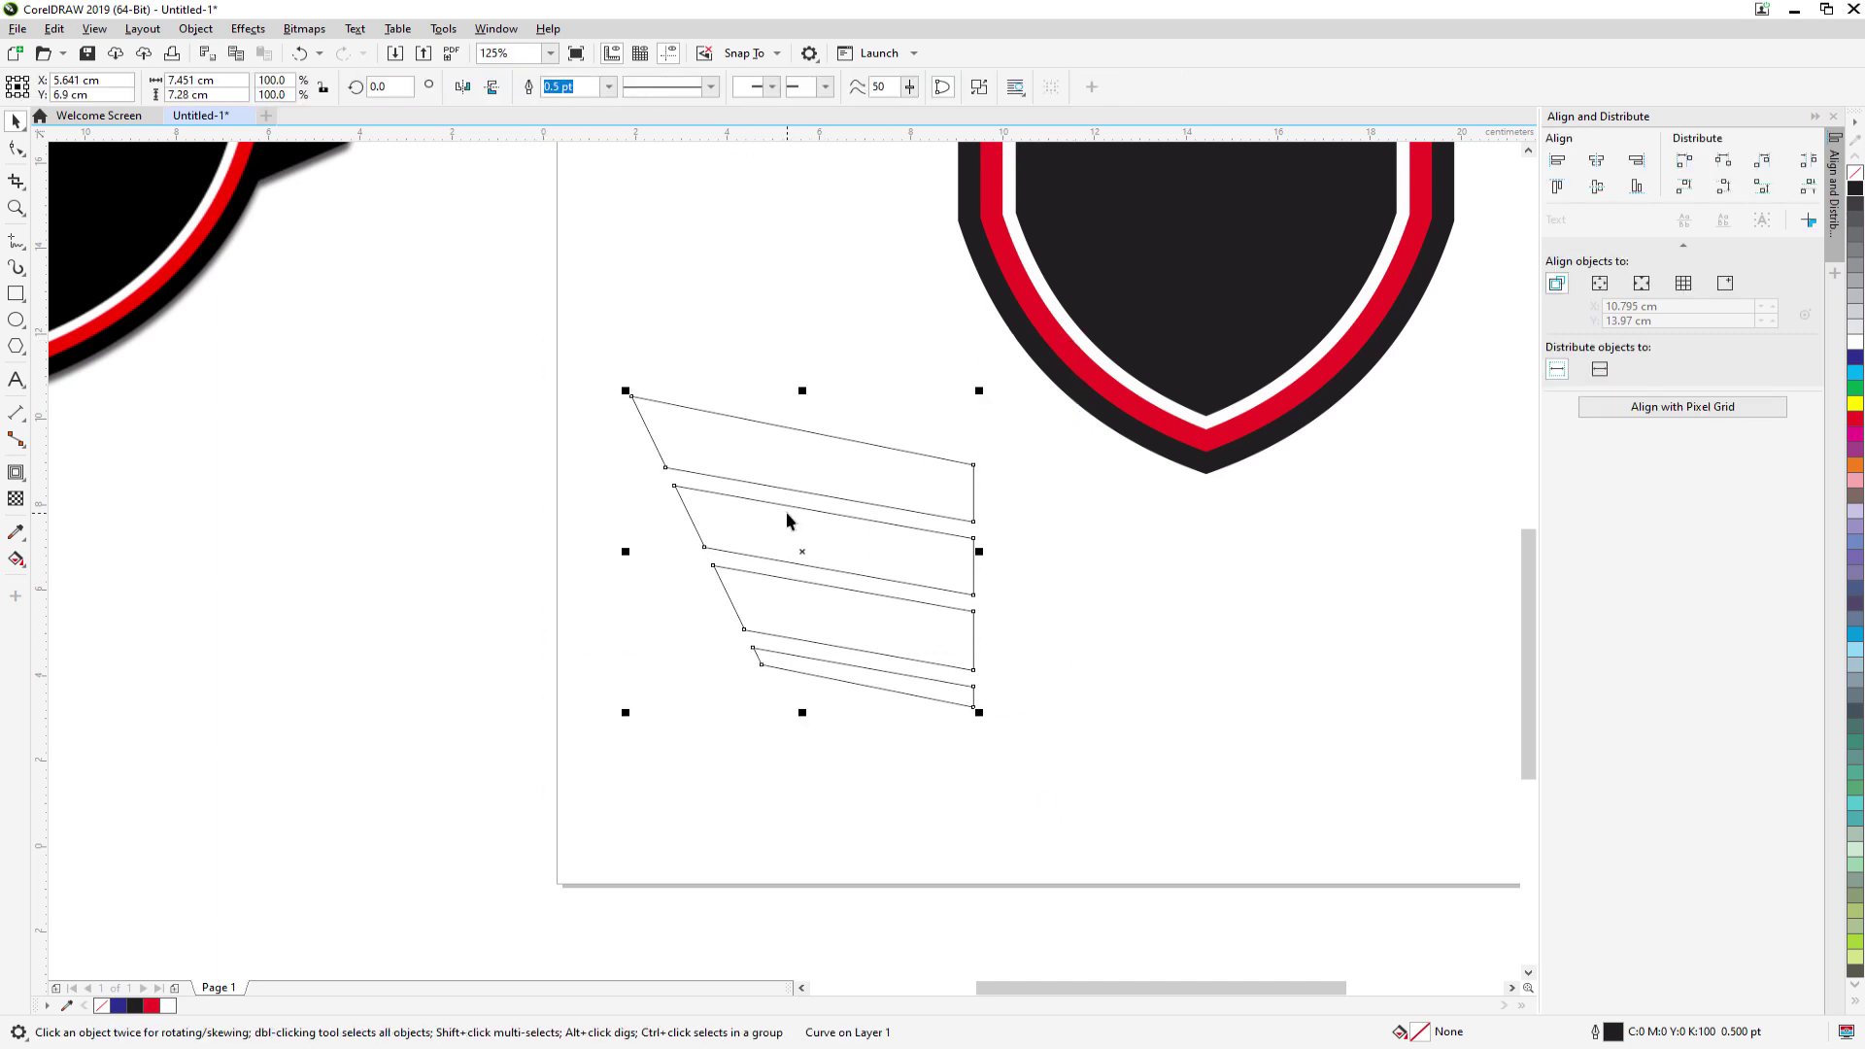
right_click(785, 511)
click(859, 545)
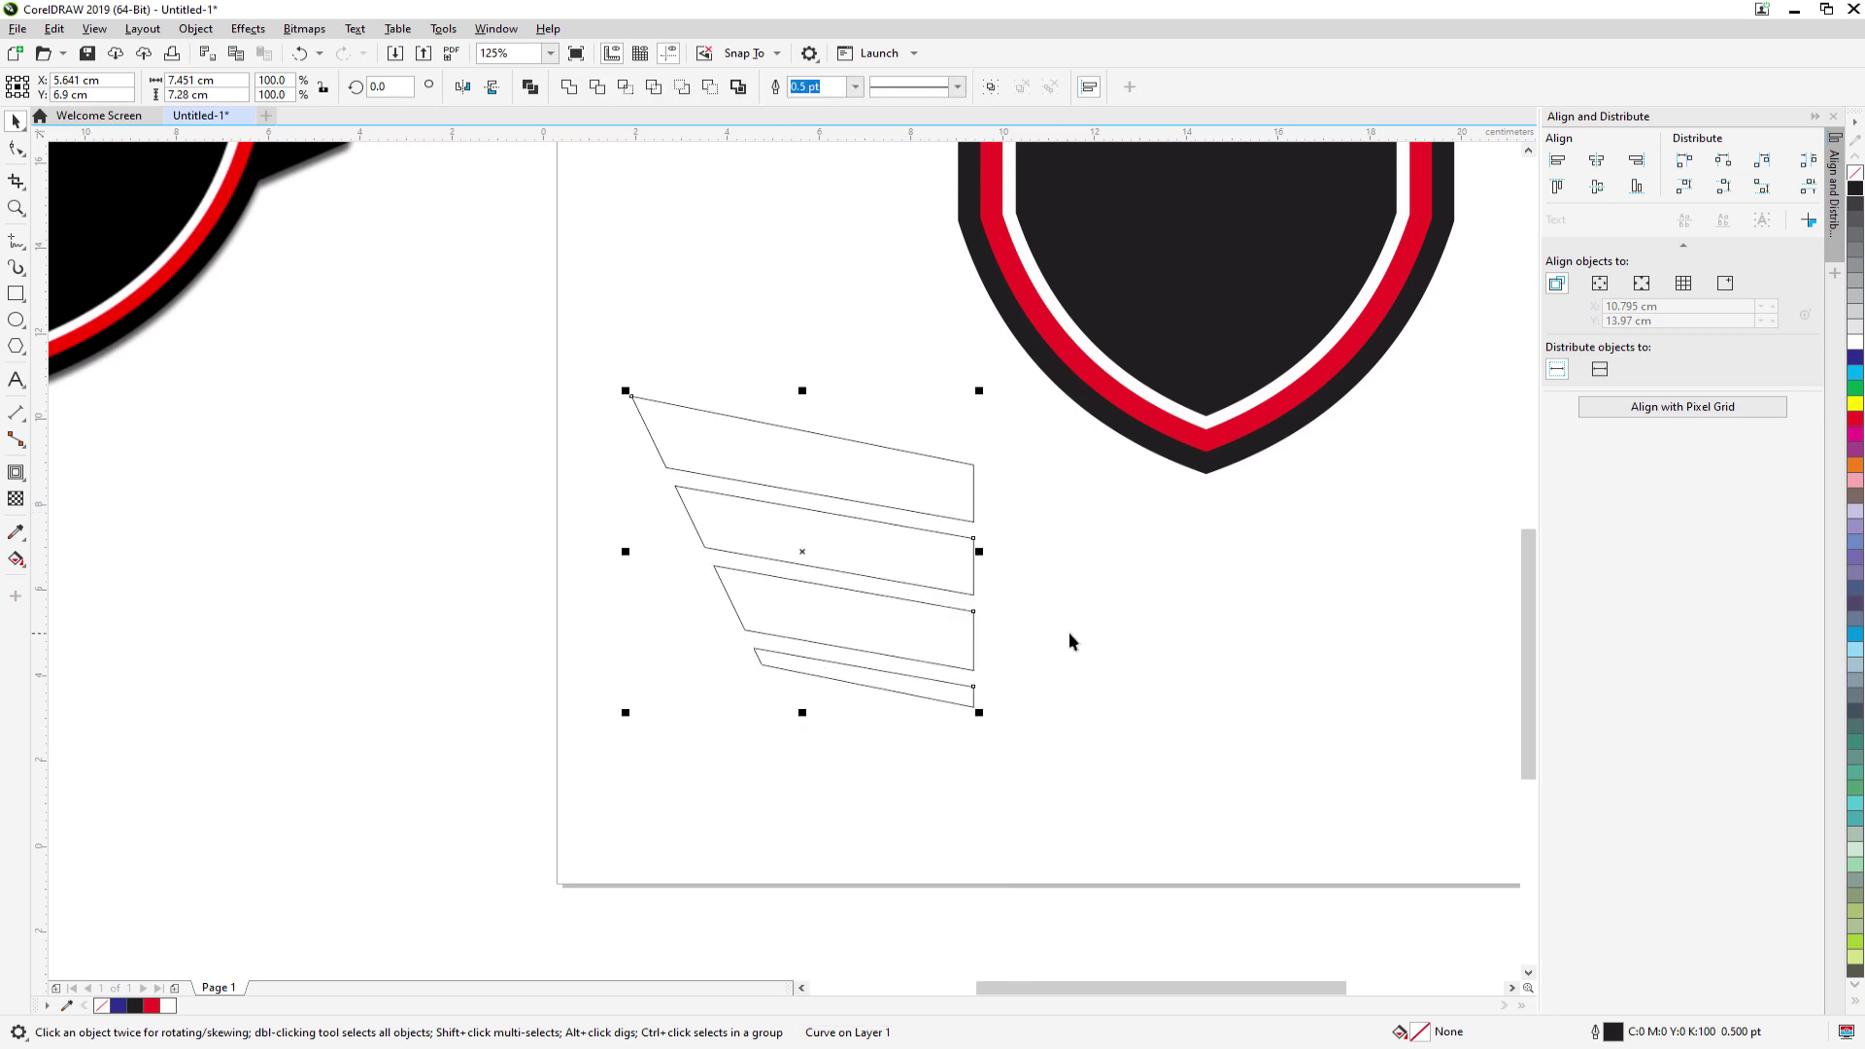
- Separate the thin leftover piece at the wing's lower edge and delete it
click(1069, 632)
drag(936, 689, 924, 756)
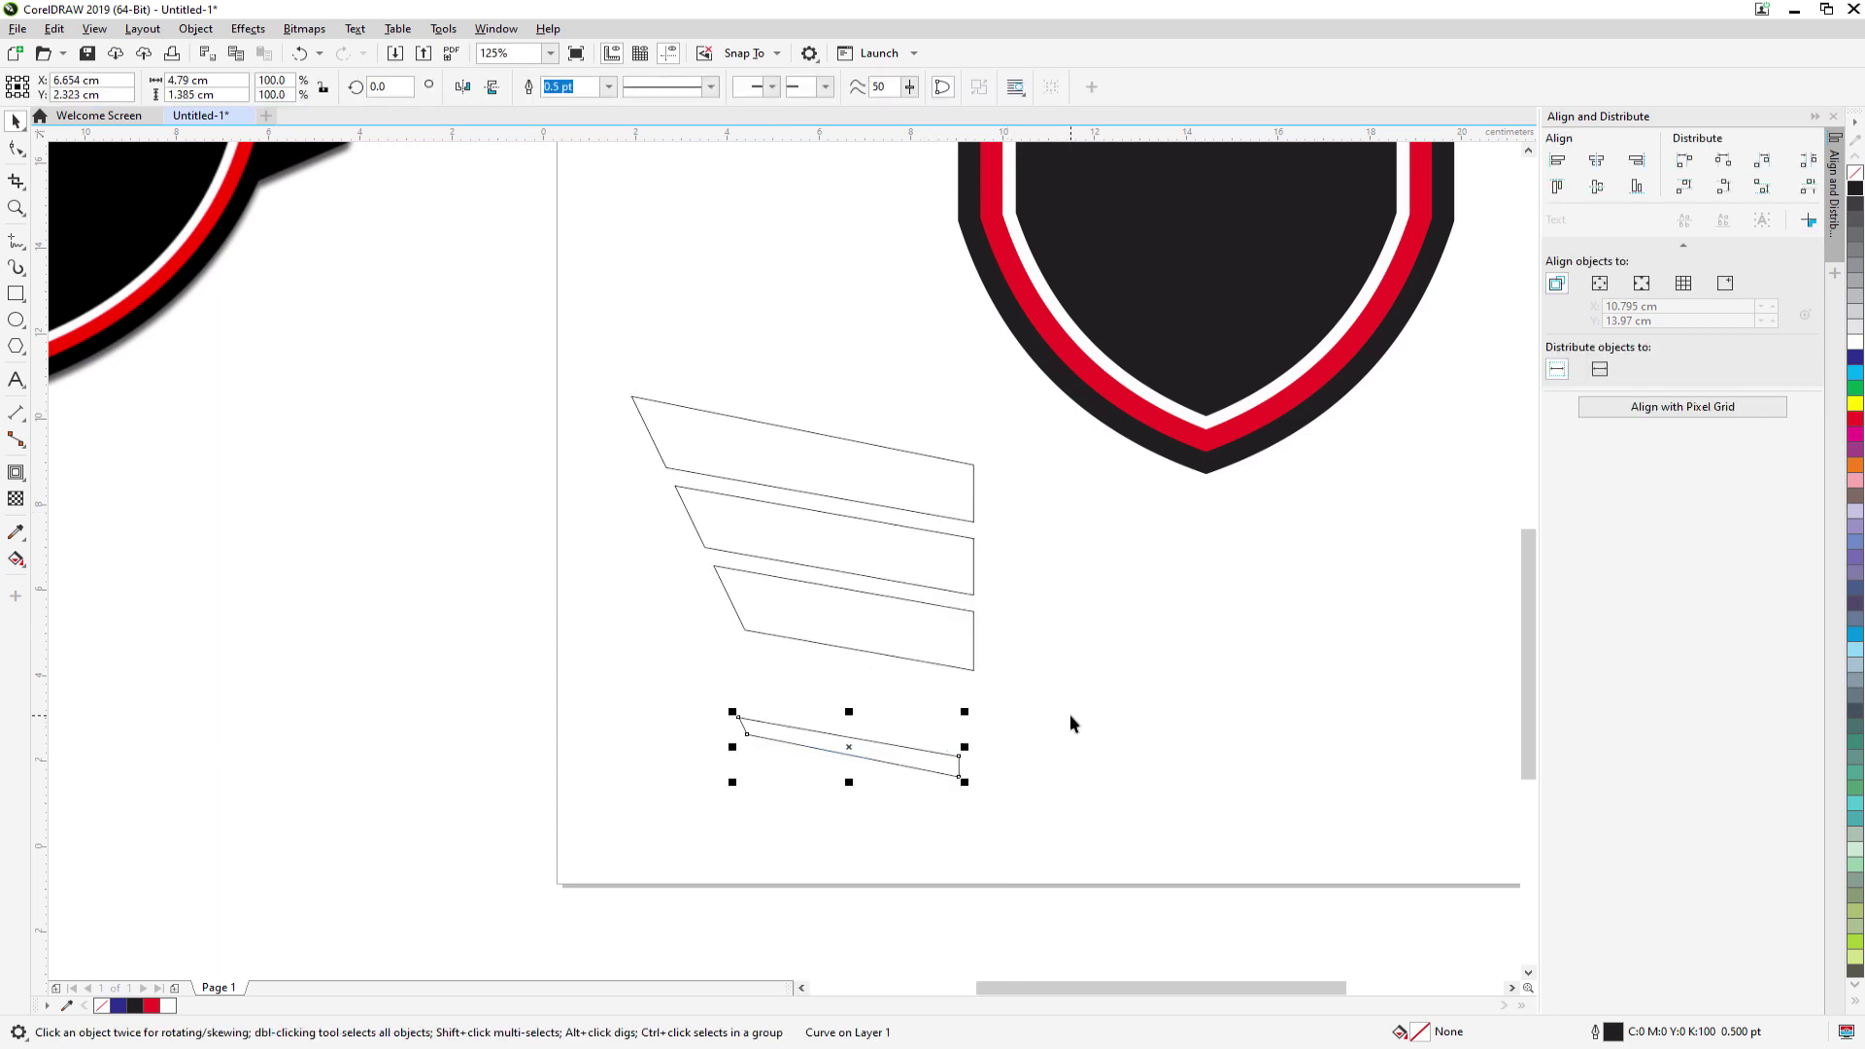
key(Delete)
- Fill the three remaining wing feathers with black
drag(957, 645, 1007, 738)
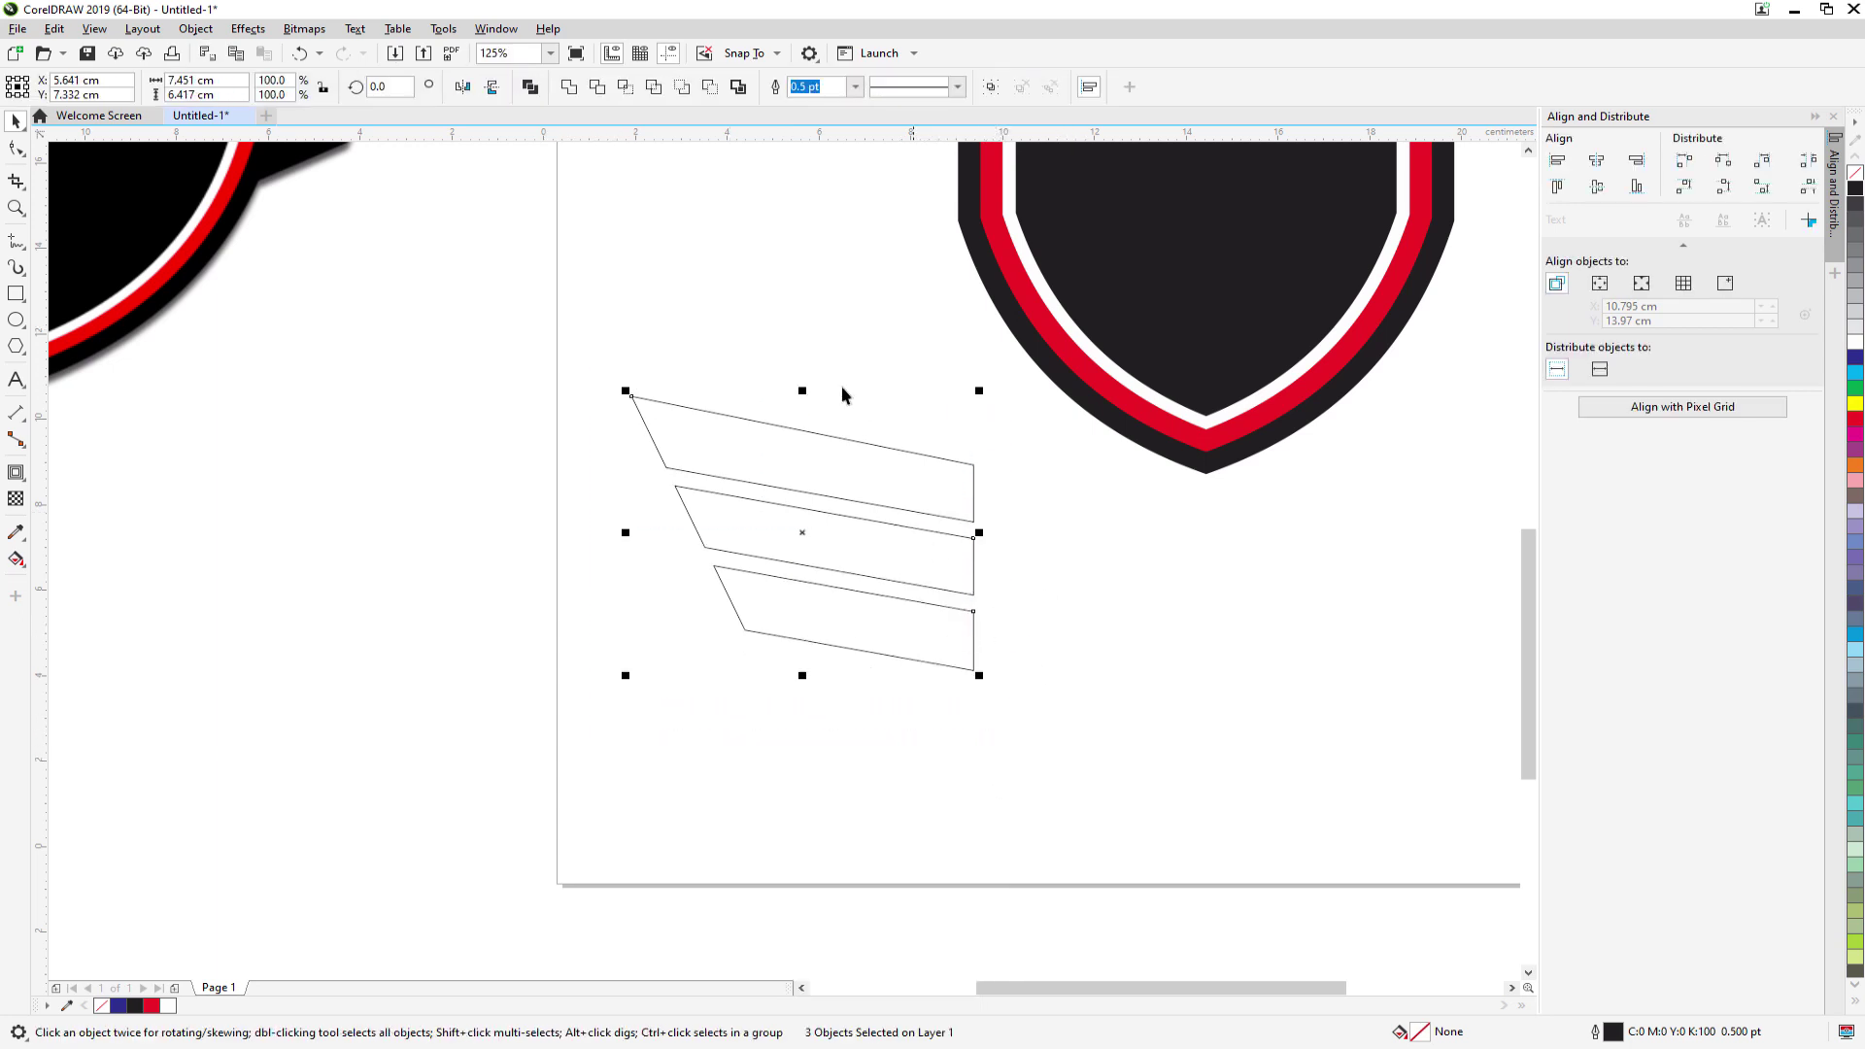
click(1855, 188)
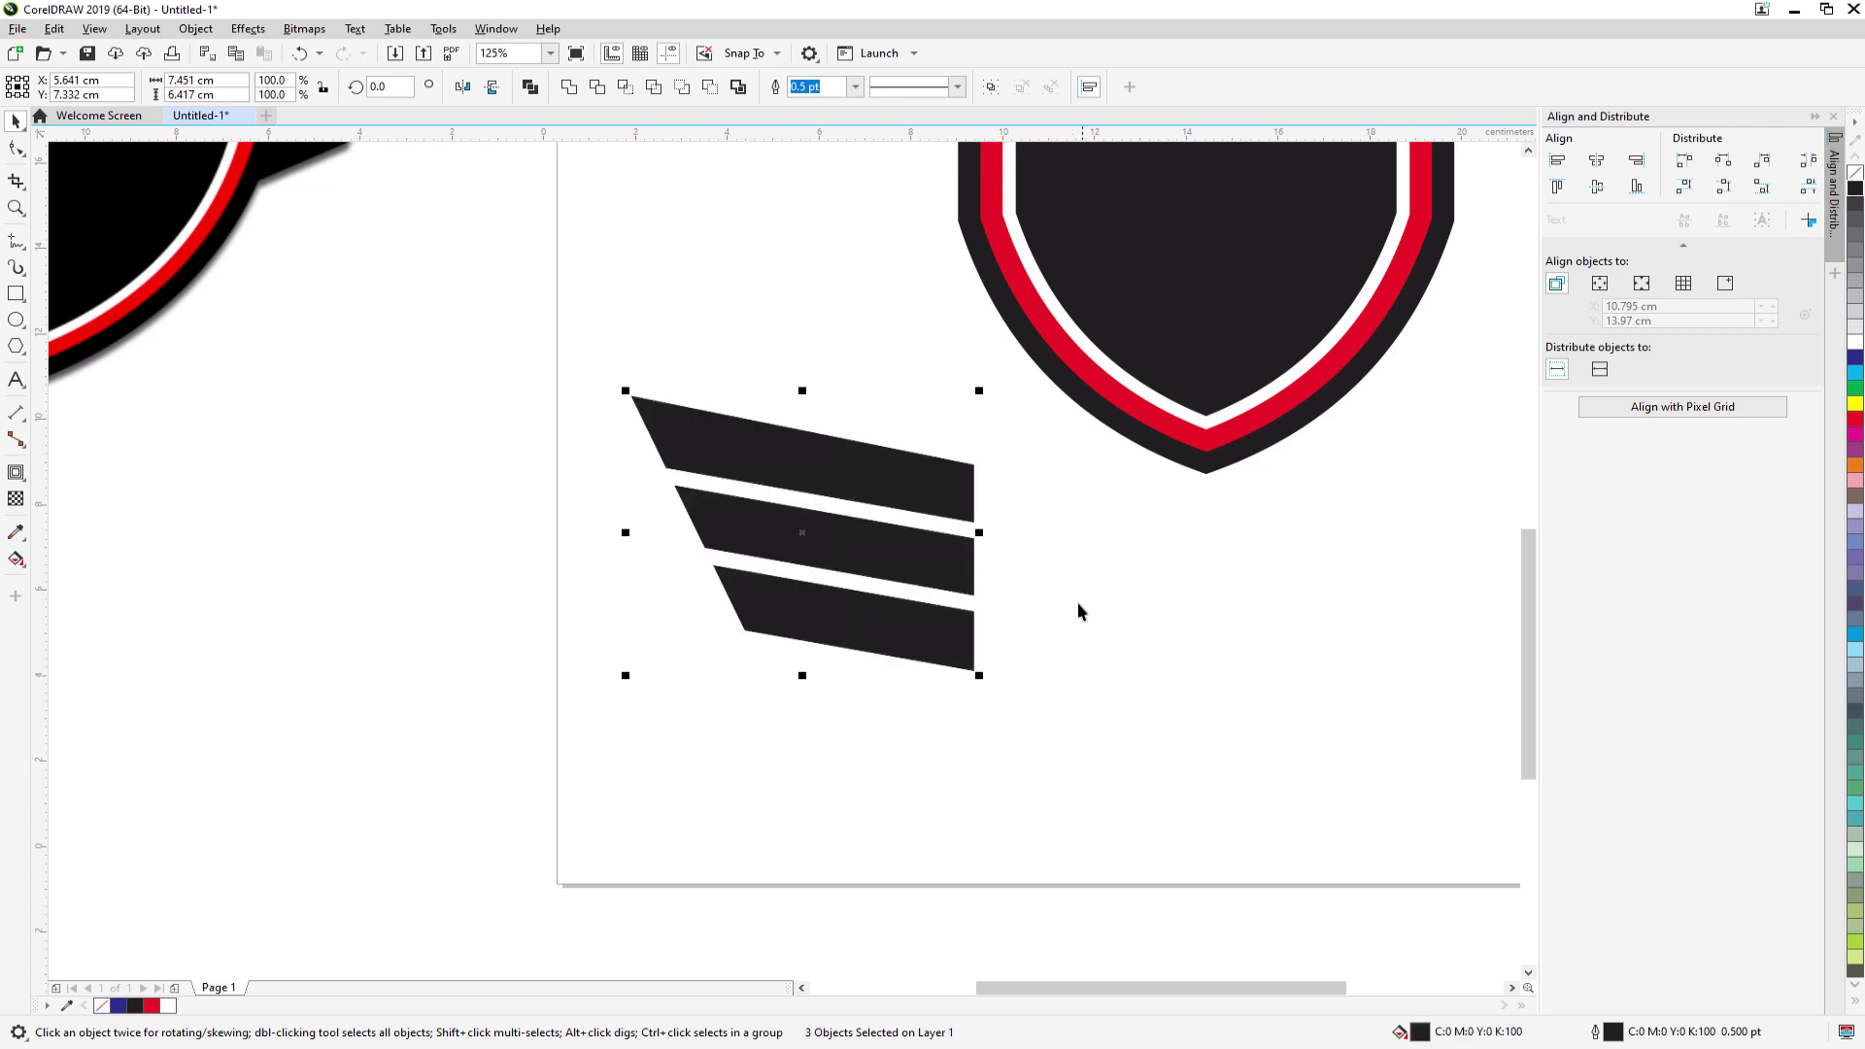
scroll(1002, 602, down, 2)
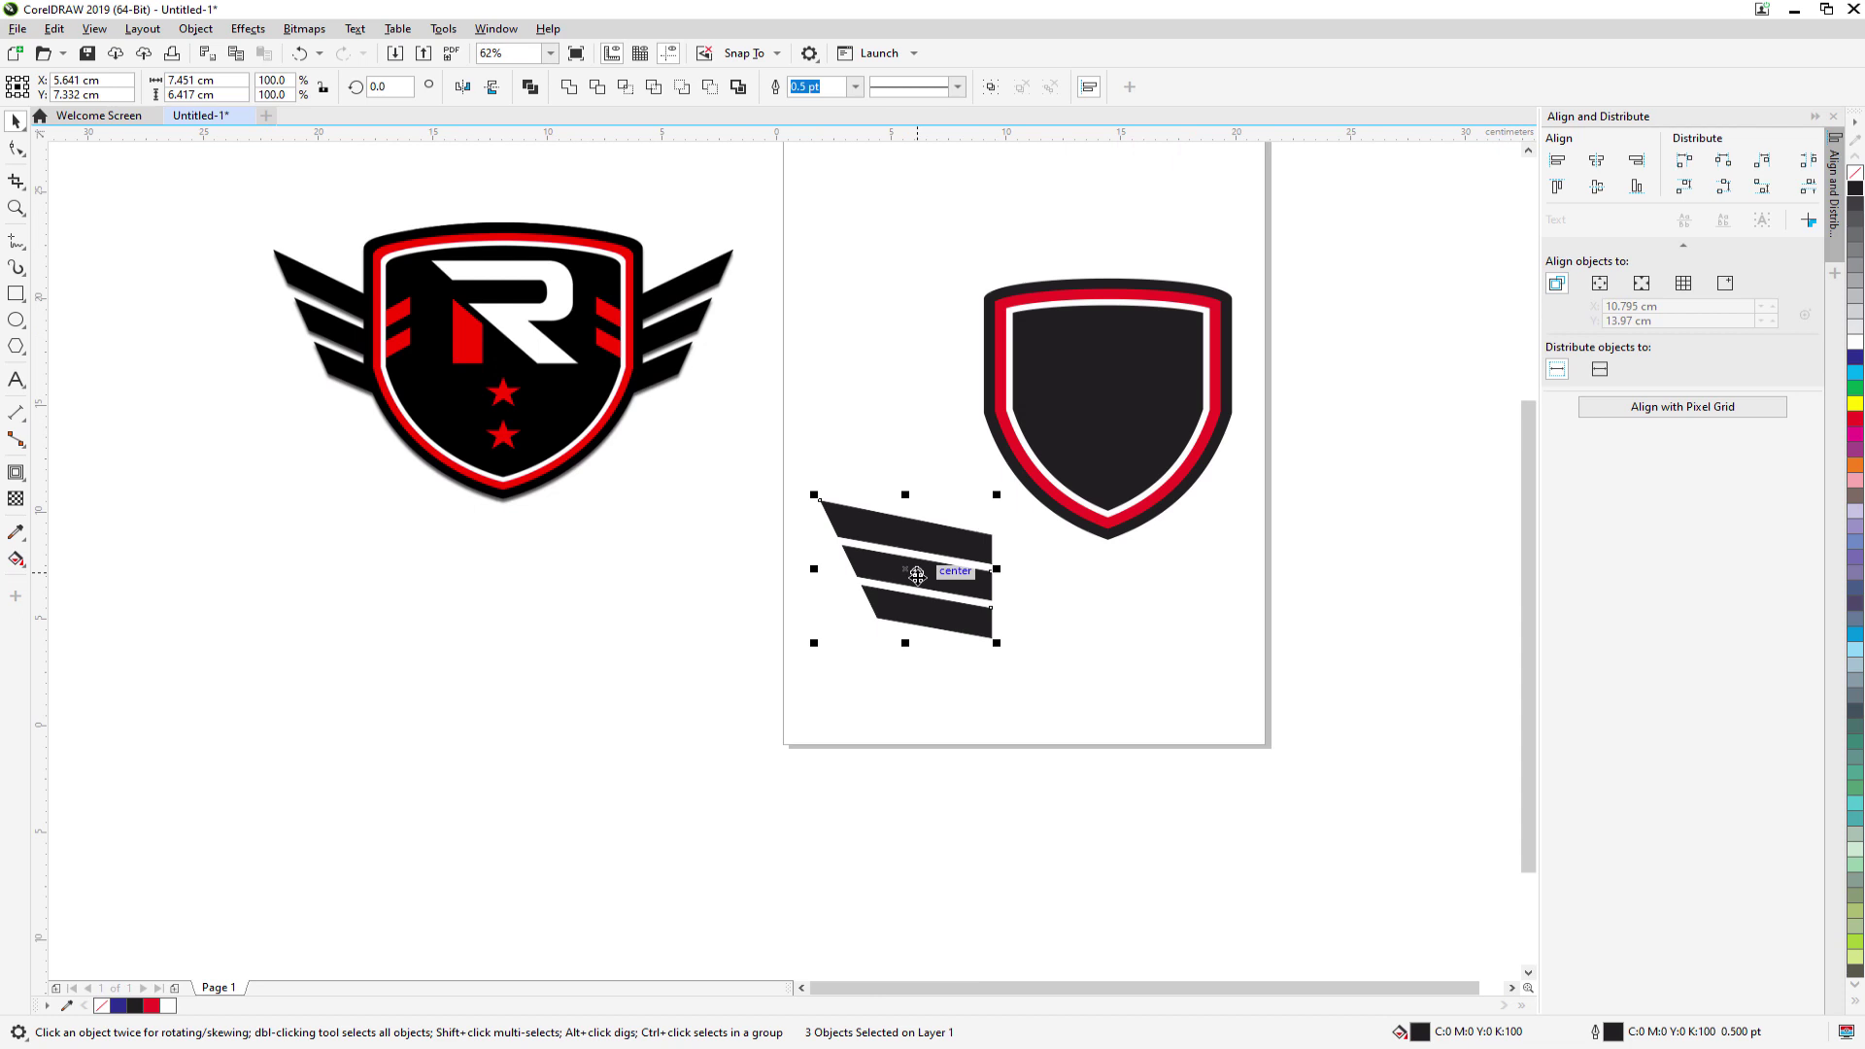
- Try moving the lowest feather slightly down, and restore its position
click(1089, 626)
click(978, 636)
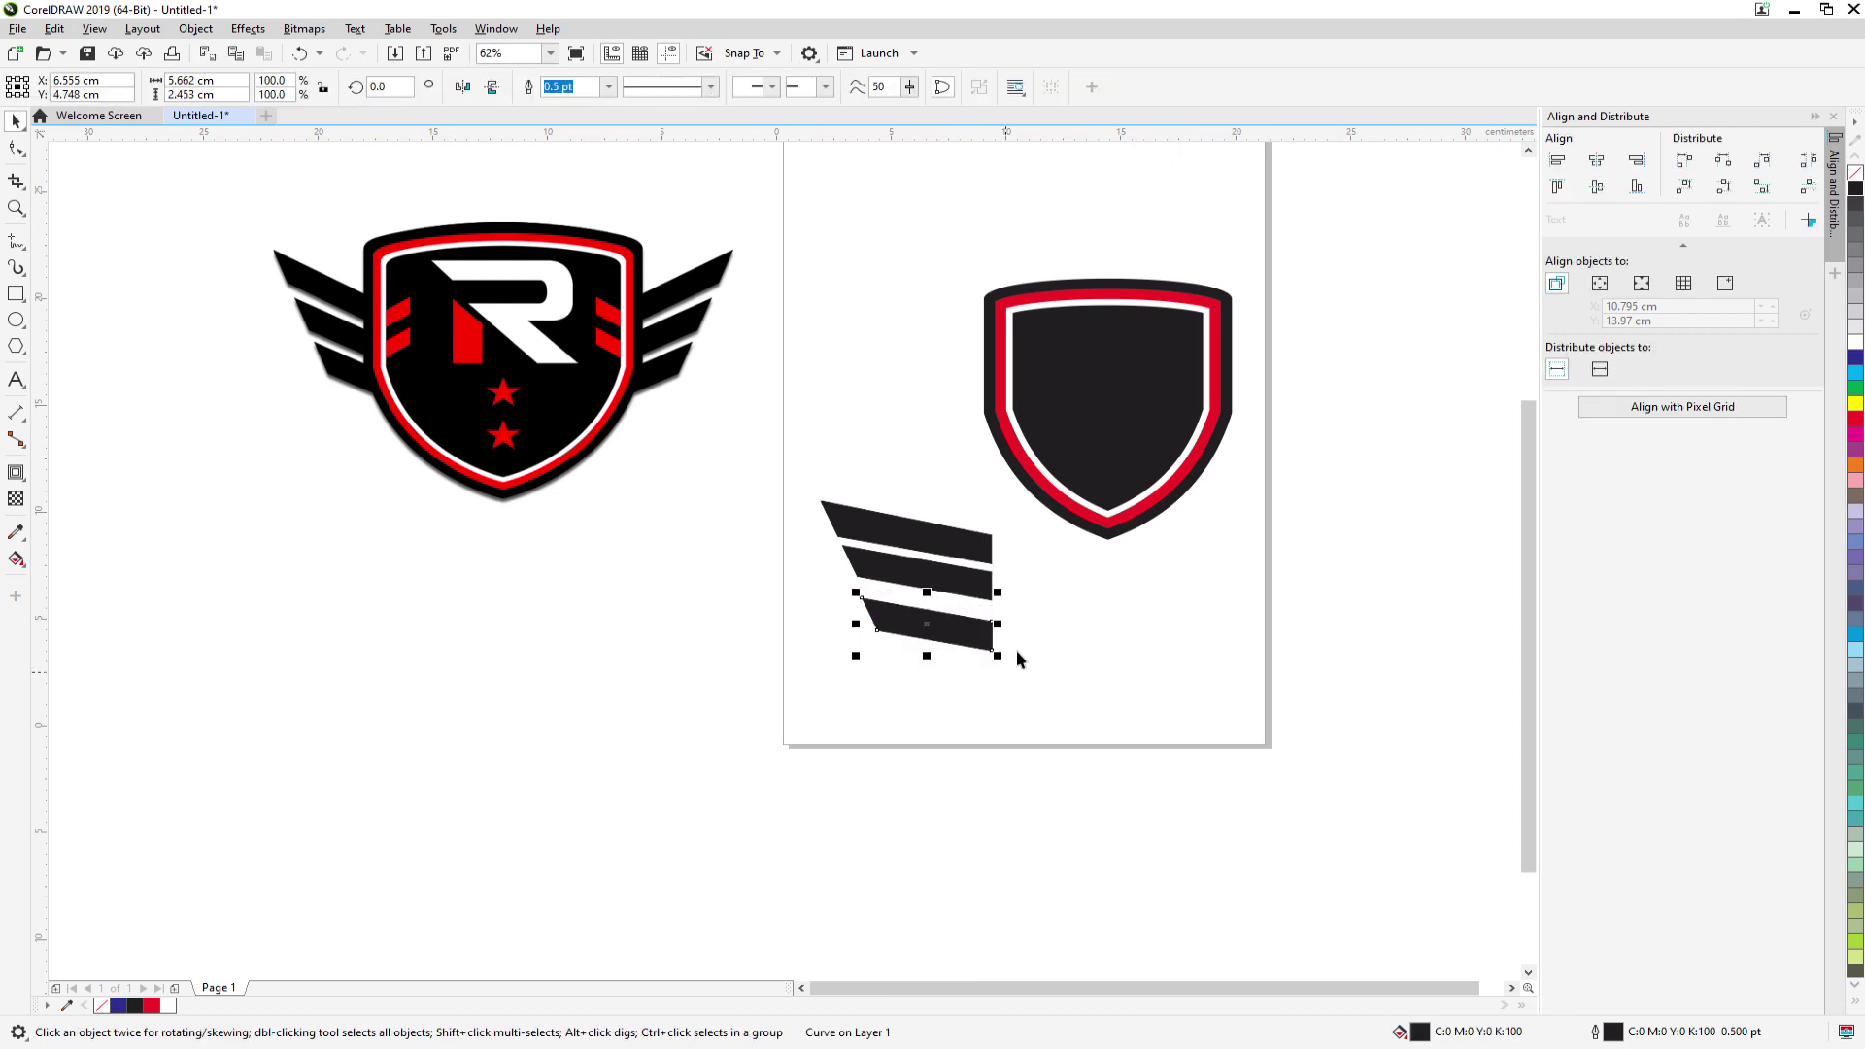
key(shift+Up)
click(1039, 626)
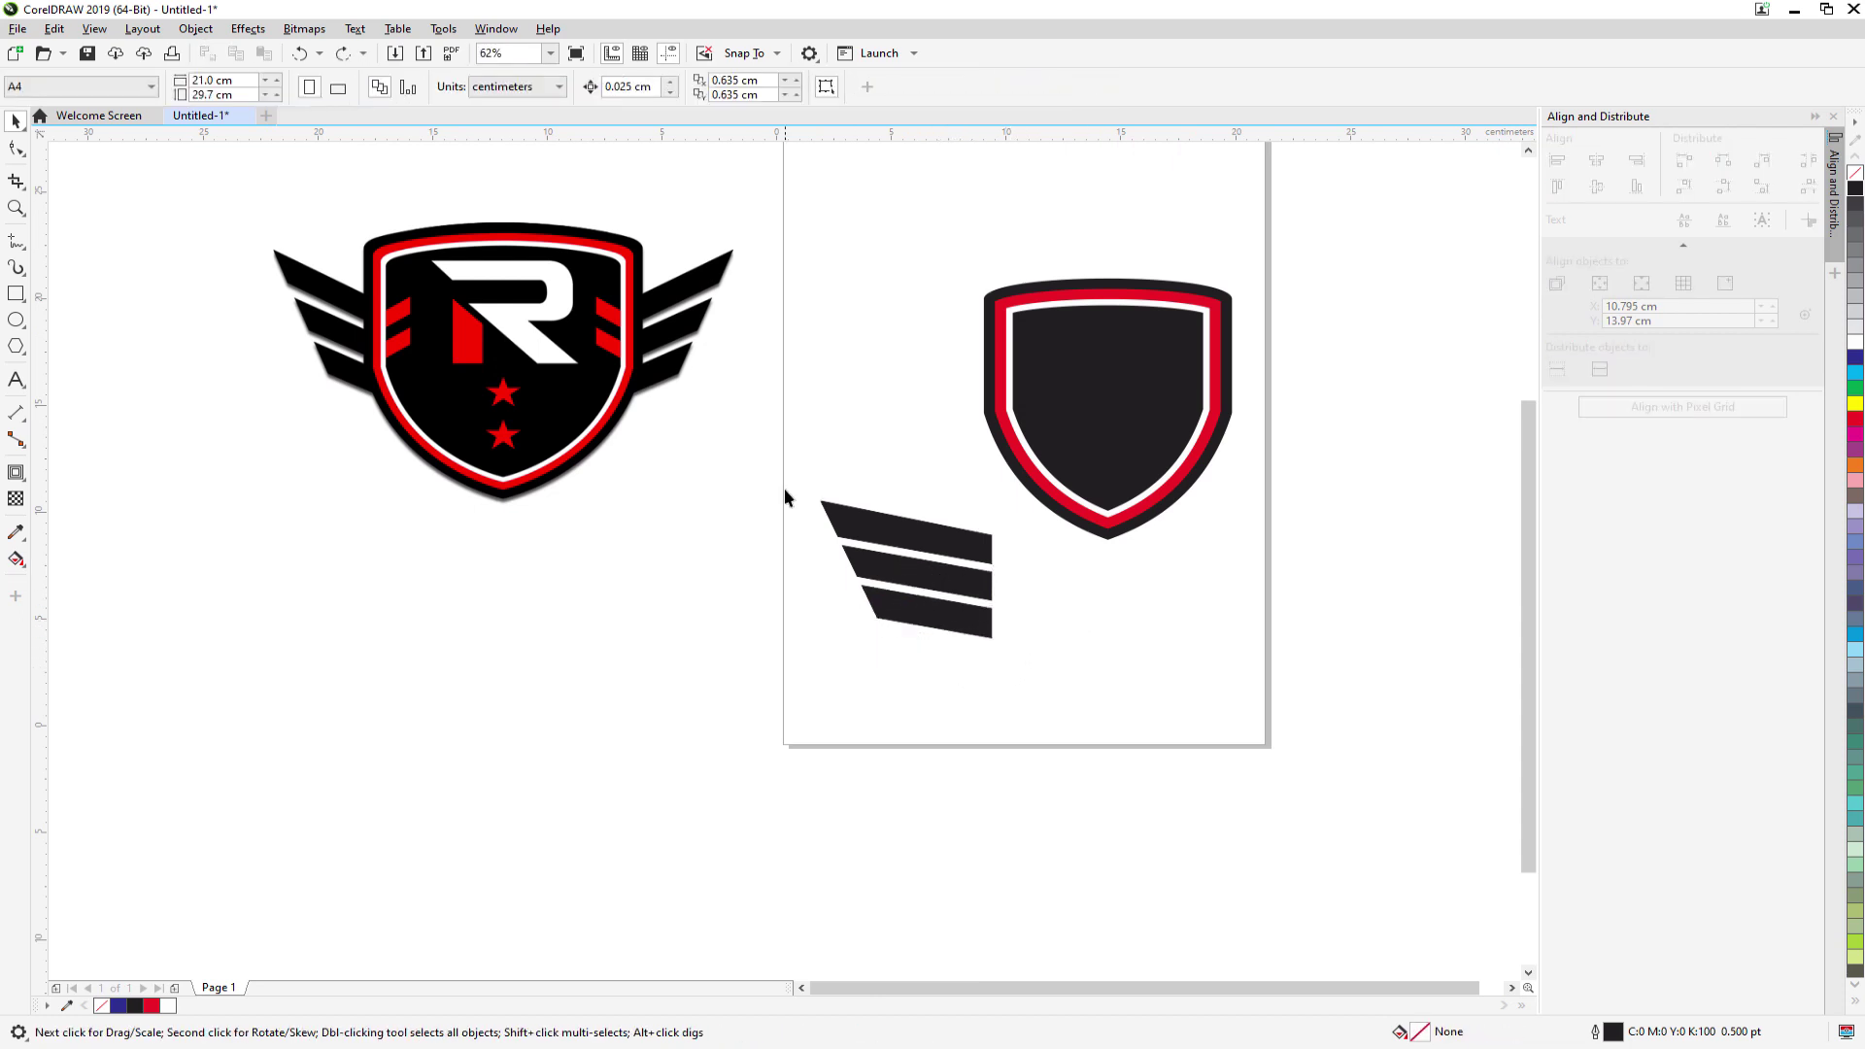
- Group the three feathers and move the wing up so its inner end overlaps the shield's left side
drag(1039, 677, 1034, 719)
right_click(939, 550)
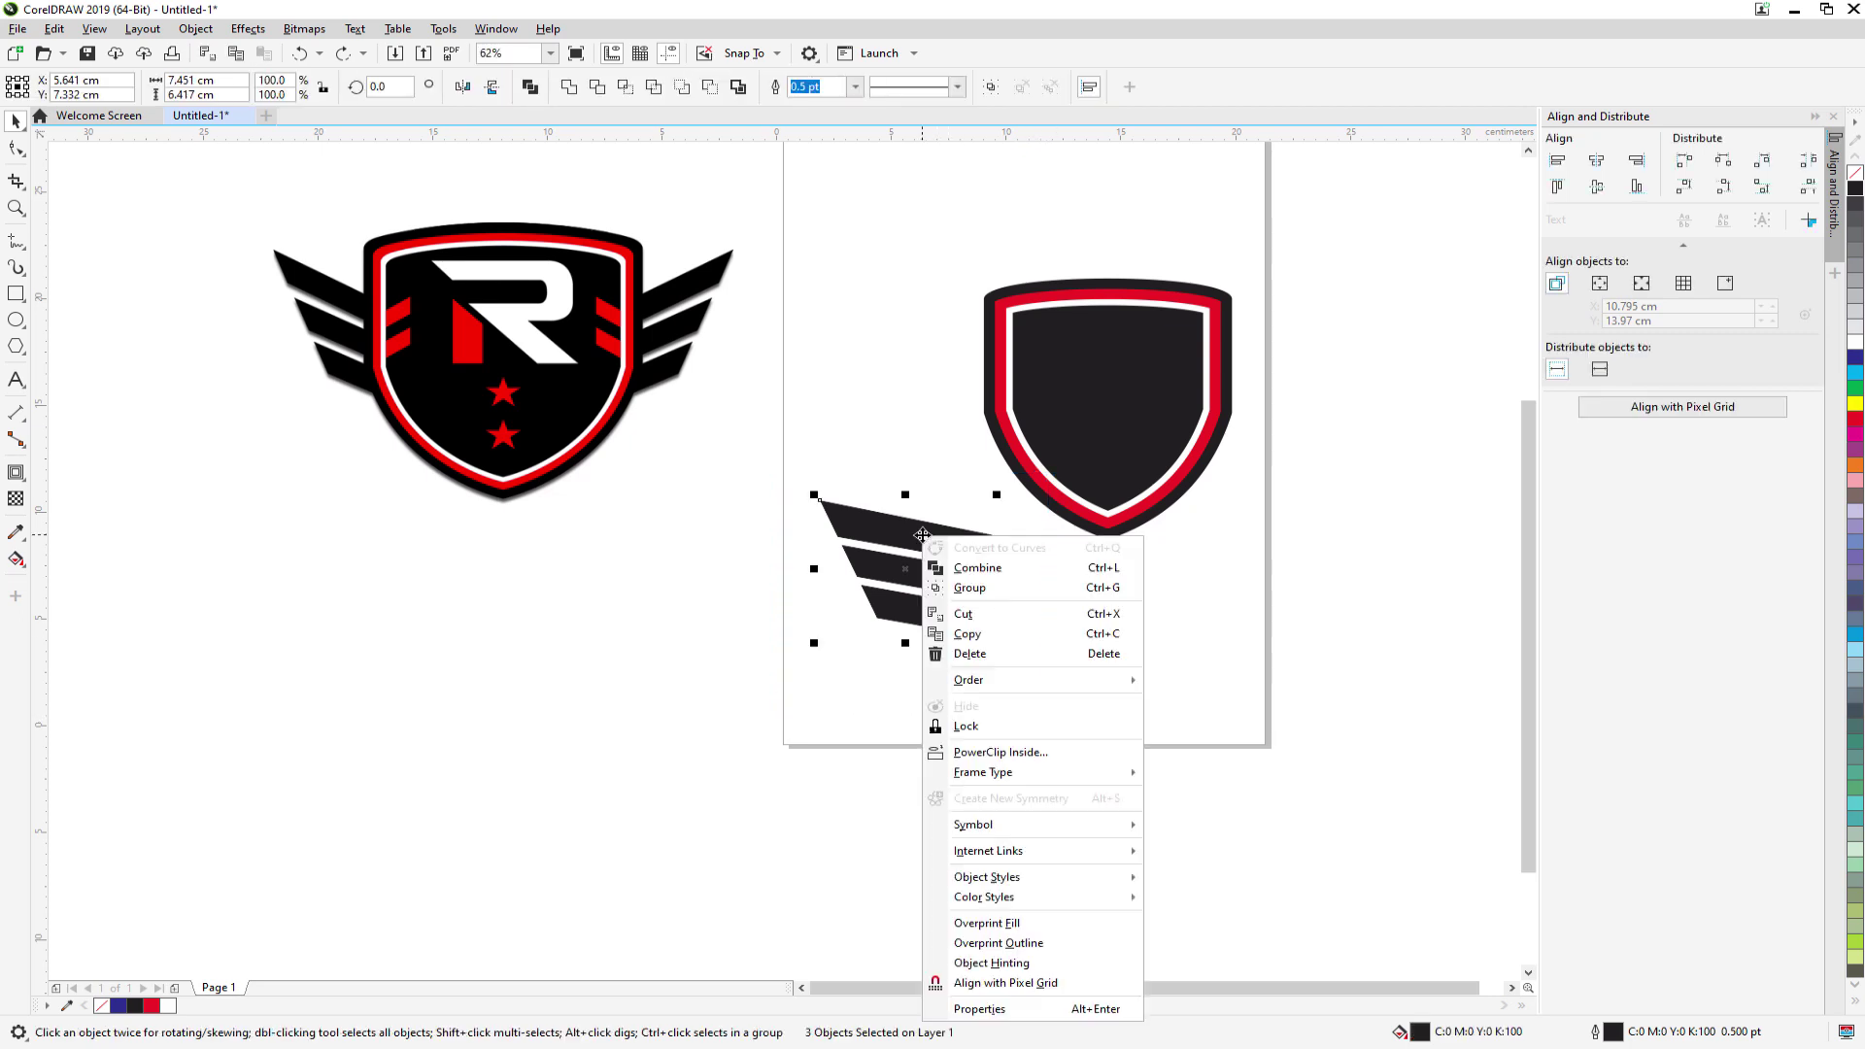
click(971, 588)
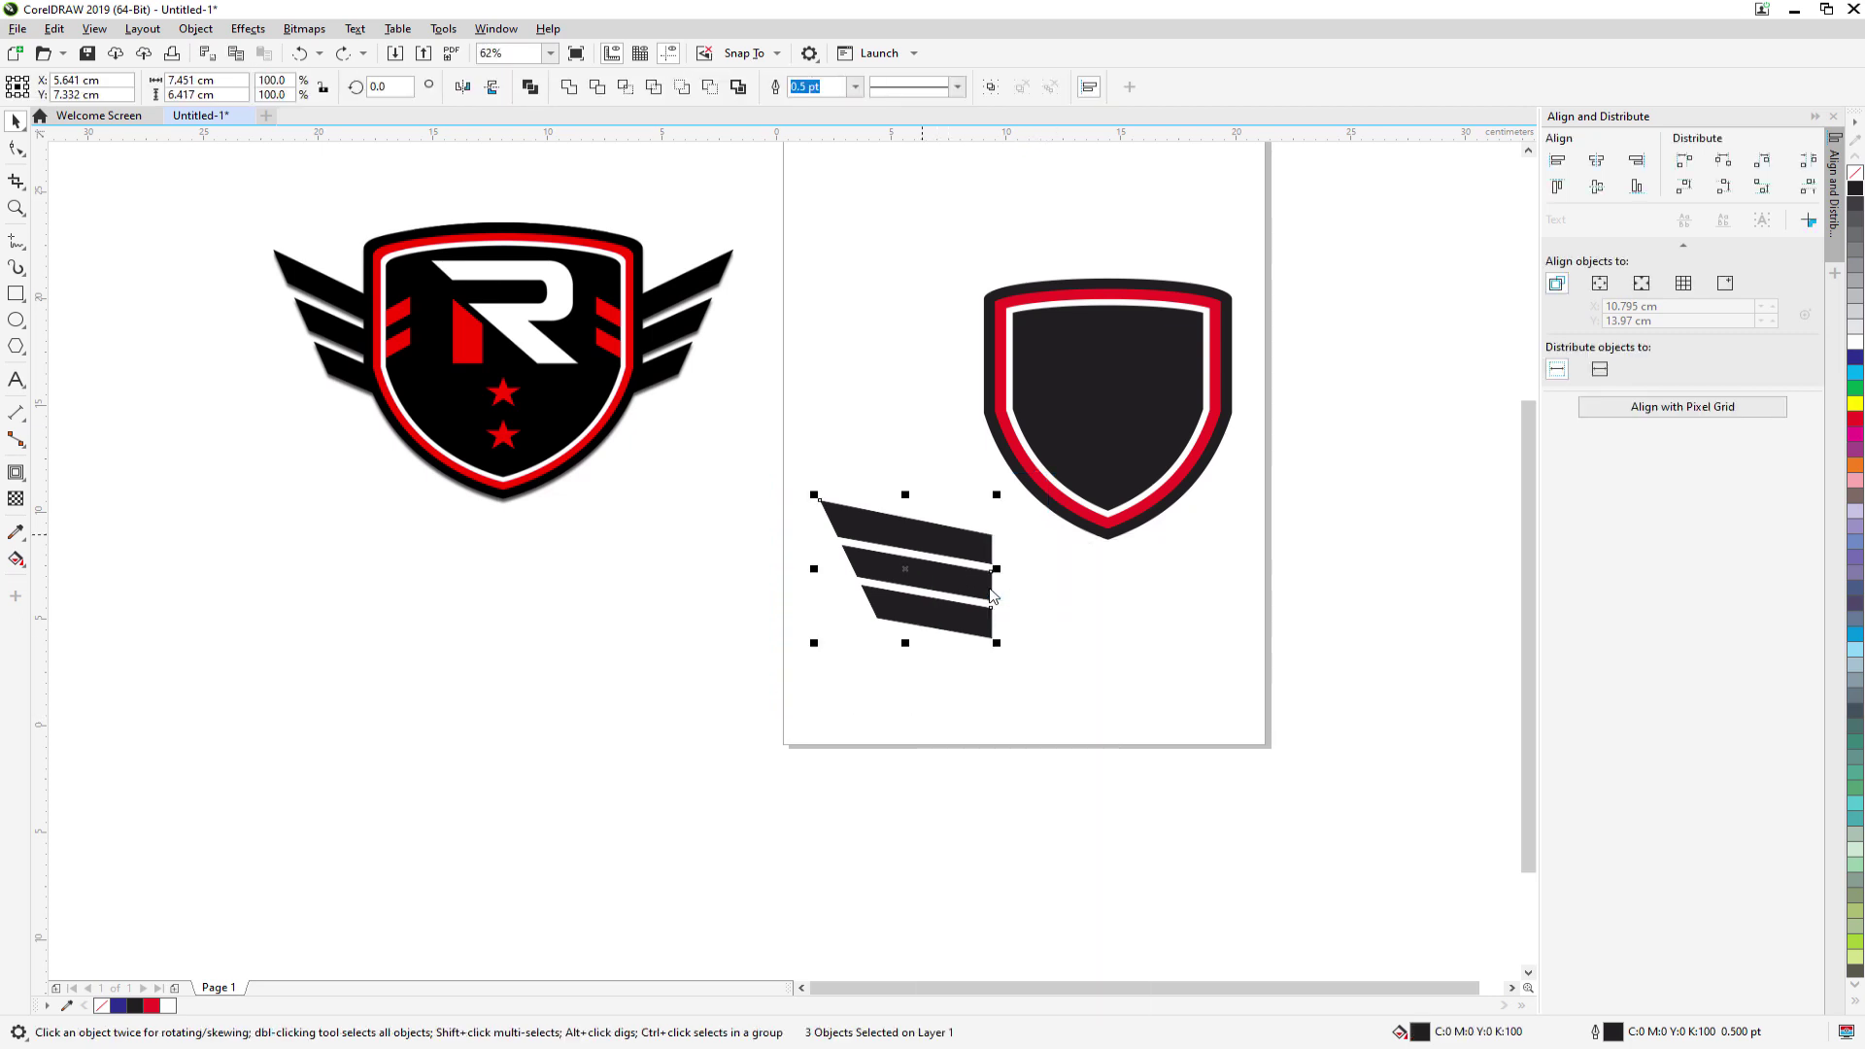
drag(921, 581, 965, 389)
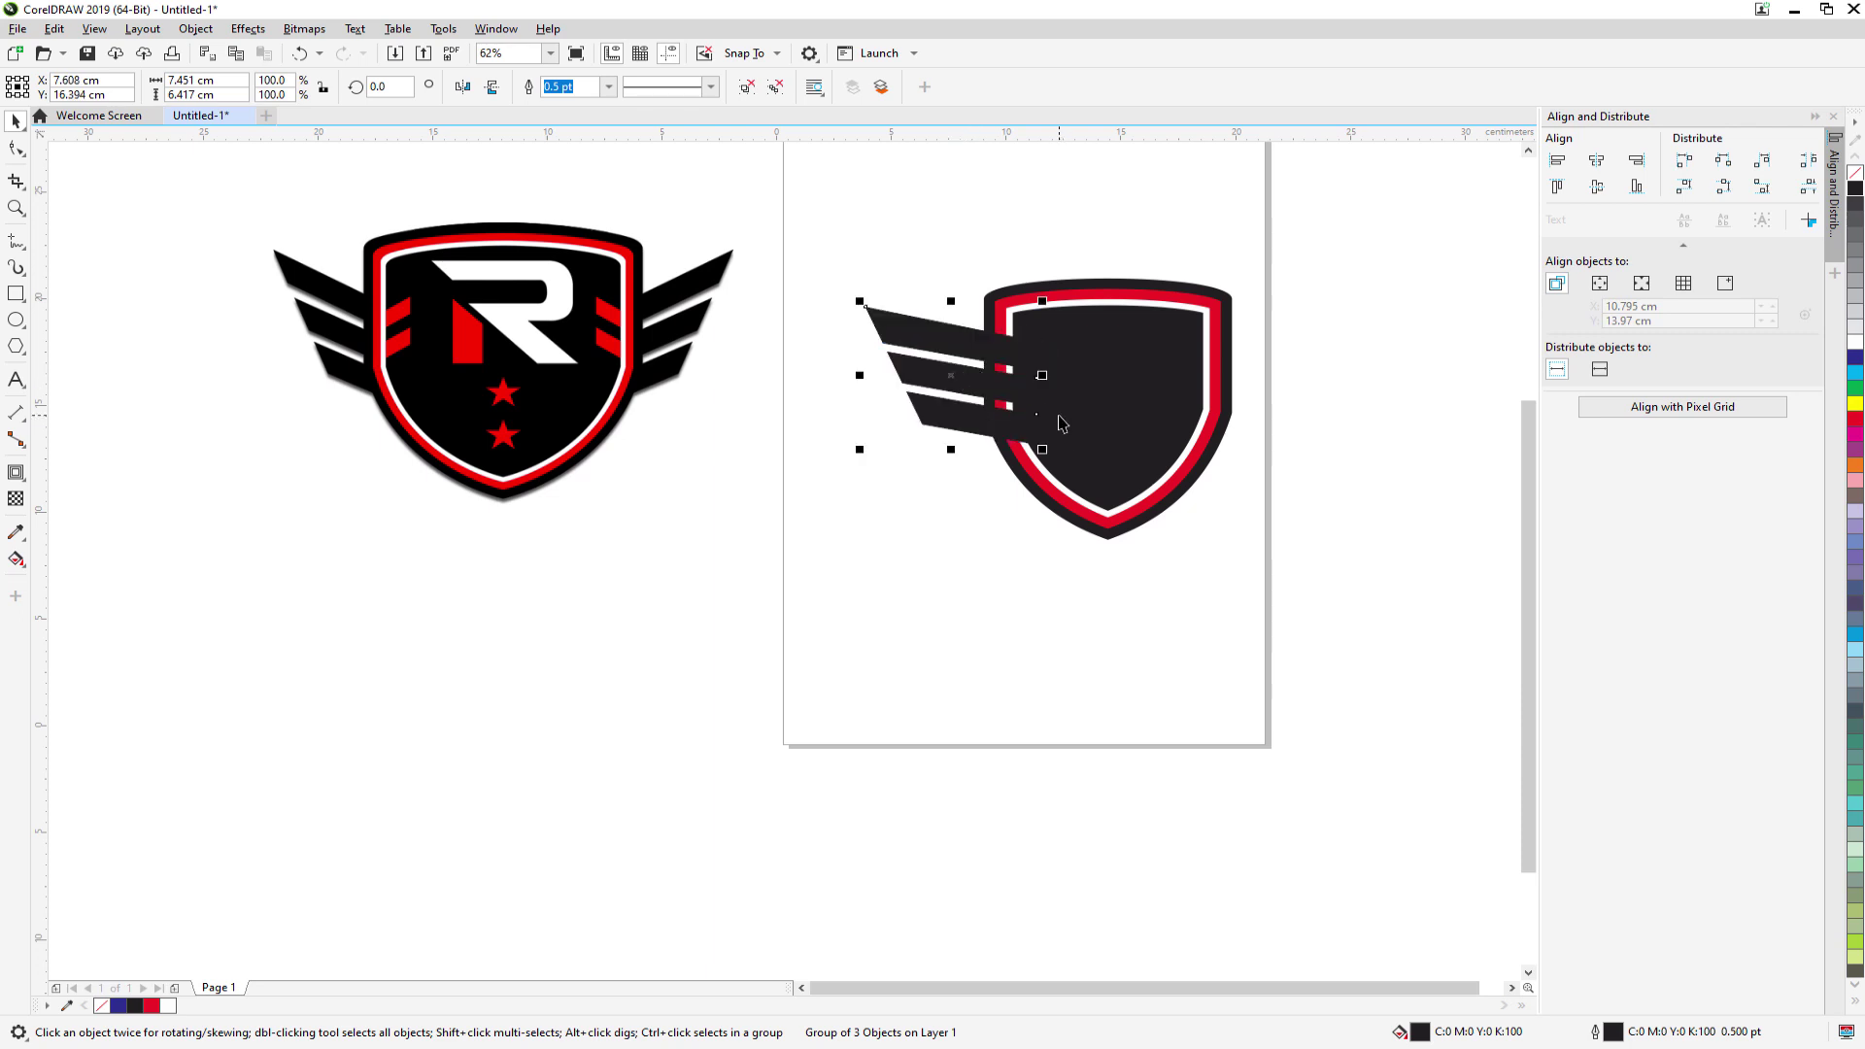
- Send the grouped left wing to the back of the layer so its inner end sits behind the shield
right_click(952, 343)
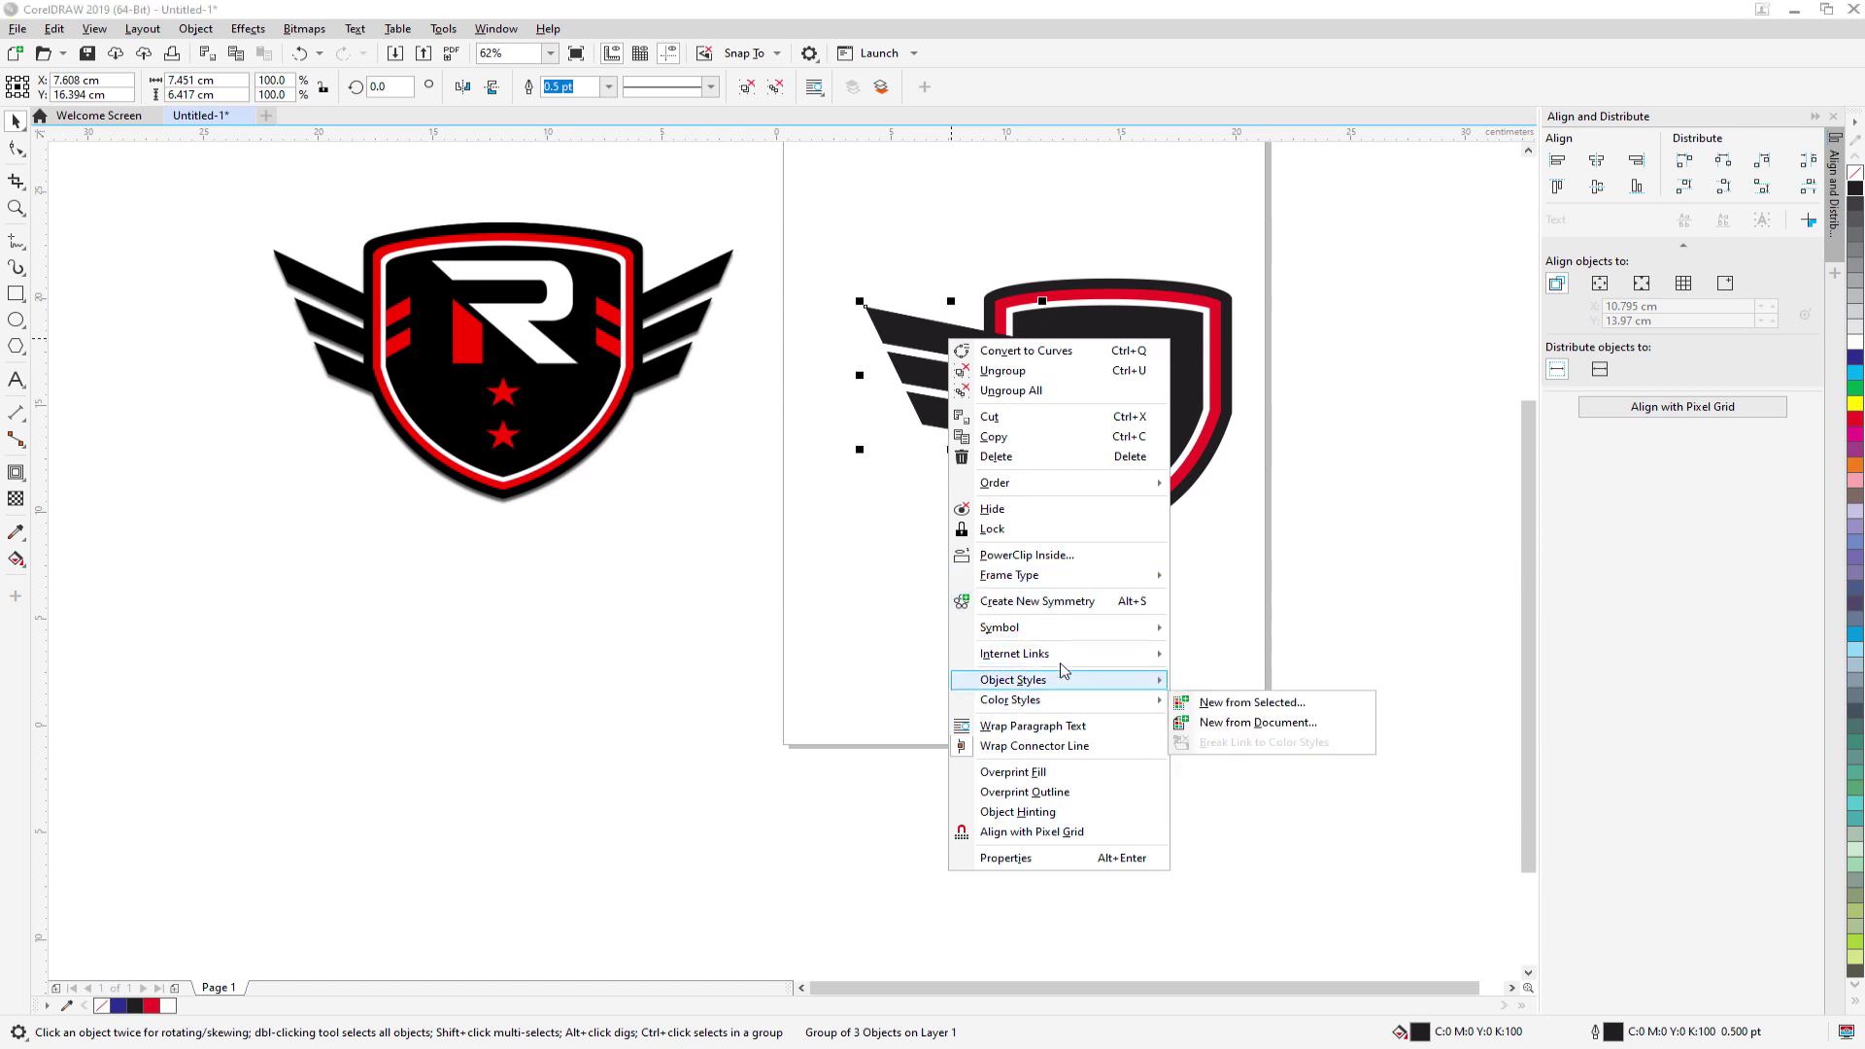
mouse_move(1051, 495)
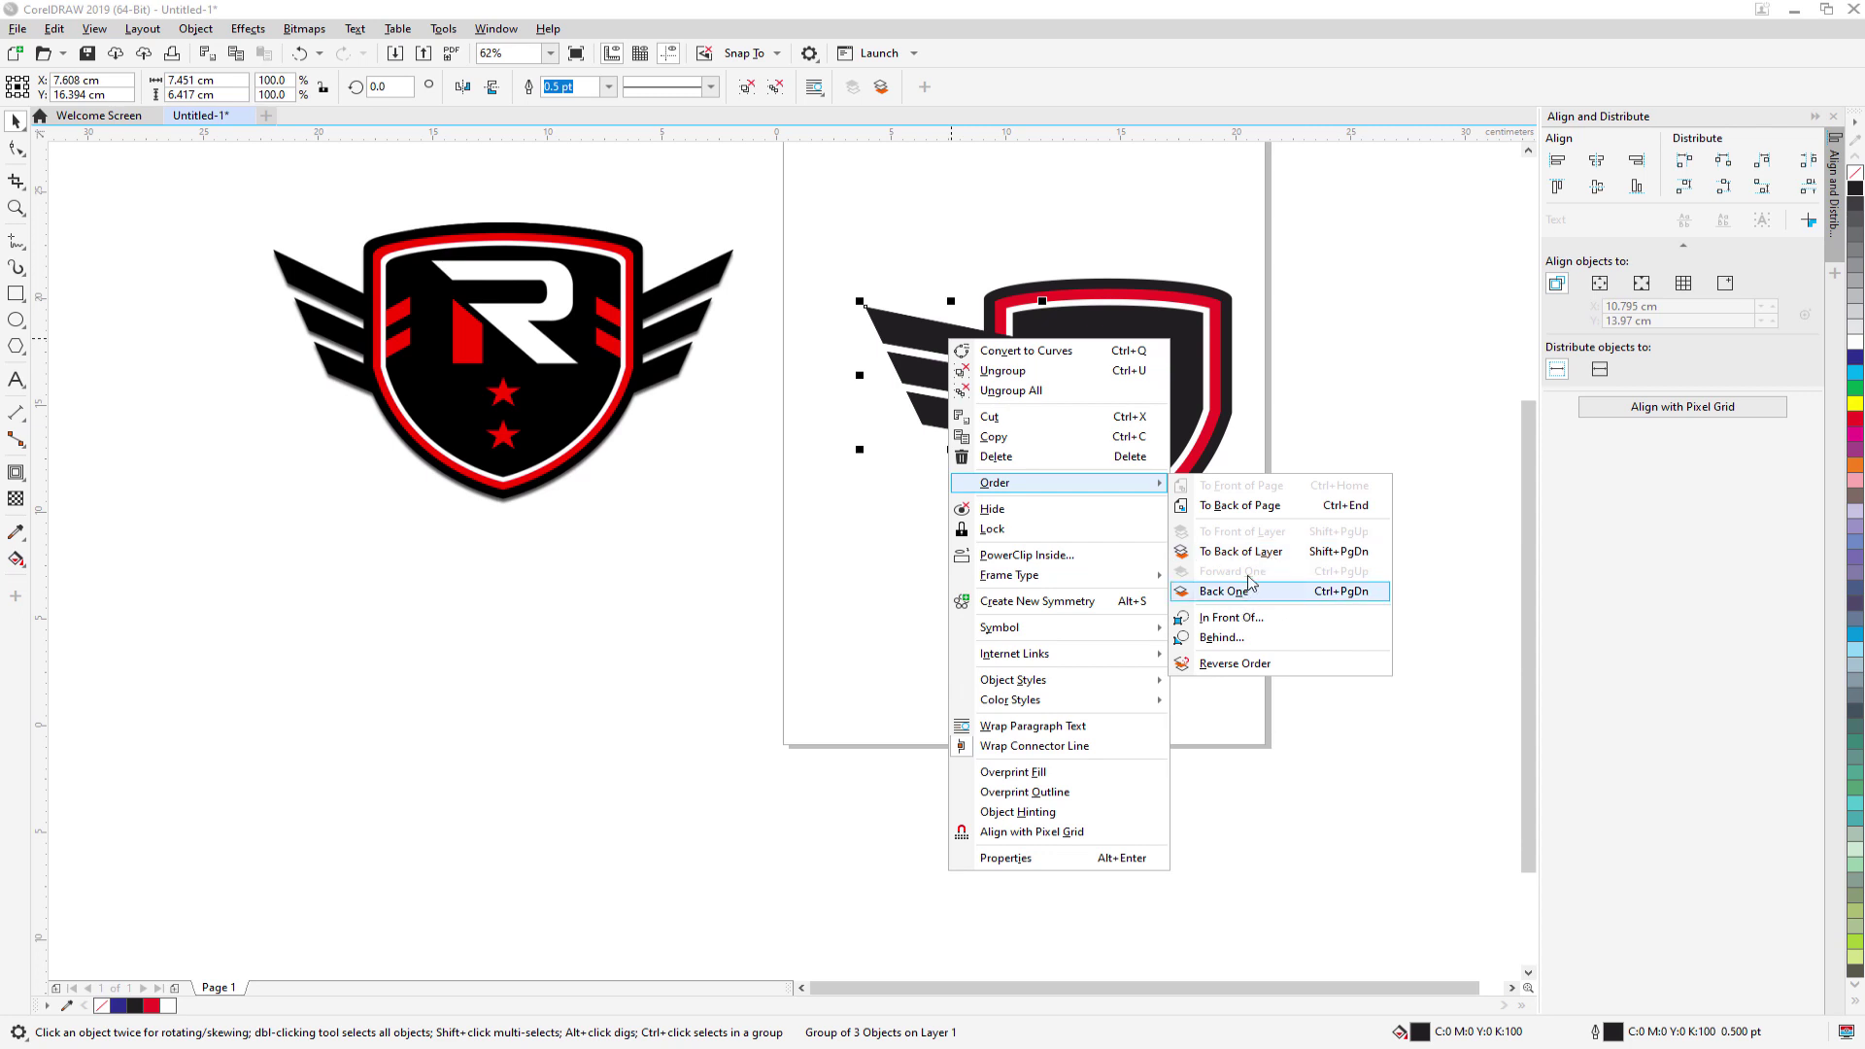
click(1258, 558)
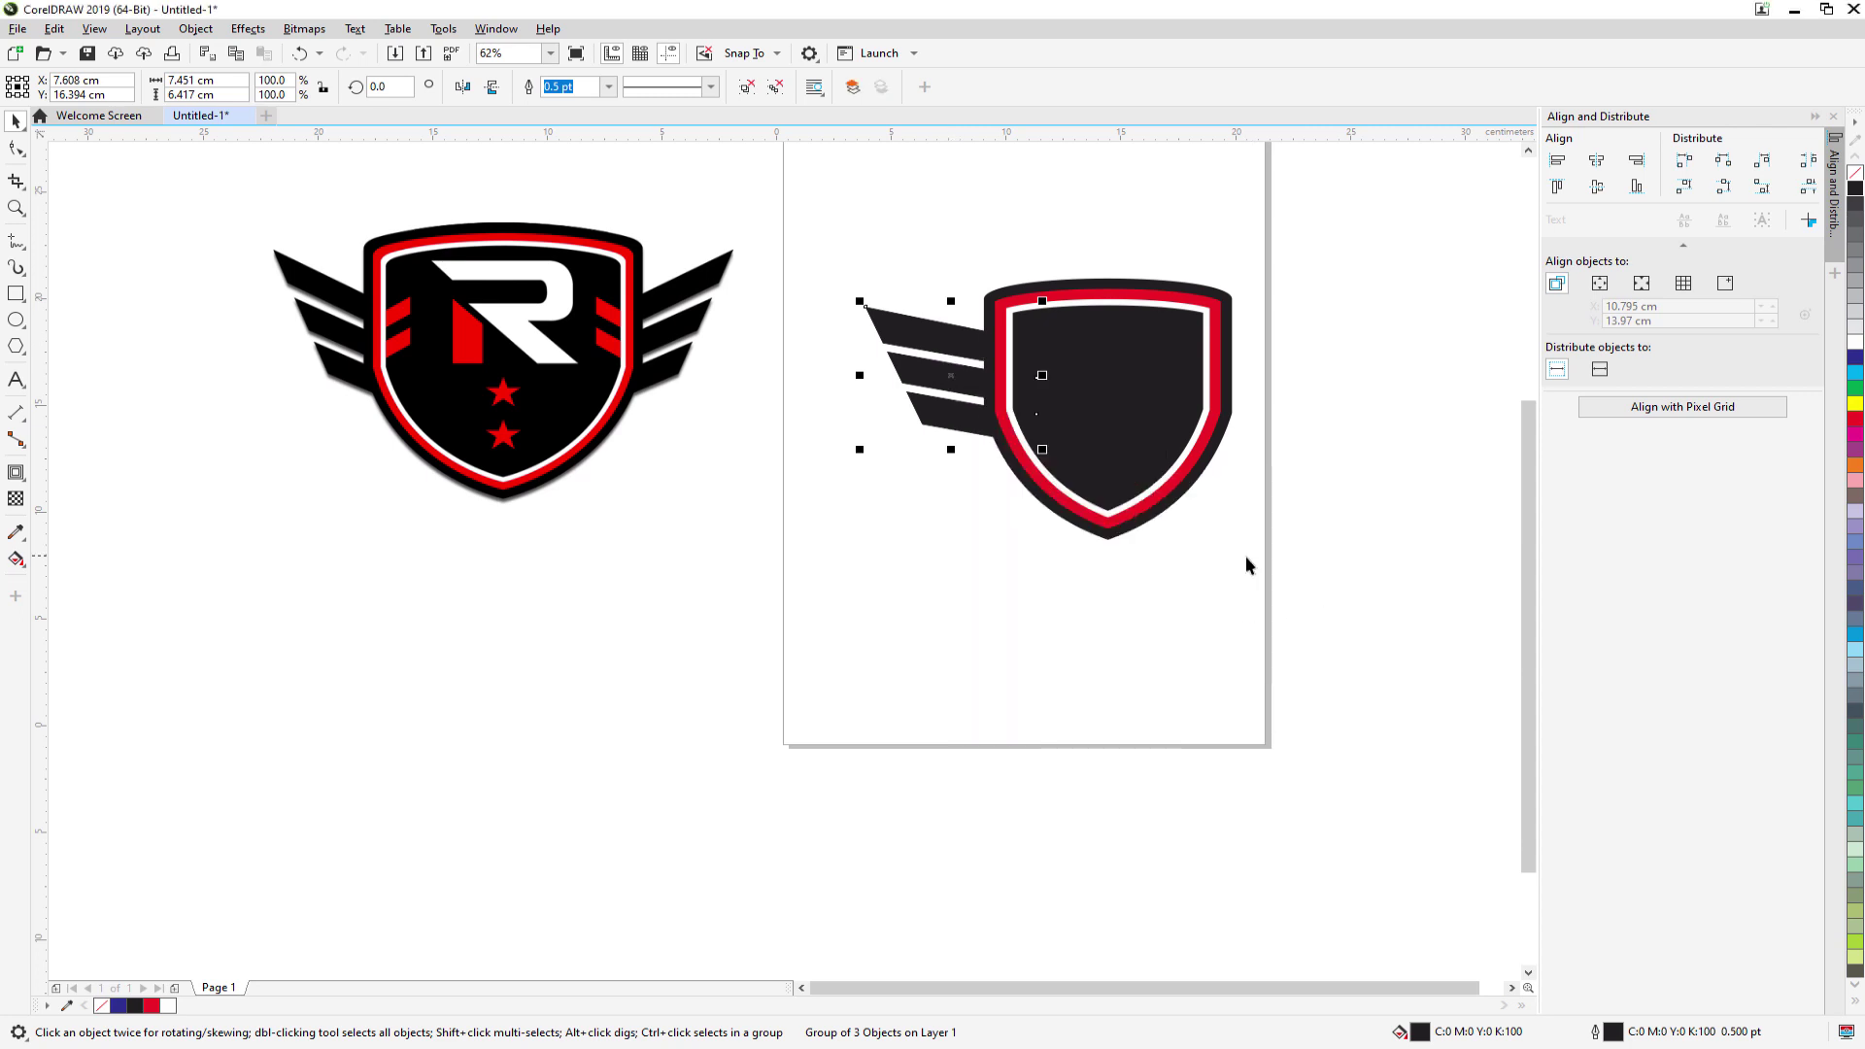
click(971, 608)
- Move the left wing slightly inward so it slides further behind the shield
scroll(1262, 355, up, 2)
click(624, 406)
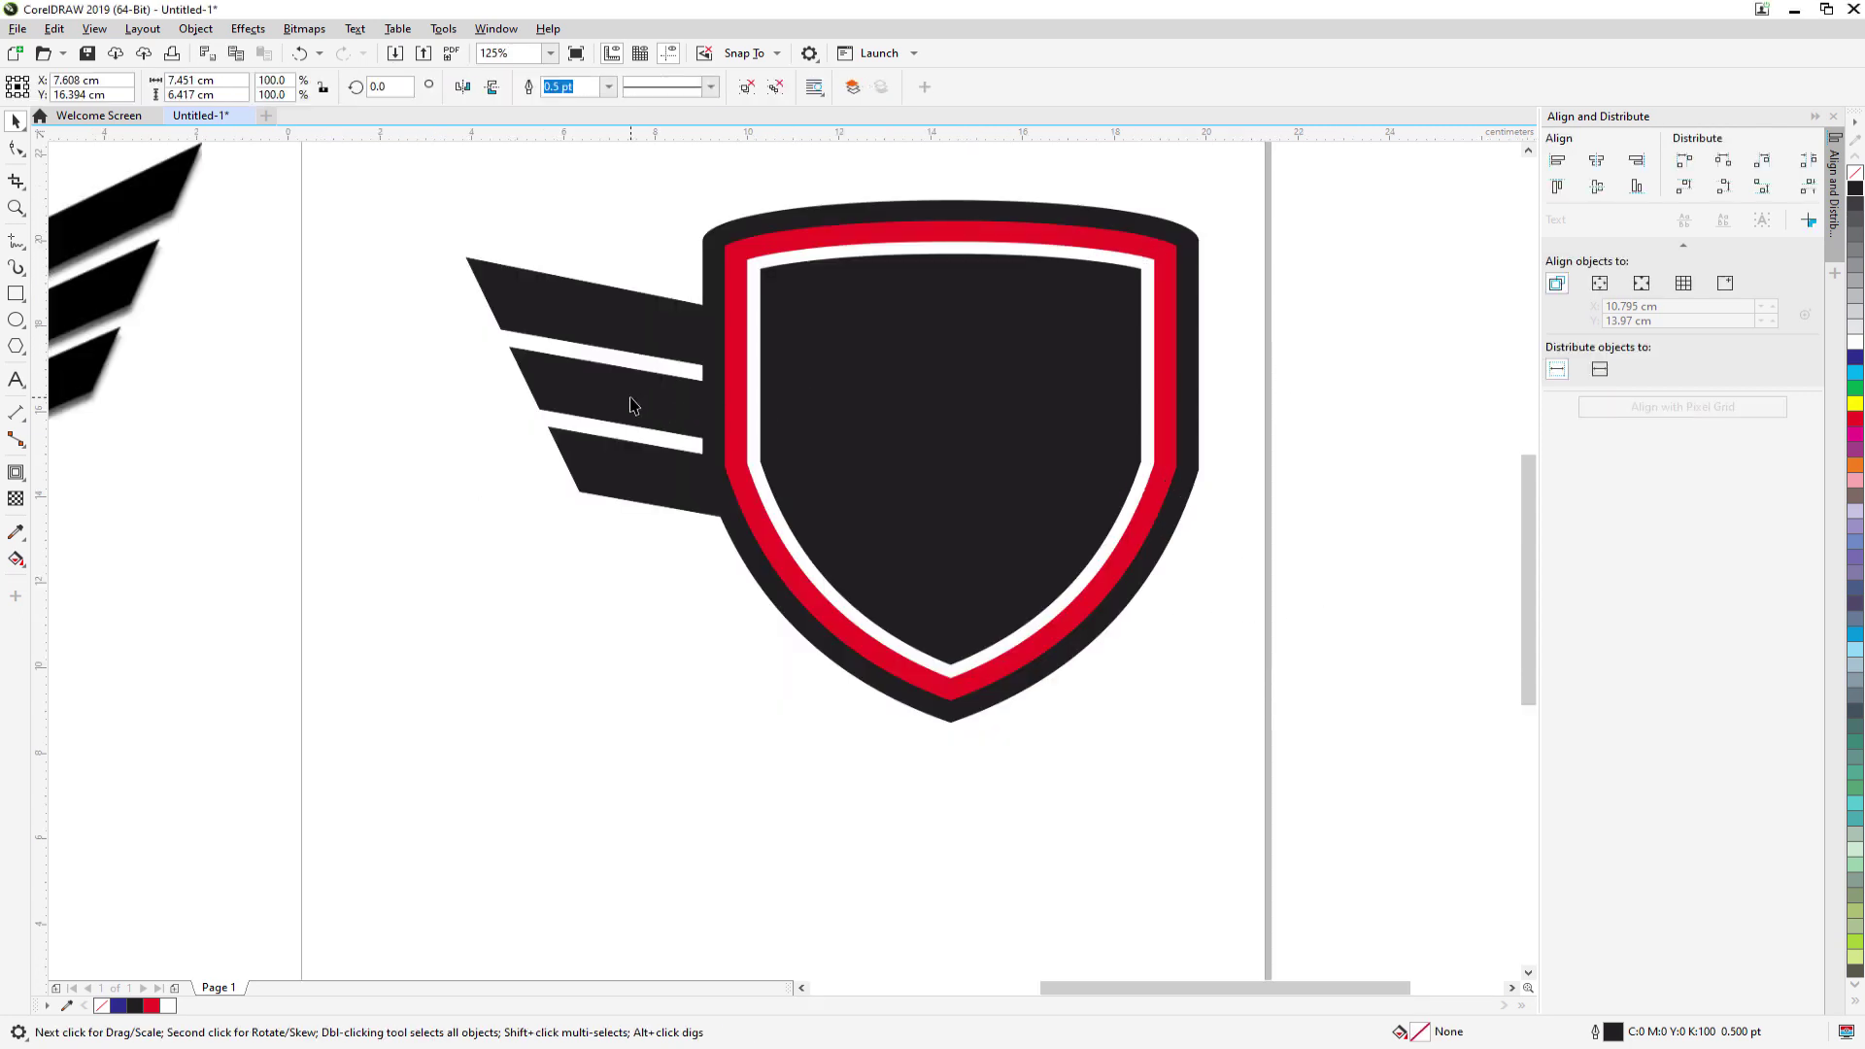
drag(626, 419, 639, 406)
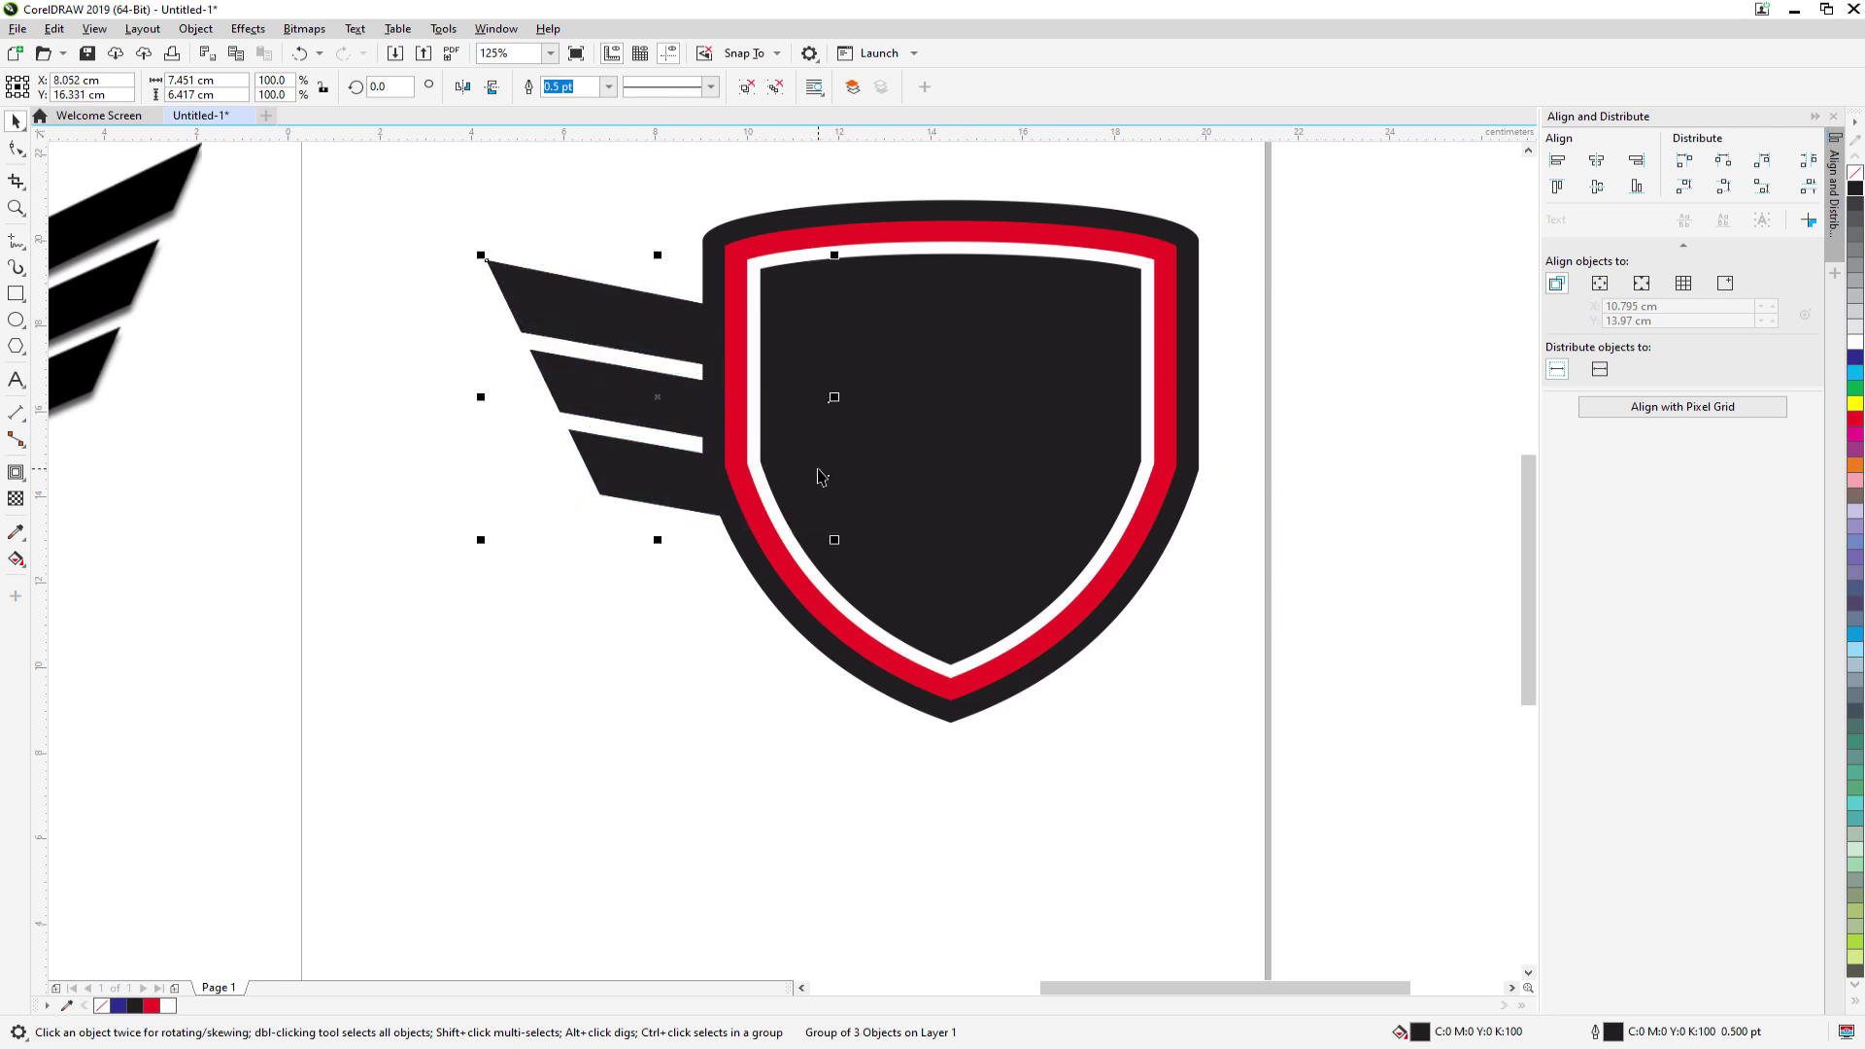
- Create a horizontally mirrored copy of the left wing on the shield's right side, with its inner end overlapping the shield
scroll(826, 476, down, 1)
scroll(859, 459, up, 1)
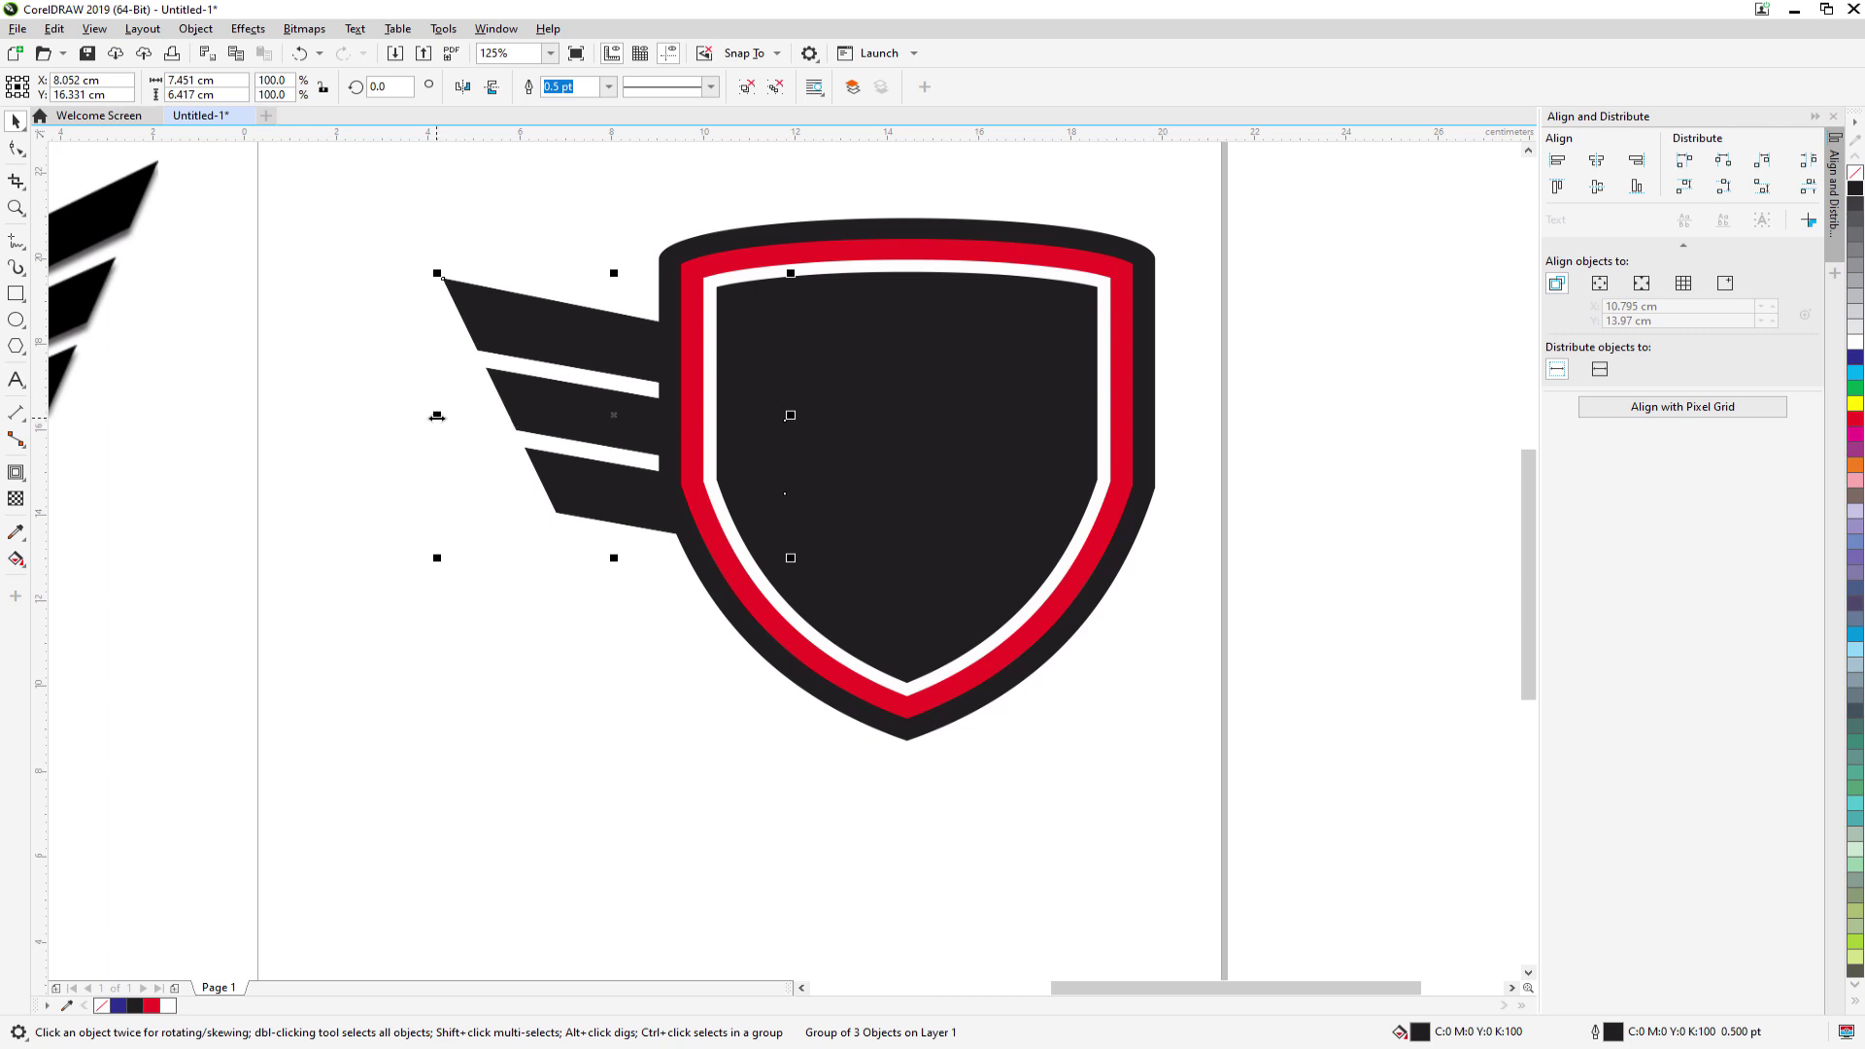
drag(437, 416, 1185, 437)
scroll(1168, 557, down, 2)
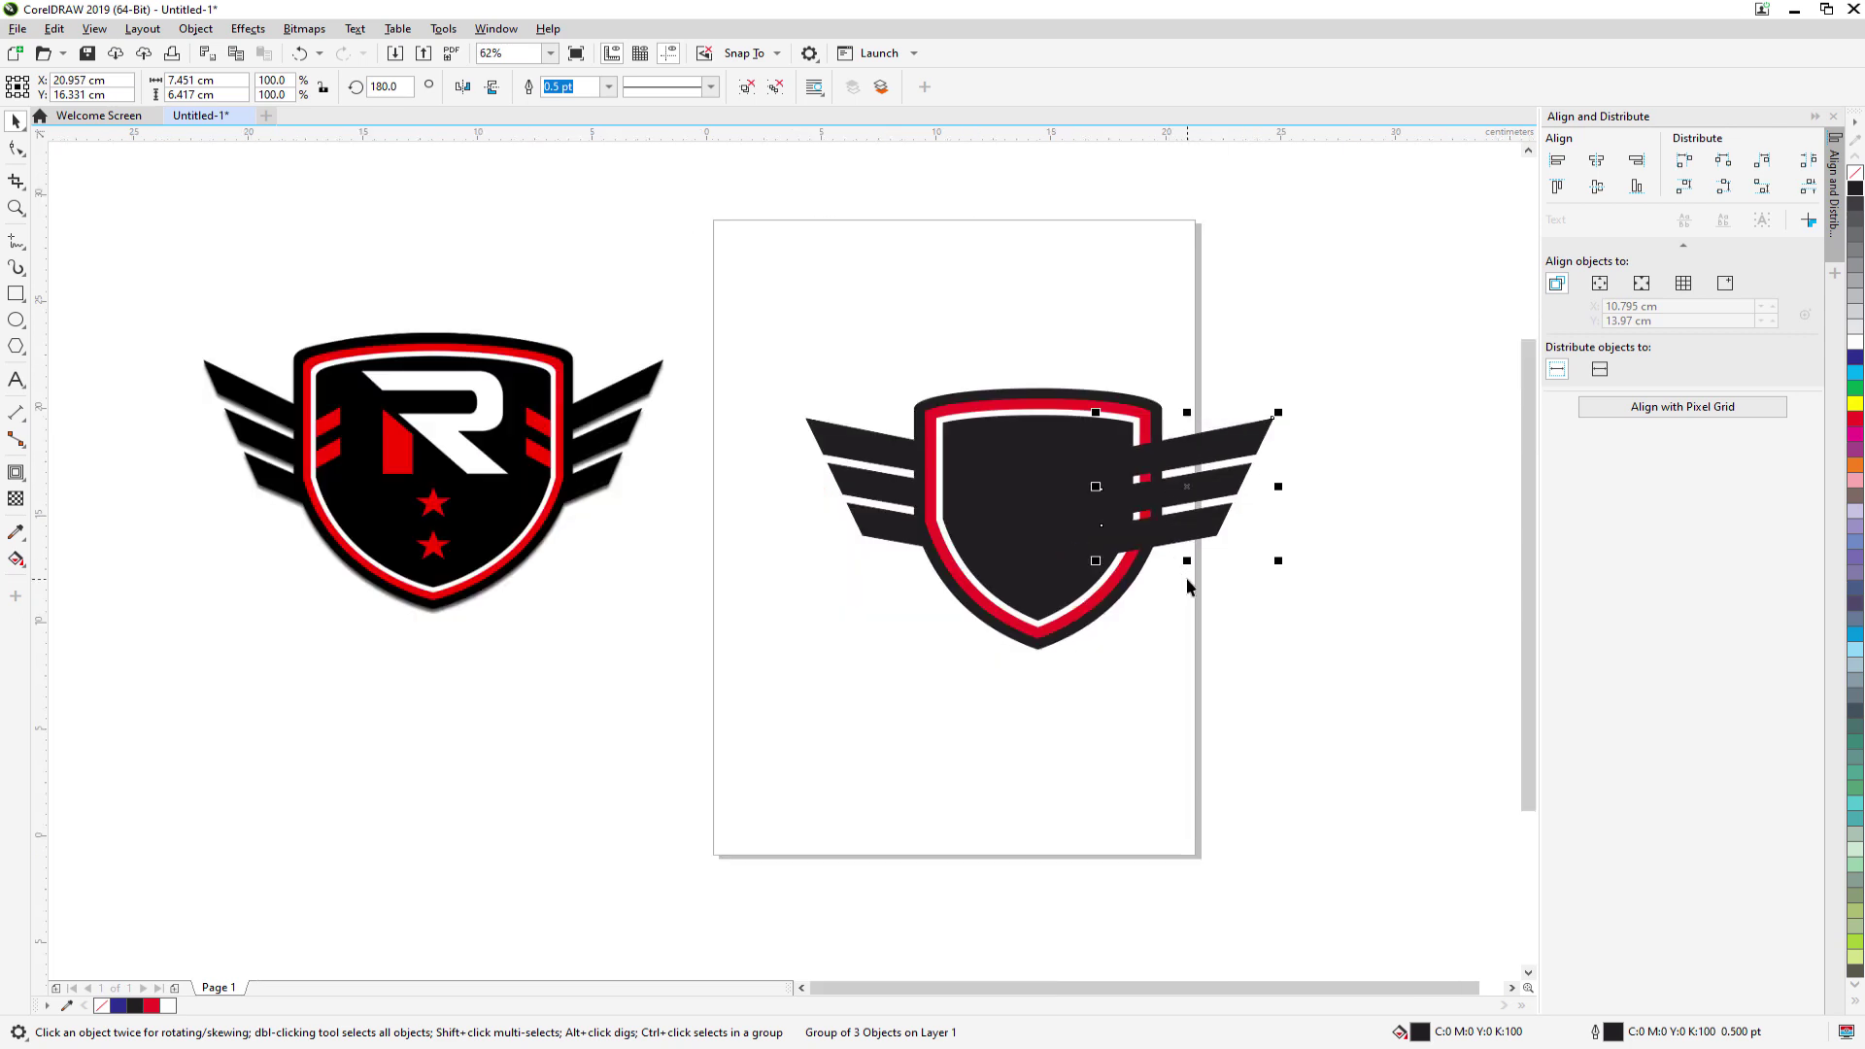
- Send the mirrored right wing to the back of the layer so it sits behind the shield
right_click(1210, 441)
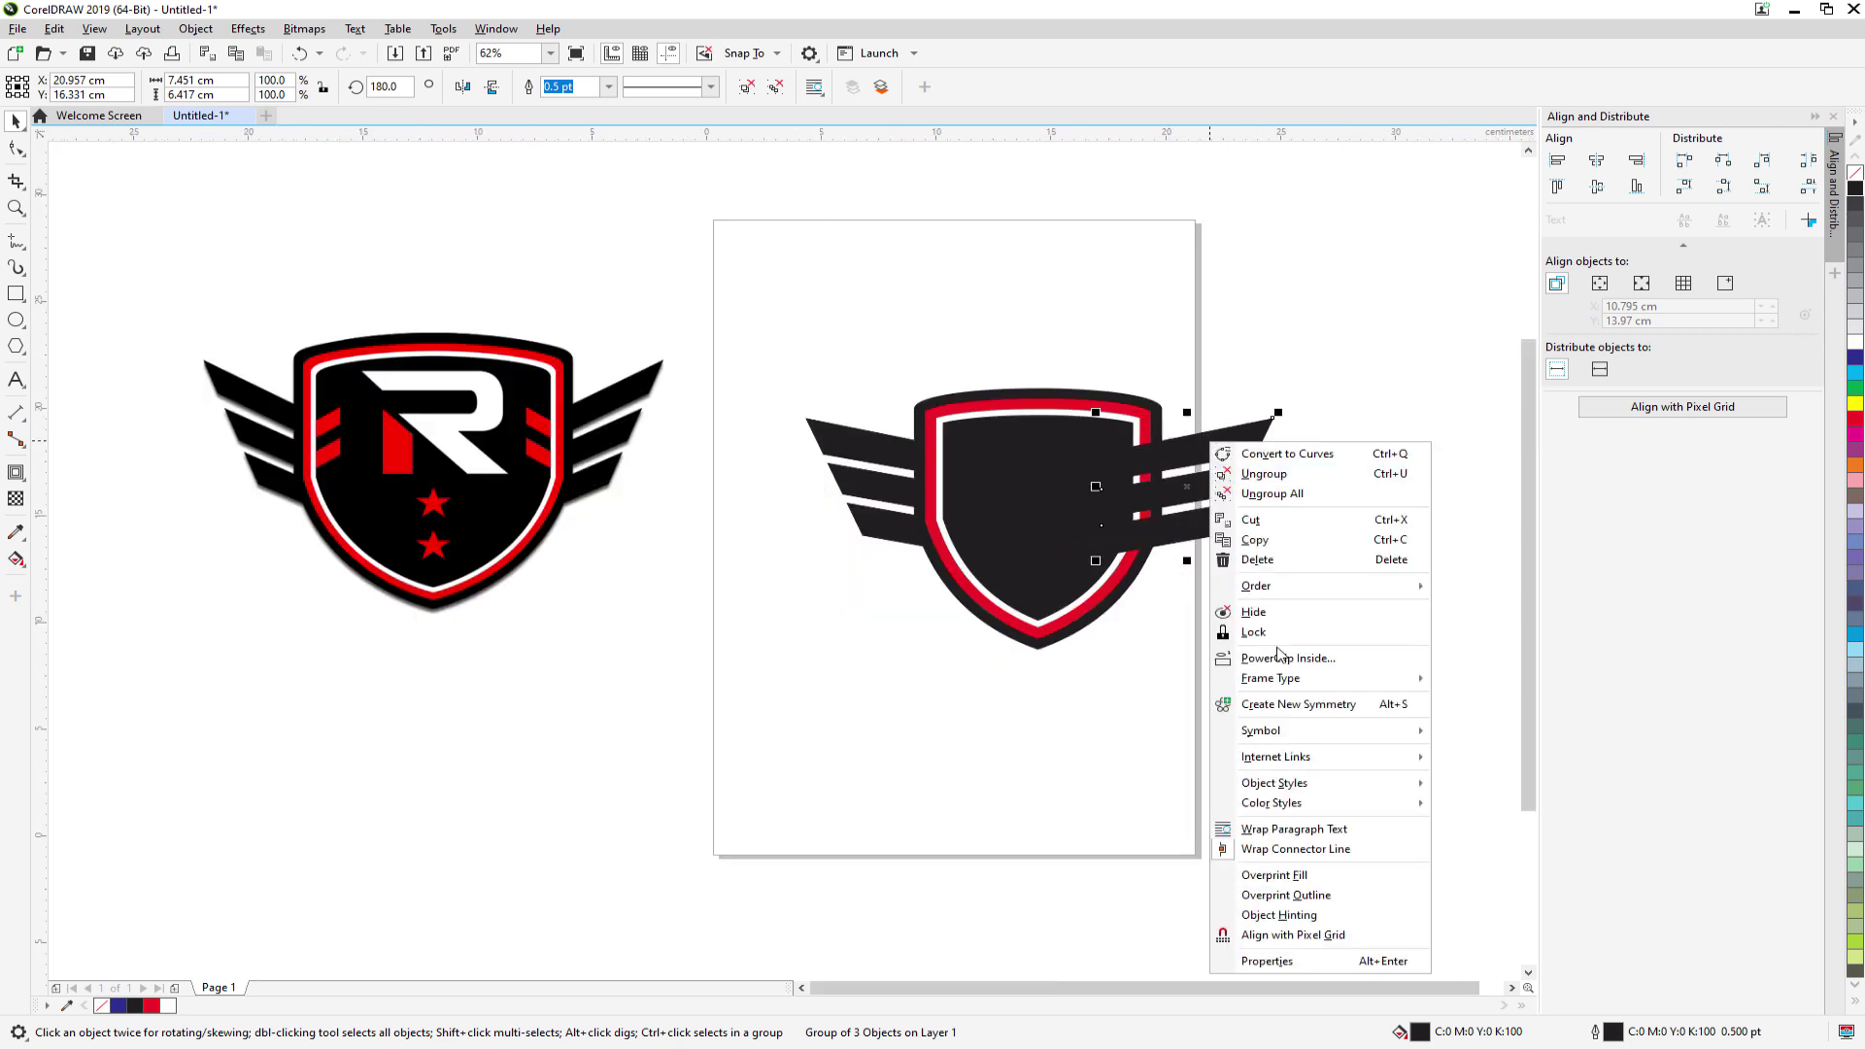
mouse_move(1369, 592)
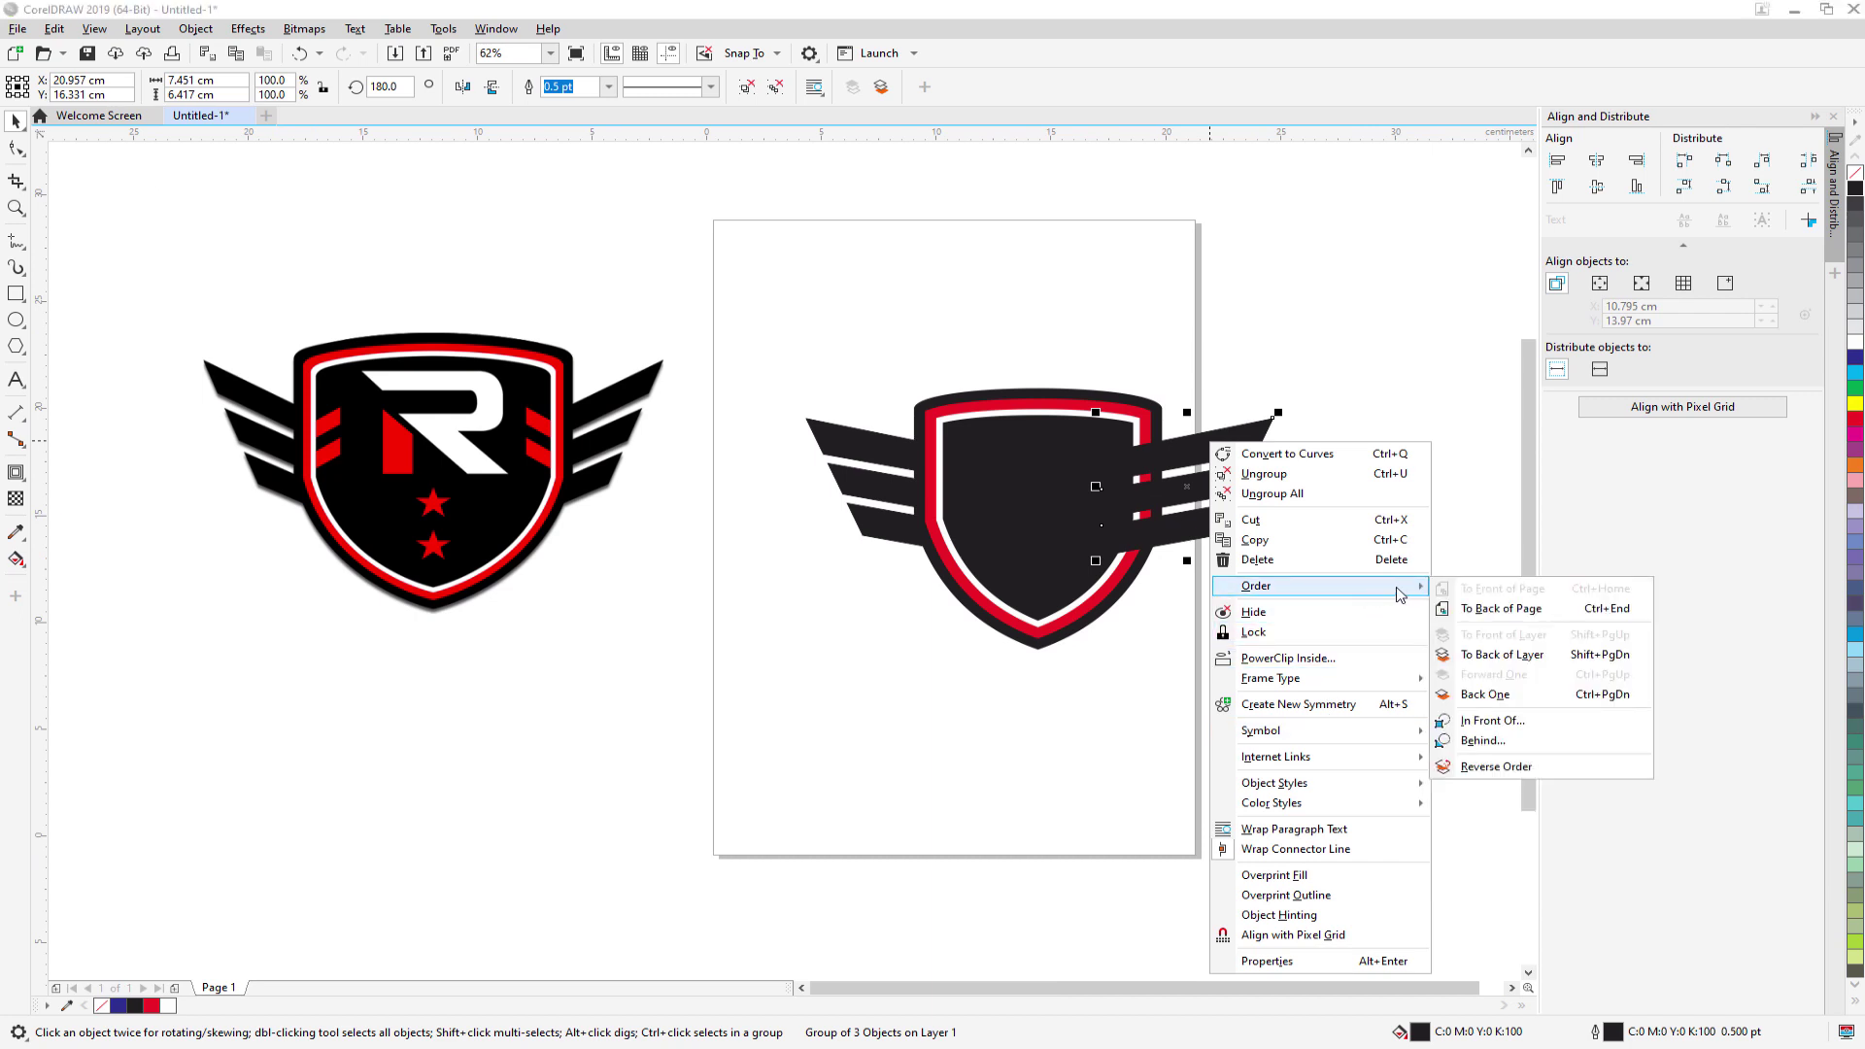
click(1486, 694)
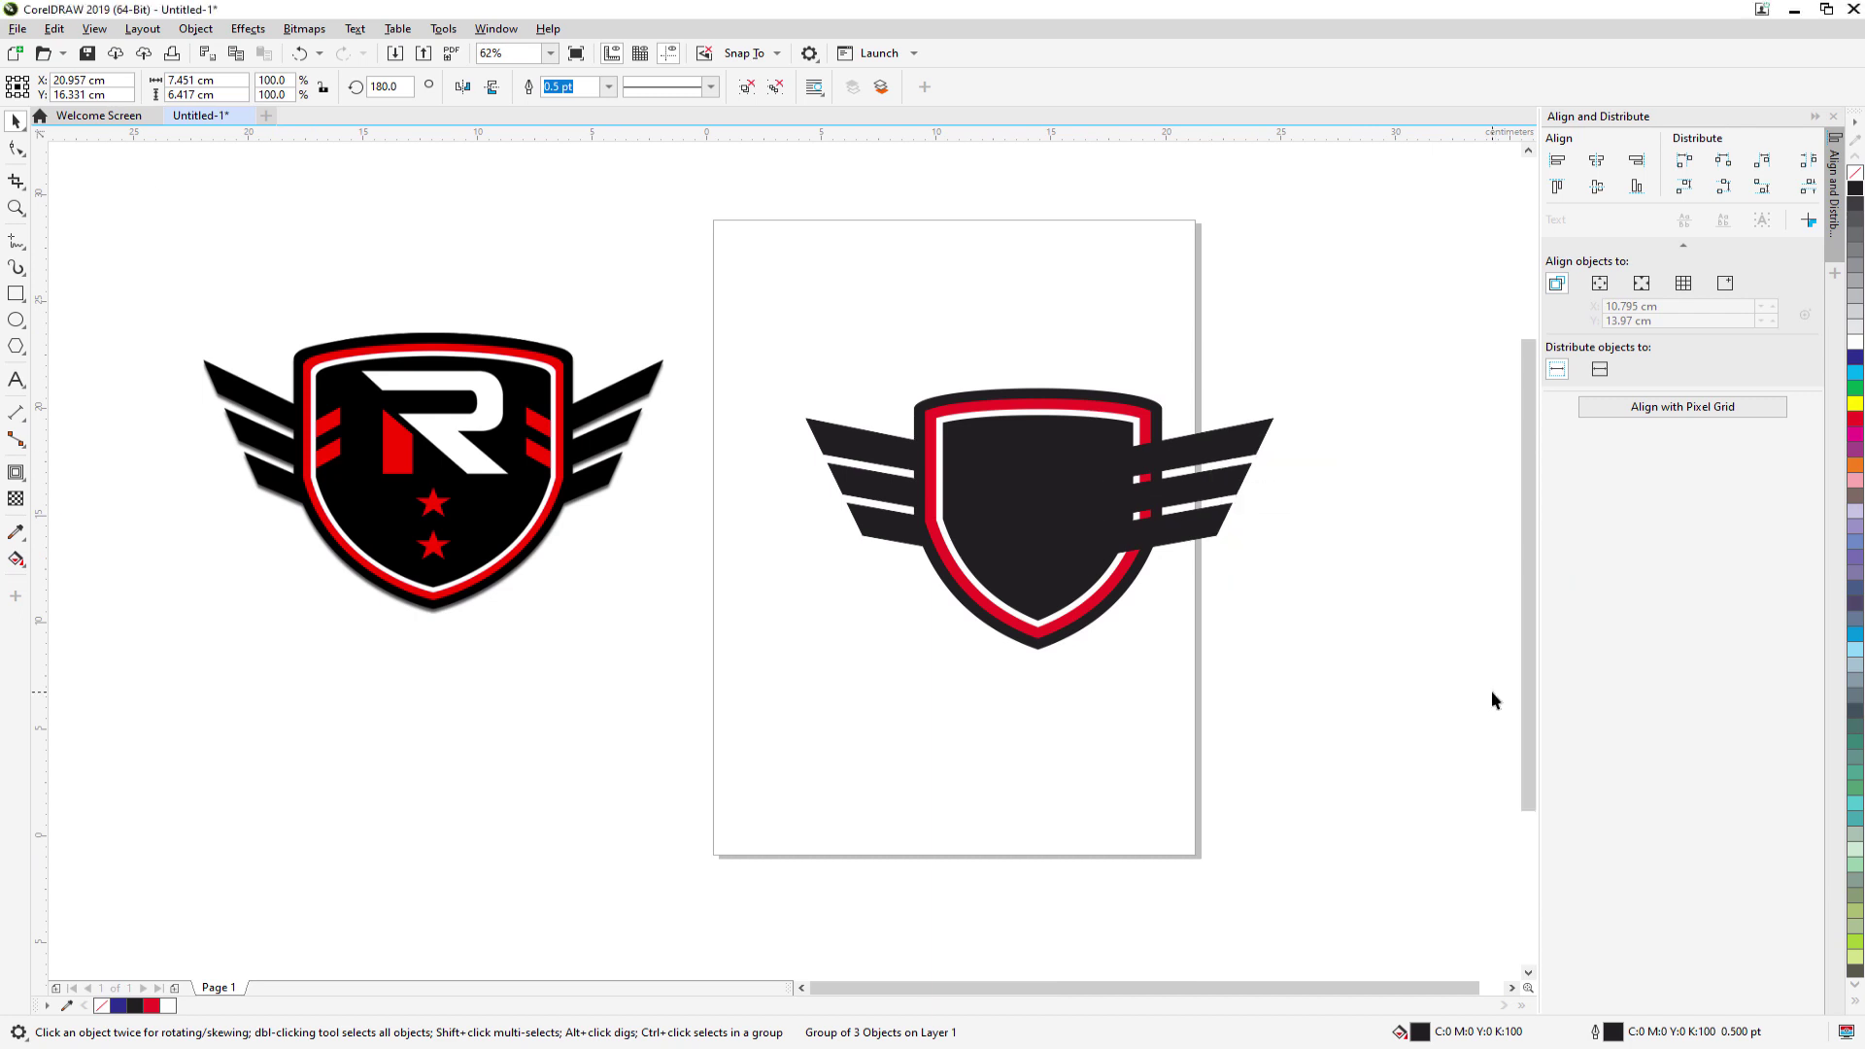
right_click(1173, 453)
mouse_move(1311, 599)
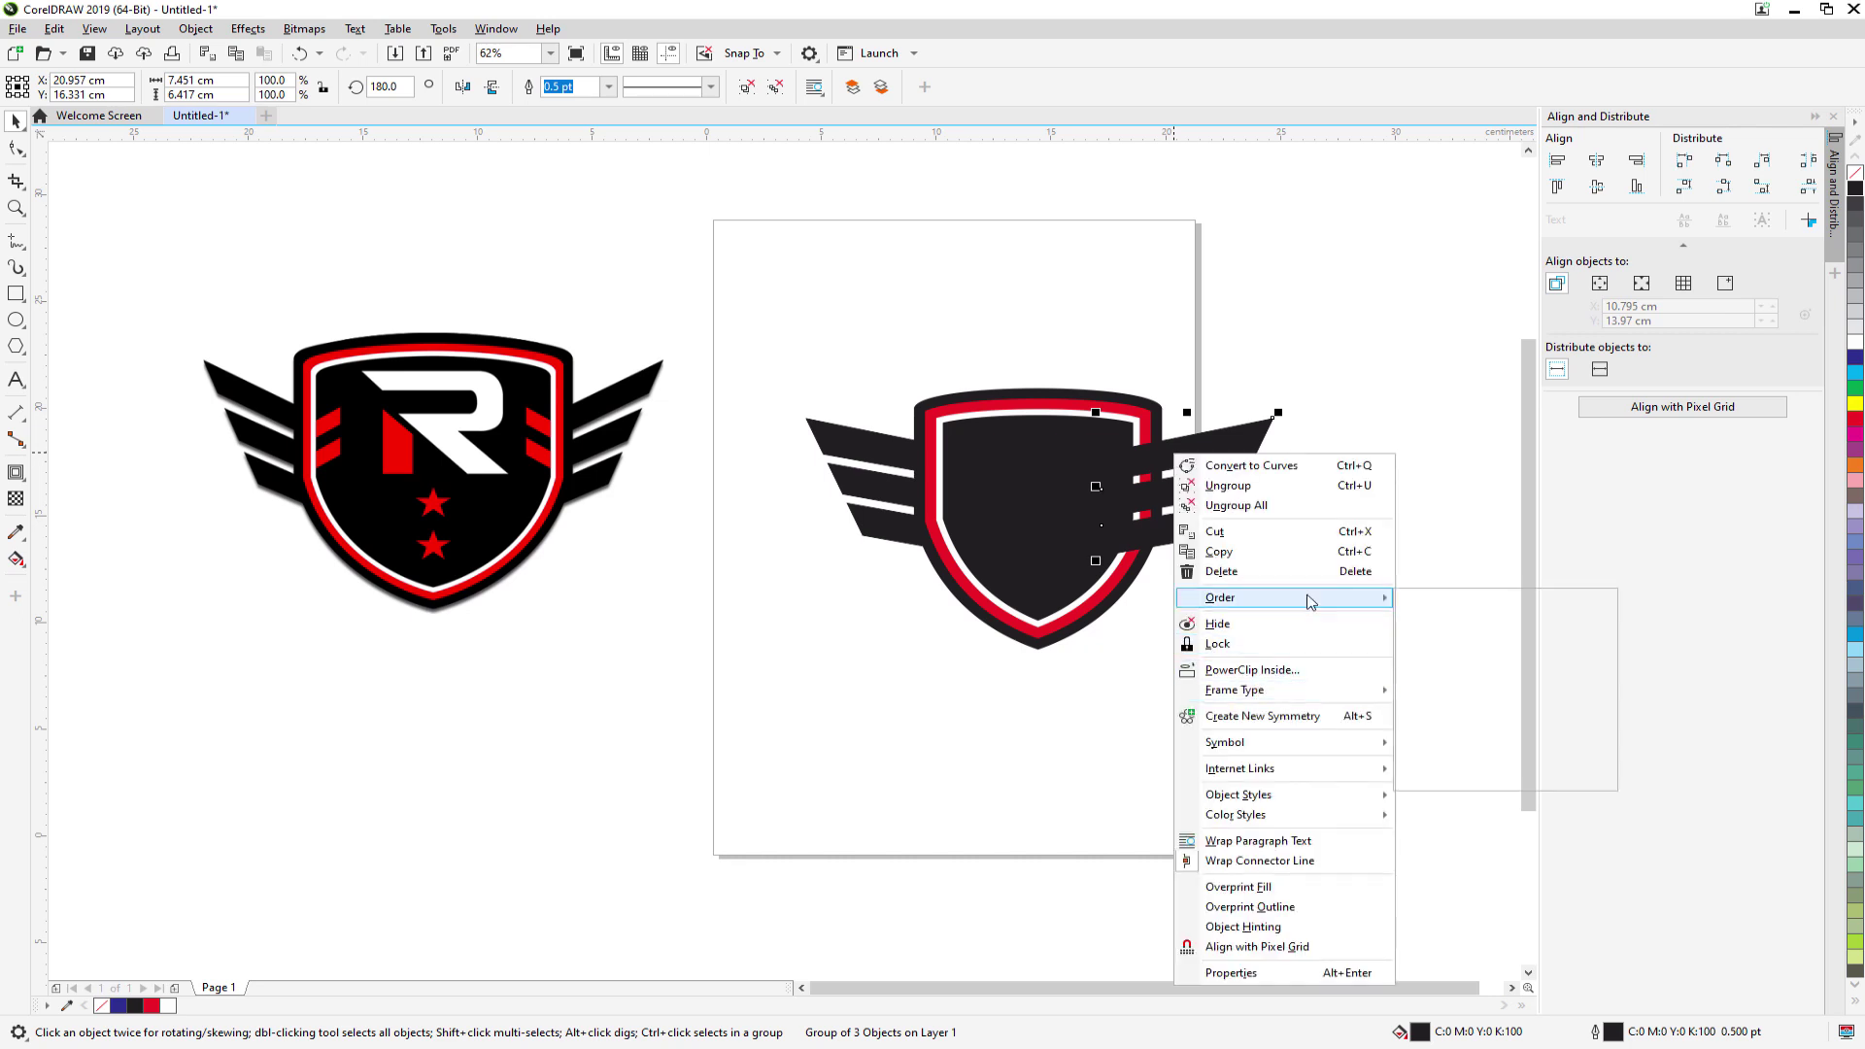
click(1500, 677)
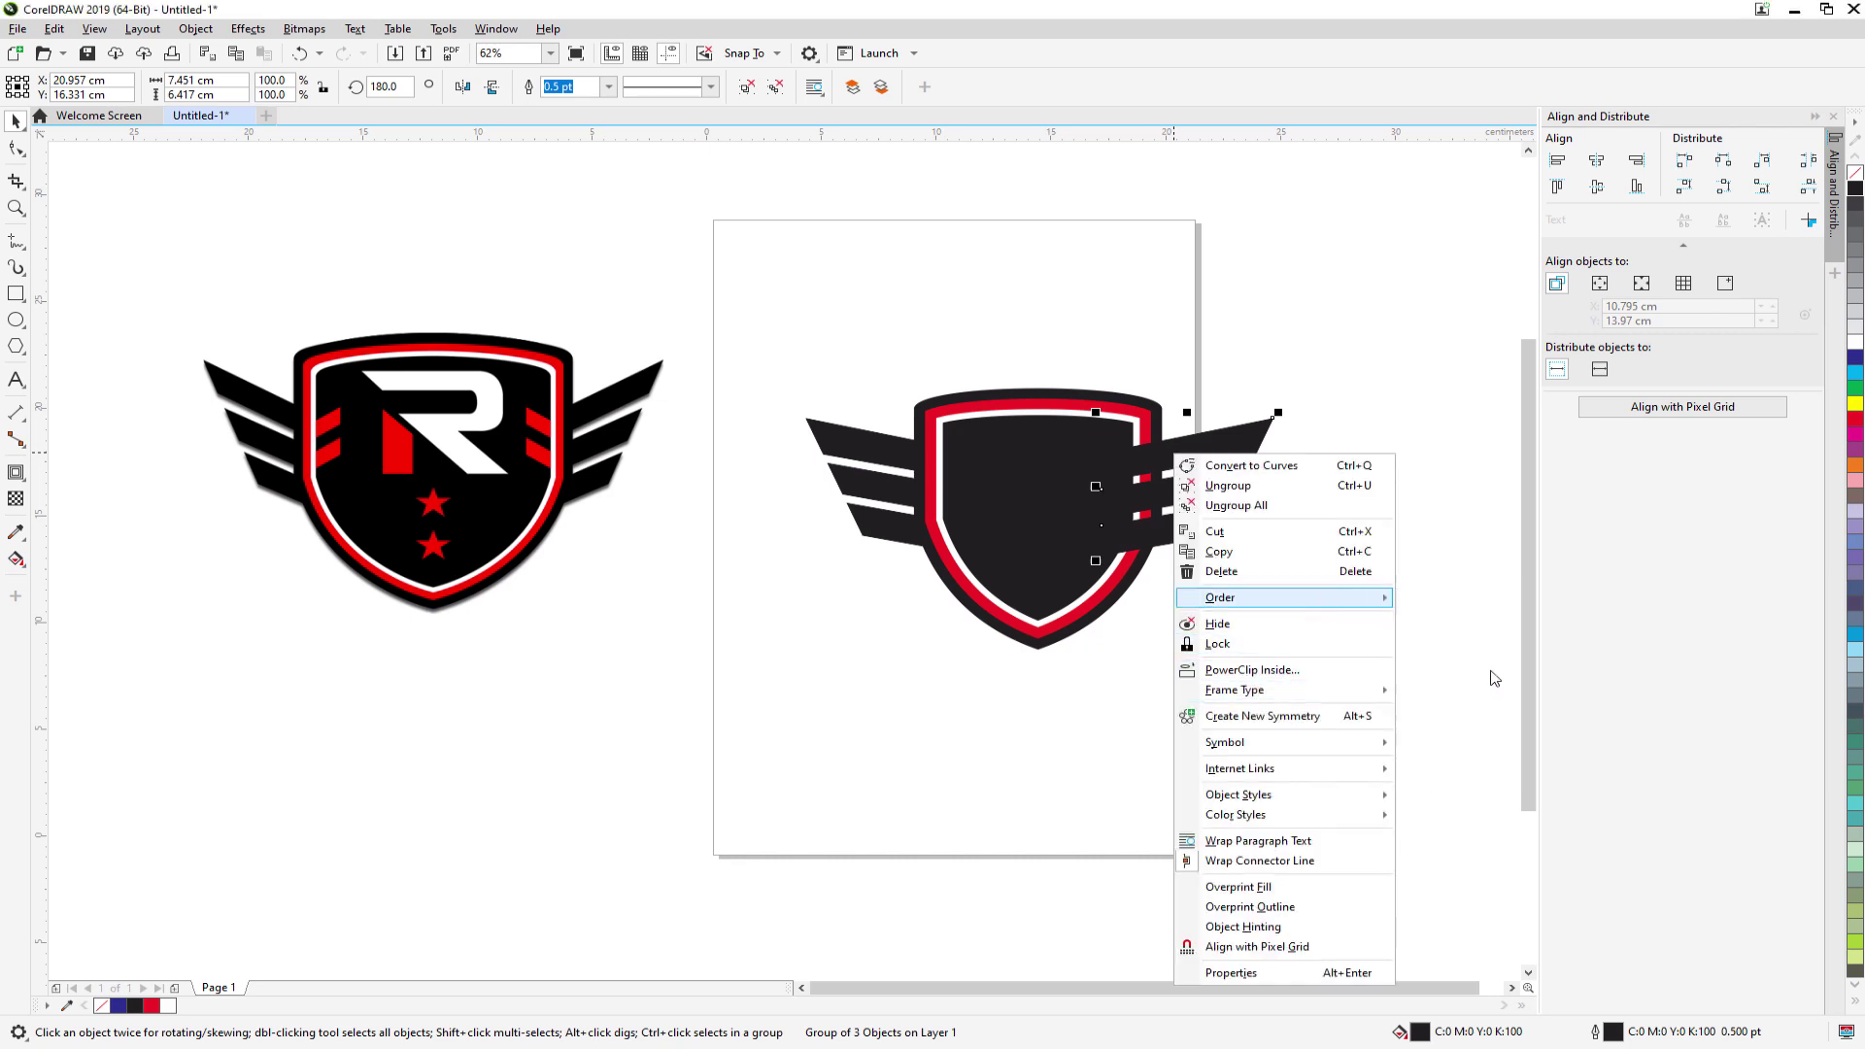
click(1313, 561)
- Move the right and left wings slightly inward so both tuck further behind the shield's sides
scroll(1292, 525, up, 2)
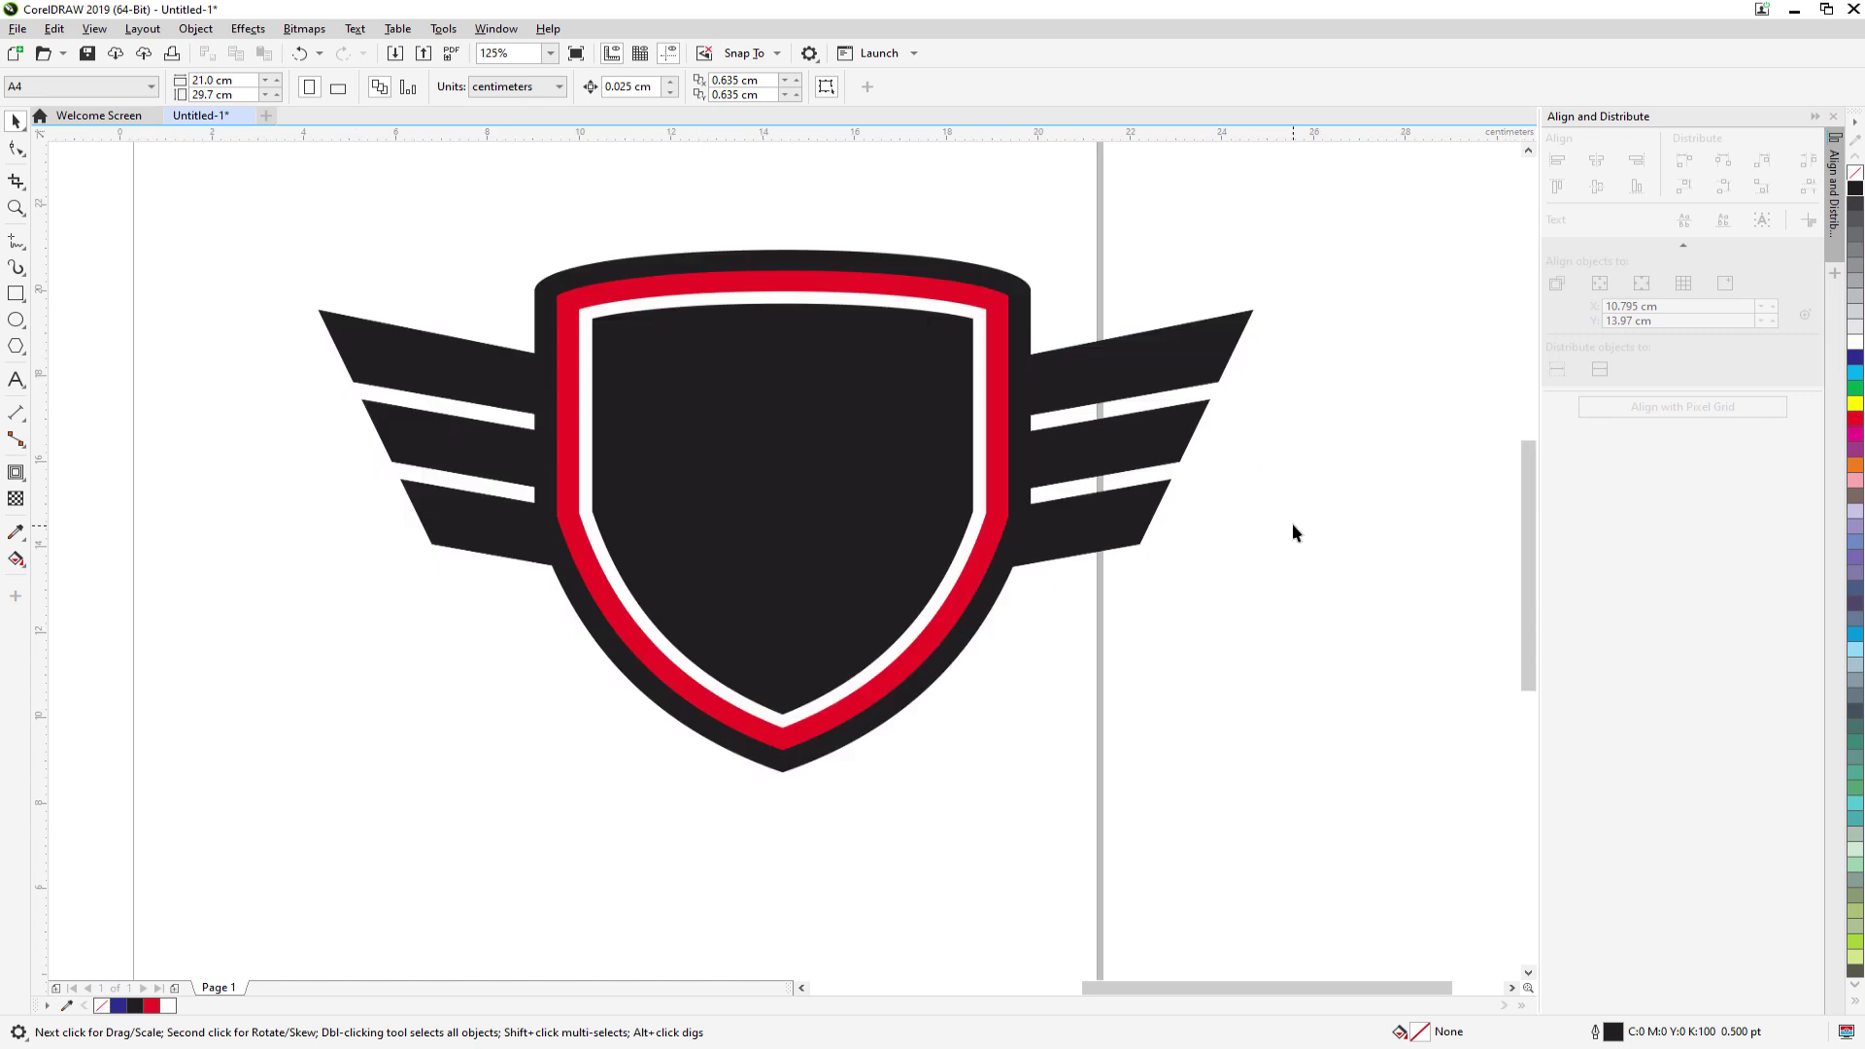
click(1131, 437)
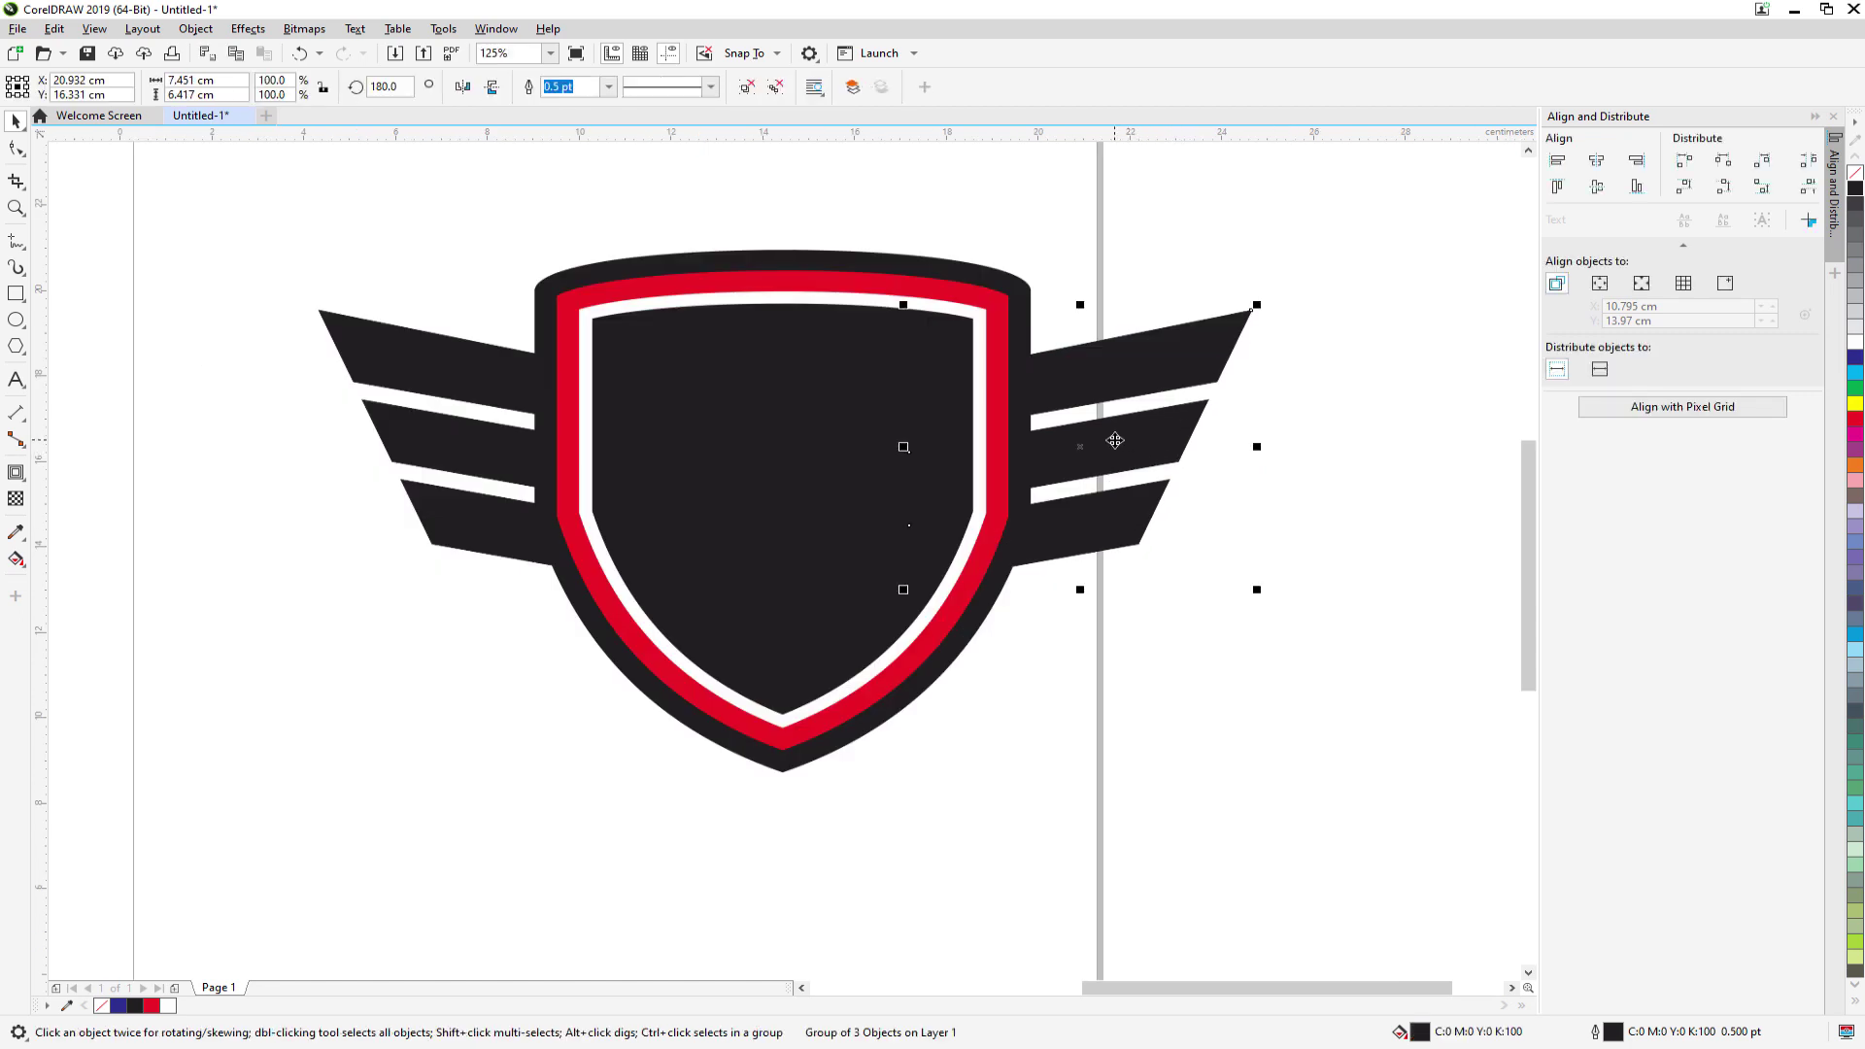
drag(1116, 441, 1100, 441)
click(433, 441)
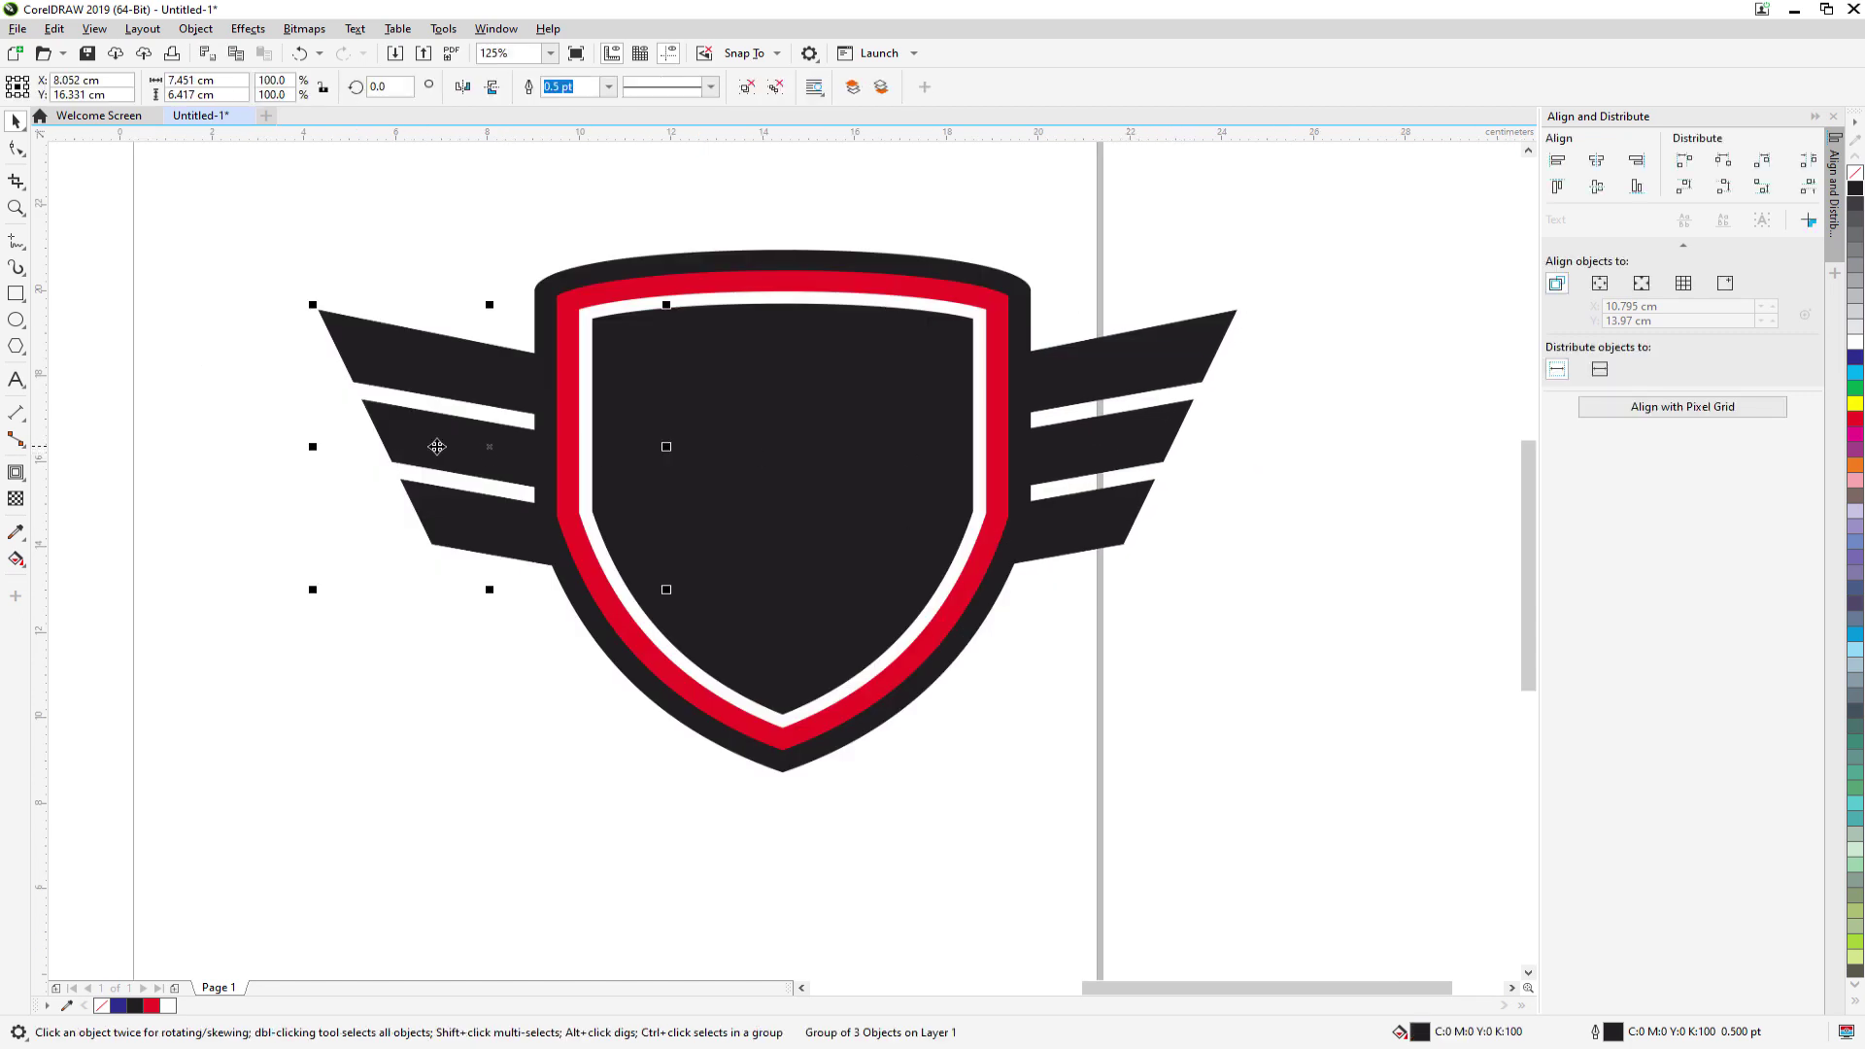
drag(457, 445, 499, 457)
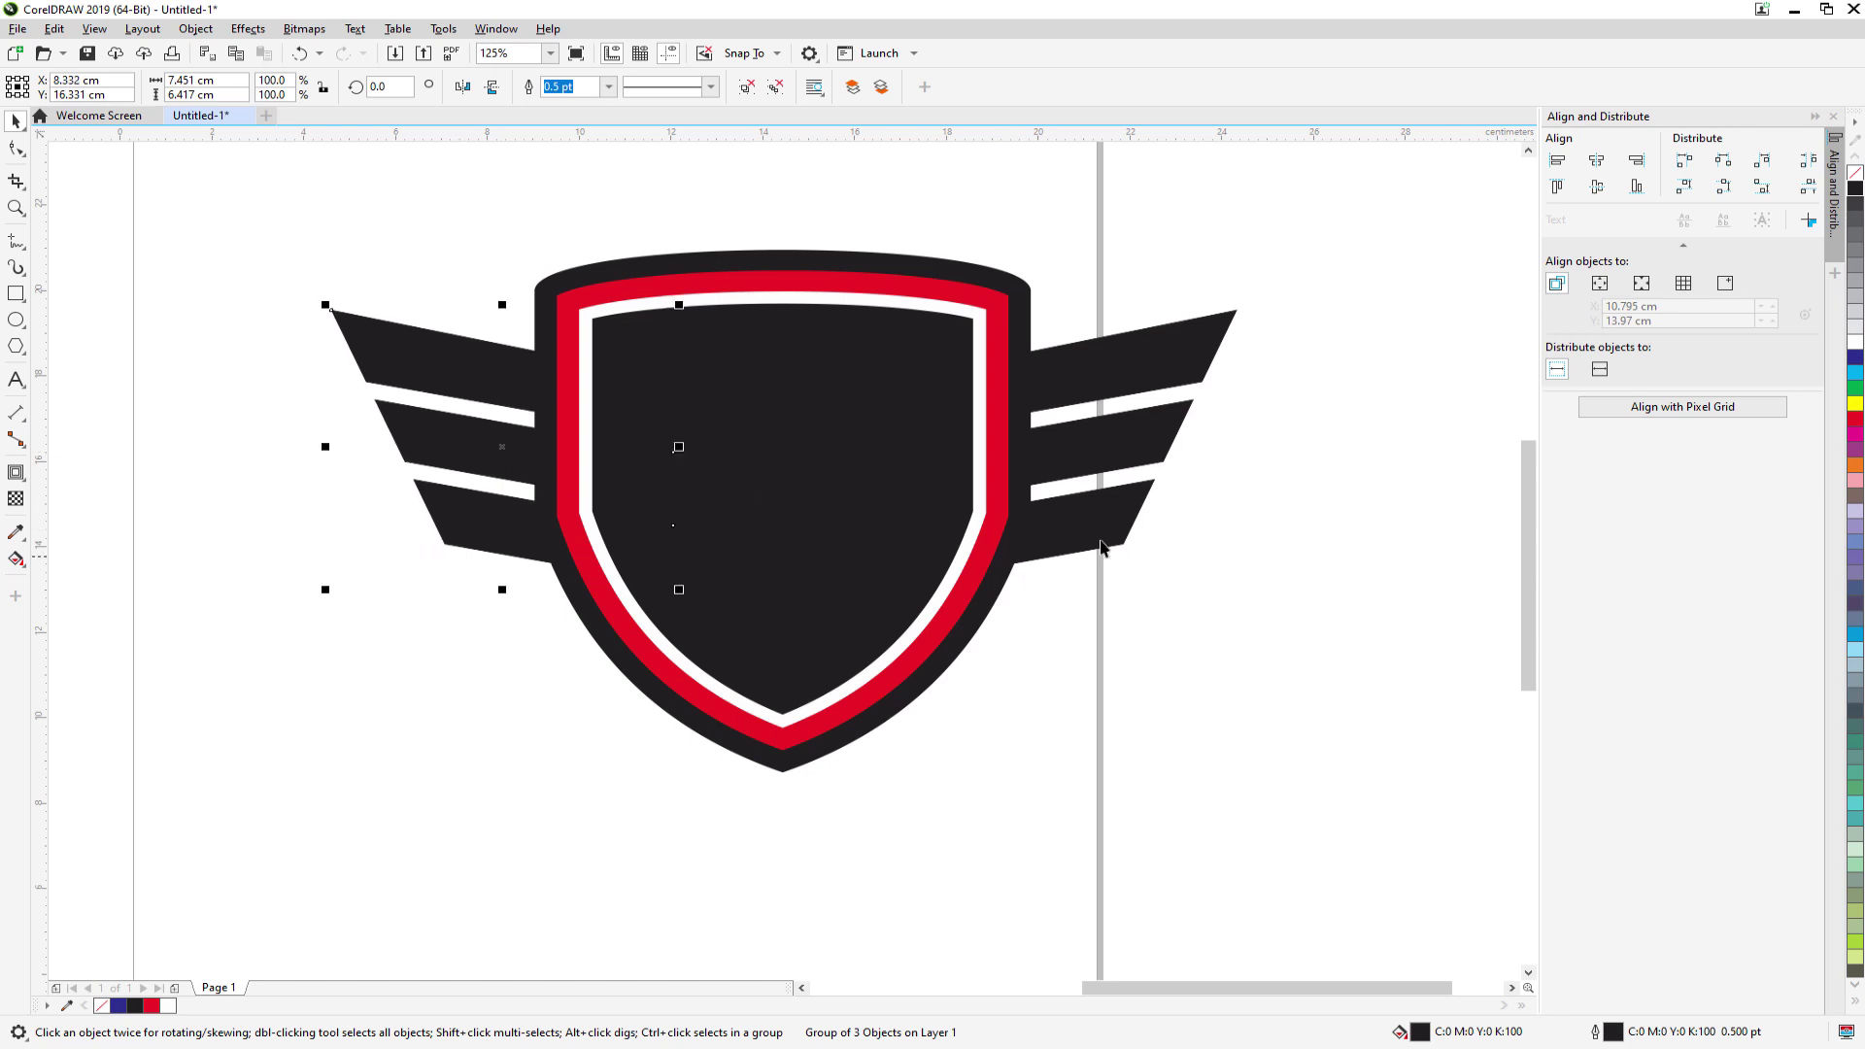
click(1092, 471)
click(975, 767)
scroll(975, 761, down, 1)
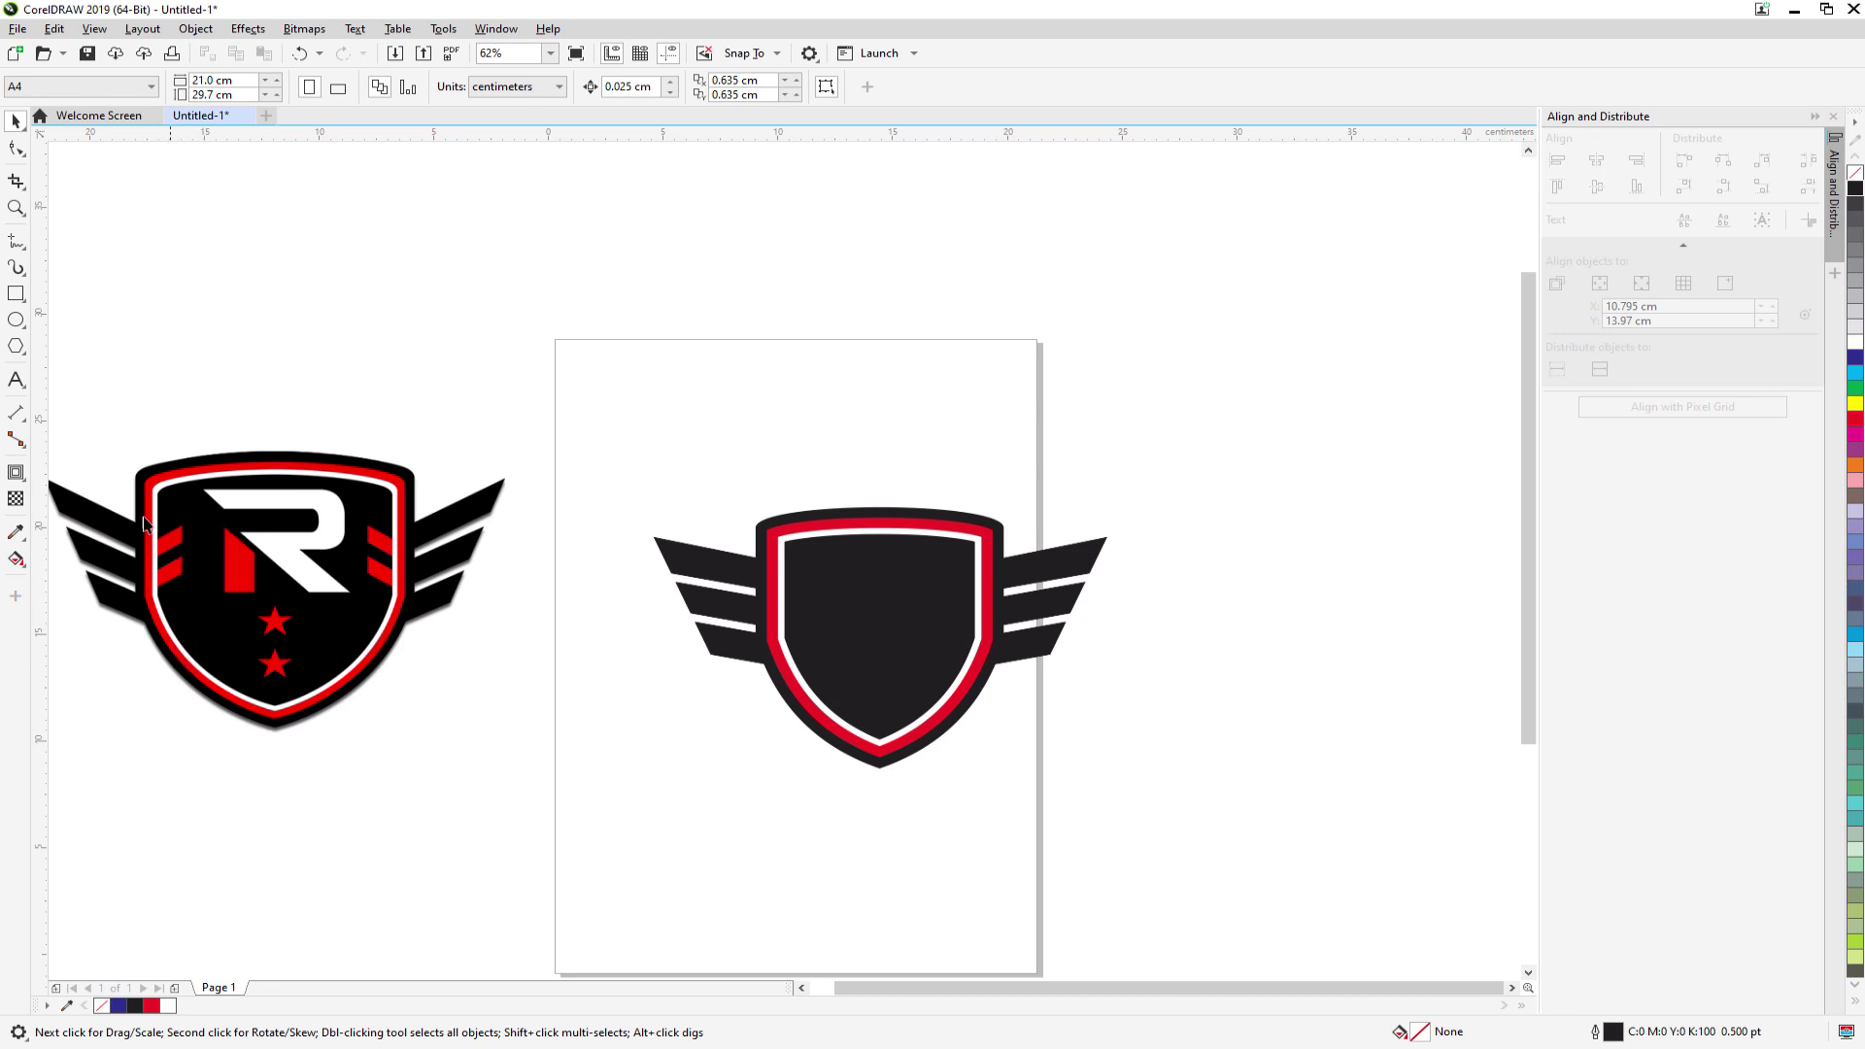
- Draw a rectangle about 2.5 by 0.9 cm on the page below the left wing and skew its right side upward
click(13, 294)
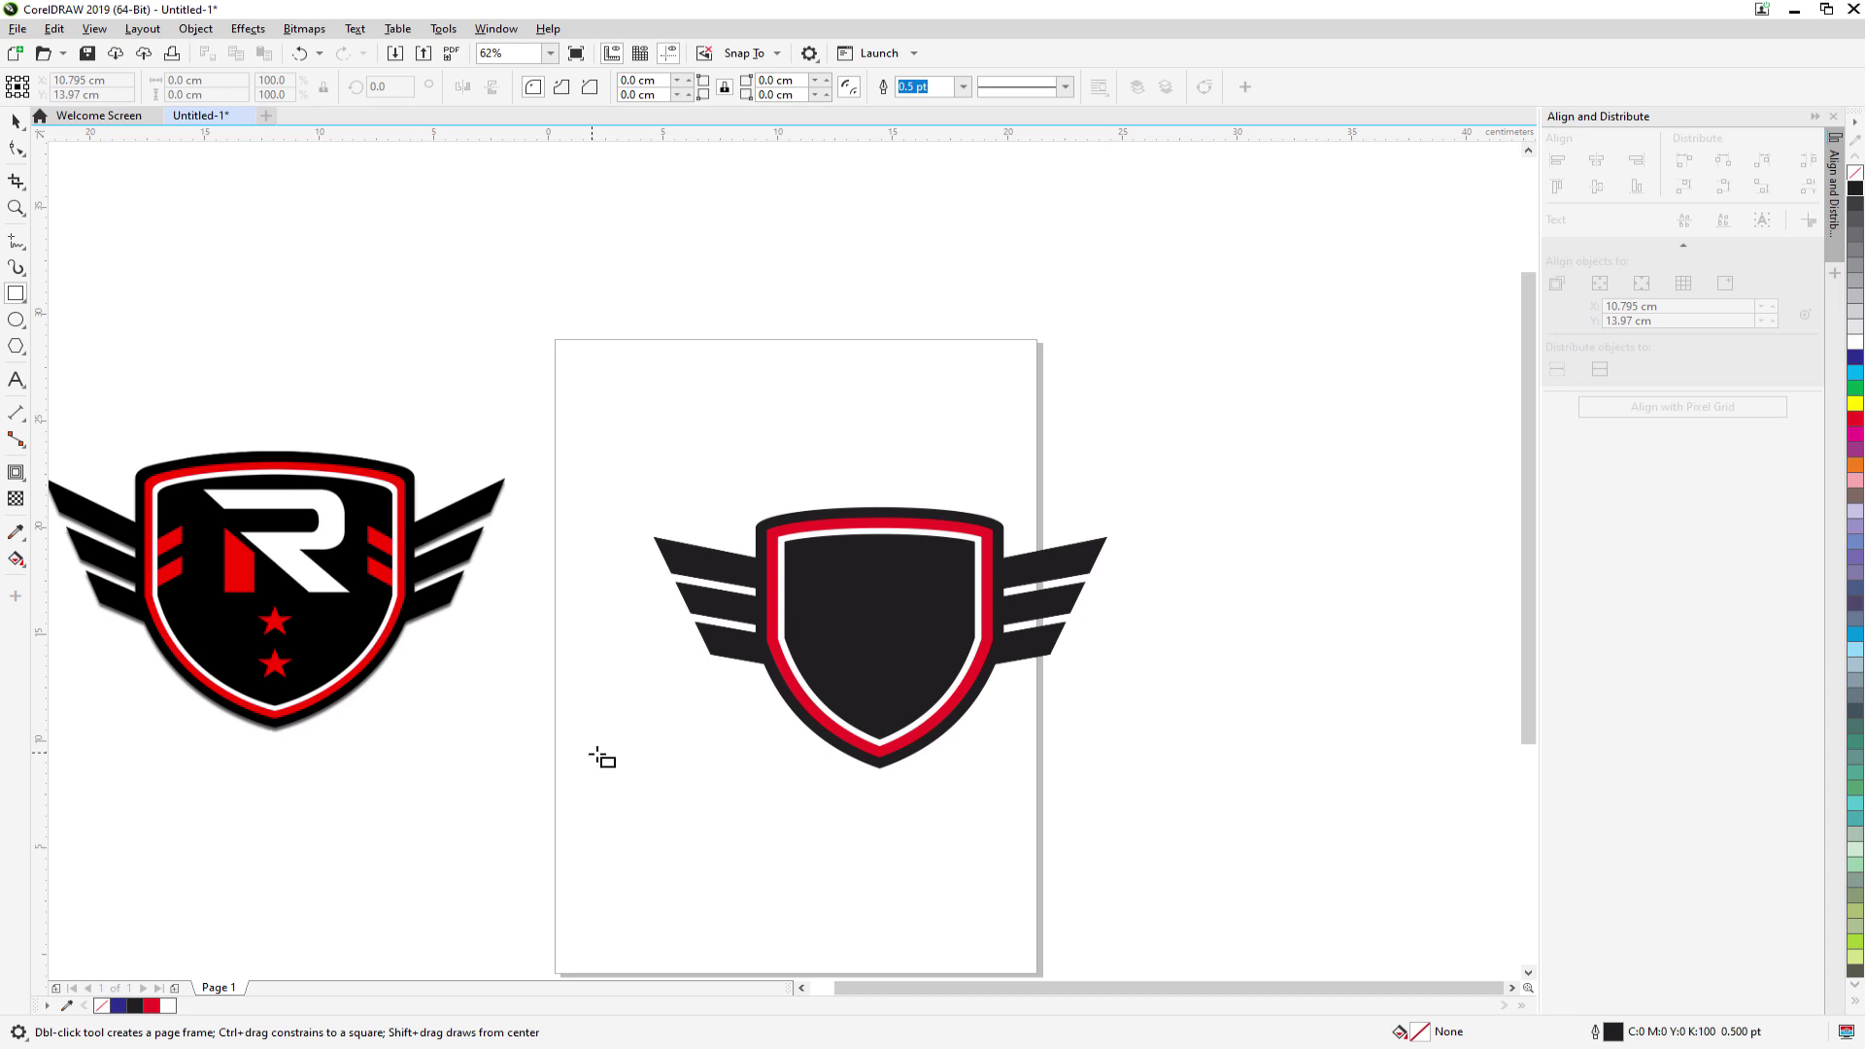
drag(592, 753, 650, 772)
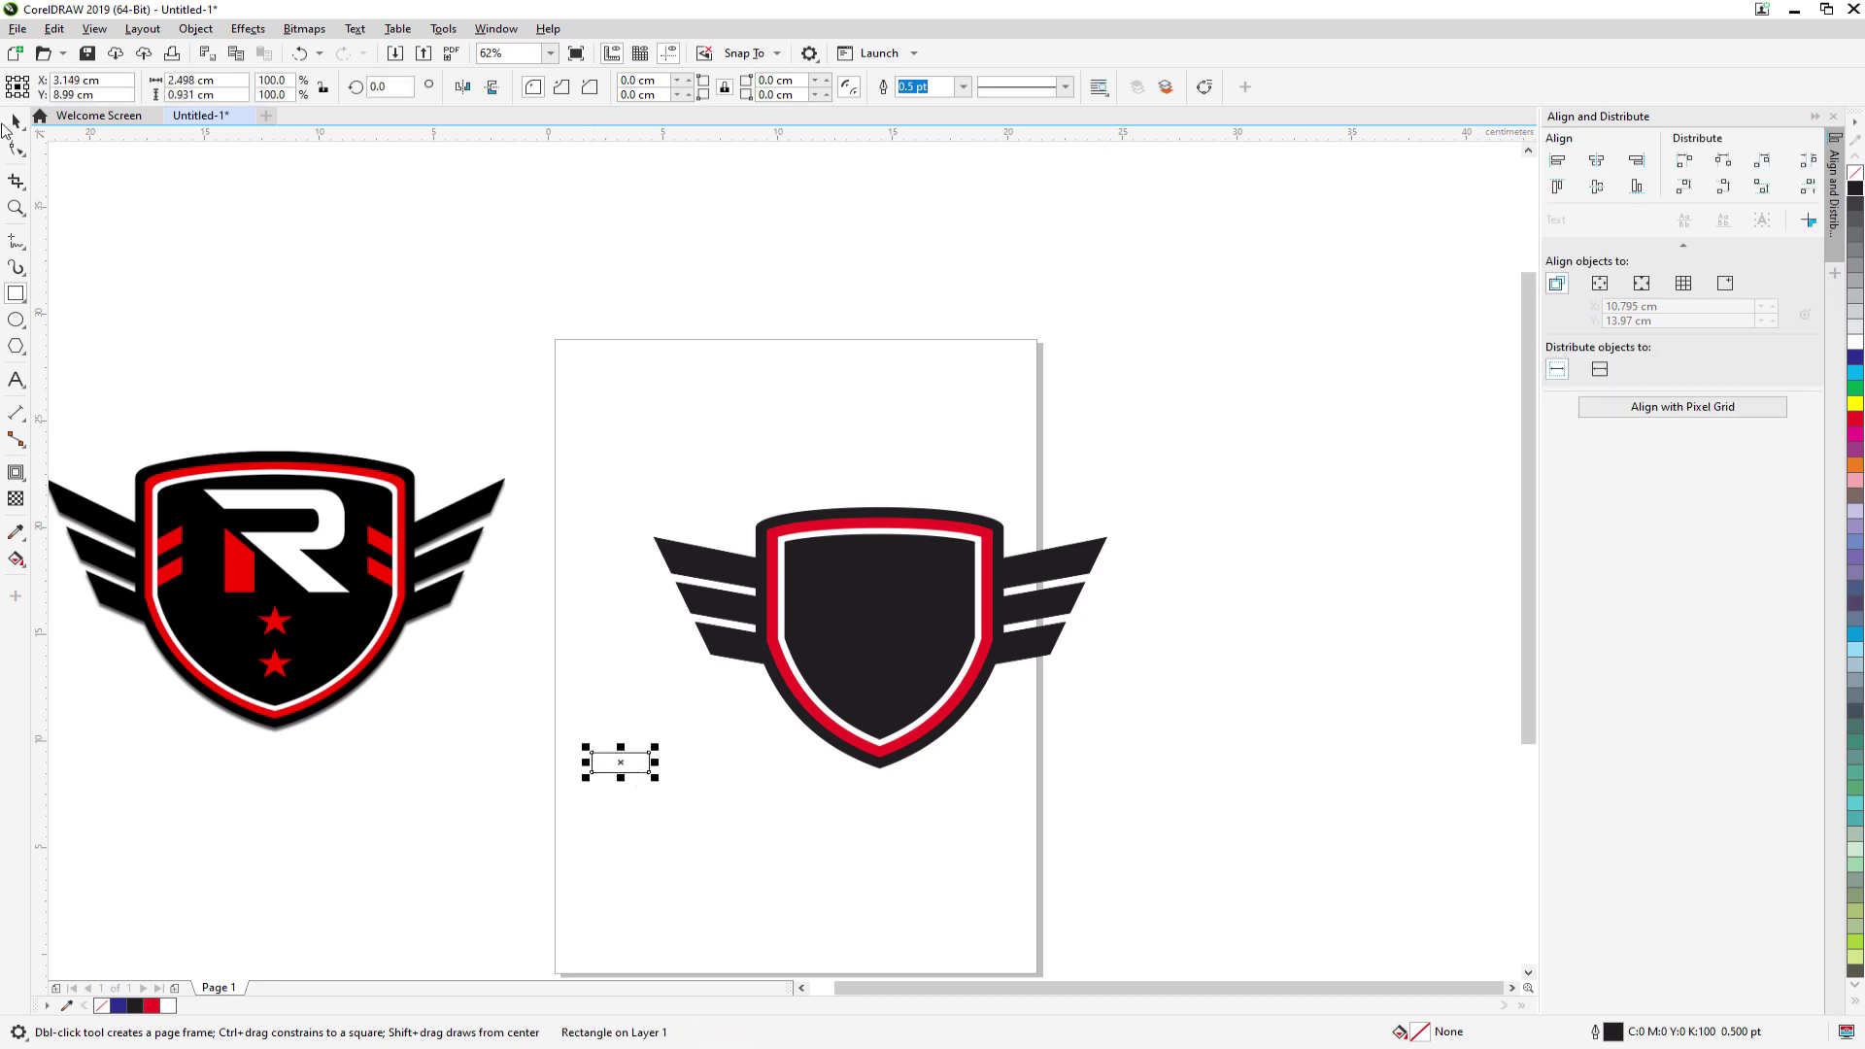
click(14, 122)
click(621, 762)
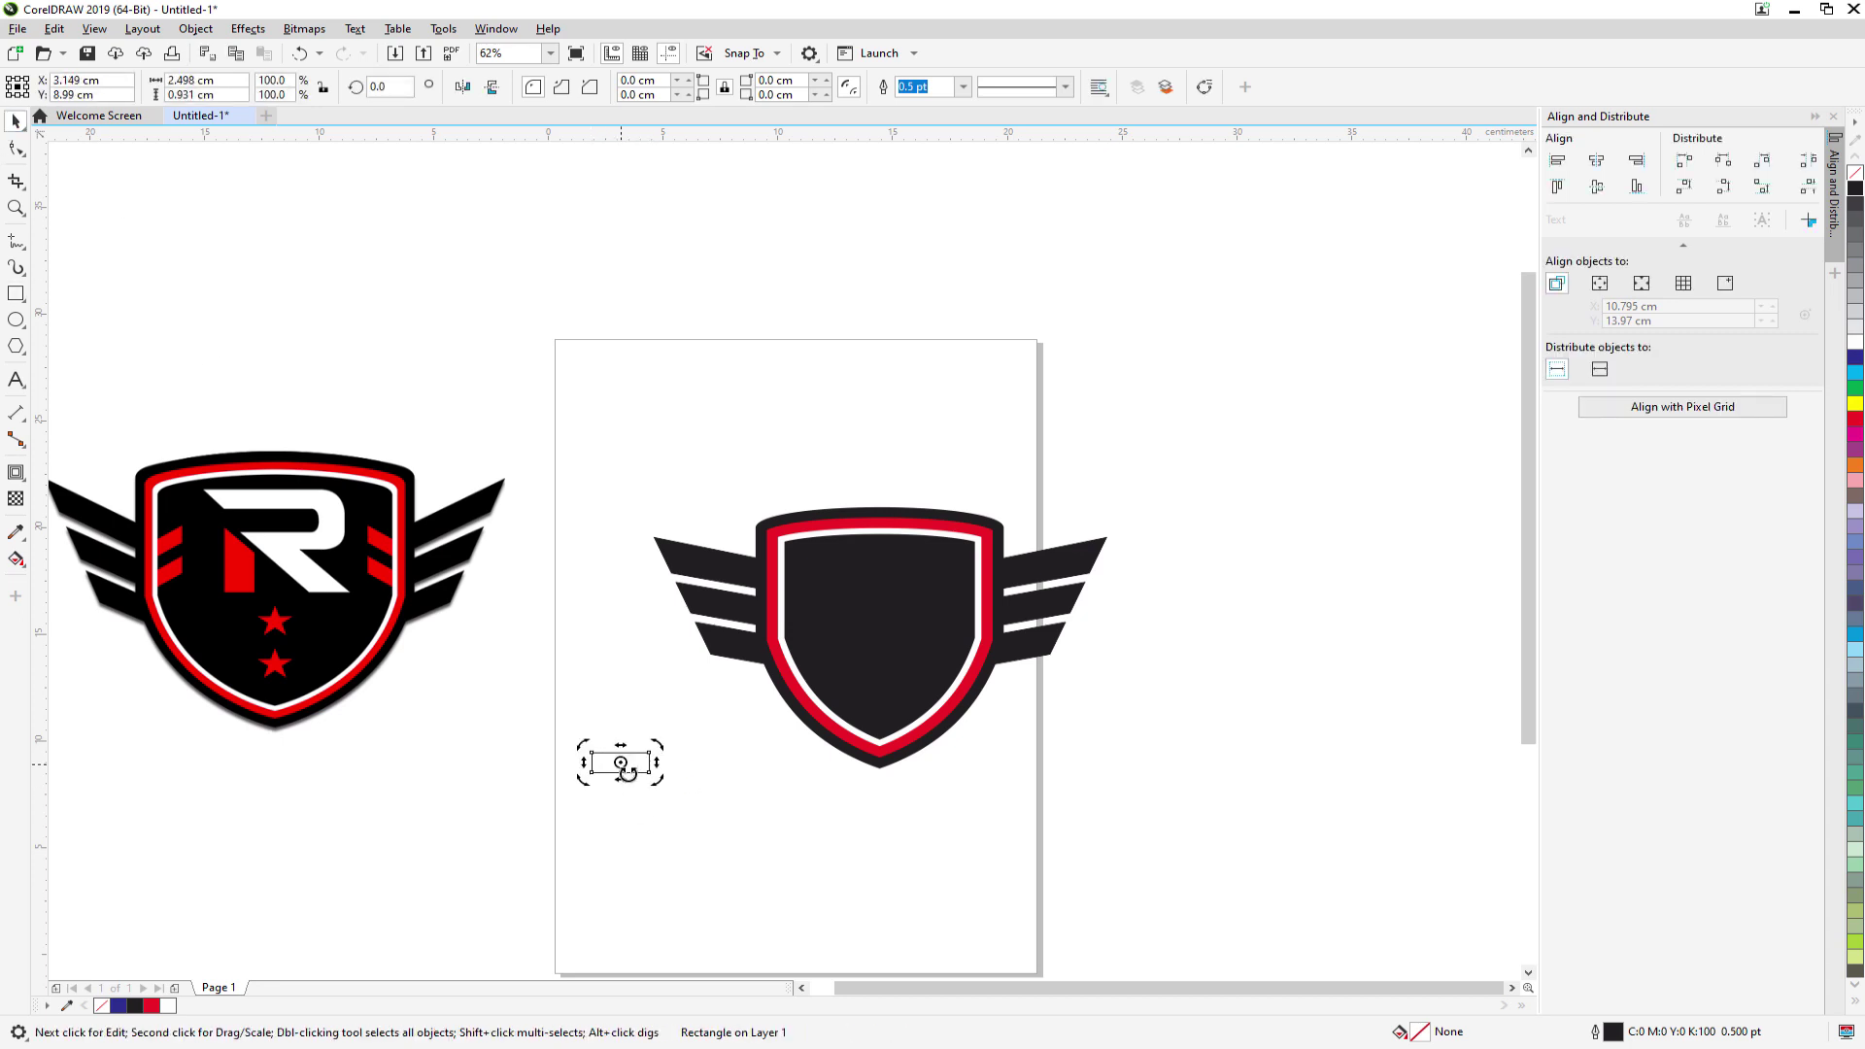
mouse_move(651, 764)
mouse_down()
mouse_move(648, 734)
mouse_move(628, 787)
mouse_up()
- Duplicate the slanted bar directly below itself with a small gap, and fill both bars with red
click(624, 767)
click(622, 754)
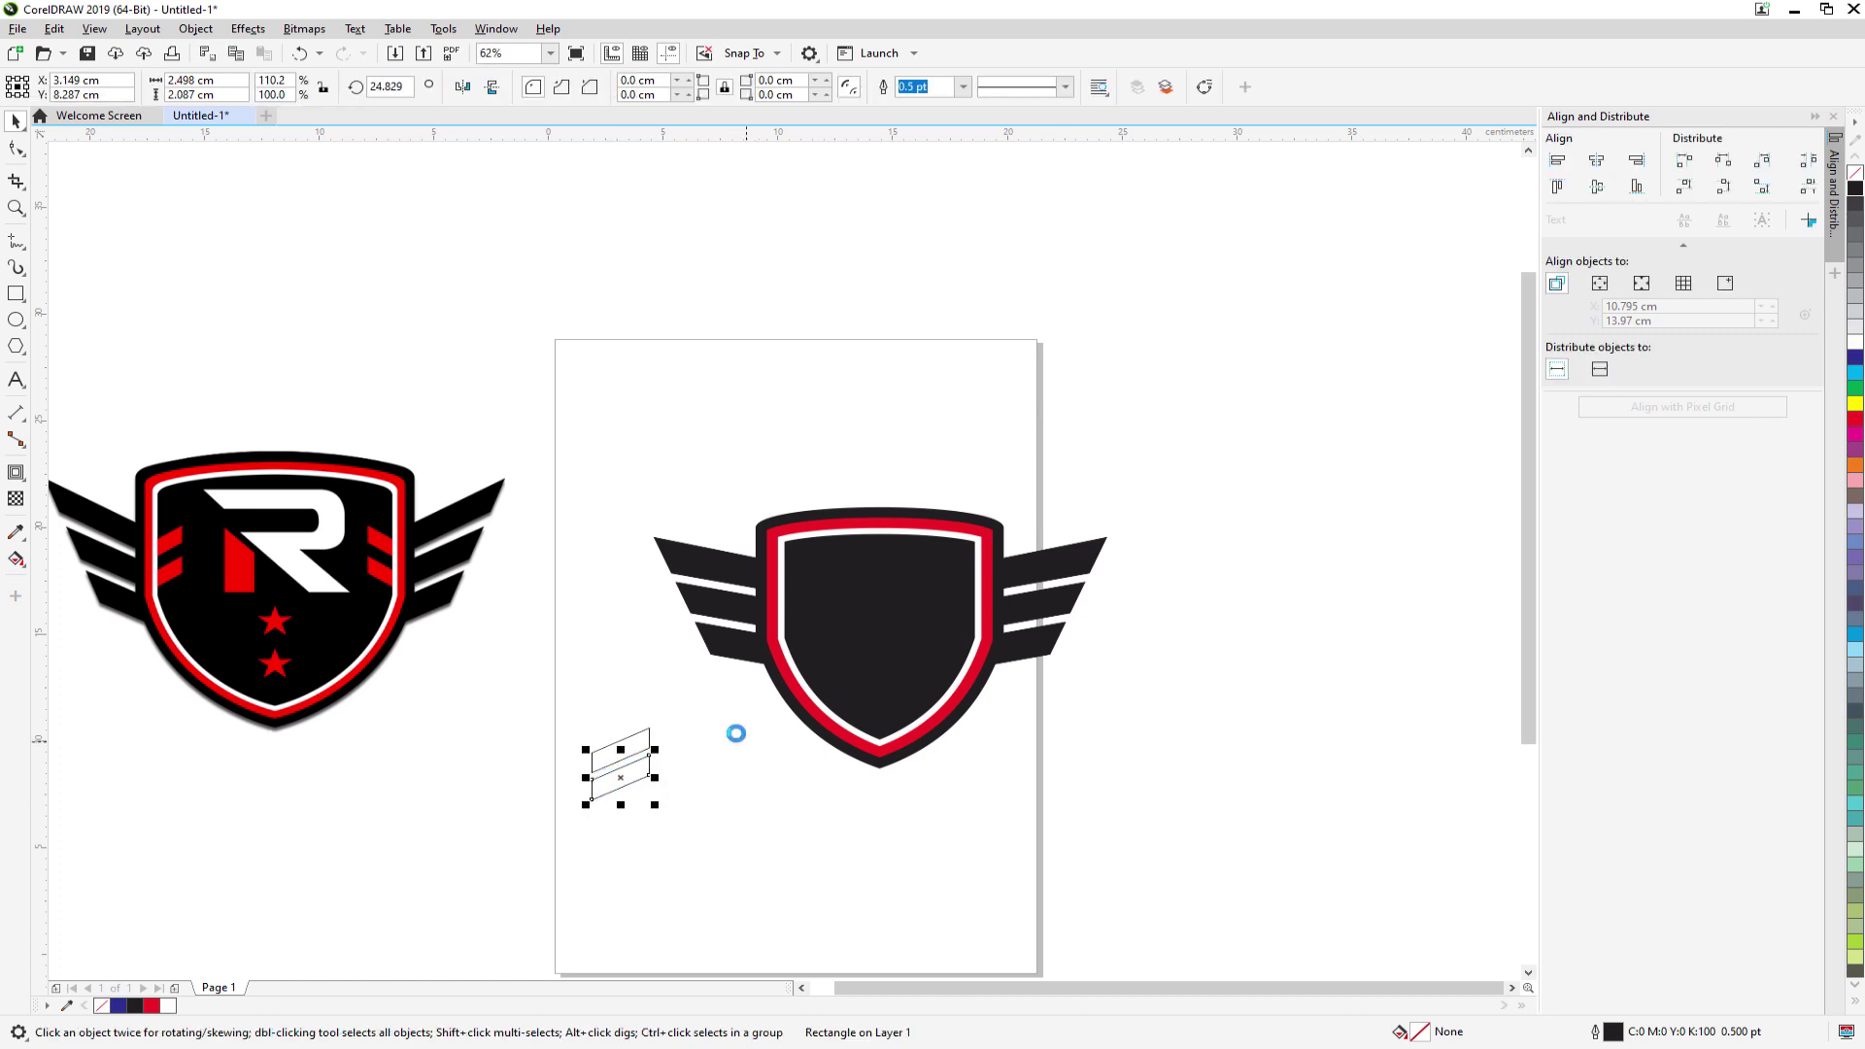
drag(599, 696, 663, 831)
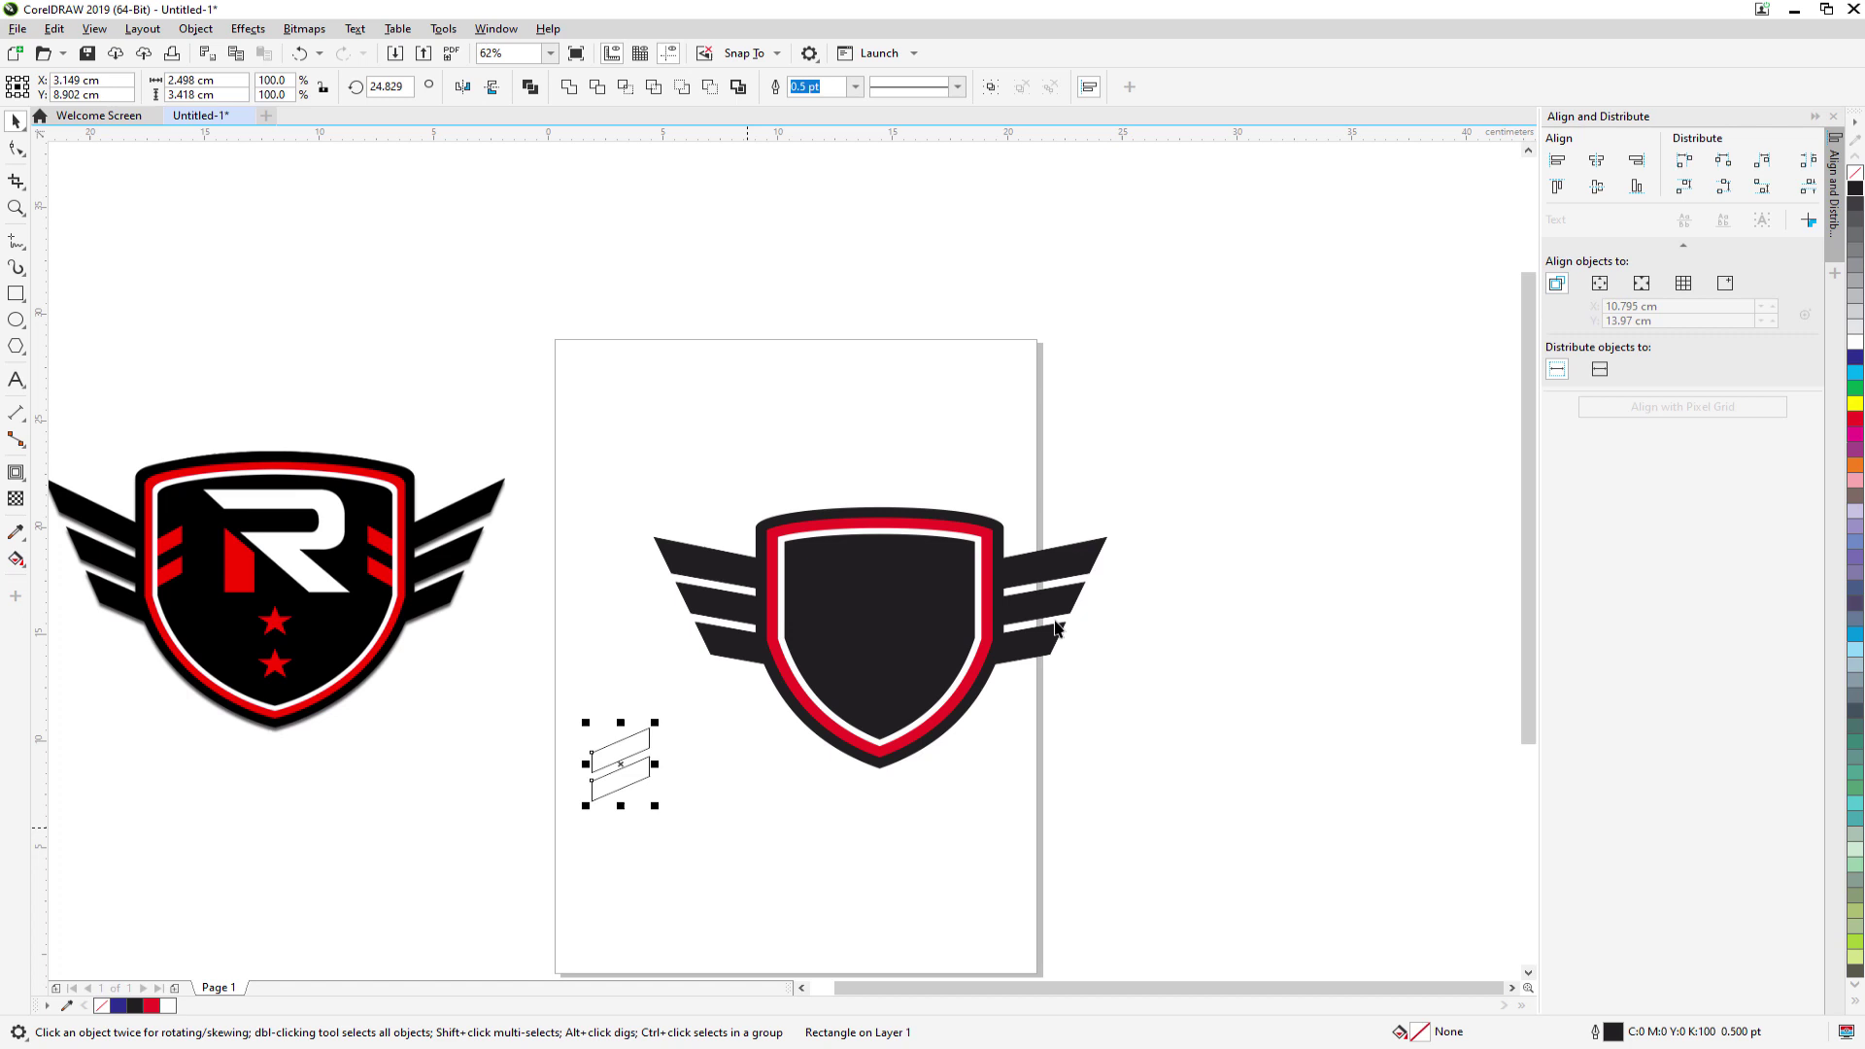
click(1855, 421)
- Place the two red bars against the left inner edge of the shield's black area and remove their outlines
drag(612, 763, 805, 594)
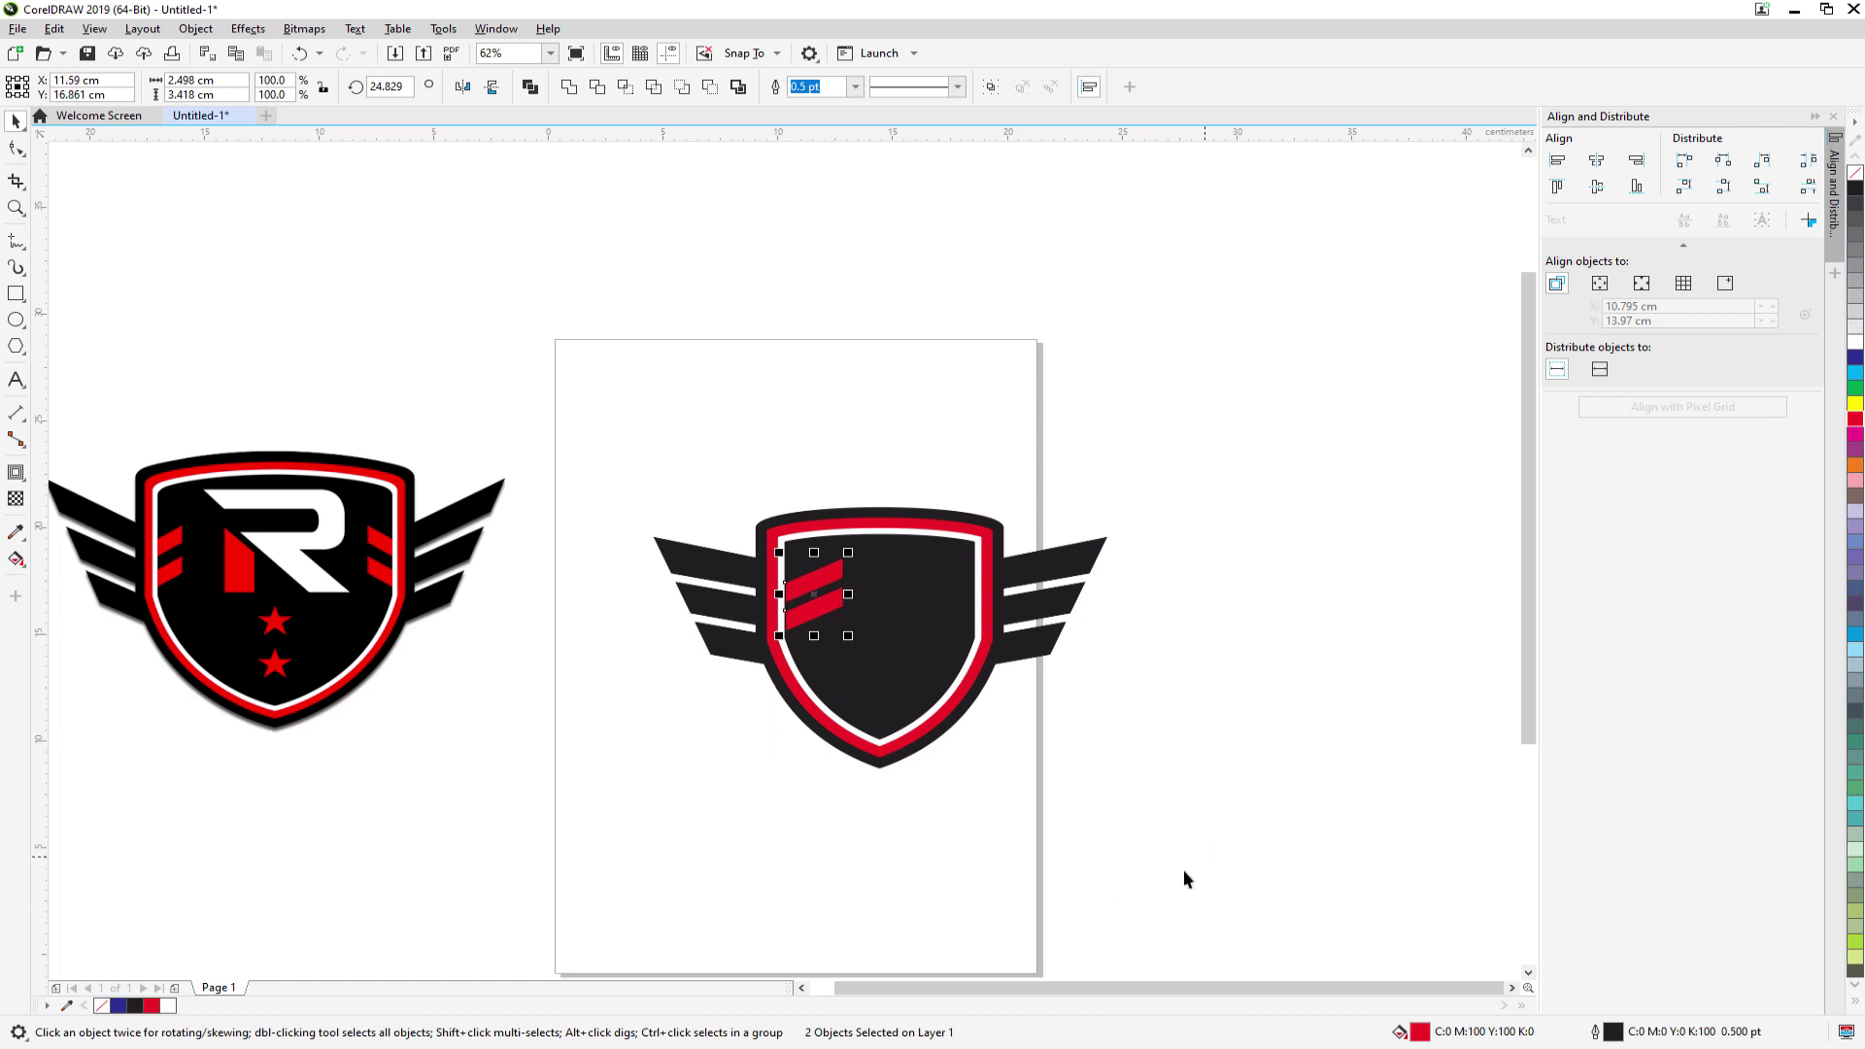
key(Left)
click(704, 779)
scroll(719, 687, up, 3)
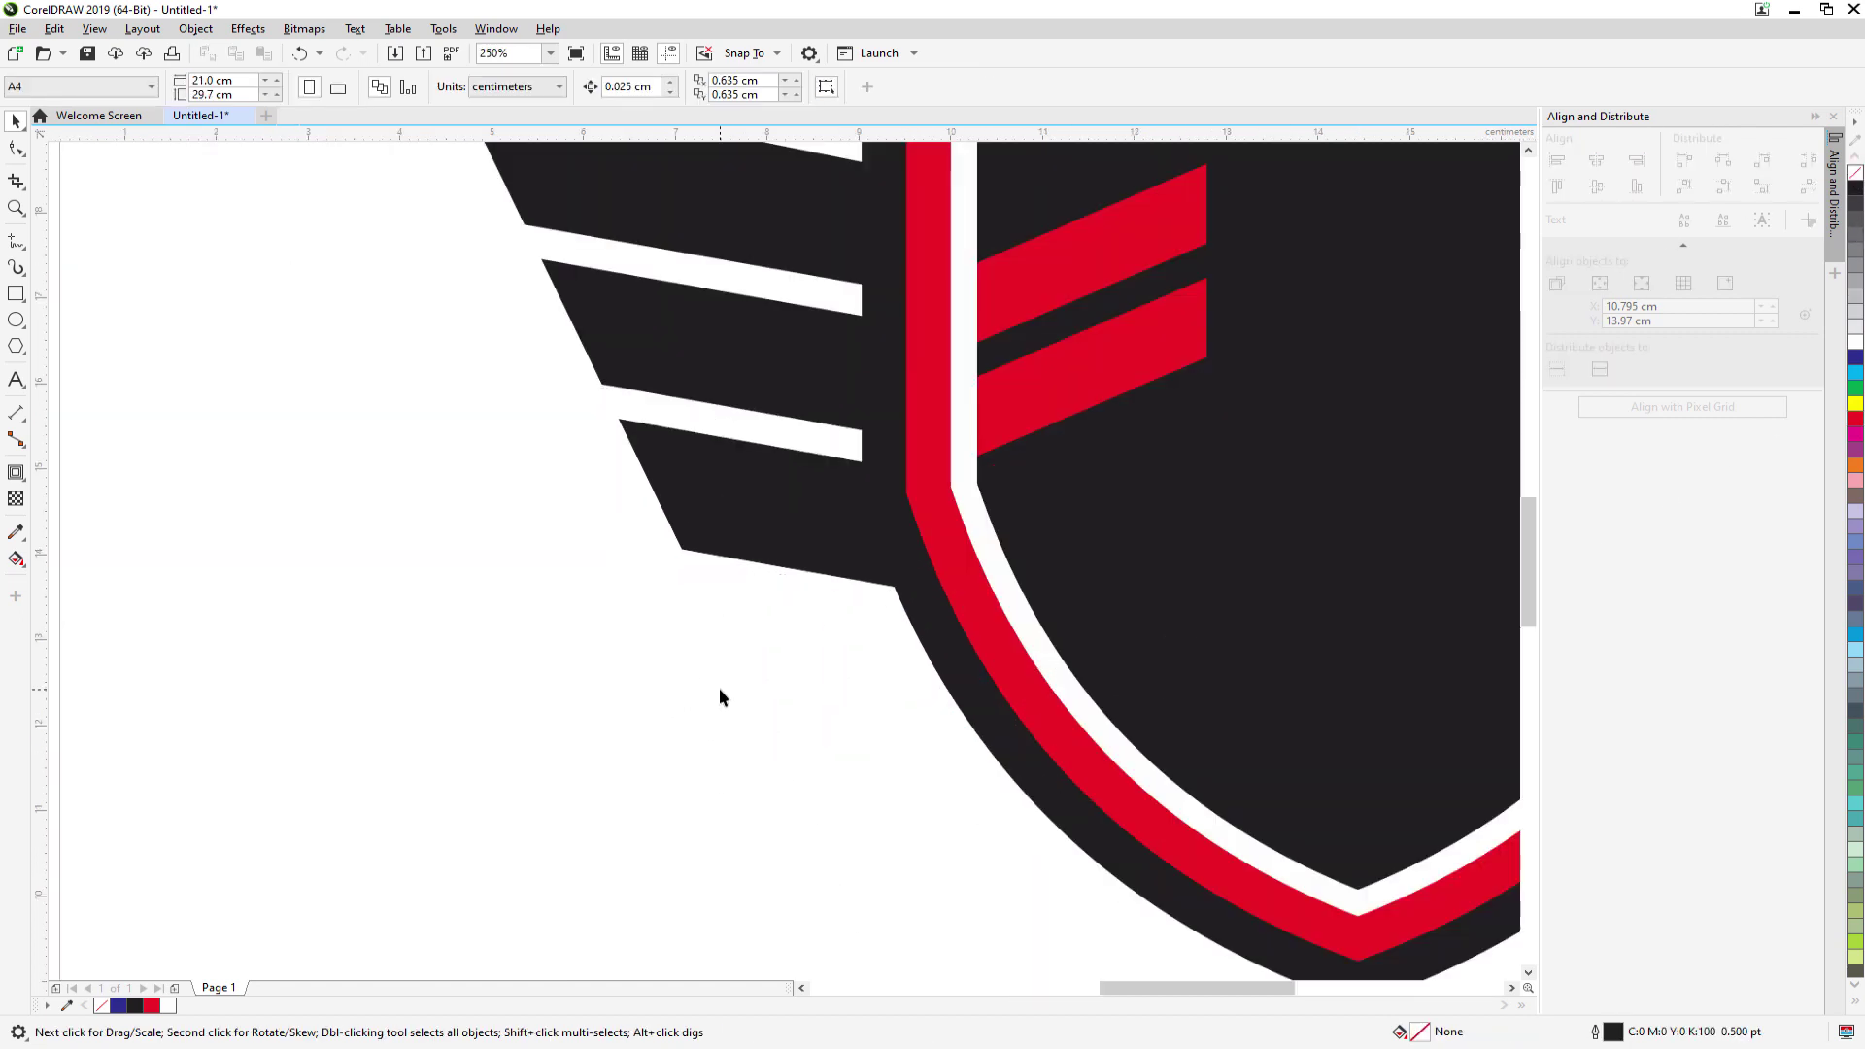
scroll(719, 688, down, 3)
- Shorten both red bars together to about 1.8 cm wide, keeping them against the shield's left inner edge
click(830, 611)
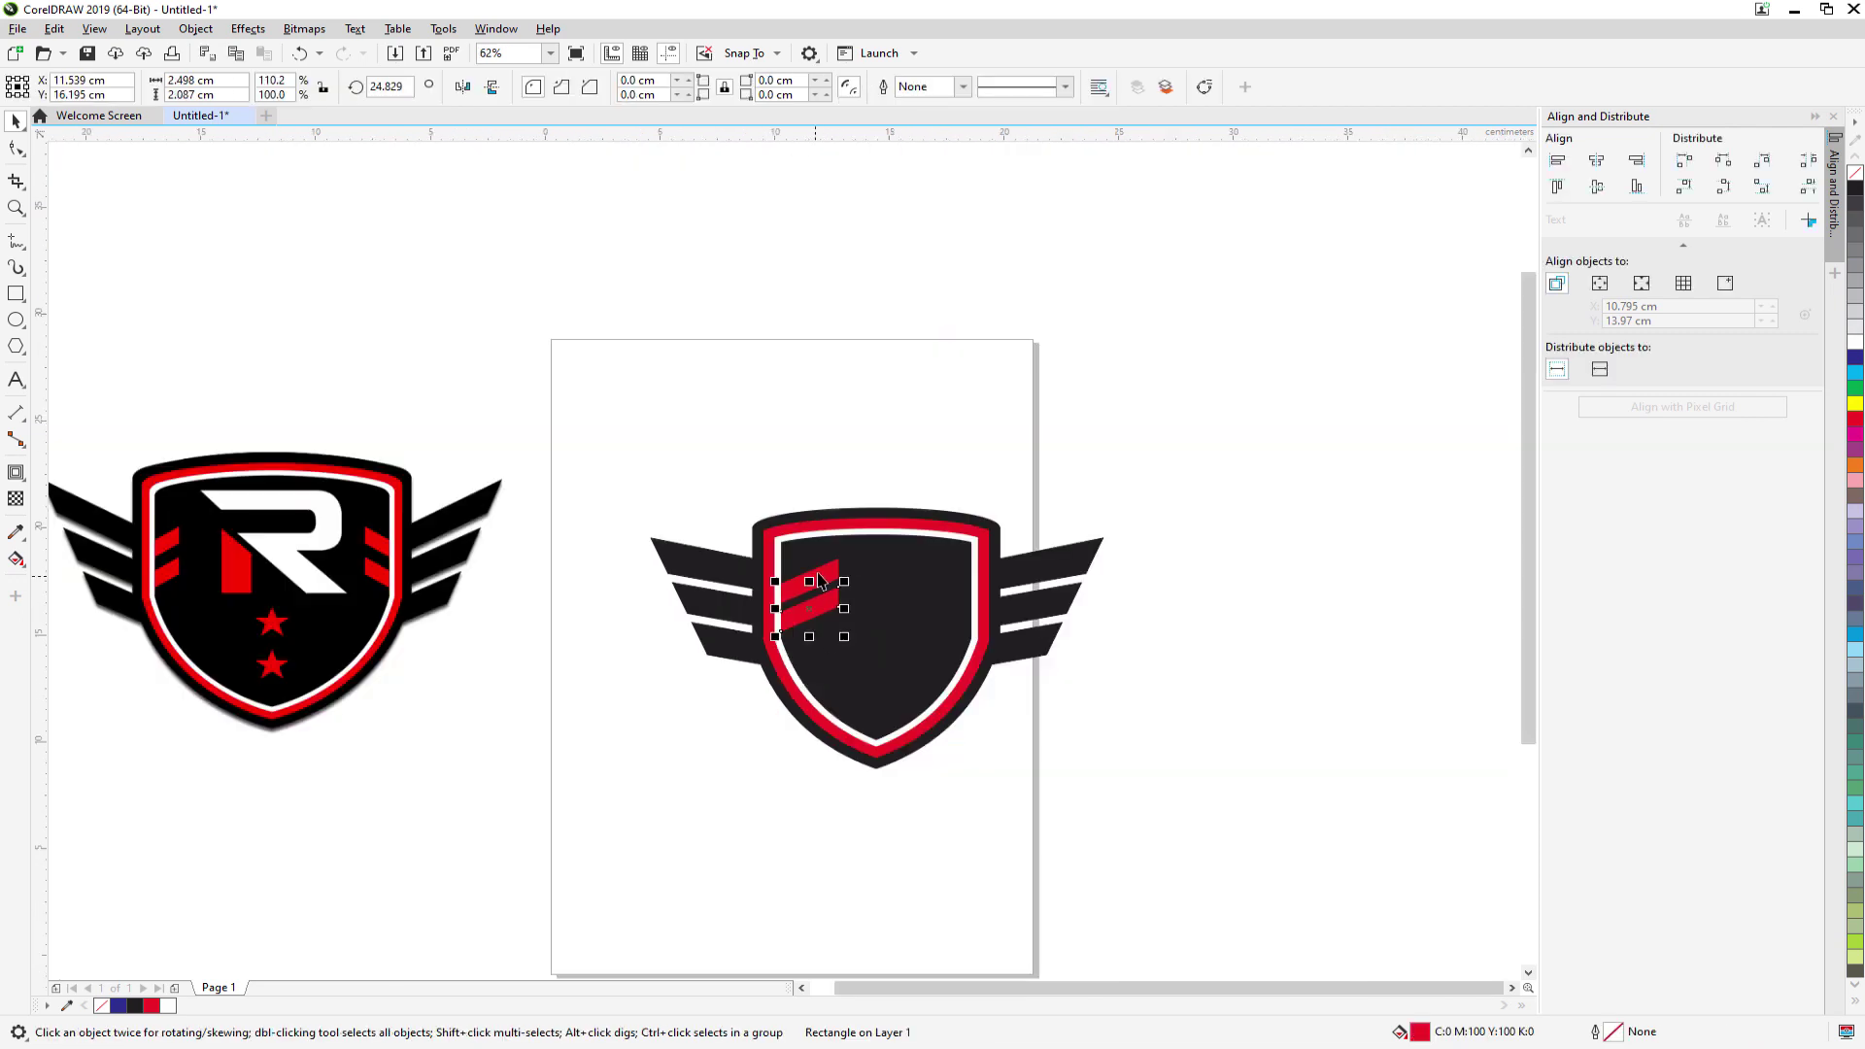
shift+click(822, 578)
drag(841, 587, 803, 569)
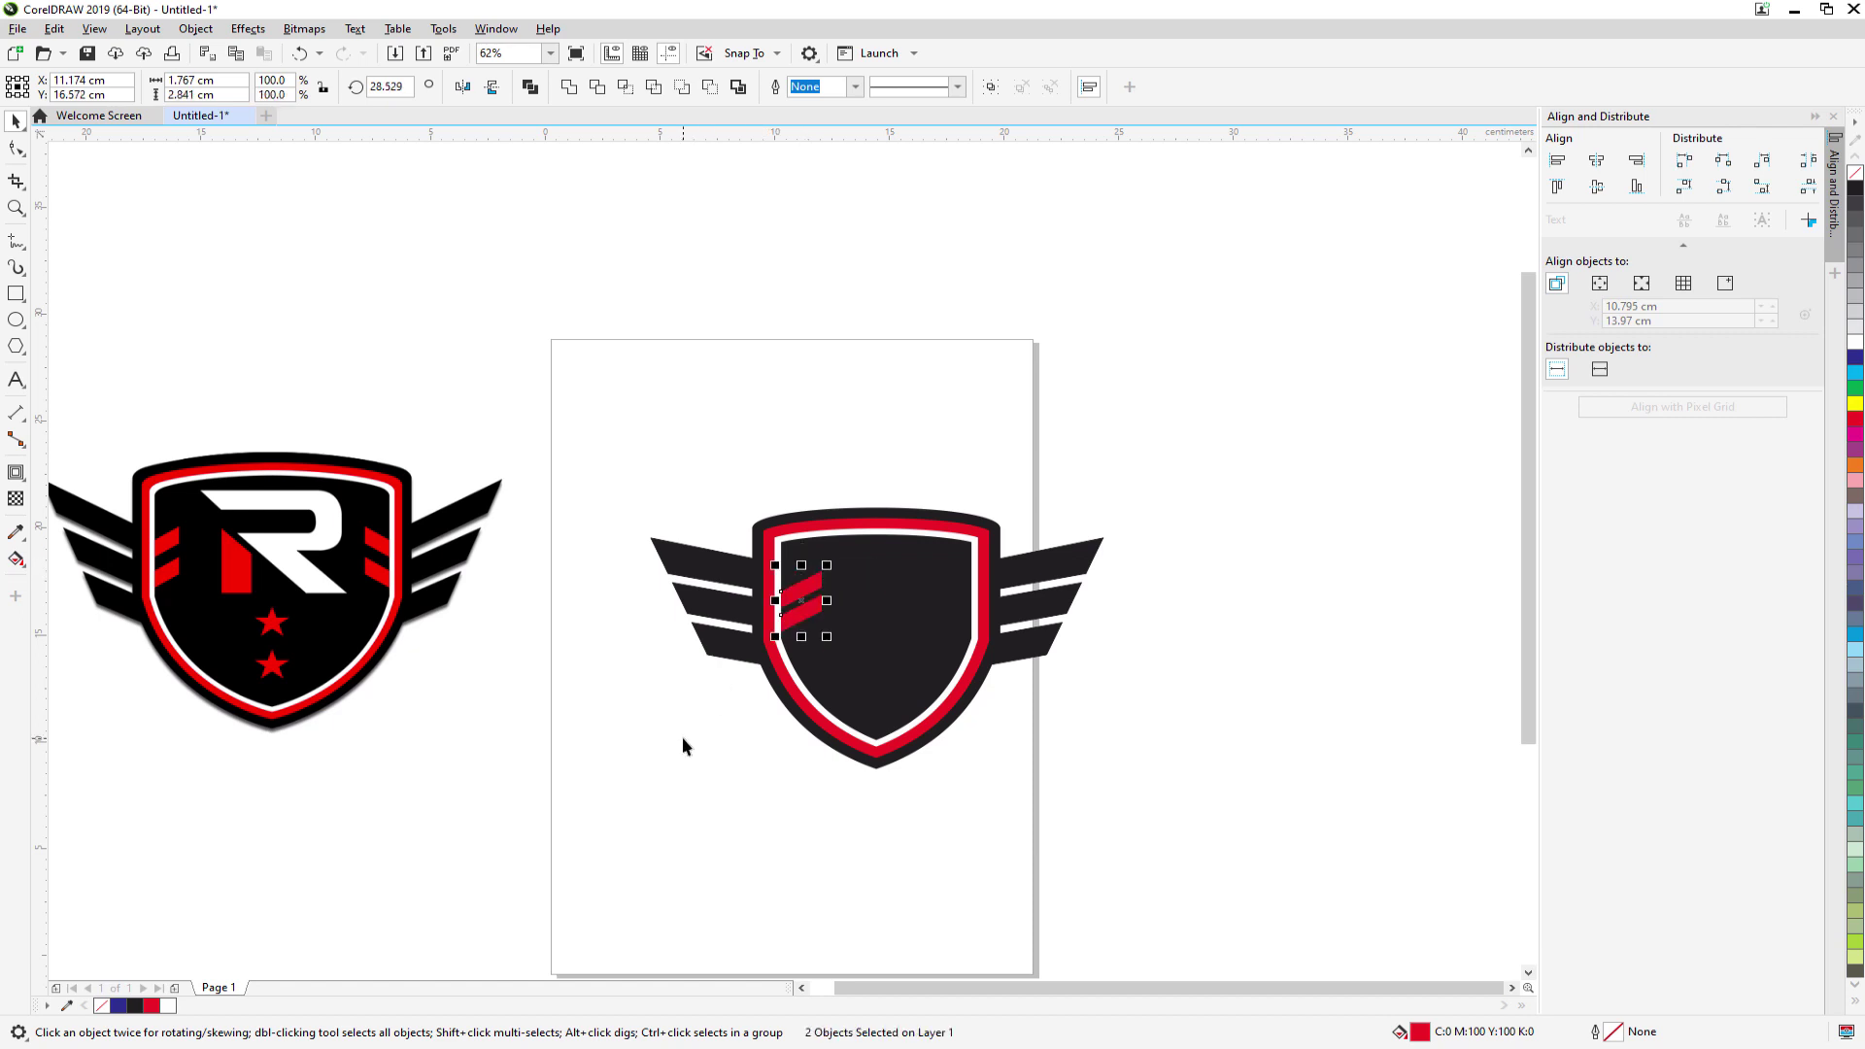
click(682, 737)
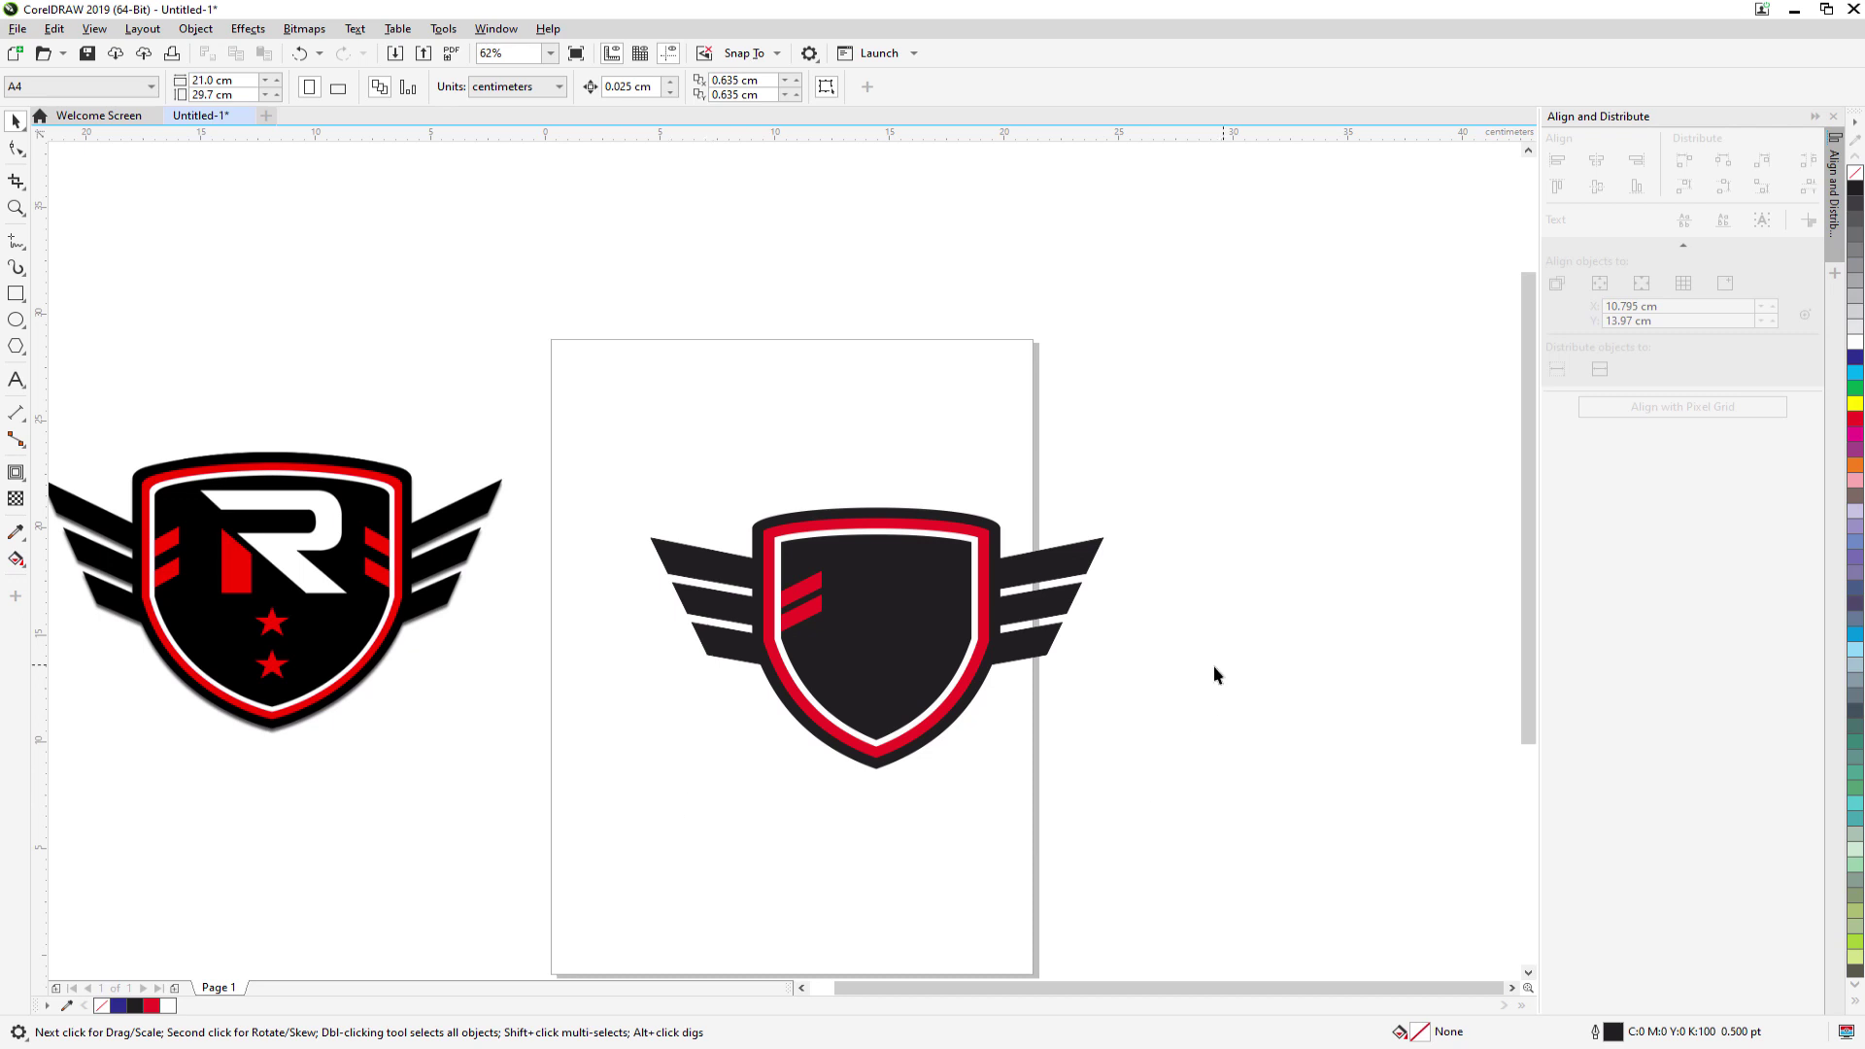
- Draw a five-pointed star about 2.5 by 2.6 cm below the left wing and fill it with red
click(17, 348)
click(77, 370)
drag(647, 765, 717, 825)
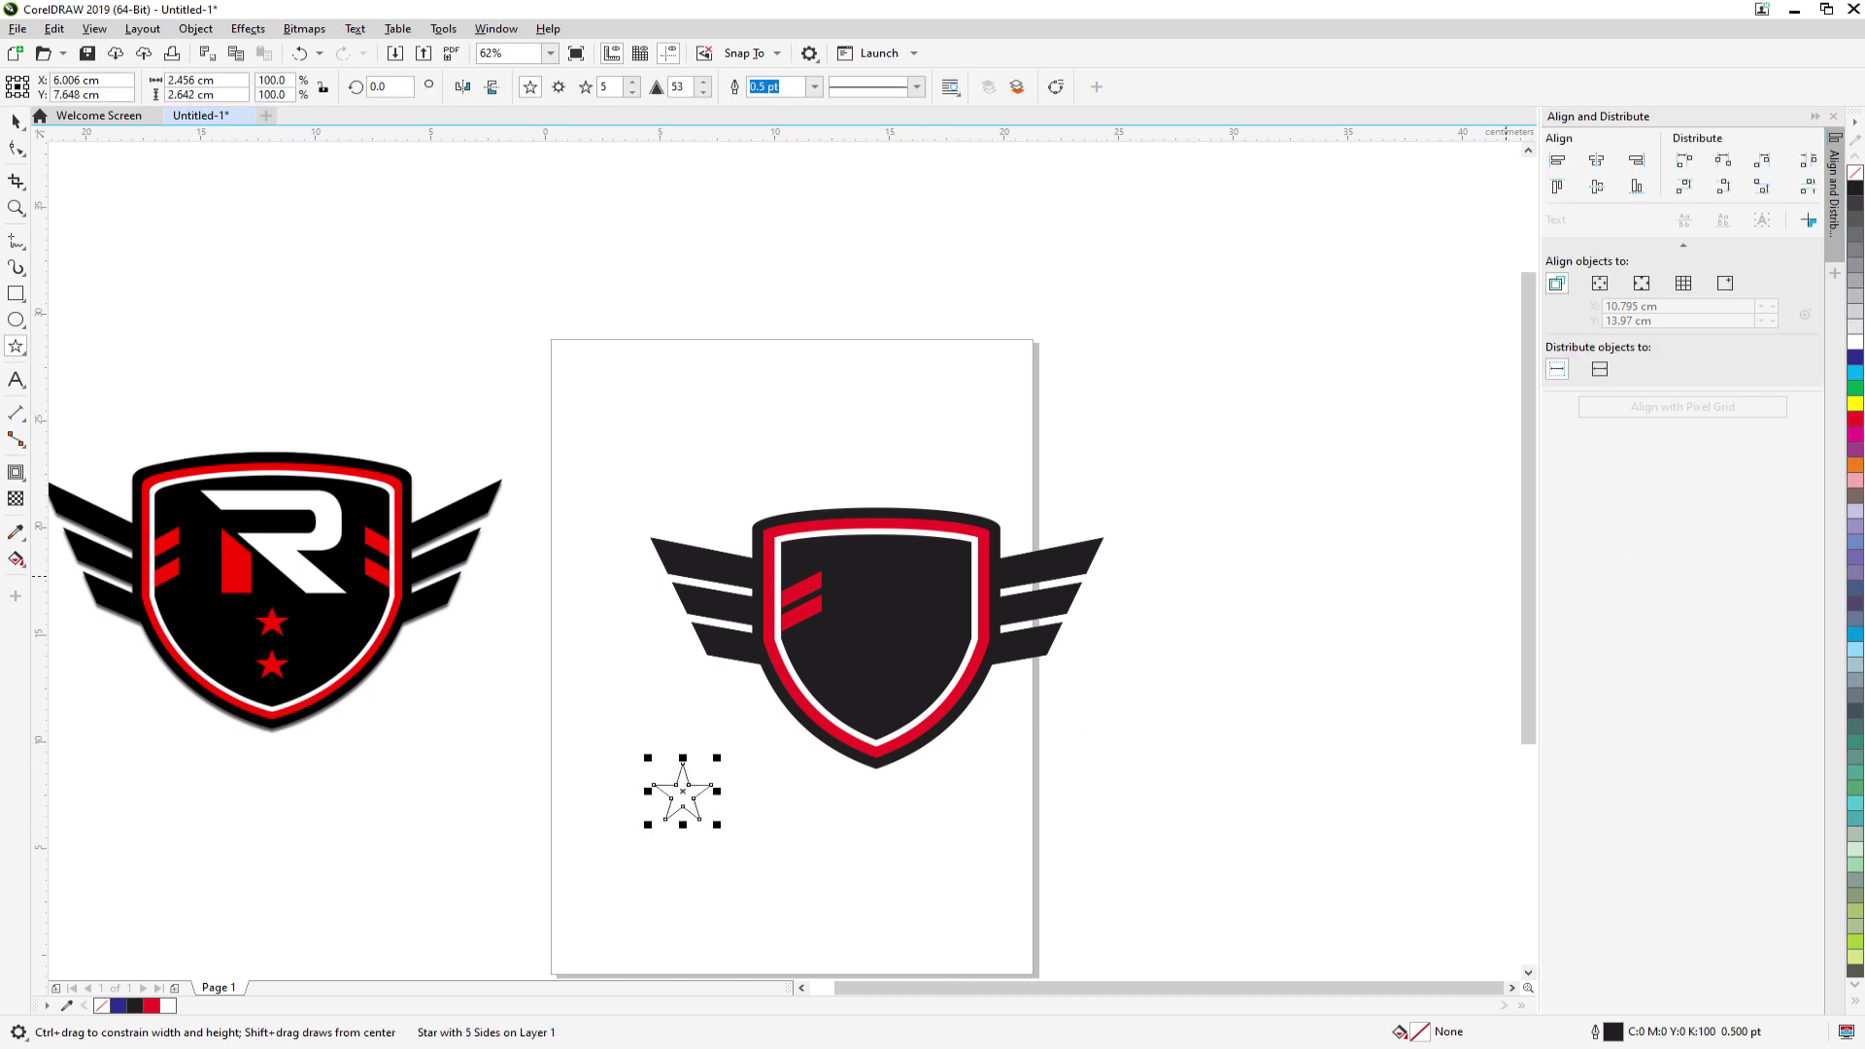
click(1854, 419)
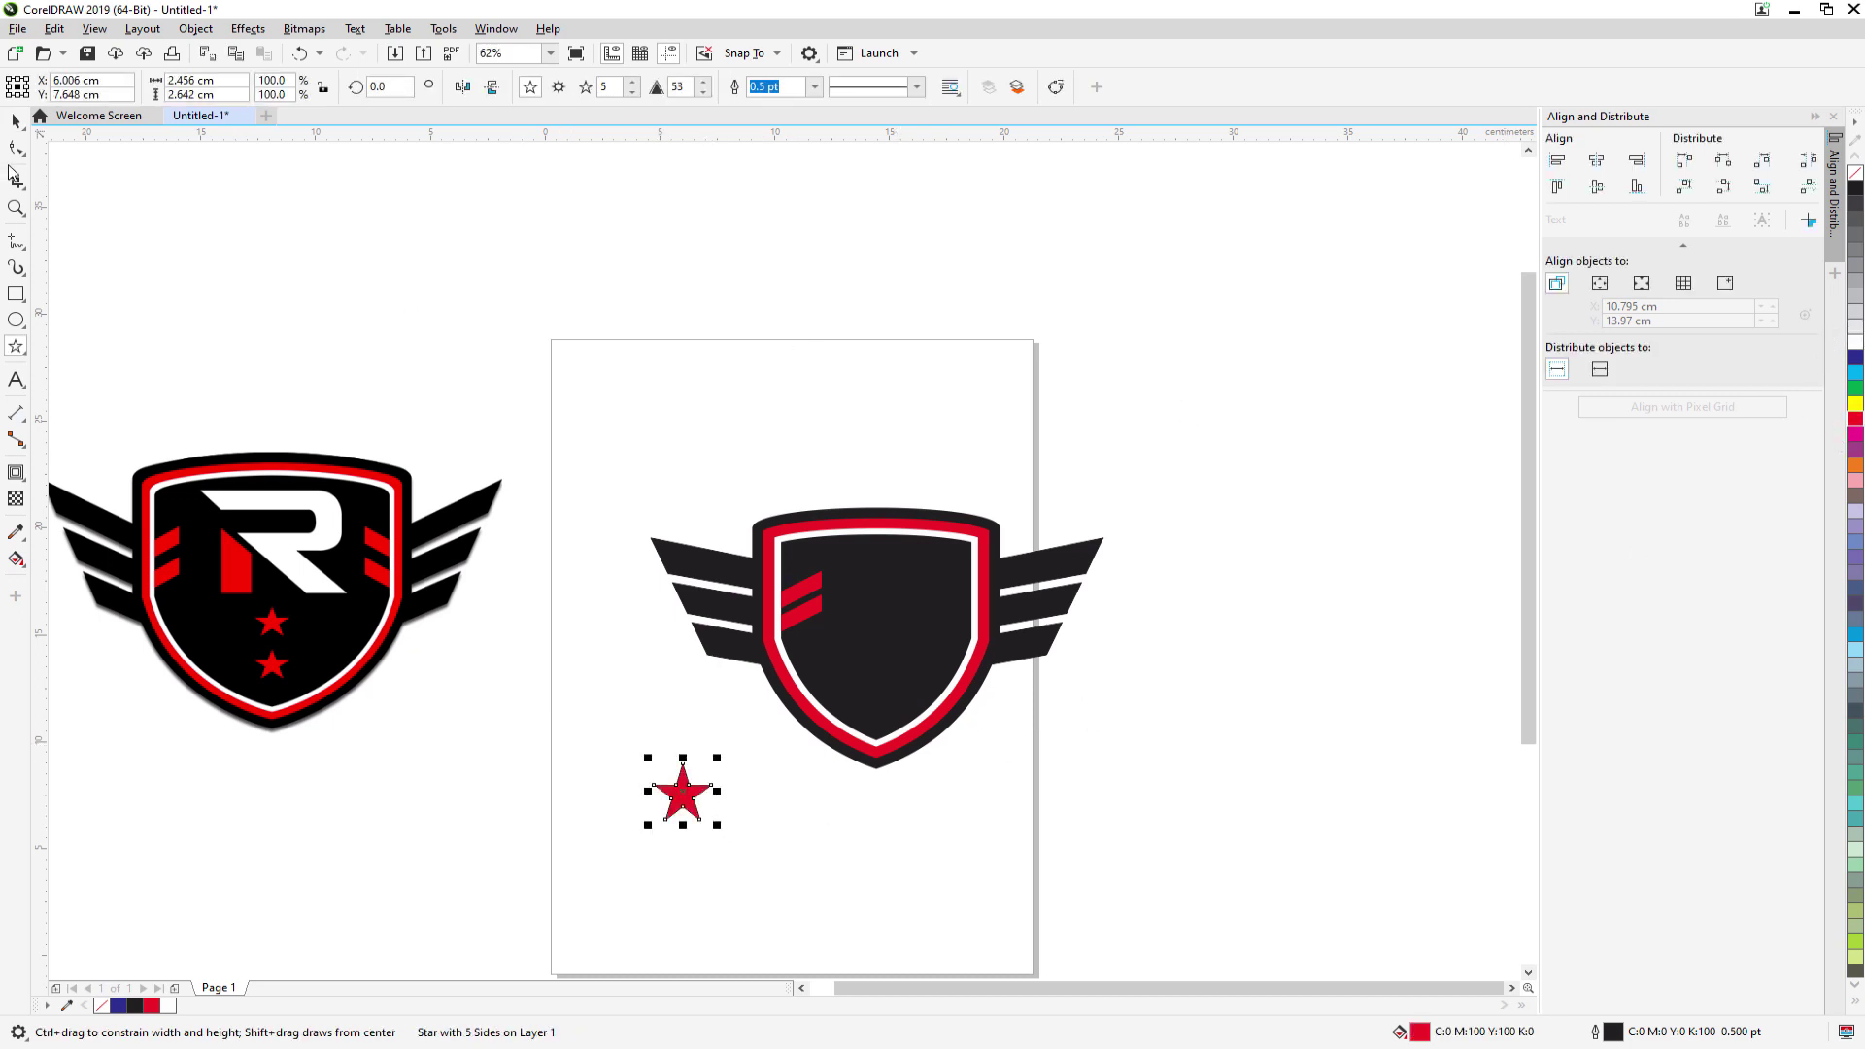
- Move the red star to the horizontal centre of the shield's lower black area
key(space)
click(521, 824)
drag(714, 783, 874, 655)
click(637, 808)
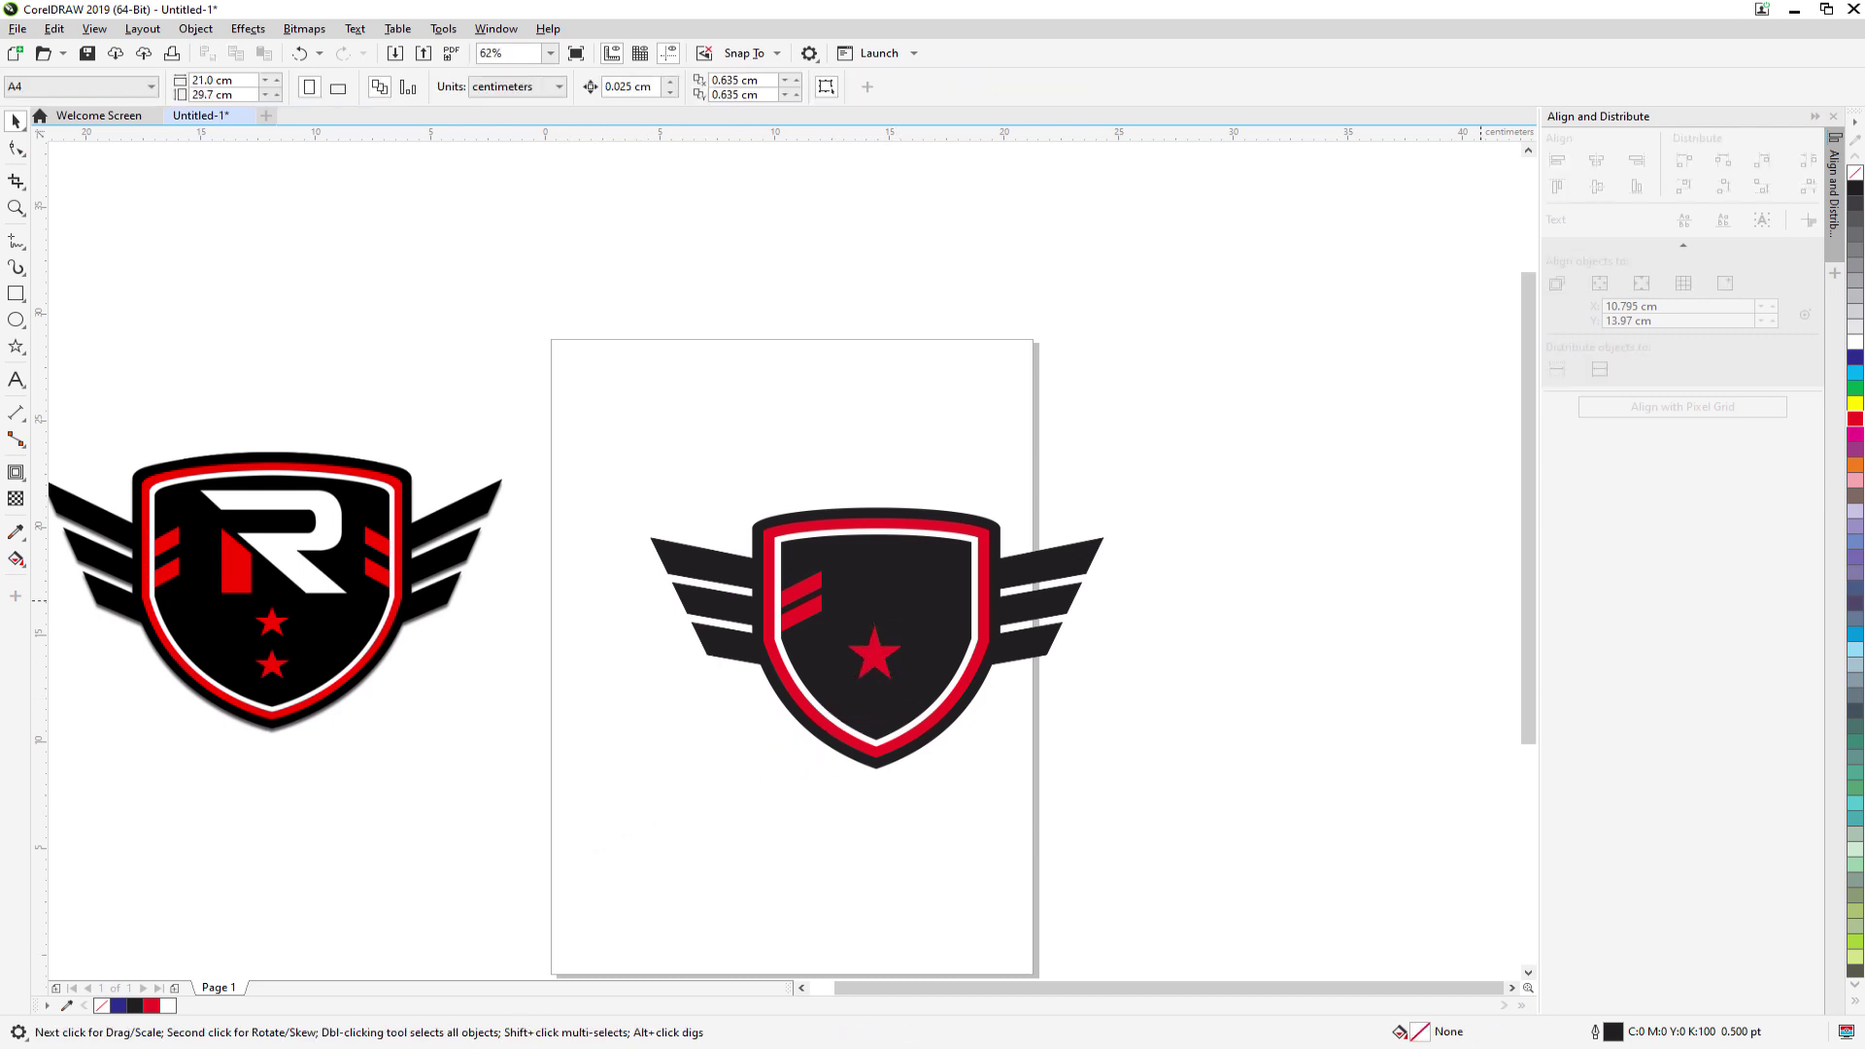
- Draw a rectangle about 8.6 by 3.4 cm on the empty page area below the shield
drag(1527, 532, 1527, 568)
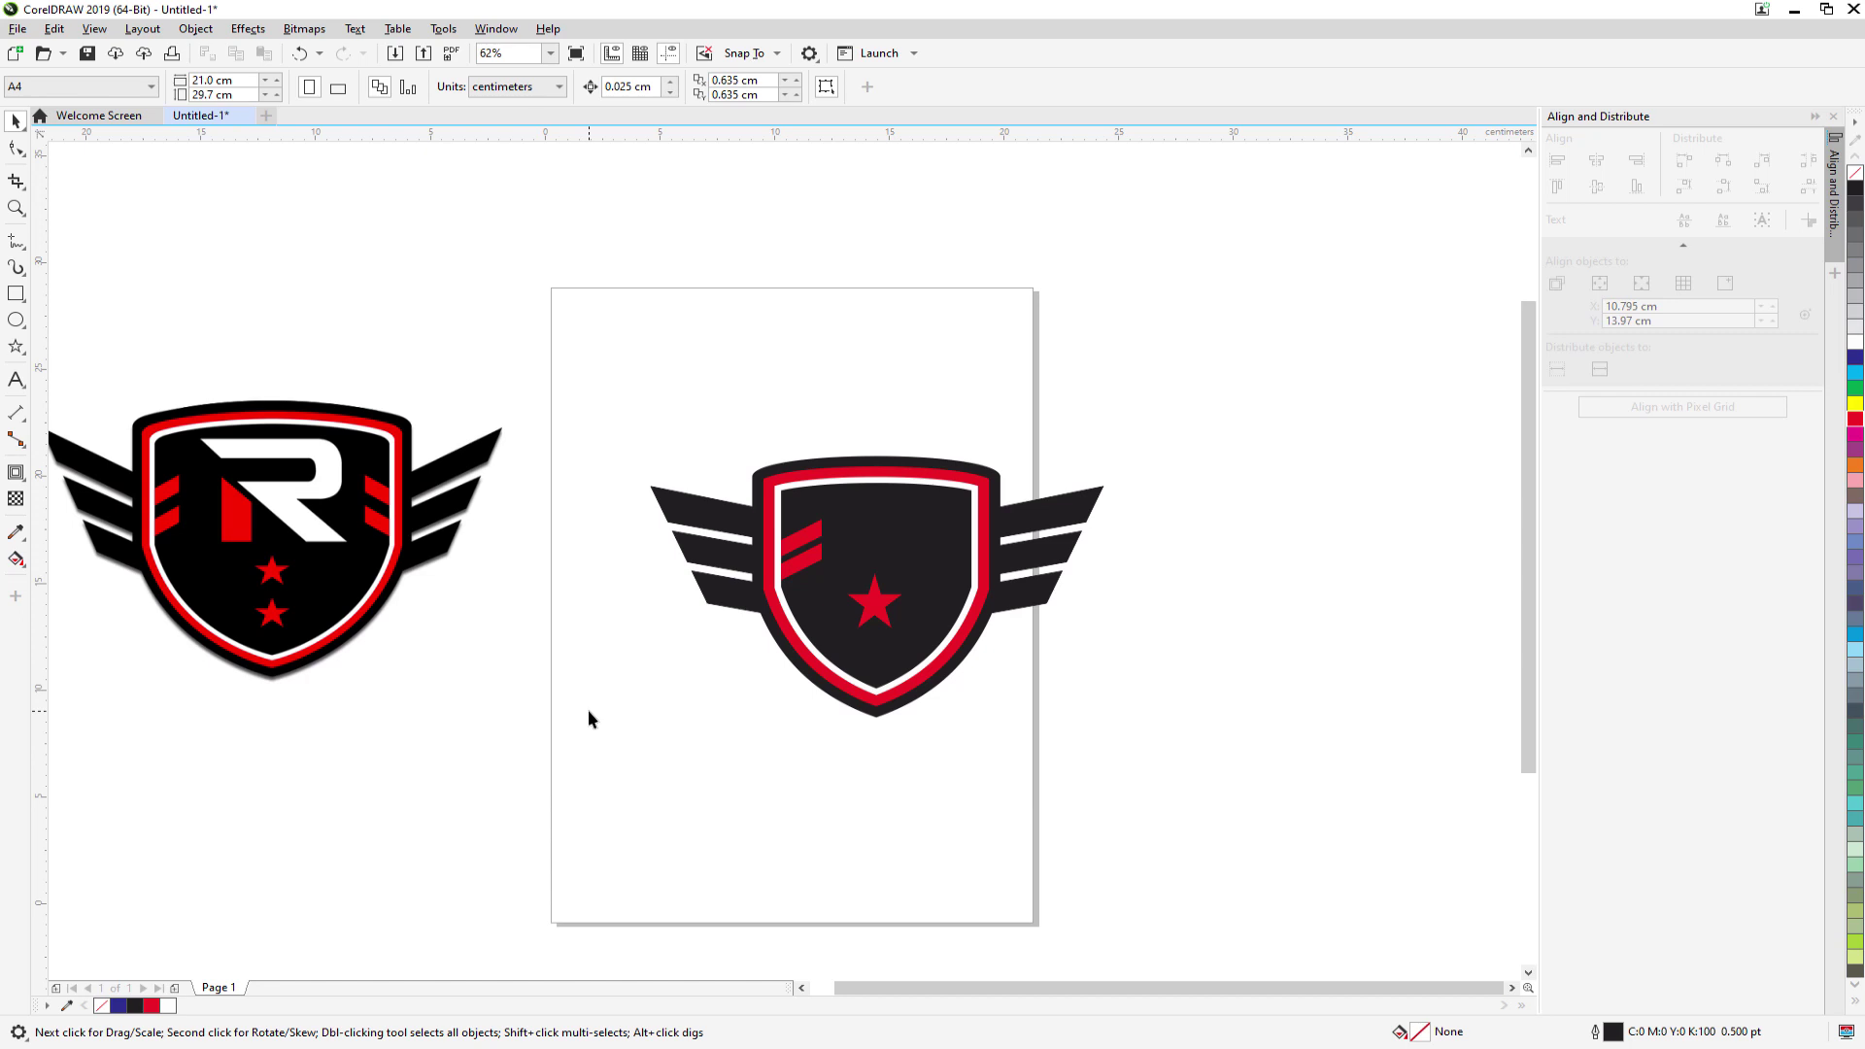
drag(1523, 540, 1525, 583)
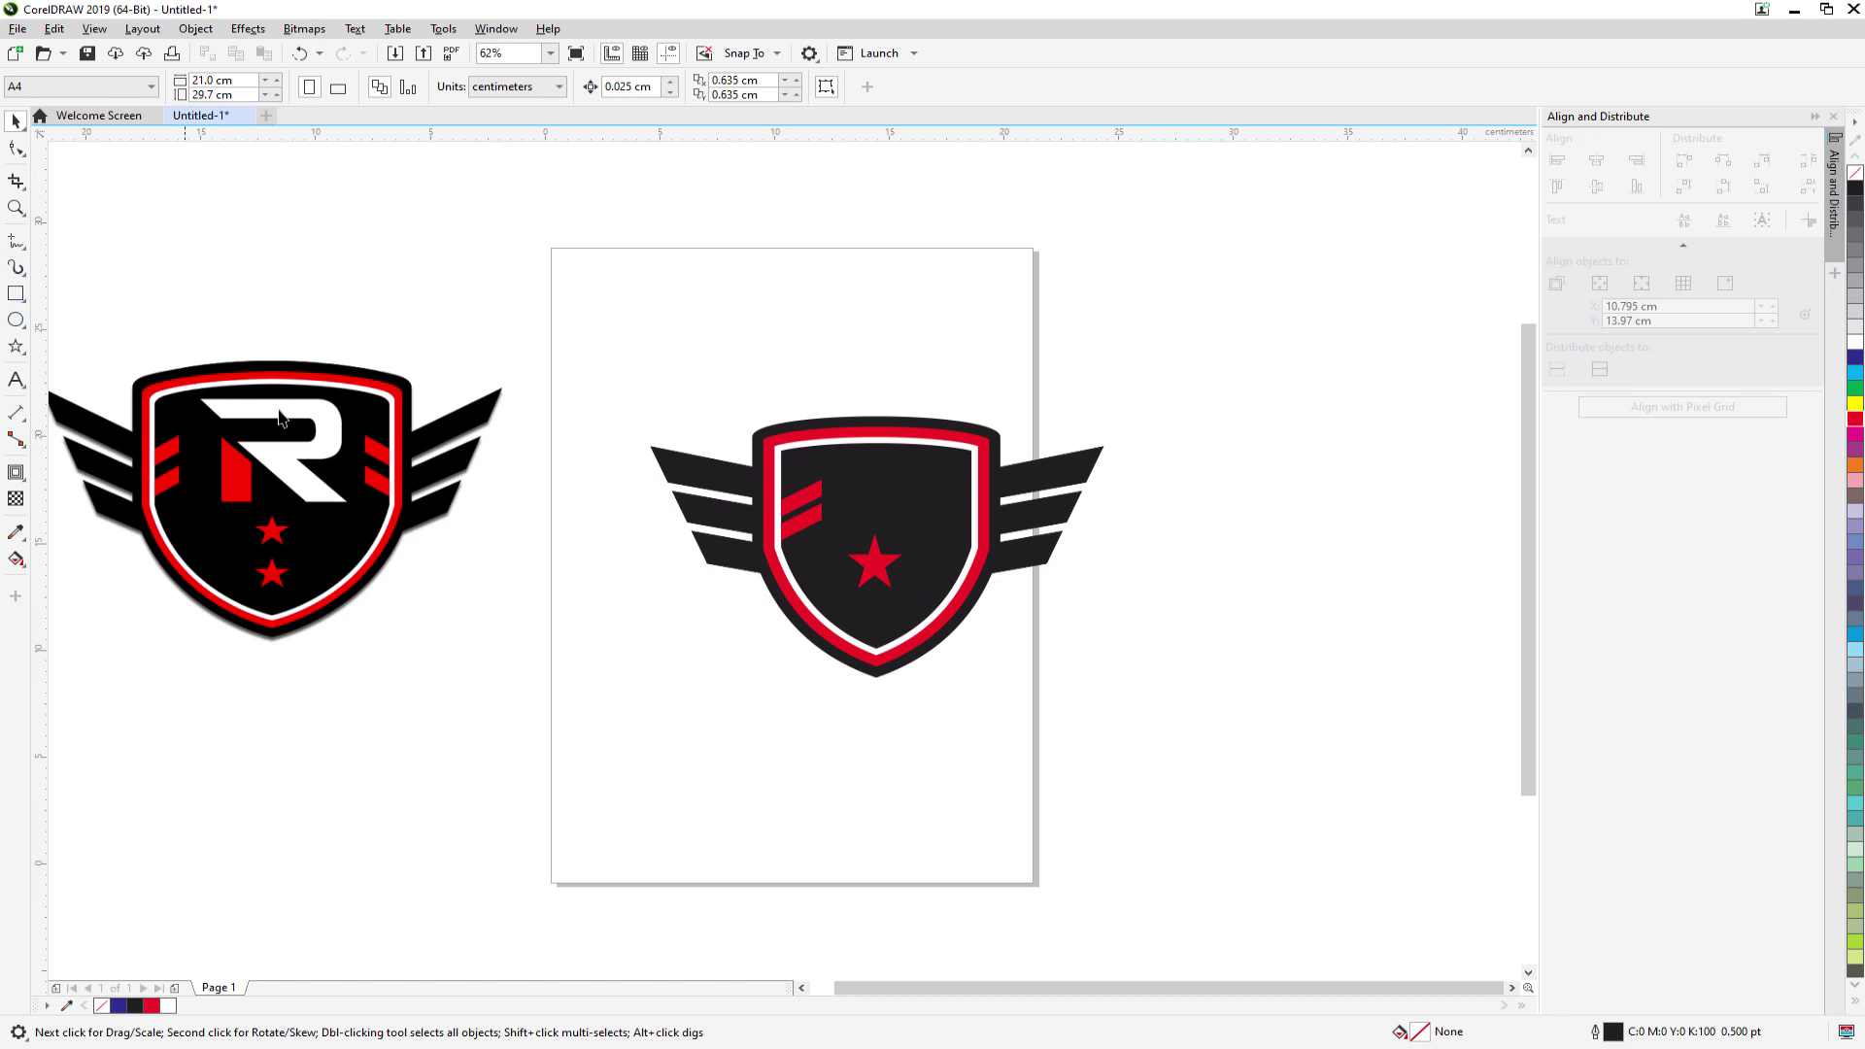
click(16, 293)
key(F6)
drag(618, 745, 817, 819)
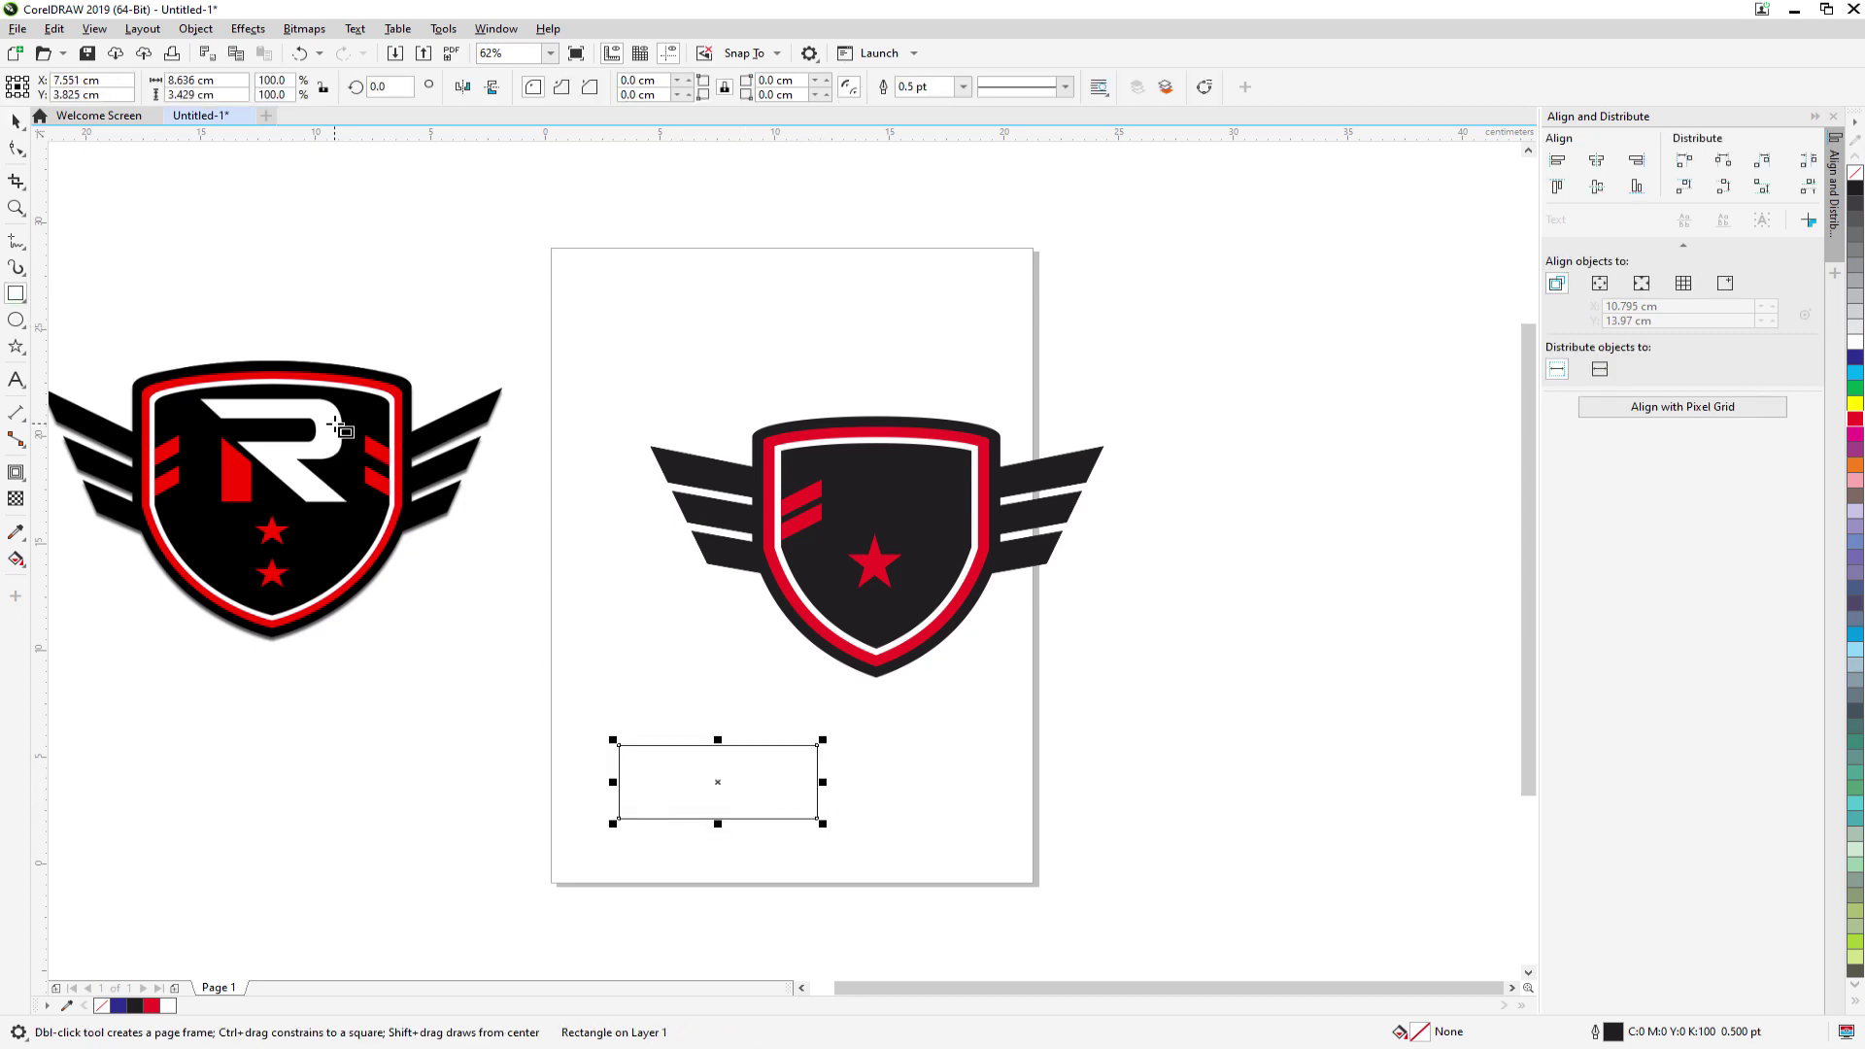
- Unlink the rectangle's corners and round only its two right corners with a 1.0 cm radius
click(662, 81)
click(724, 86)
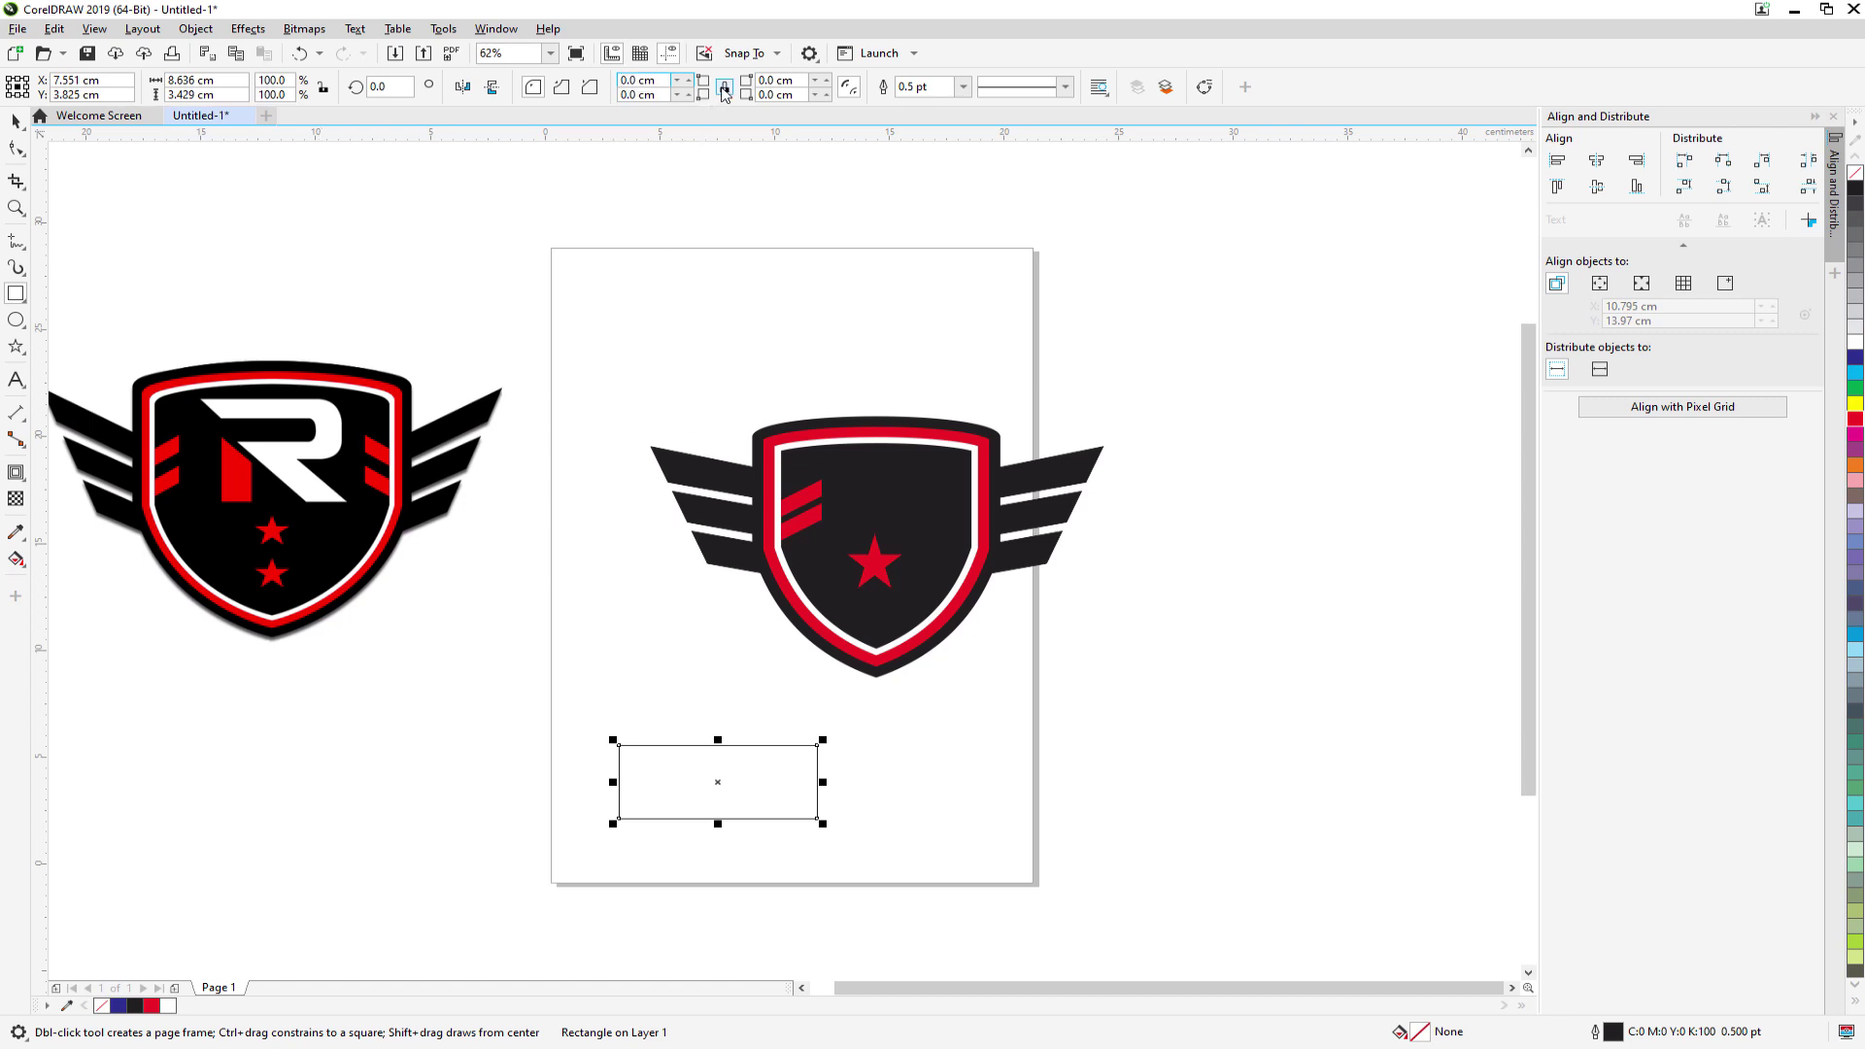
click(800, 80)
text(2)
key(Return)
click(796, 80)
text(1)
key(Tab)
text(1)
key(Return)
click(15, 122)
click(491, 827)
click(714, 818)
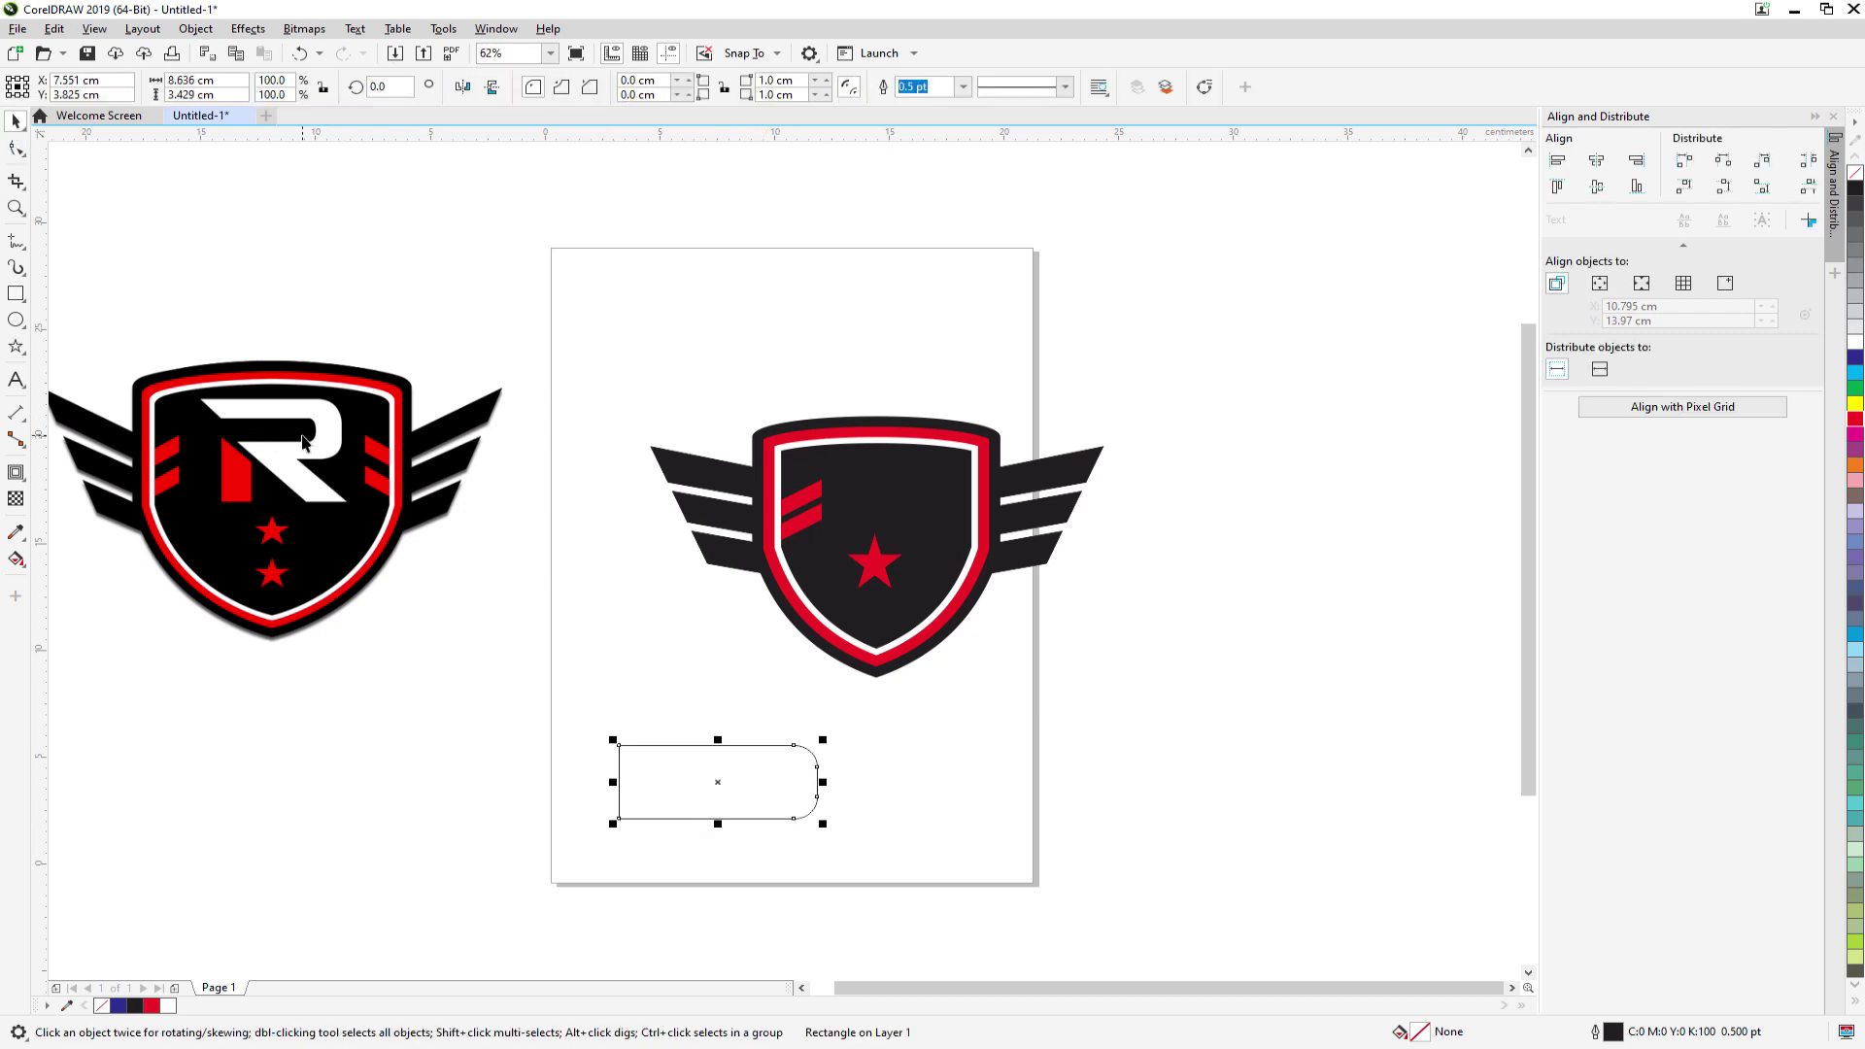
- Try a one-step inward contour on the rounded rectangle, using the Flow Inward preset
click(20, 476)
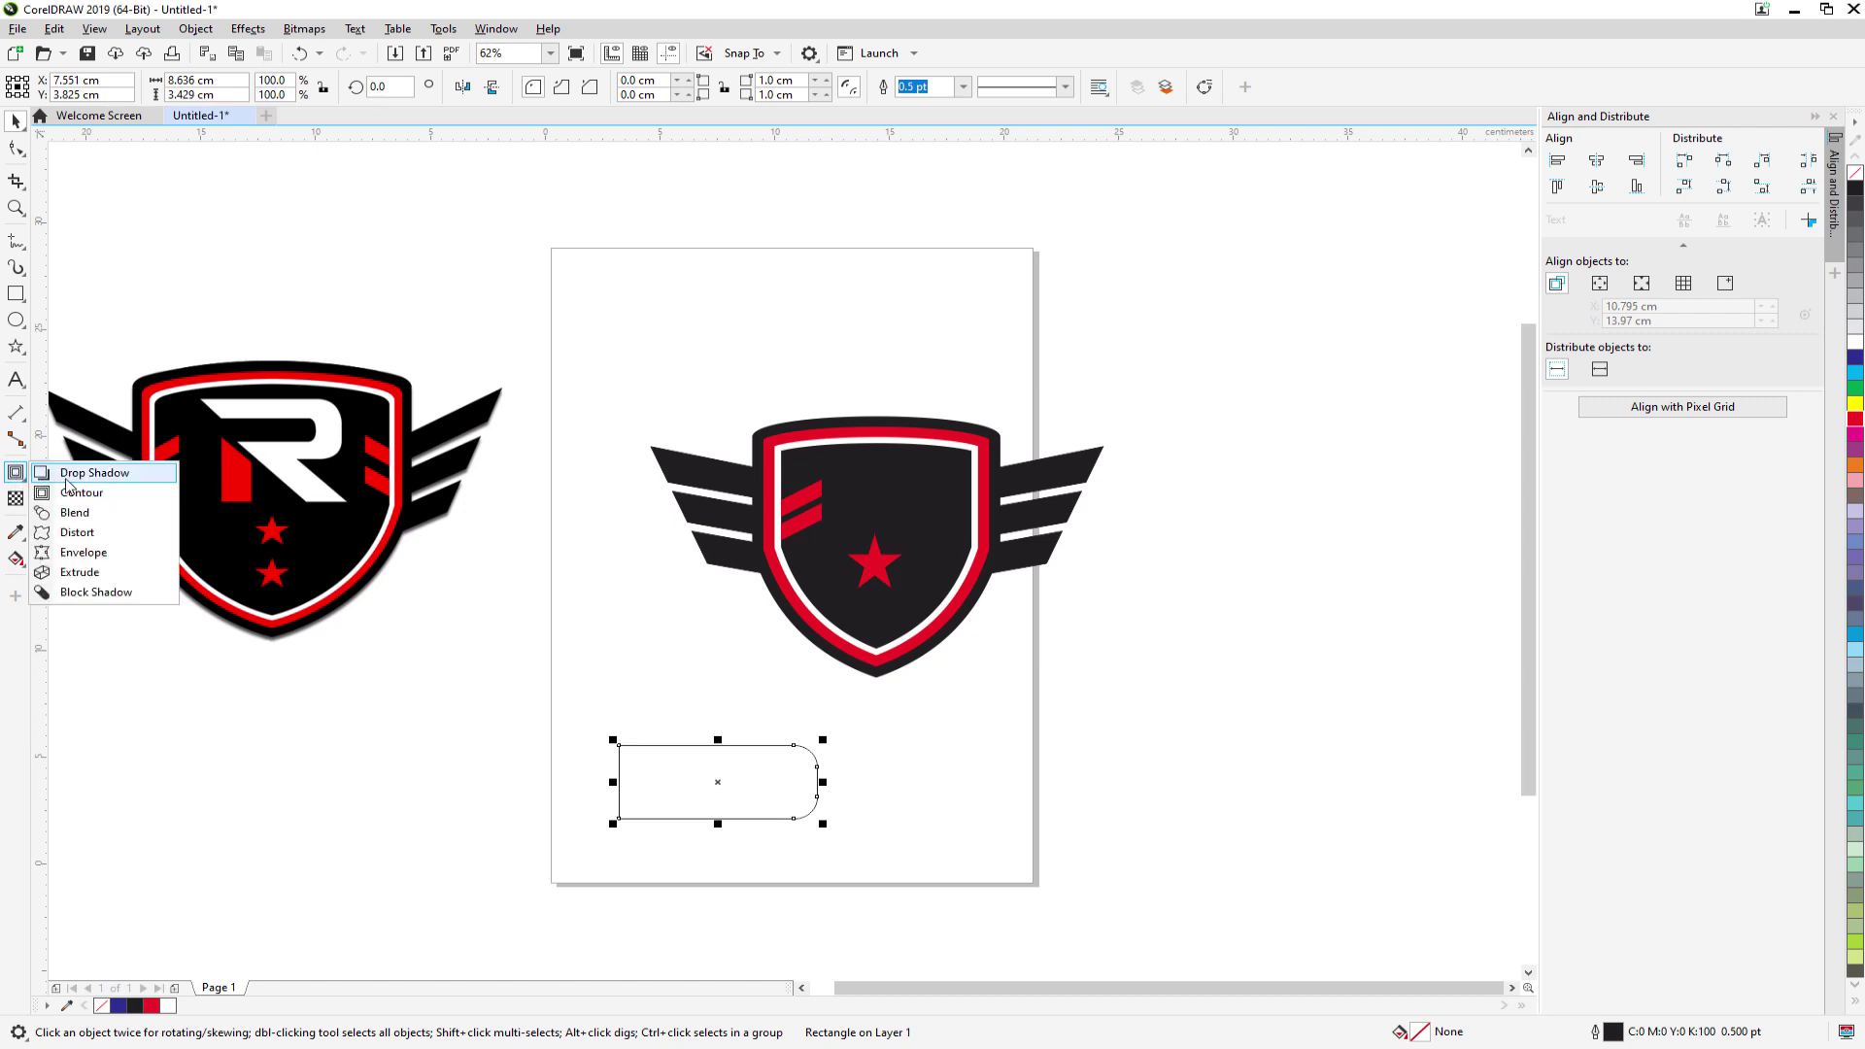
click(68, 471)
click(19, 473)
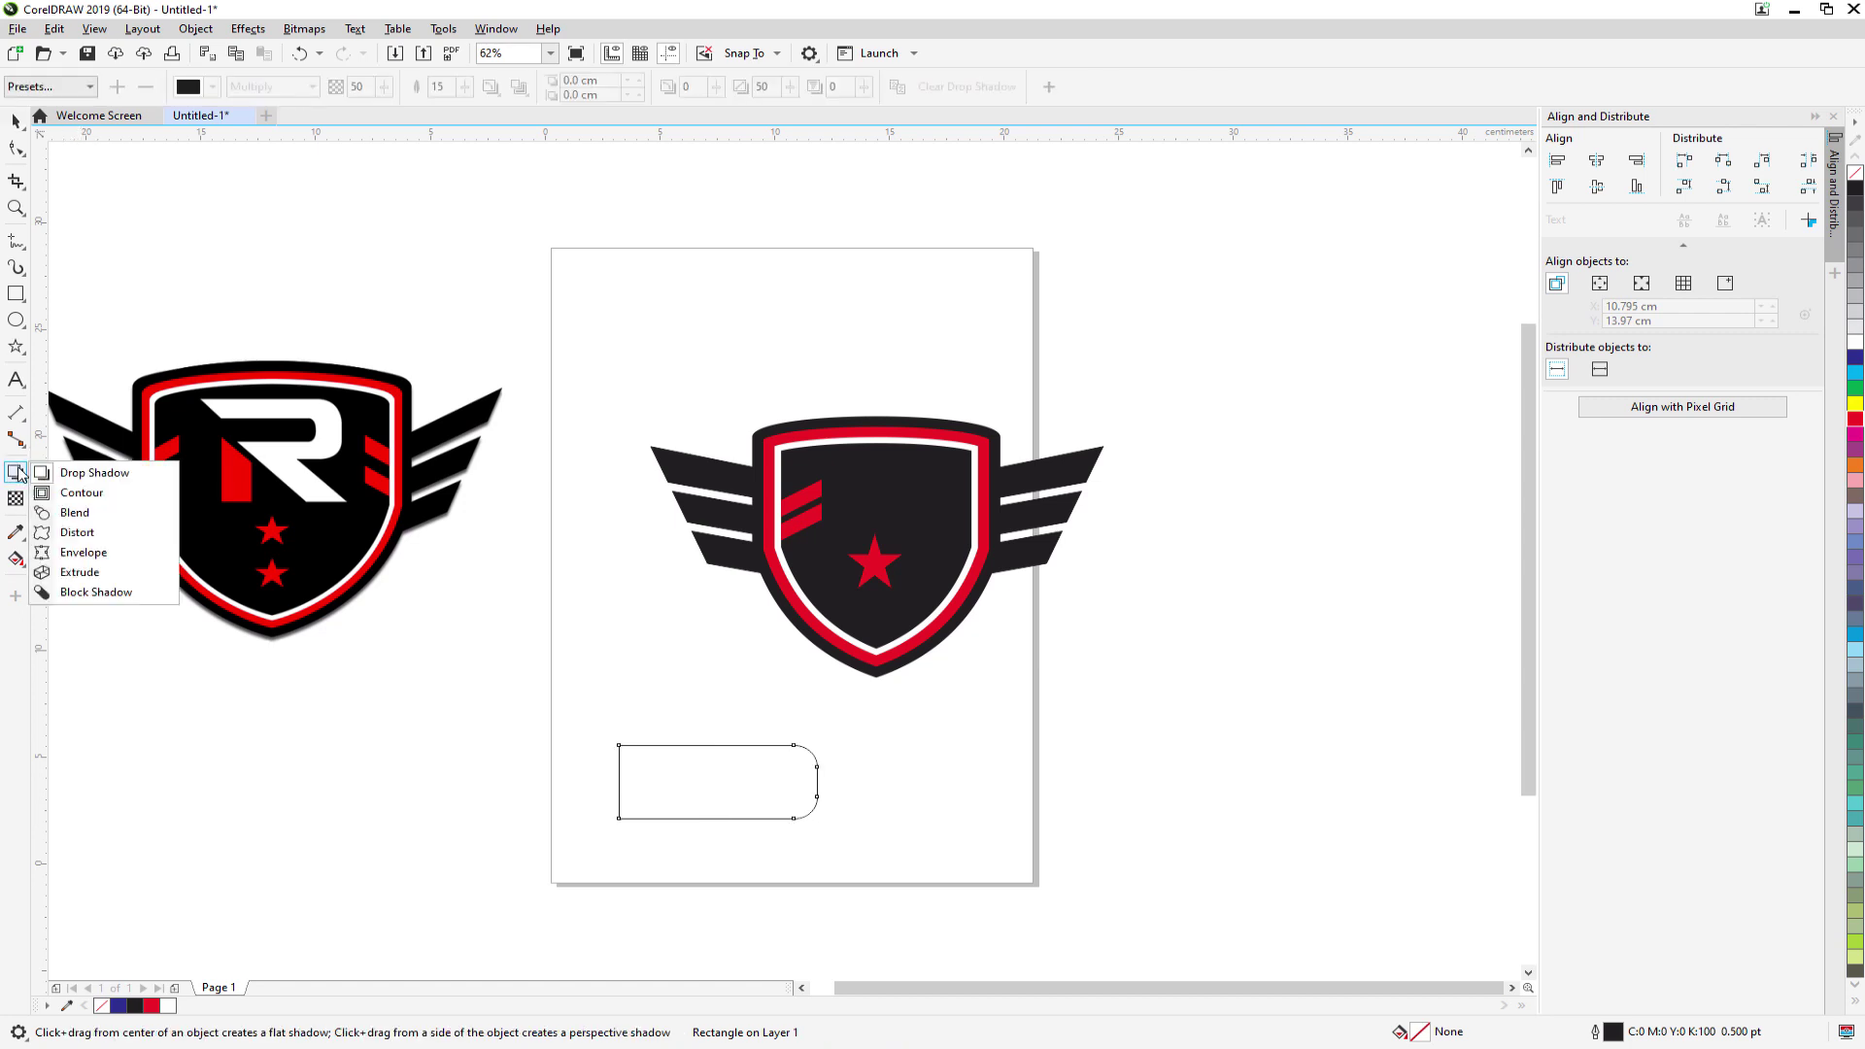
click(78, 491)
click(78, 89)
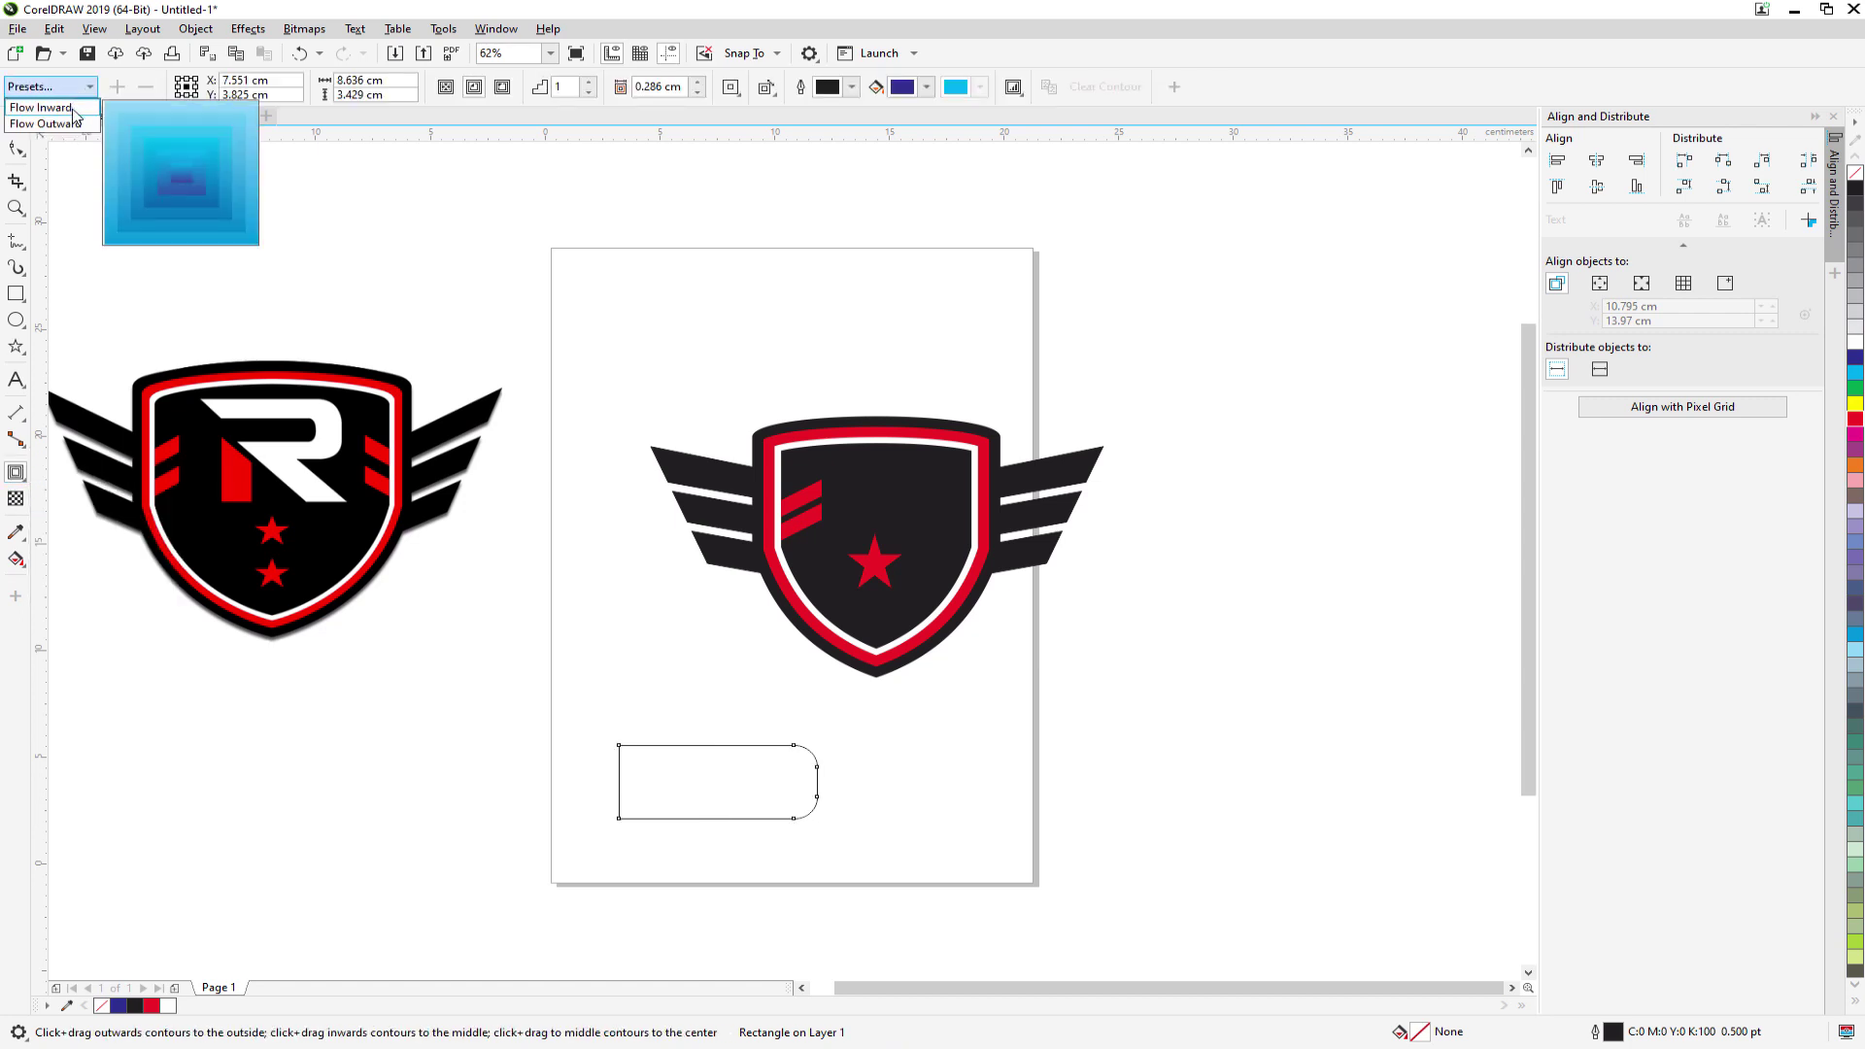
click(41, 107)
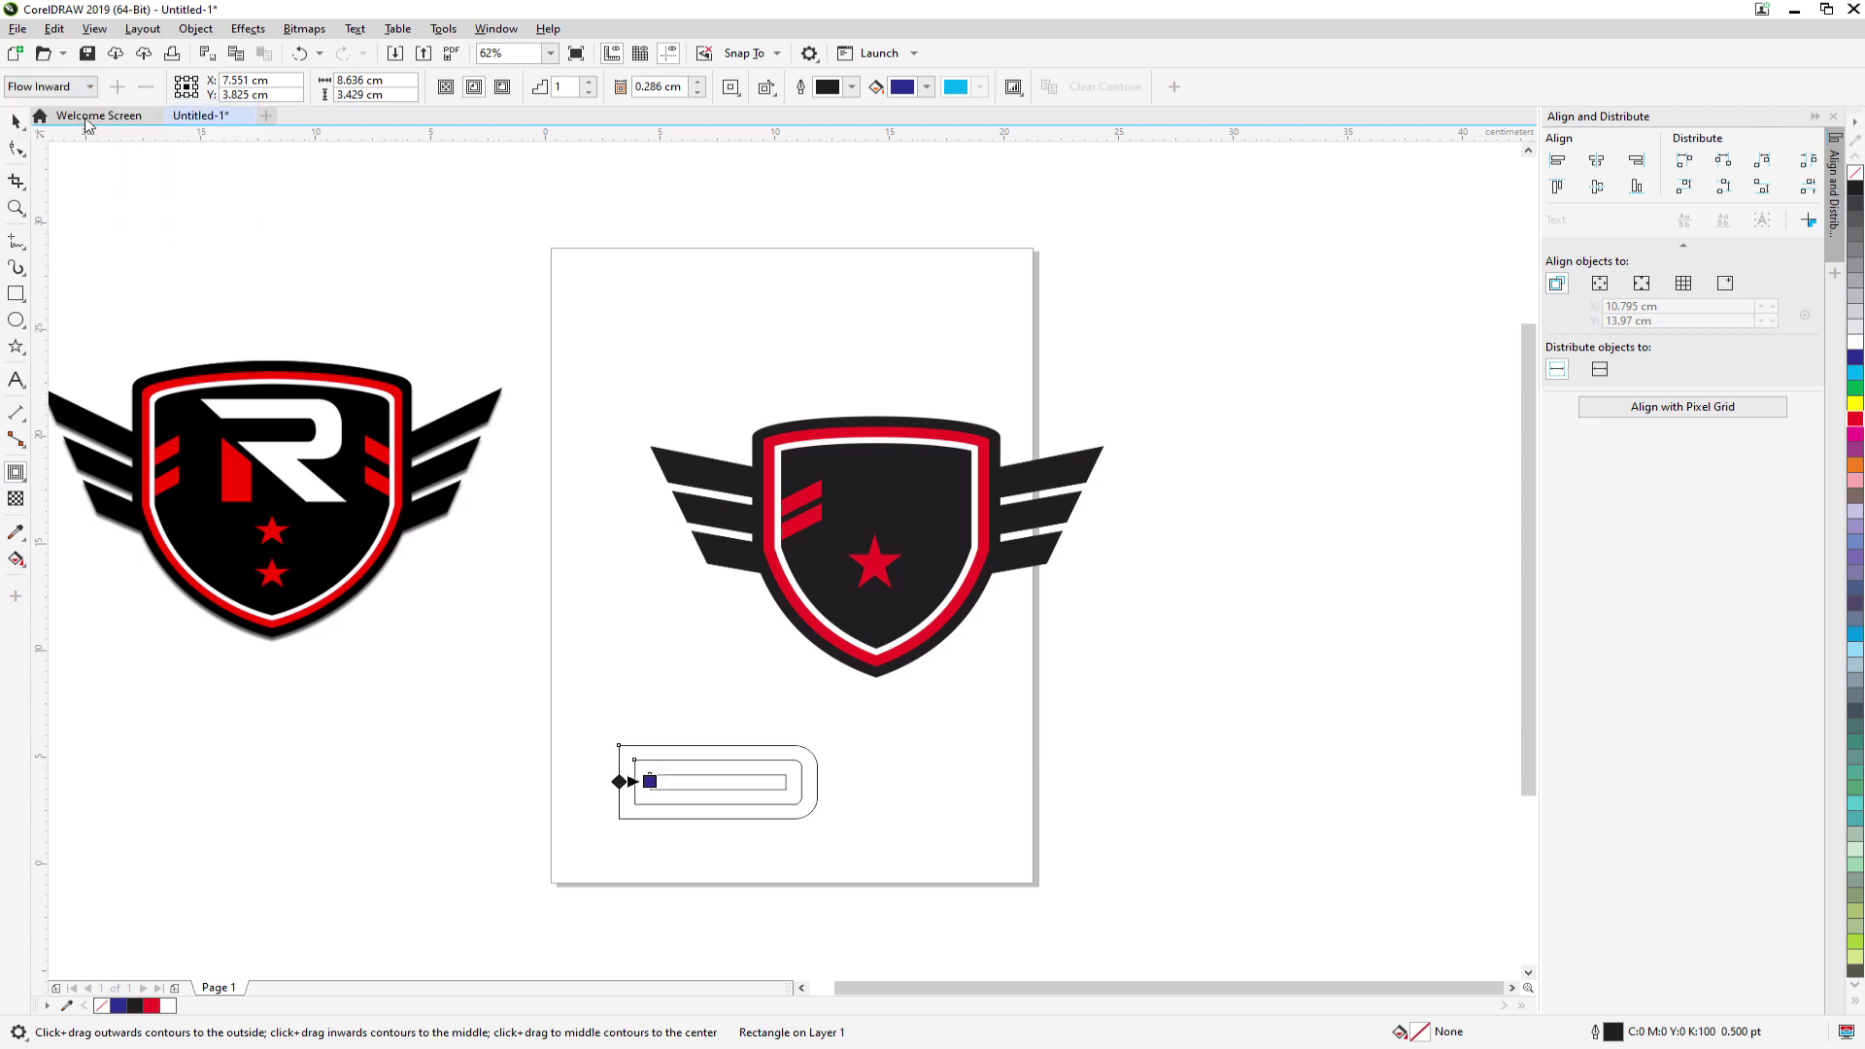
click(590, 93)
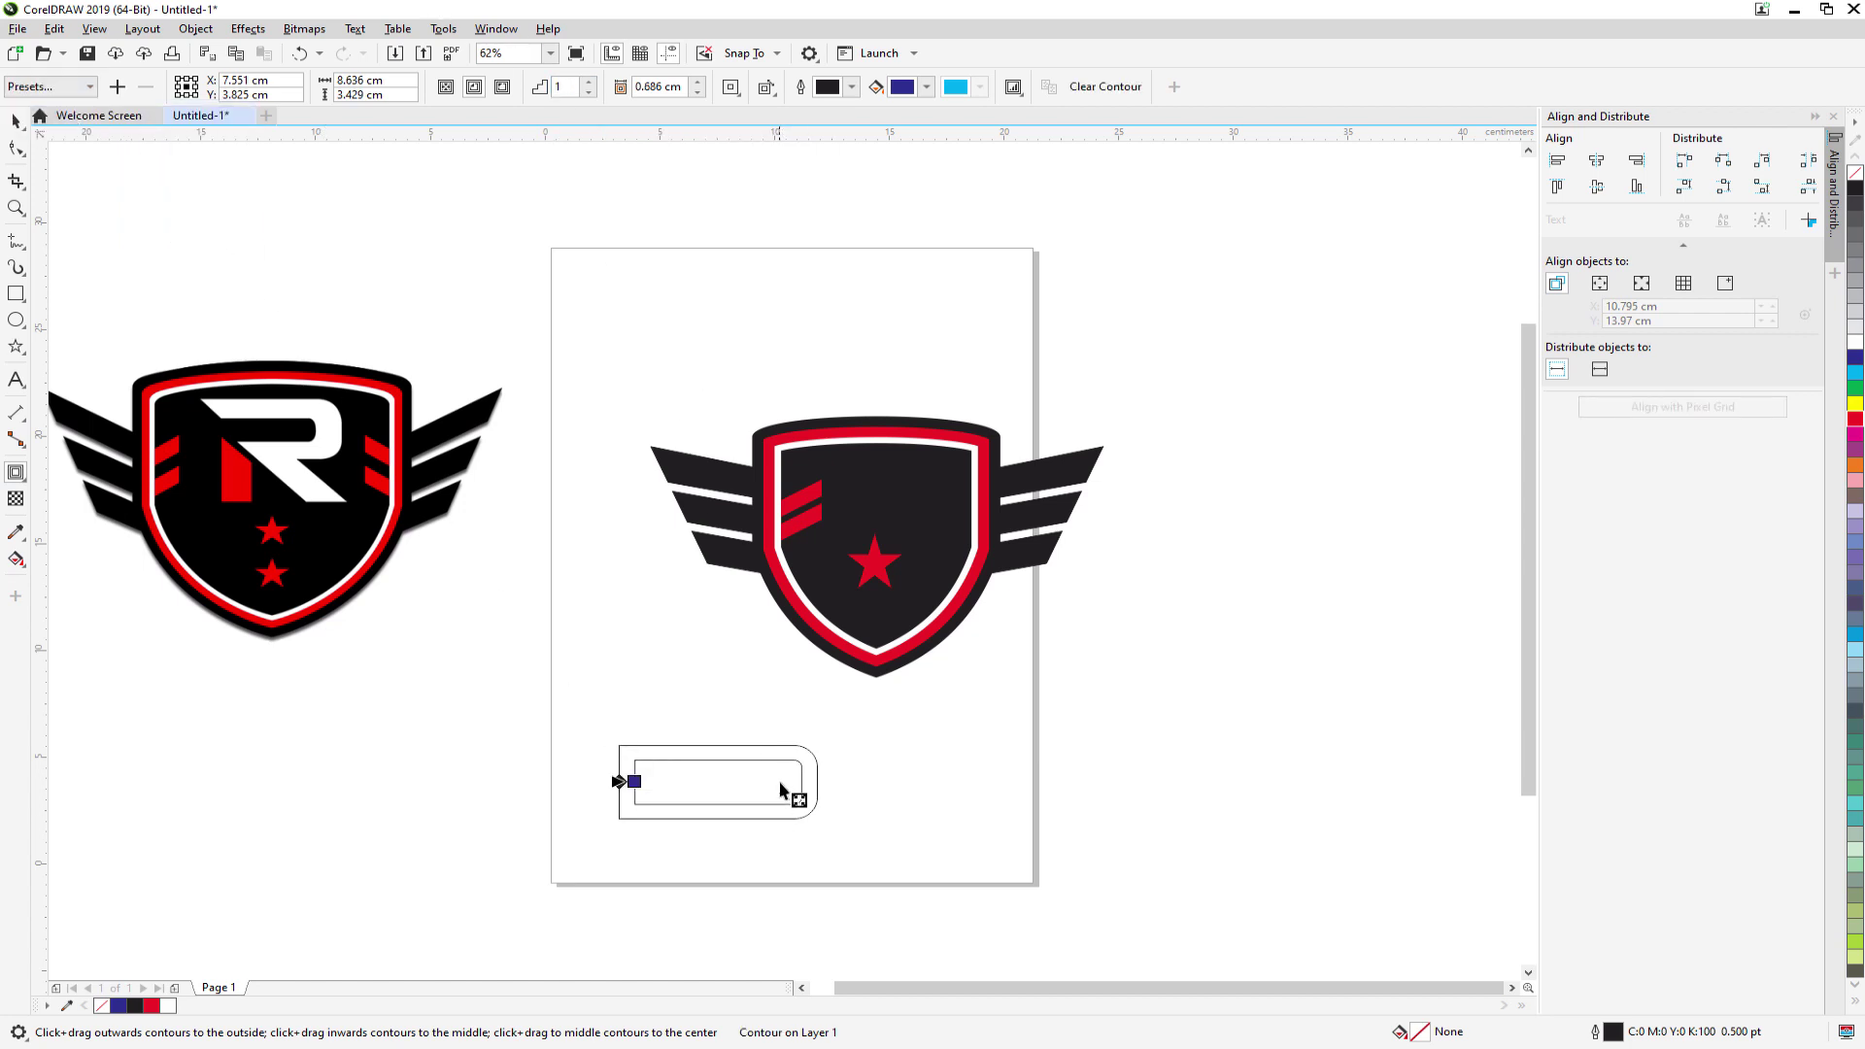
- Increase the contour offset to 0.986 cm
click(698, 82)
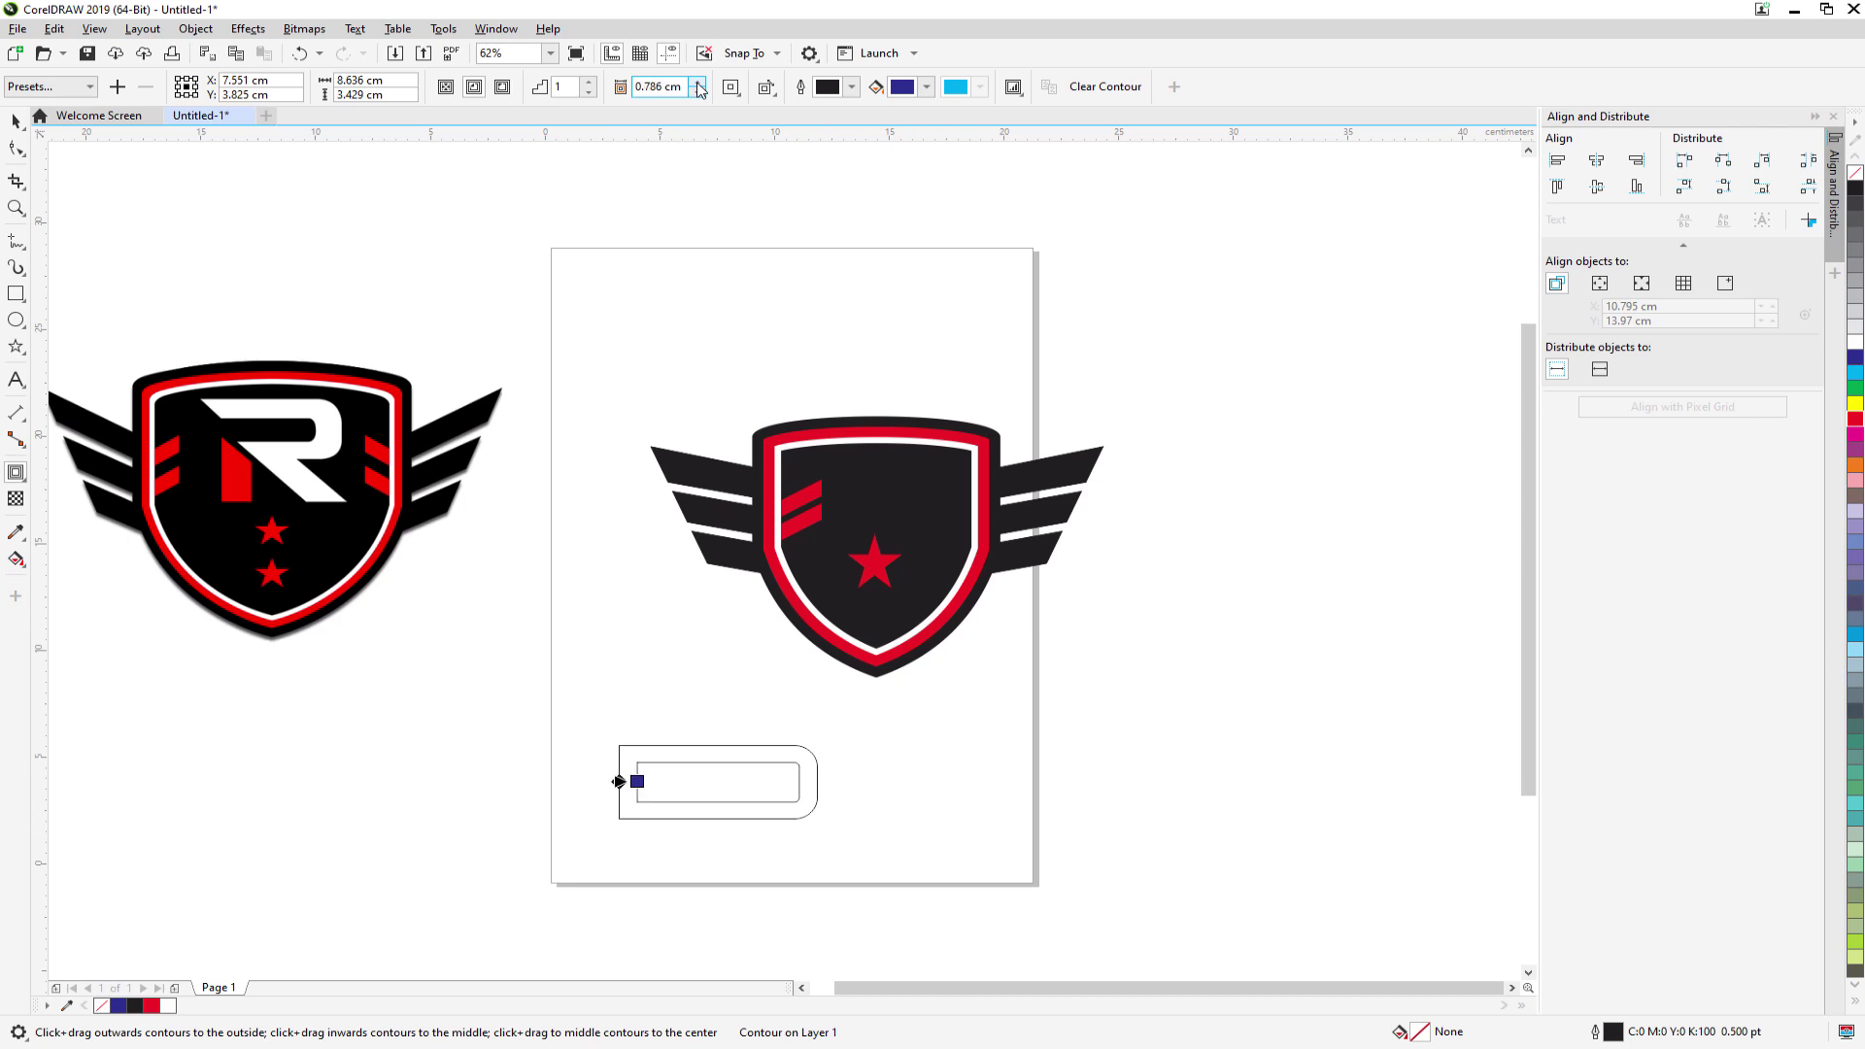
click(697, 83)
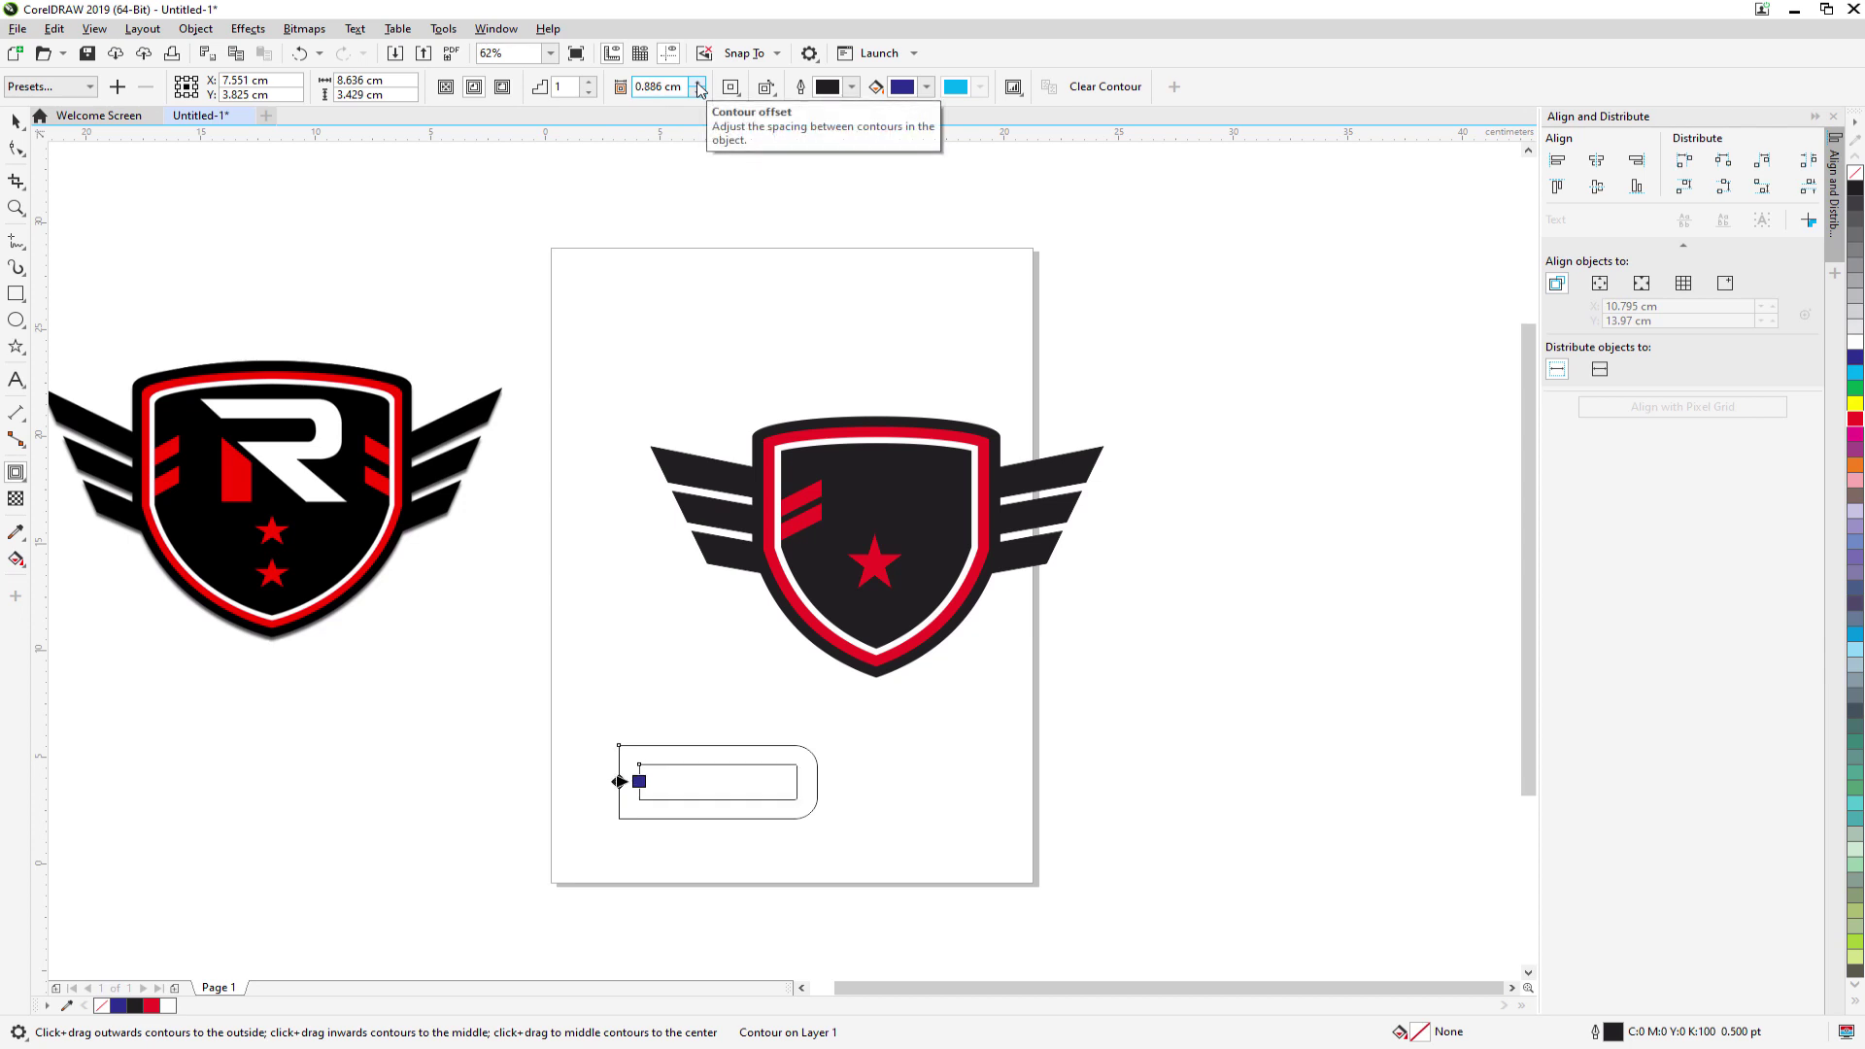
click(698, 82)
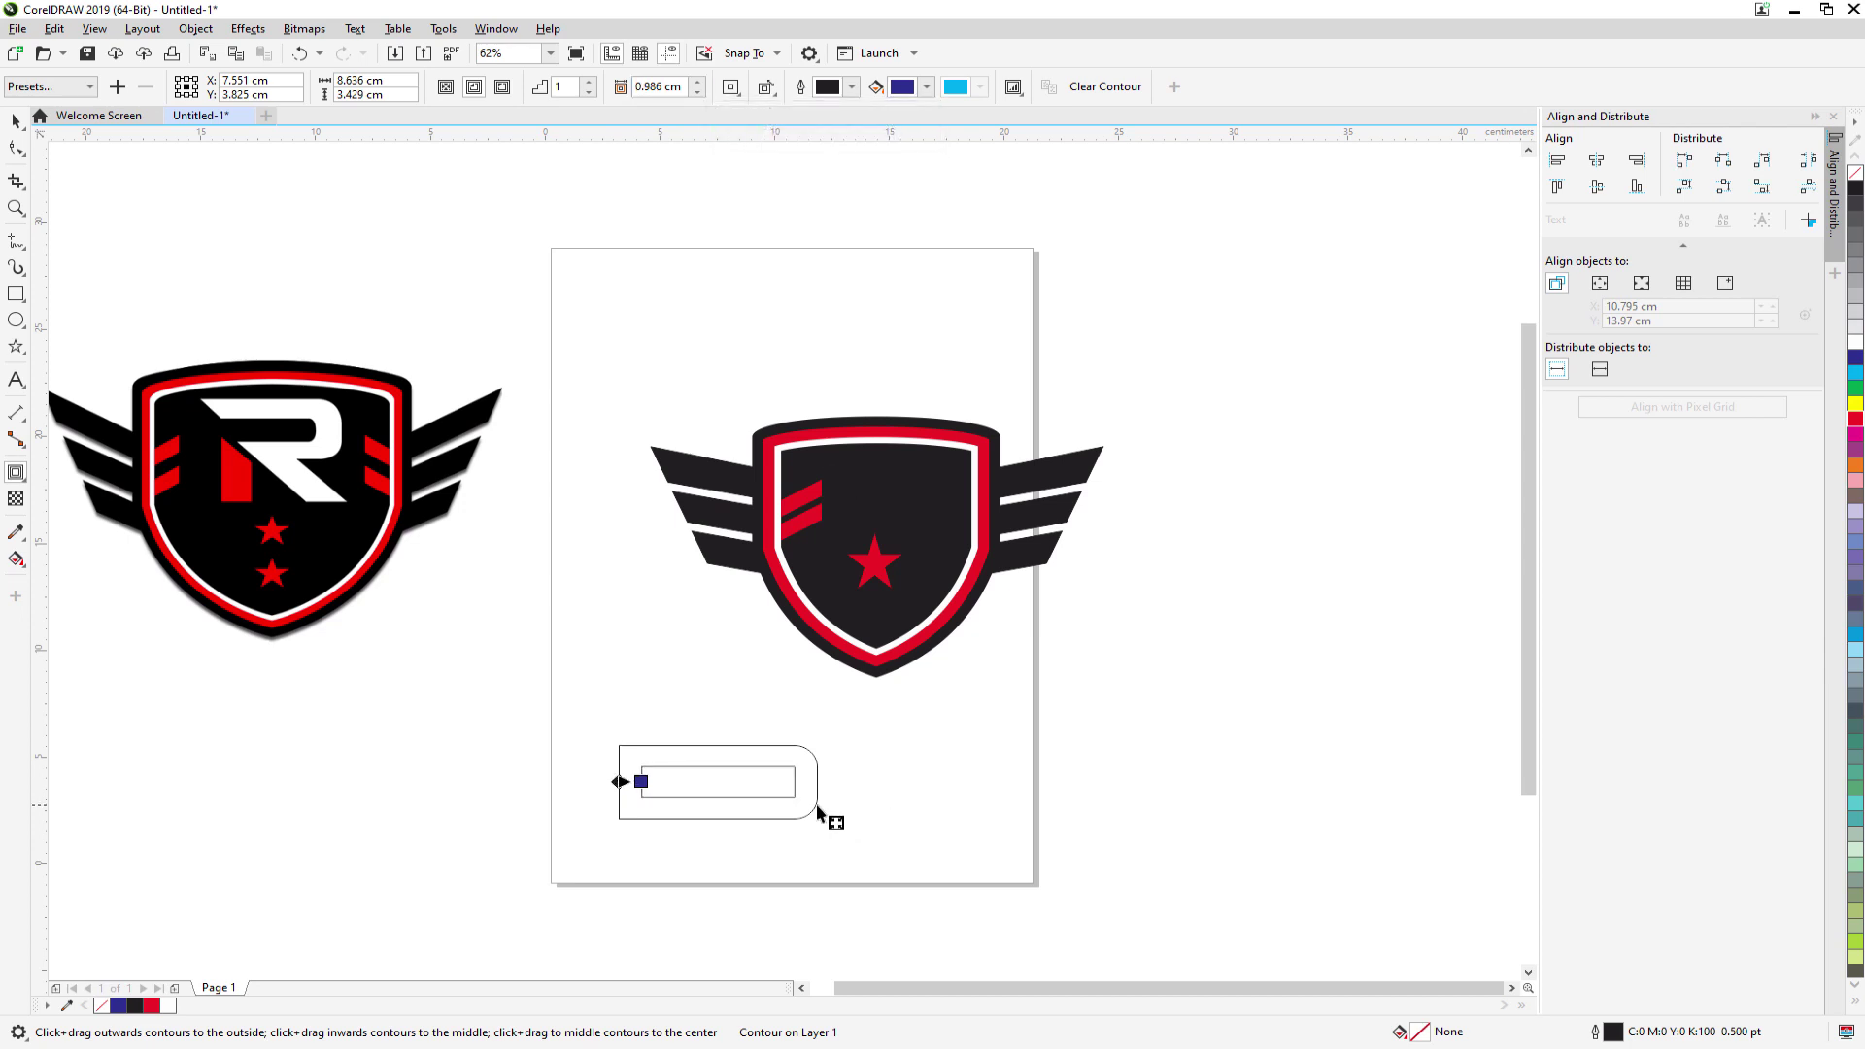
- Examine the corners of the inner contour against the outer rounded rectangle up close
scroll(777, 809, up, 2)
scroll(796, 789, up, 4)
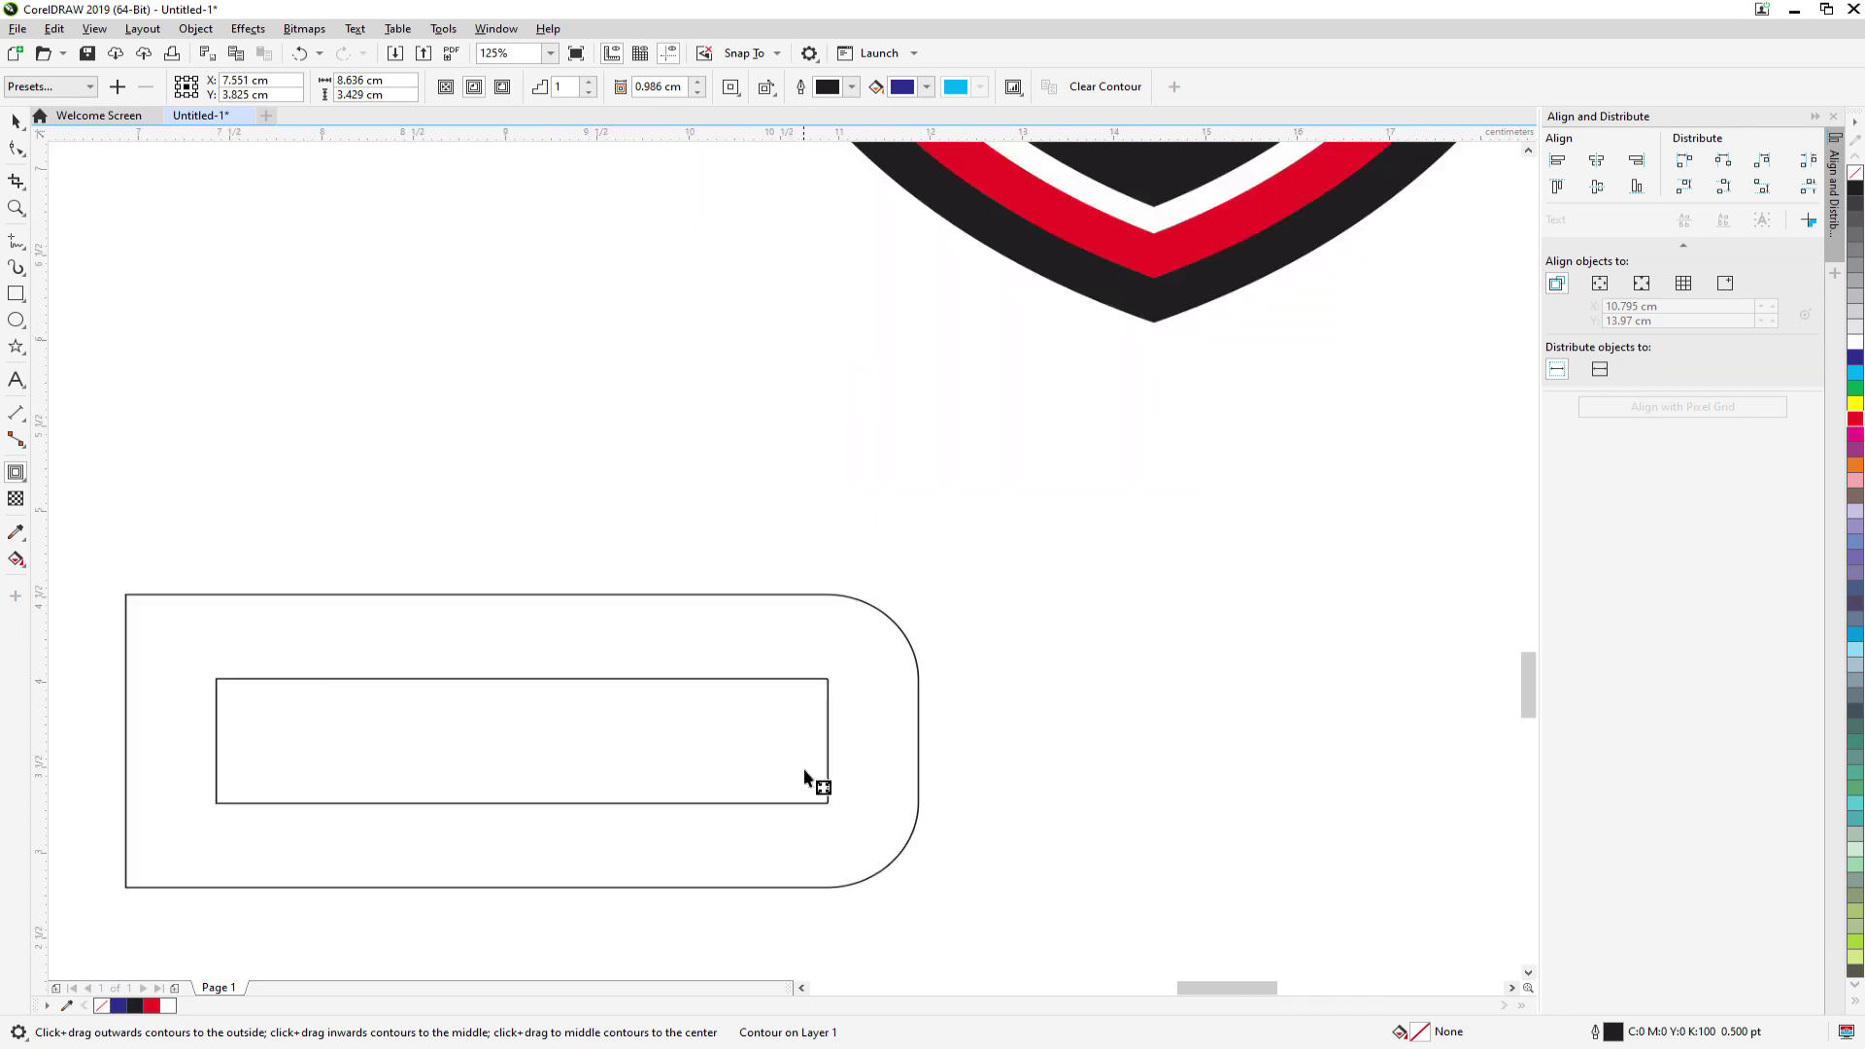
scroll(853, 592, down, 4)
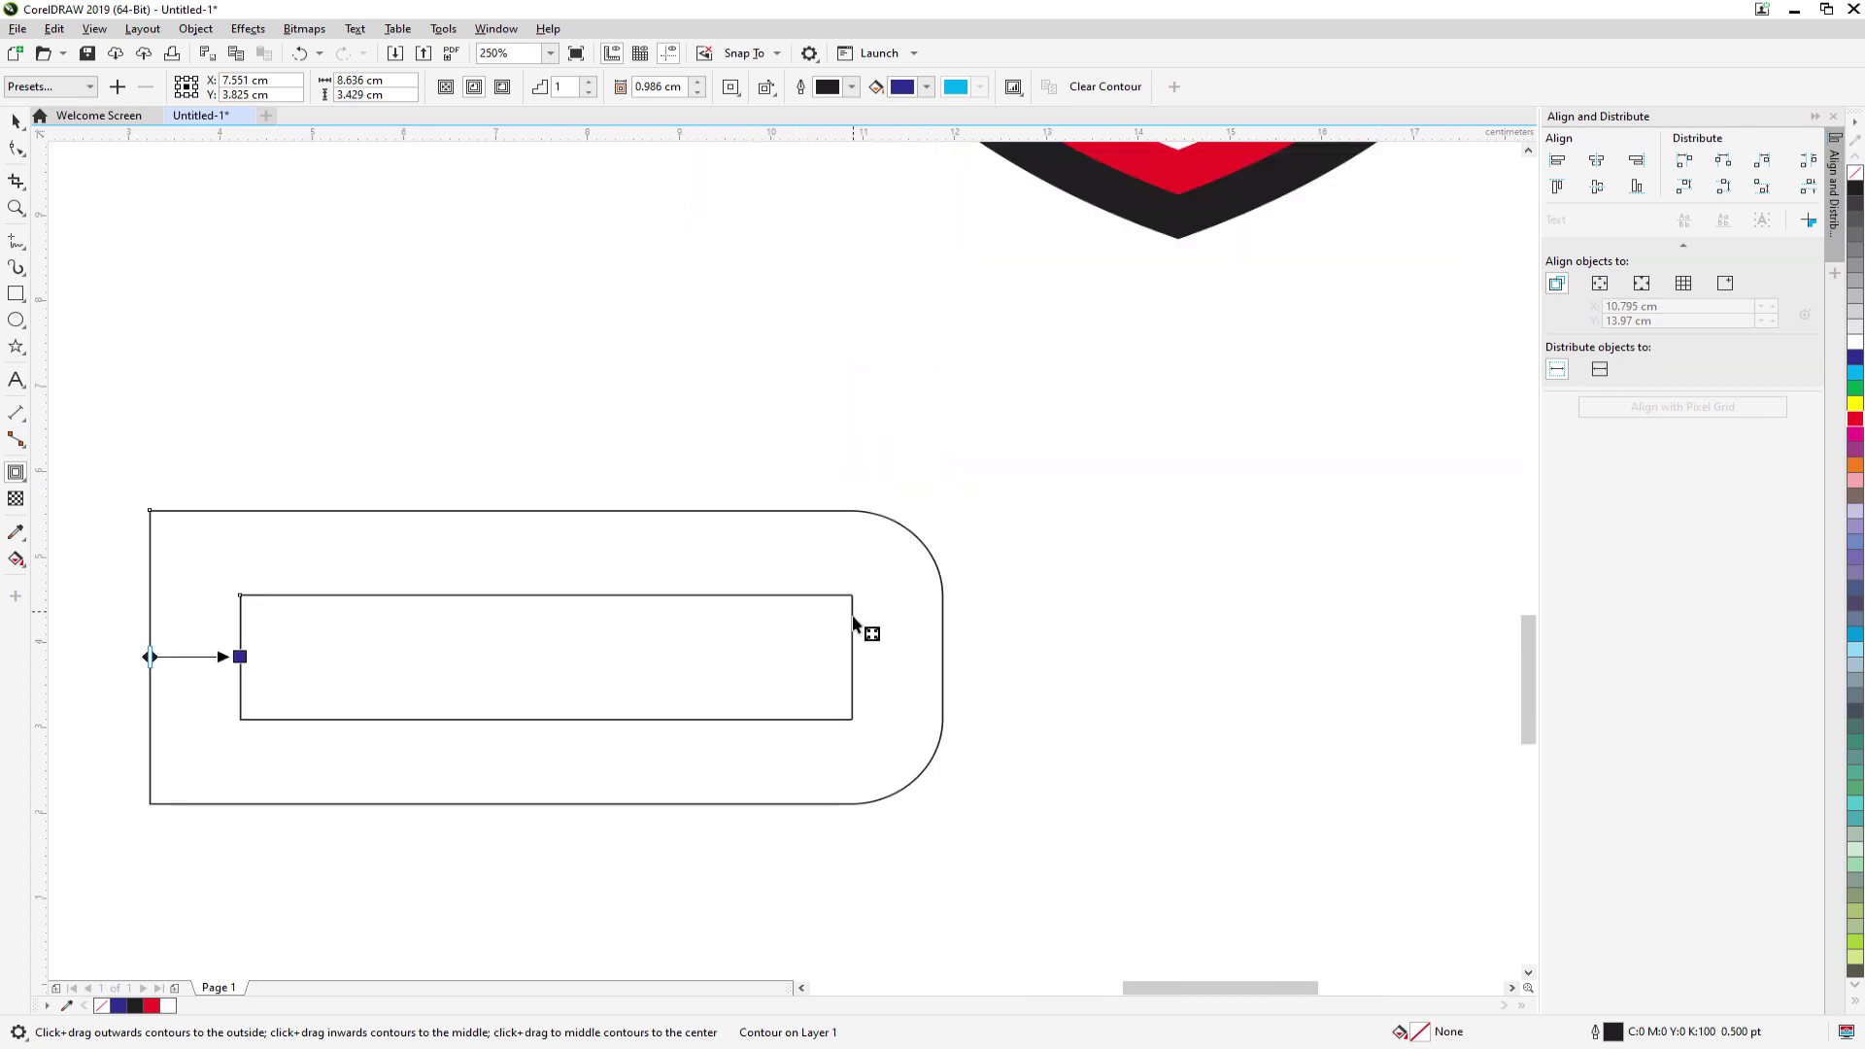
scroll(851, 633, down, 1)
scroll(851, 634, up, 1)
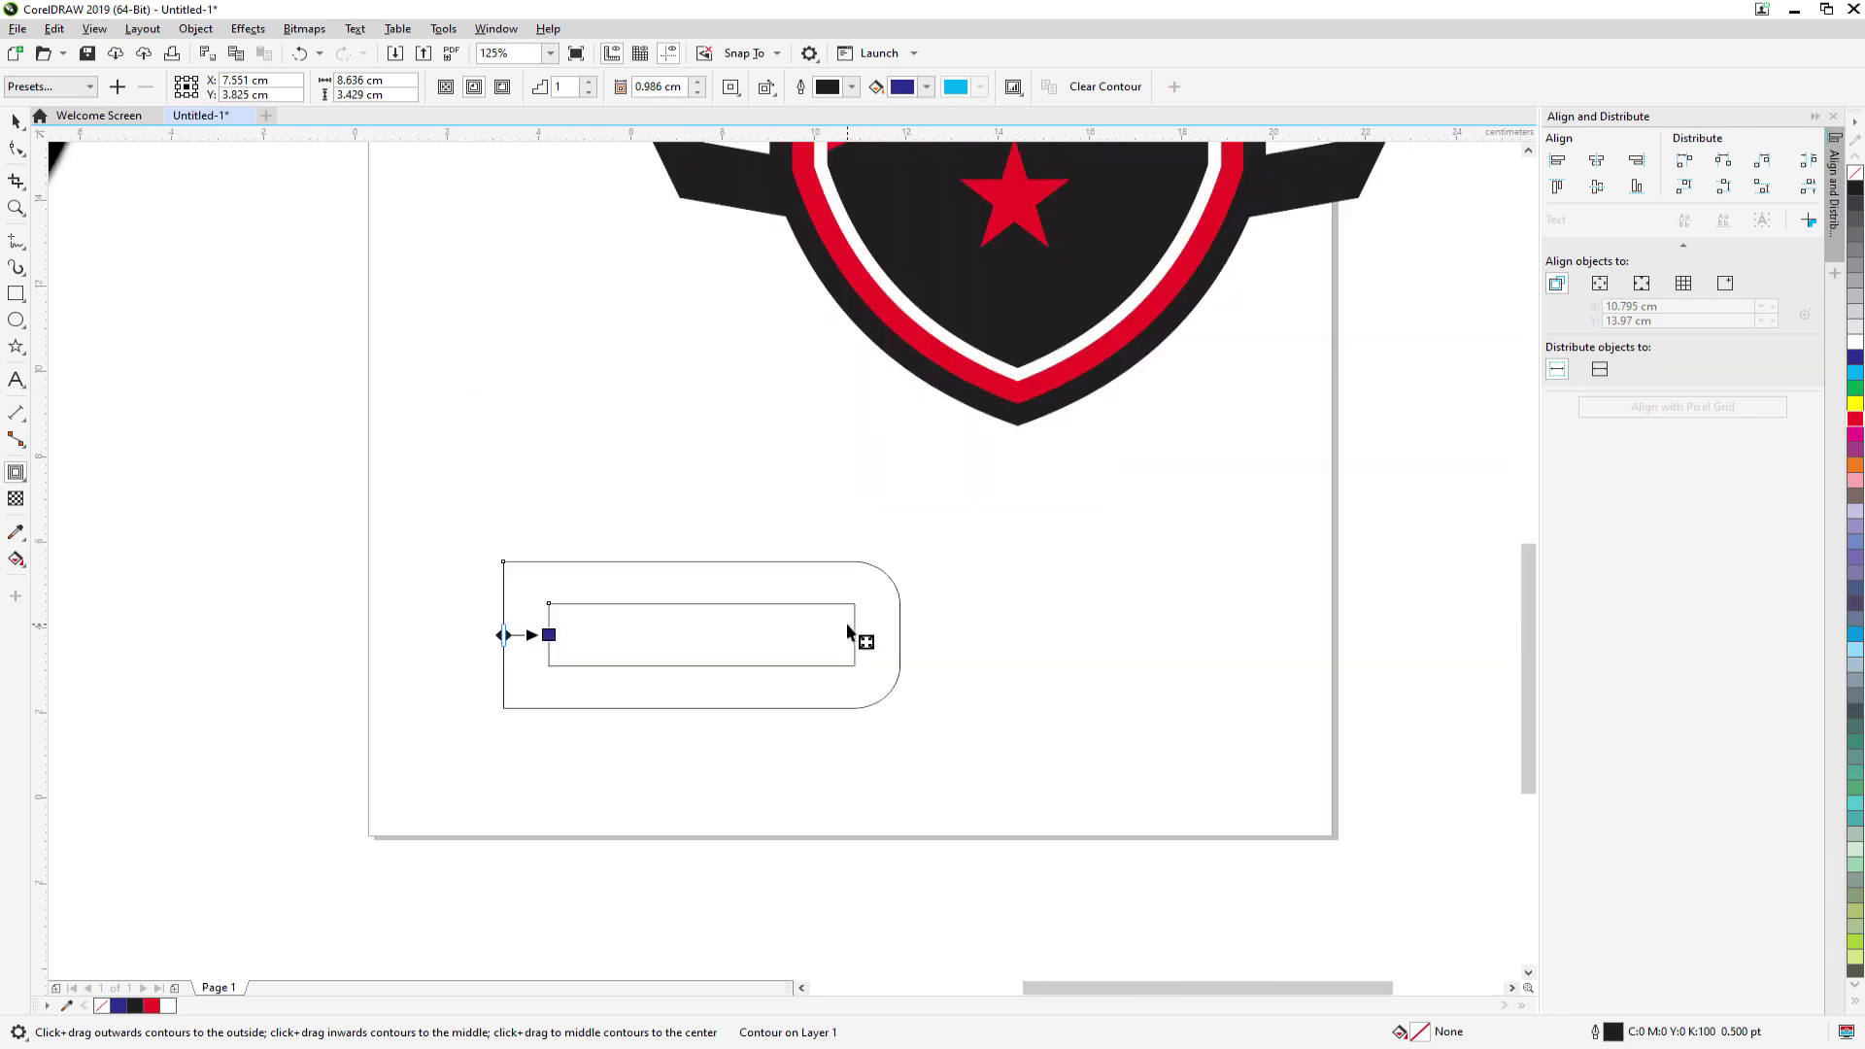
scroll(854, 633, down, 1)
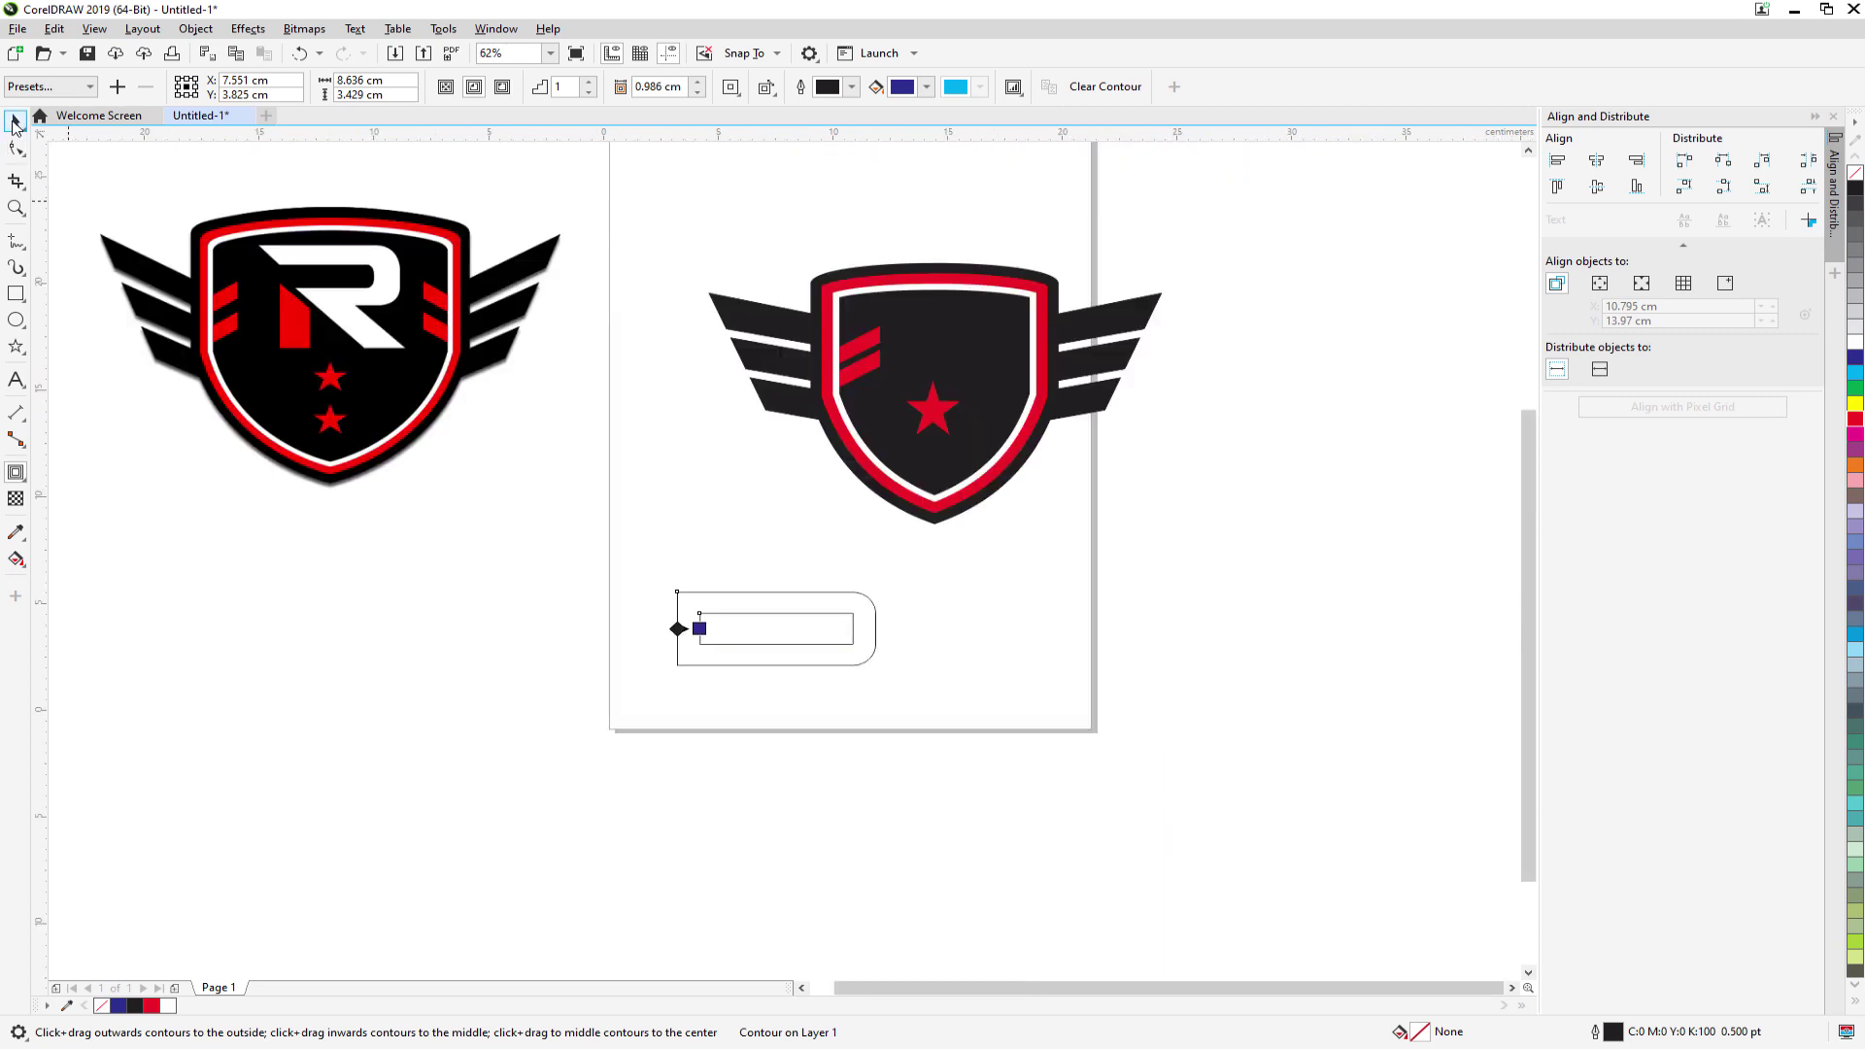
click(16, 120)
click(476, 656)
click(845, 627)
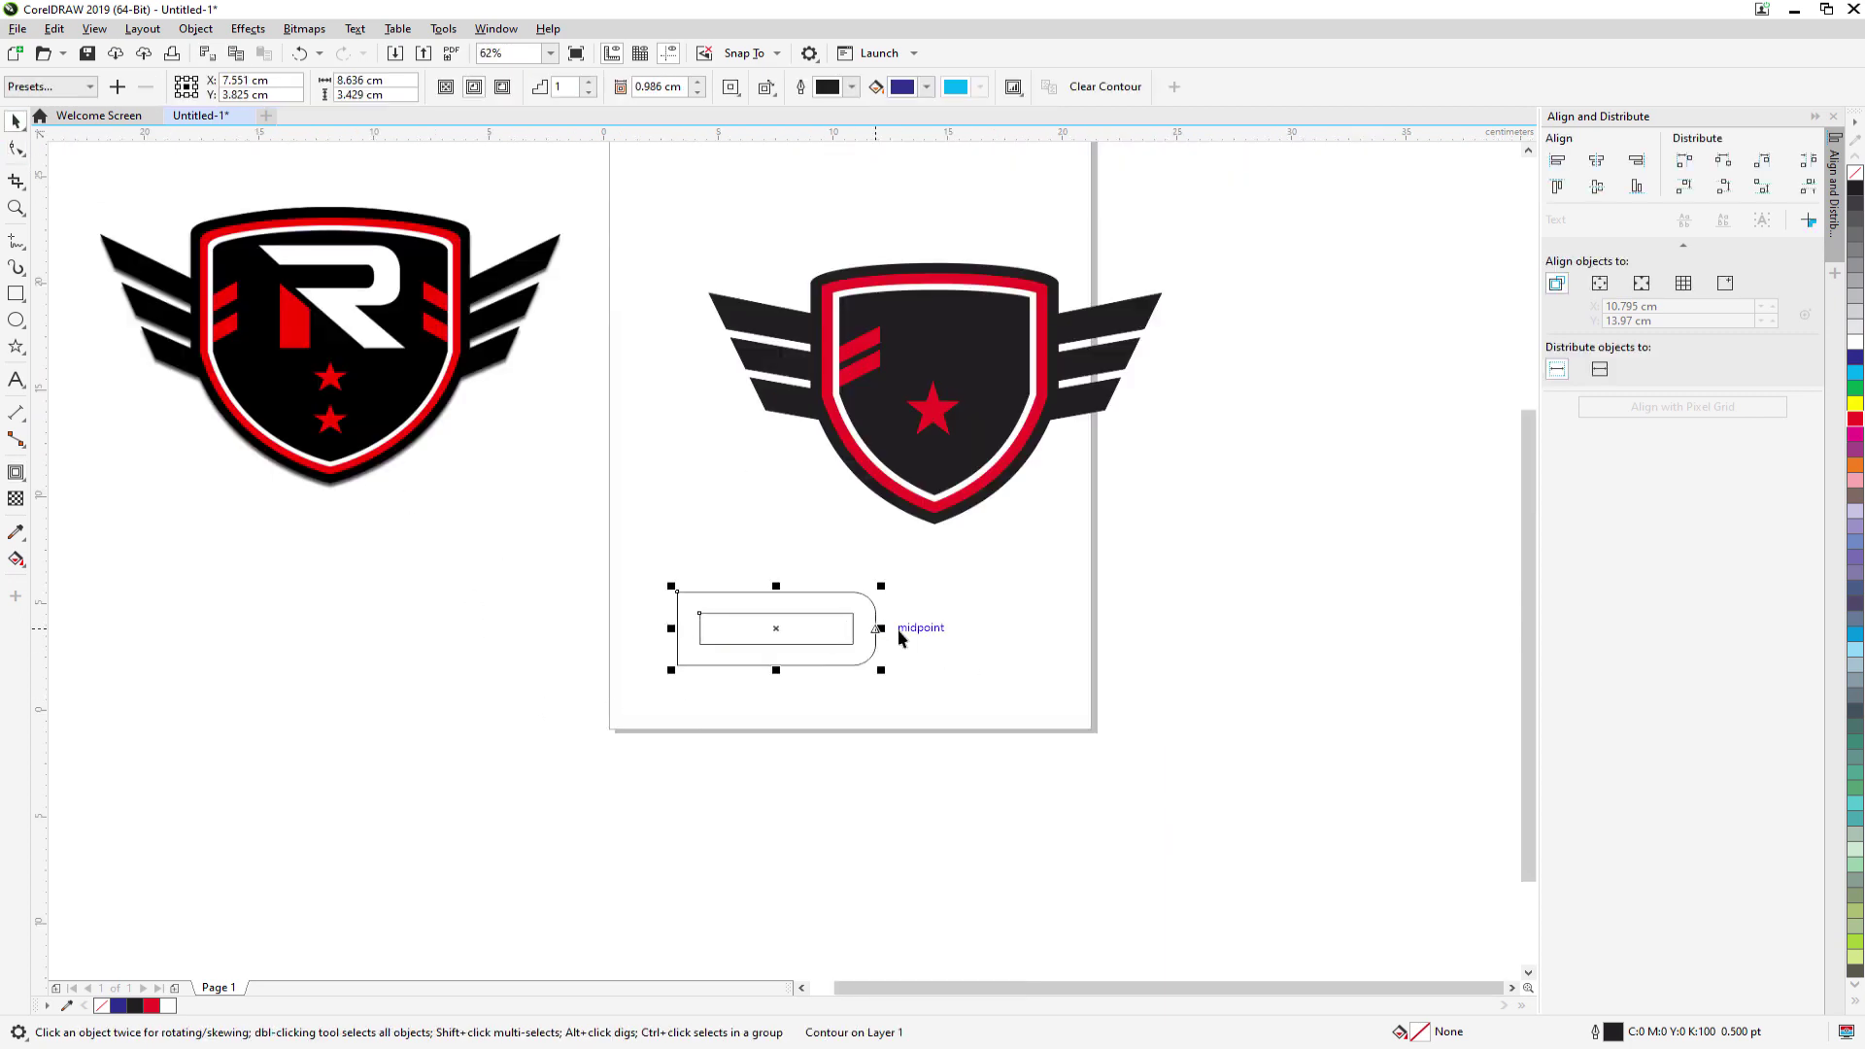
scroll(899, 630, up, 1)
scroll(899, 633, down, 1)
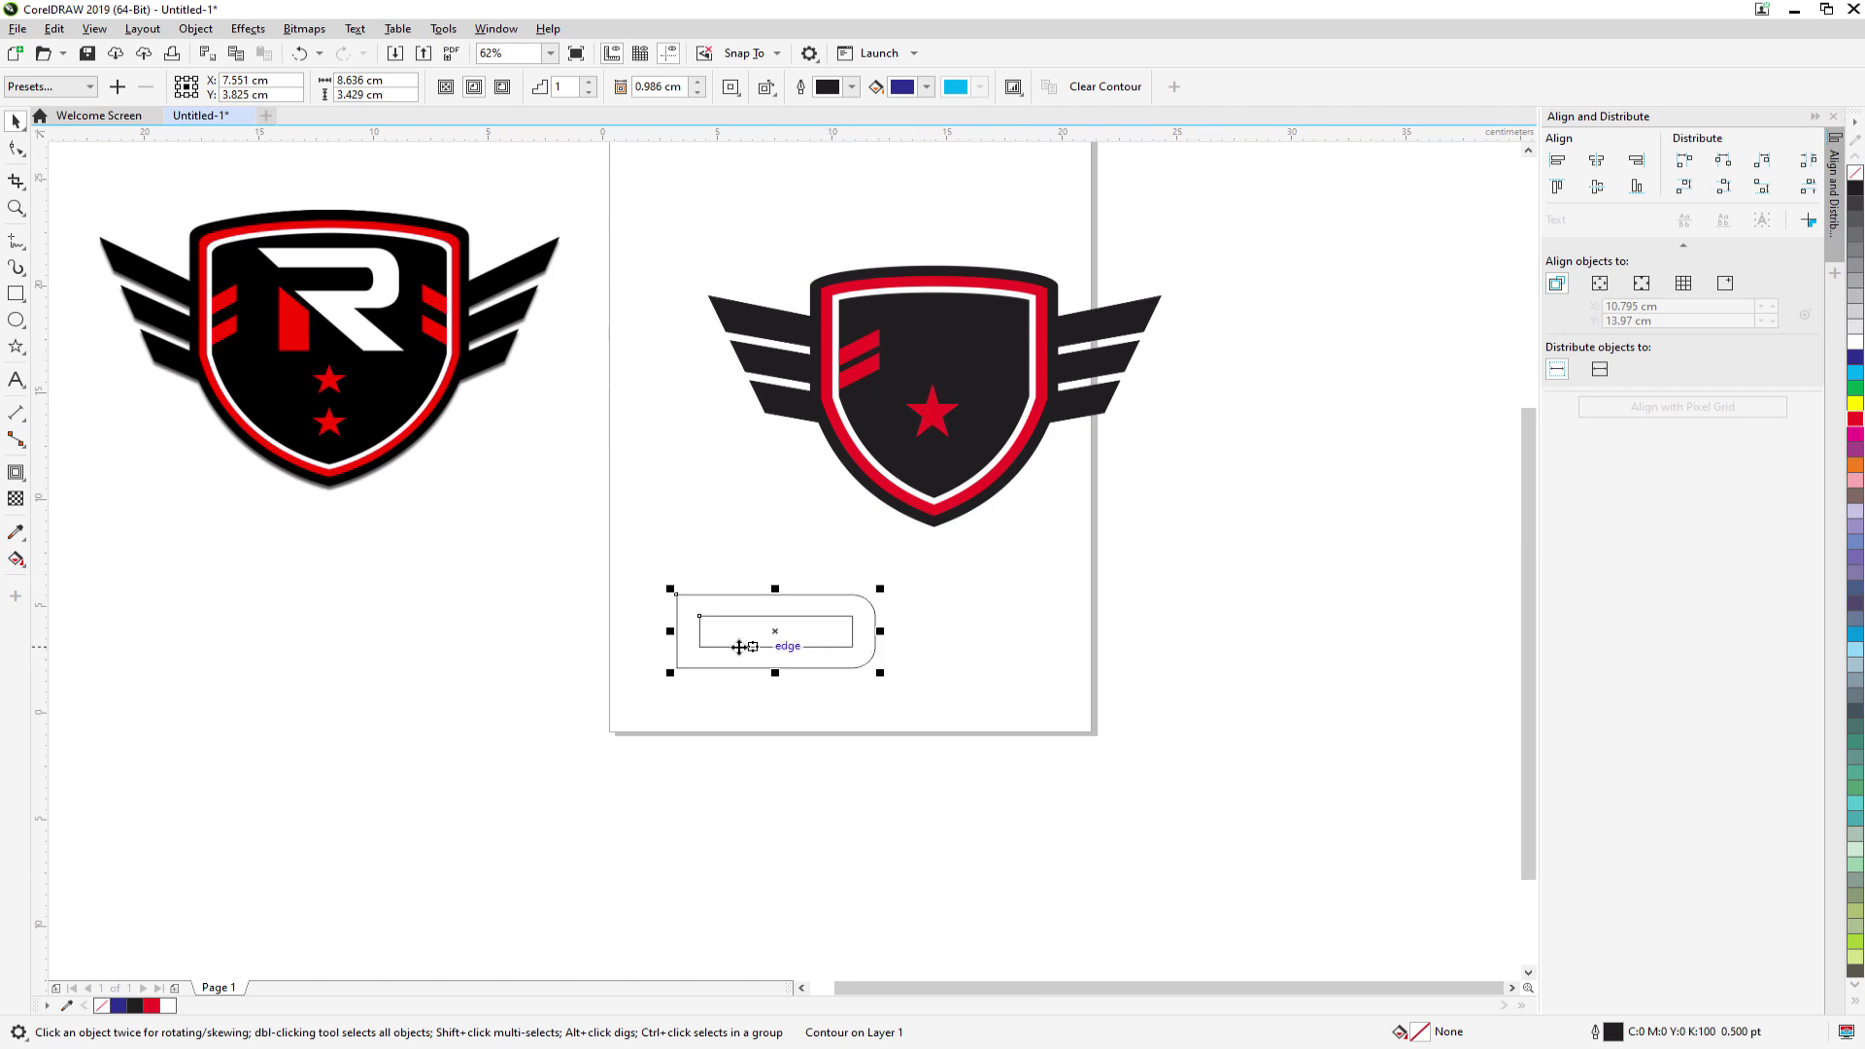
- Undo the contour offset changes and the contour on the rounded rectangle
key(ctrl+z)
key(ctrl+z)
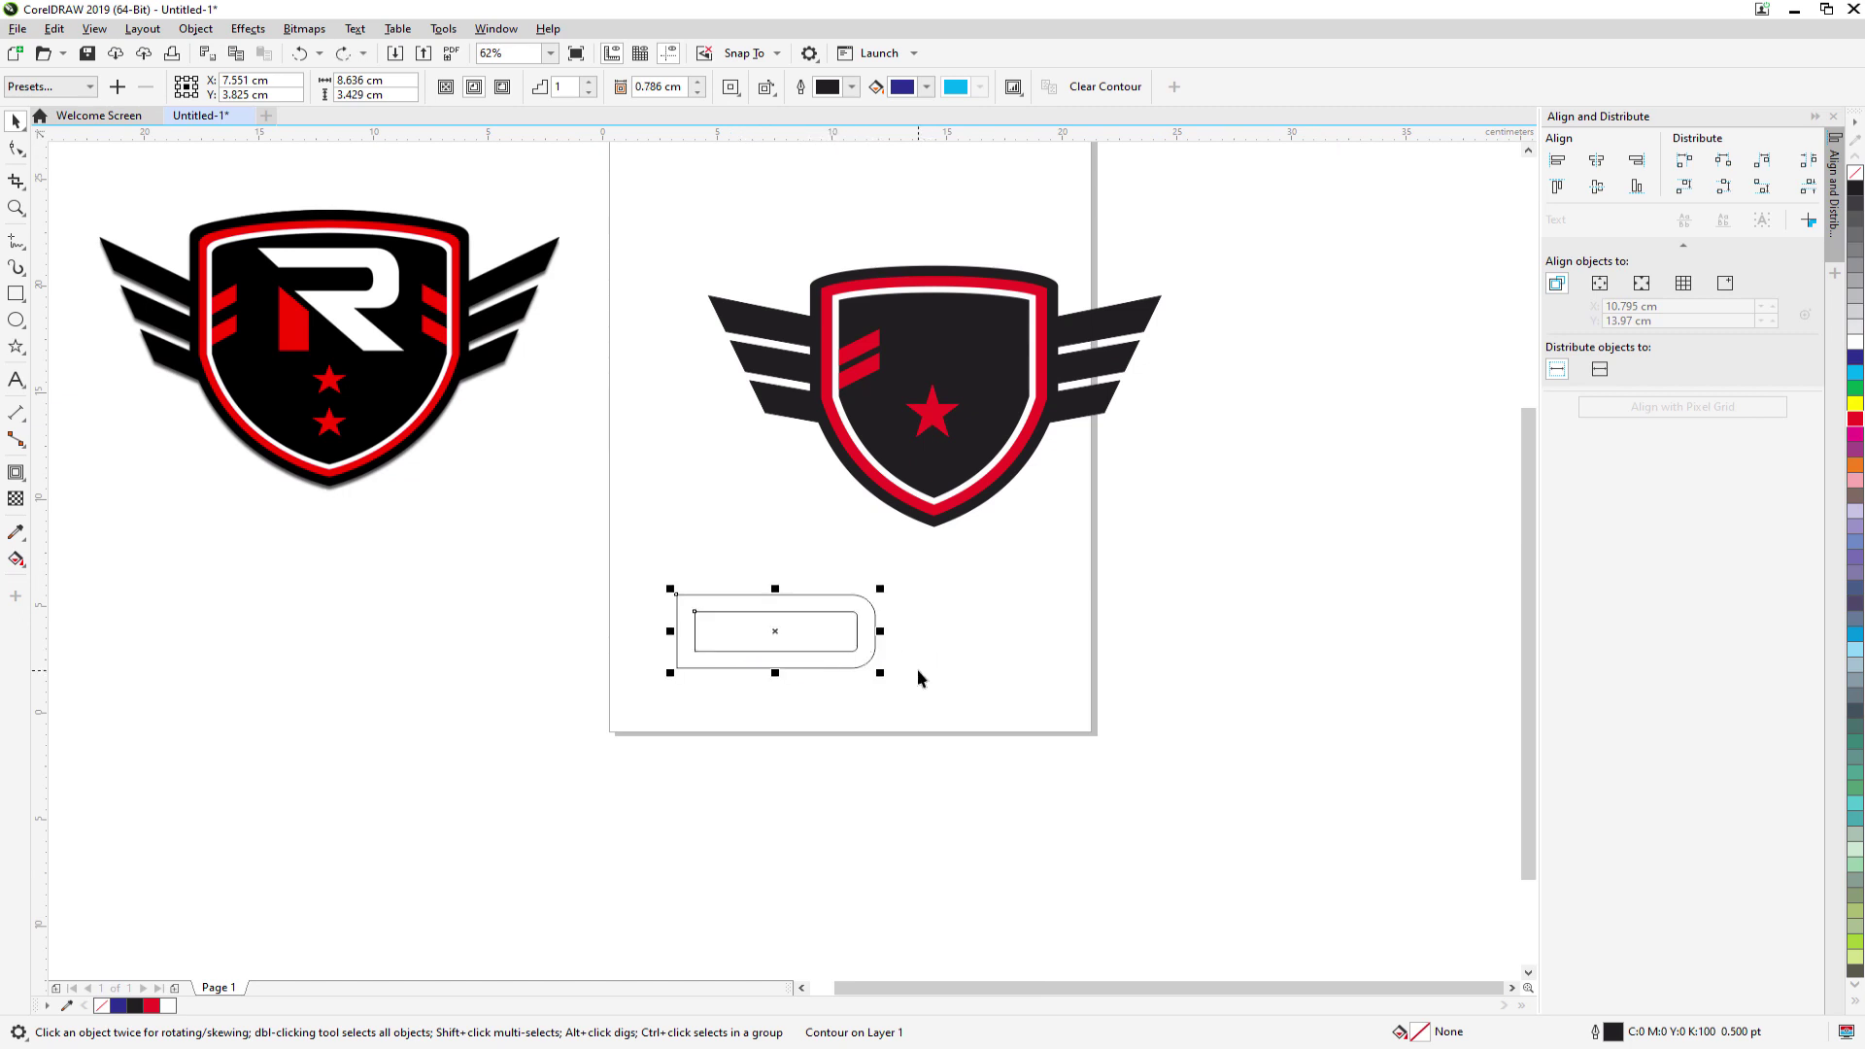
key(ctrl+z)
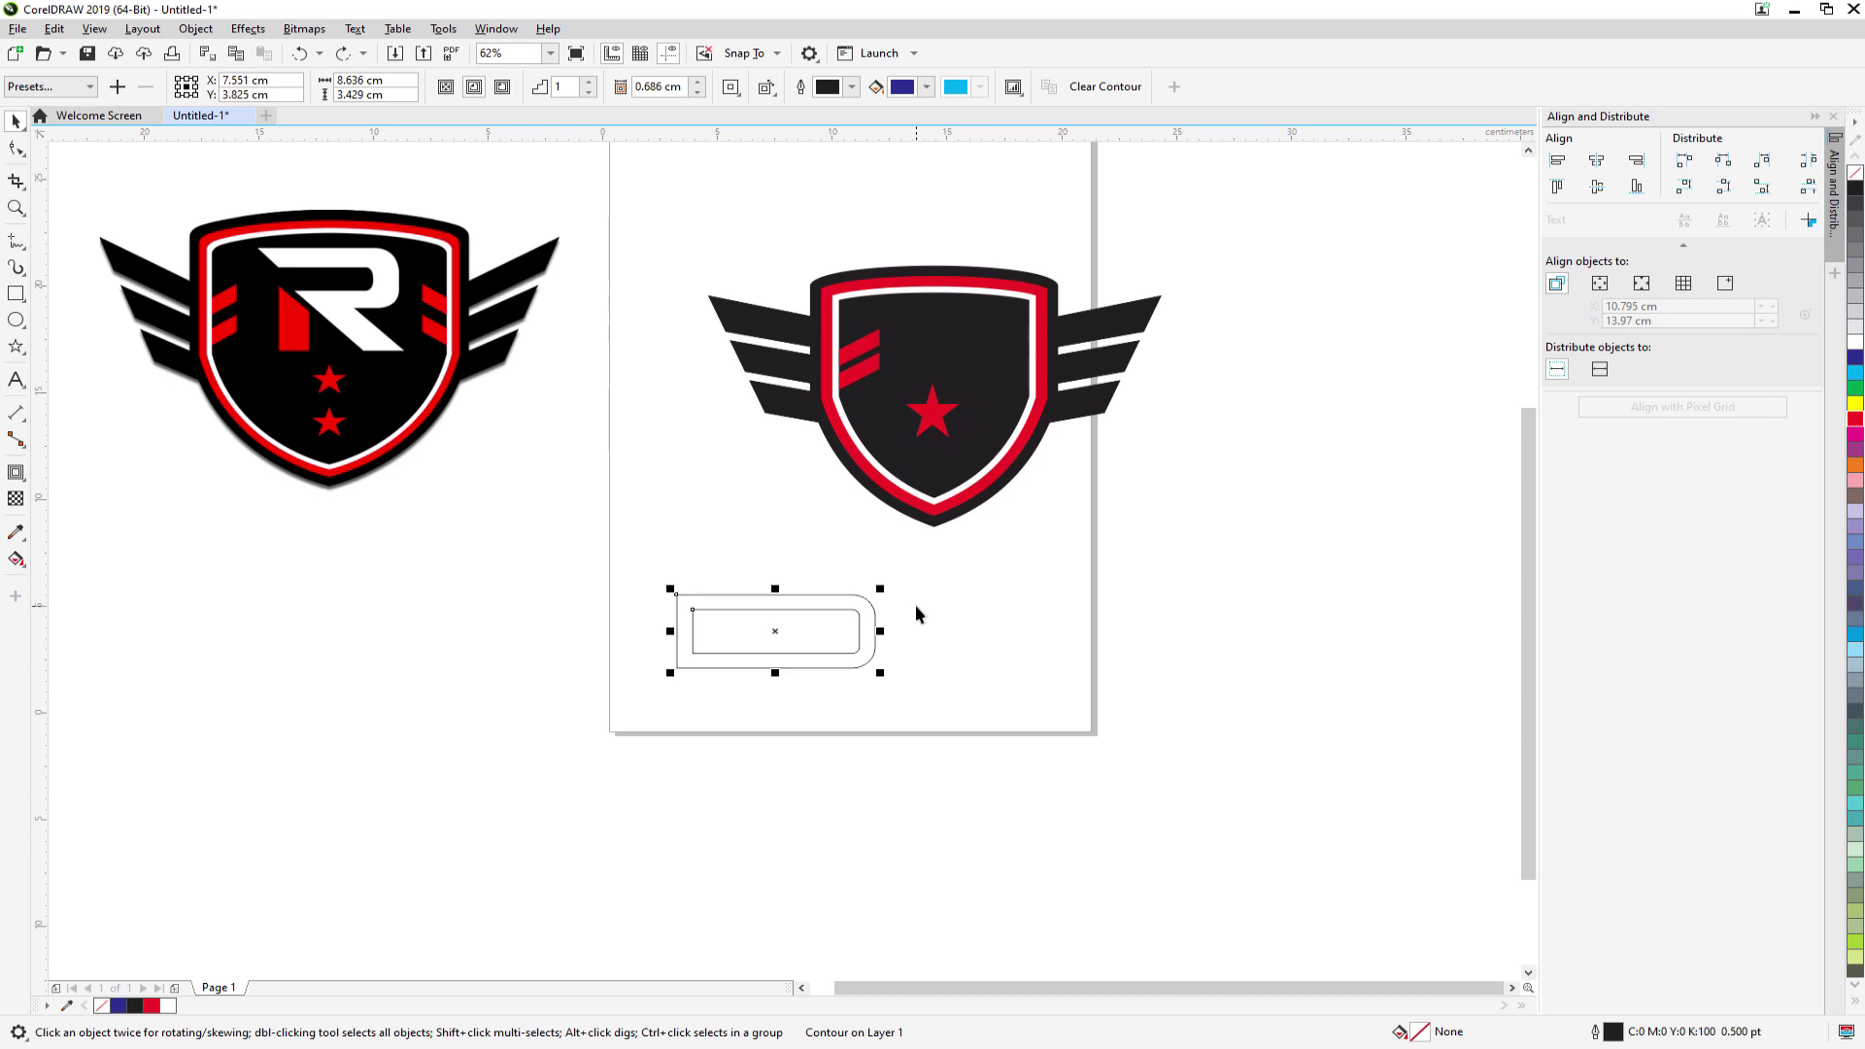
key(ctrl+z)
key(ctrl+z)
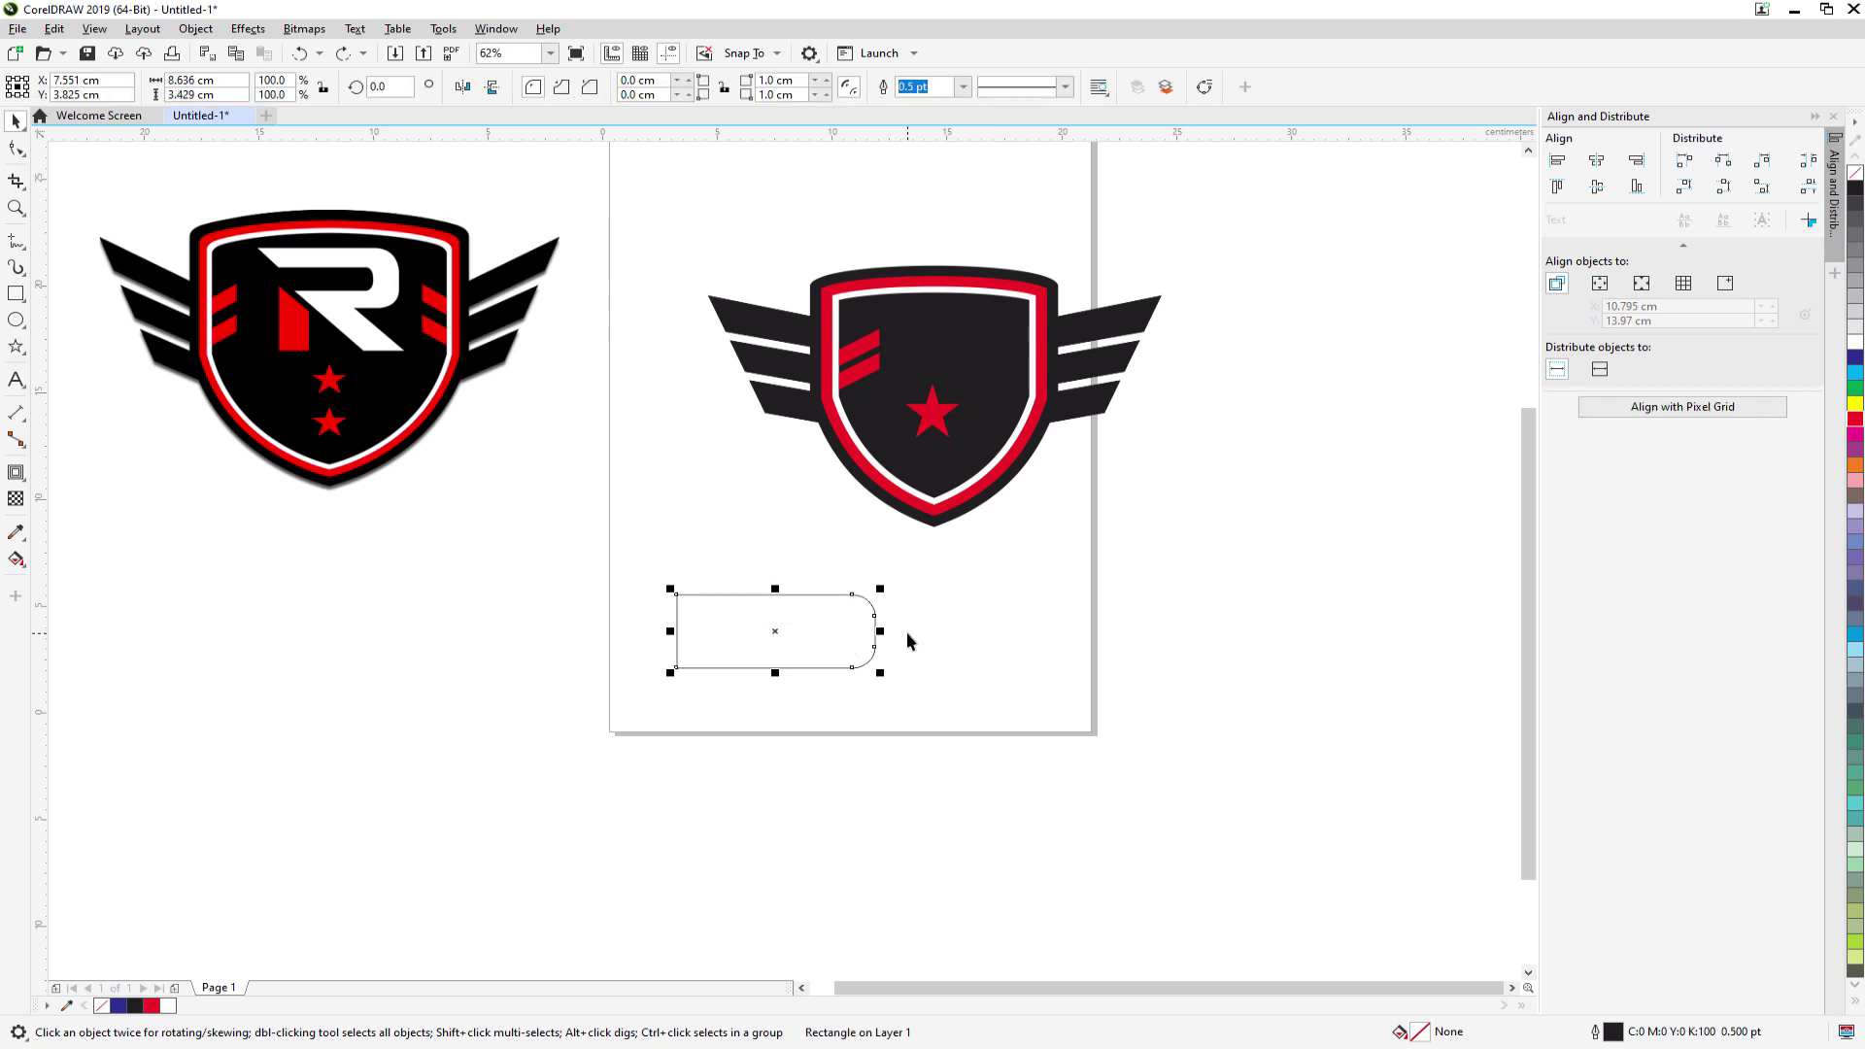
- Enlarge the rounded rectangle proportionally to about 8.7 by 3.5 cm
scroll(906, 631, down, 2)
scroll(904, 642, up, 4)
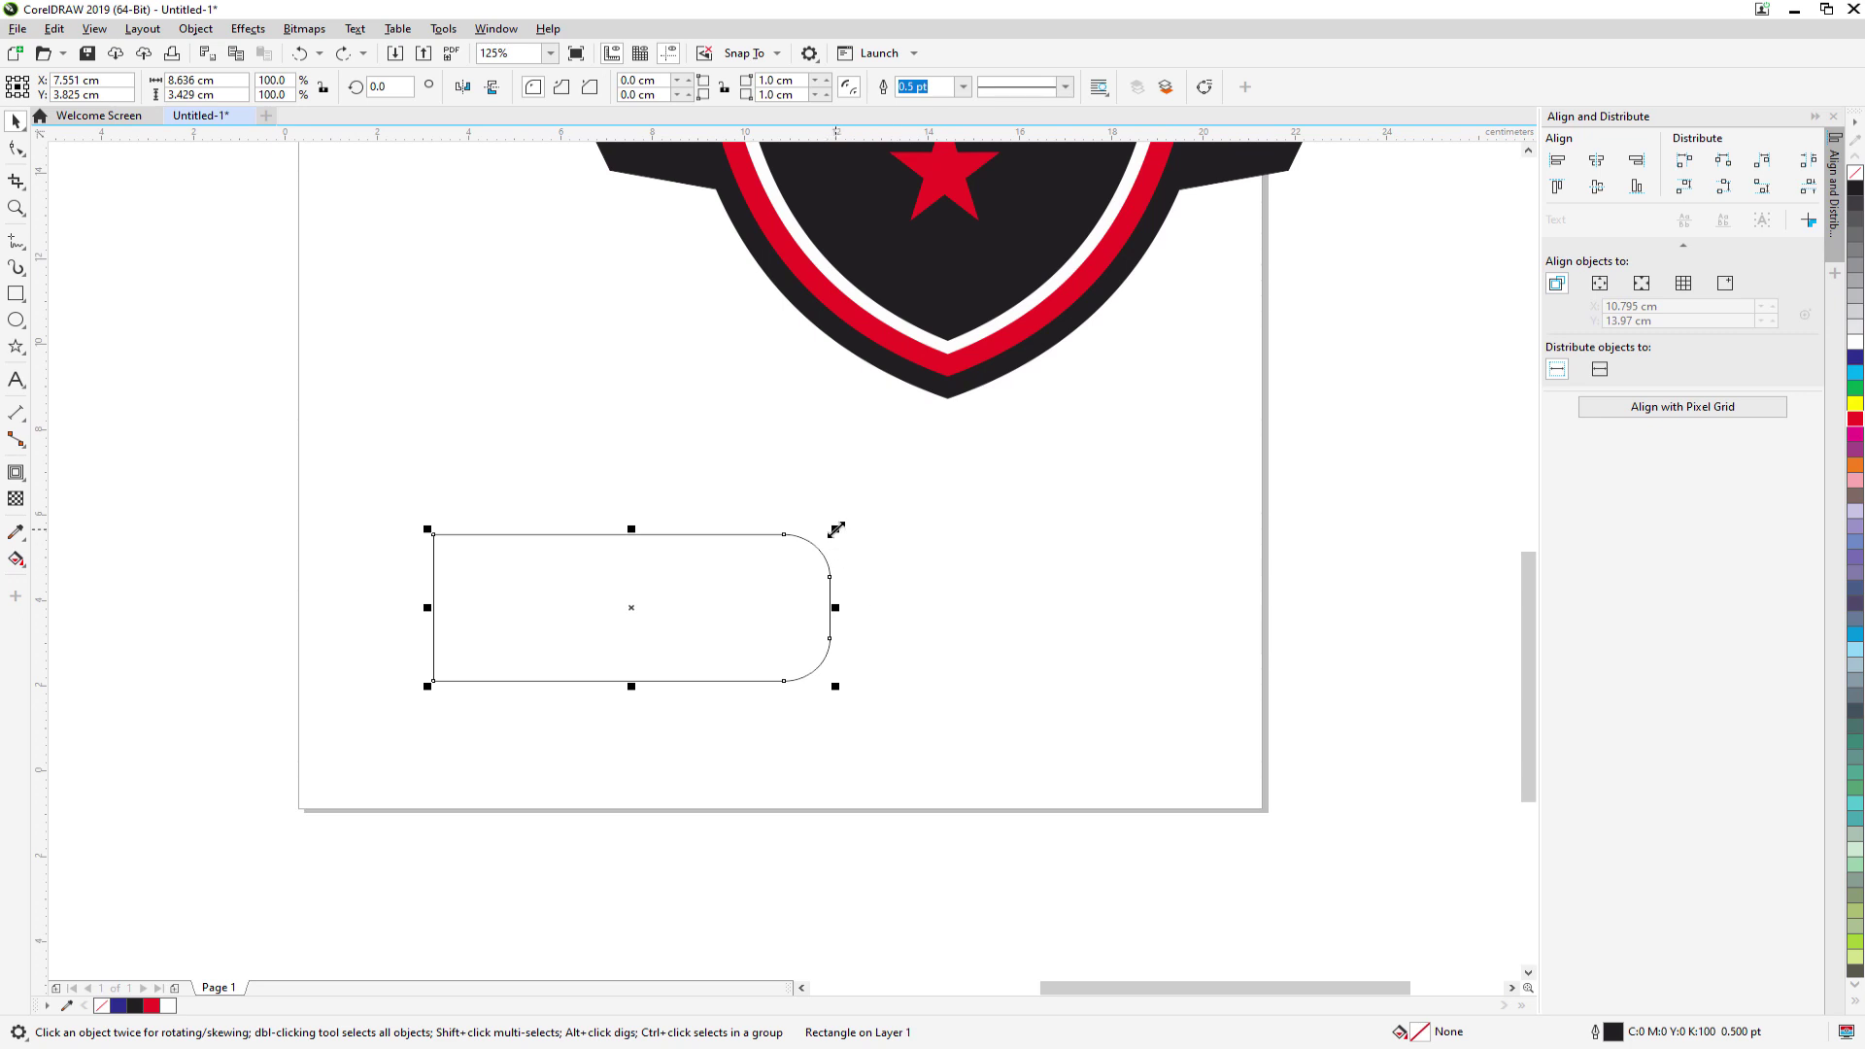
mouse_move(837, 529)
mouse_down()
mouse_move(816, 537)
mouse_move(850, 529)
mouse_up()
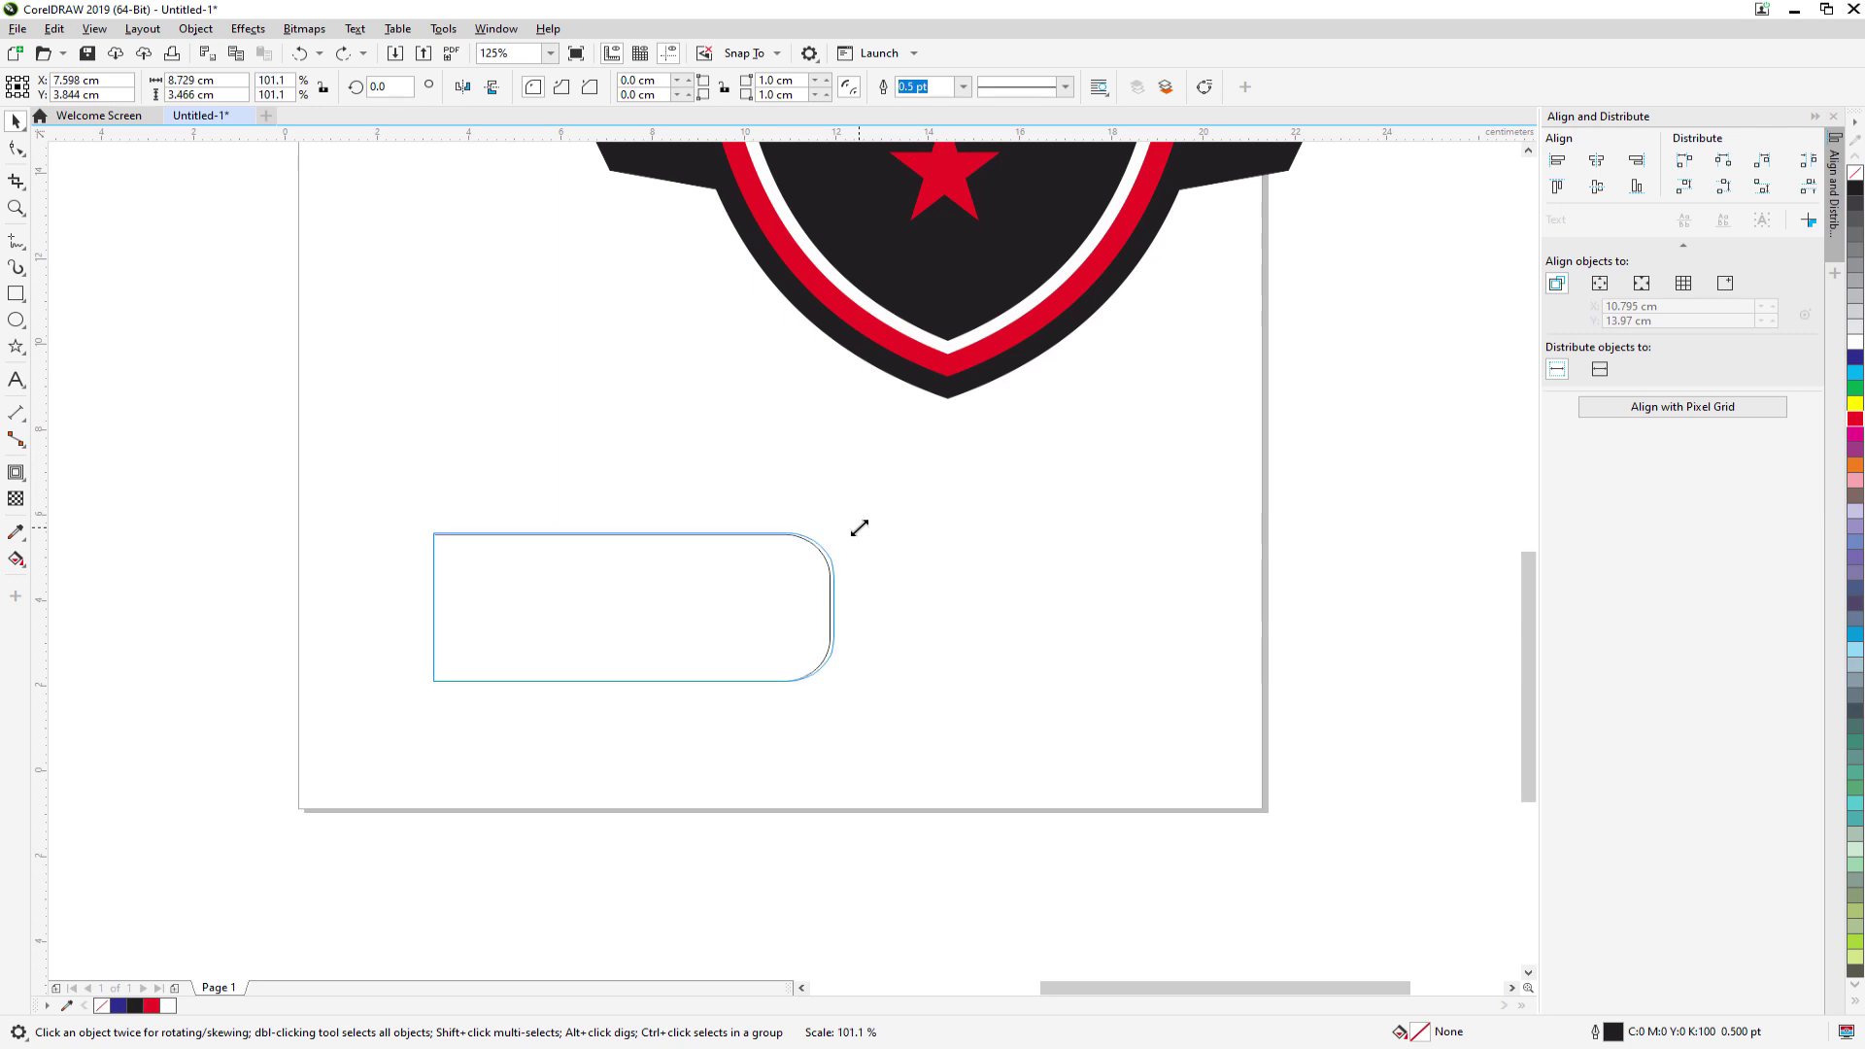
click(728, 610)
click(816, 681)
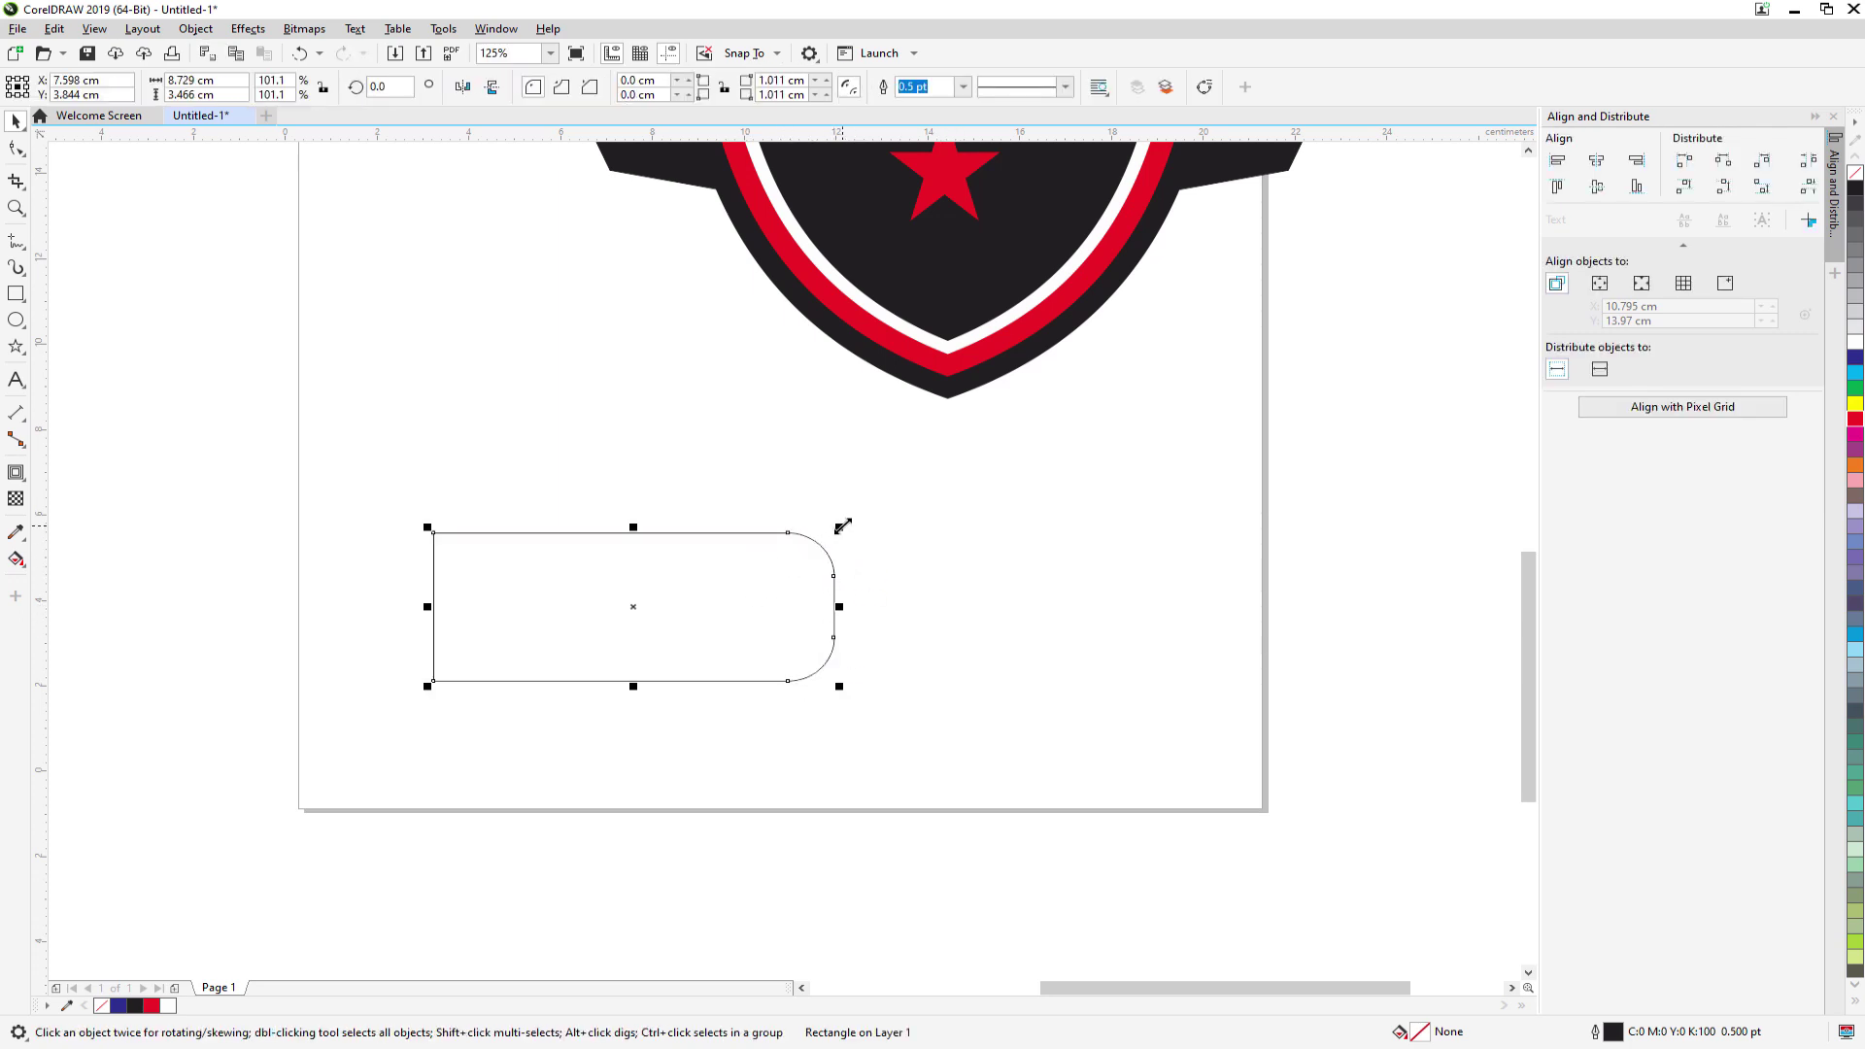
- Create a smaller concentric copy inside the rounded rectangle and resize it from its centre to about 6.5 by 1.5 cm
drag(843, 526, 841, 538)
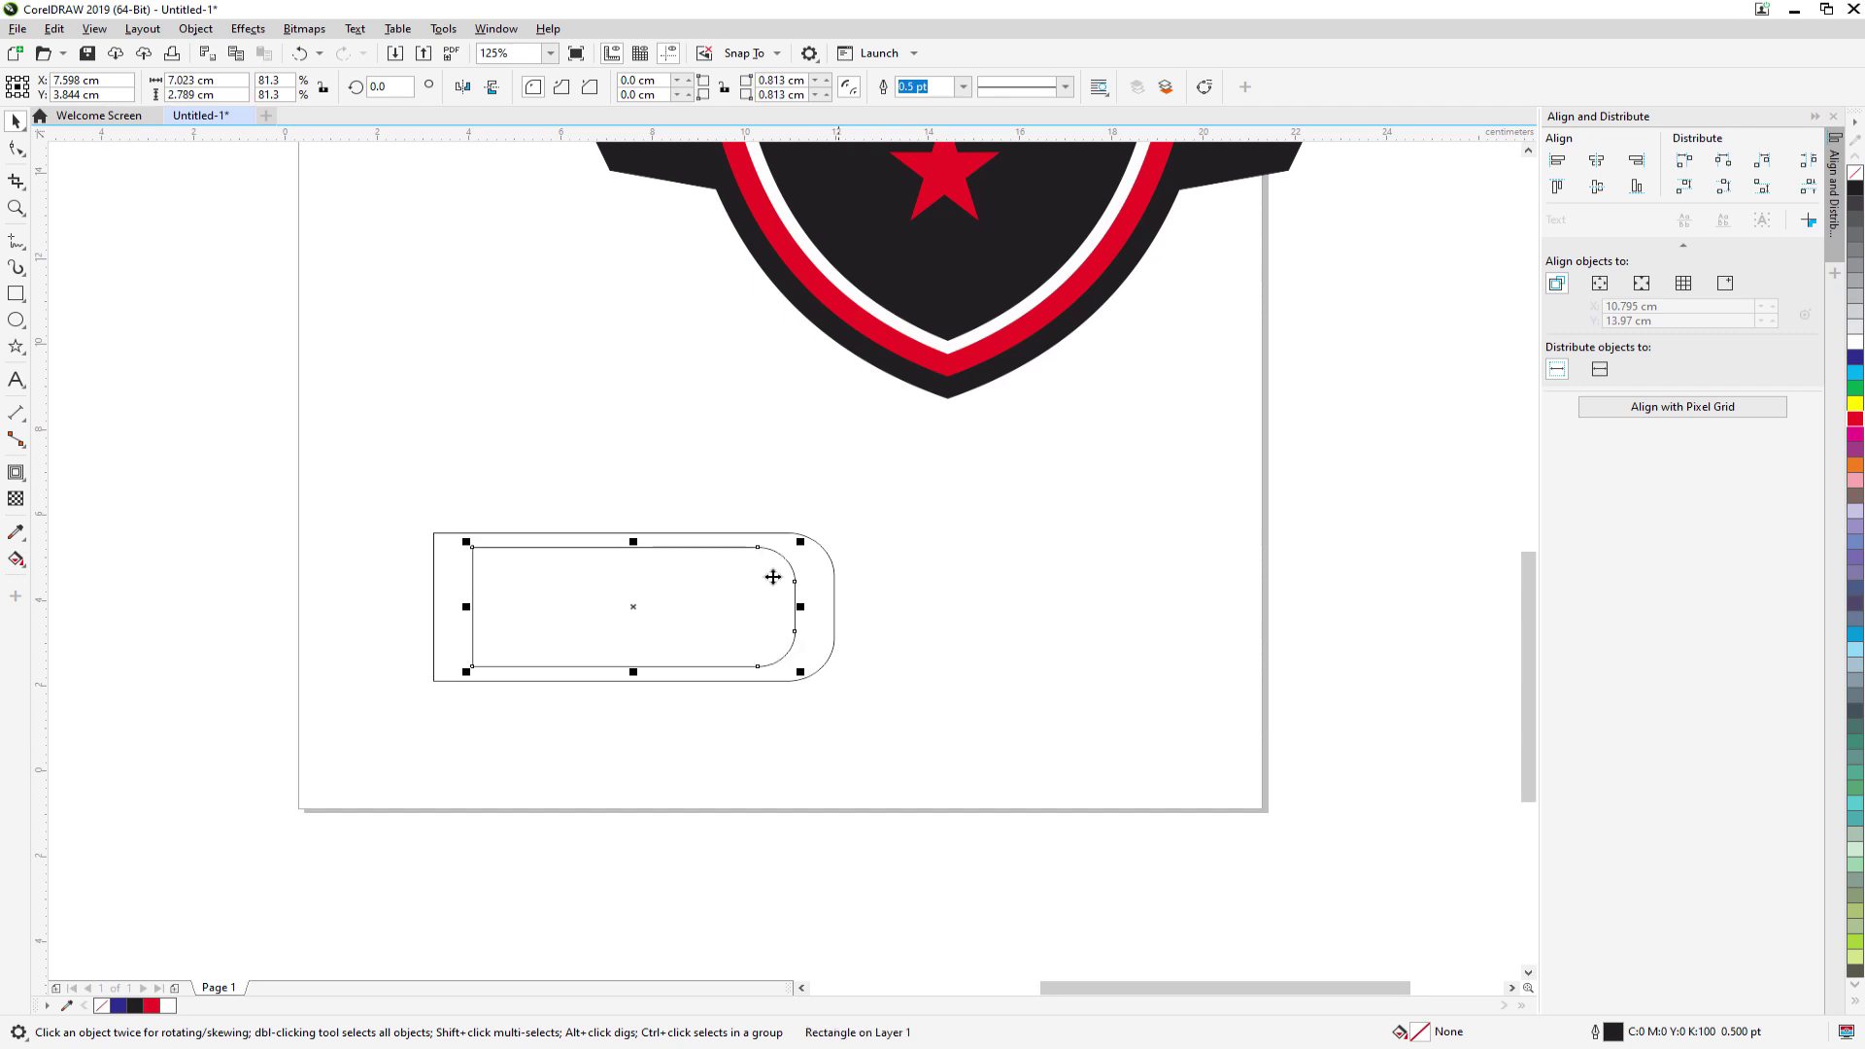
click(637, 721)
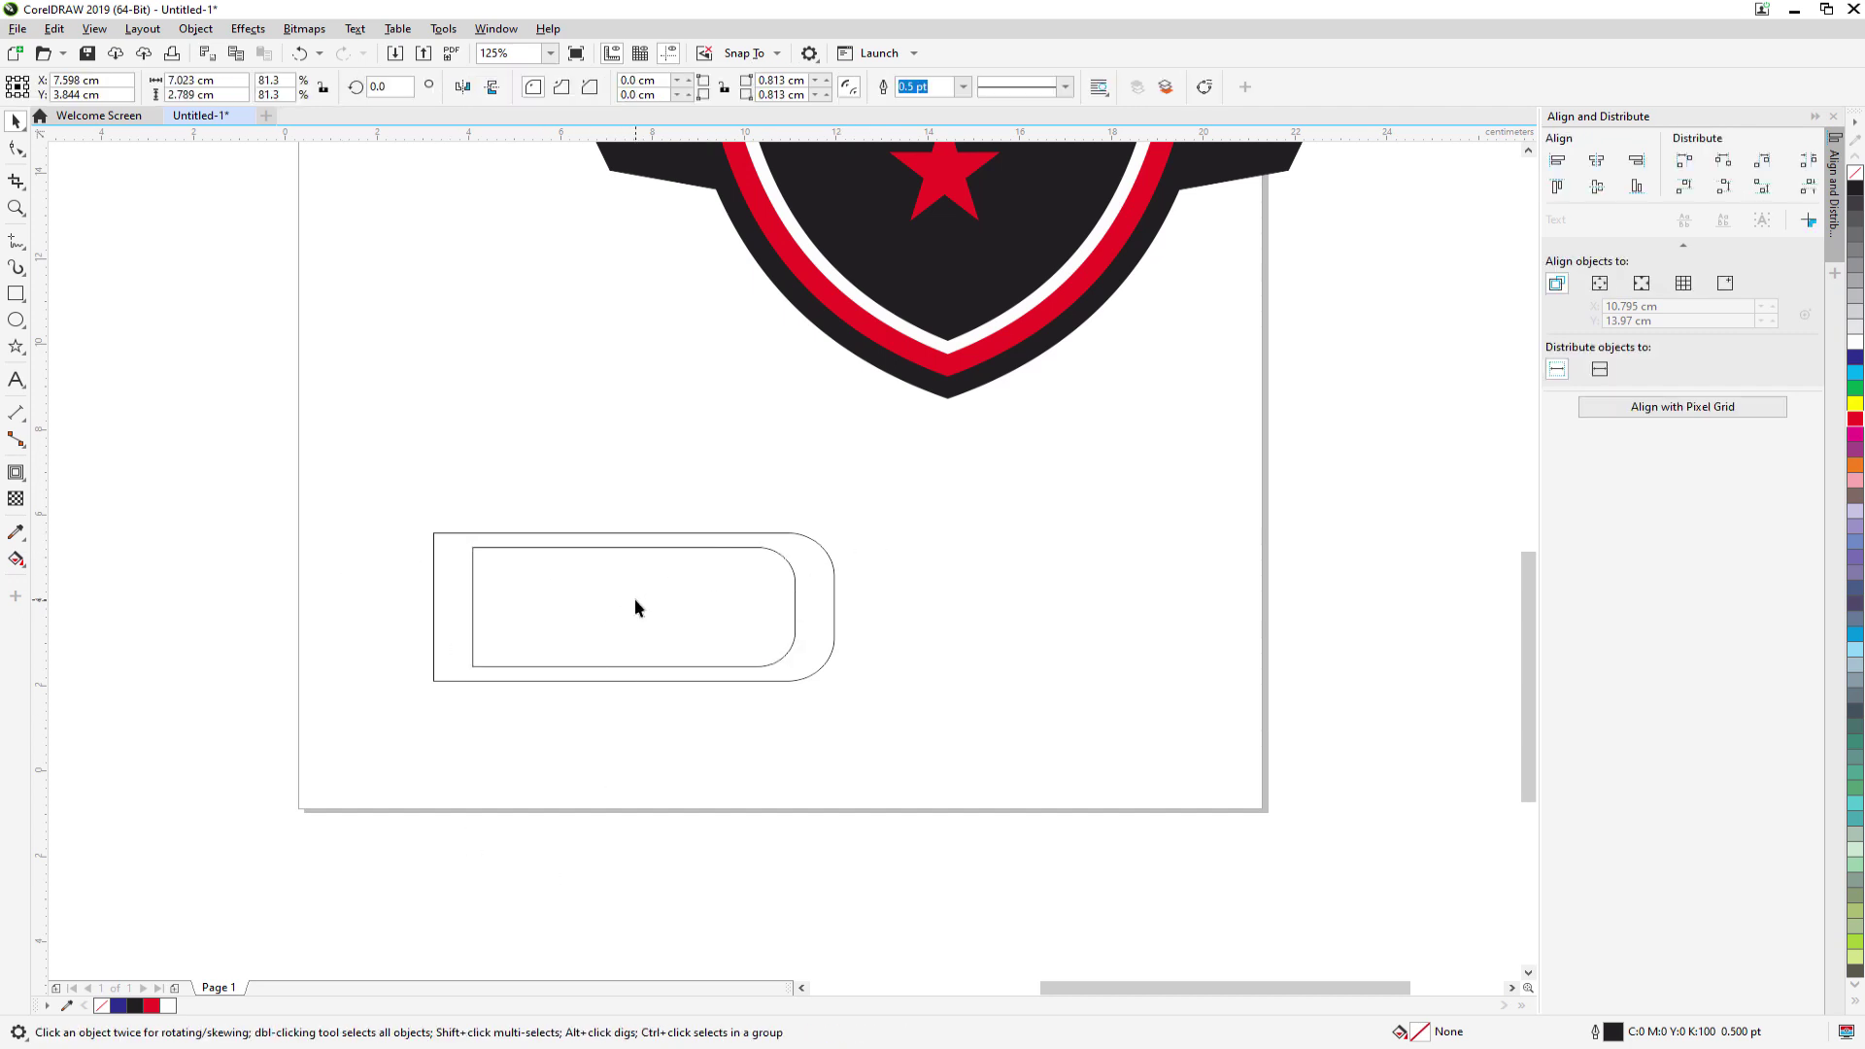
click(631, 534)
drag(633, 534, 636, 571)
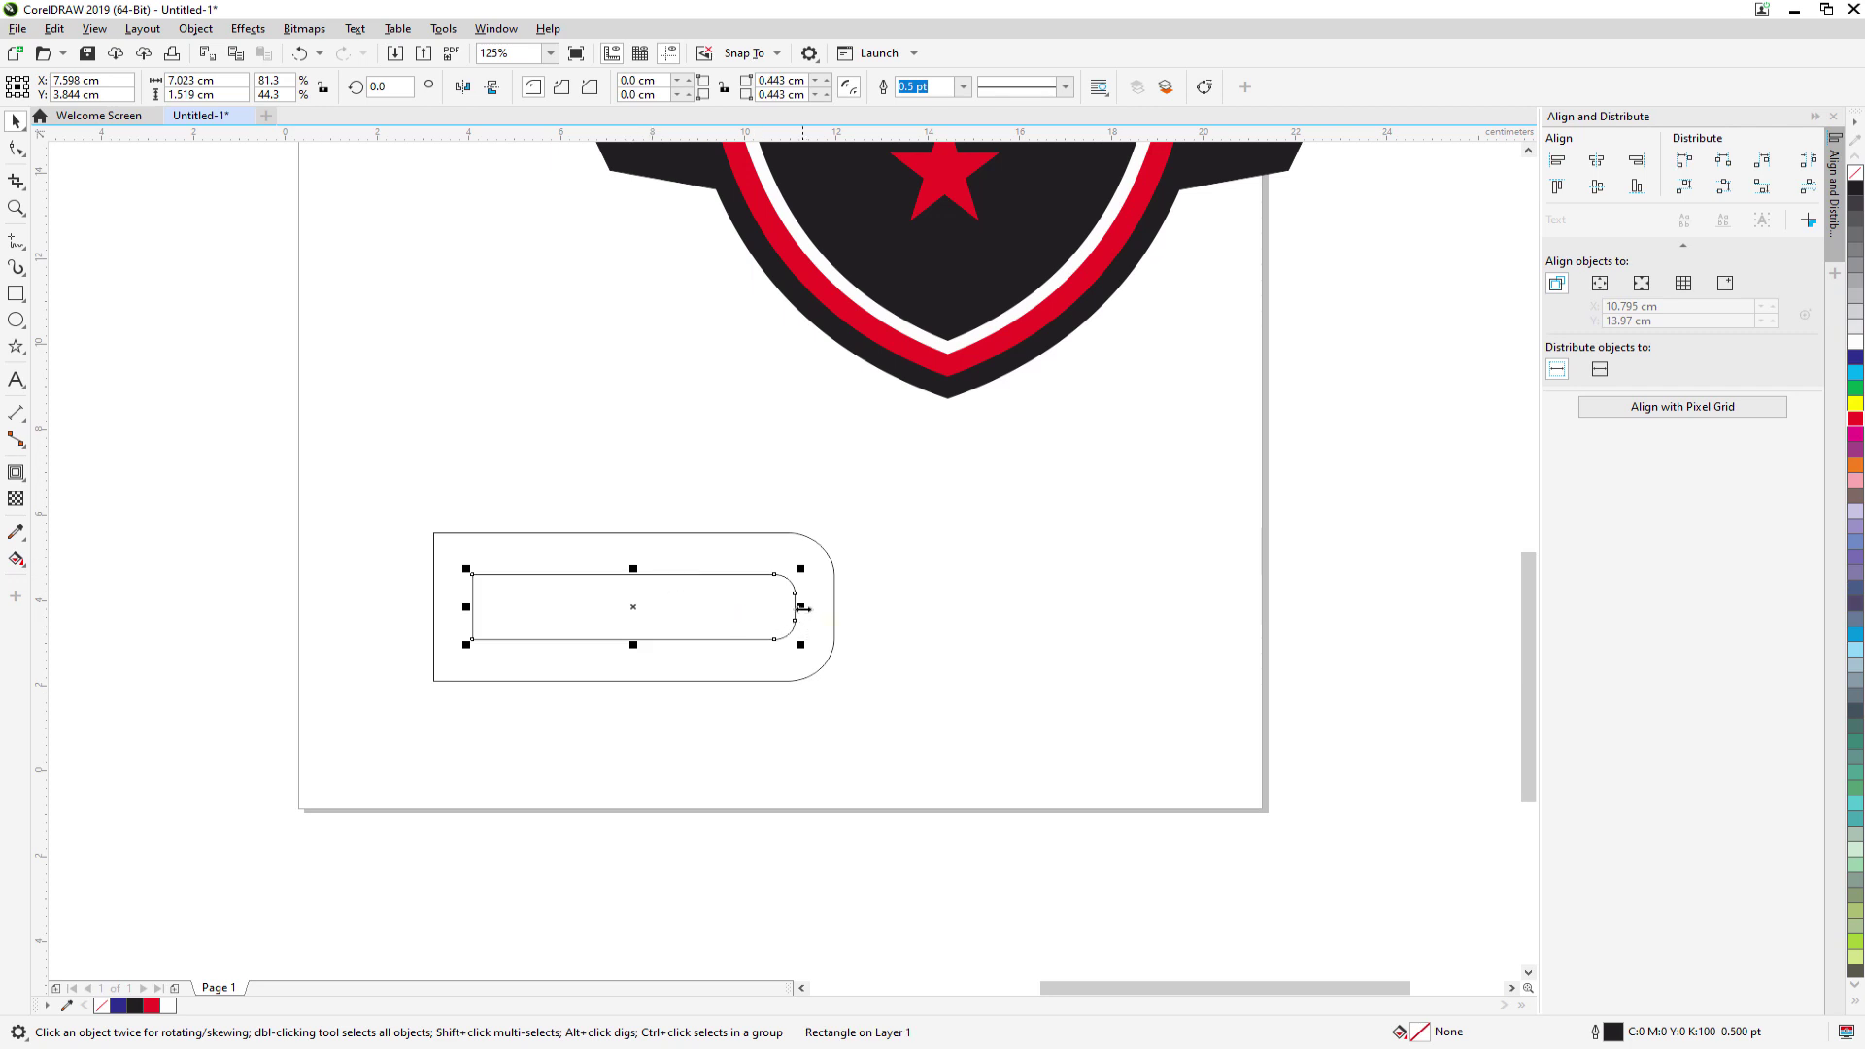
drag(804, 607, 792, 607)
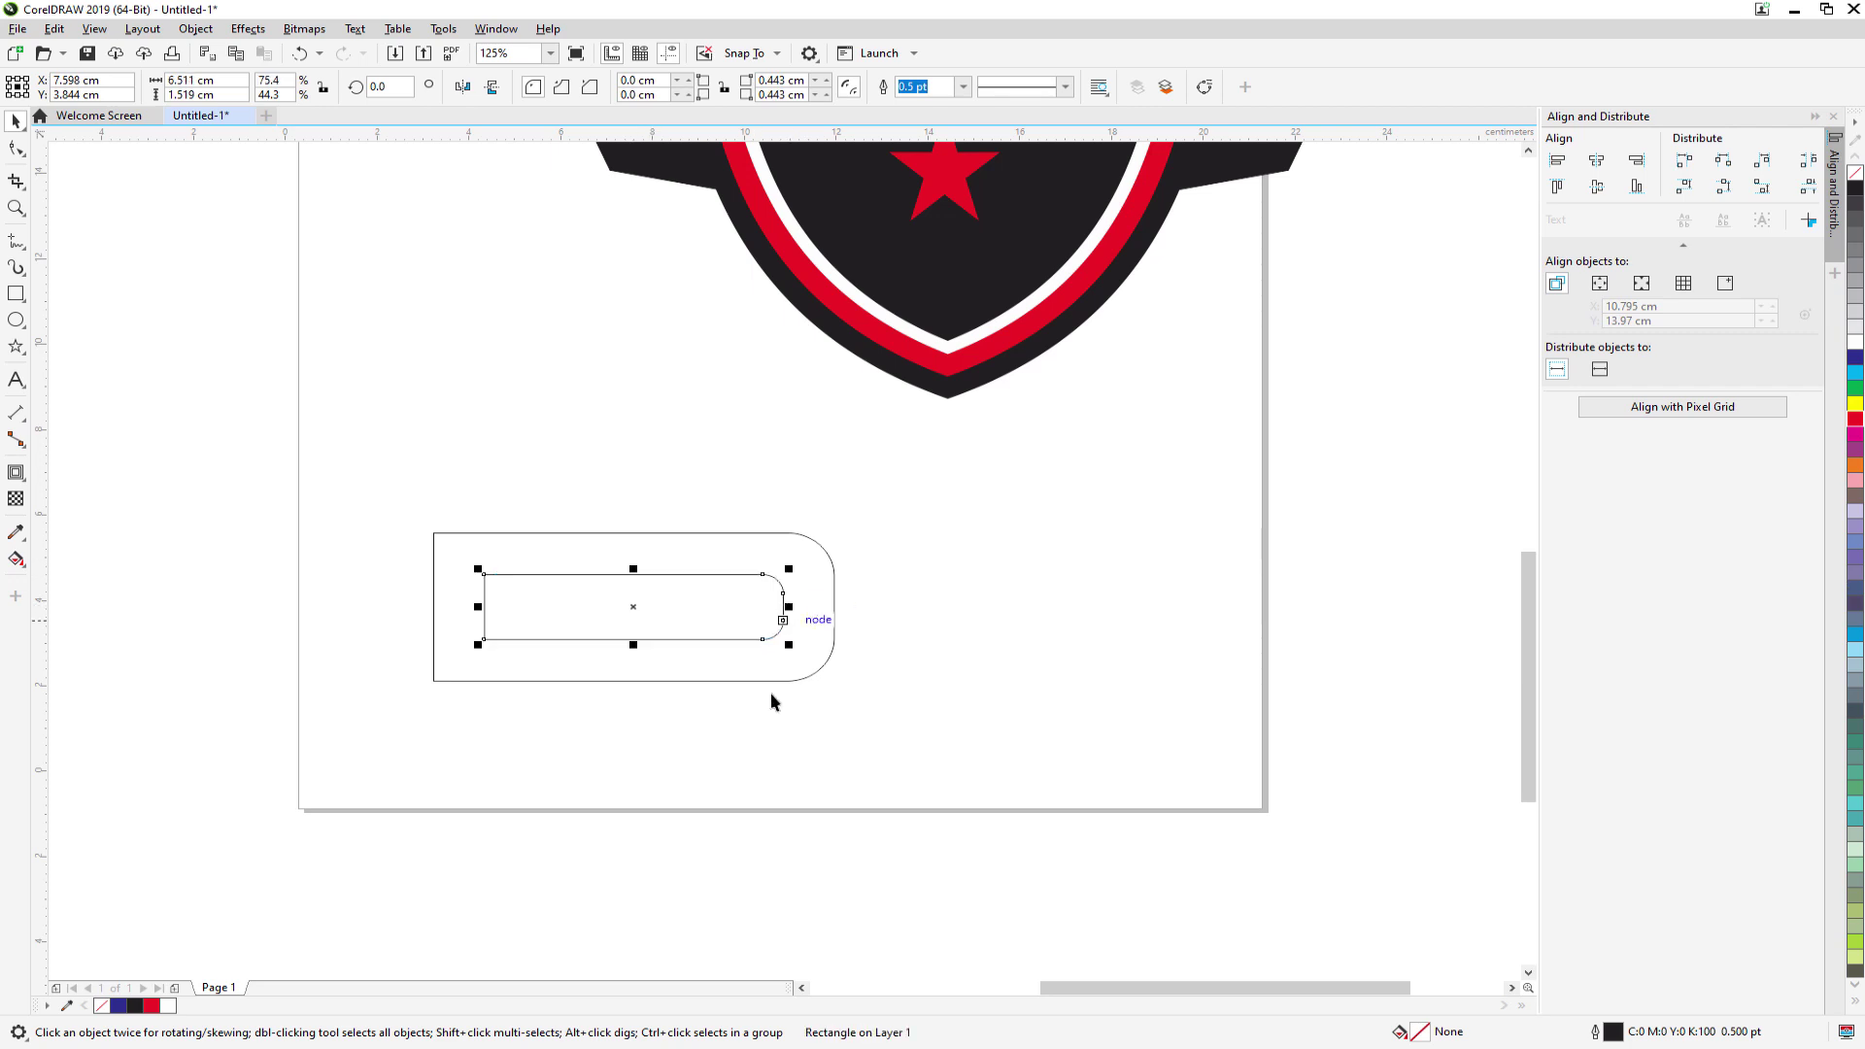
- Reduce the inner rounded rectangle's height slightly more, keeping it centred in the outer one
click(742, 744)
scroll(744, 743, down, 2)
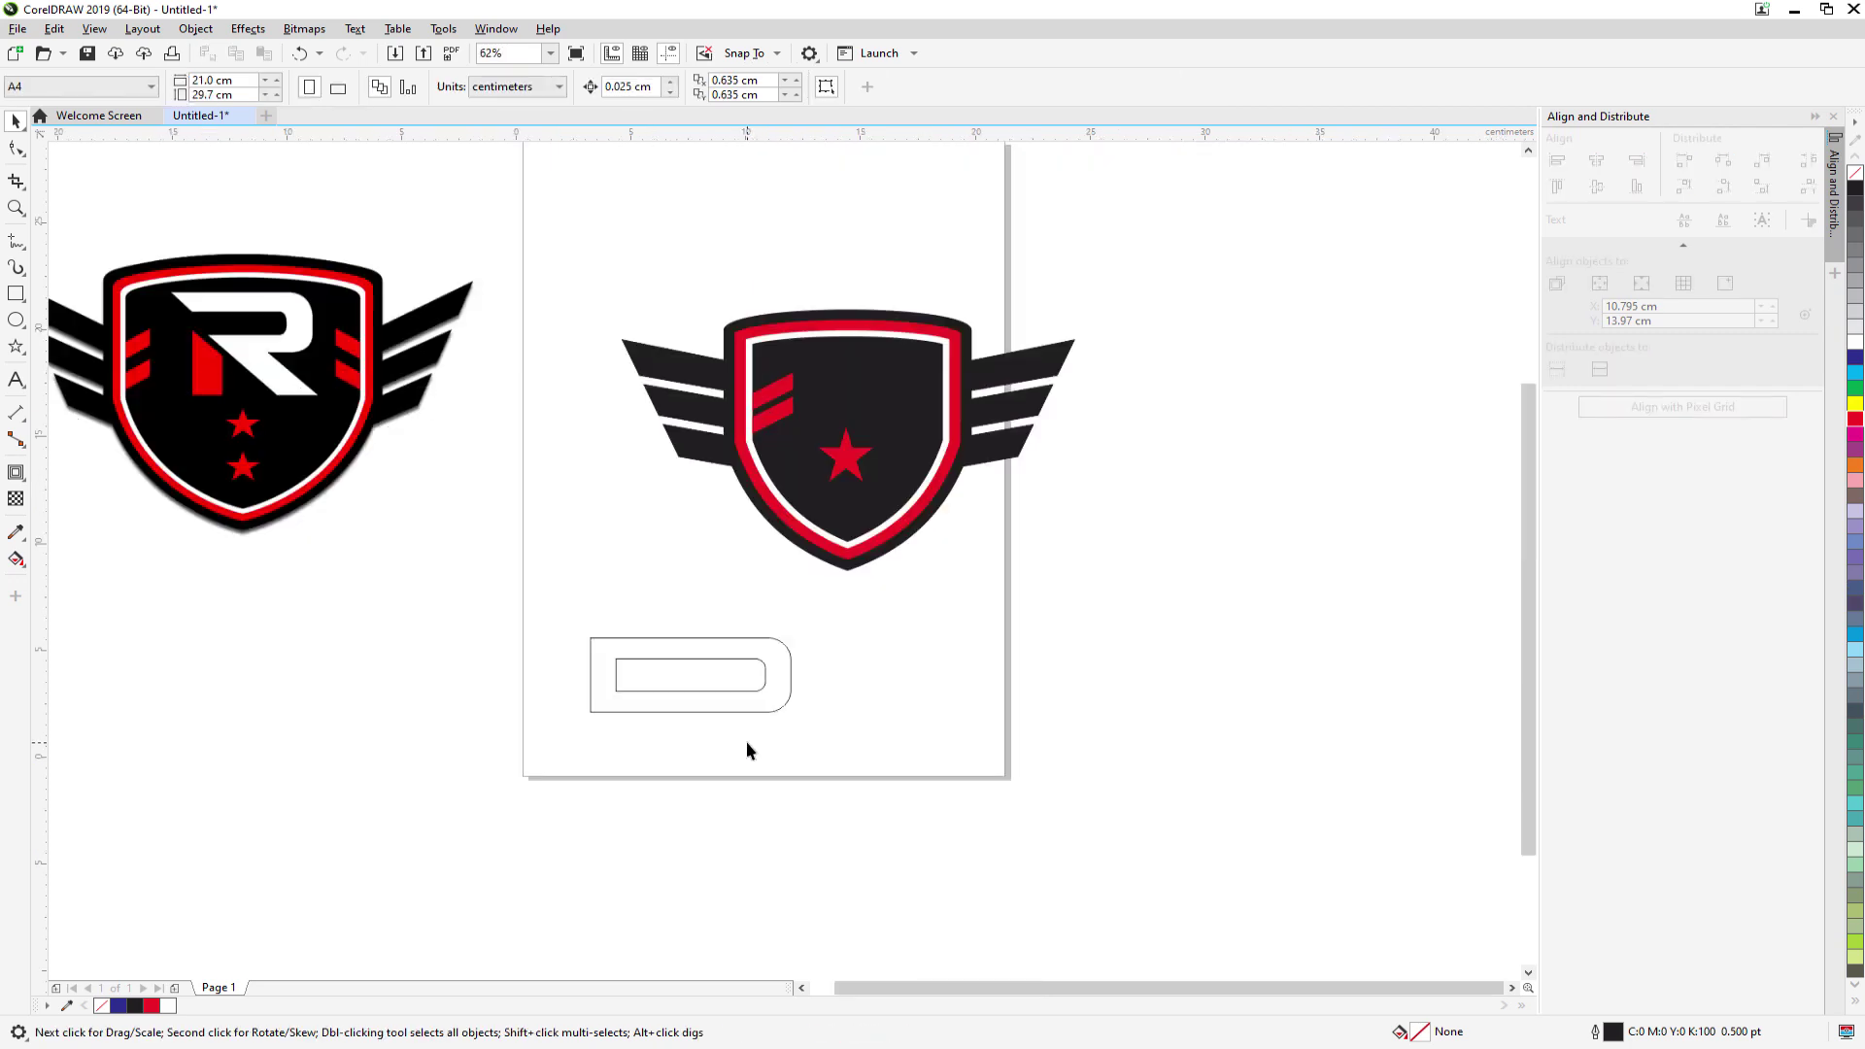
click(705, 677)
scroll(705, 678, up, 2)
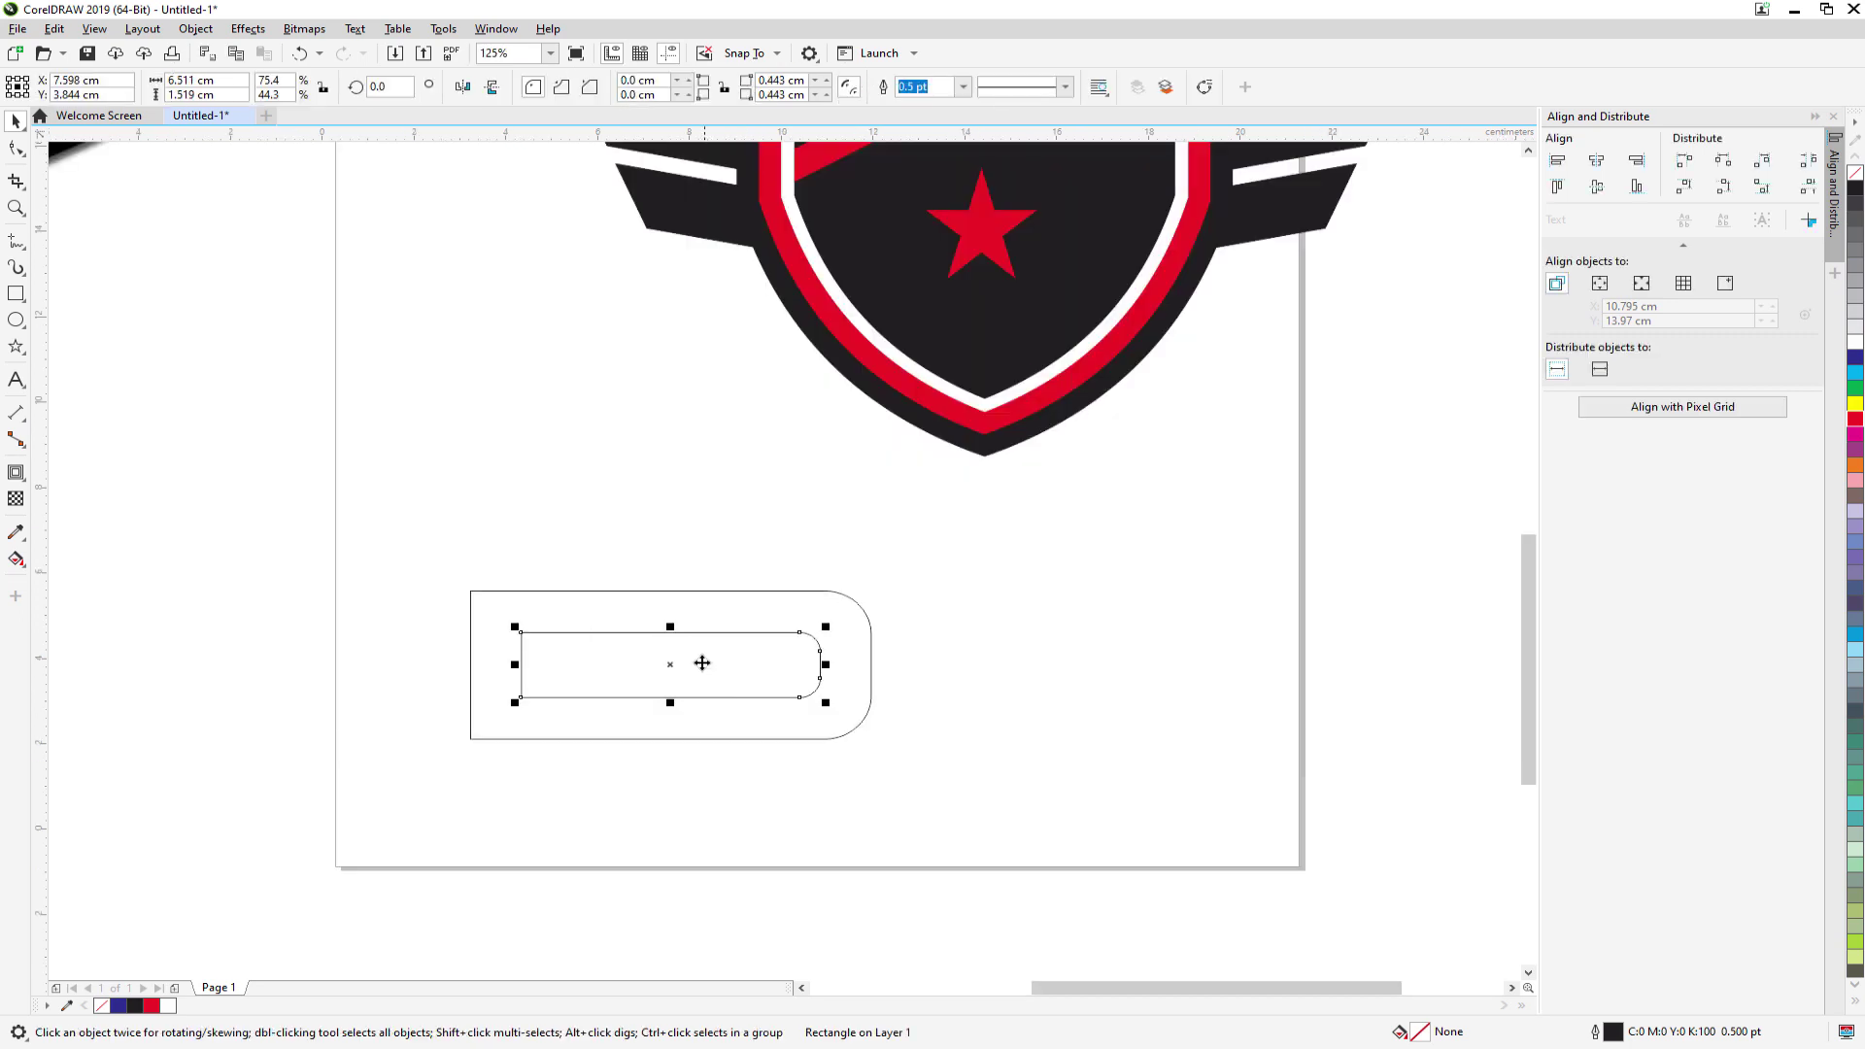
drag(673, 629, 670, 638)
click(703, 779)
scroll(703, 779, down, 2)
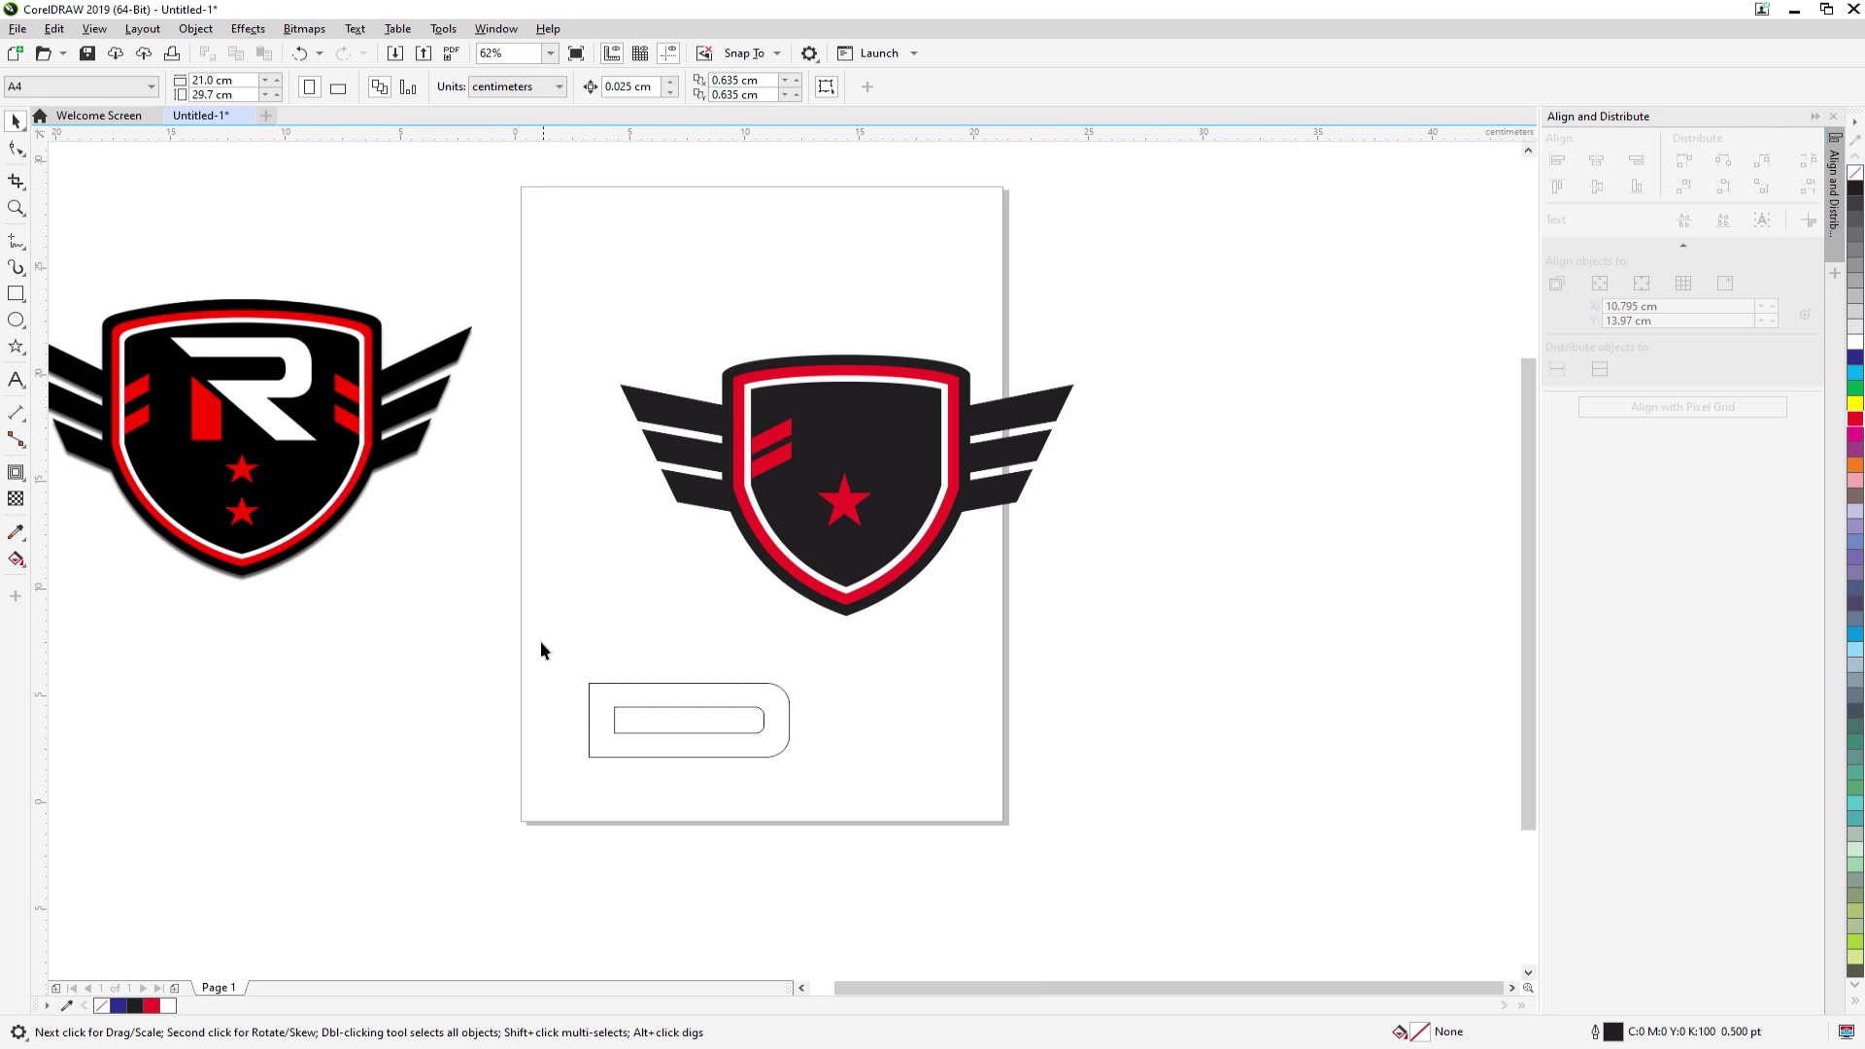
- Subtract the inner rounded rectangle from the outer one to leave a hollow shape
drag(540, 641, 876, 812)
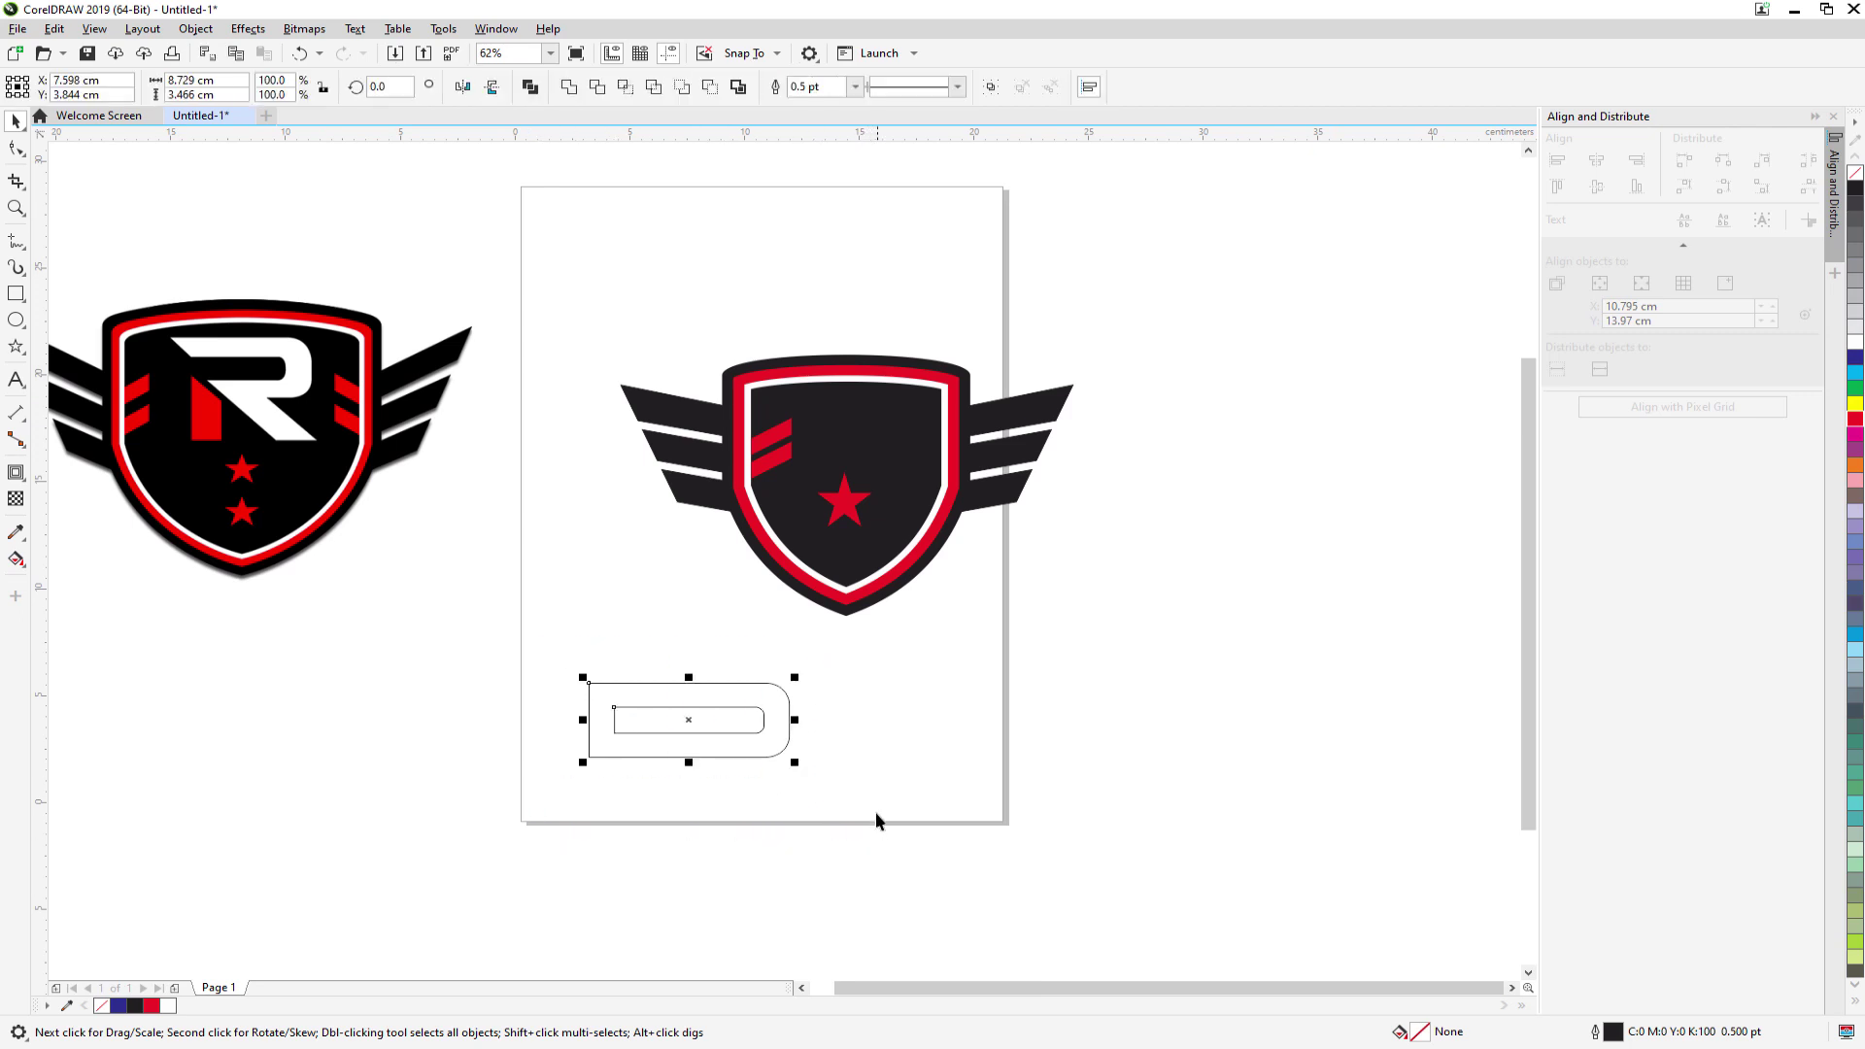
click(710, 87)
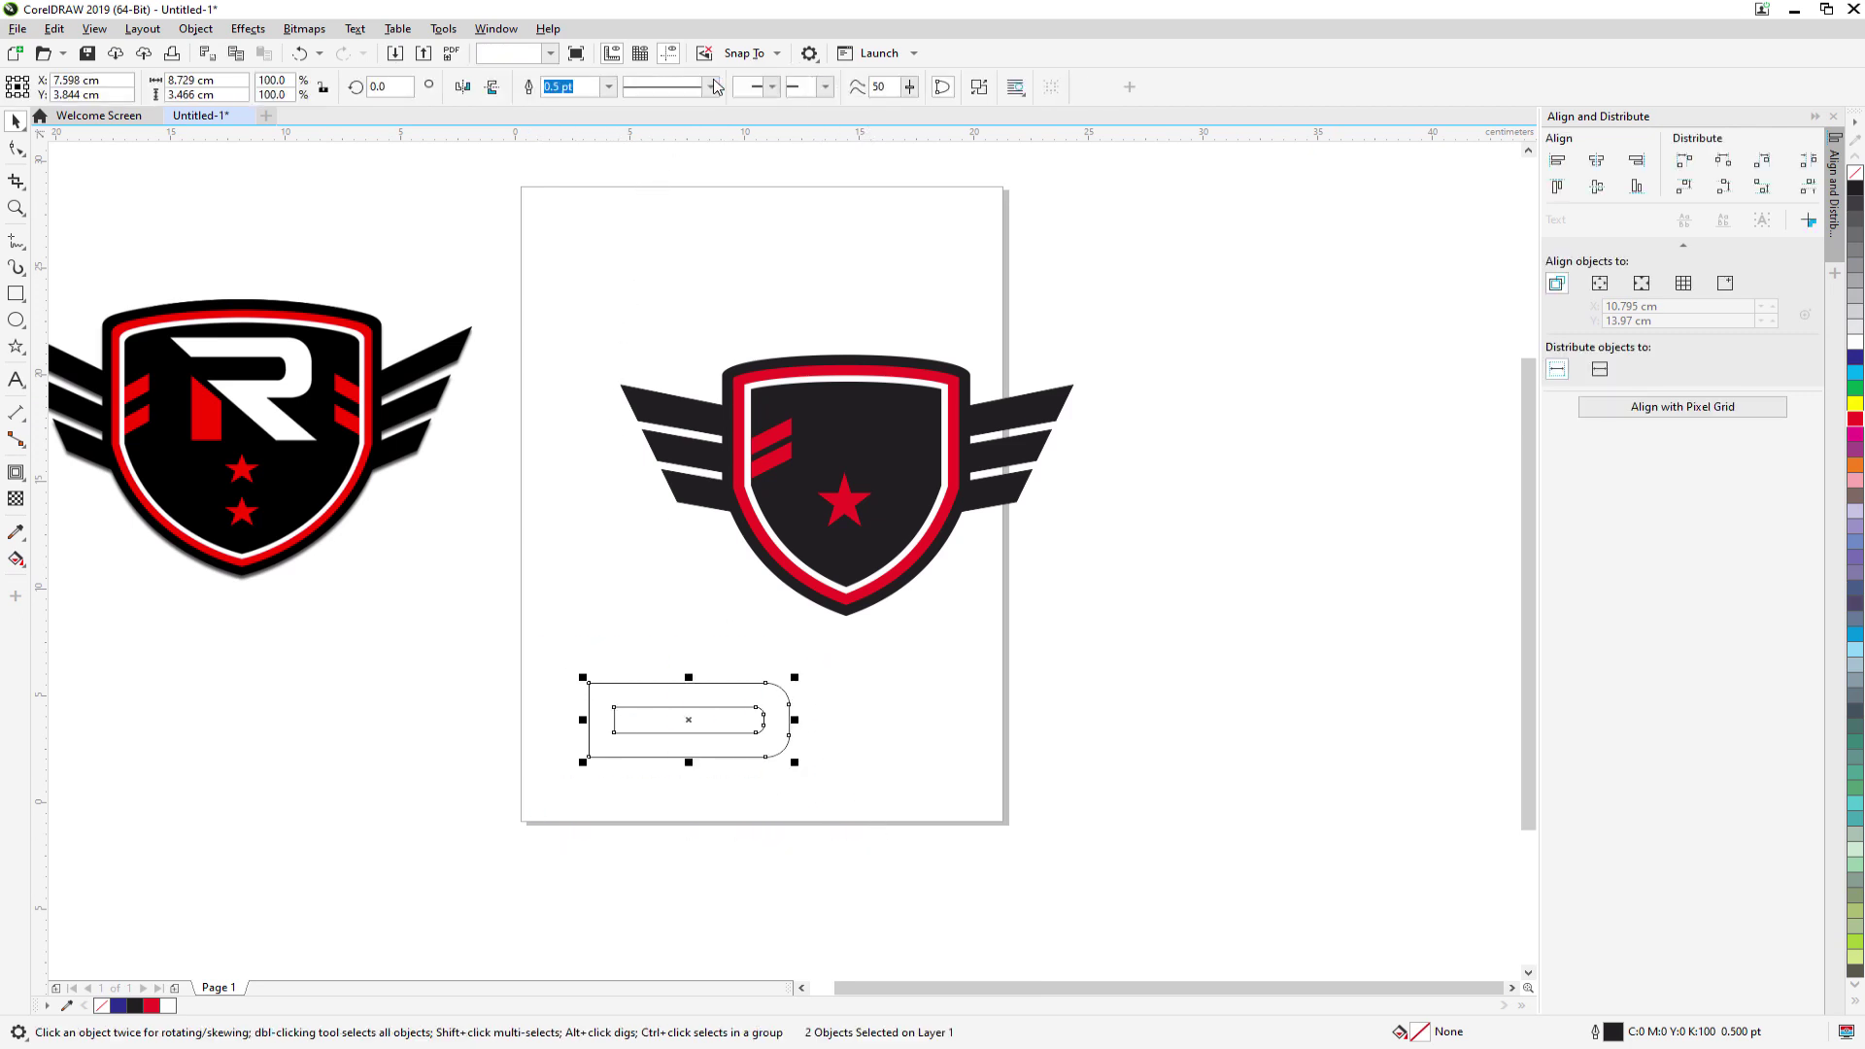
- Fill the hollow rounded shape with black and move it slightly up and to the left
click(1855, 188)
click(893, 746)
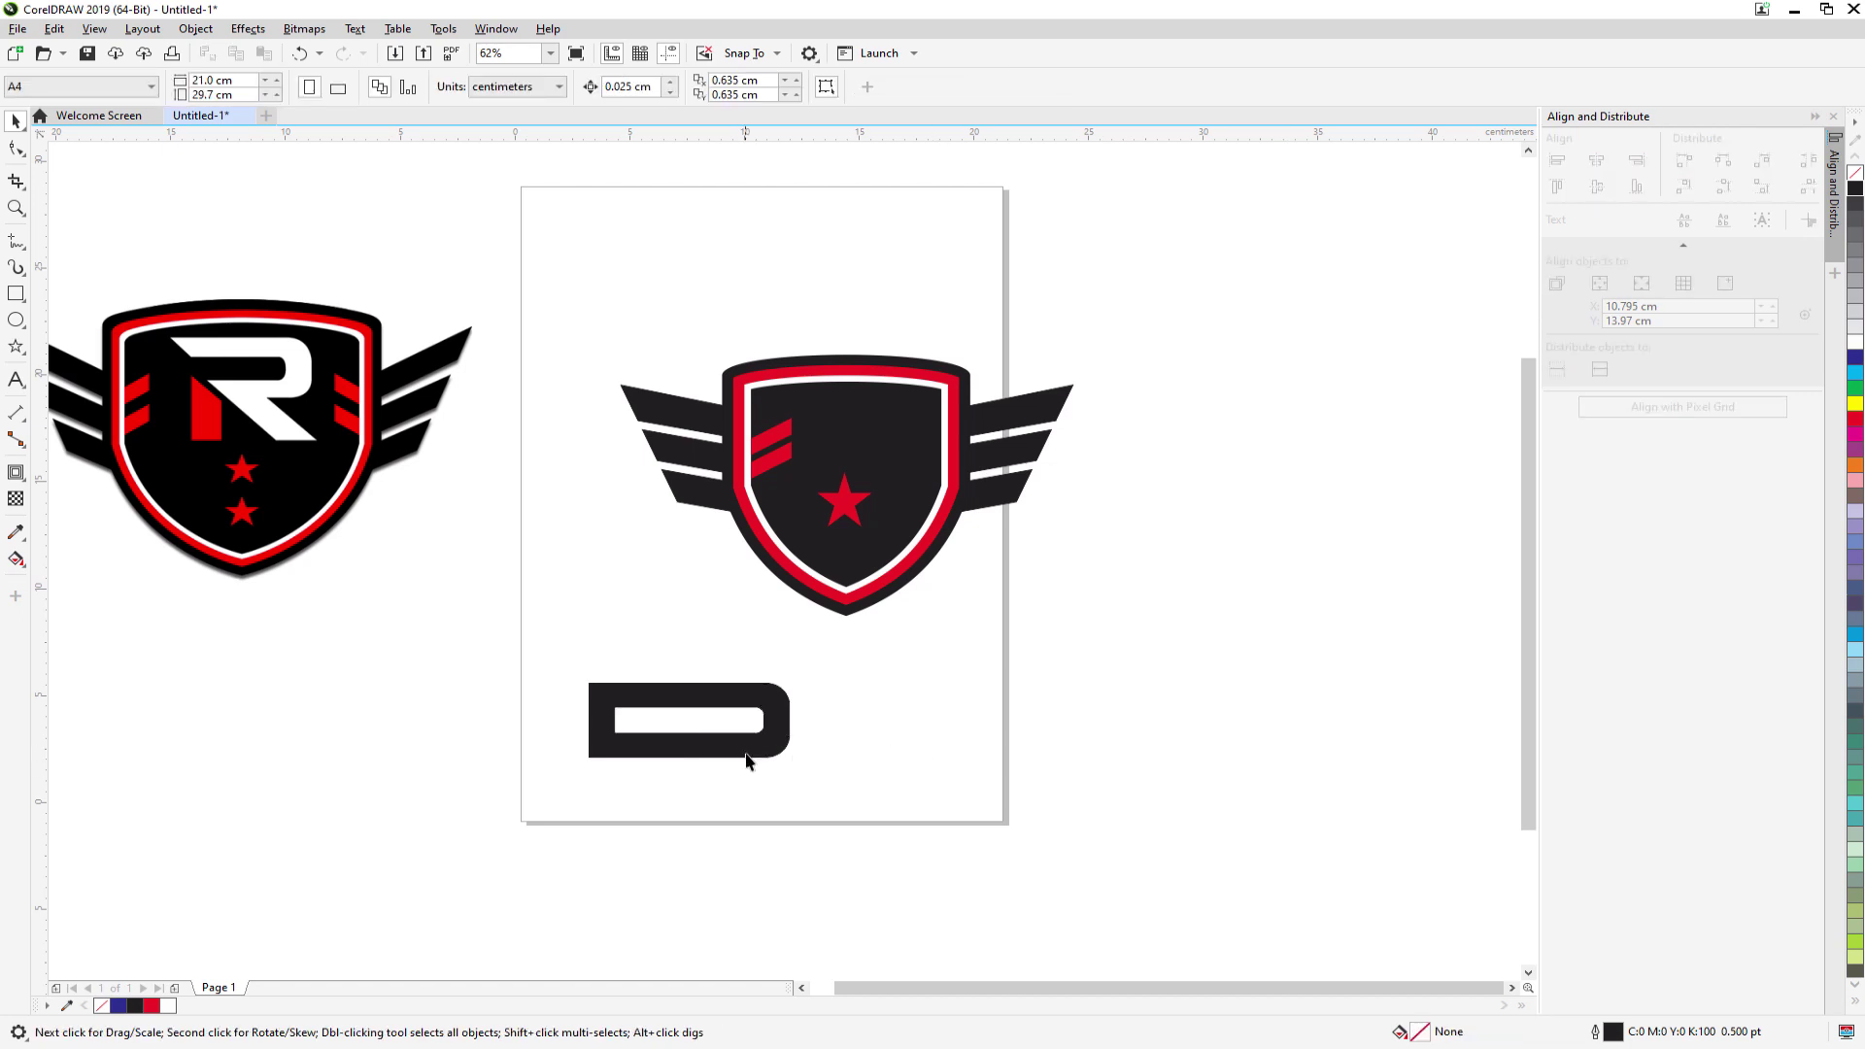
drag(744, 750, 728, 738)
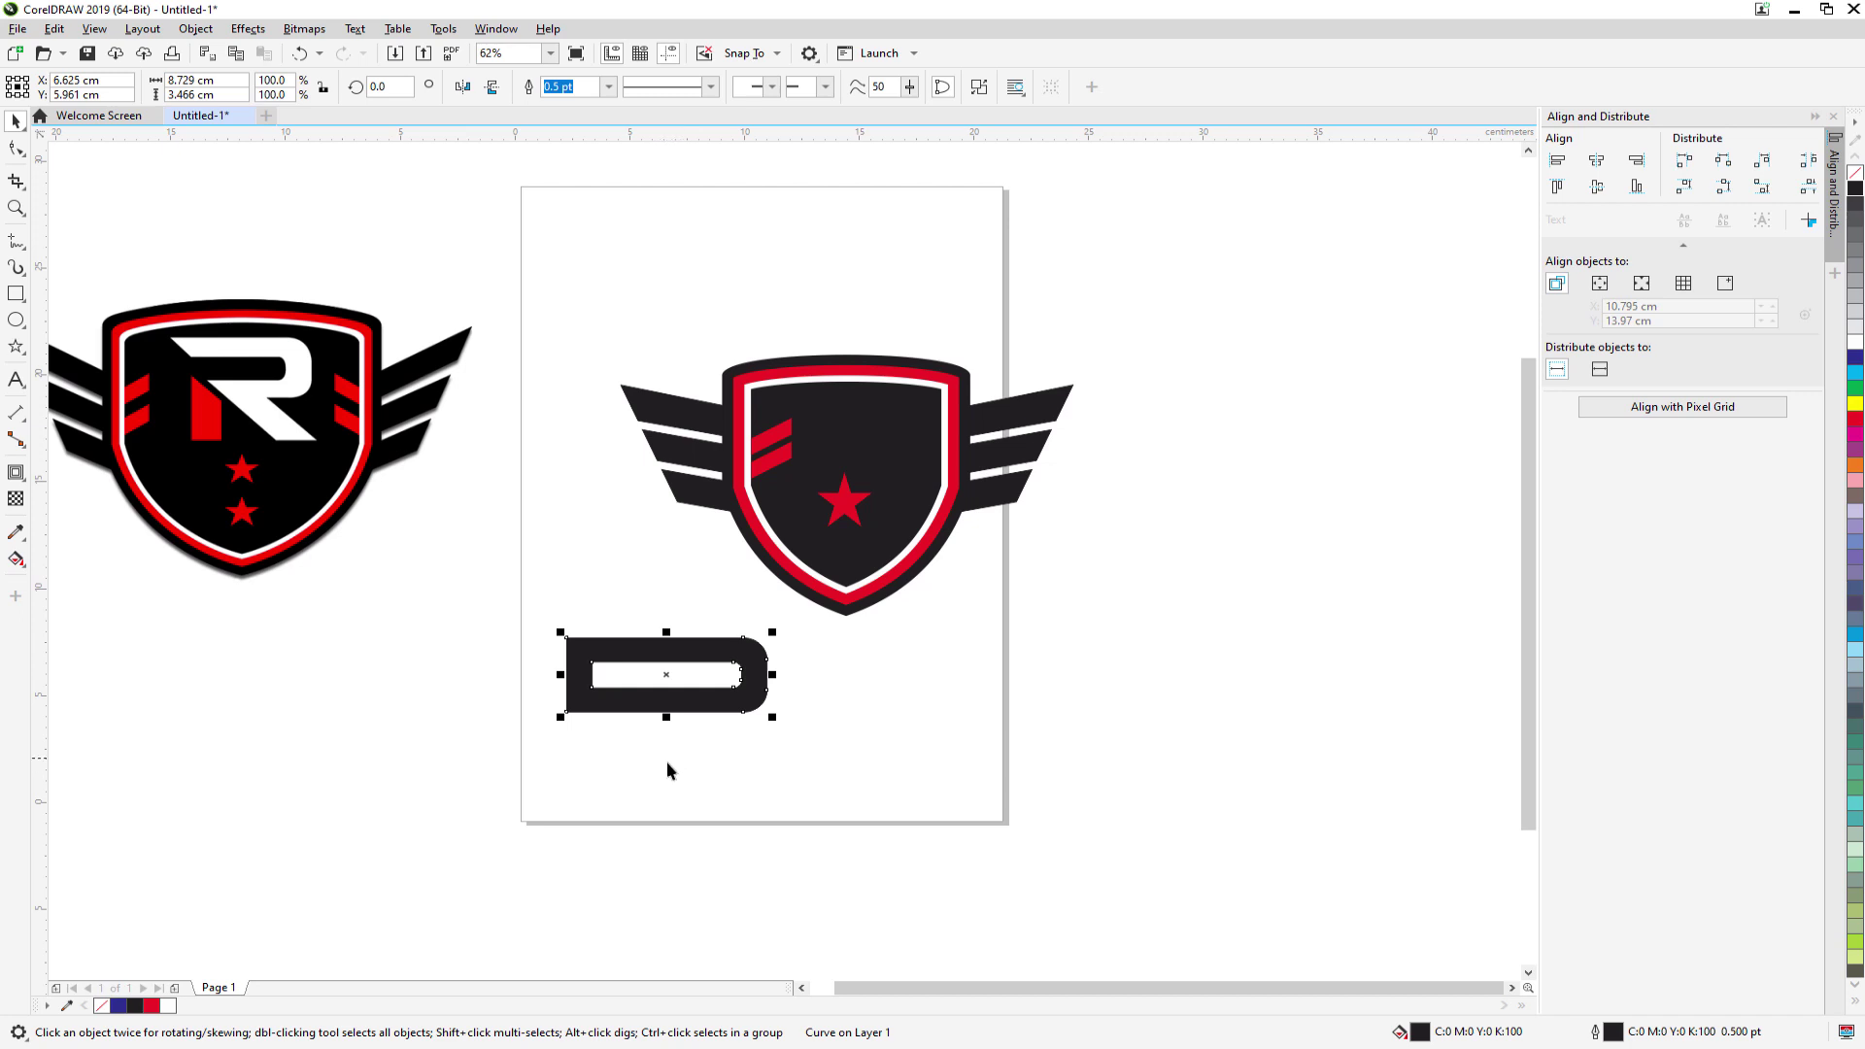
- Draw a rectangle extending down from the hollow shape's lower bar and narrow it to about 1.9 by 6.0 cm
click(16, 293)
drag(612, 743, 690, 766)
click(15, 120)
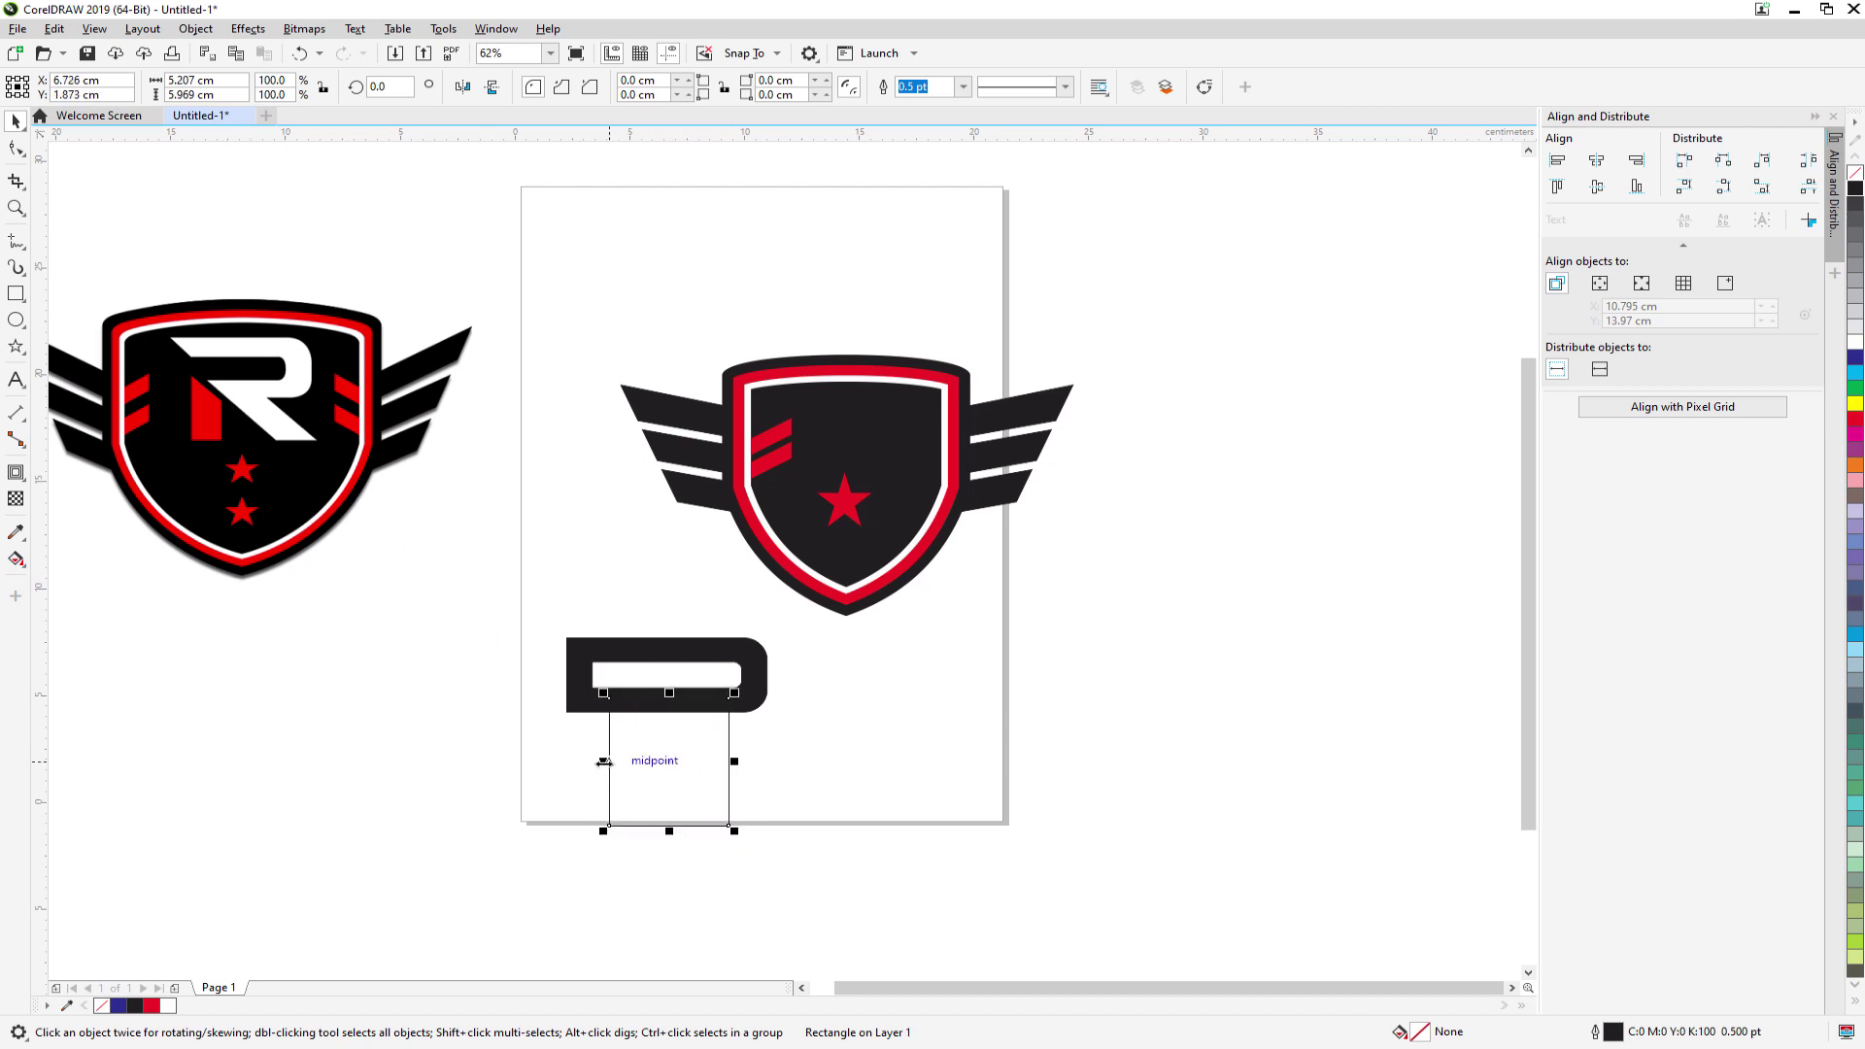
drag(603, 761, 670, 763)
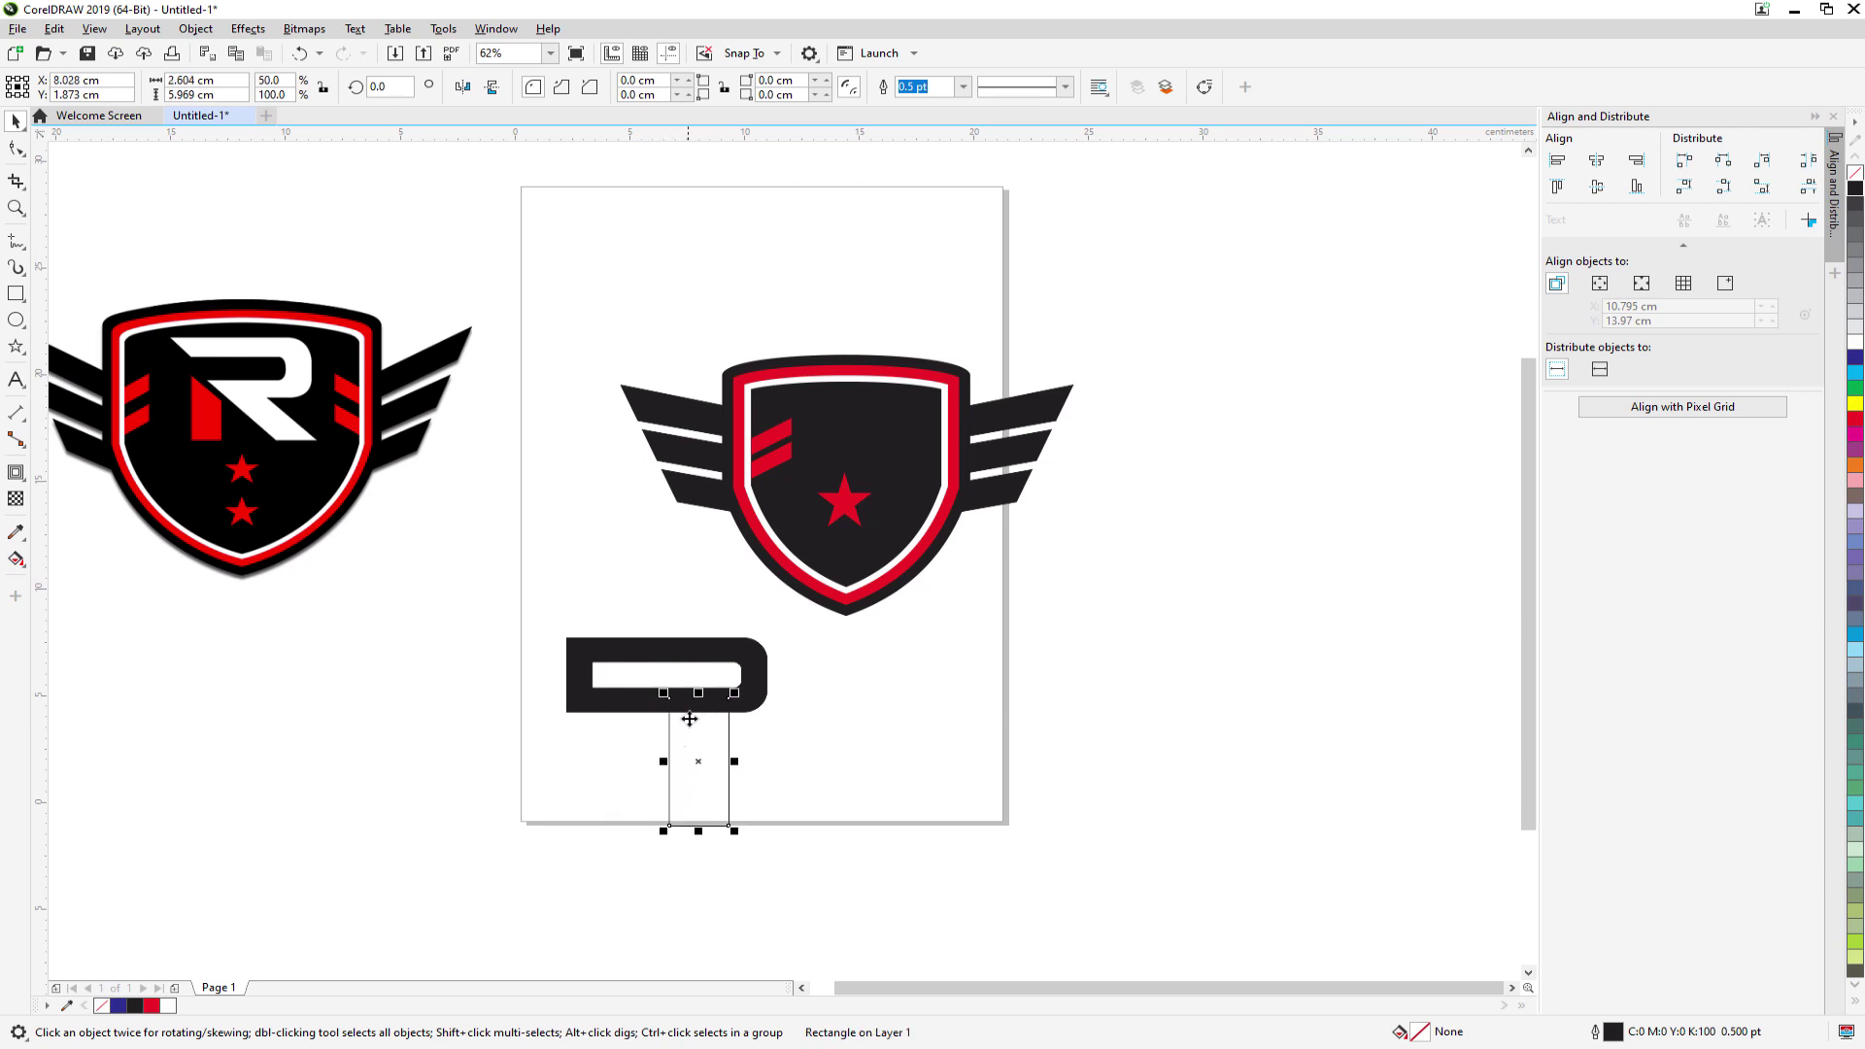
drag(733, 761, 720, 763)
- Skew the narrow rectangle's upper edge to the left, forming a slanted leg about 5.1 cm wide overall
scroll(726, 769, up, 2)
drag(698, 753, 698, 753)
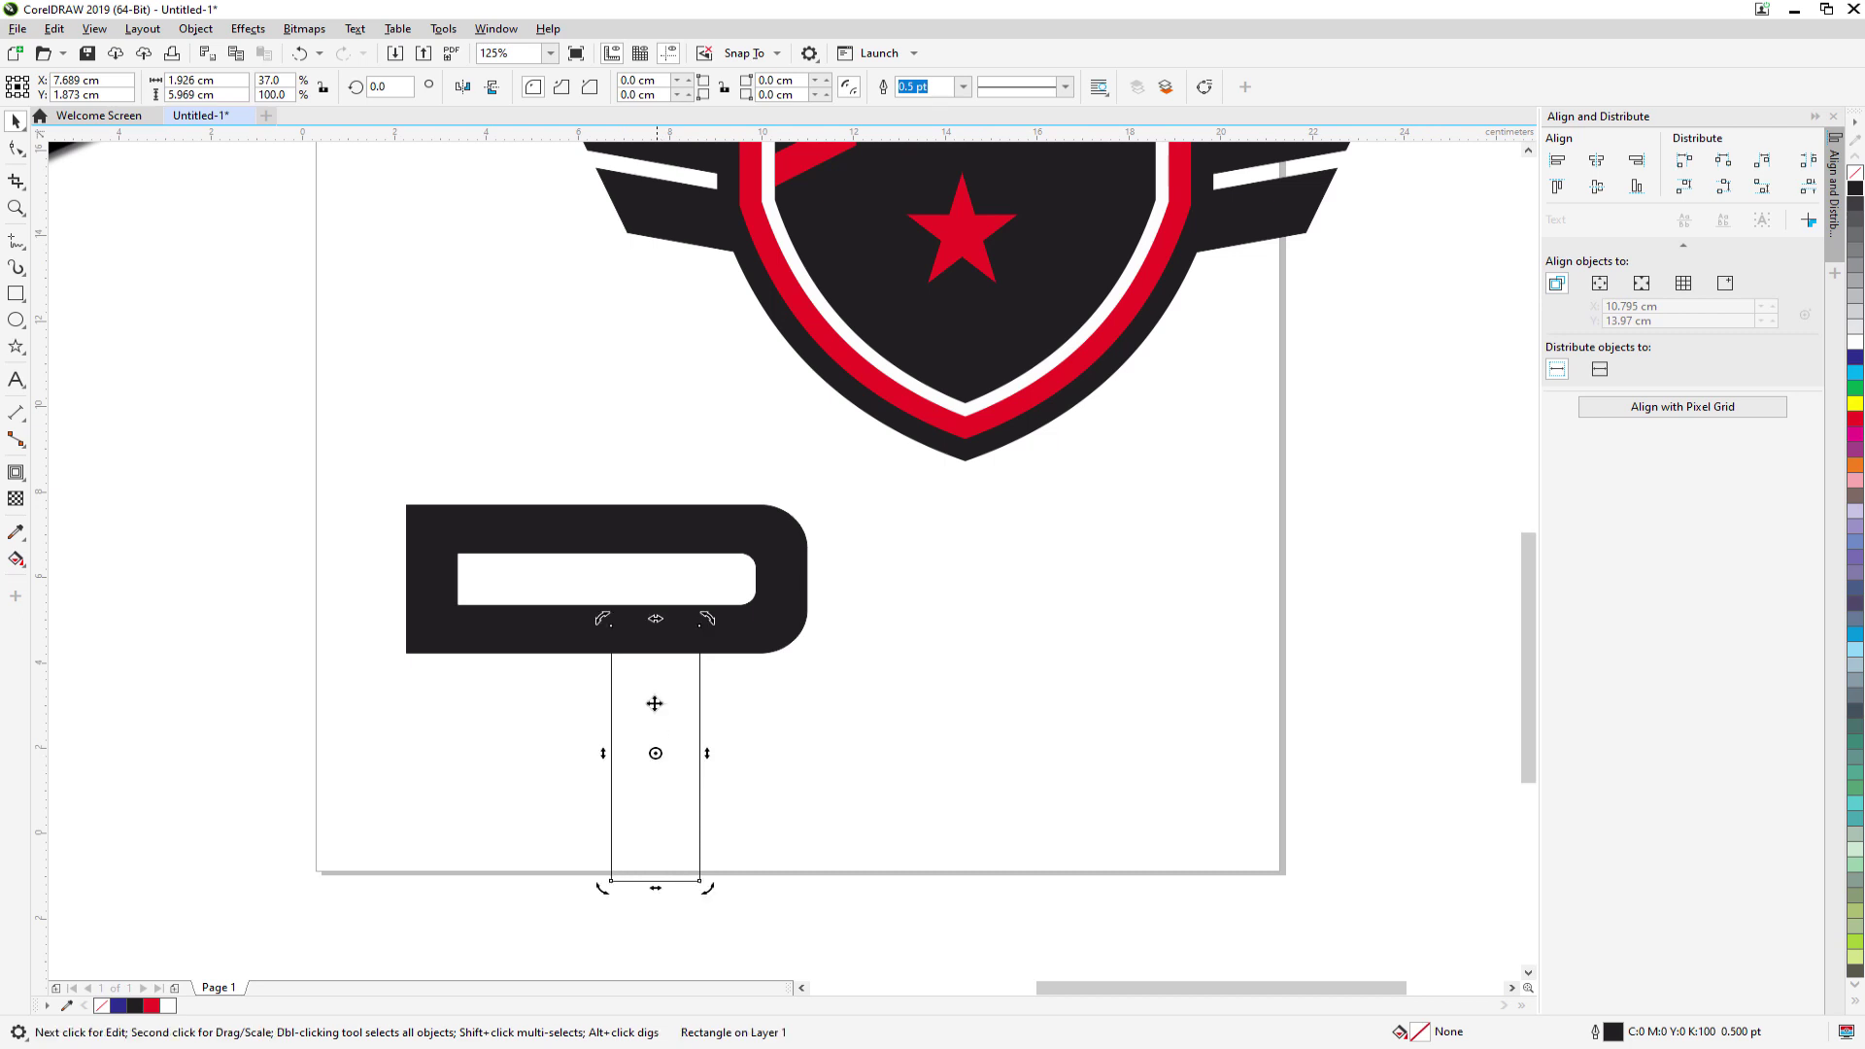
drag(656, 619, 501, 621)
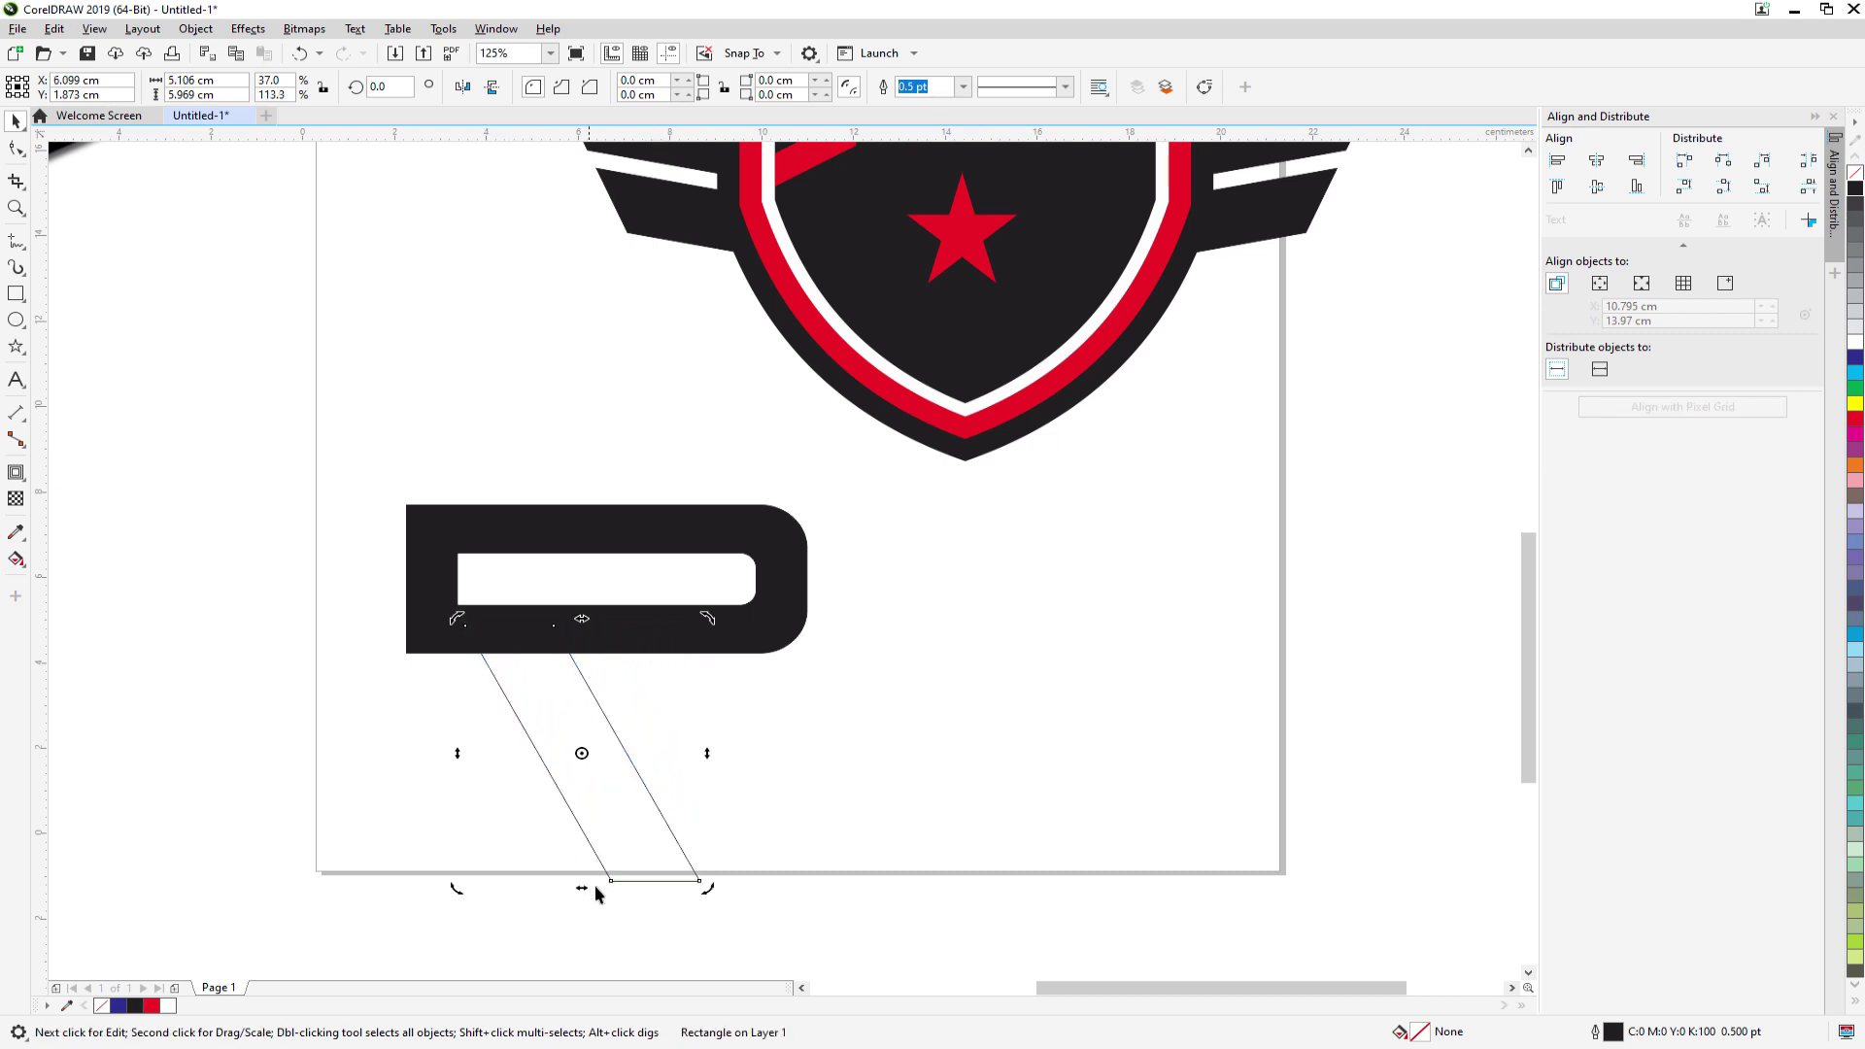
drag(581, 888, 693, 877)
scroll(693, 877, down, 2)
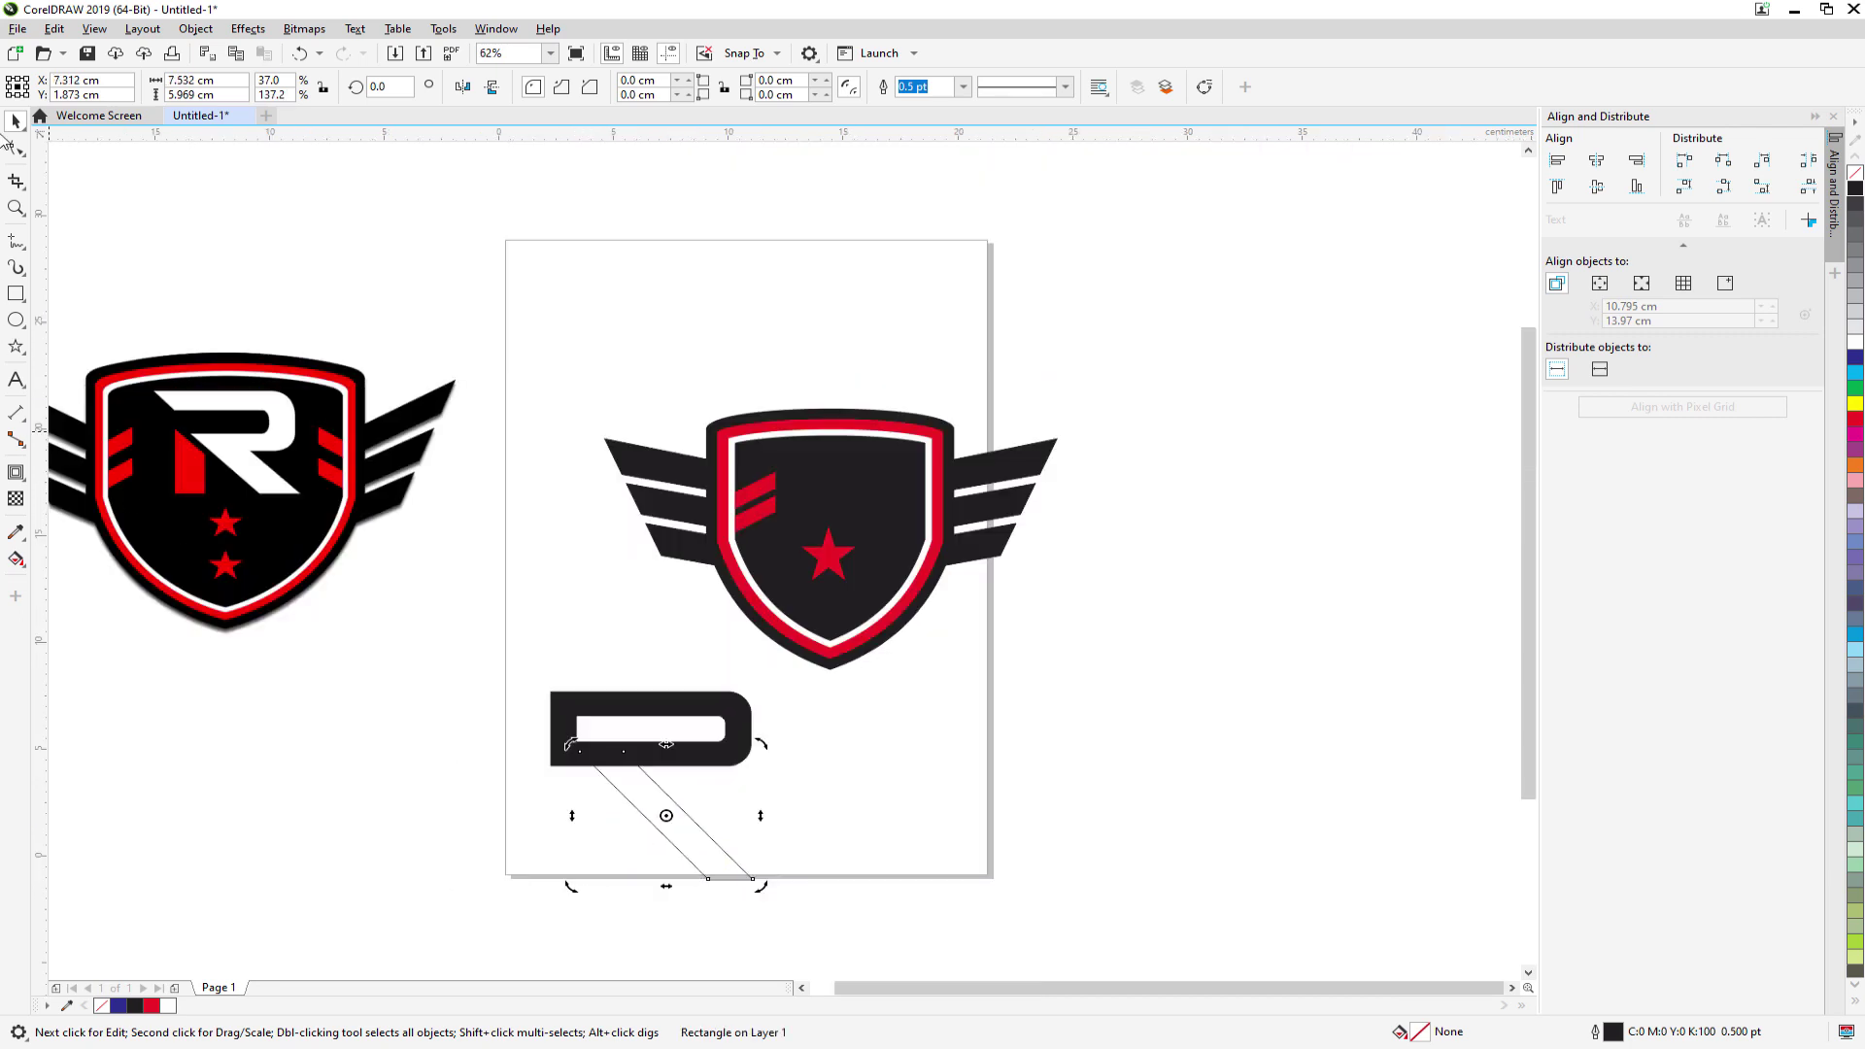
click(701, 828)
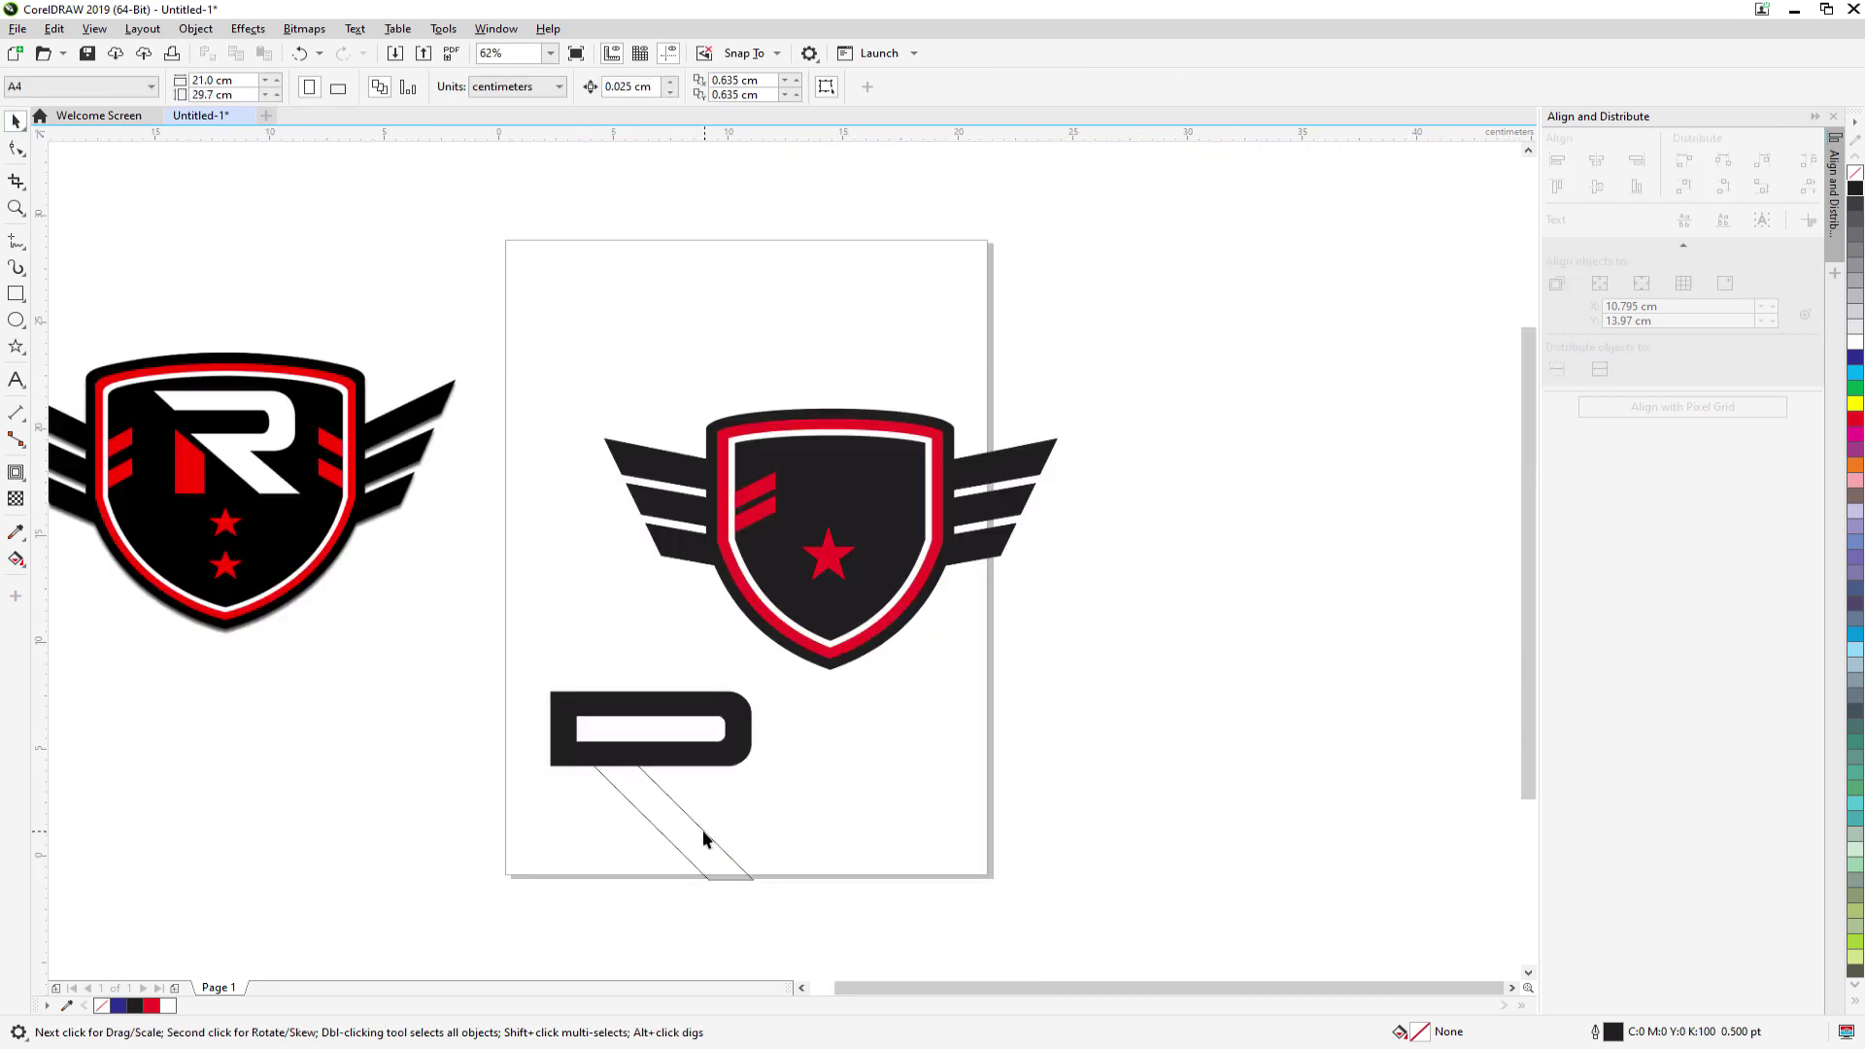
drag(703, 837, 689, 889)
- Undo the leg's skewing, then shorten and widen the upright rectangle to about 2.2 by 4.4 cm
key(ctrl+z)
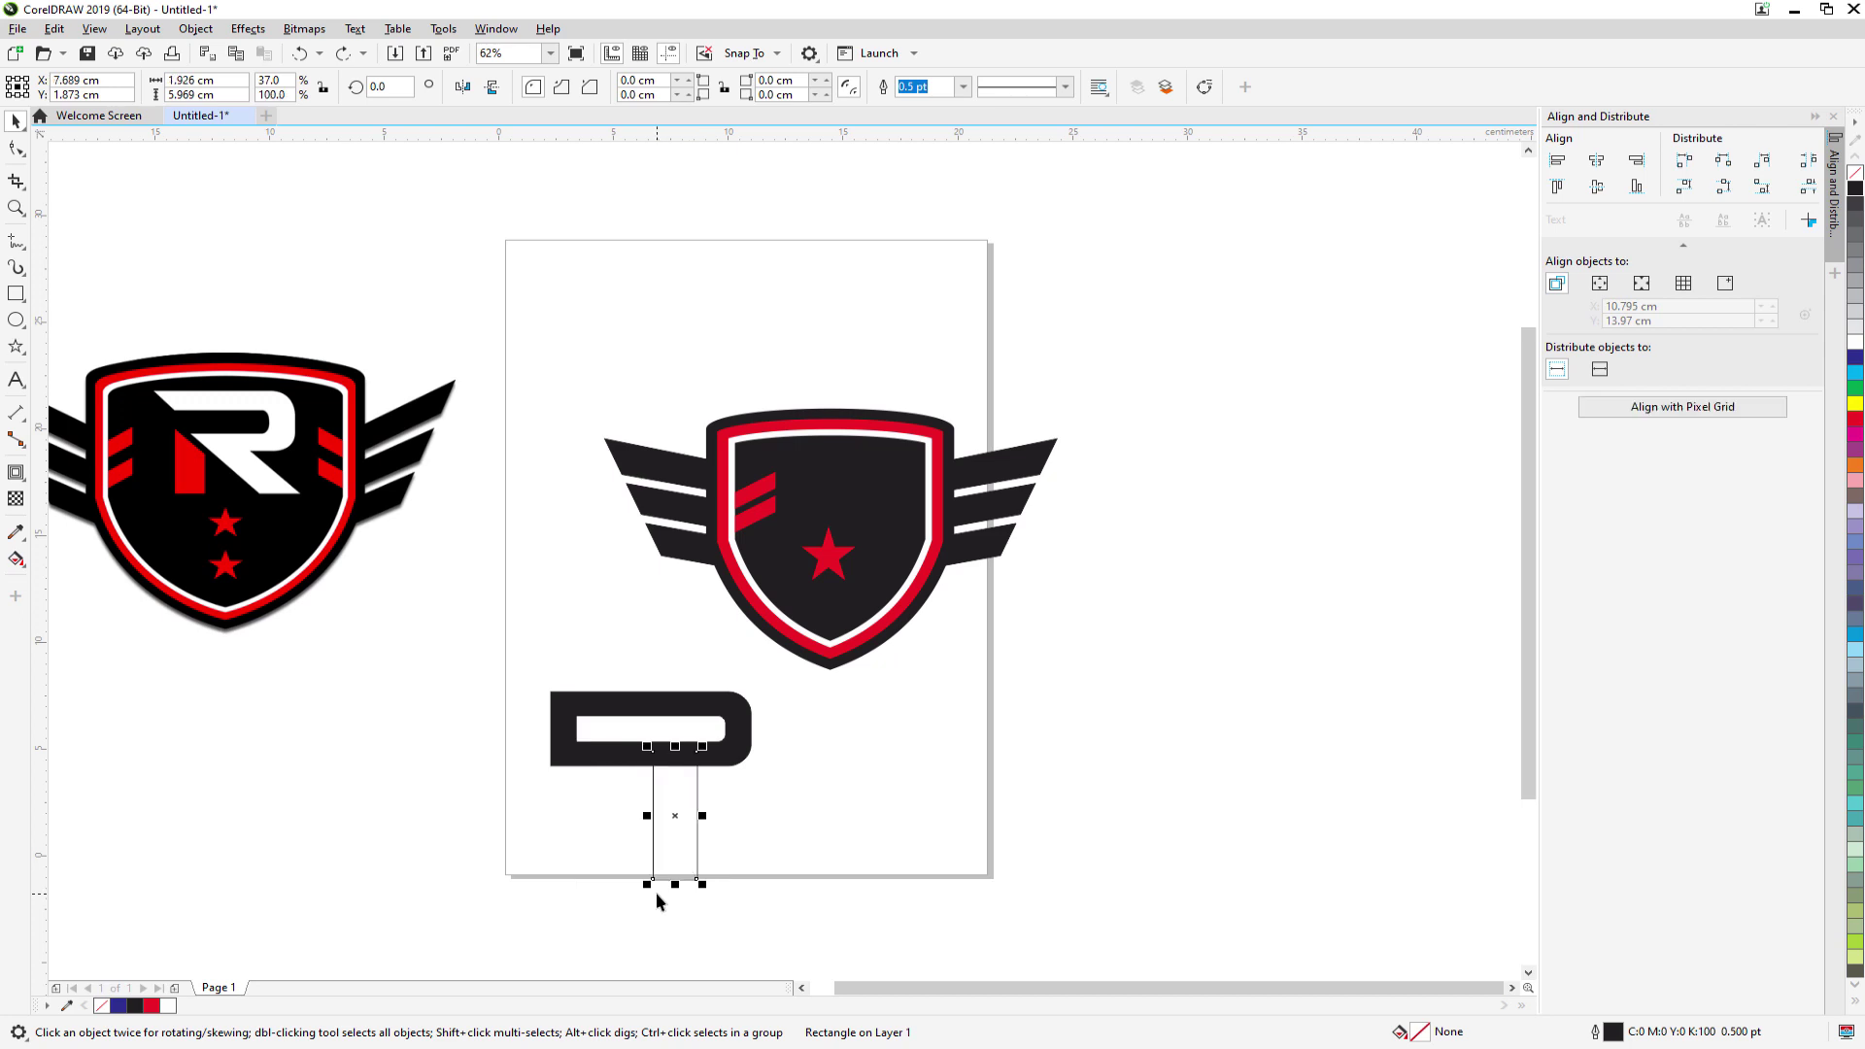
drag(674, 884, 677, 859)
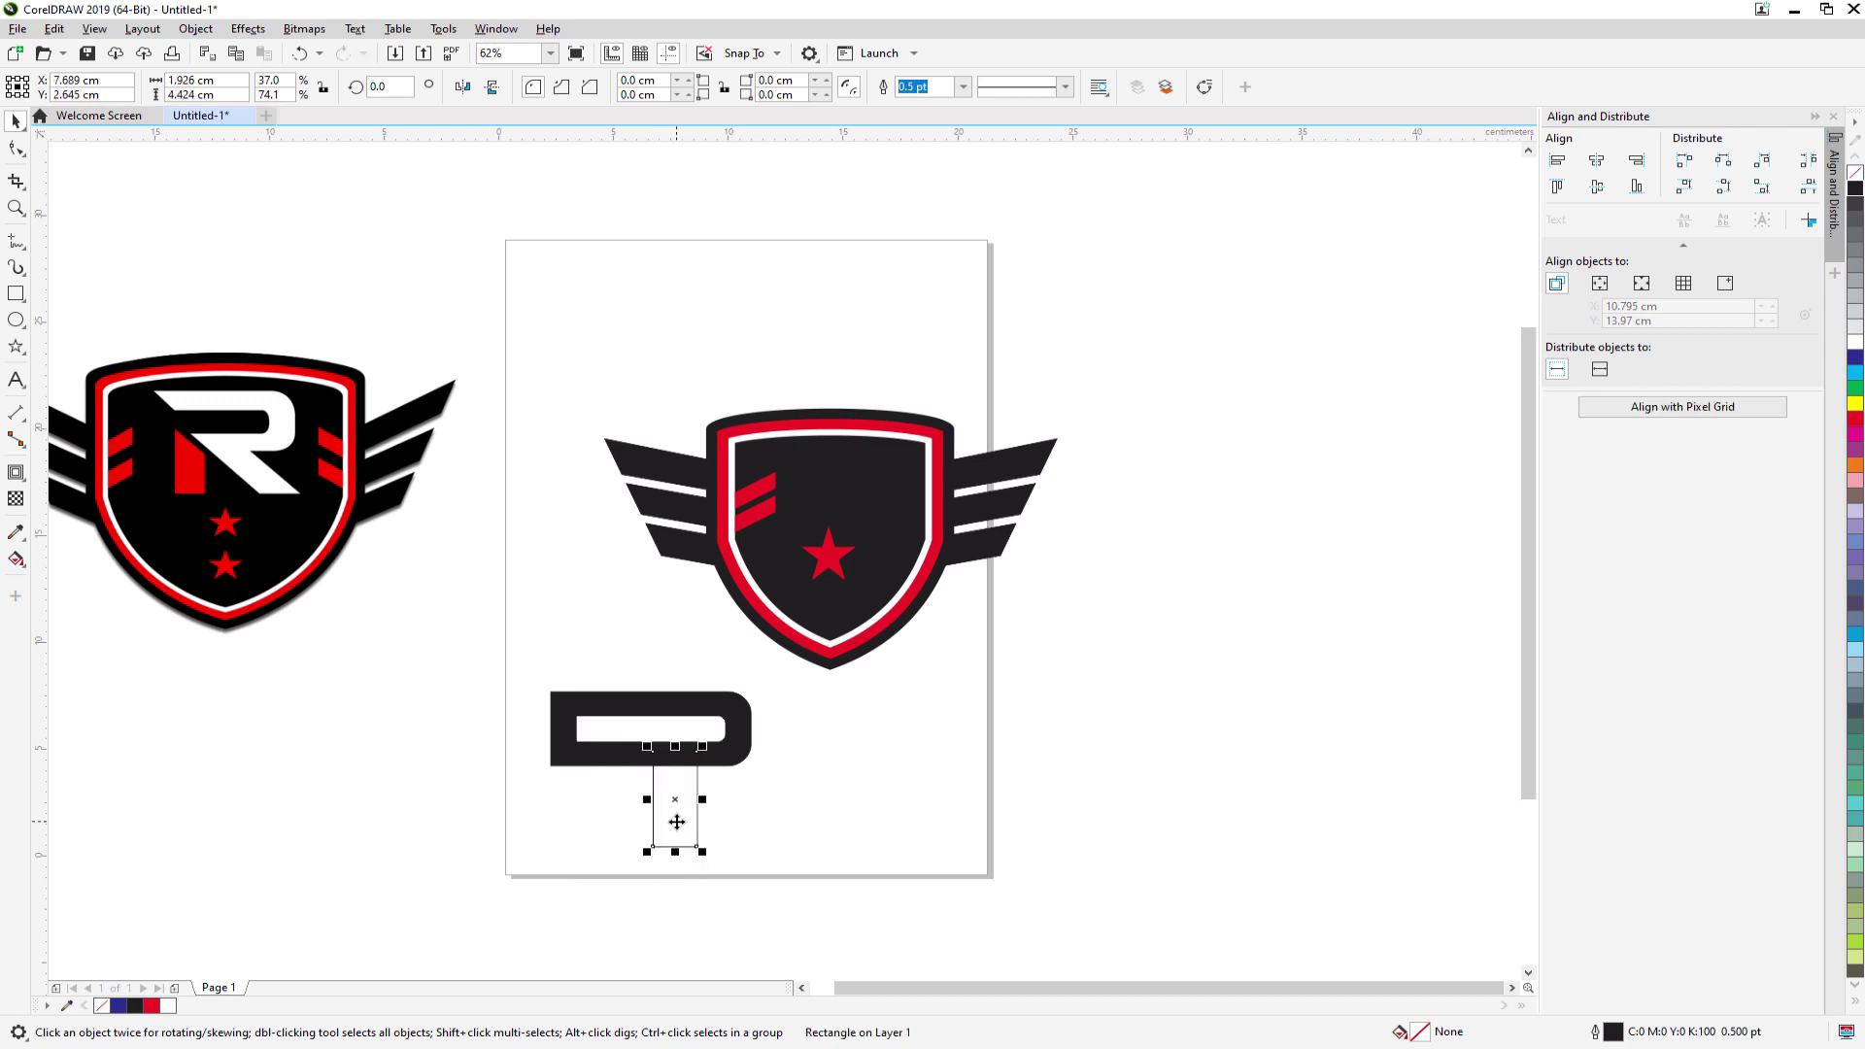
scroll(671, 813, up, 2)
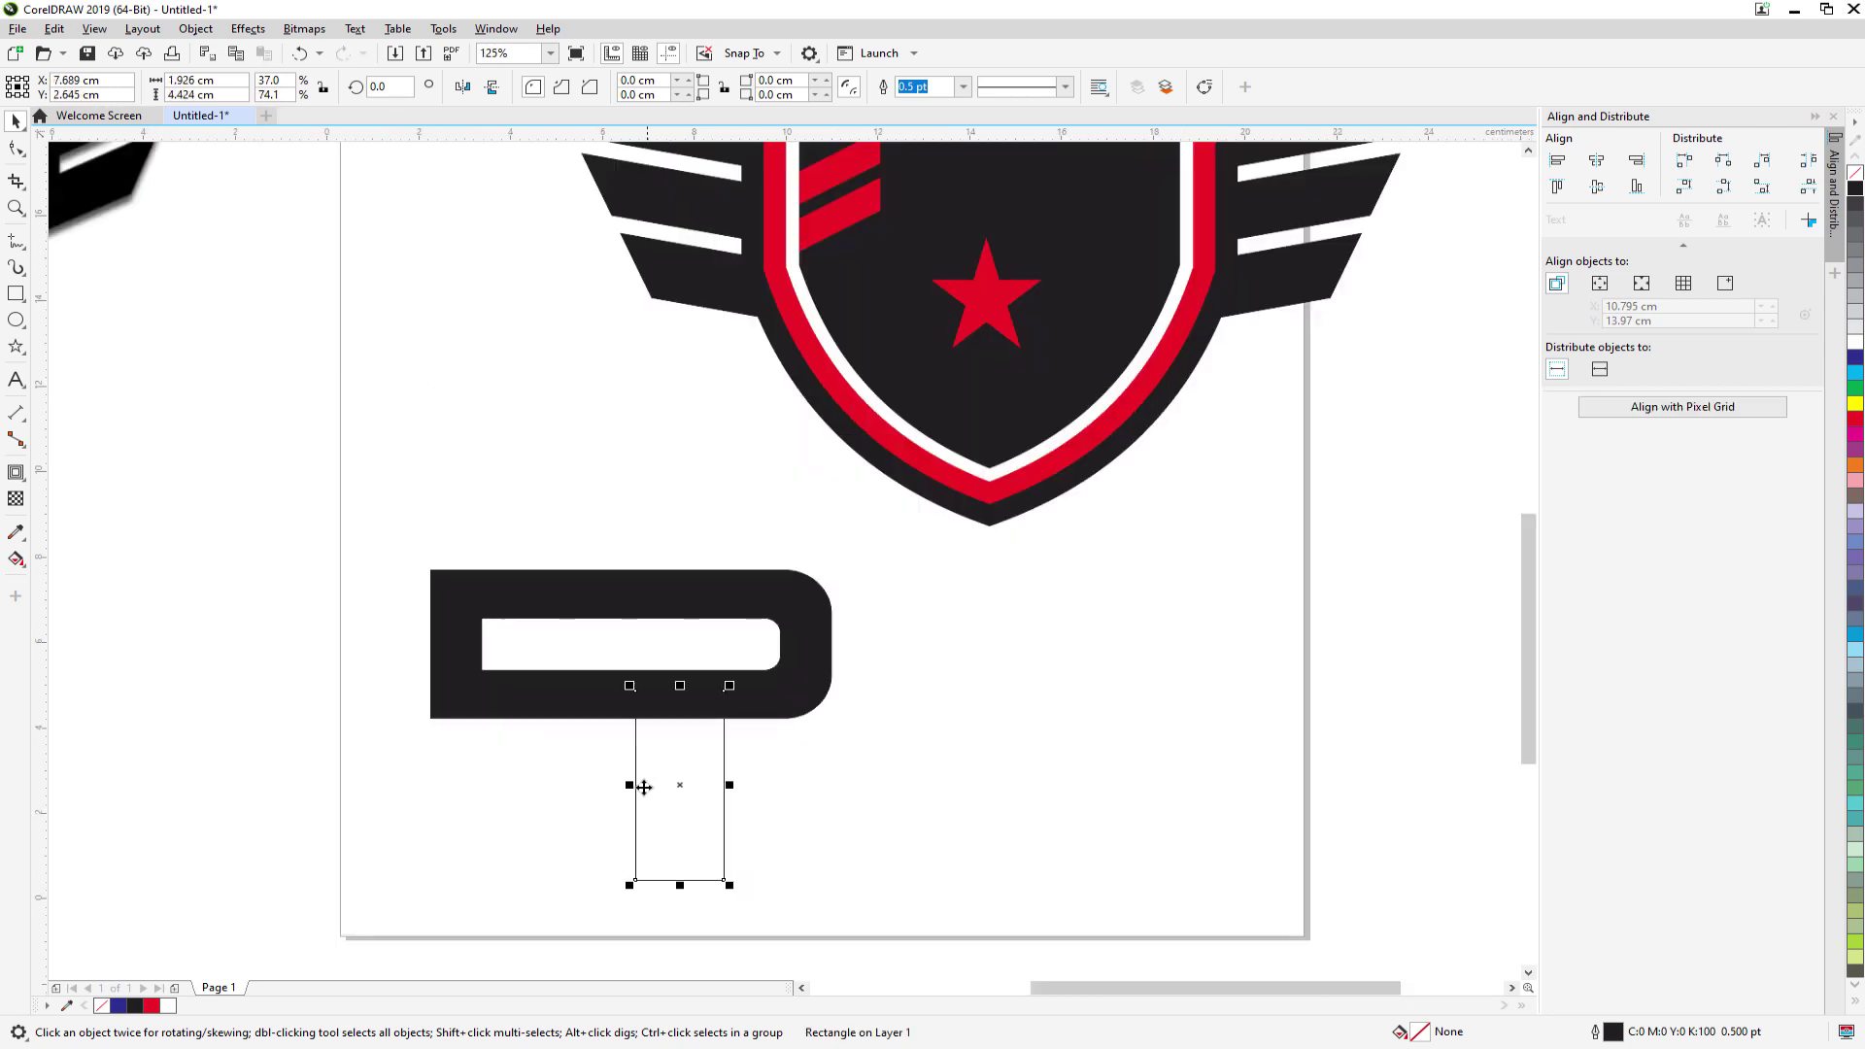
drag(629, 783, 617, 783)
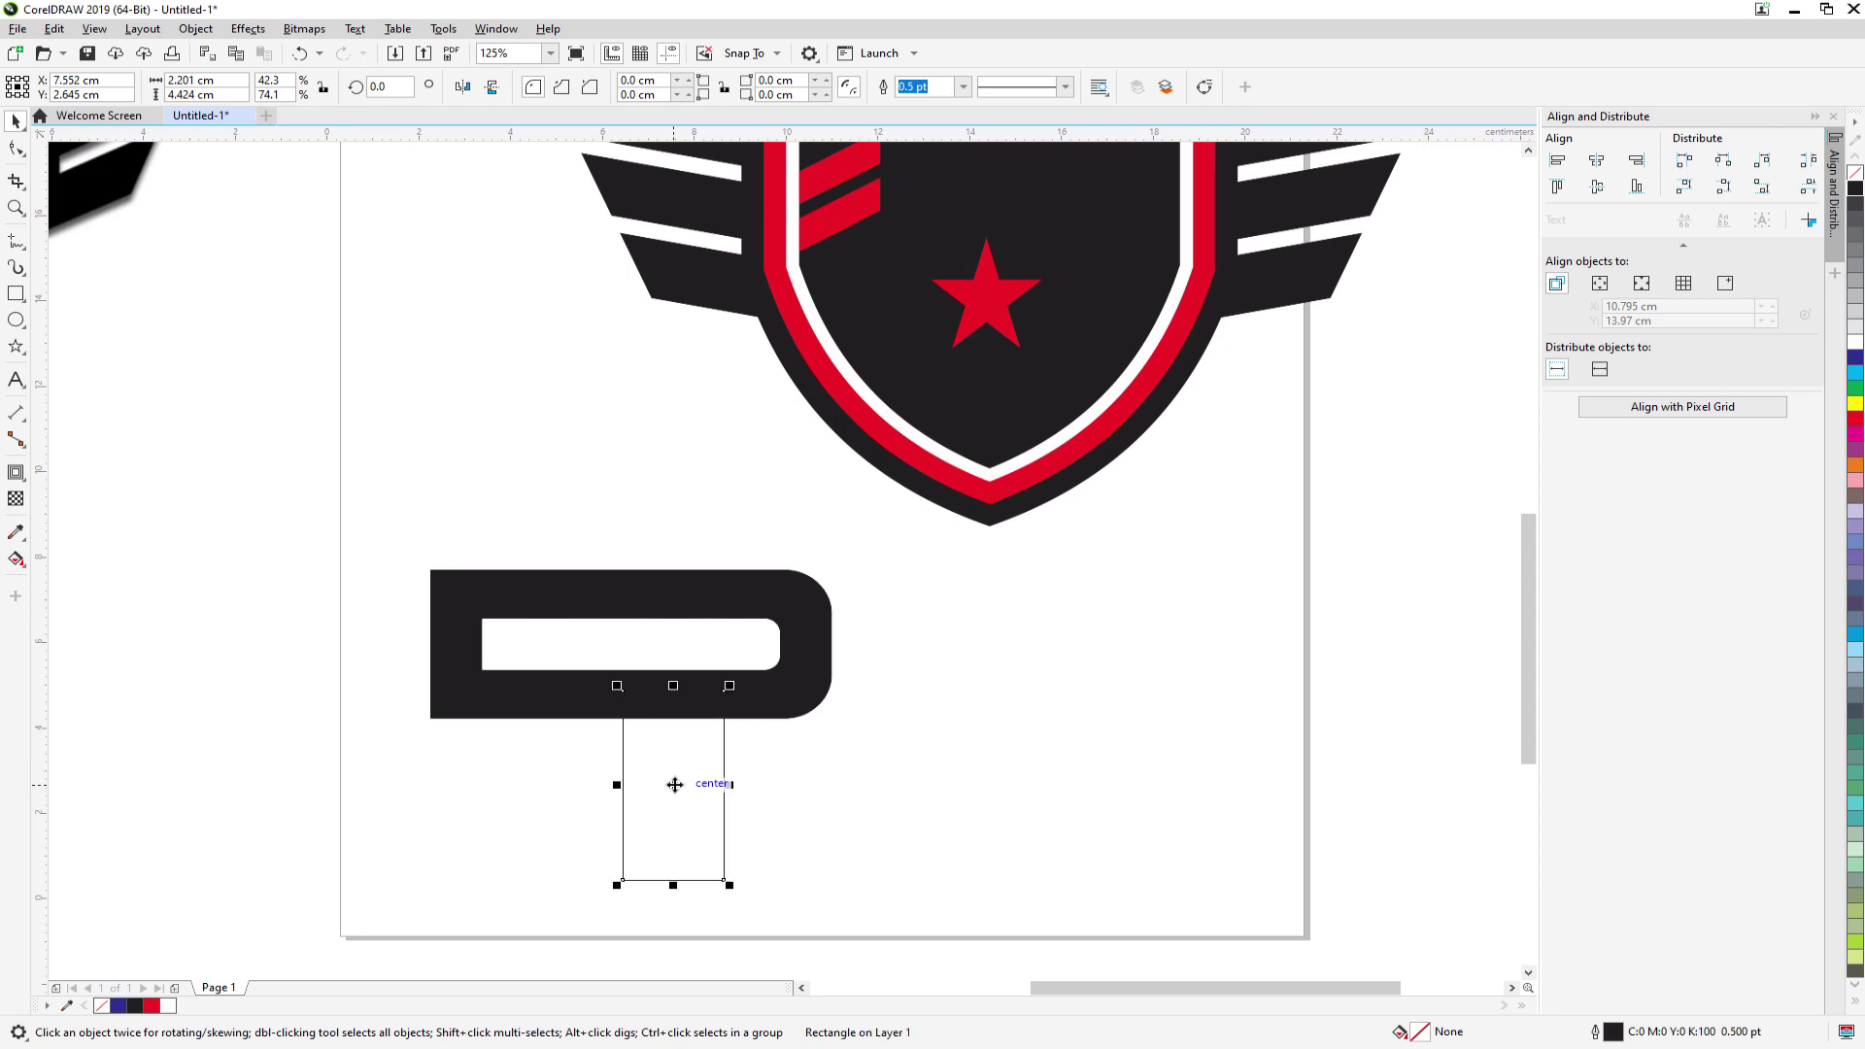
click(674, 783)
drag(673, 686, 525, 689)
drag(603, 884, 666, 885)
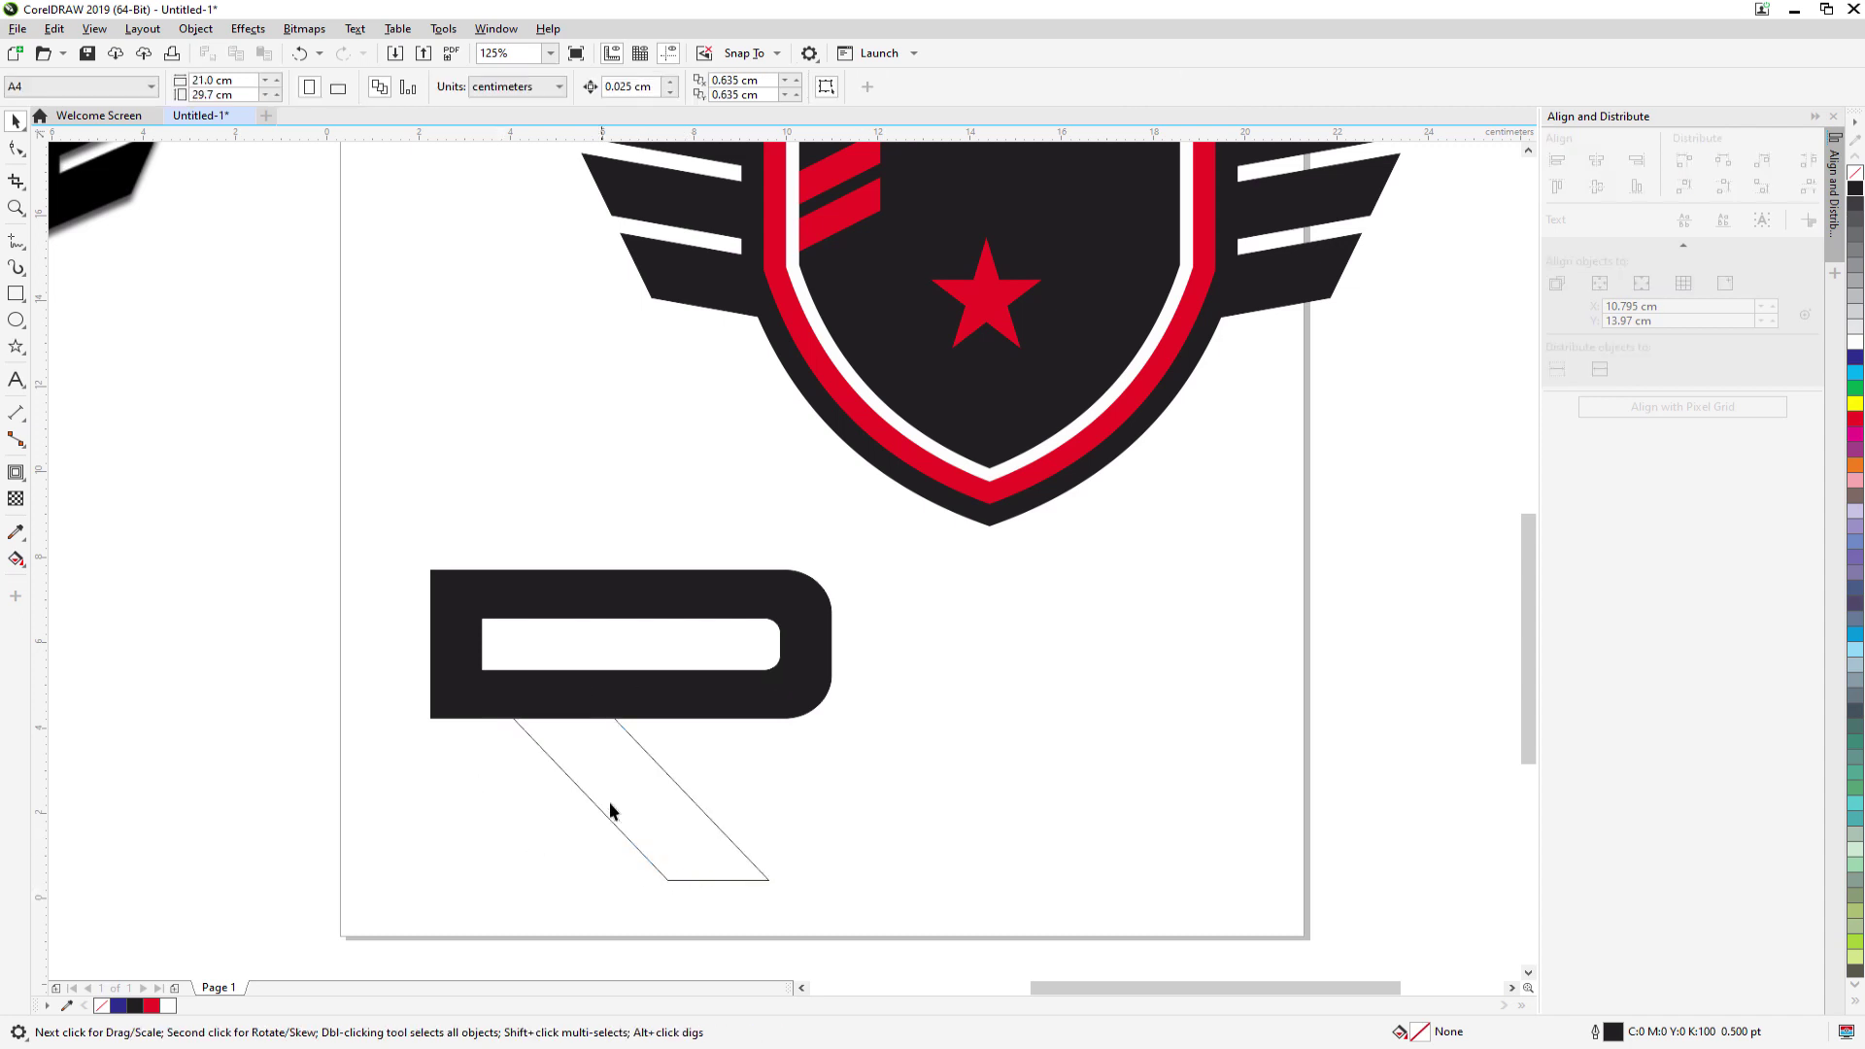
scroll(625, 803, down, 3)
drag(625, 802, 693, 810)
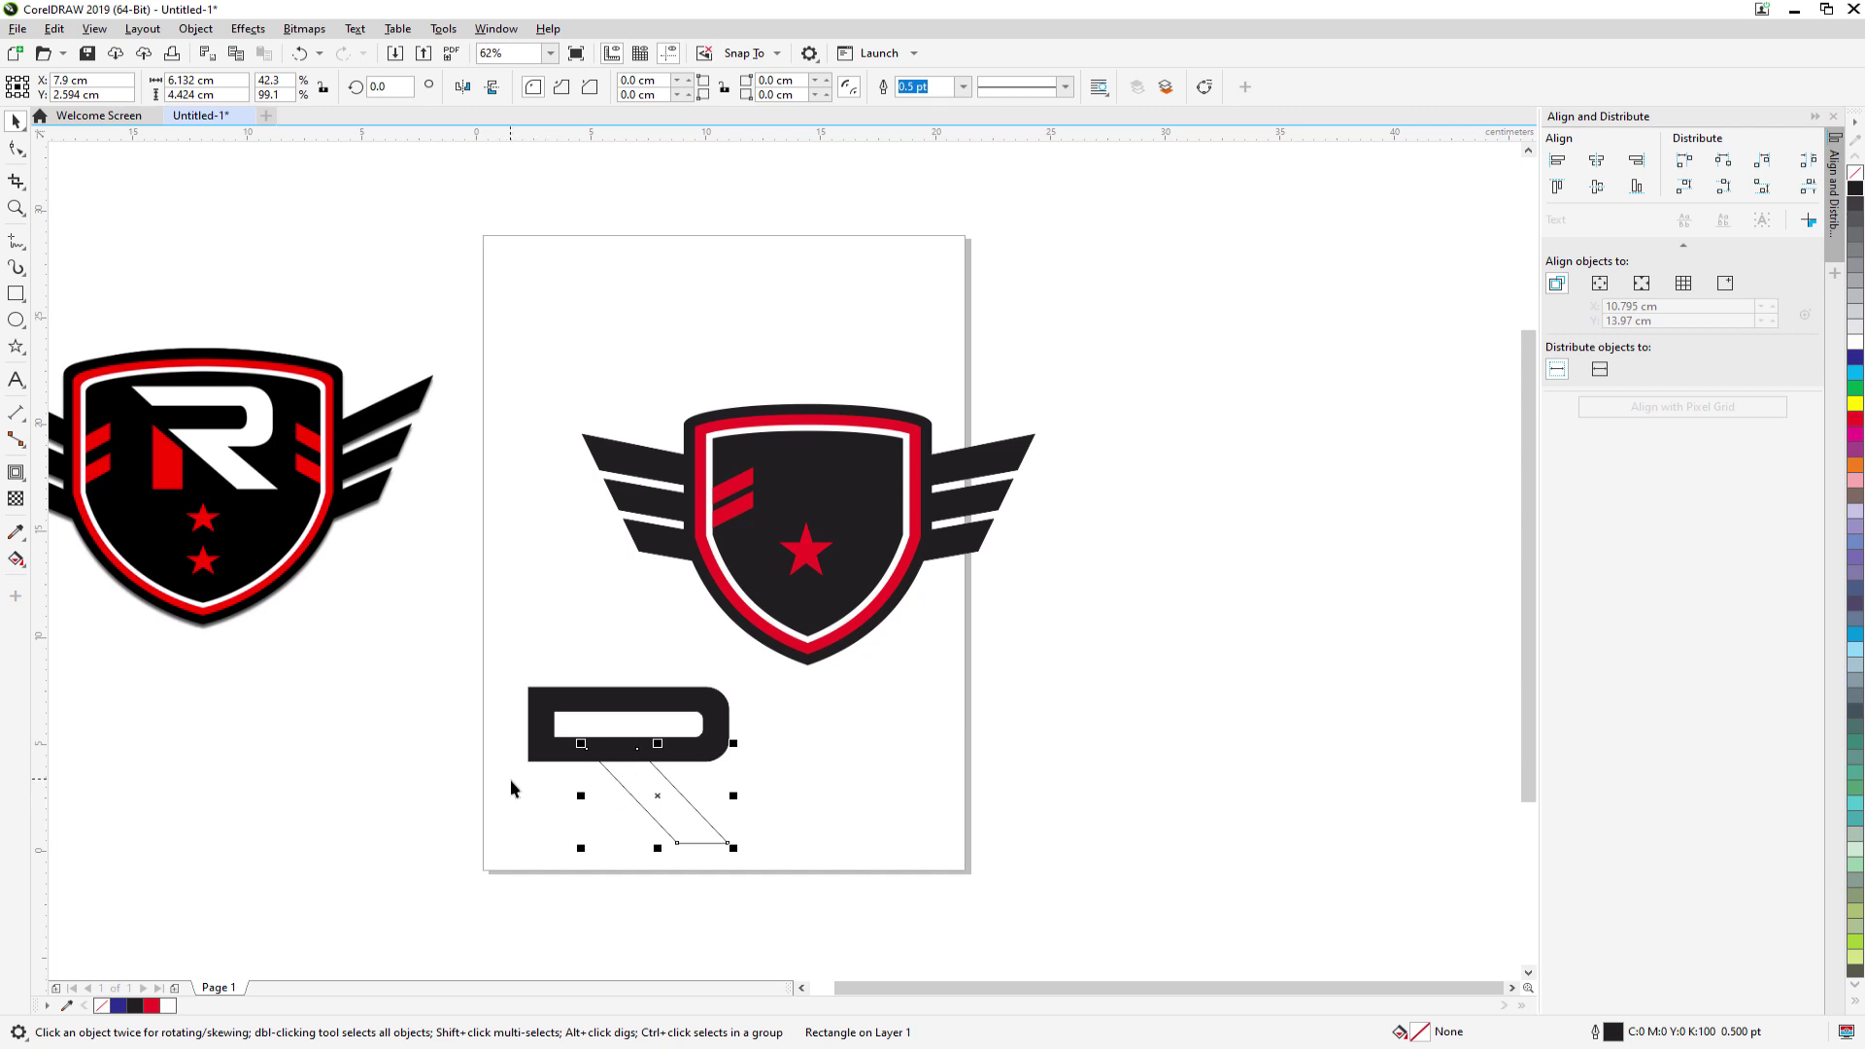
key(ctrl+z)
key(ctrl+z)
key(ctrl+z)
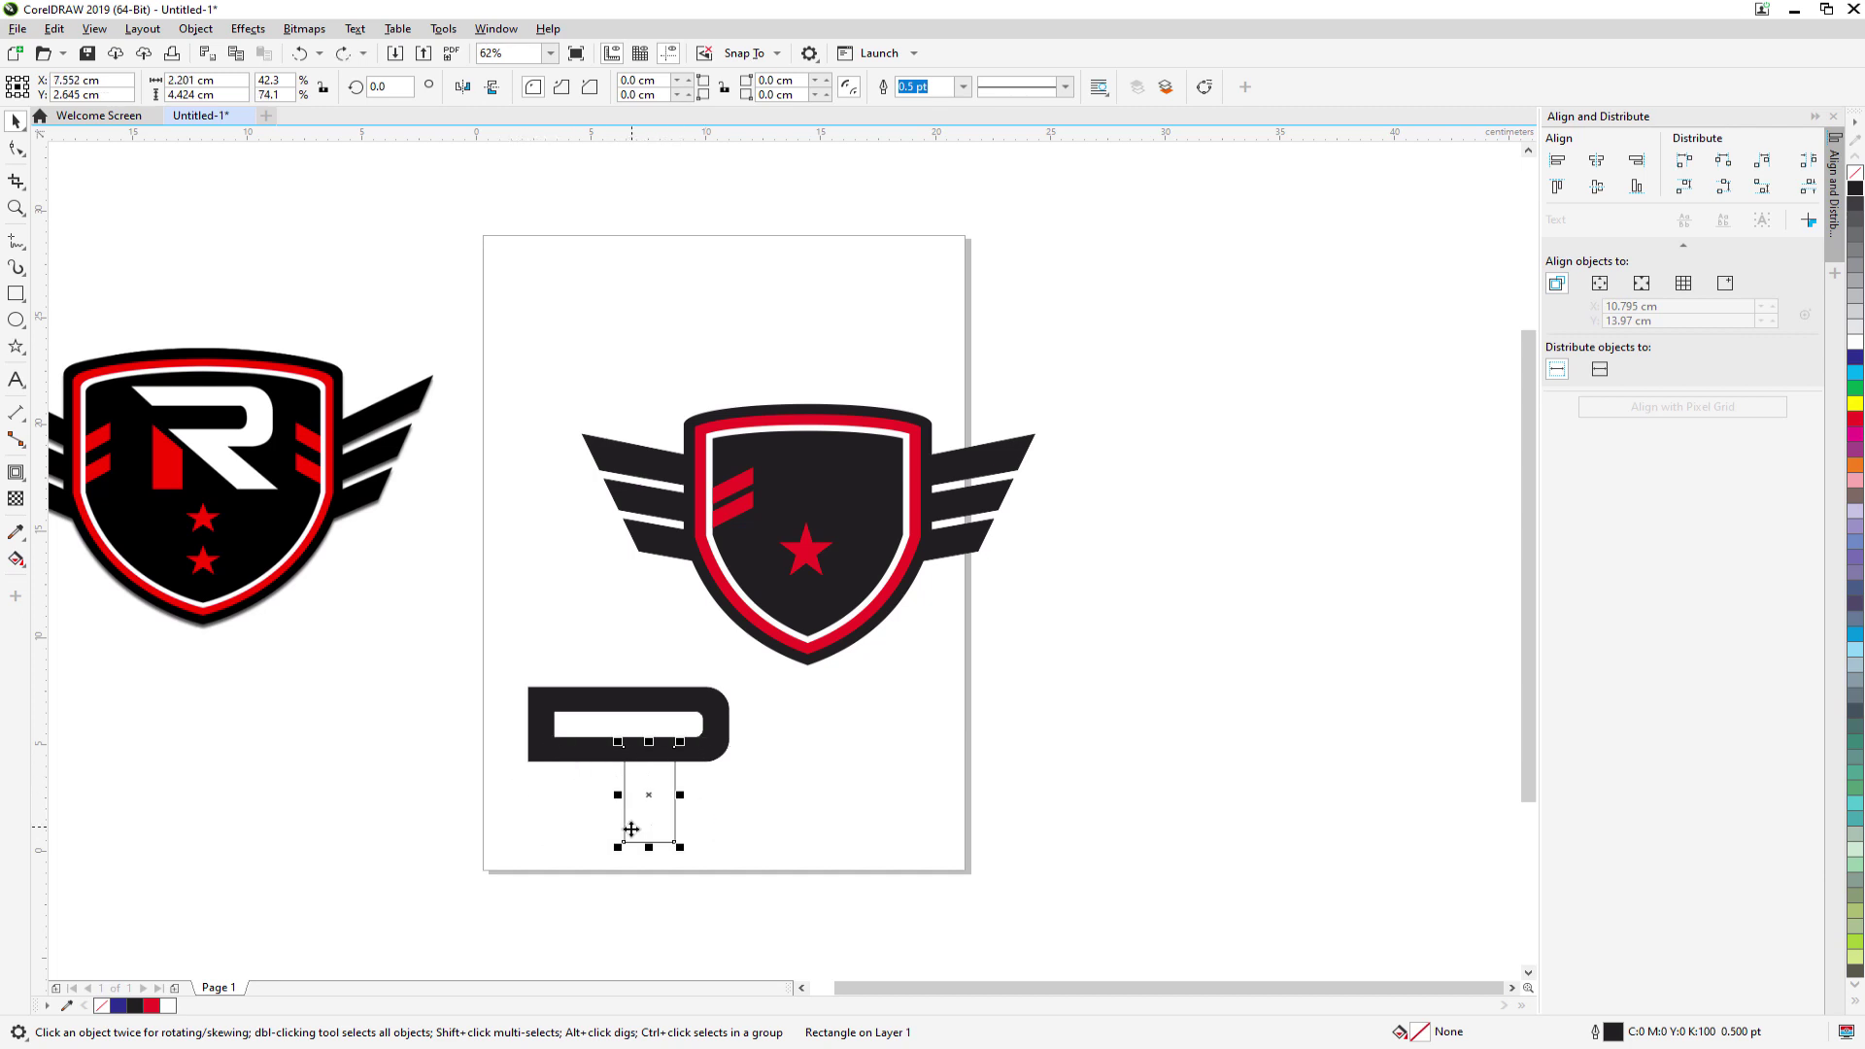
- Extend the rectangle up to the hollow shape's upper edge, about 7.3 cm high, and skew it into a slanted leg about 7.6 cm wide overall
drag(646, 741, 563, 687)
click(654, 685)
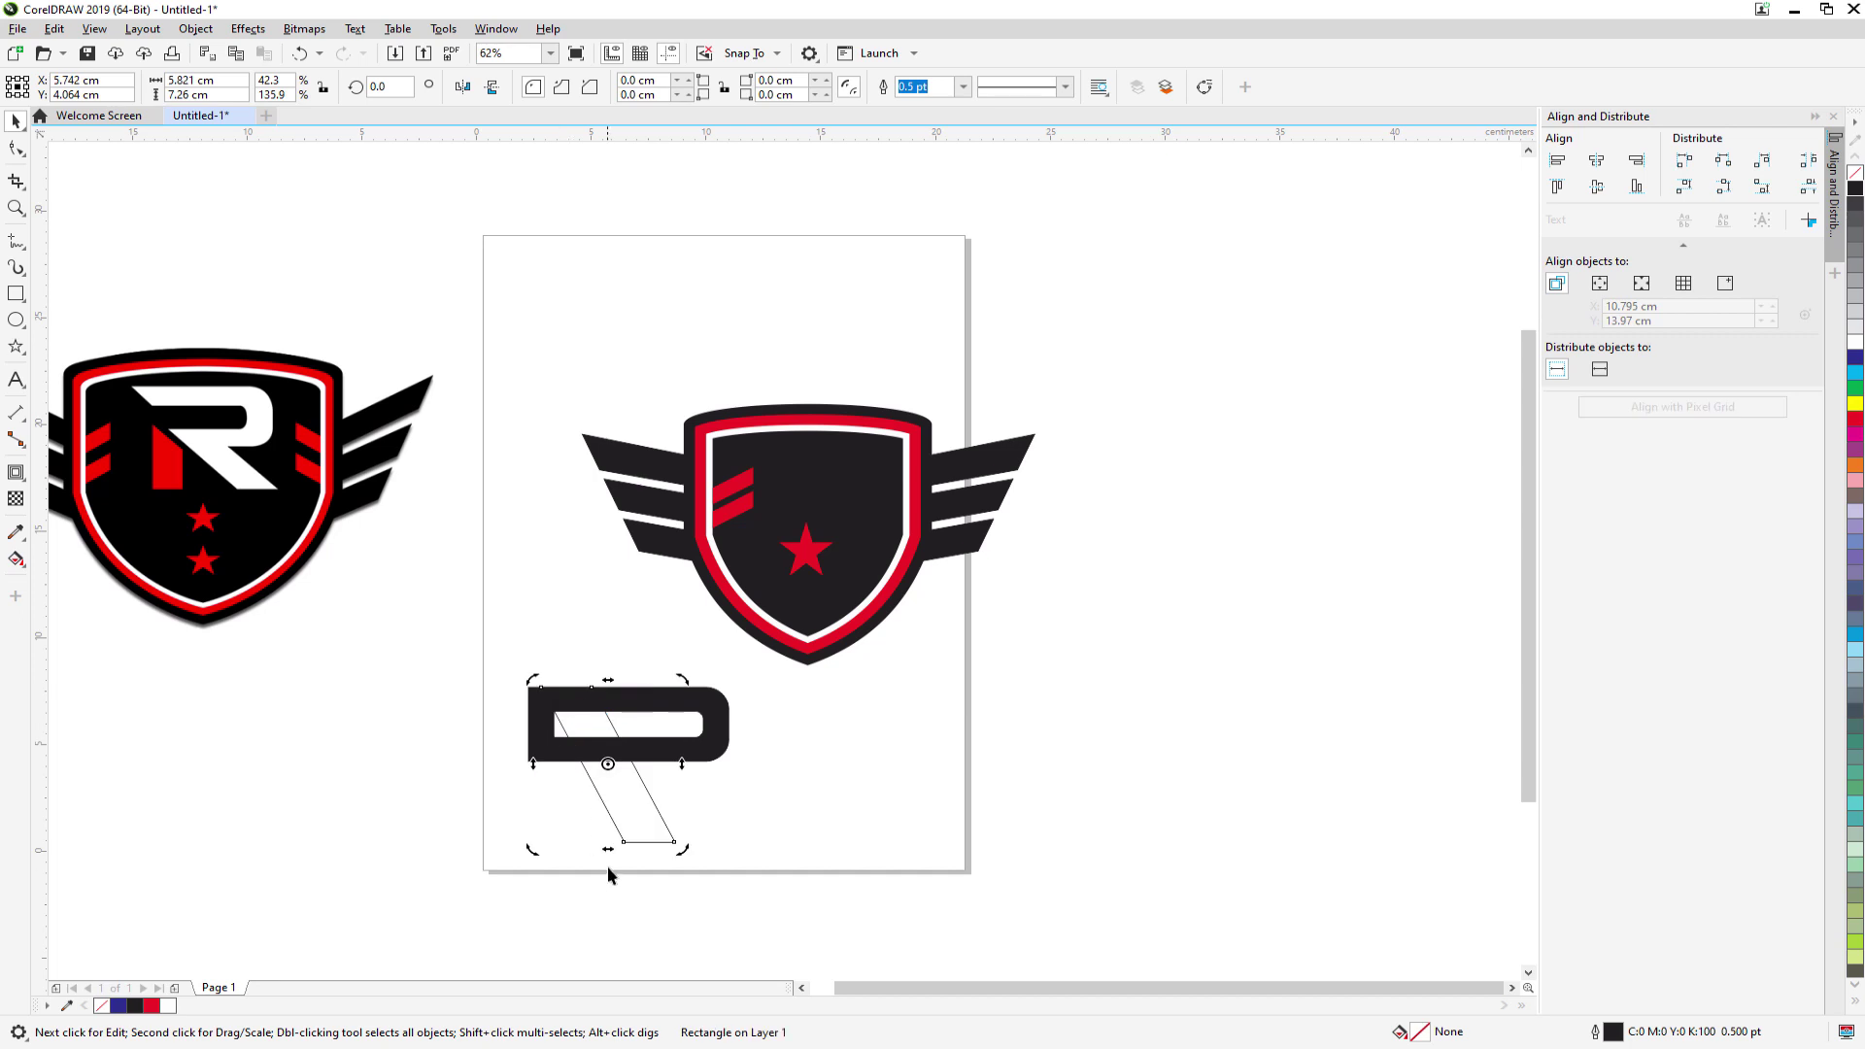
drag(607, 852, 647, 845)
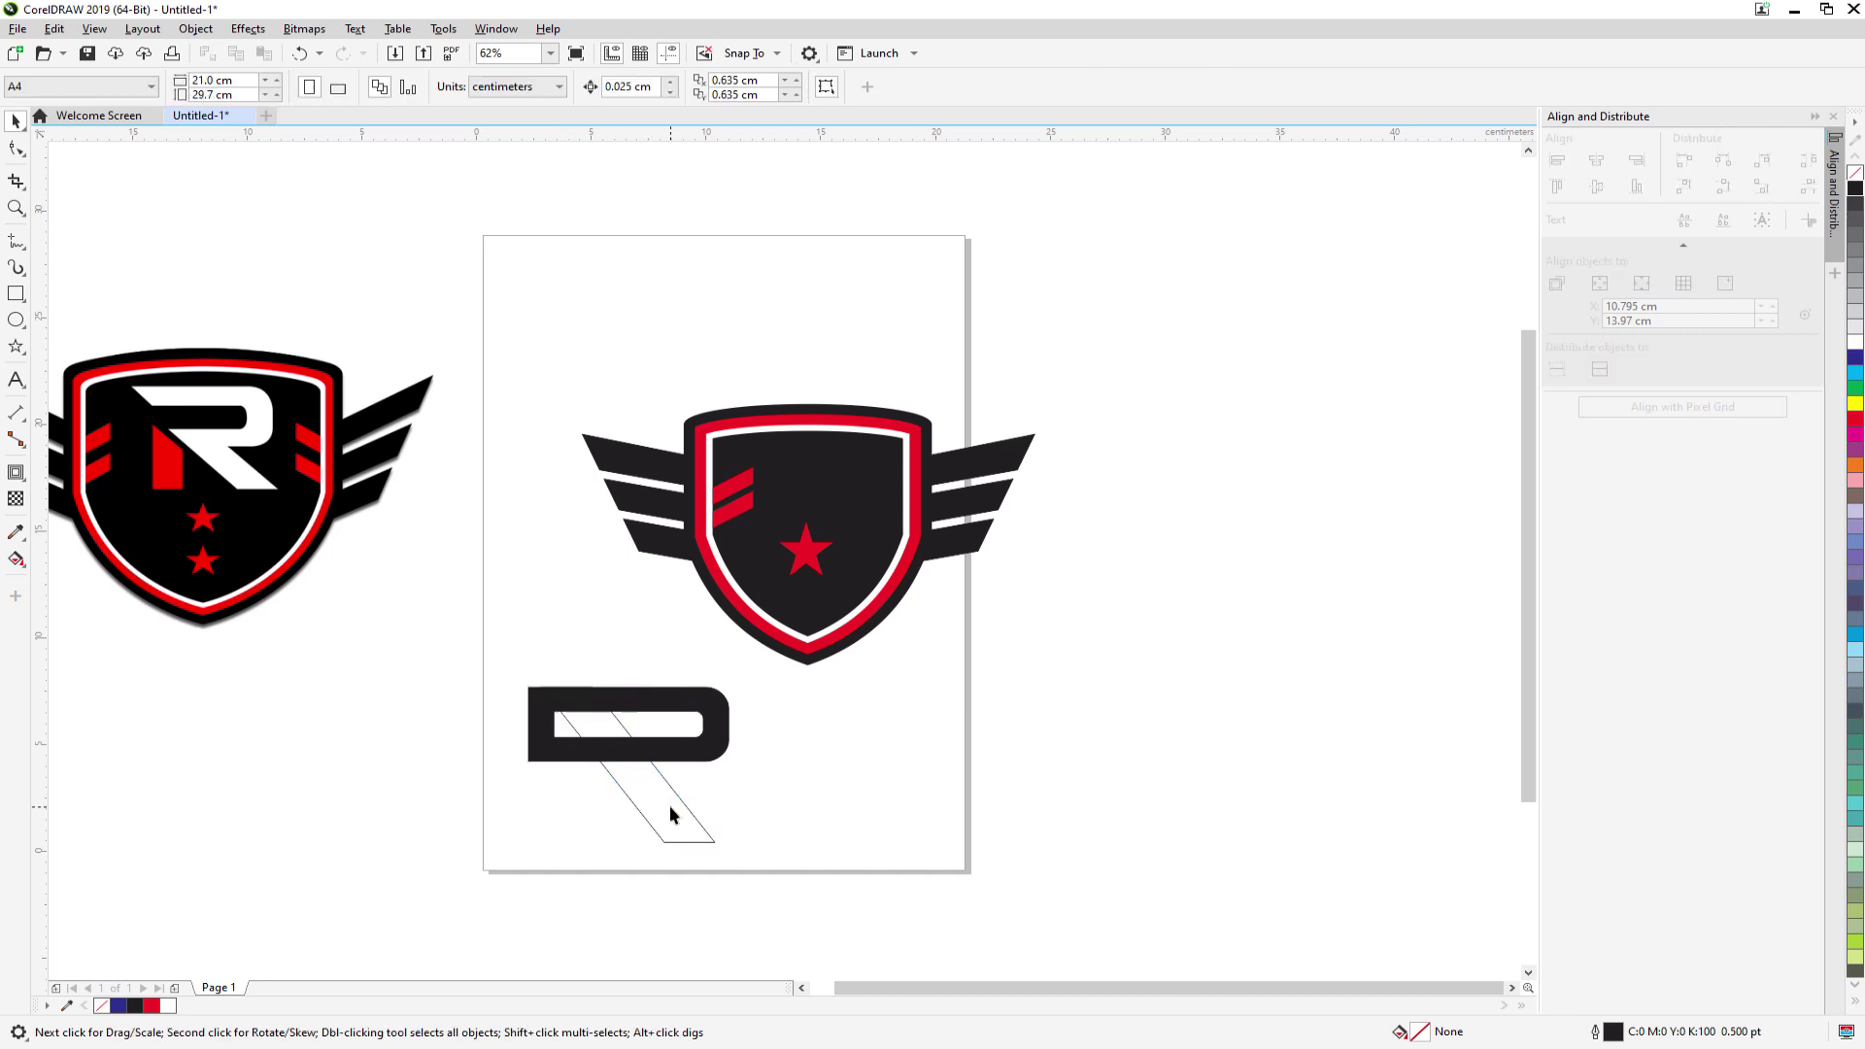
- Convert a copy of the slanted leg to curves and move its two left nodes outward, making a parallelogram about 11.6 cm wide overall
click(684, 802)
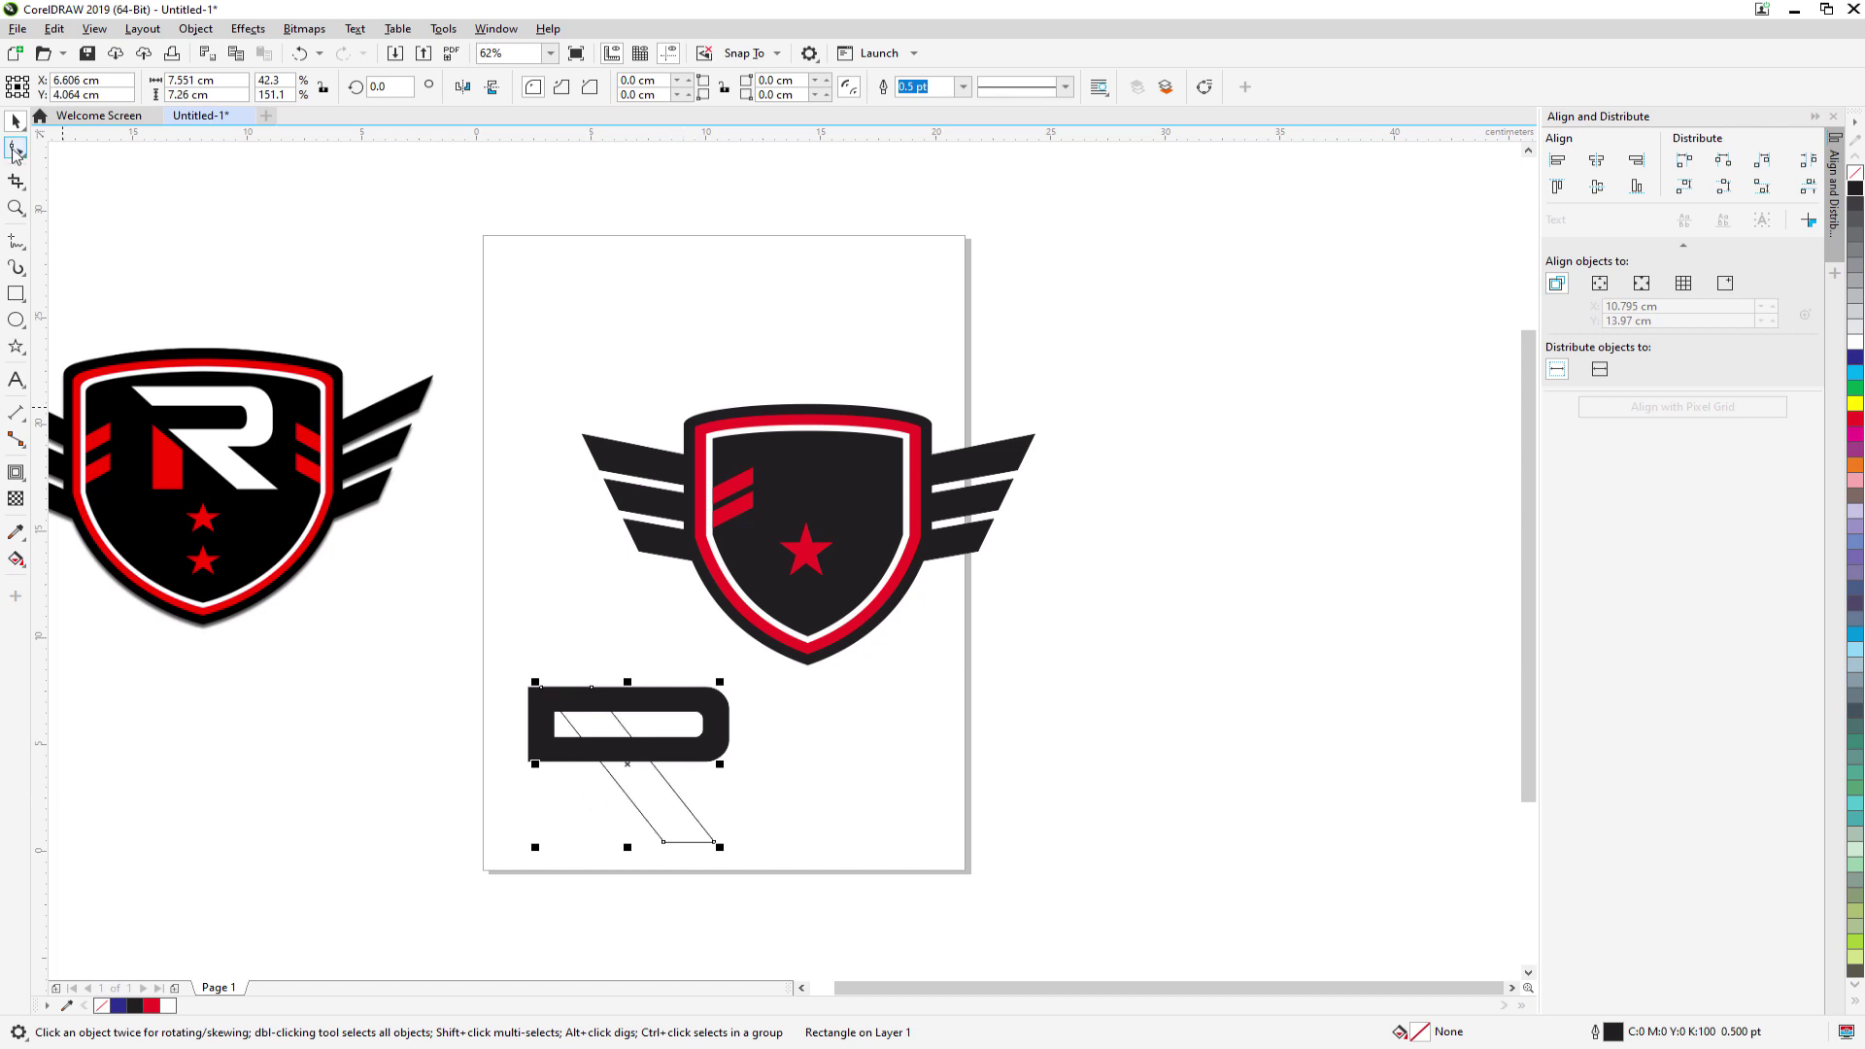
click(15, 146)
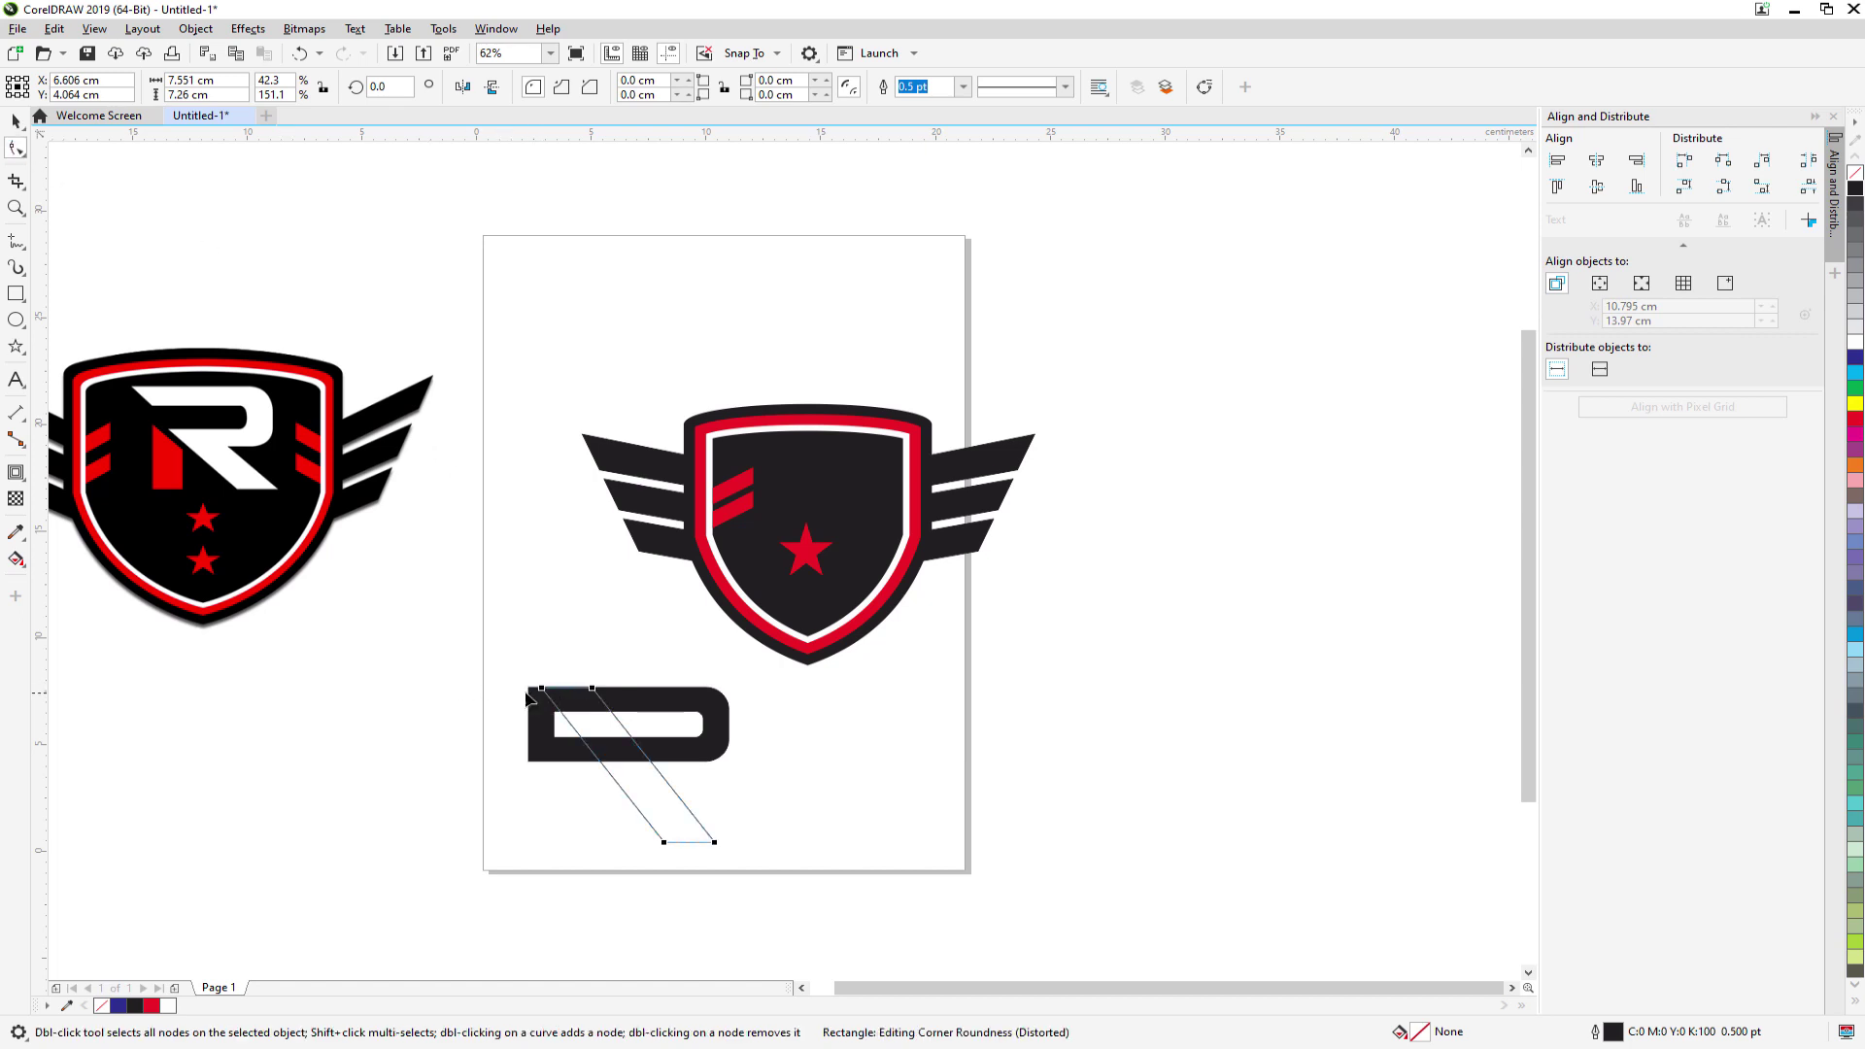
drag(540, 688, 470, 695)
key(ctrl+z)
click(1204, 86)
drag(542, 690, 450, 689)
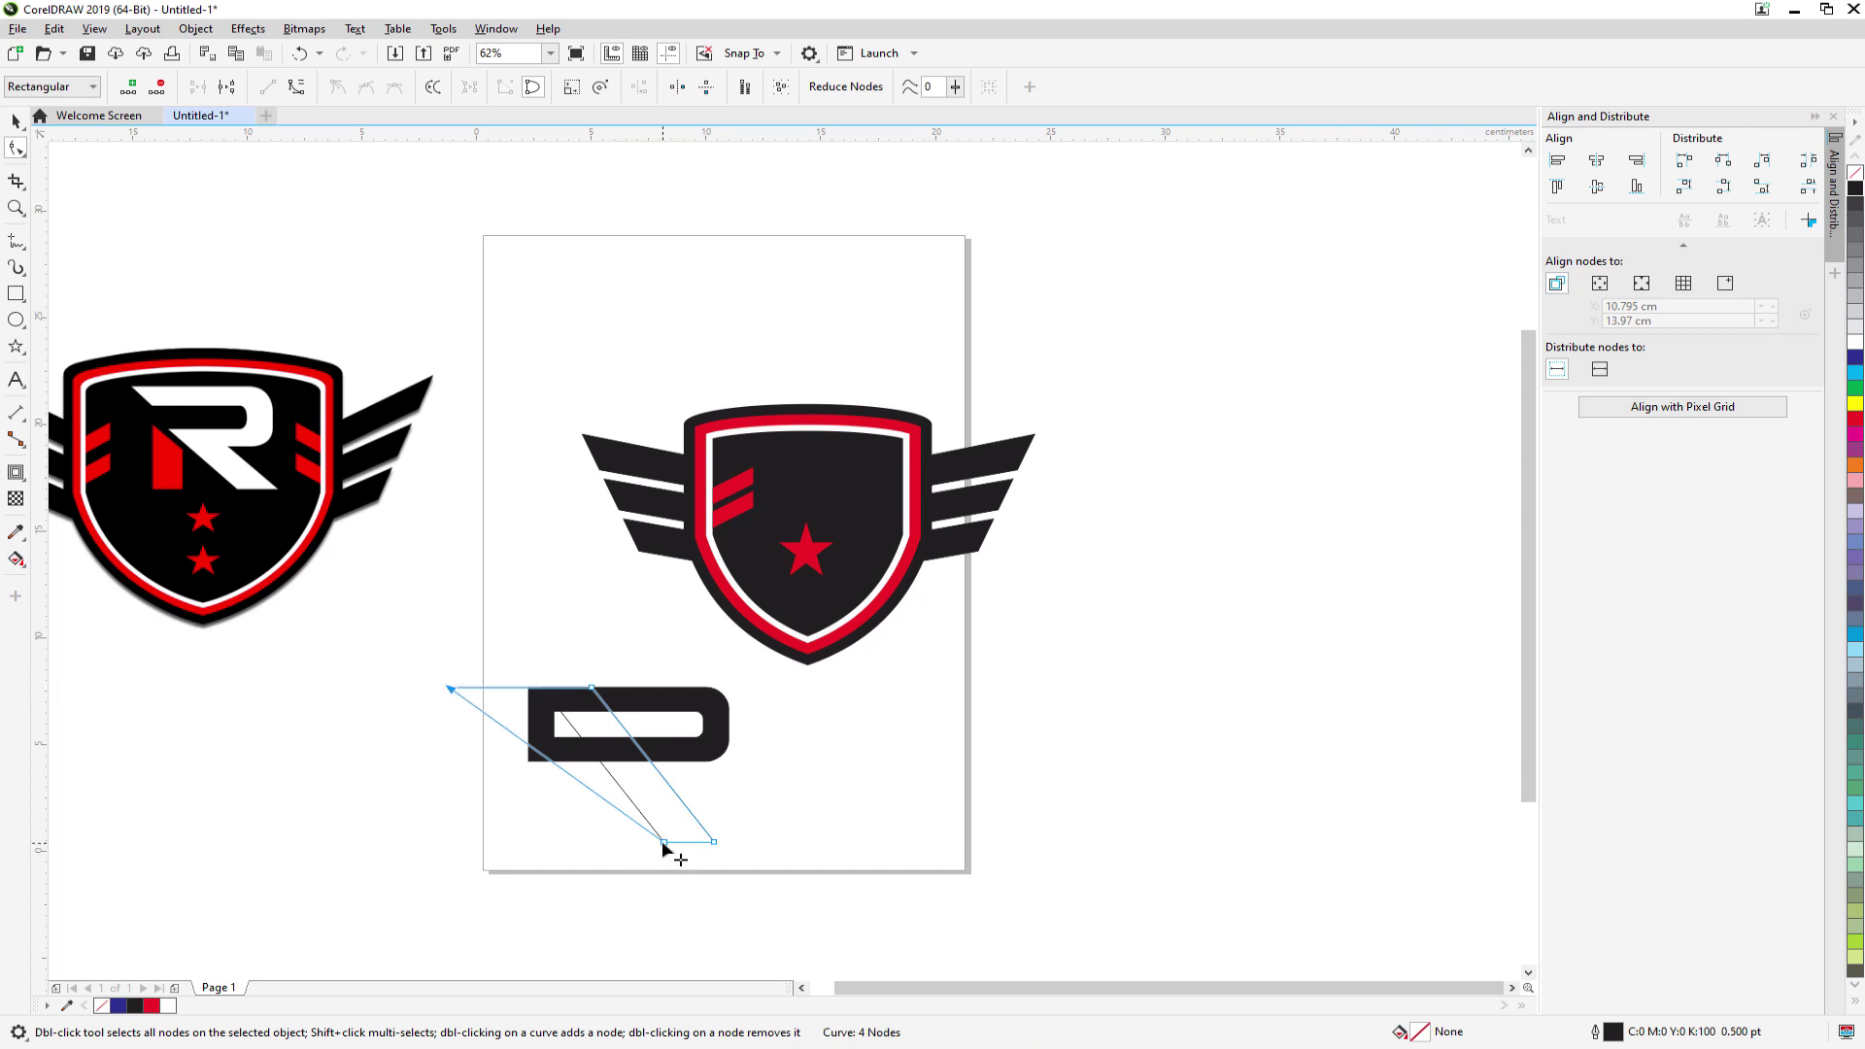
drag(650, 847, 583, 842)
key(ctrl+z)
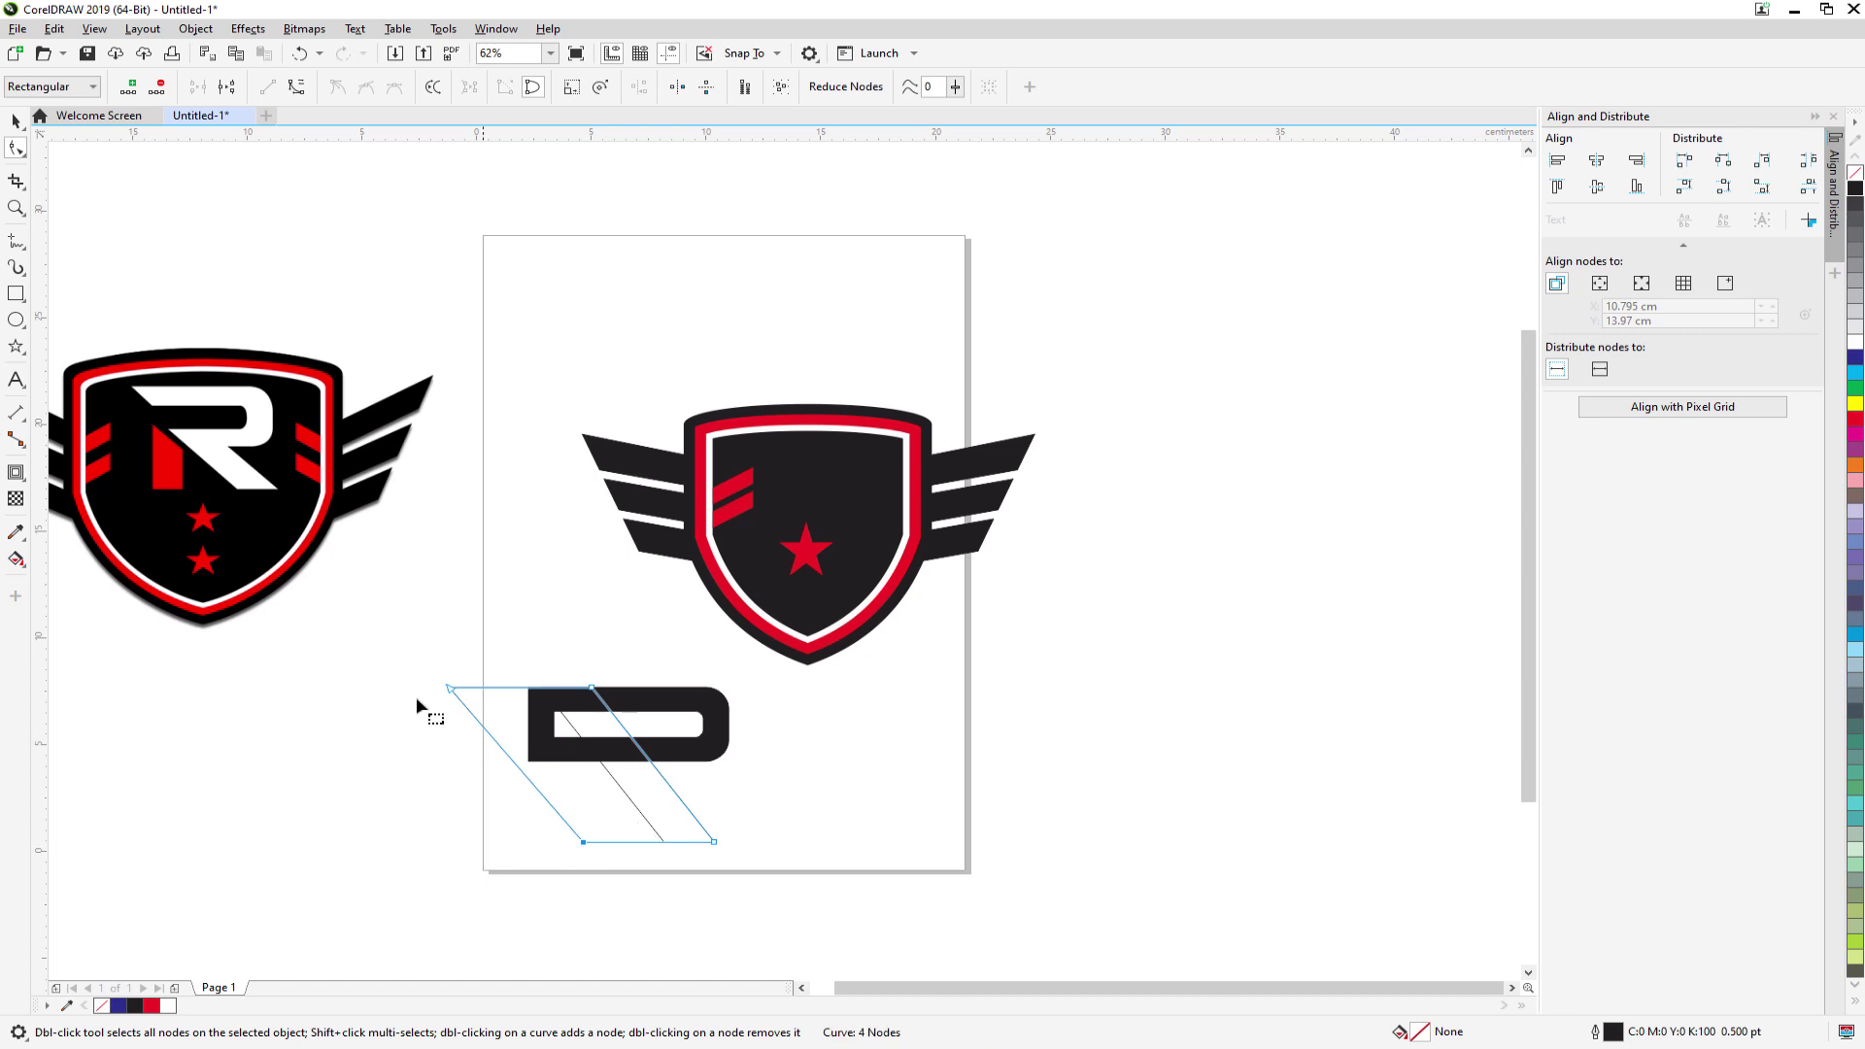
- Cut away the left part of the hollow black shape with the wide parallelogram
click(15, 121)
click(265, 803)
click(682, 755)
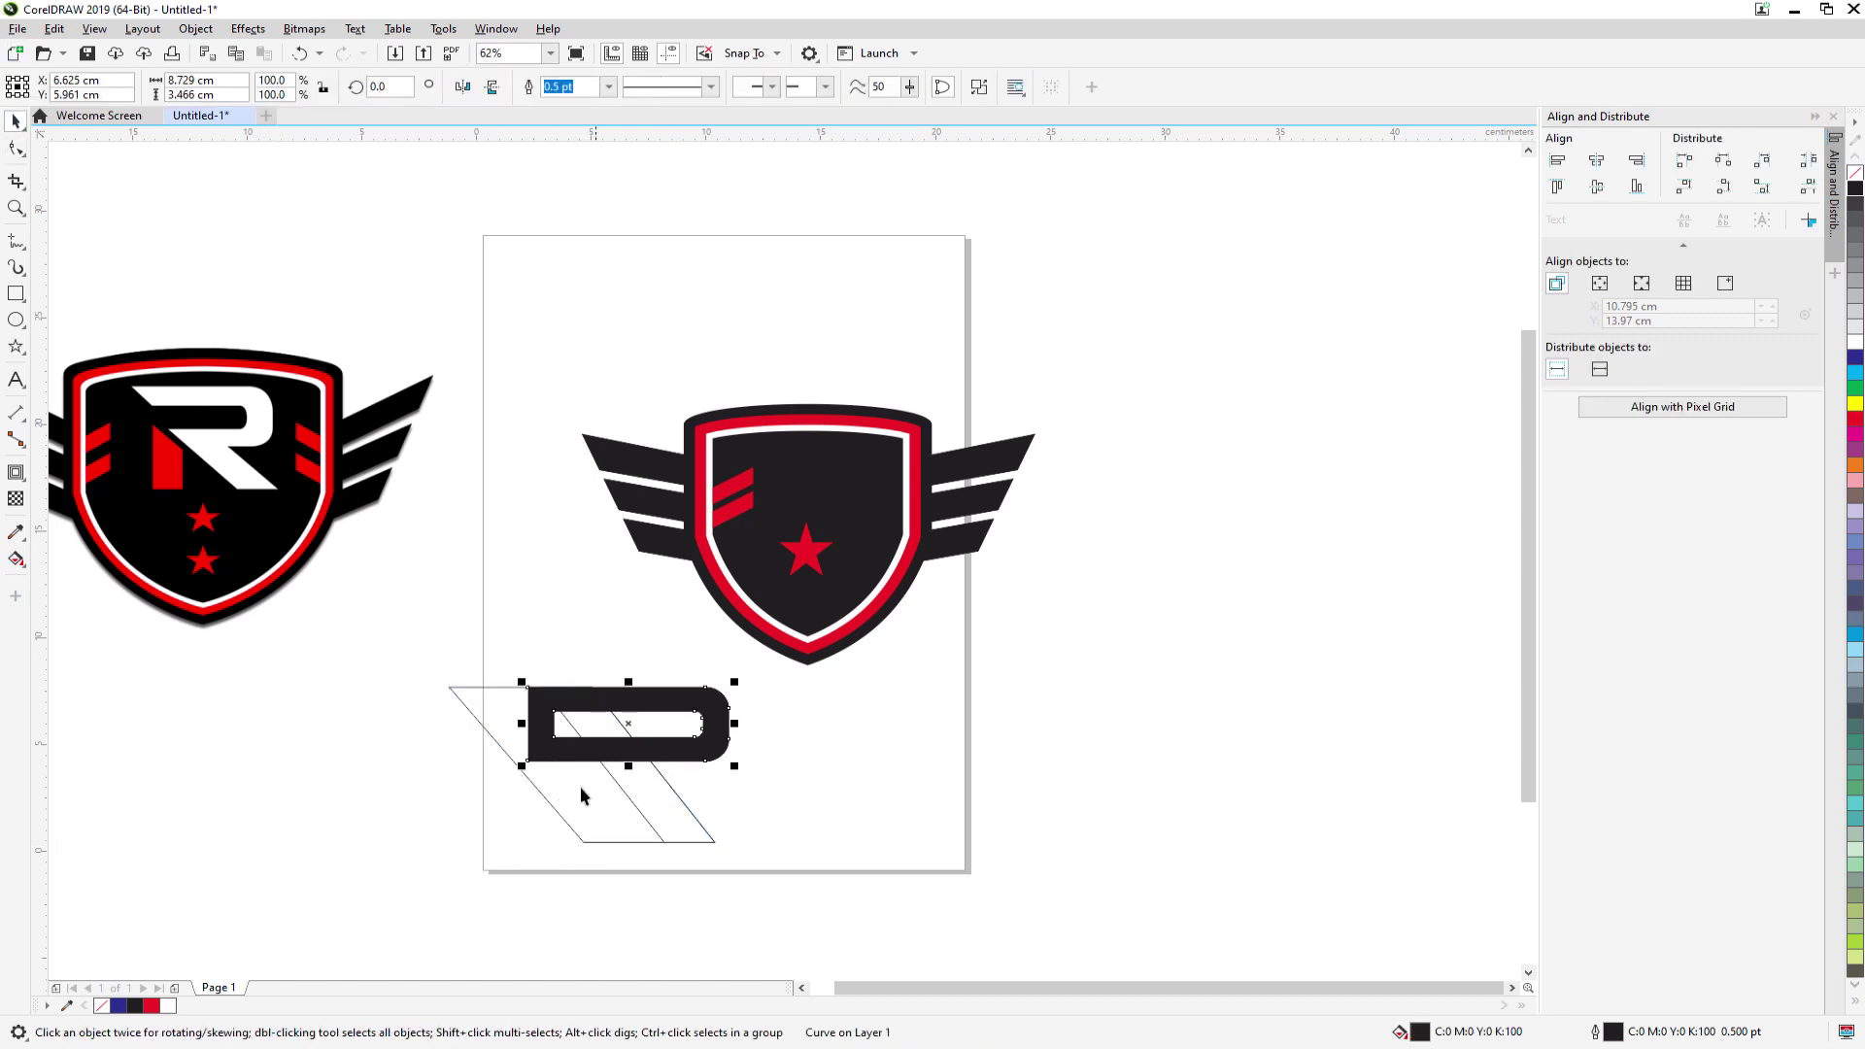
shift+click(541, 802)
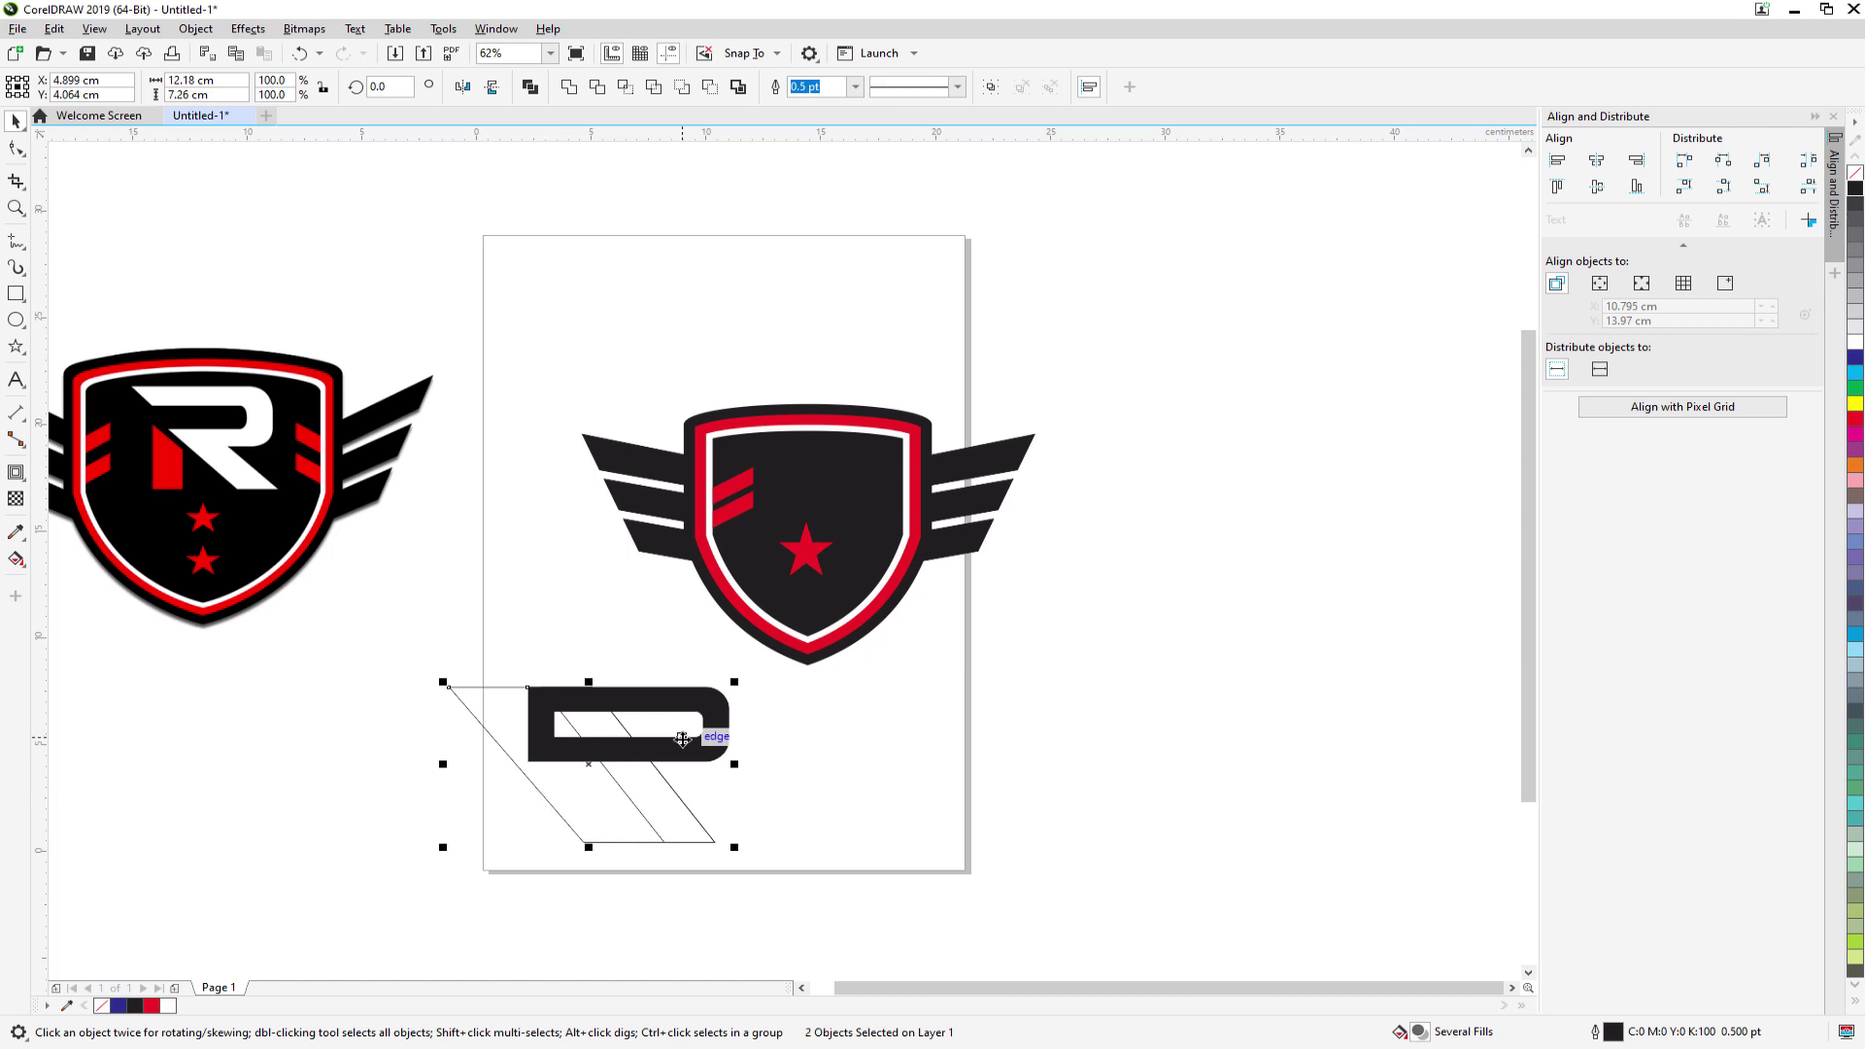
click(712, 89)
click(902, 760)
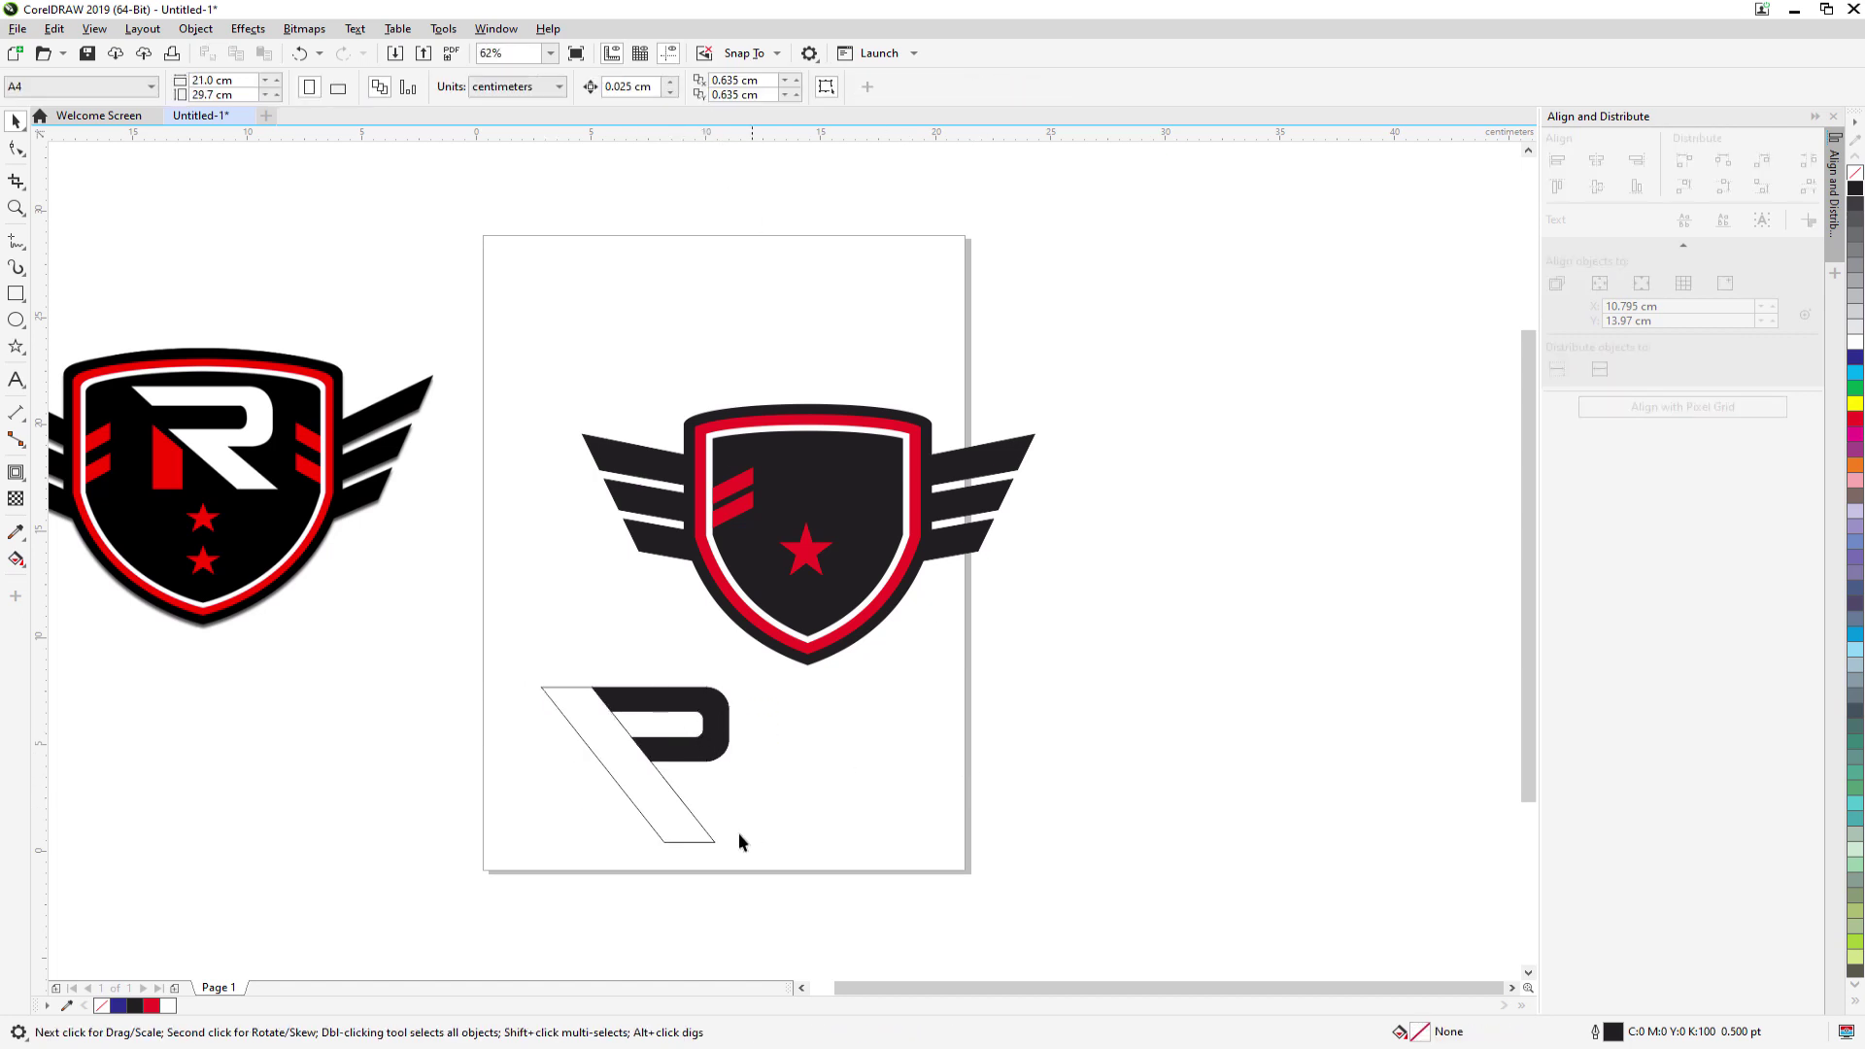
- Nudge the slanted leg right across the cut black shape, then back left until its right edge meets the slanted cut
click(705, 831)
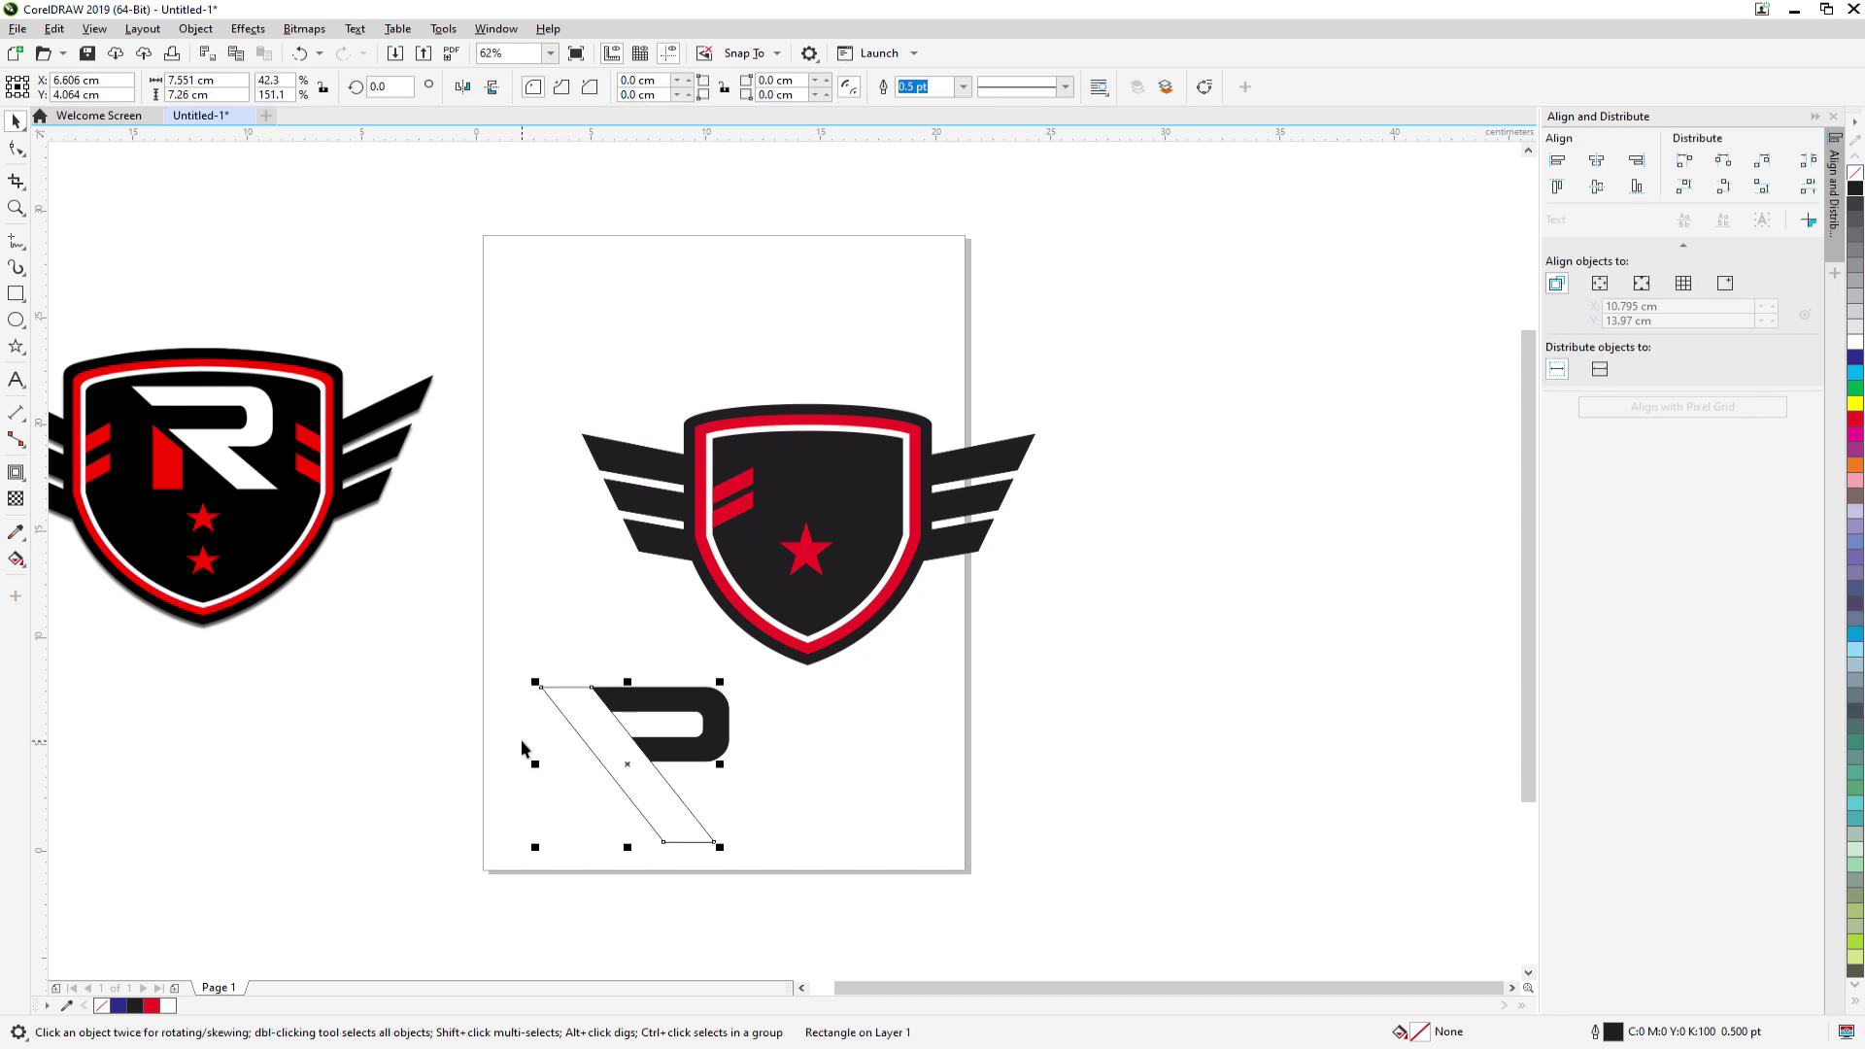
click(871, 741)
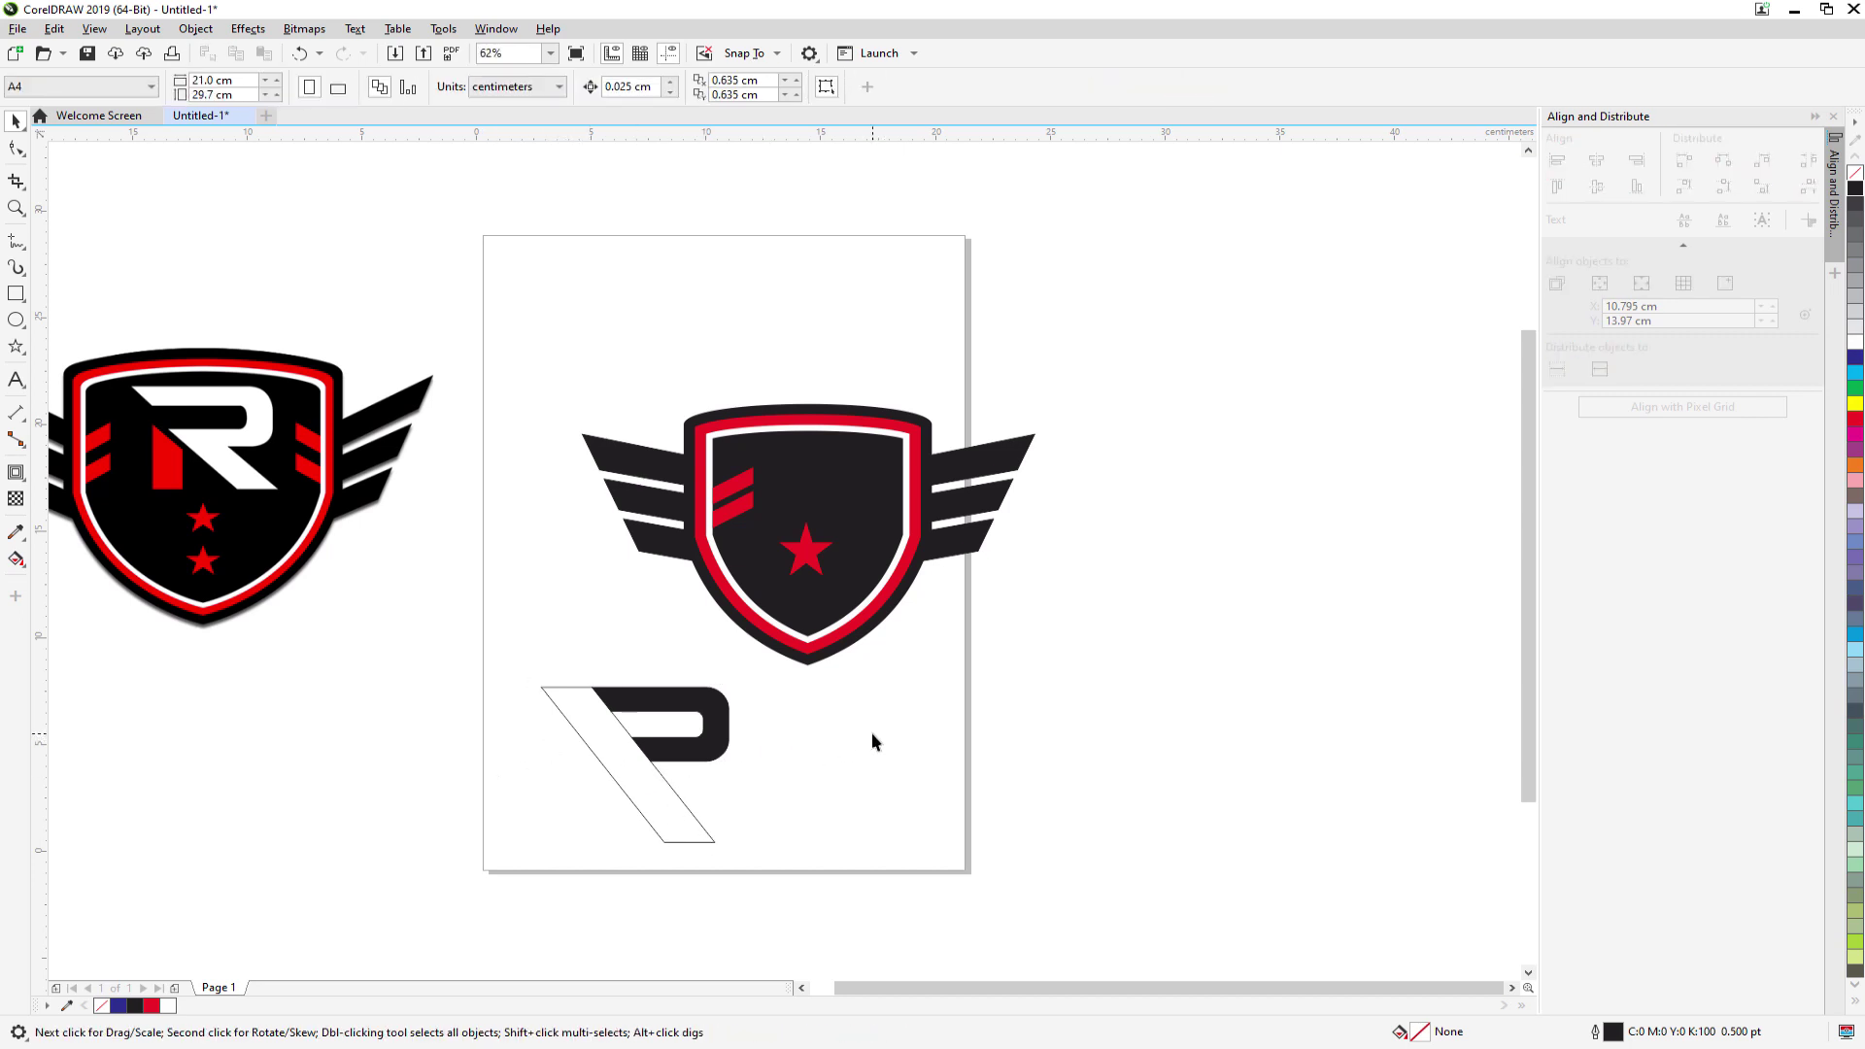
click(670, 788)
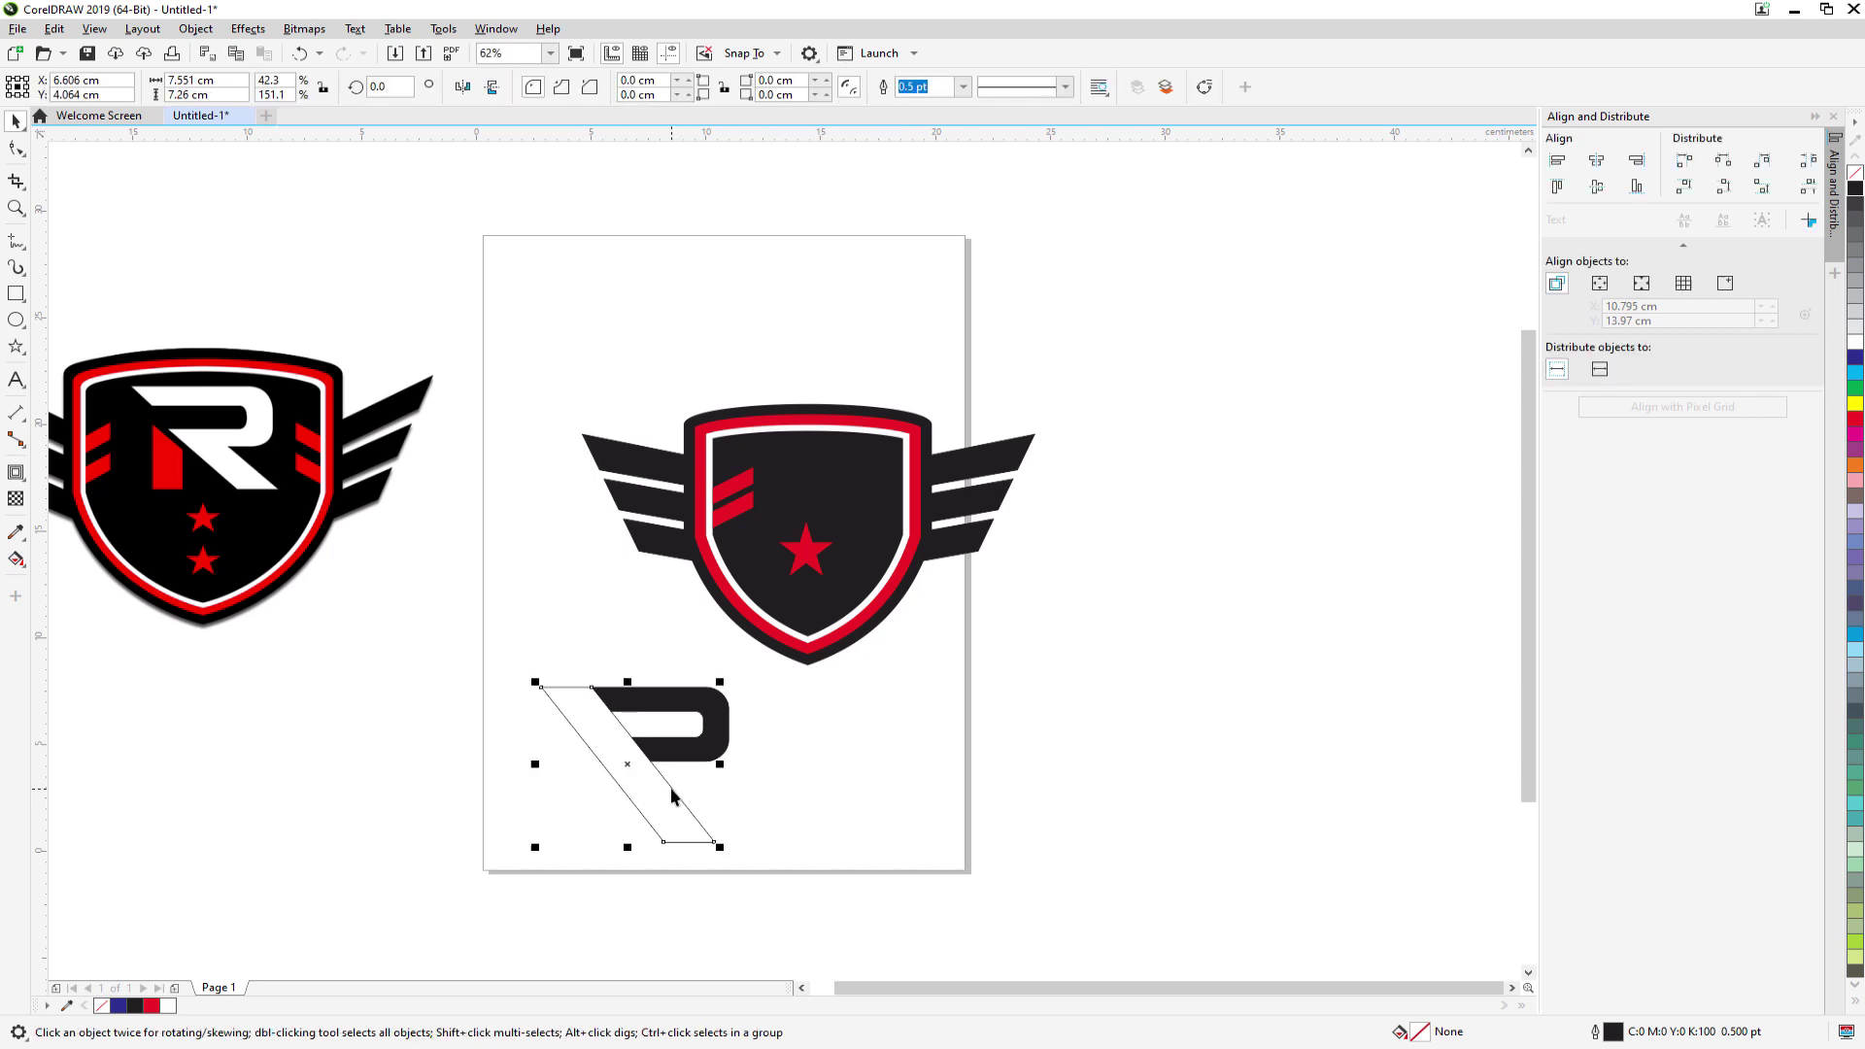
click(828, 767)
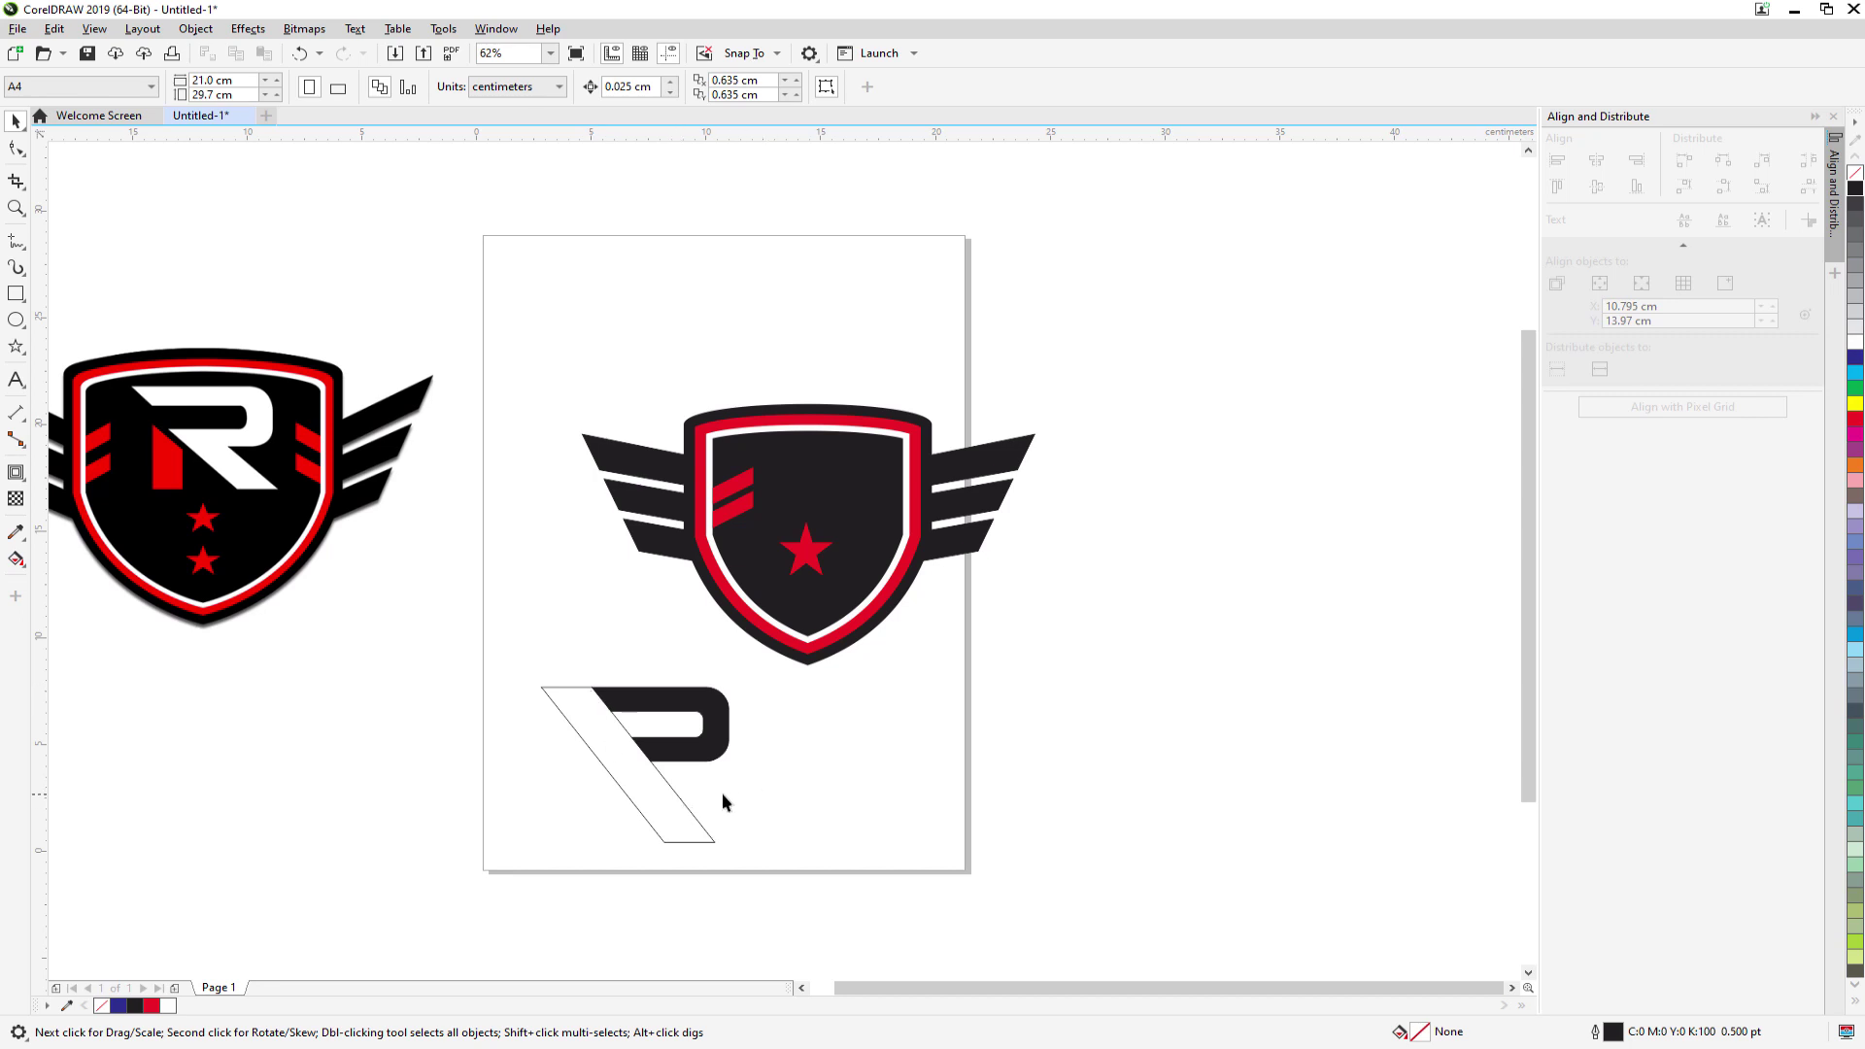
click(676, 799)
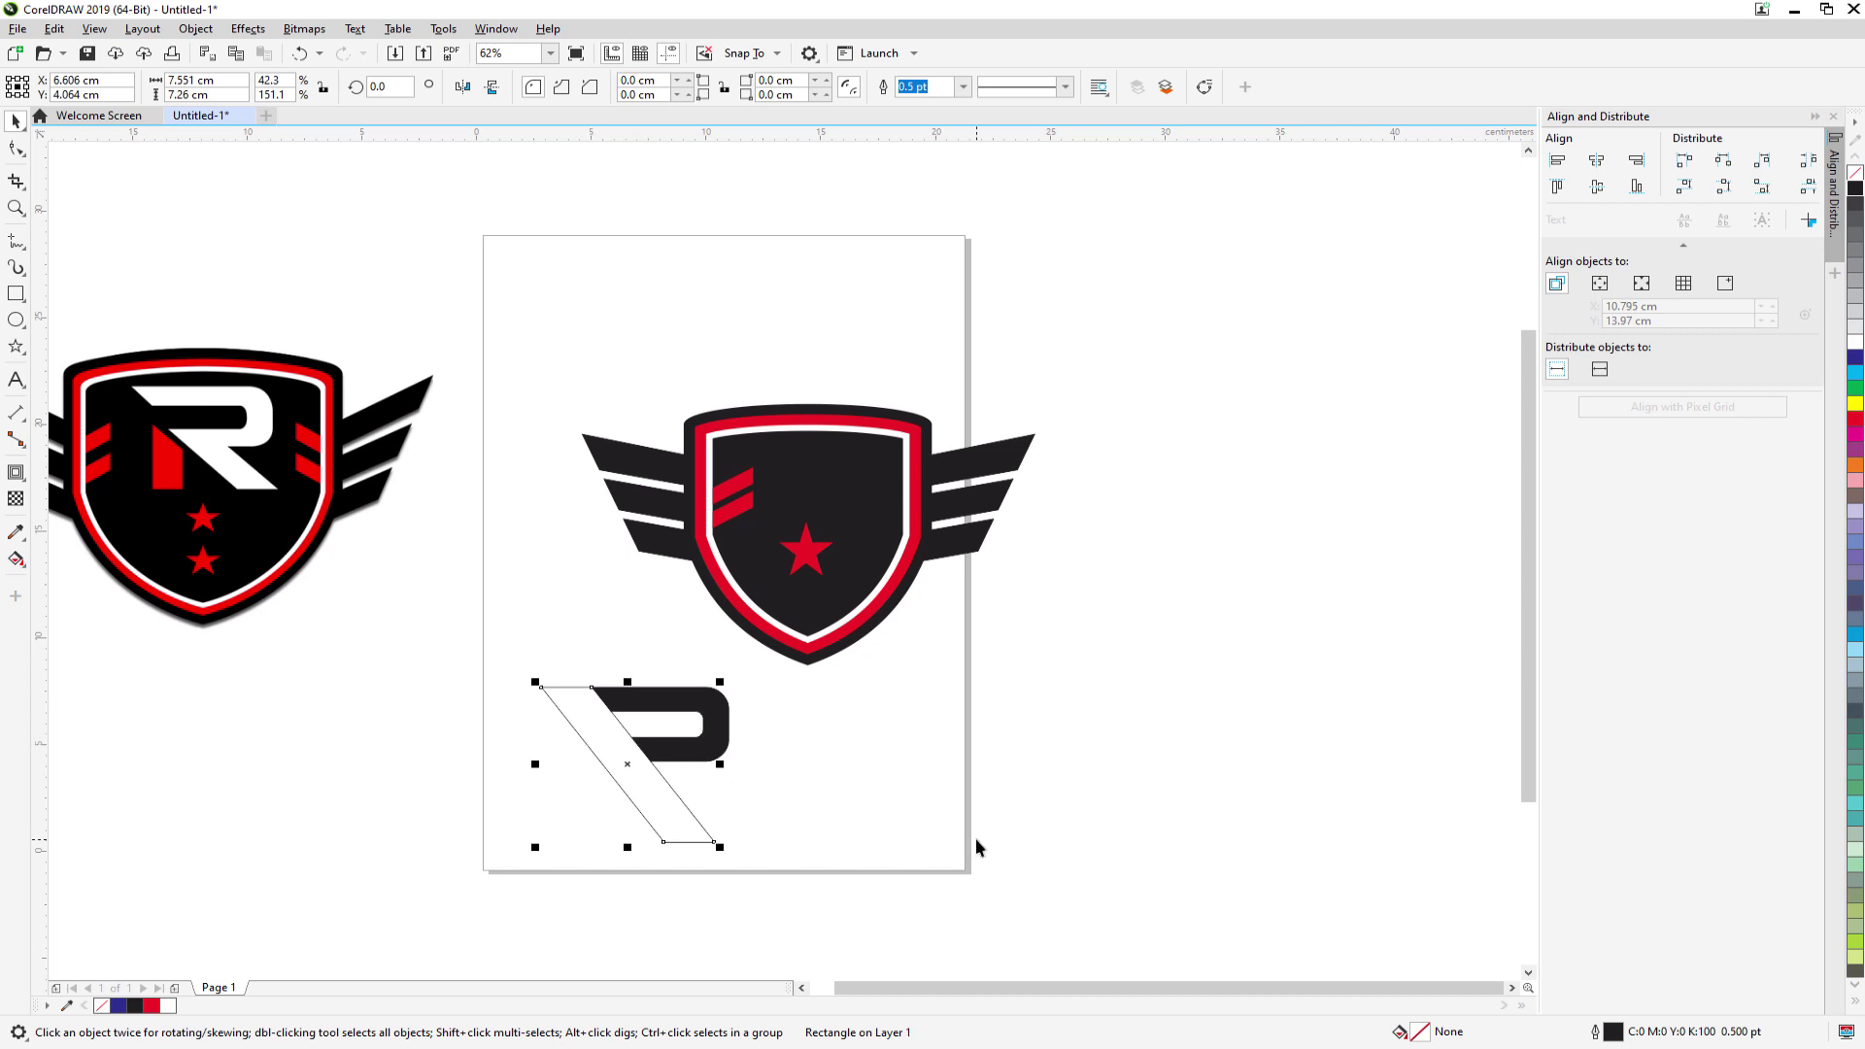
key(Right)
key(Right)
key(Right)
key(Right)
key(Right)
key(Right)
key(Right)
key(Right)
key(Right)
key(Right)
key(Right)
key(Right)
key(Right)
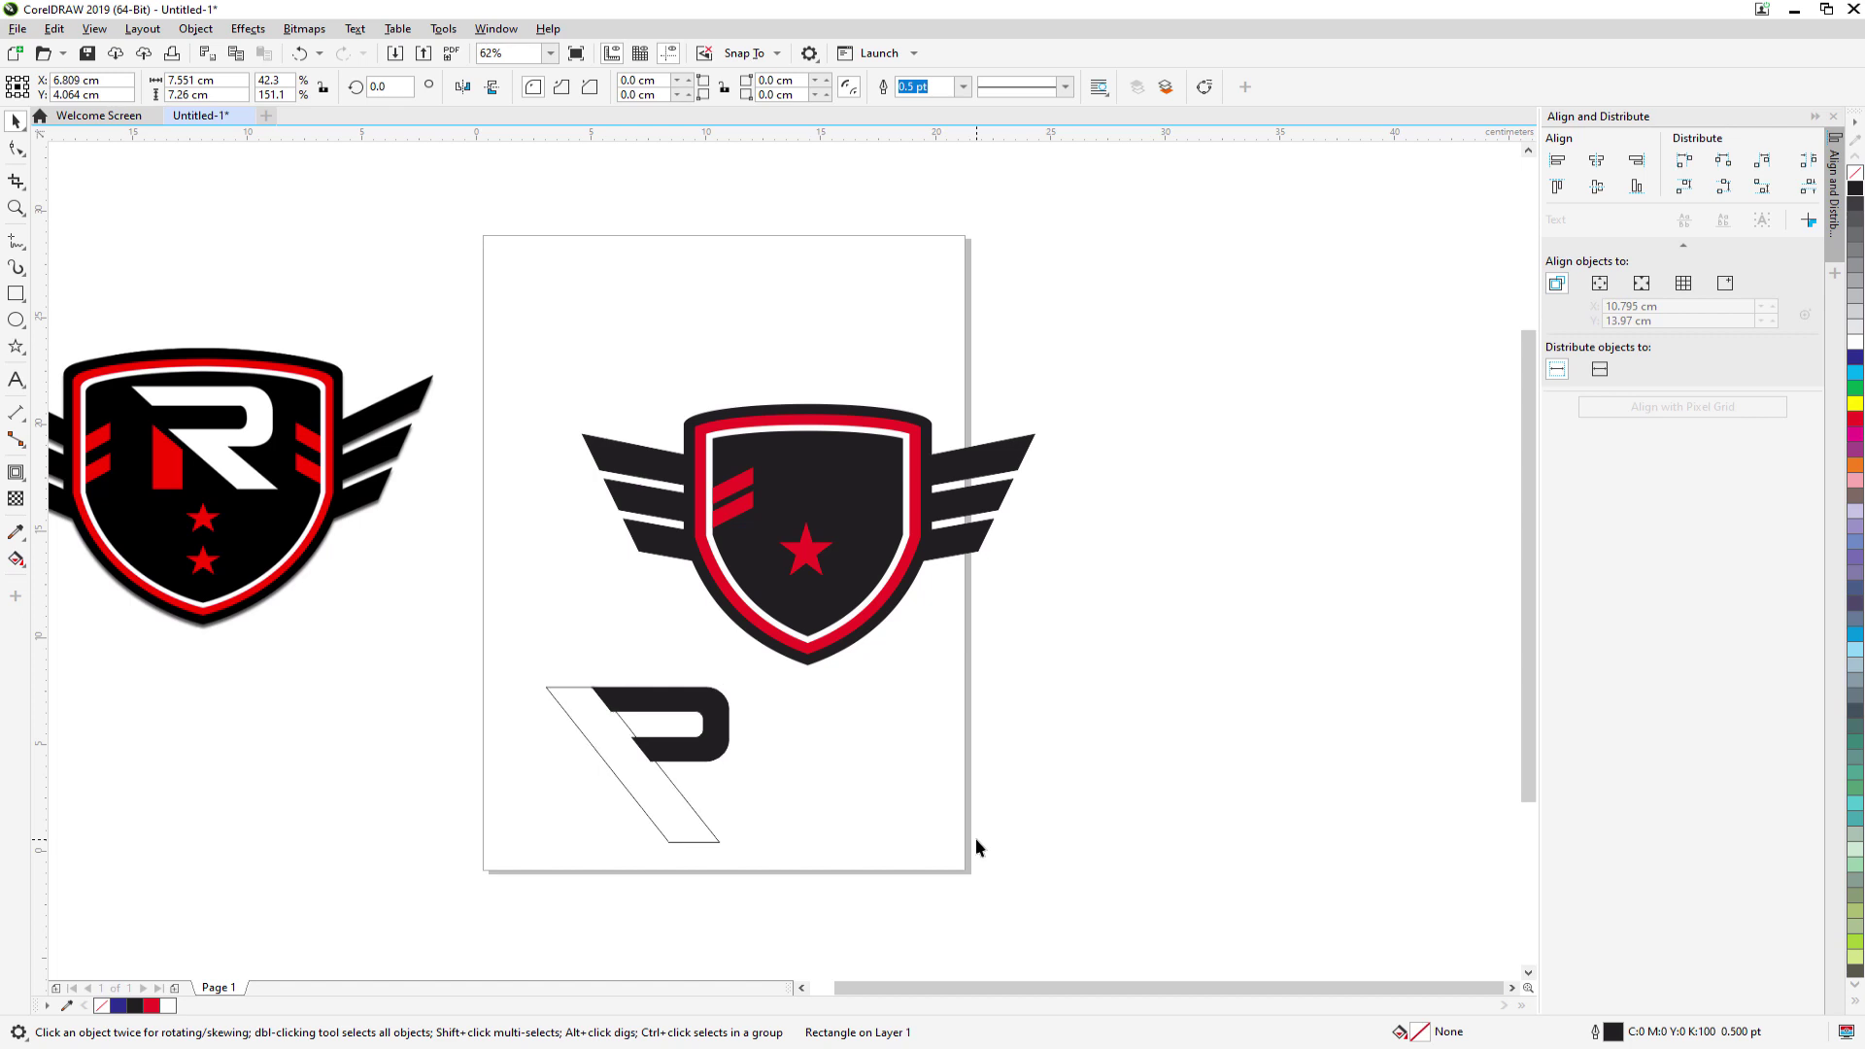
key(Right)
key(Right)
key(Right)
key(Right)
key(Right)
key(Right)
key(Right)
key(Right)
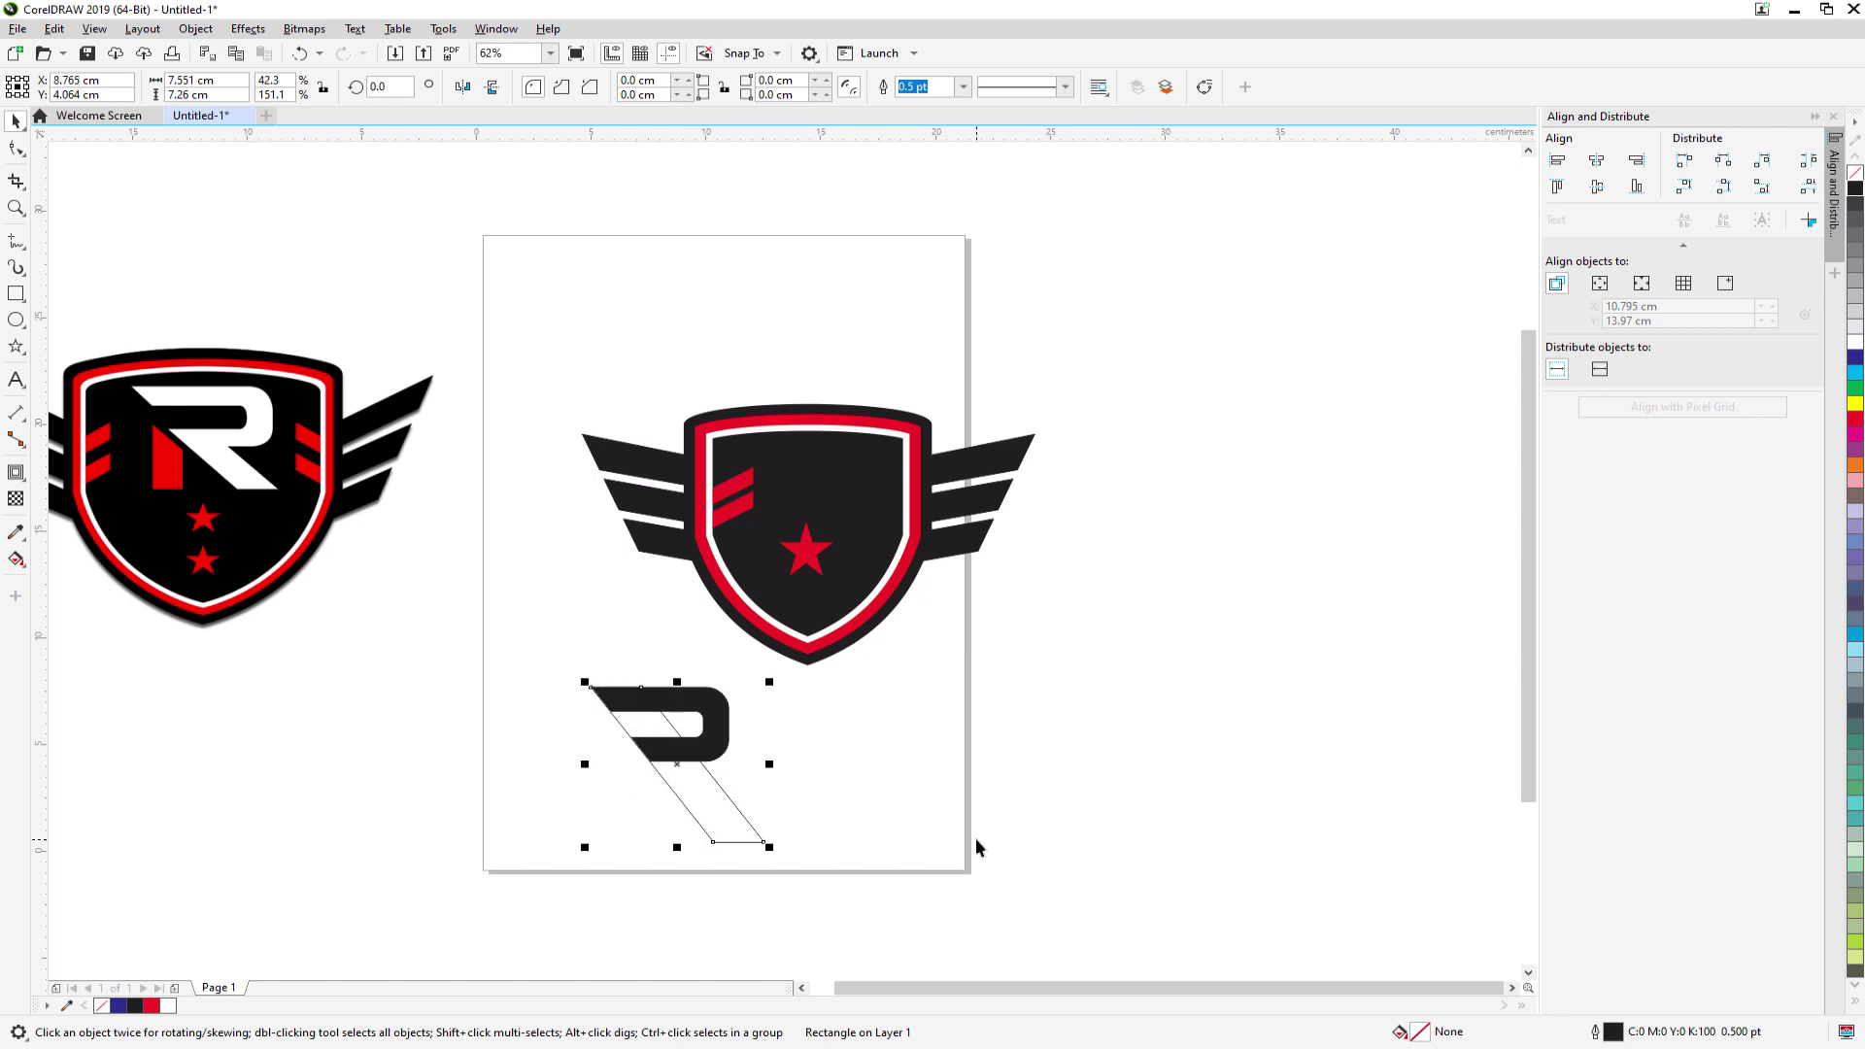
key(Left)
key(Left)
key(Left)
key(Left)
key(Left)
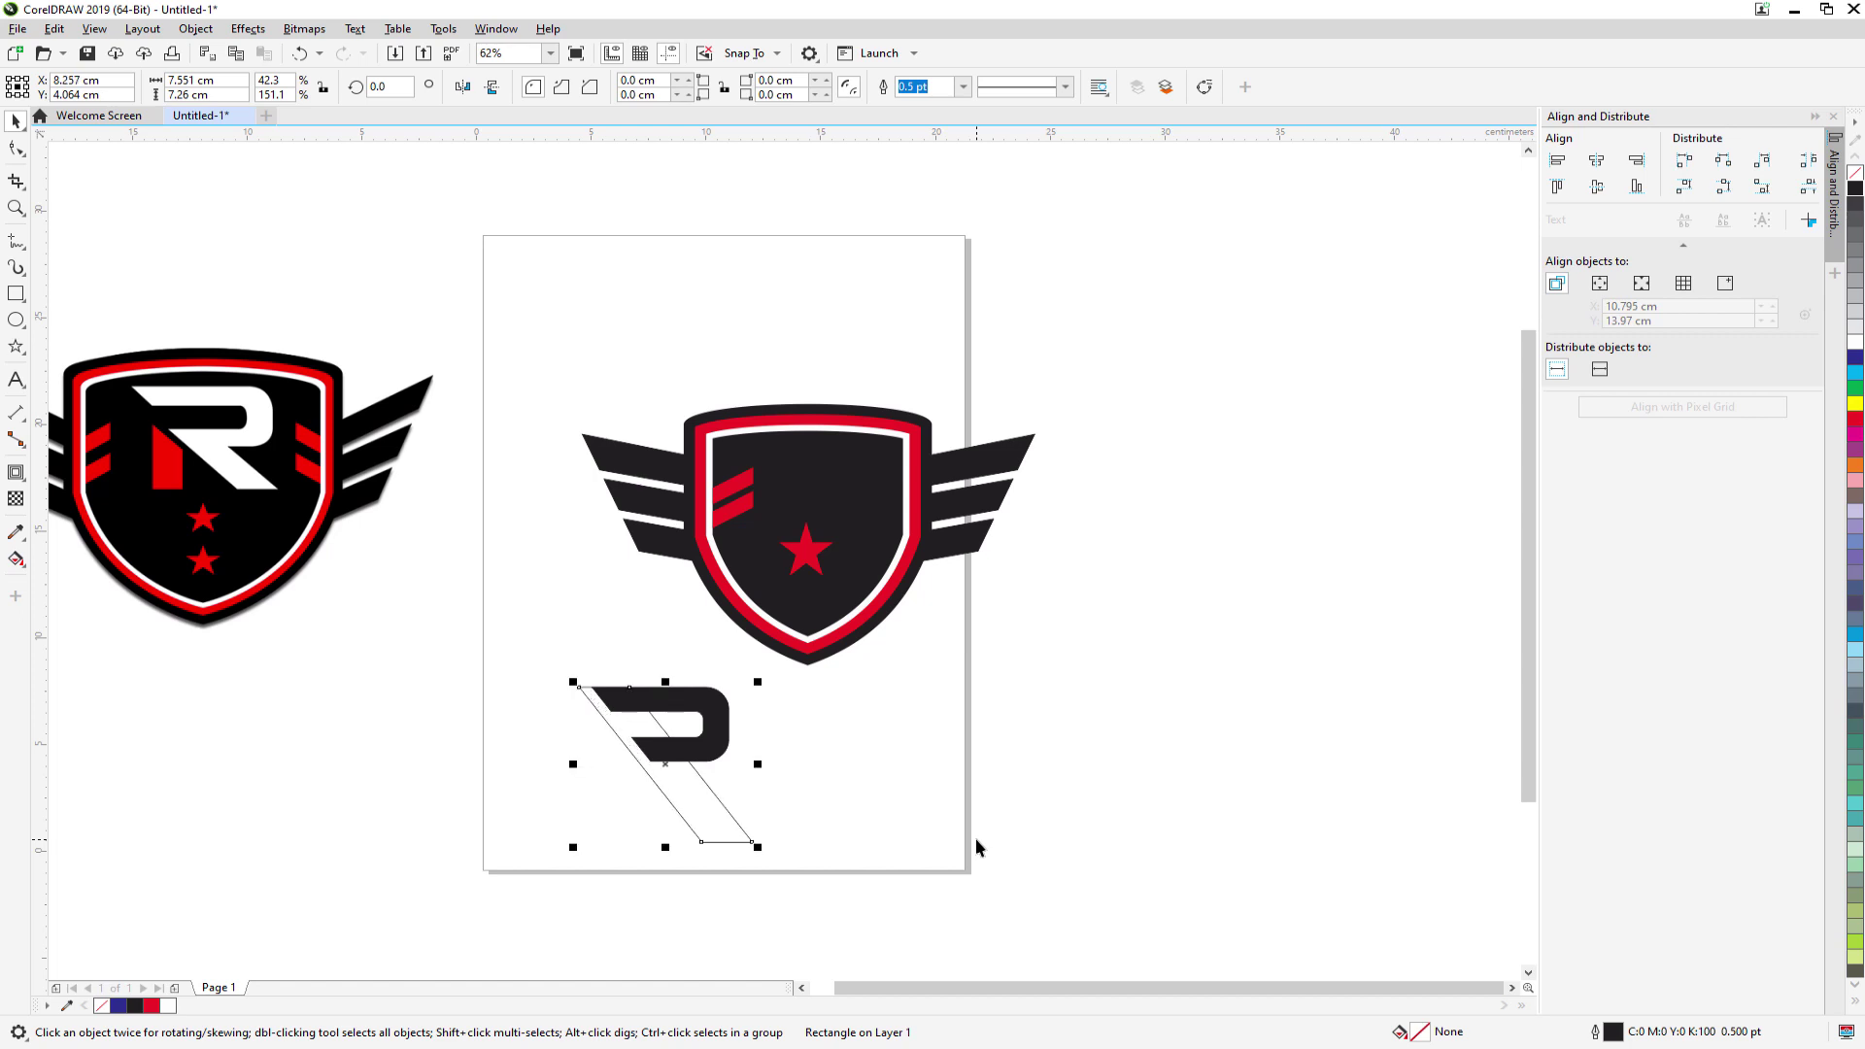
key(Right)
key(Right)
key(Right)
key(Right)
key(Right)
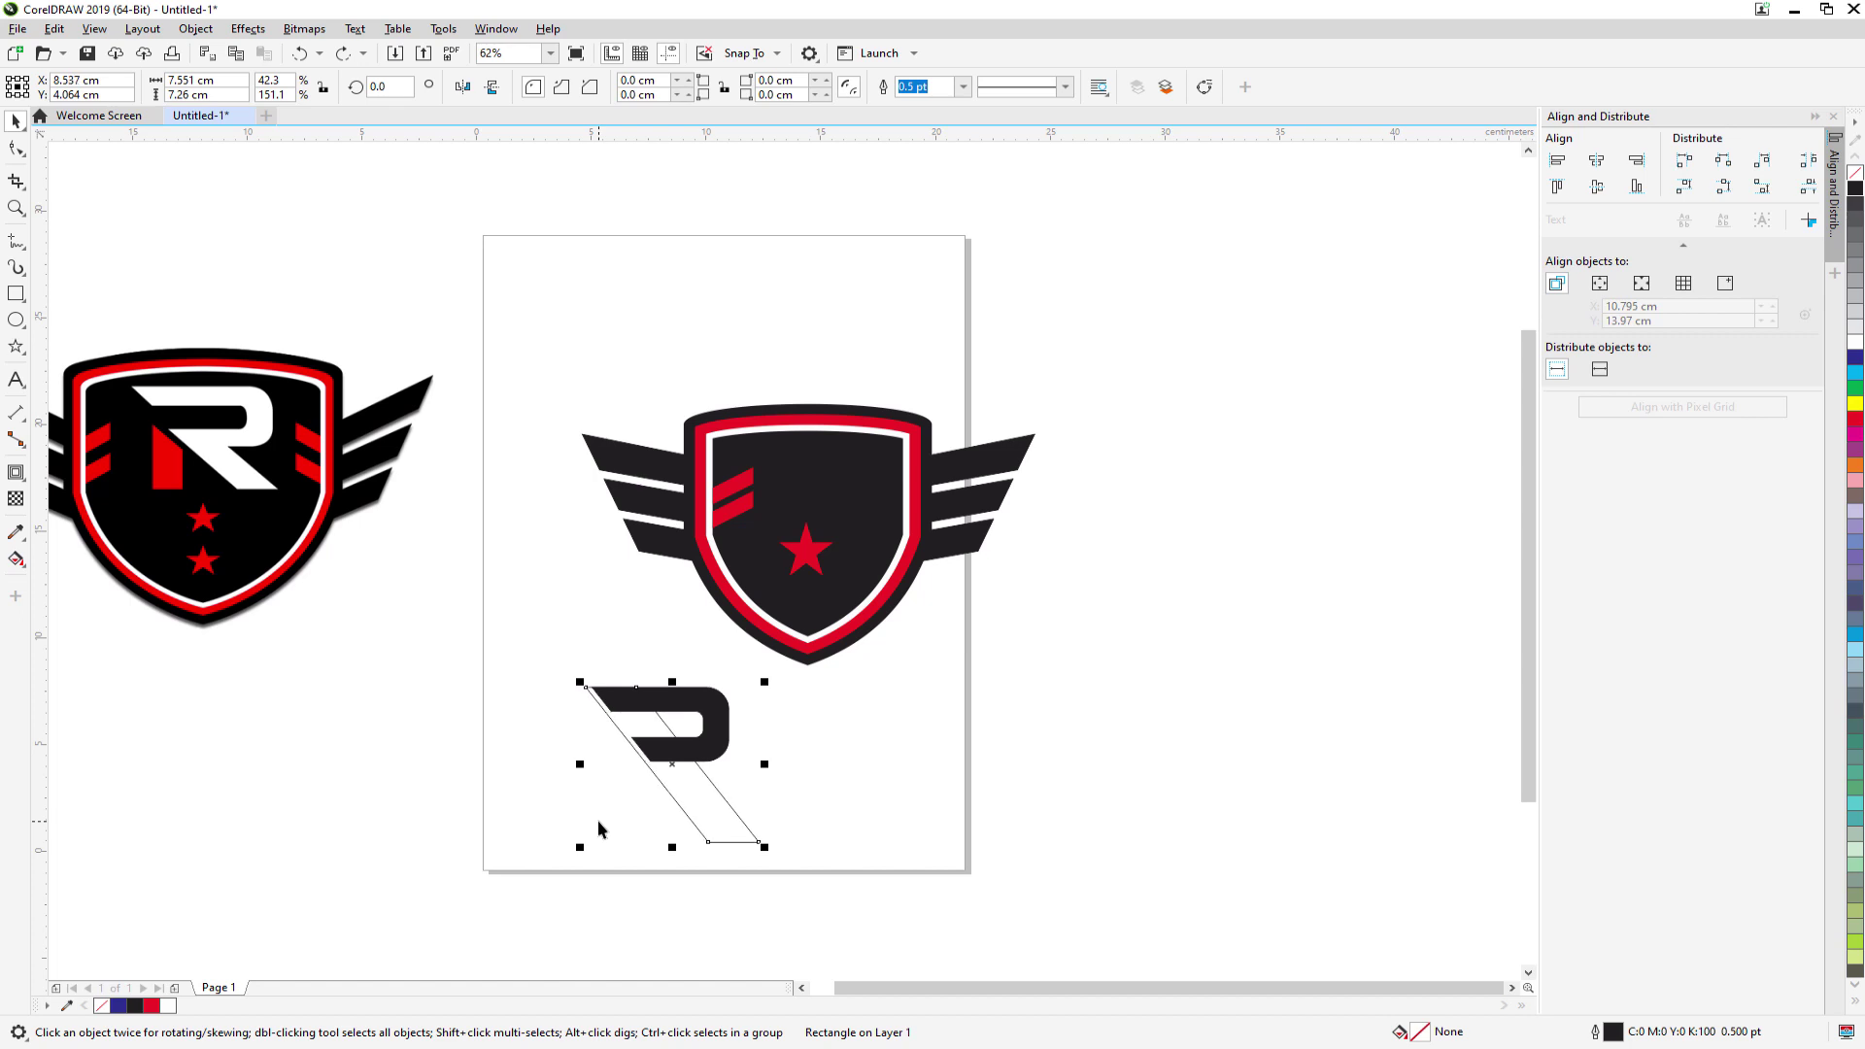
key(Left)
key(Left)
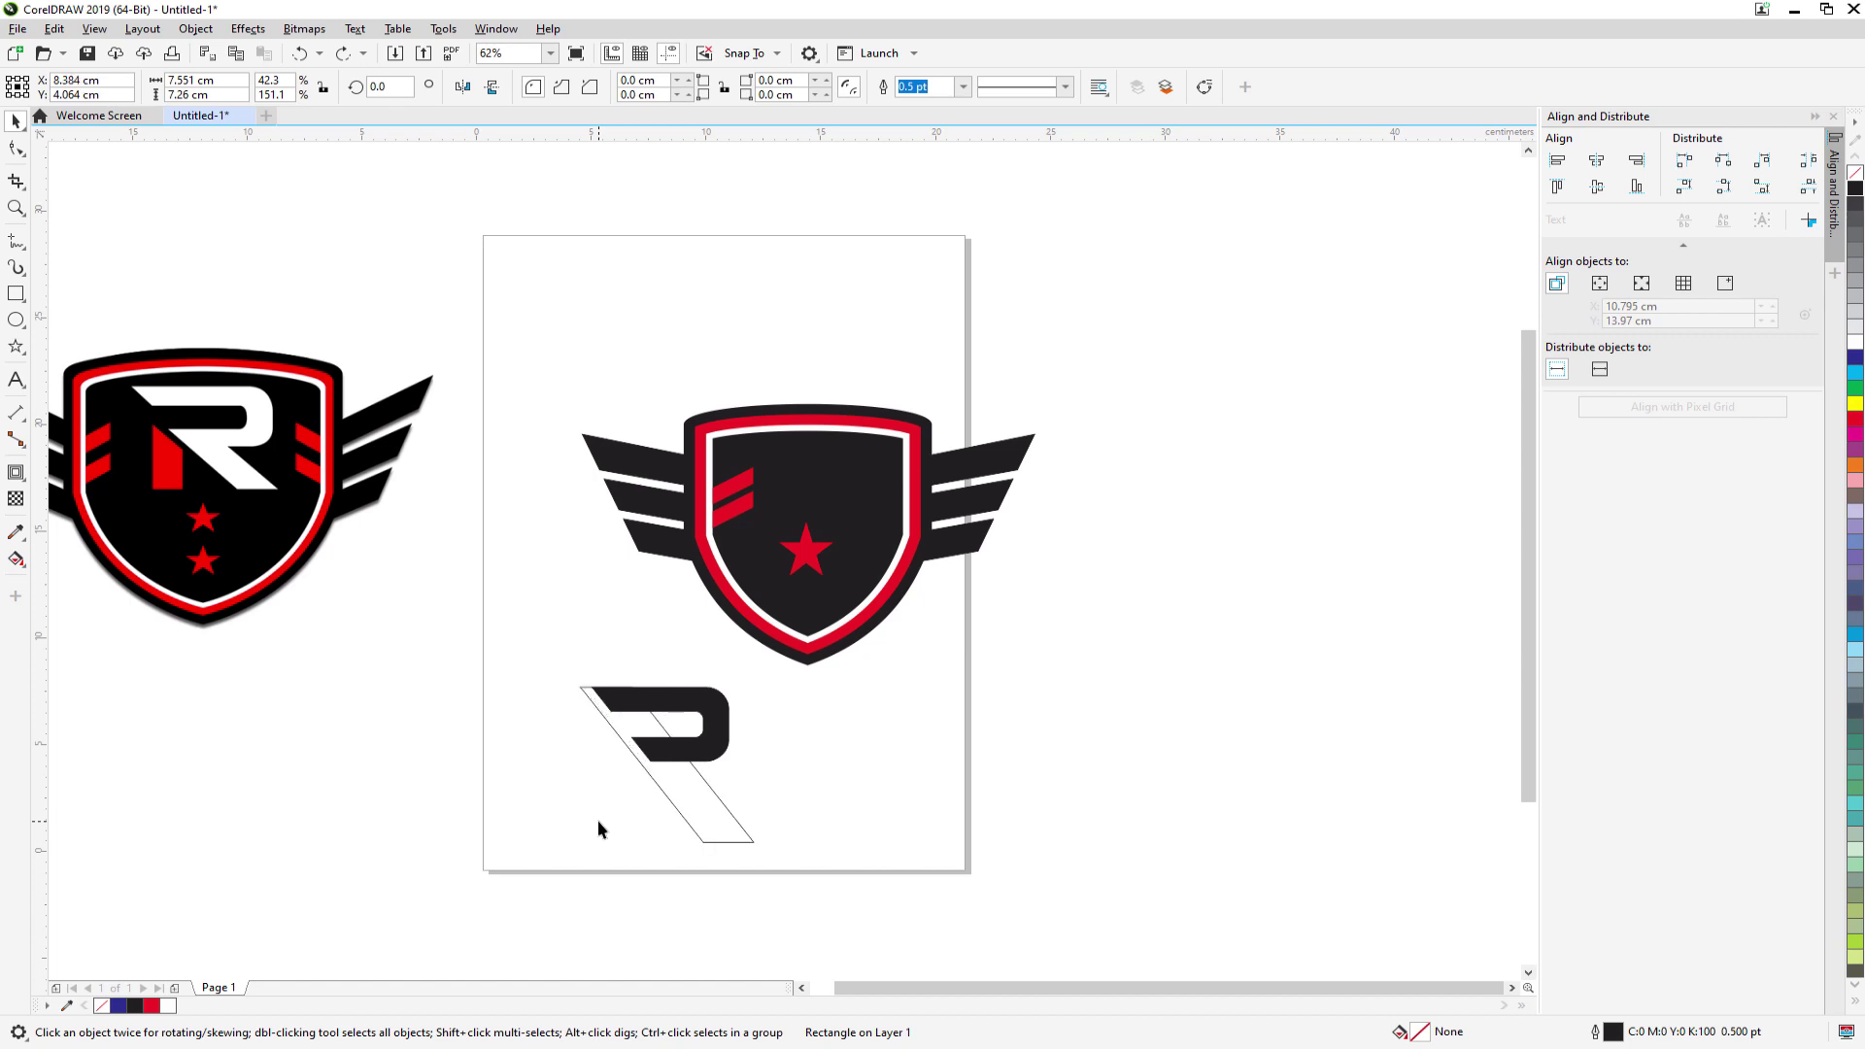
key(Right)
key(Right)
key(Right)
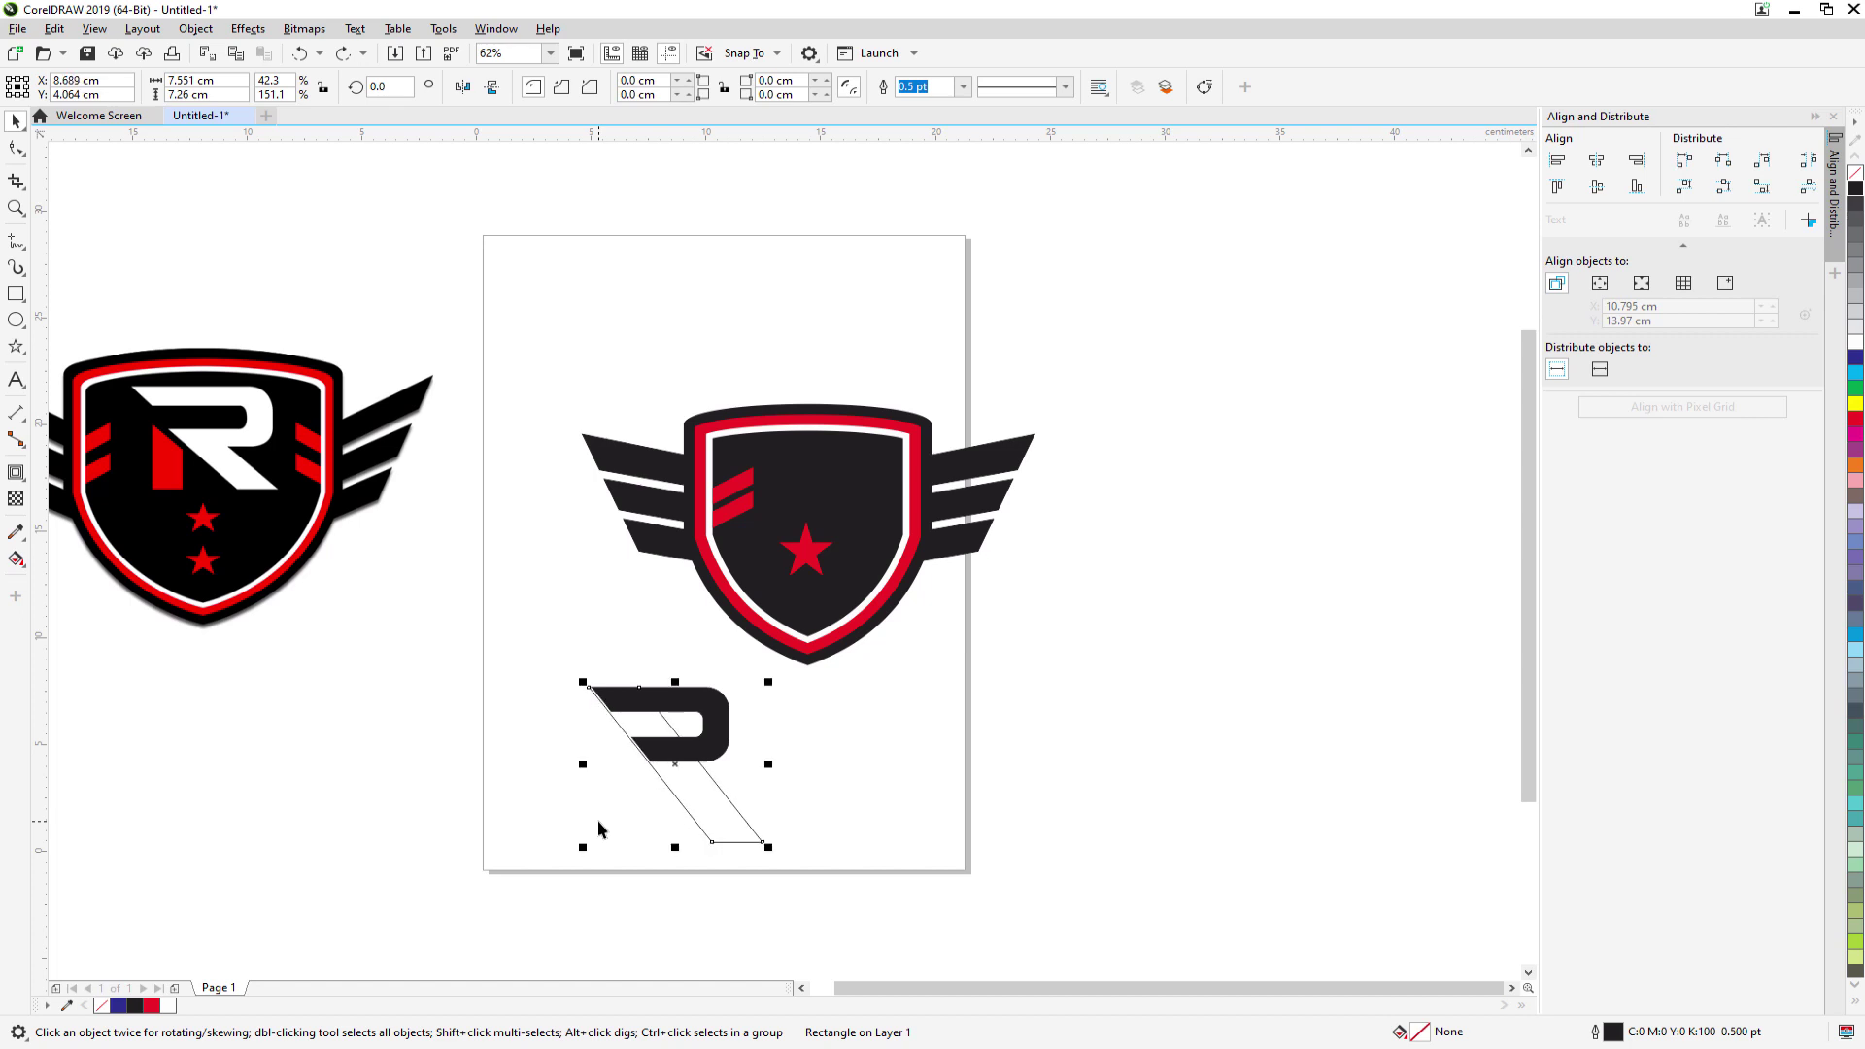
key(Left)
key(Left)
key(Left)
key(Left)
key(Left)
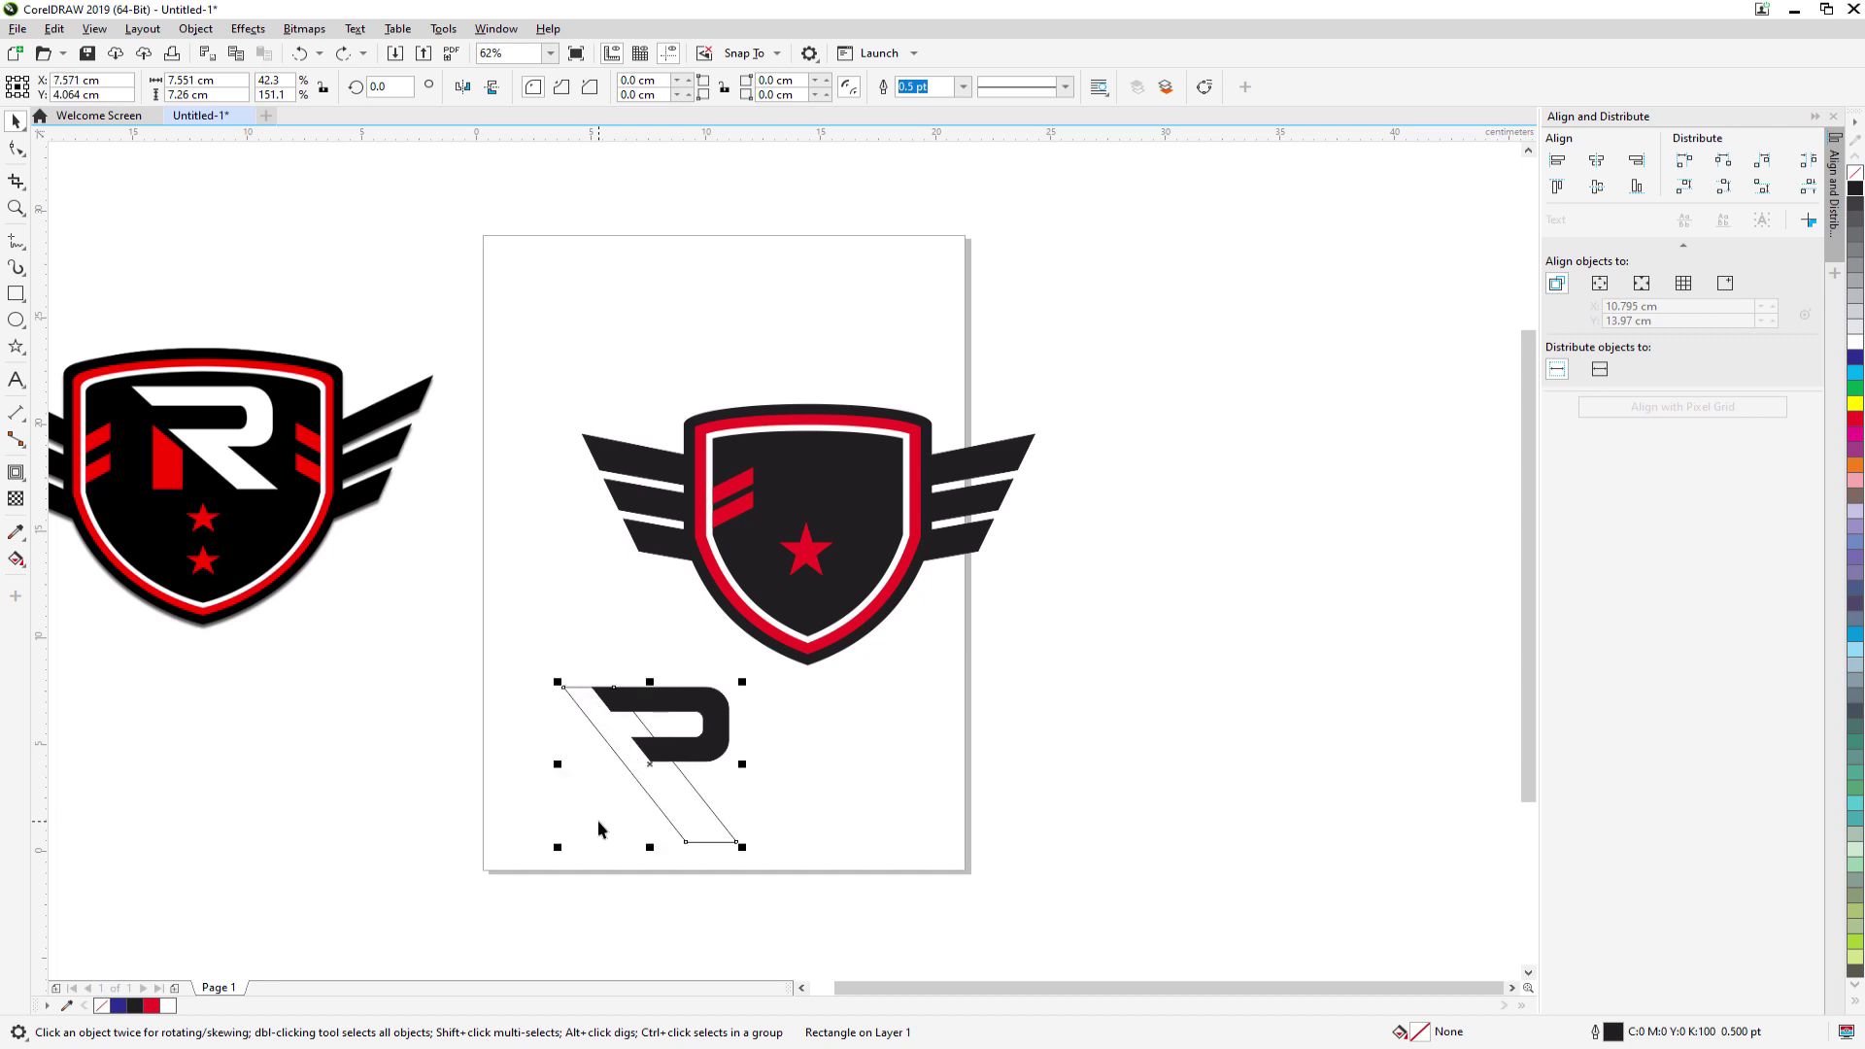
key(Left)
key(Left)
key(Left)
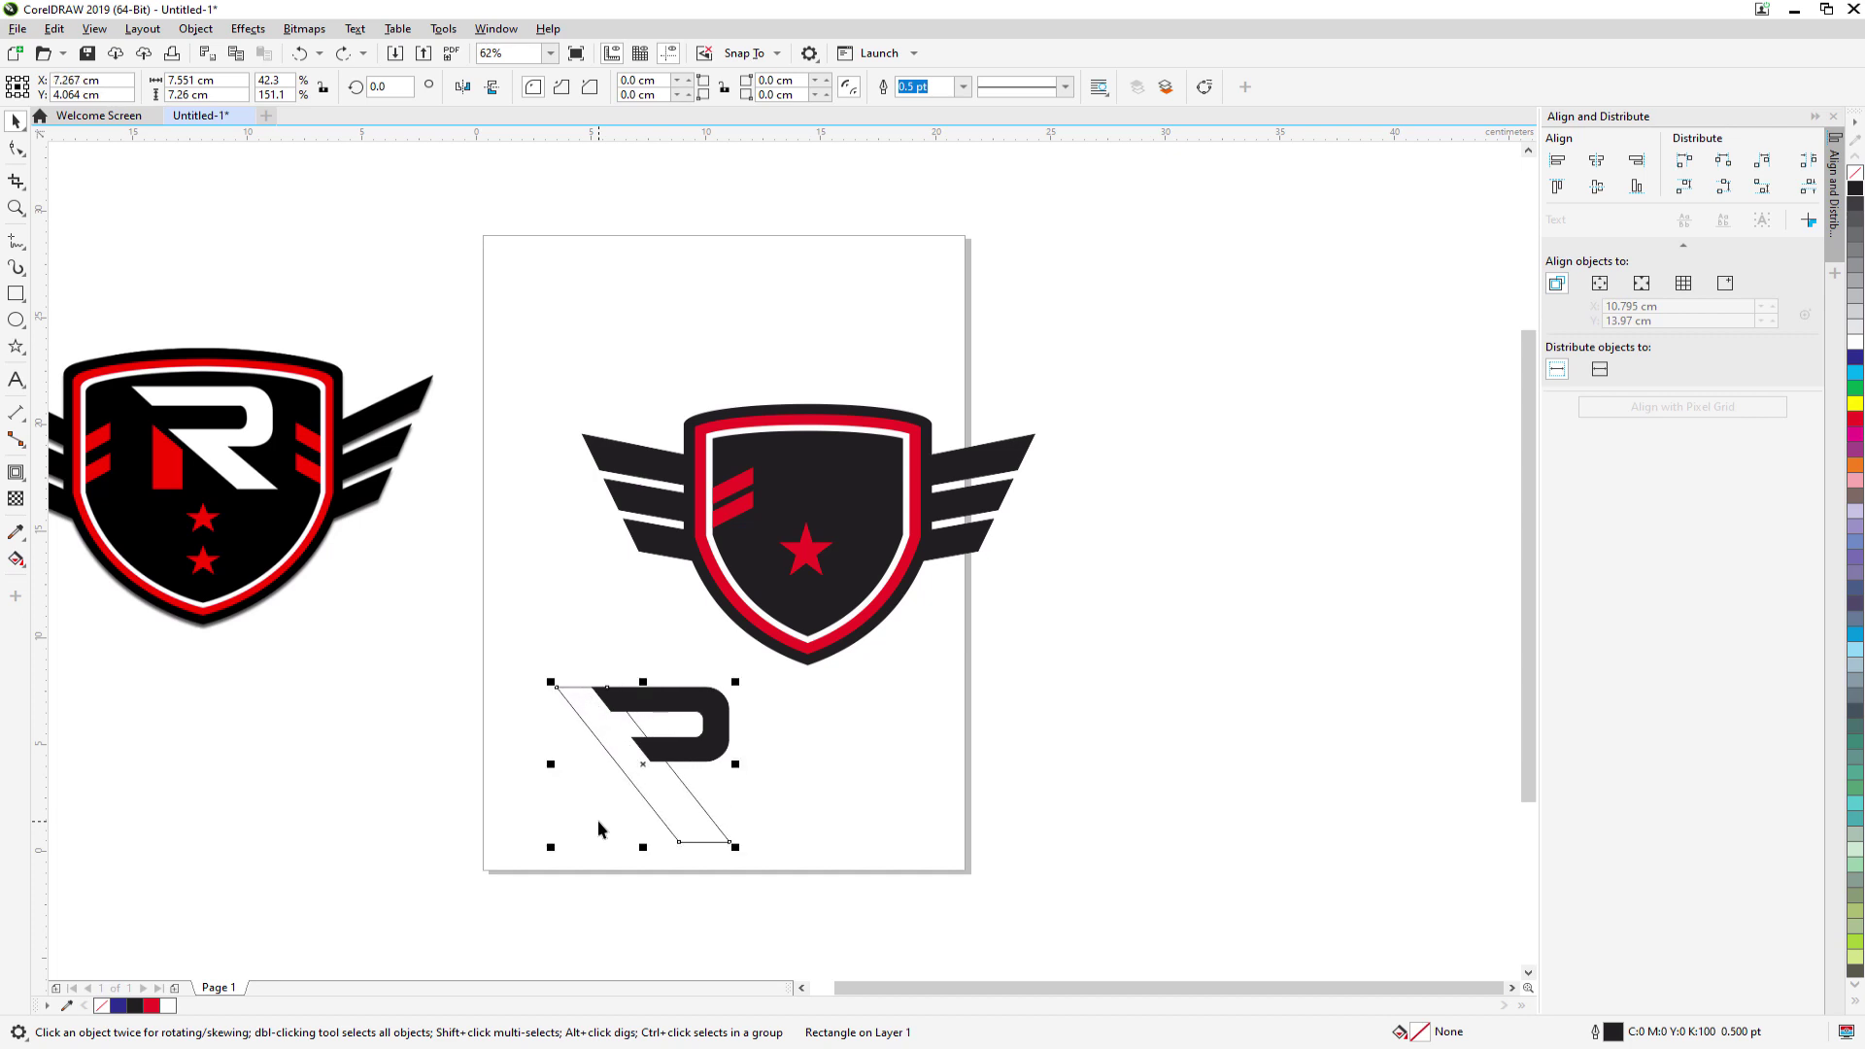
key(Left)
key(Left)
key(Left)
key(Left)
key(Left)
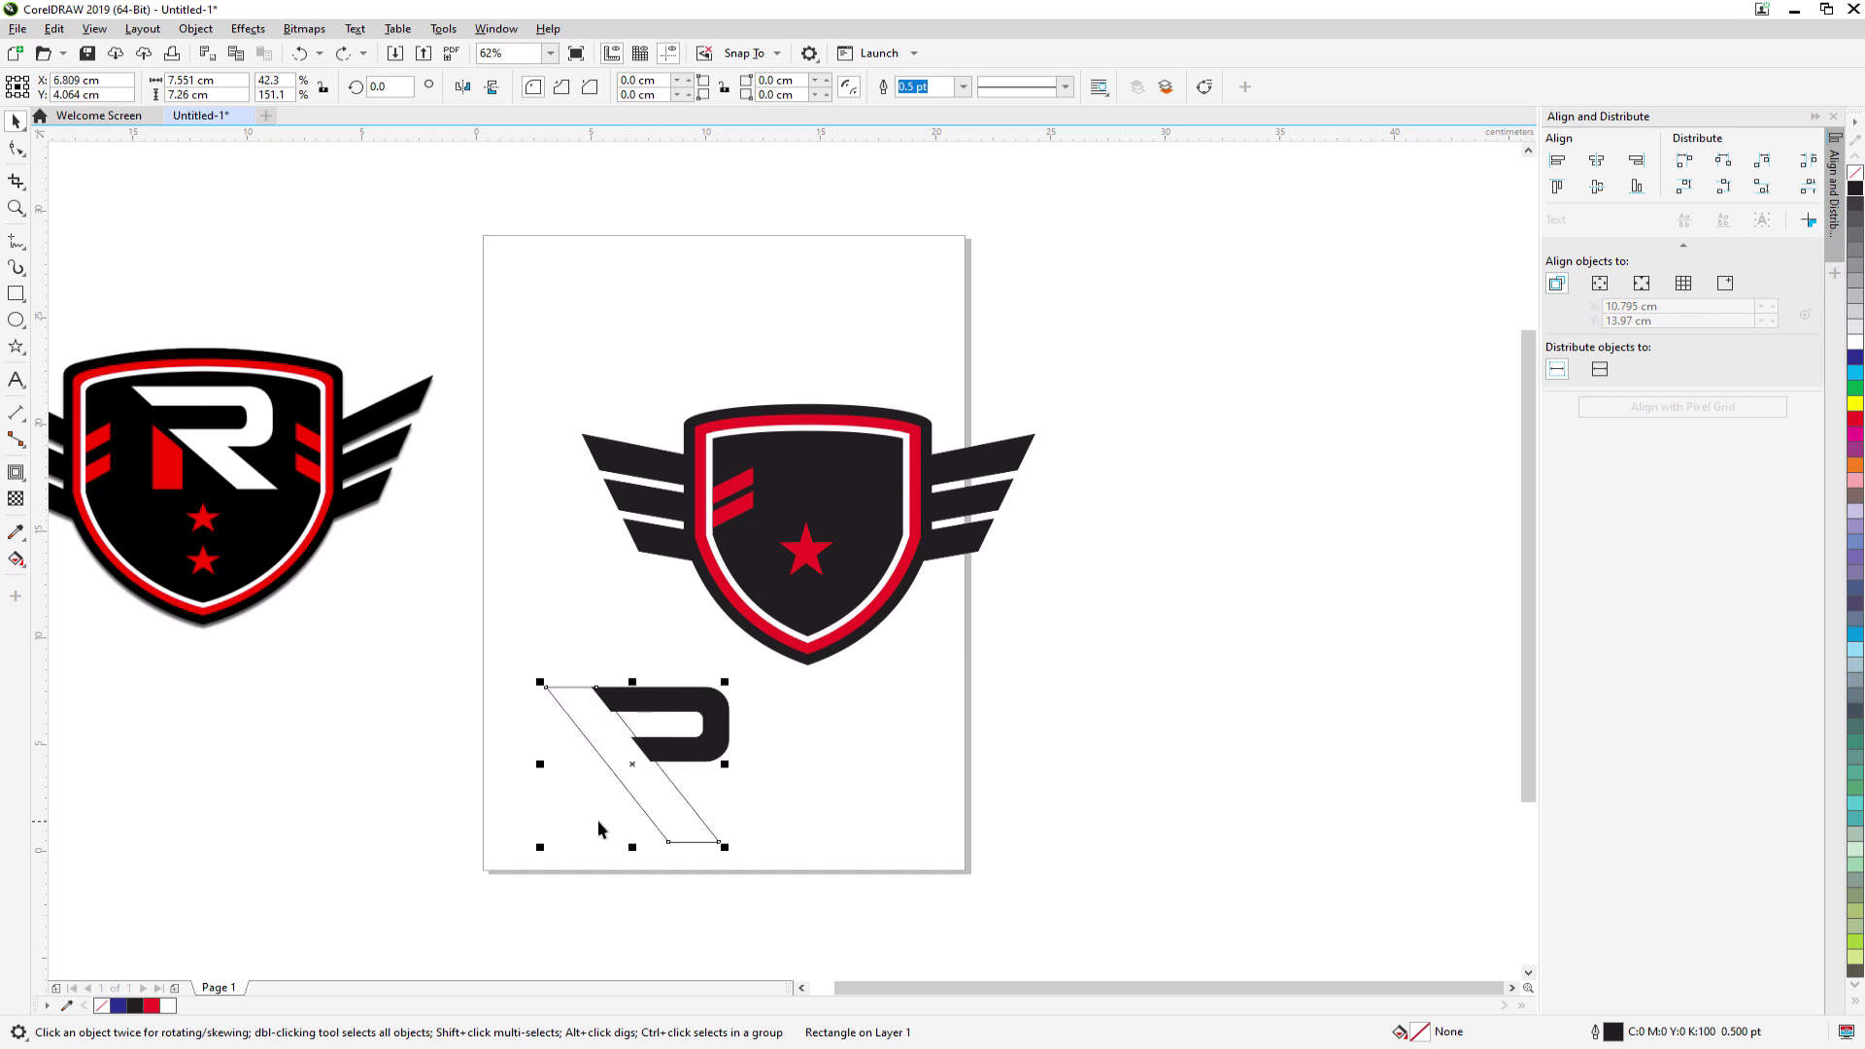
key(Left)
key(Left)
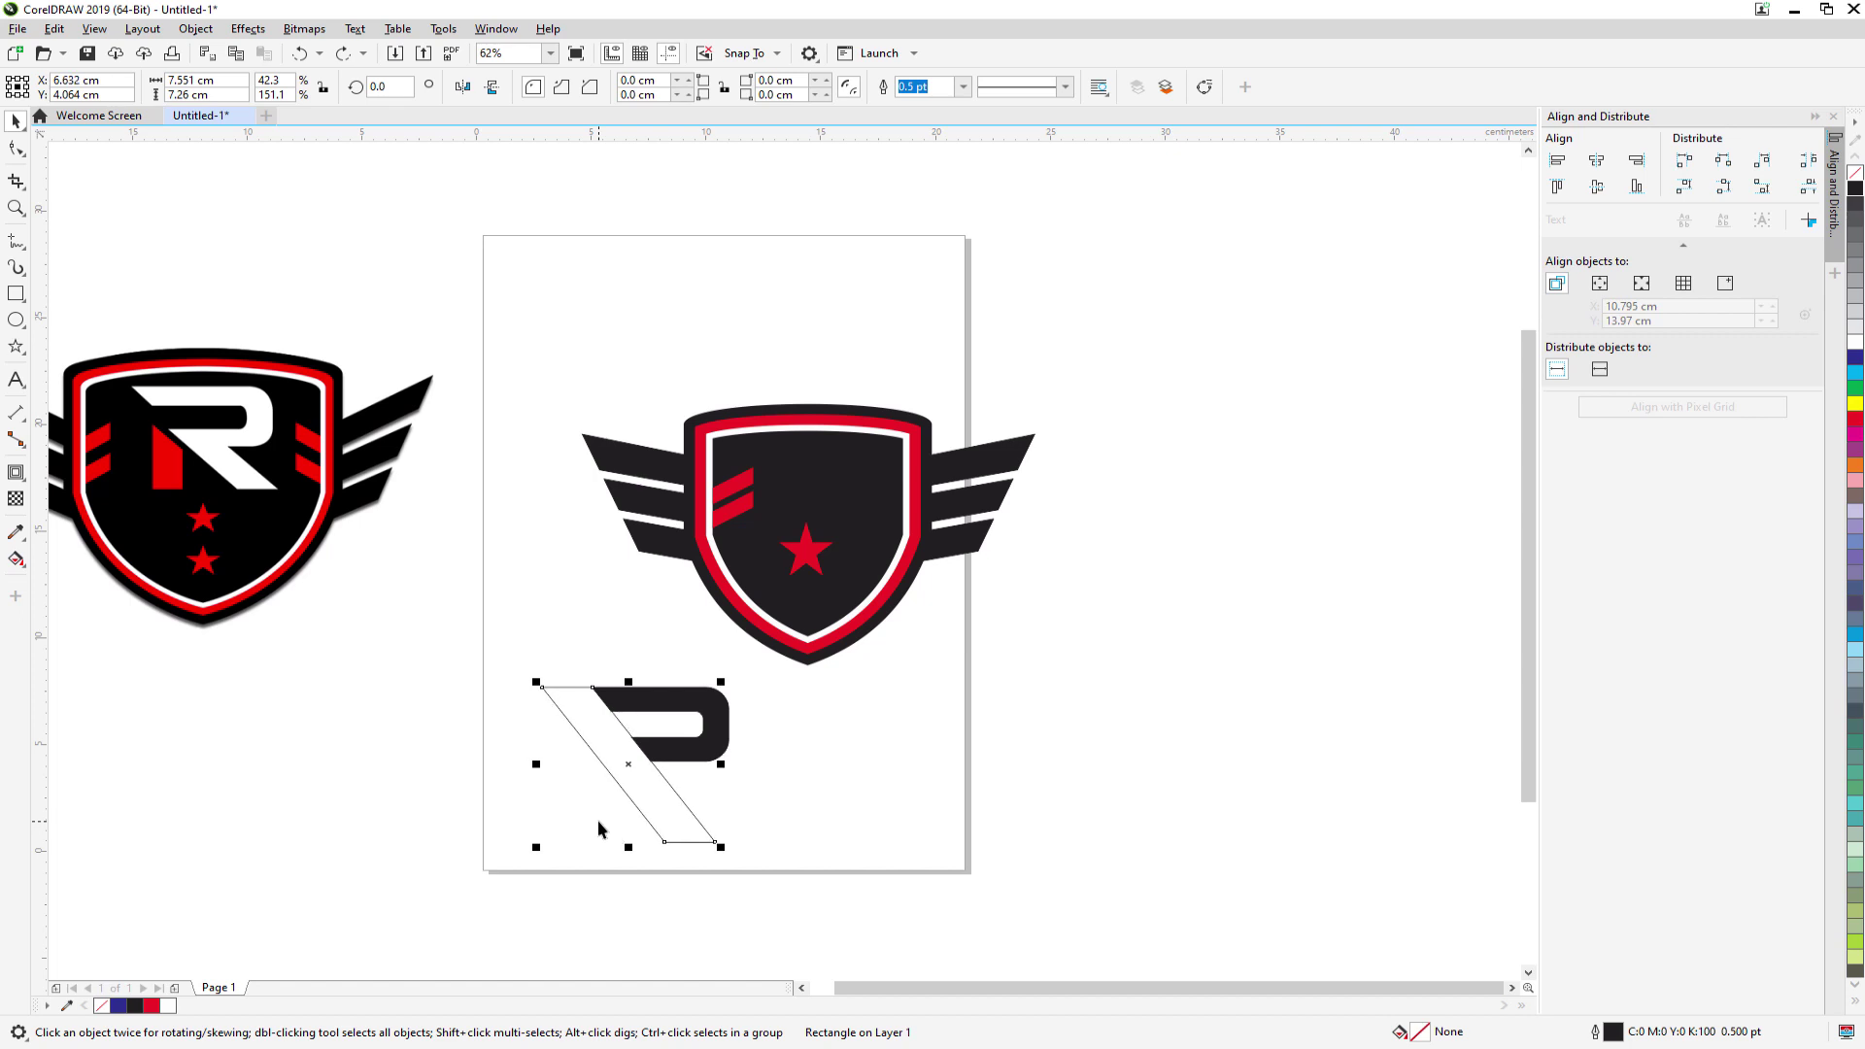
- Undo the leg's nudges and the cut in the hollow black shape, then select the wide parallelogram
key(ctrl+z)
click(281, 746)
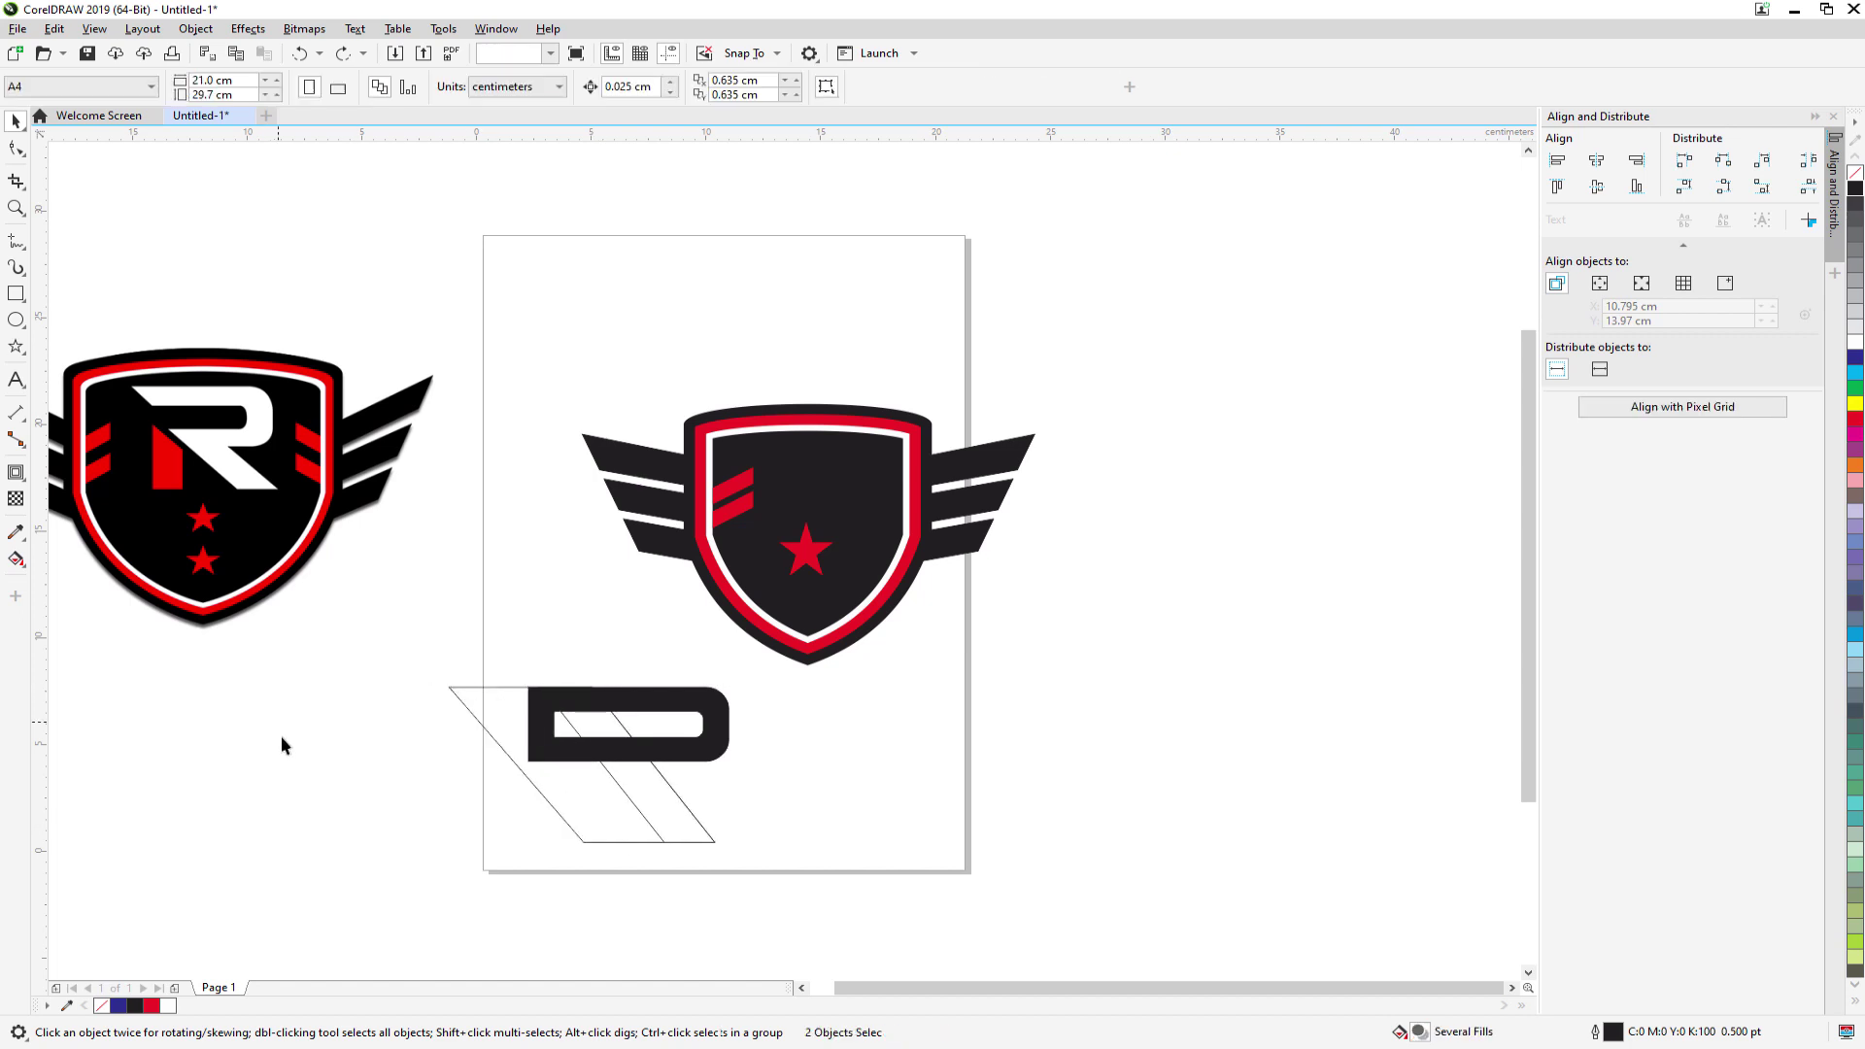
click(552, 812)
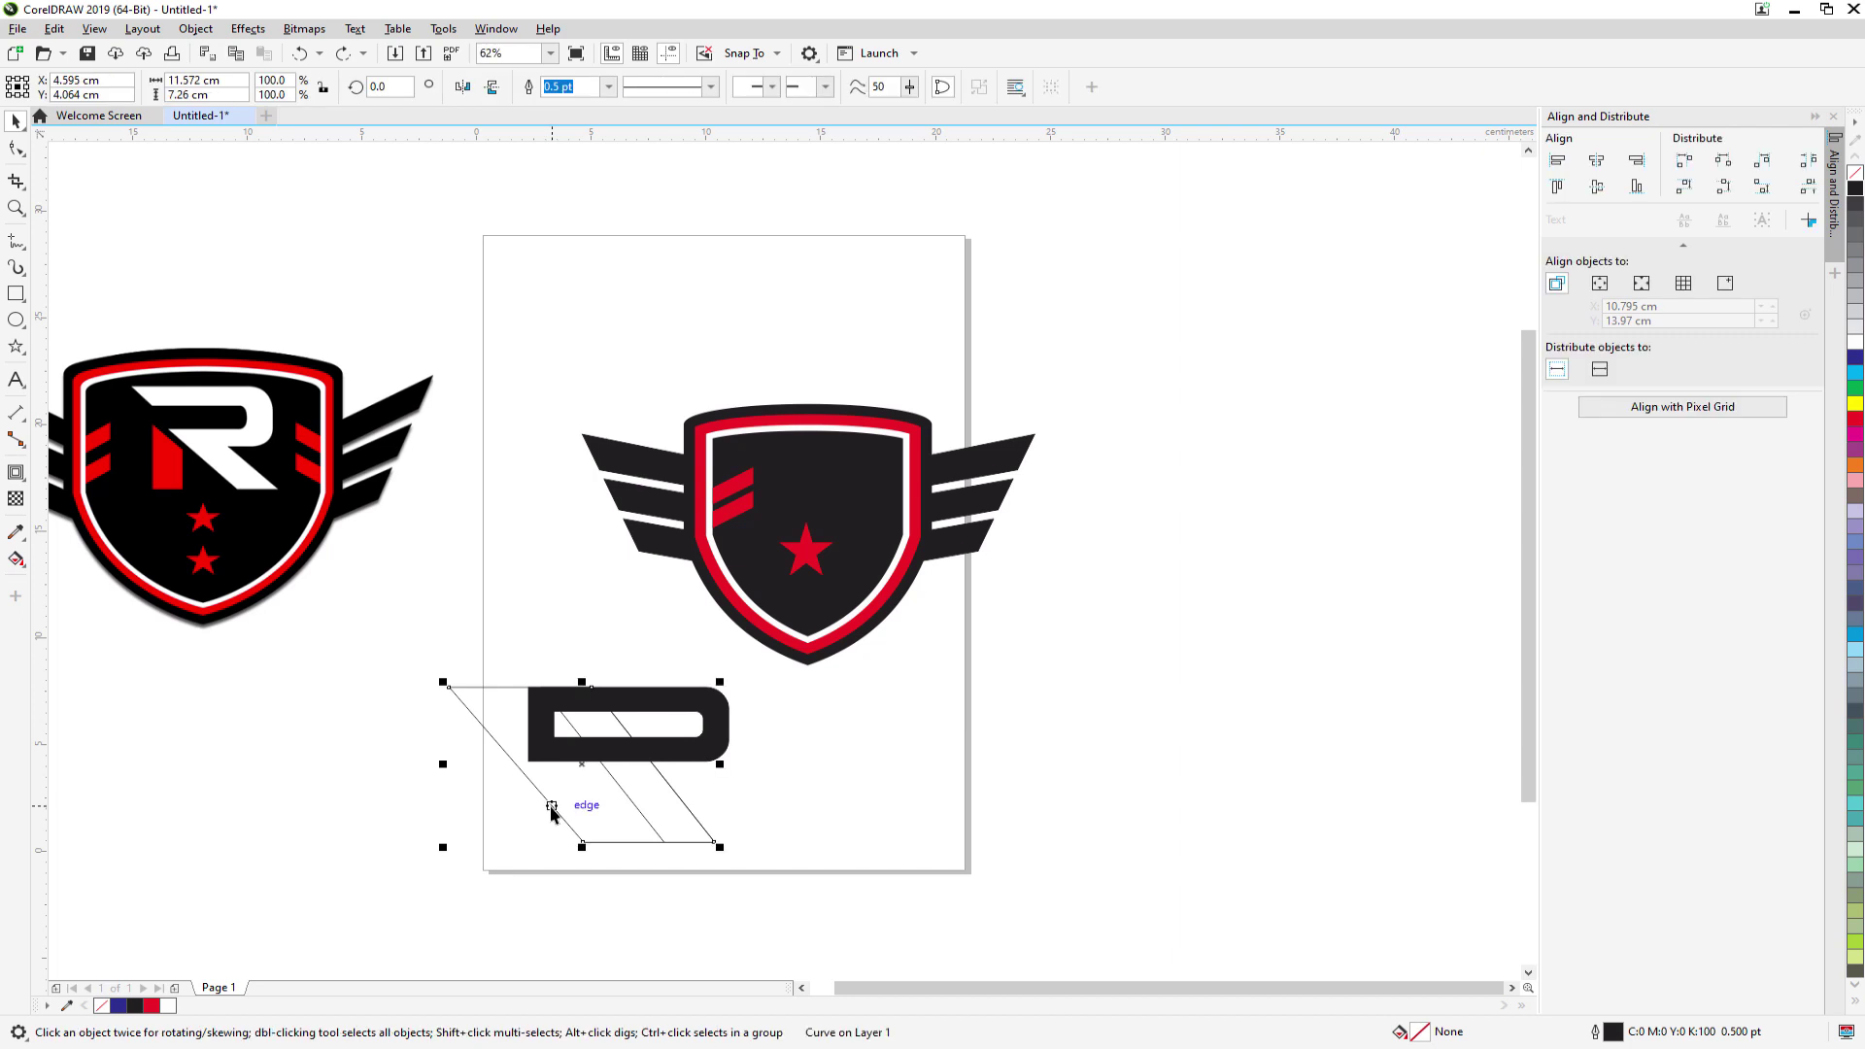
- Nudge the wide parallelogram left and trim the hollow black shape with it, leaving slanted ends on both arms
key(Left)
key(Left)
key(Left)
key(Left)
key(Left)
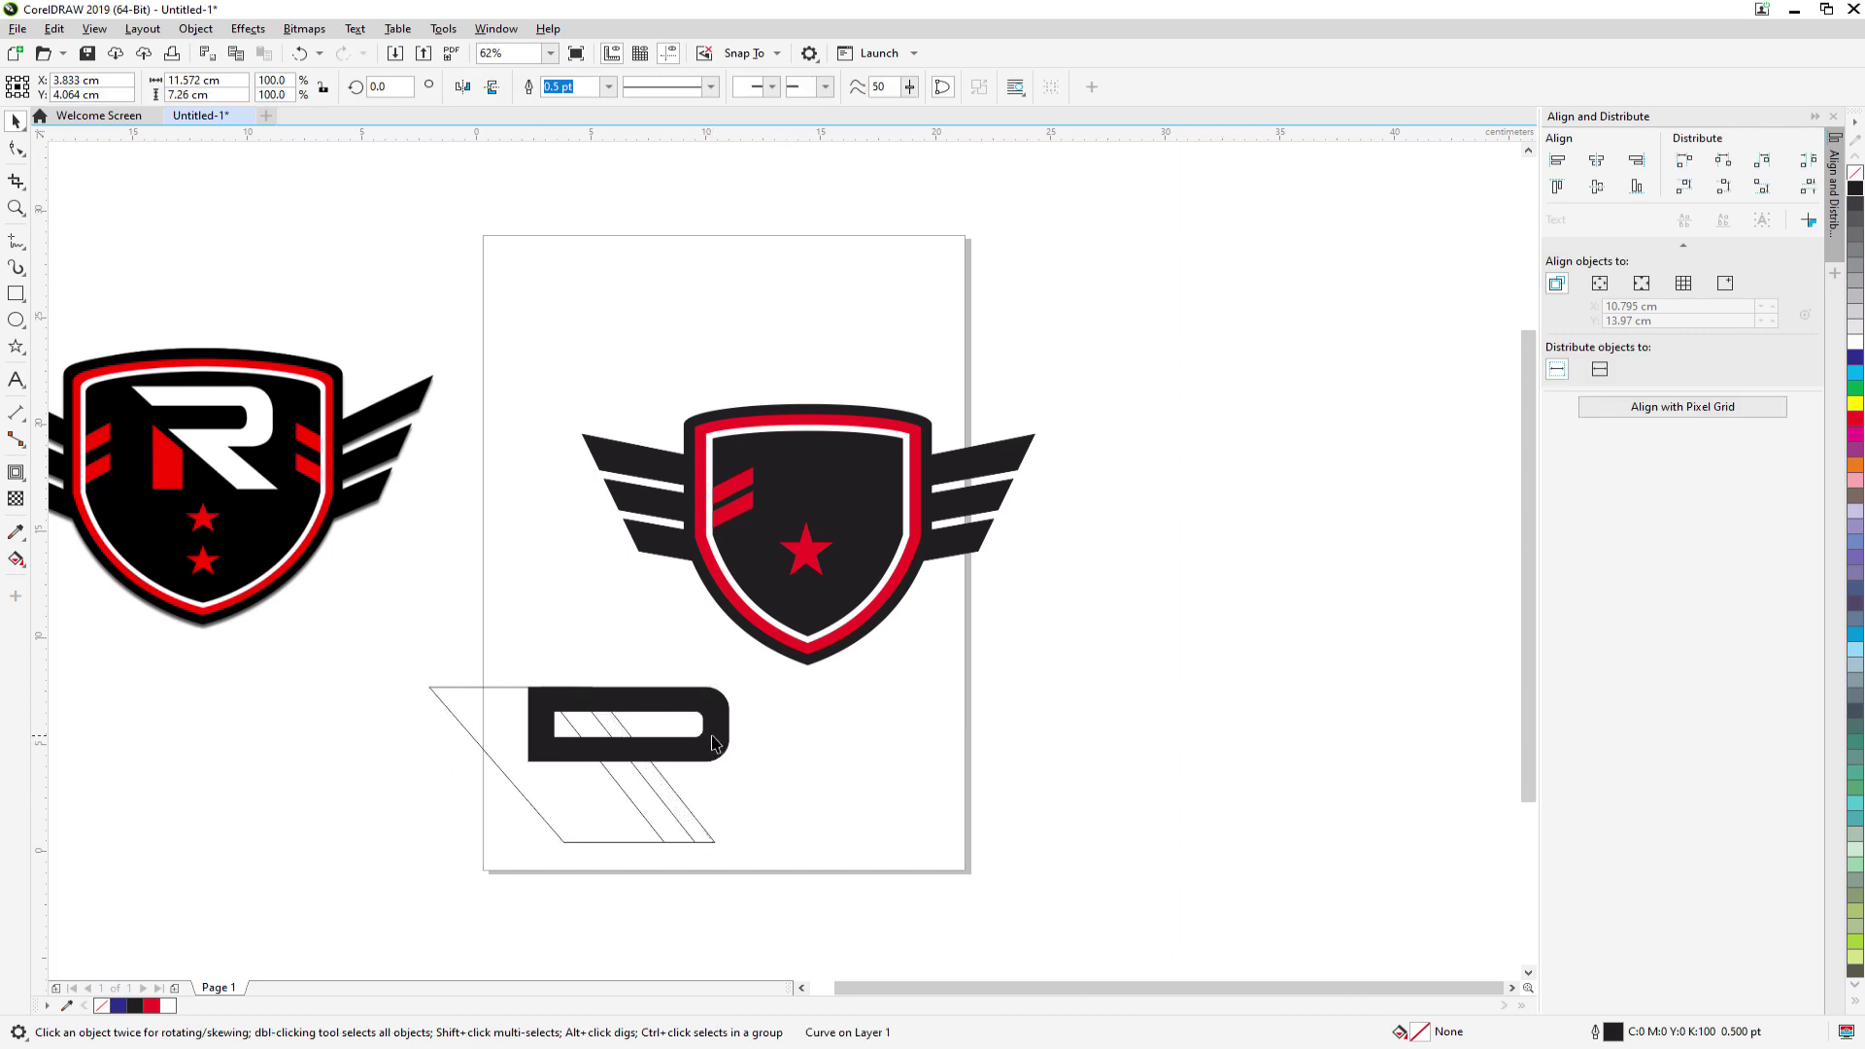
shift+click(719, 741)
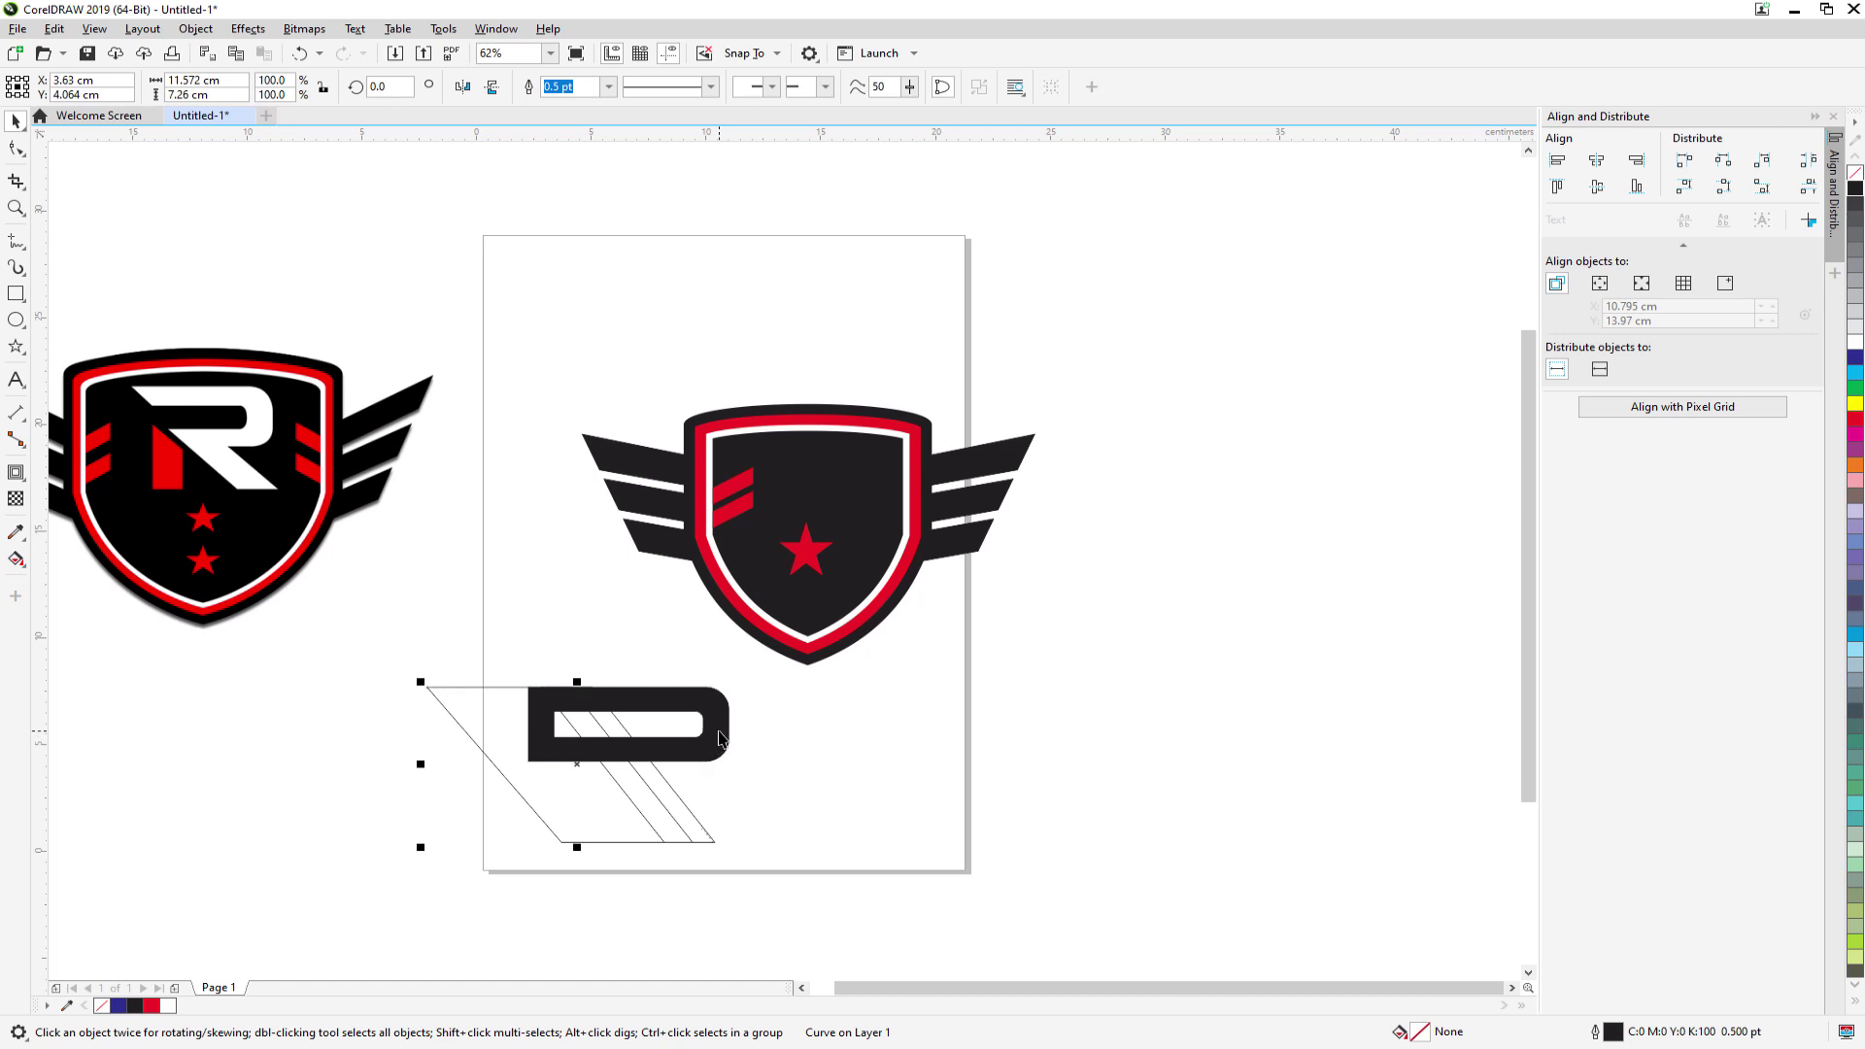
click(710, 90)
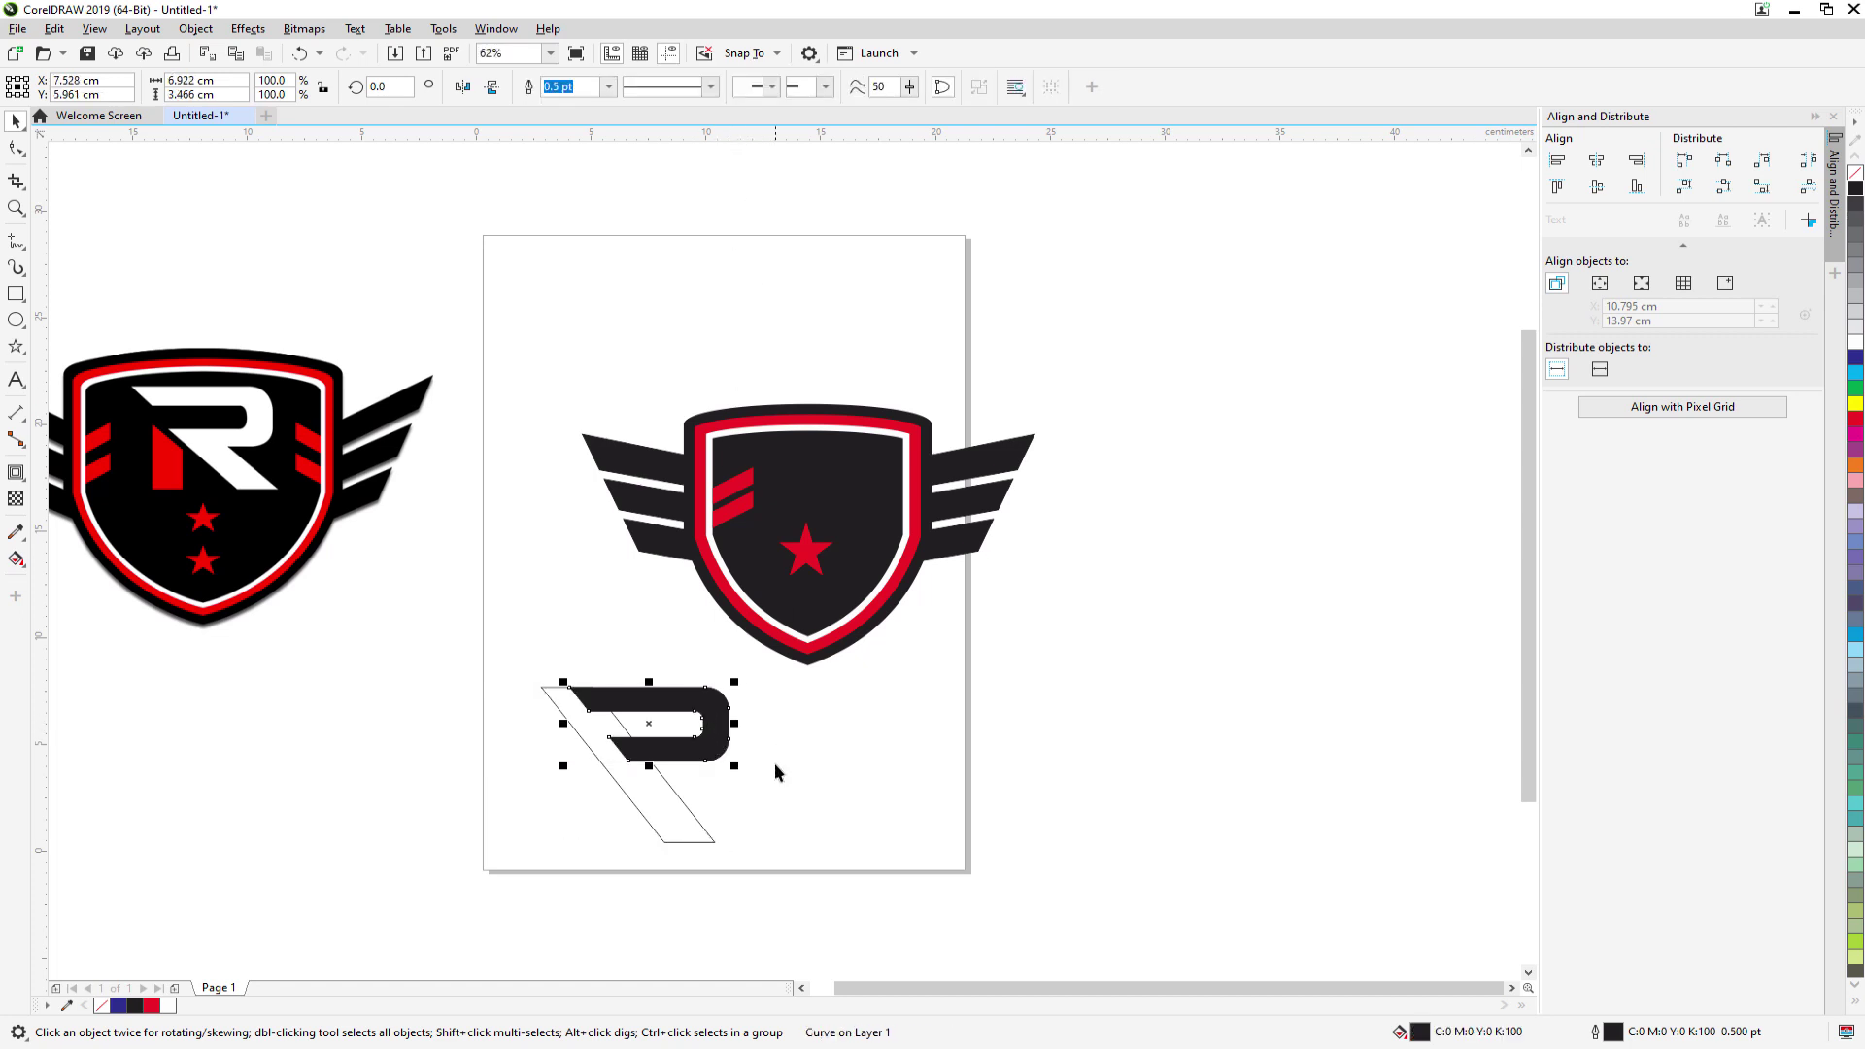
click(801, 784)
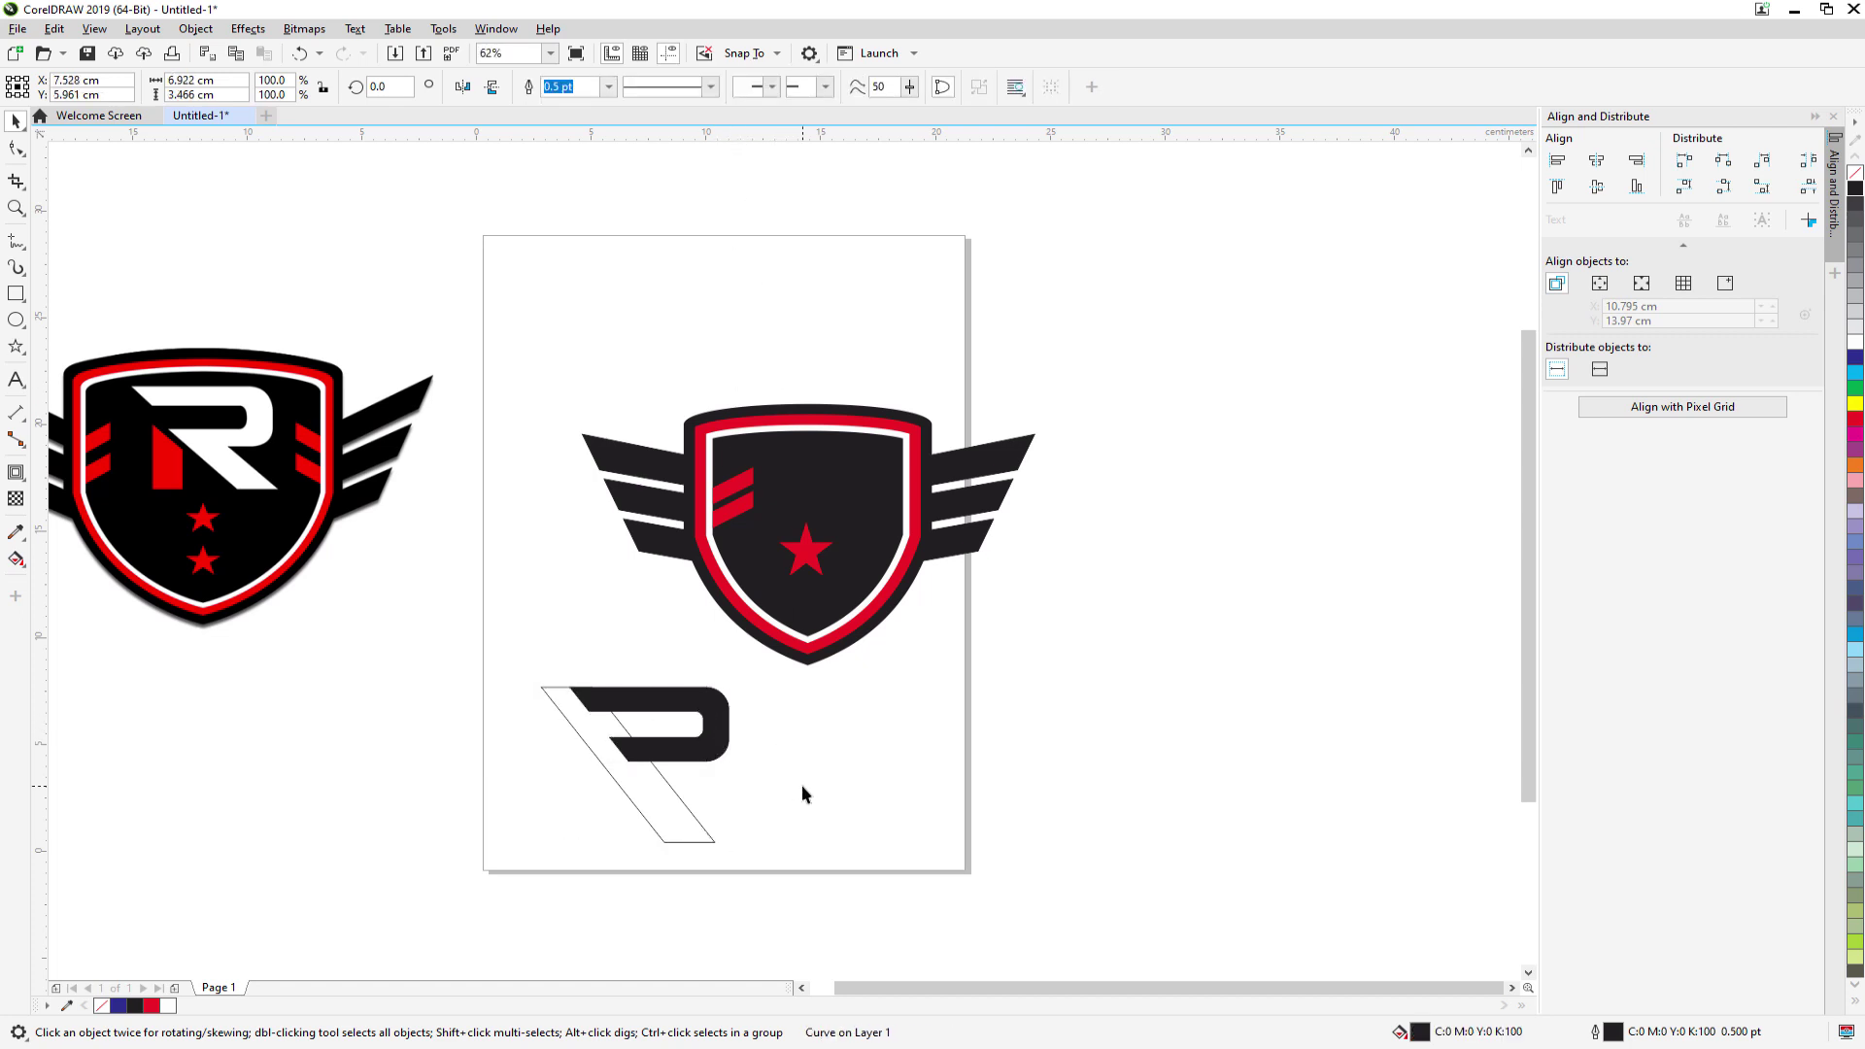
- Move the slanted leg up and slightly right until its left edge lines up with the black shape's slanted ends
click(673, 791)
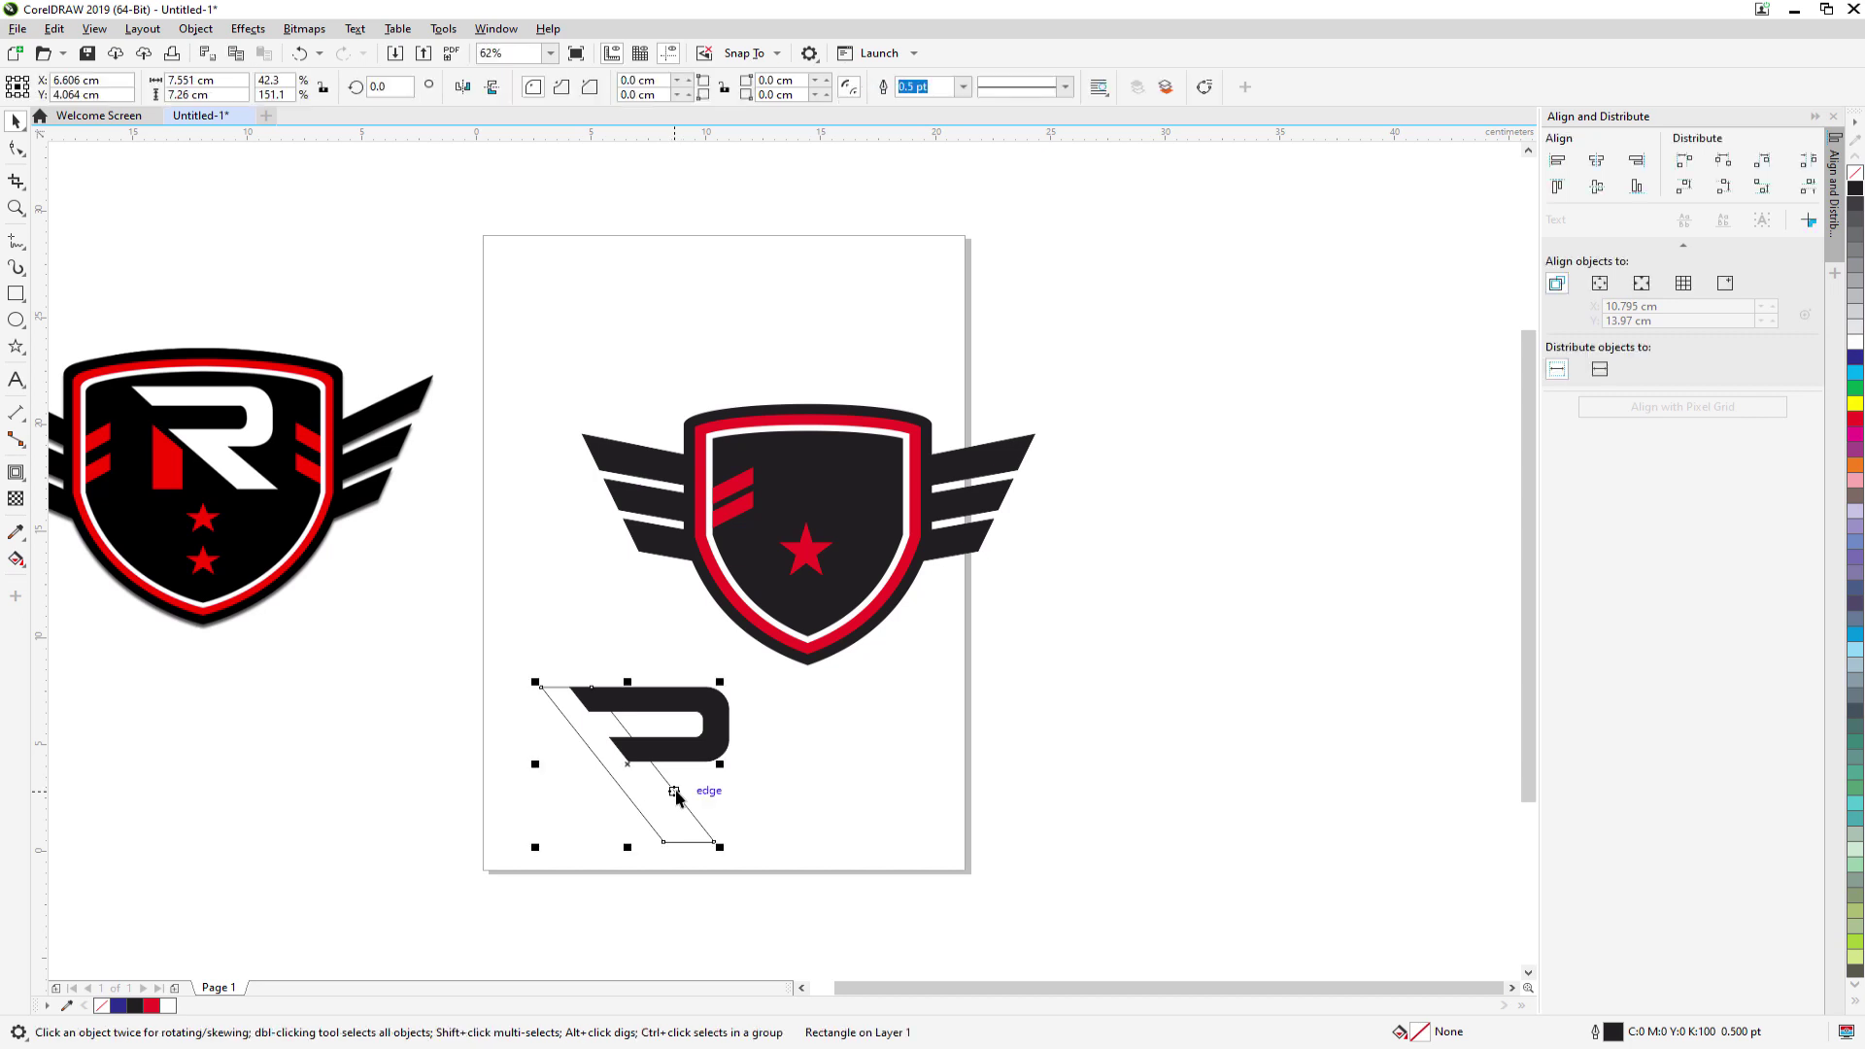
drag(676, 793, 692, 777)
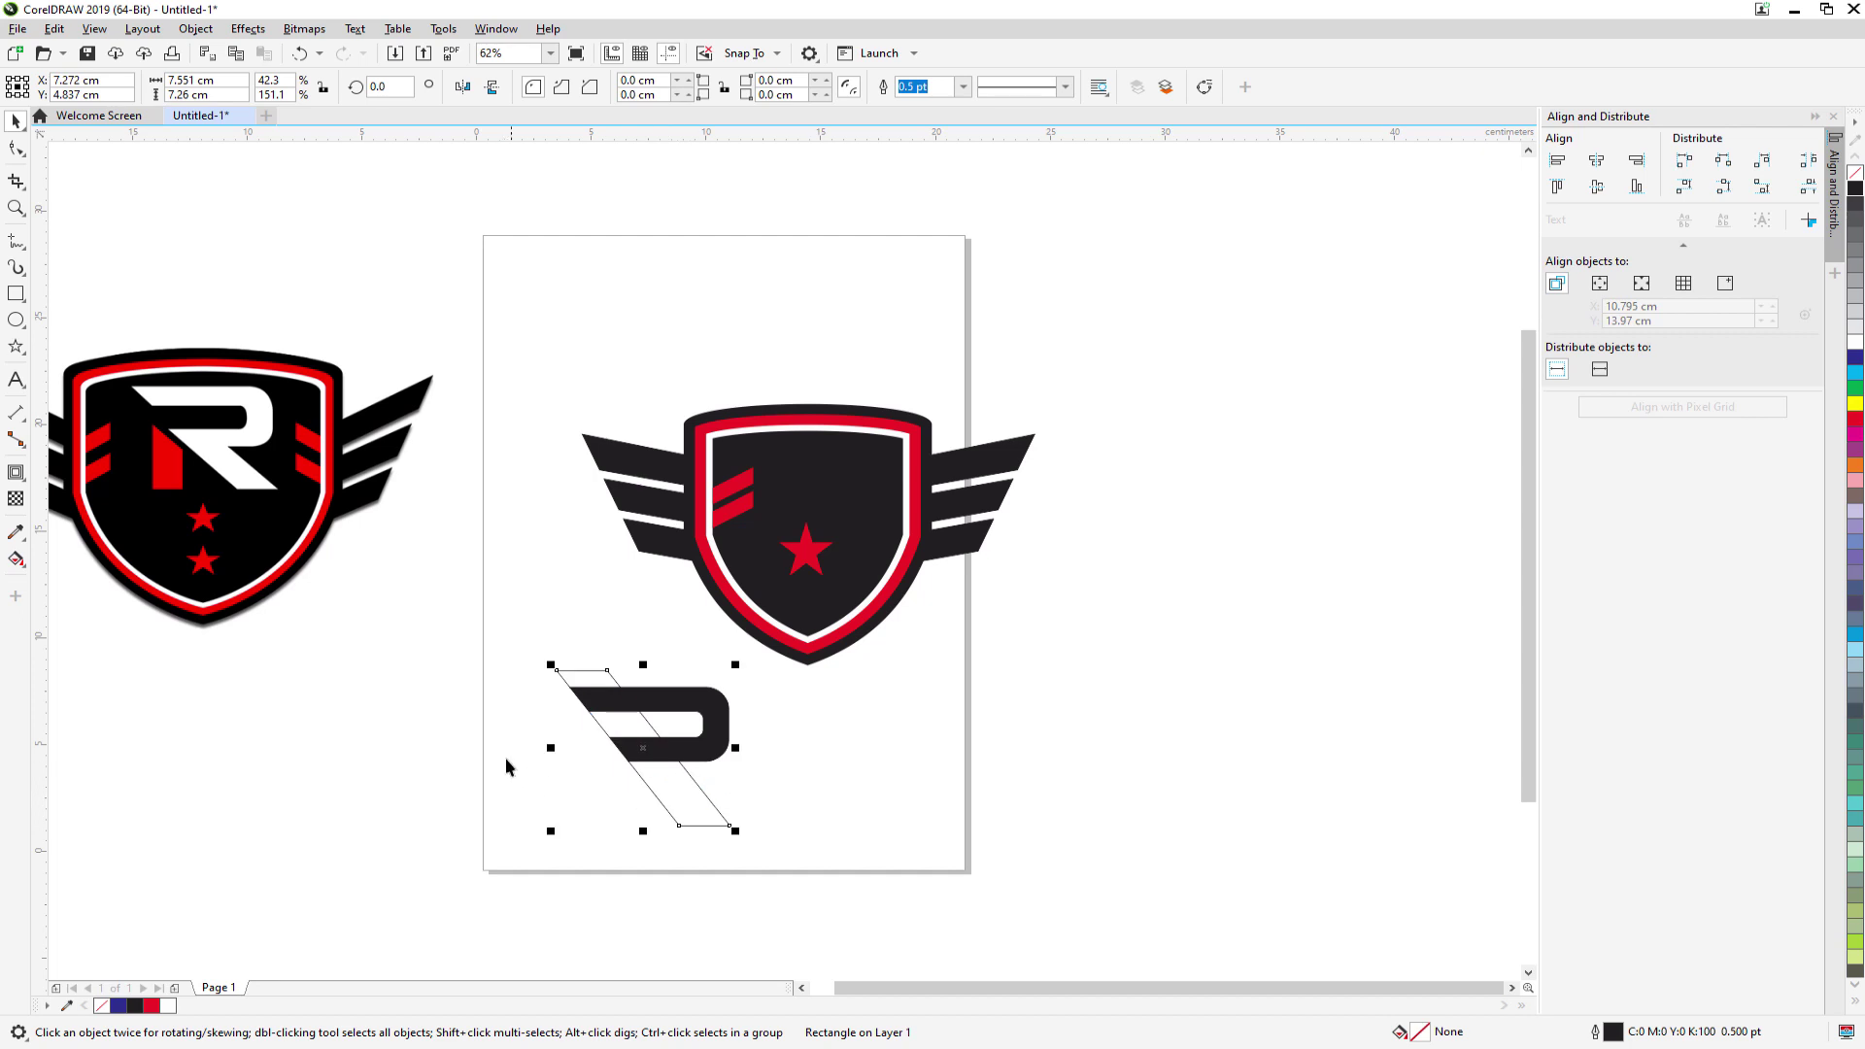
click(504, 760)
click(656, 738)
drag(700, 832, 699, 832)
key(Left)
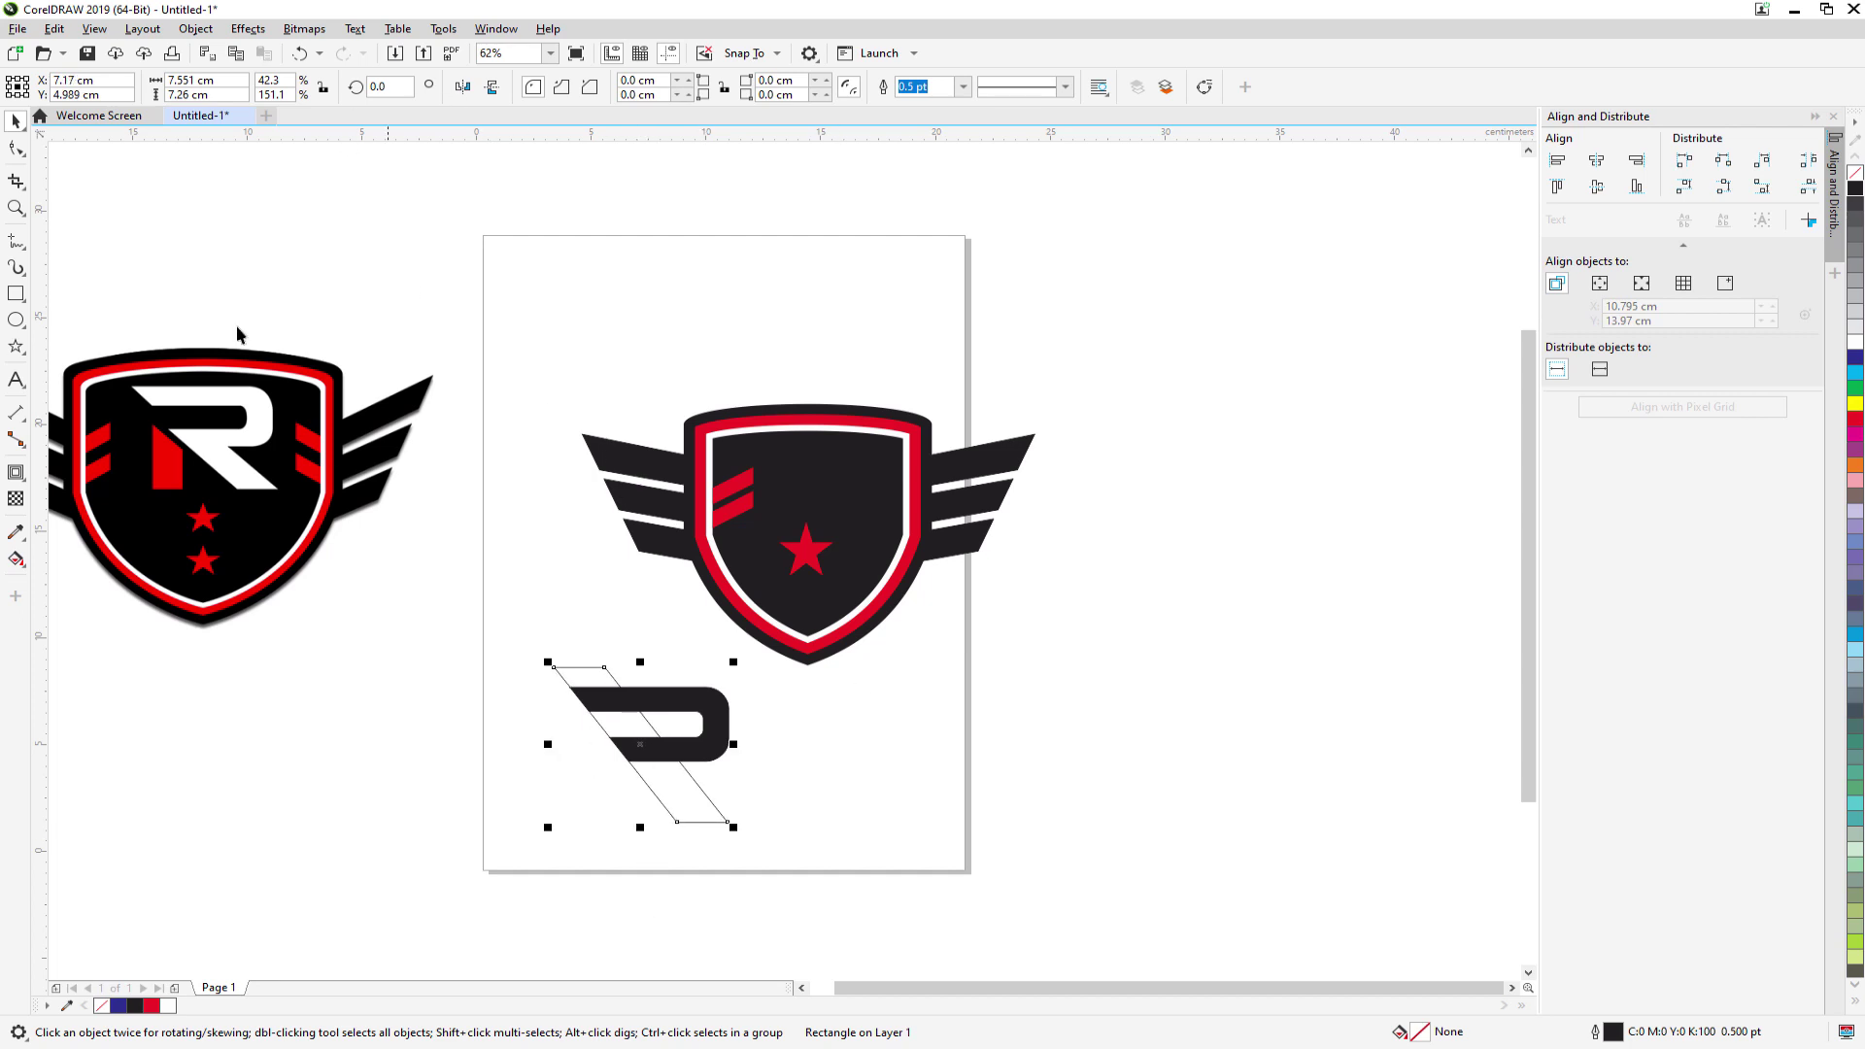
- Draw a rectangle about 9.6 × 5.5 cm over the leg's upper part and cut that part off the leg
click(15, 293)
drag(460, 619, 683, 739)
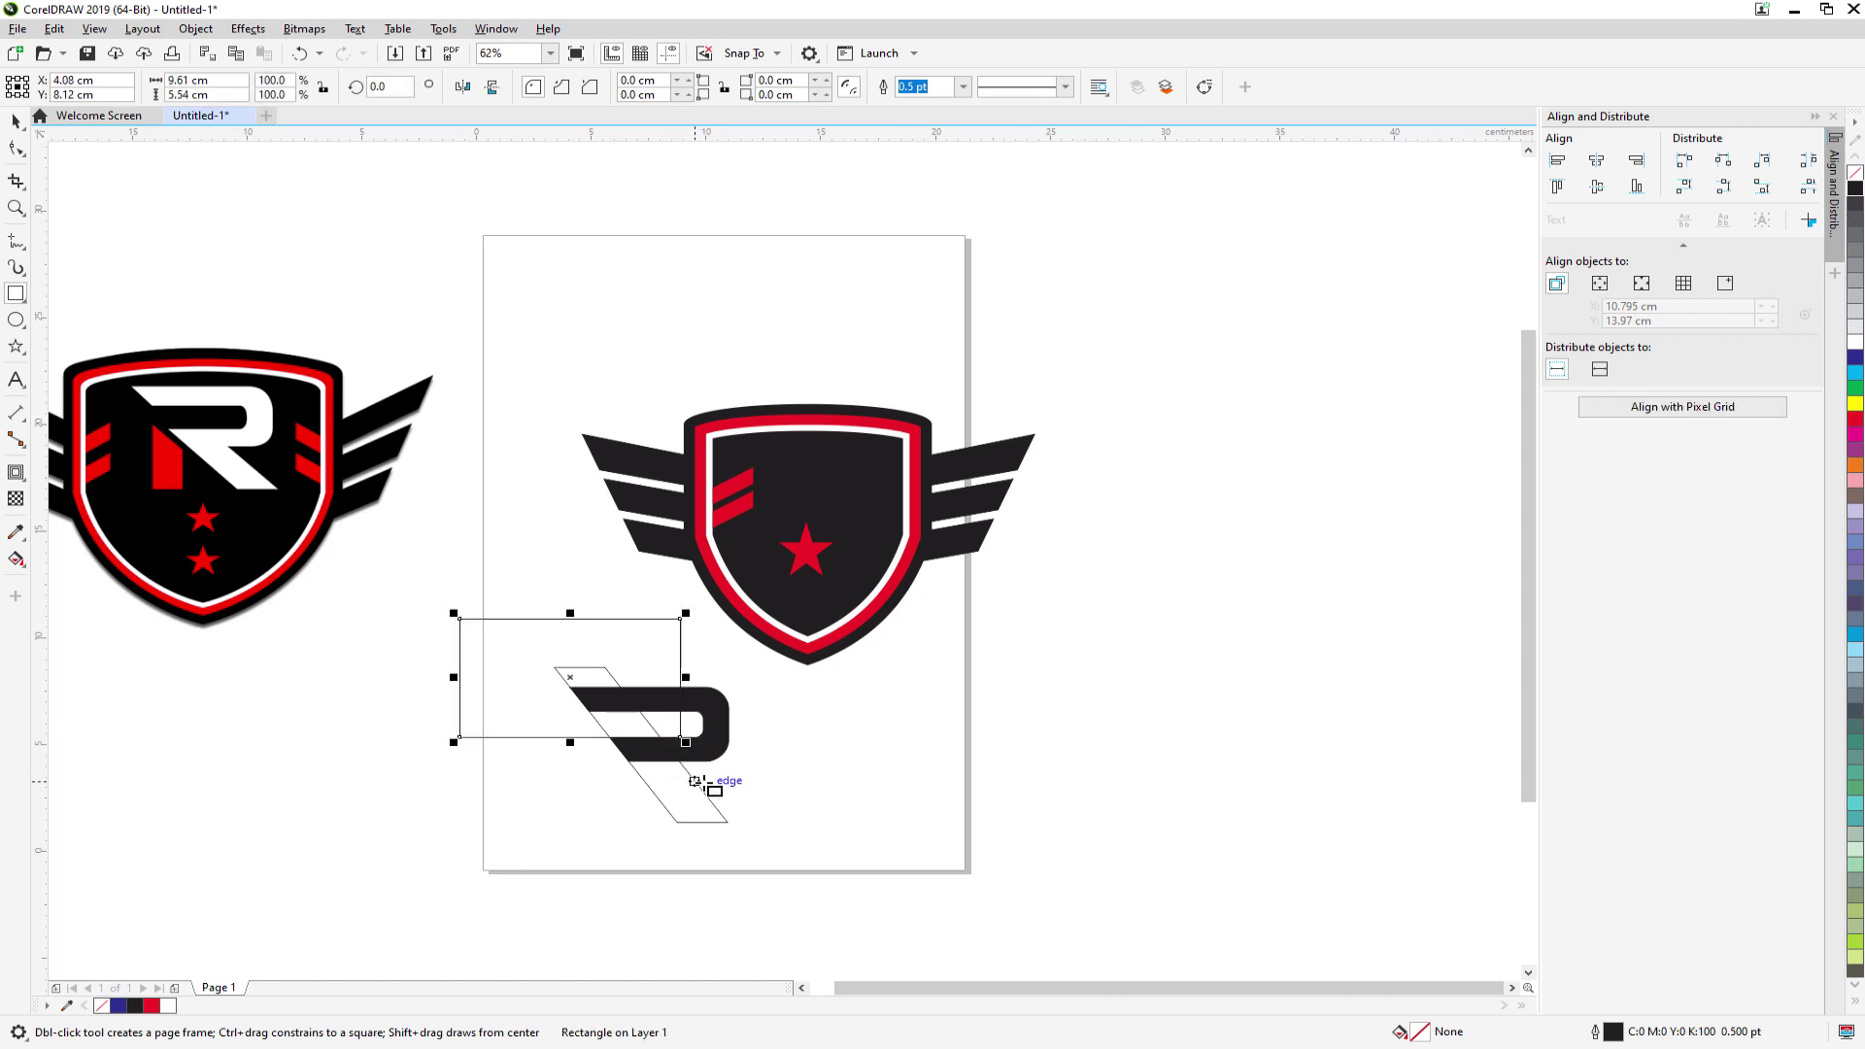
click(14, 125)
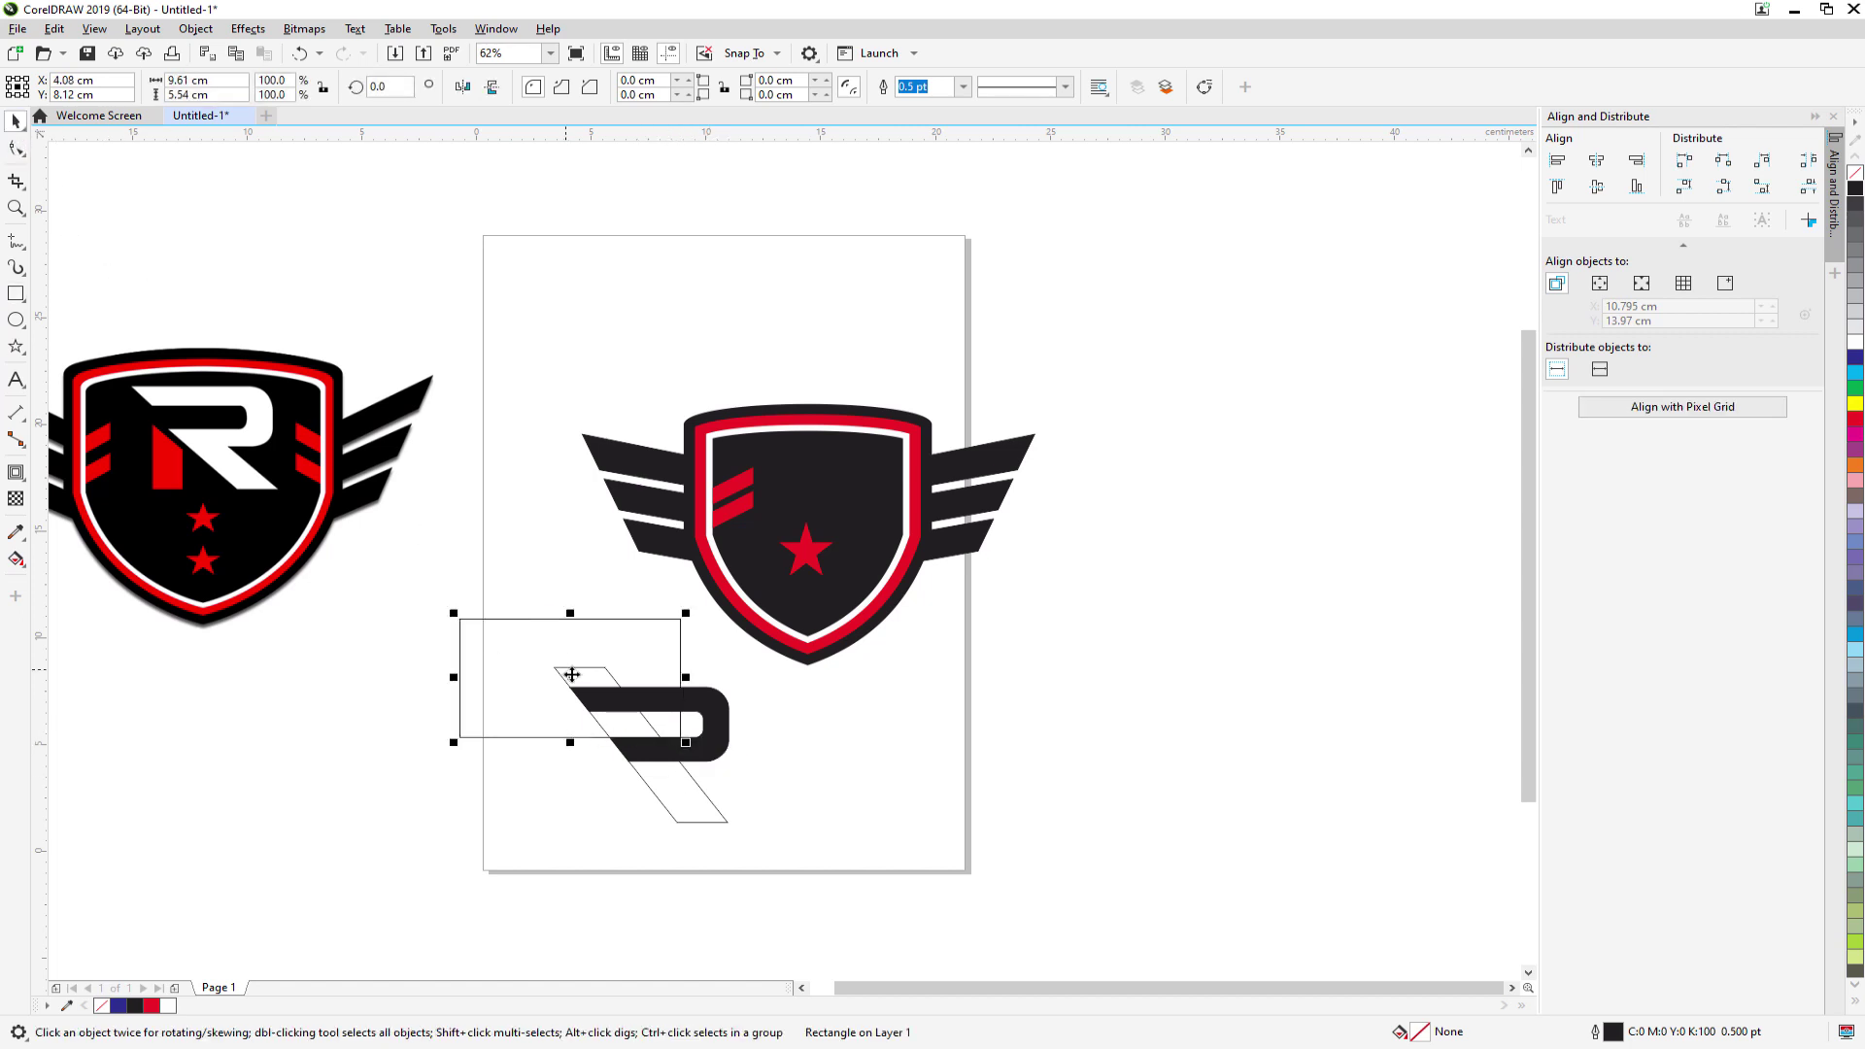
click(522, 798)
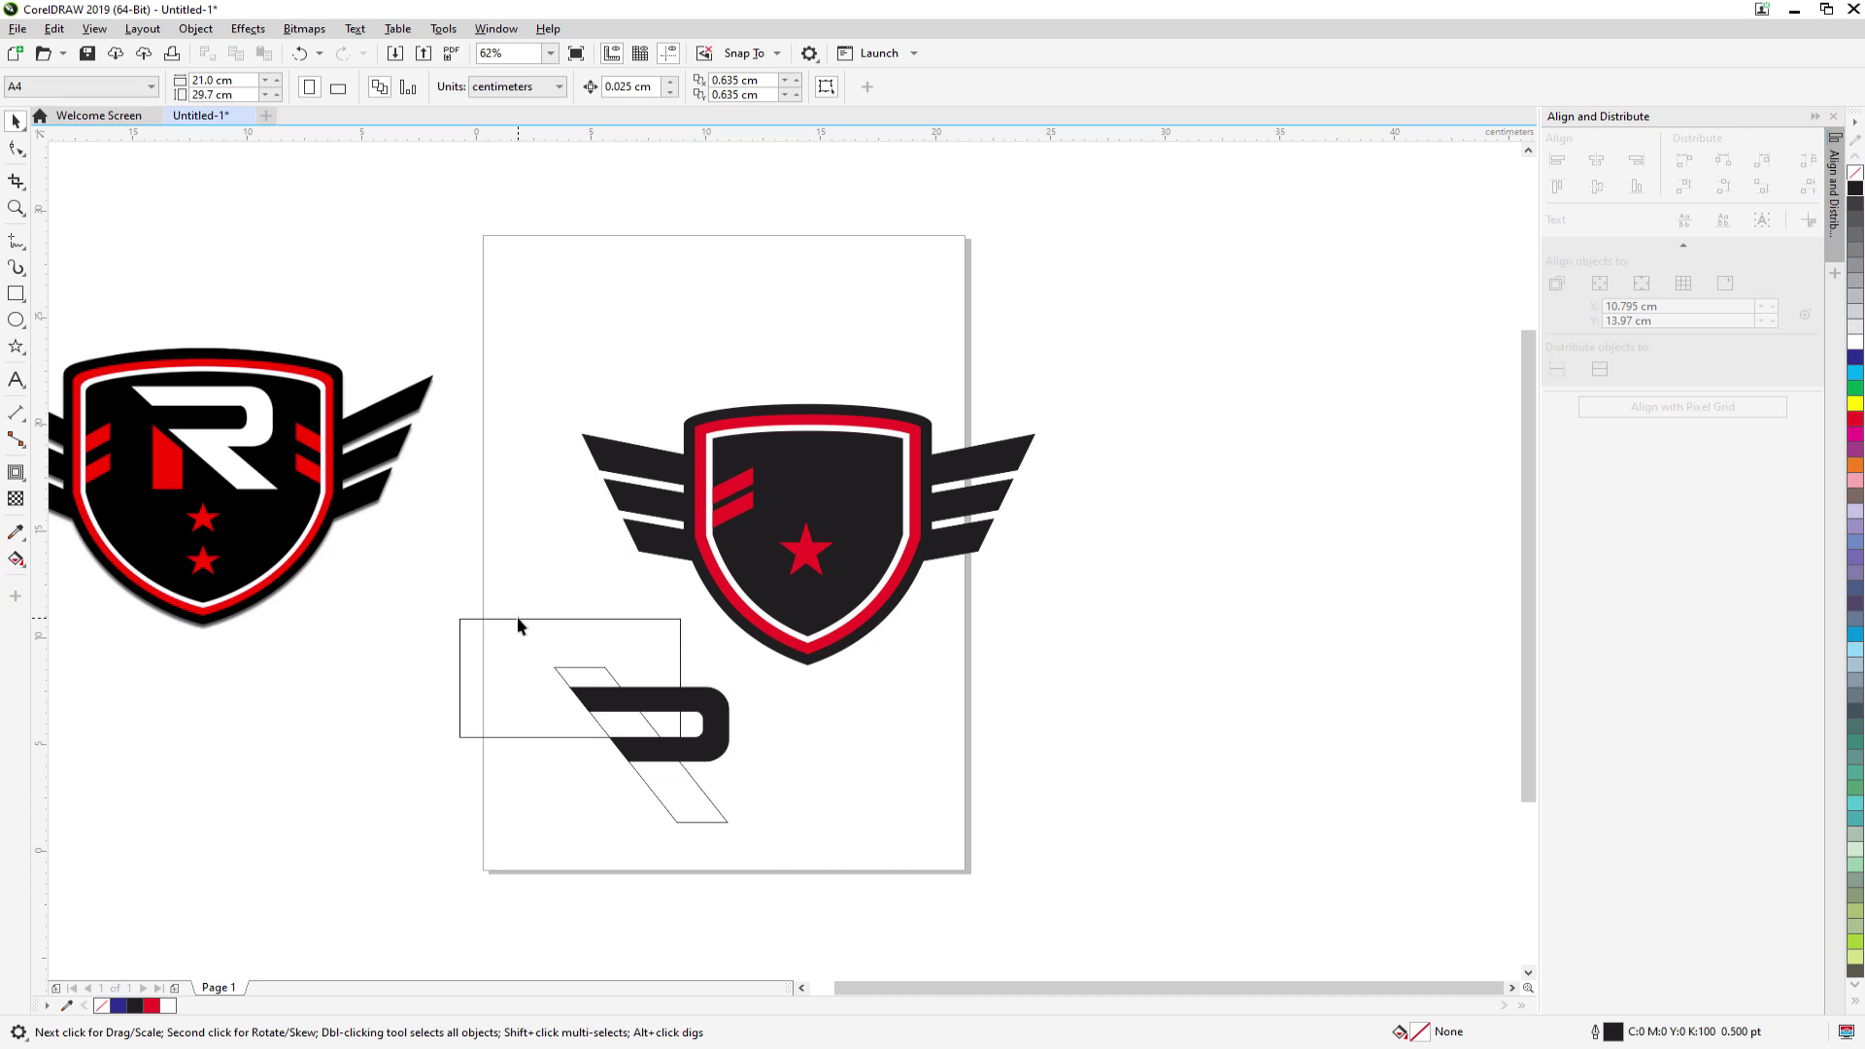
click(518, 619)
shift+click(706, 800)
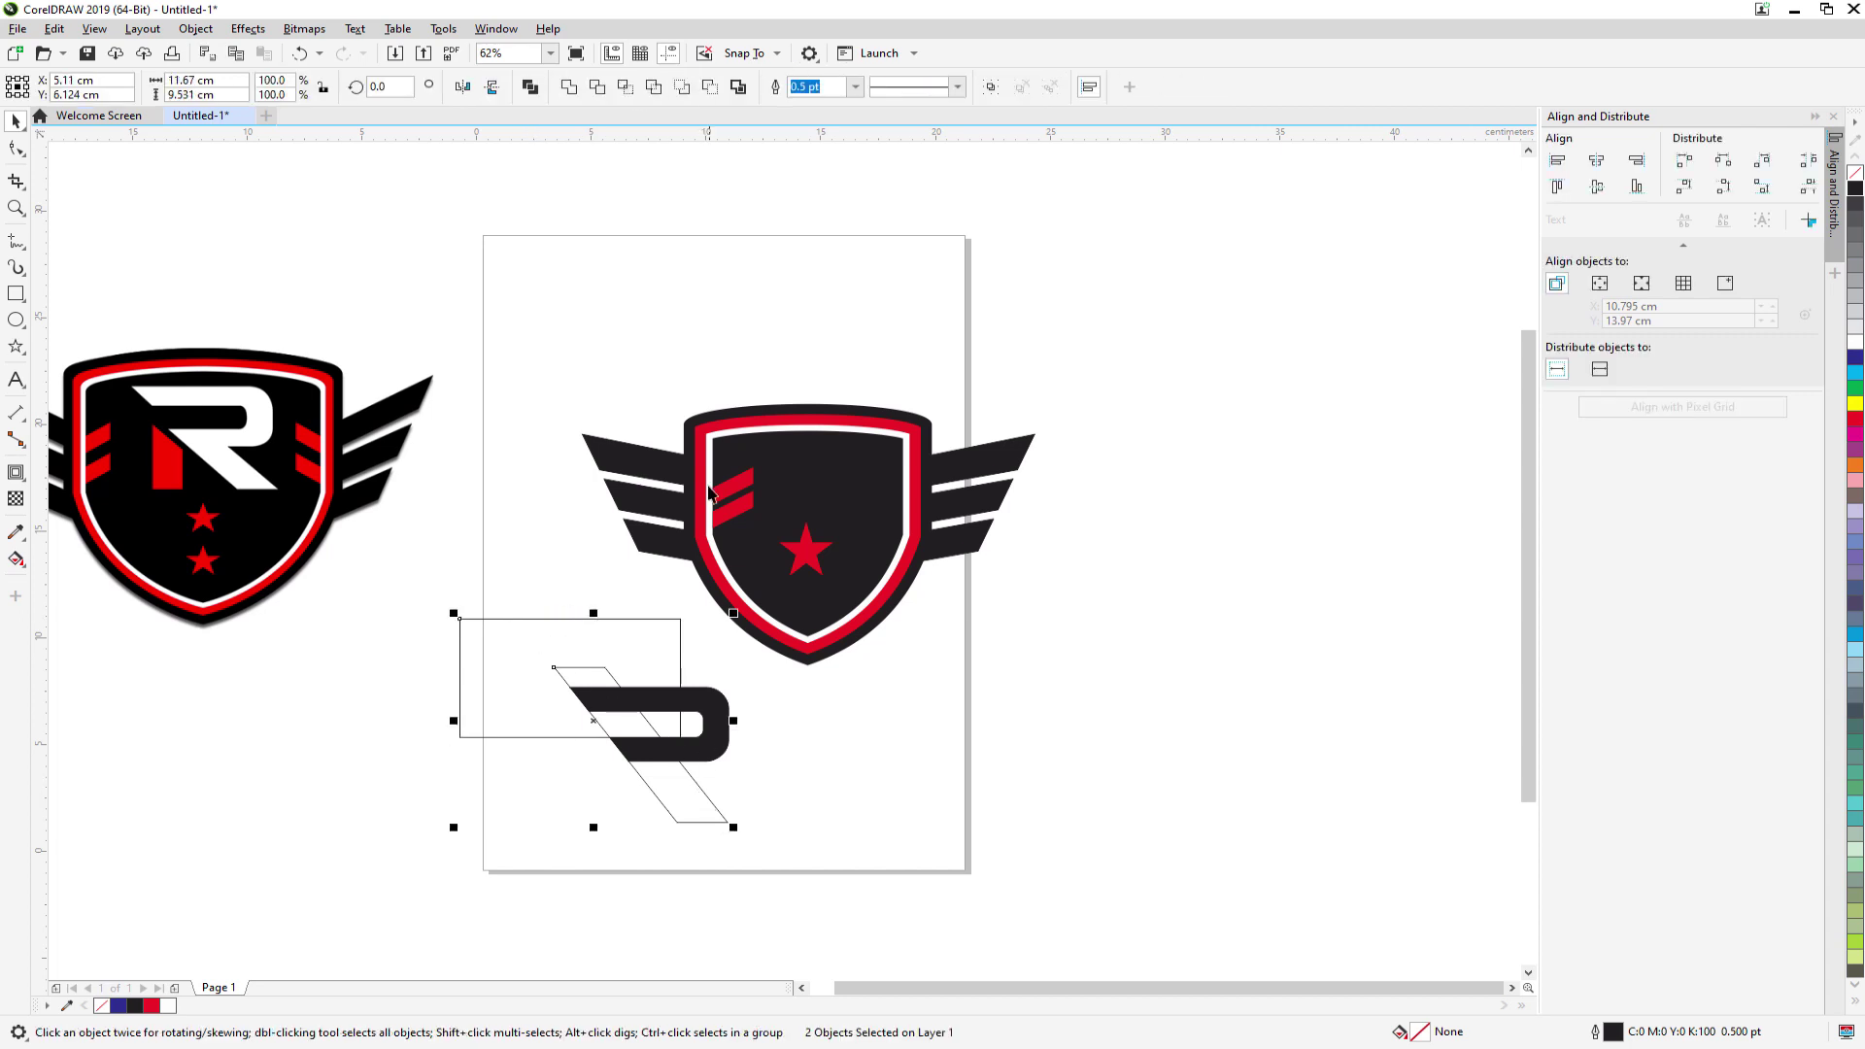
click(705, 90)
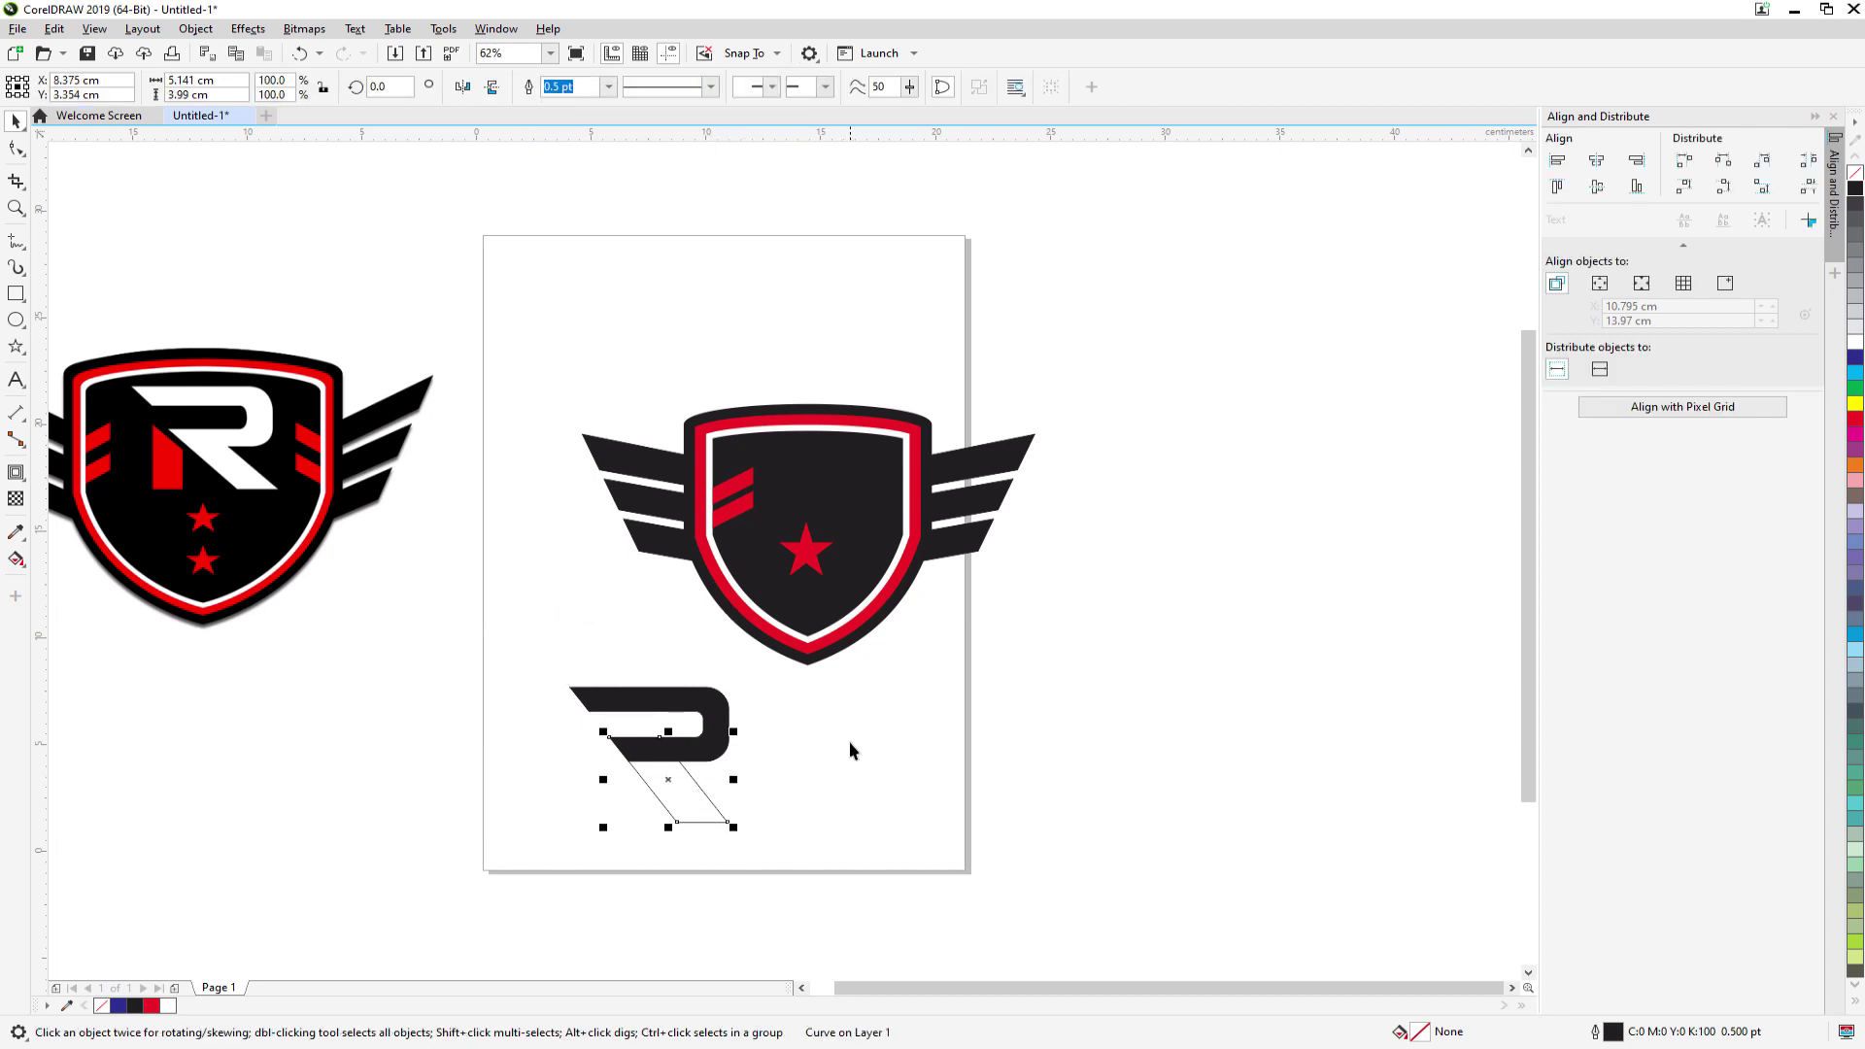
- Weld the shortened slanted leg and the cut black shape into a single letter R
click(707, 789)
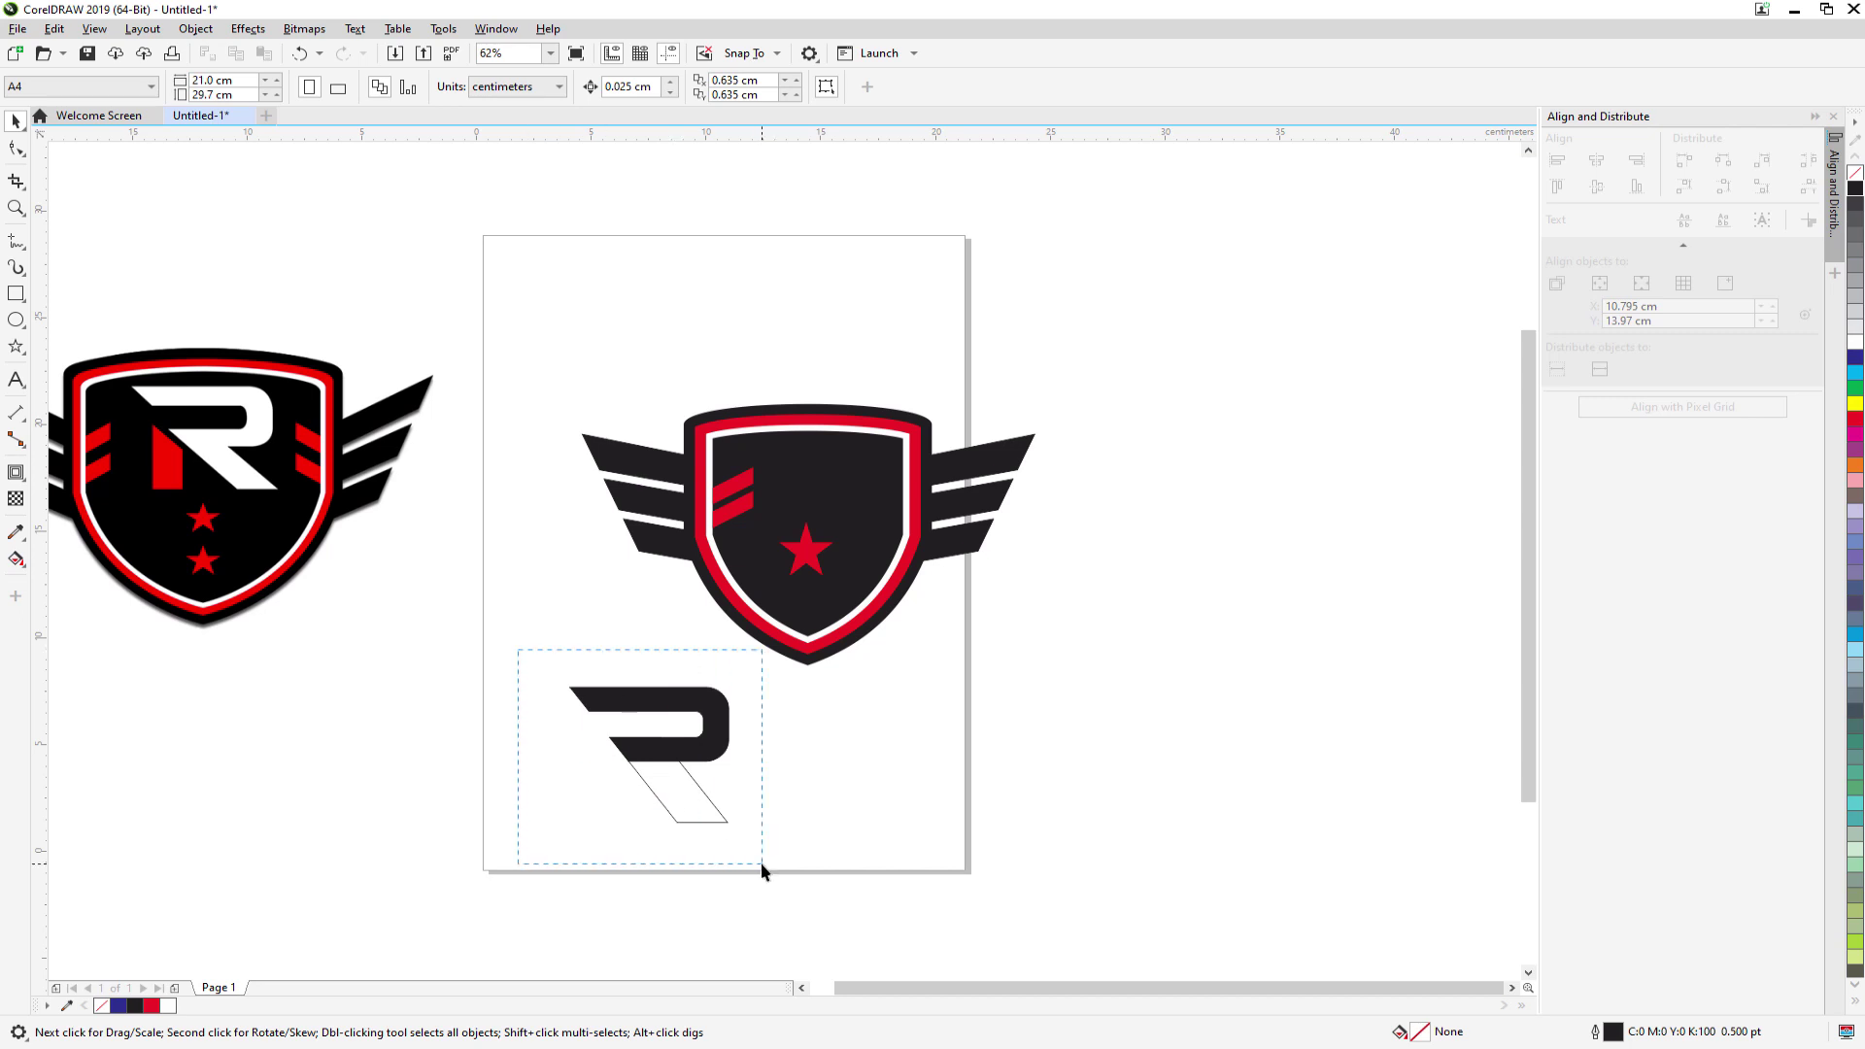
drag(761, 862, 762, 865)
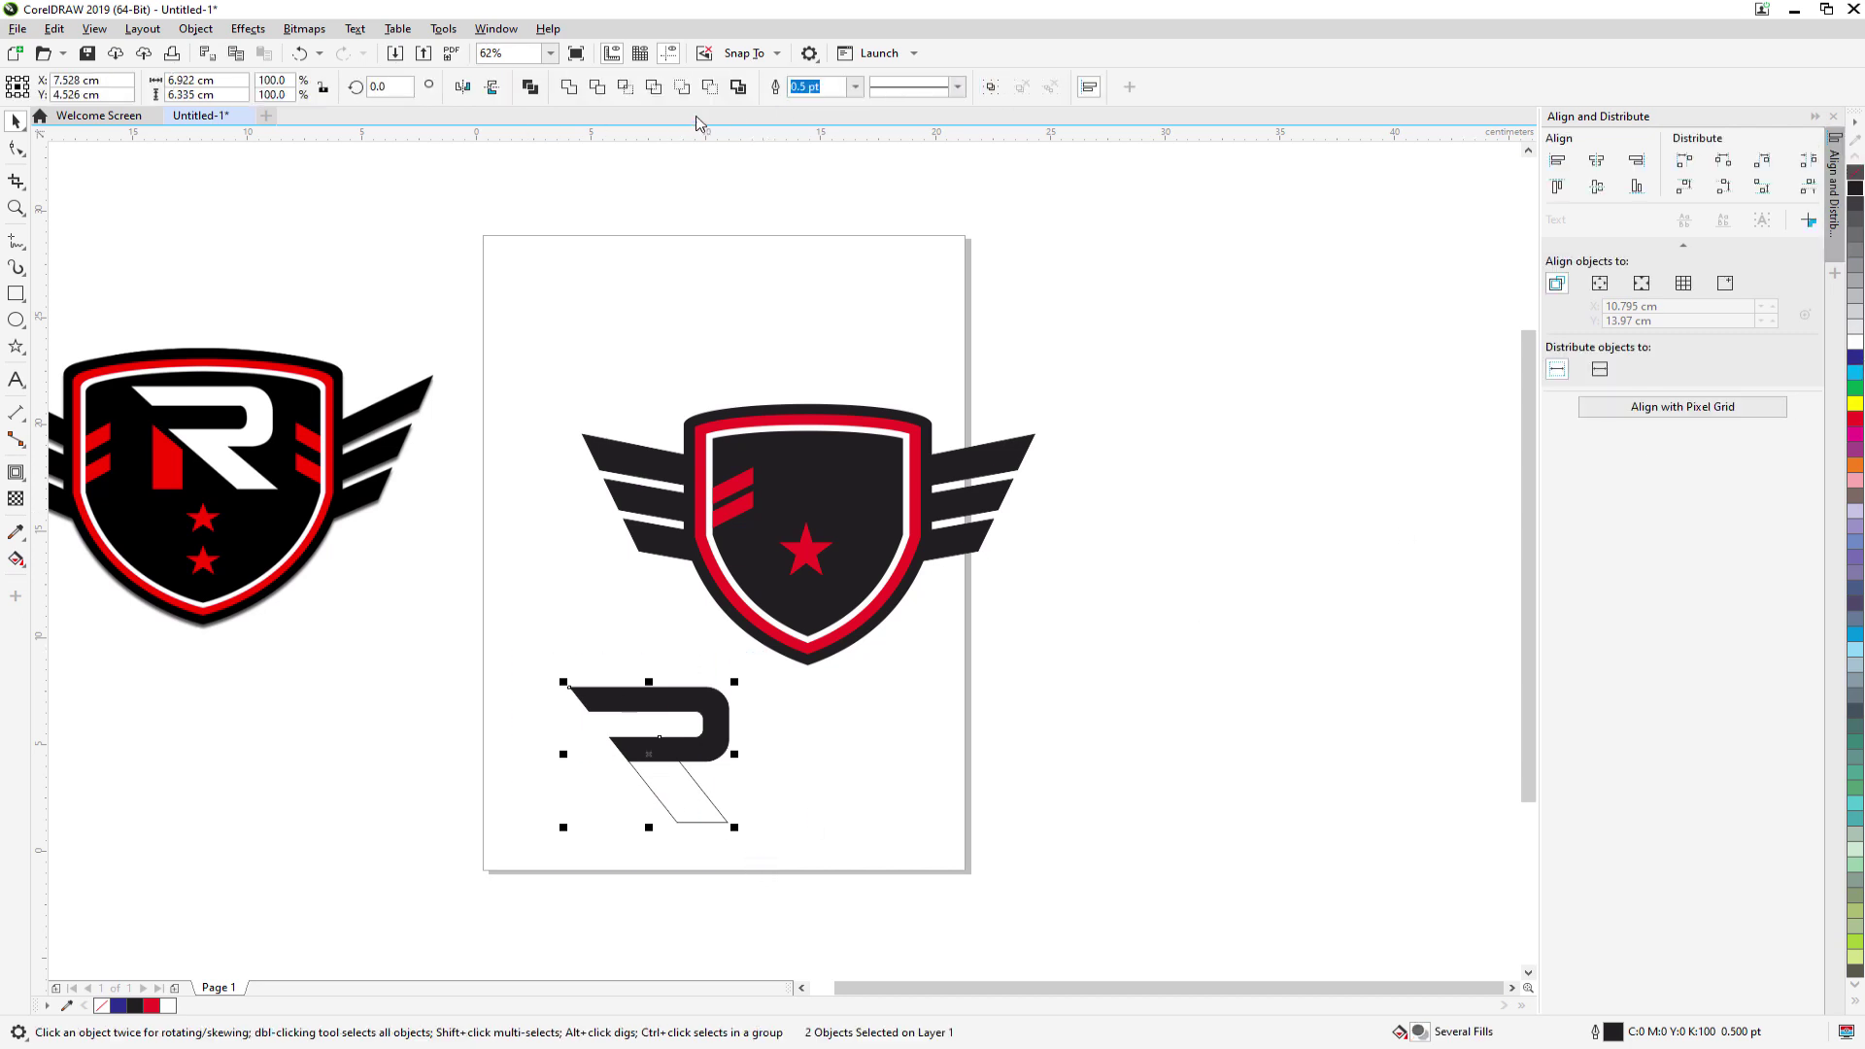
click(569, 88)
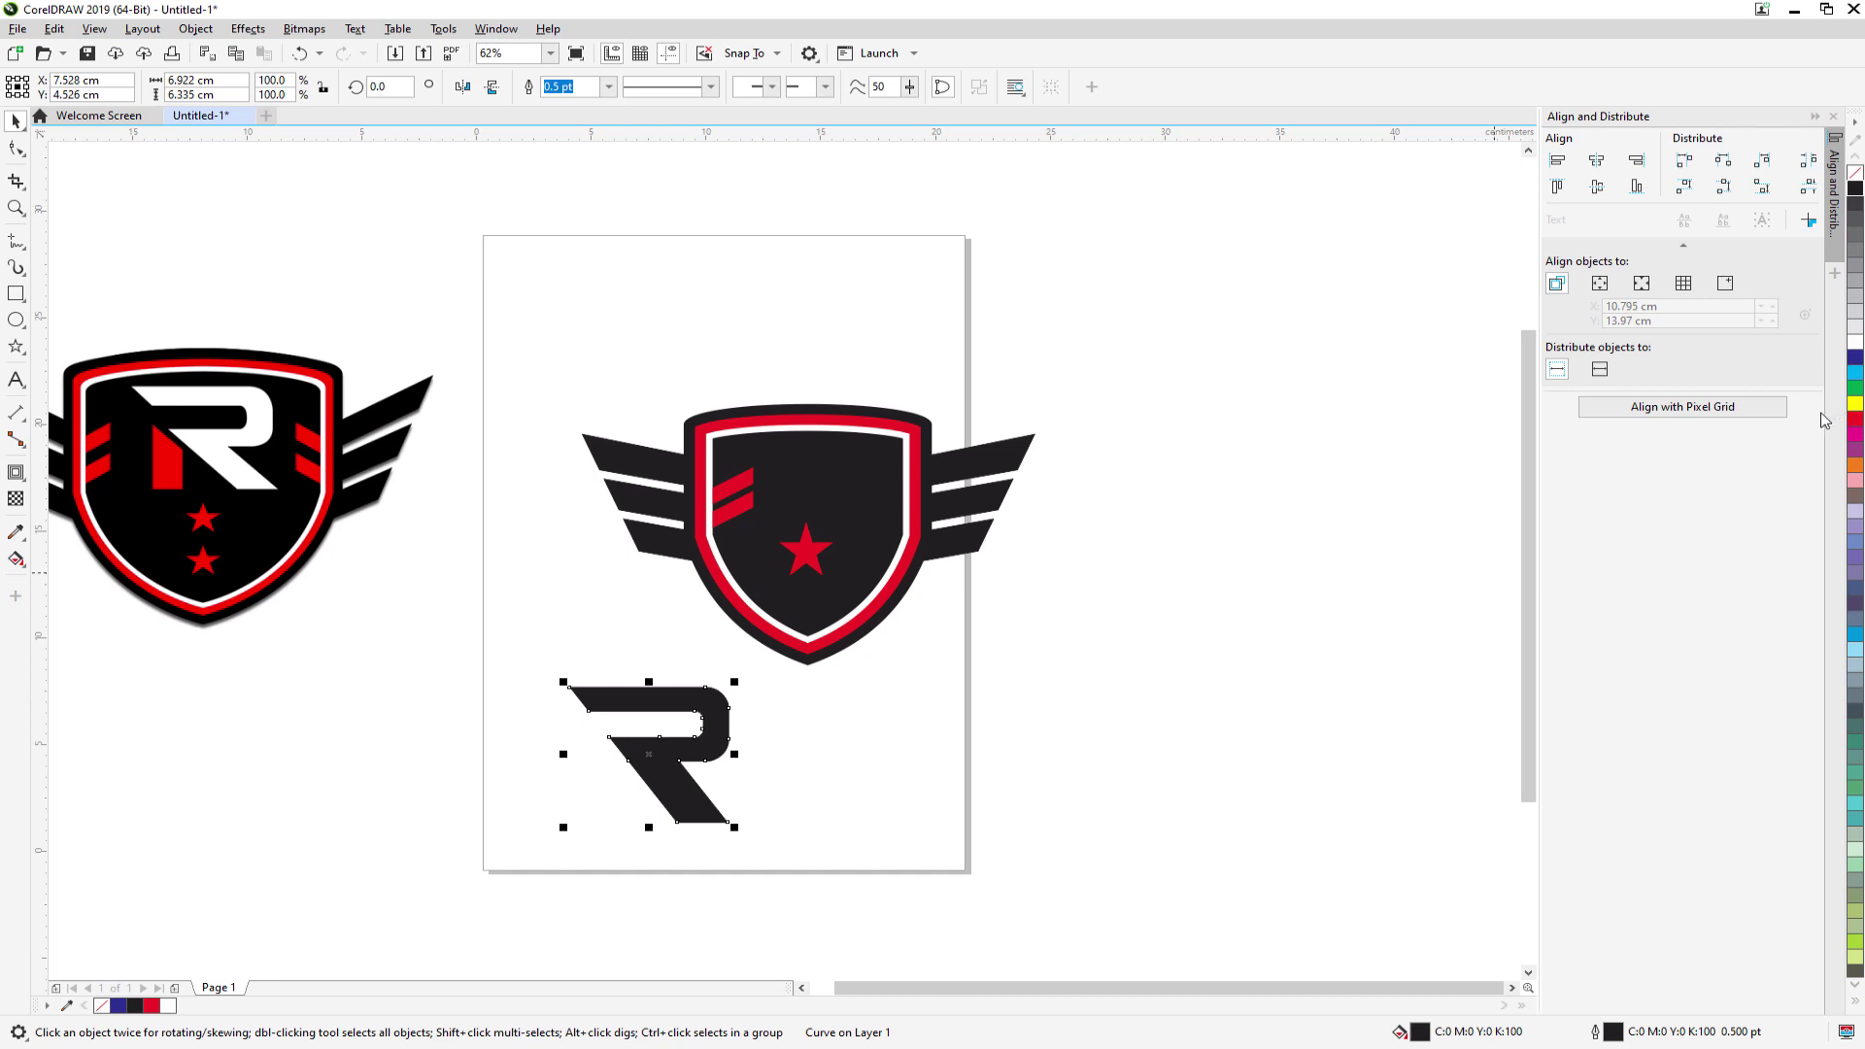
- Try a white fill on the R, shift it slightly right, and fill it with dark blue instead
click(1855, 345)
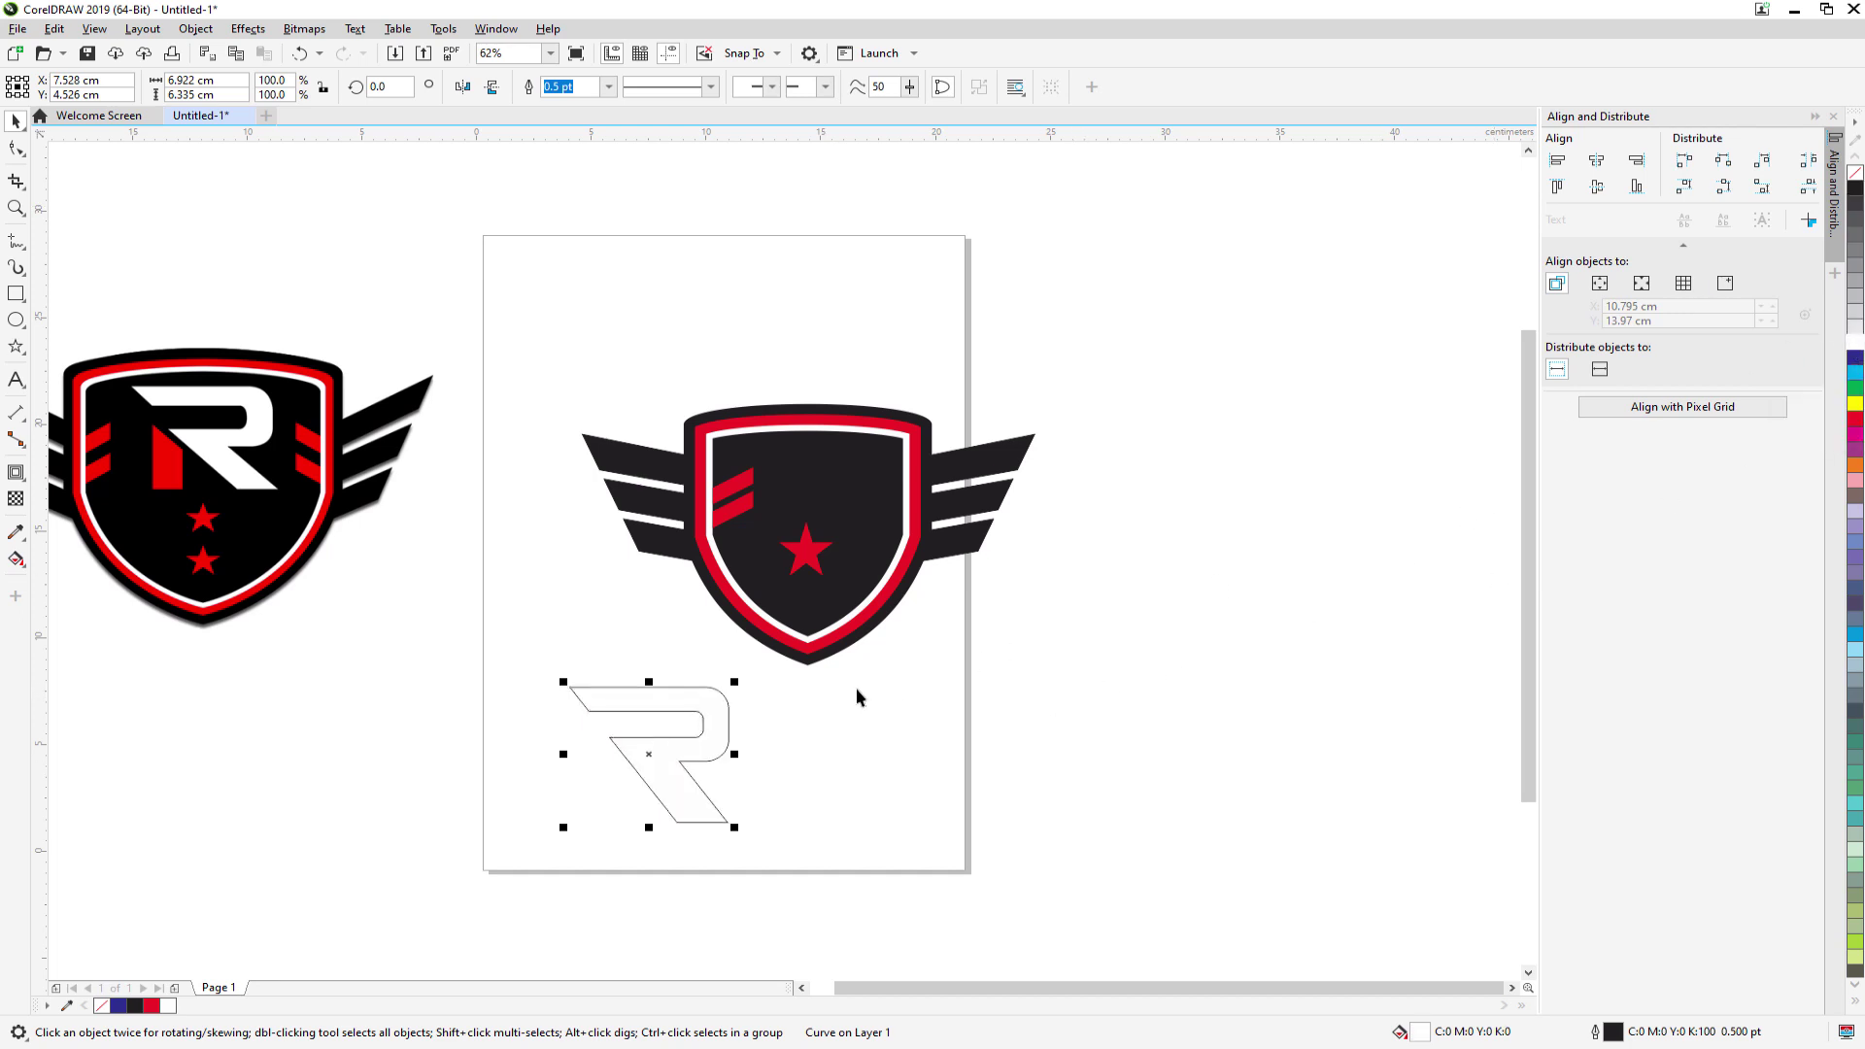
mouse_move(697, 750)
mouse_down()
mouse_move(849, 505)
mouse_move(676, 750)
mouse_up()
click(1854, 357)
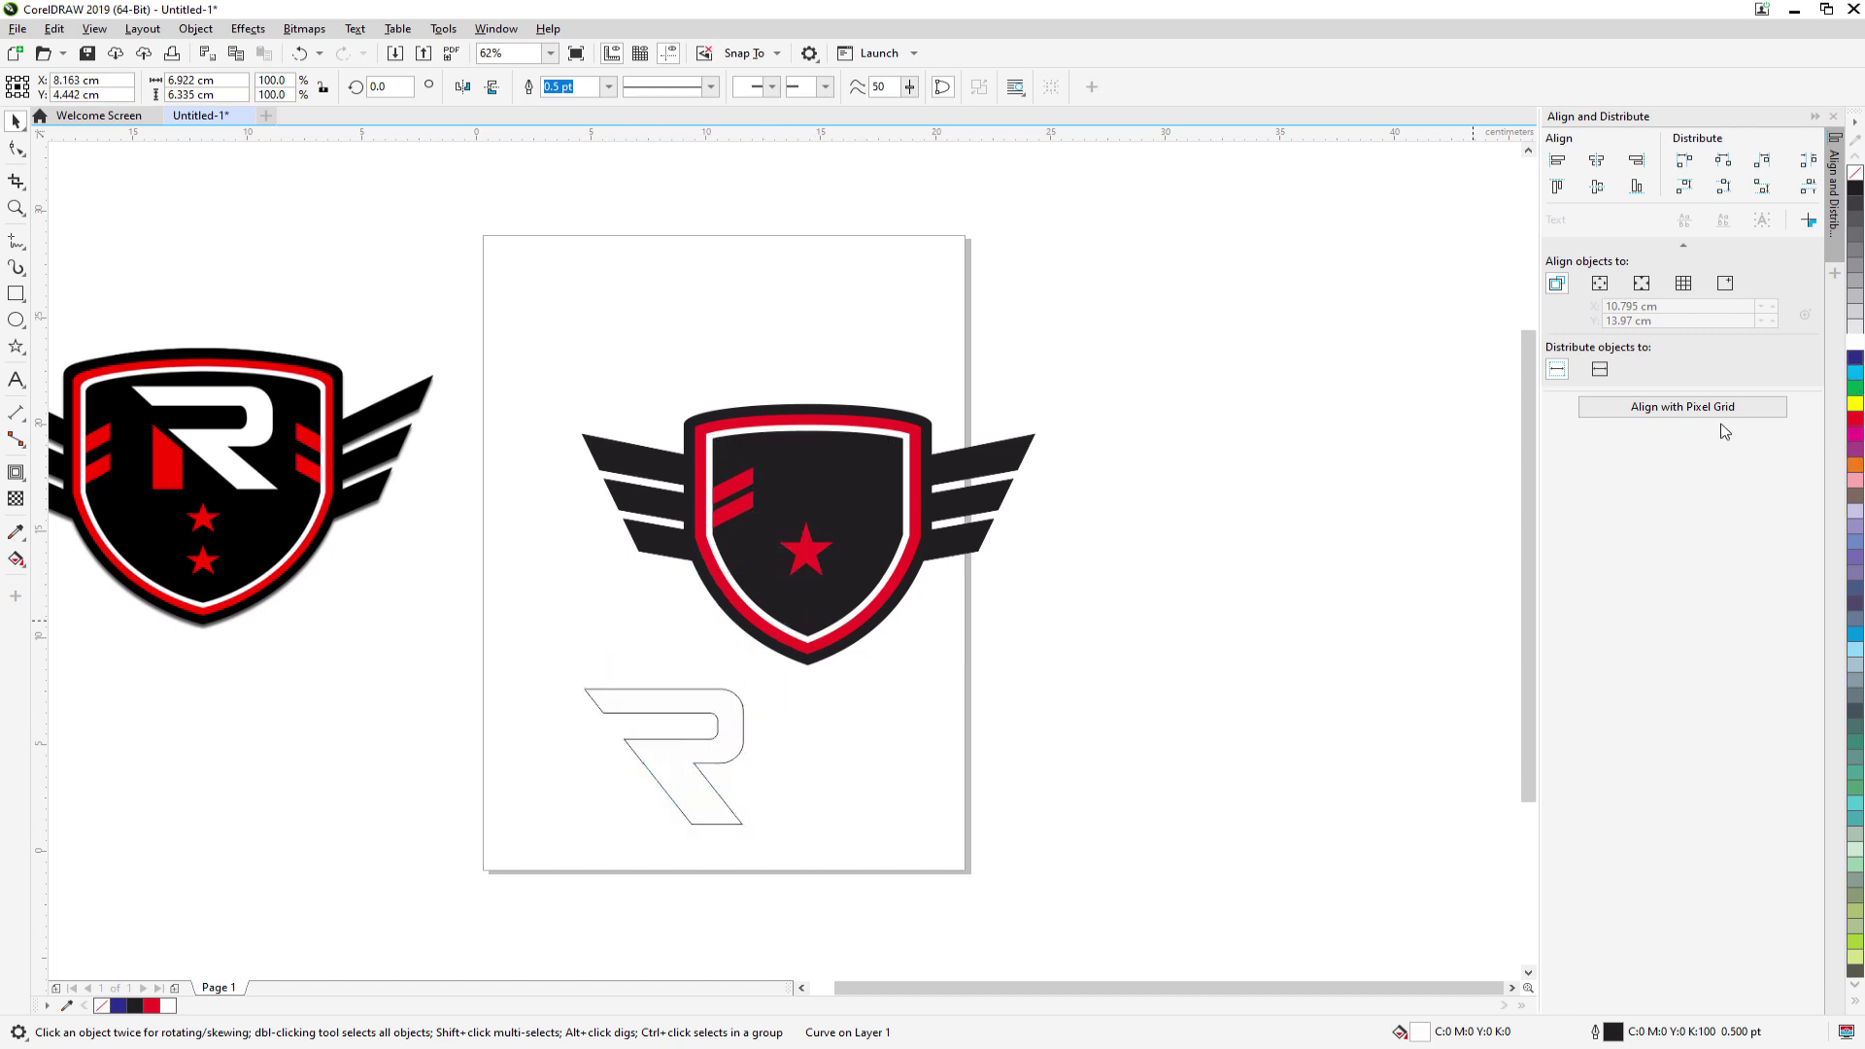
click(845, 786)
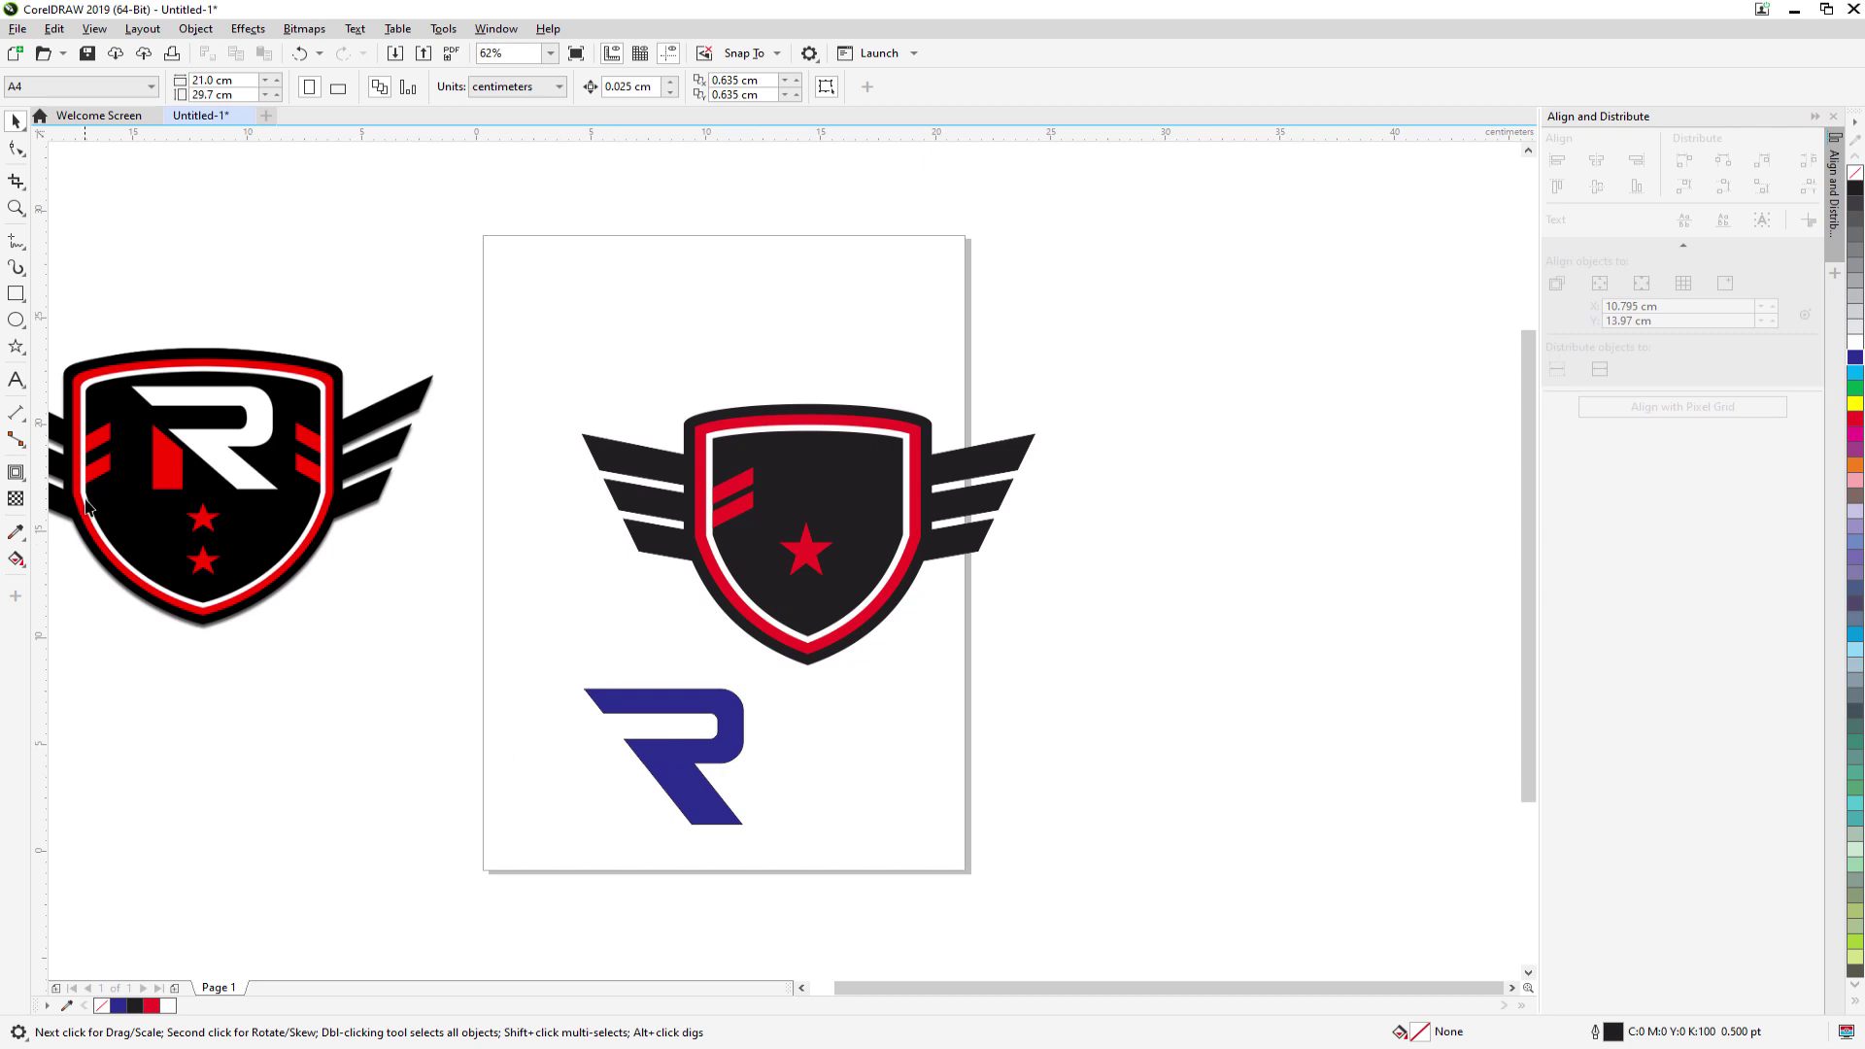
- Draw an upright rectangle about 1.8 cm wide left of the R's leg and stretch it up to about 4.15 cm tall, level with the leg's top
click(15, 293)
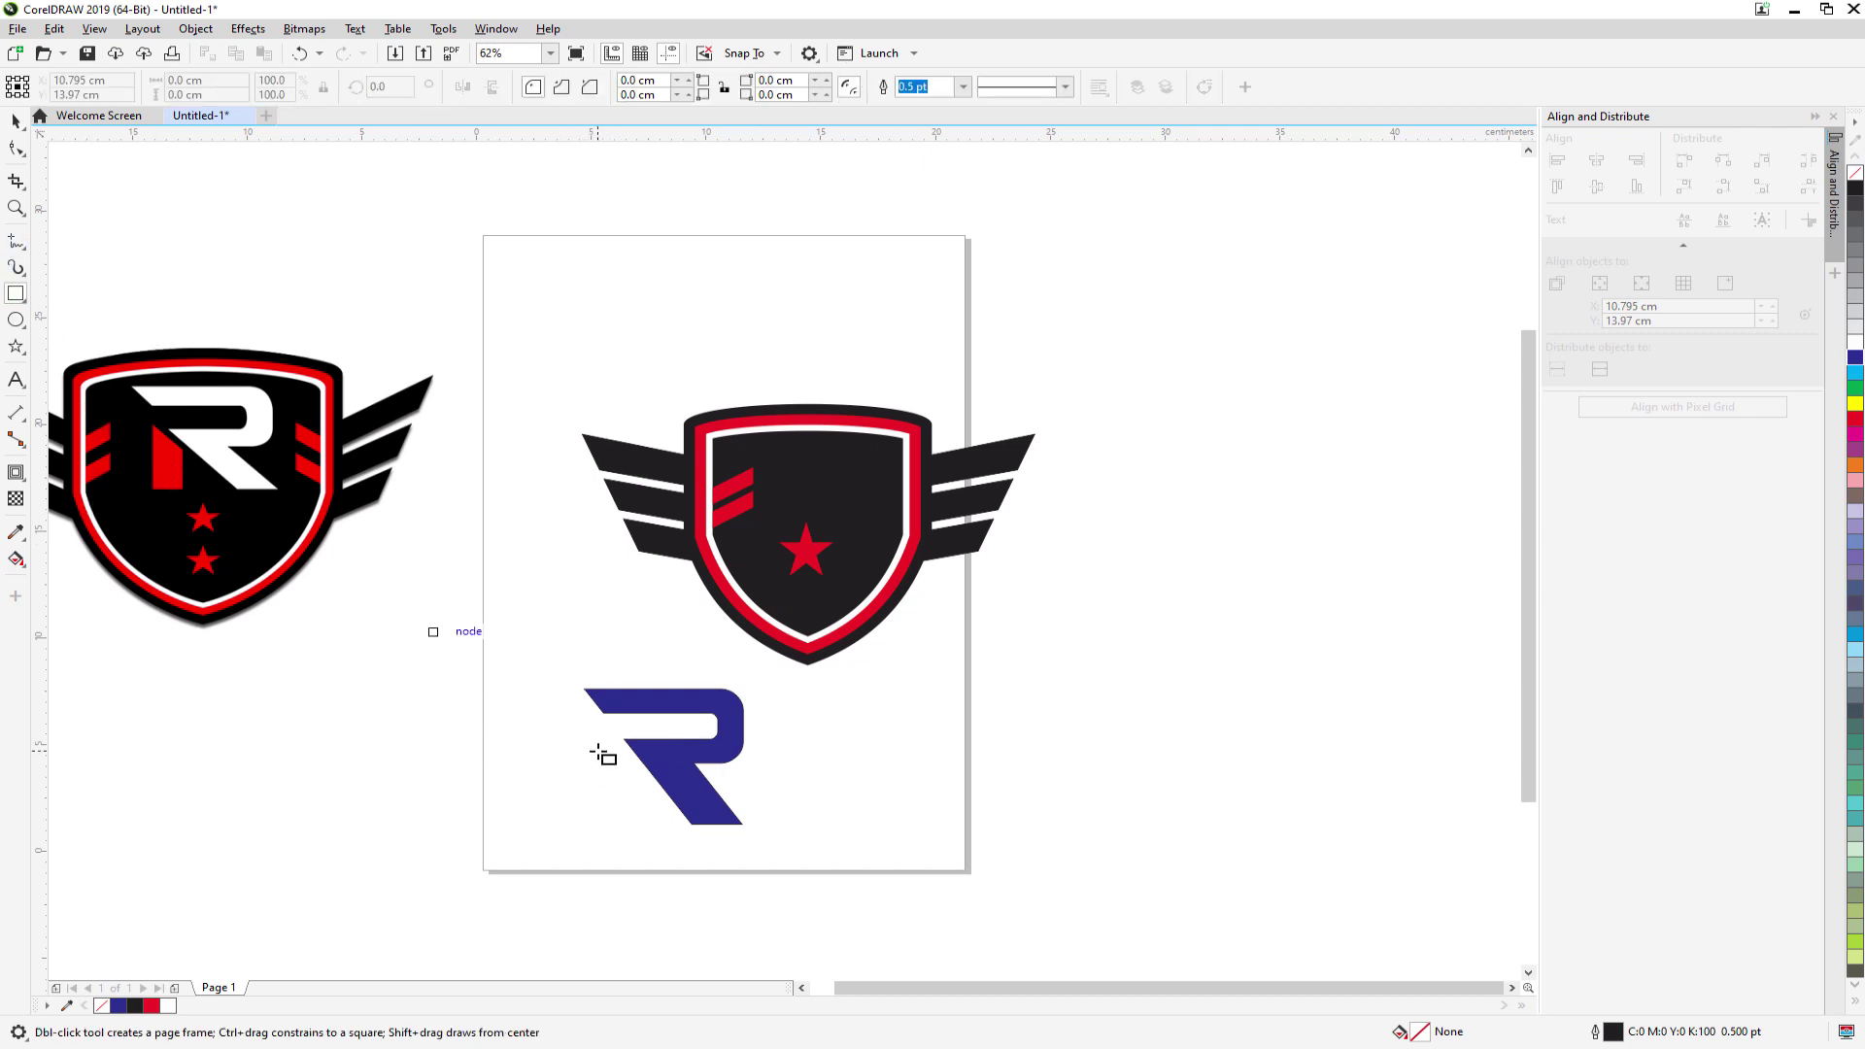
drag(597, 751, 634, 825)
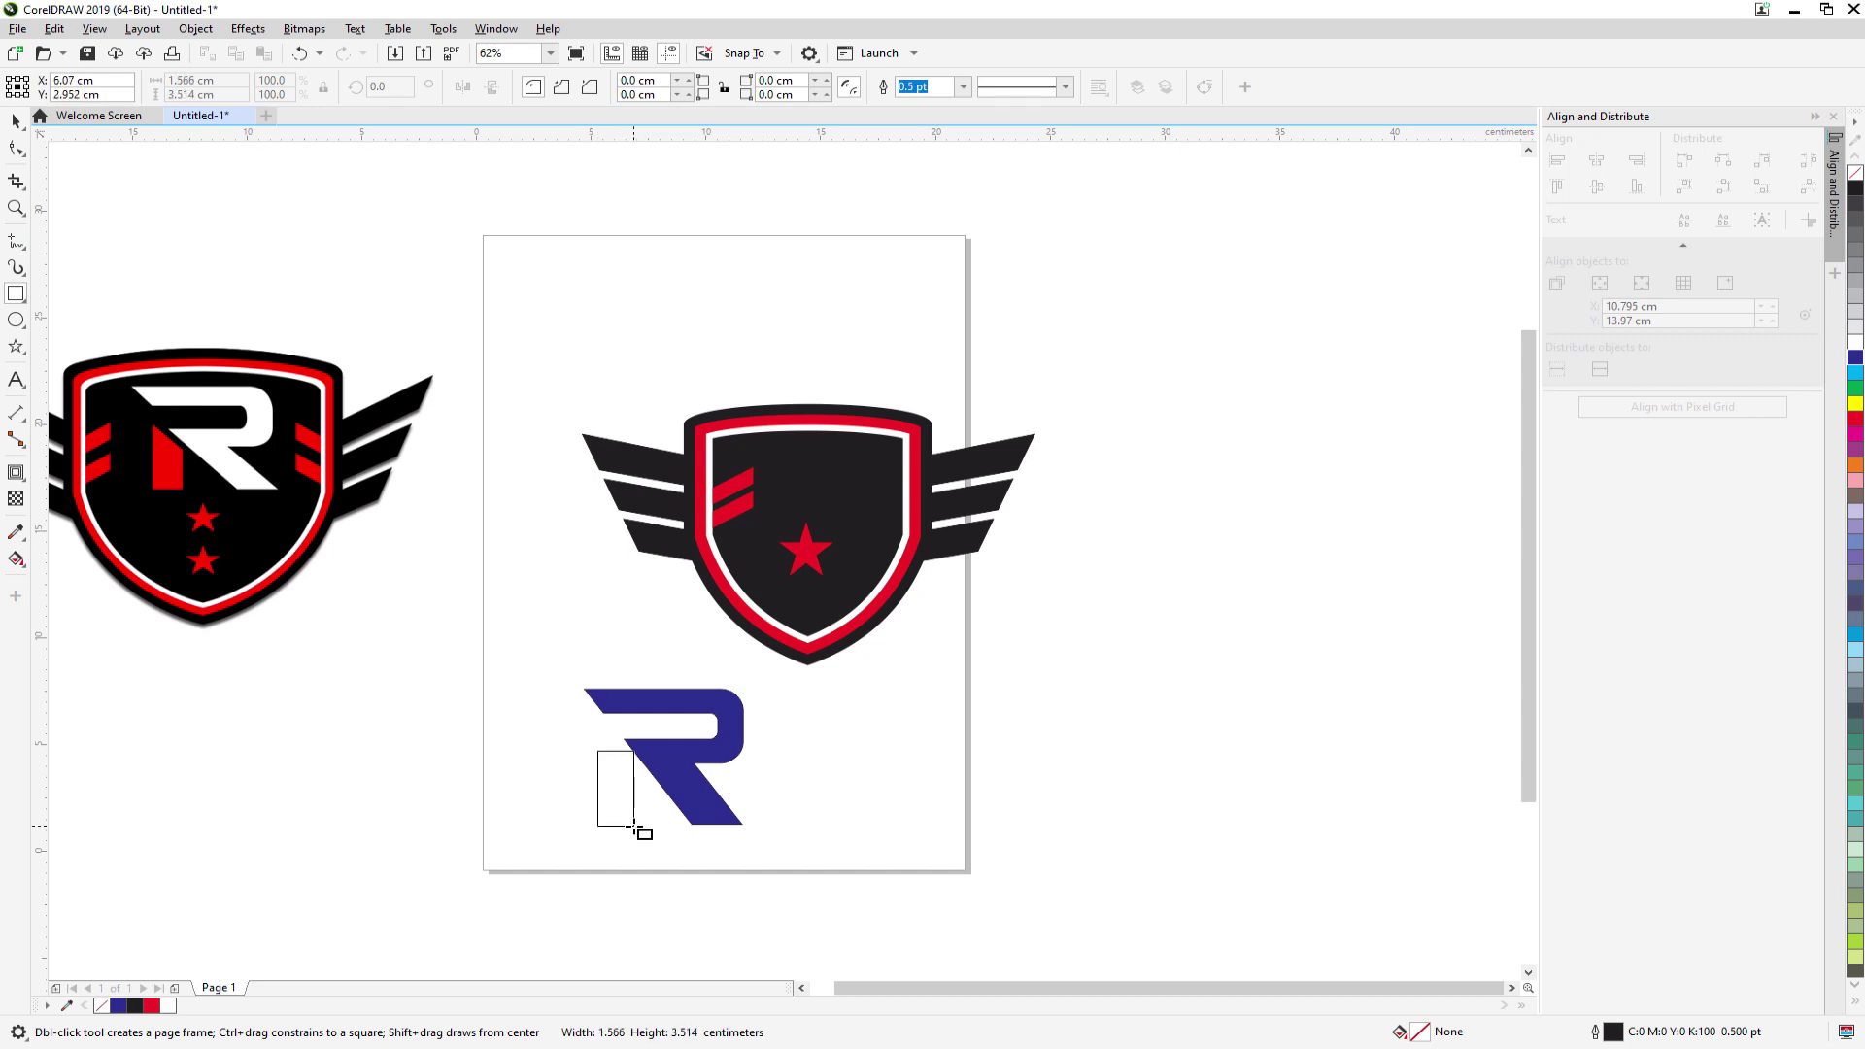
drag(634, 826, 639, 828)
click(15, 121)
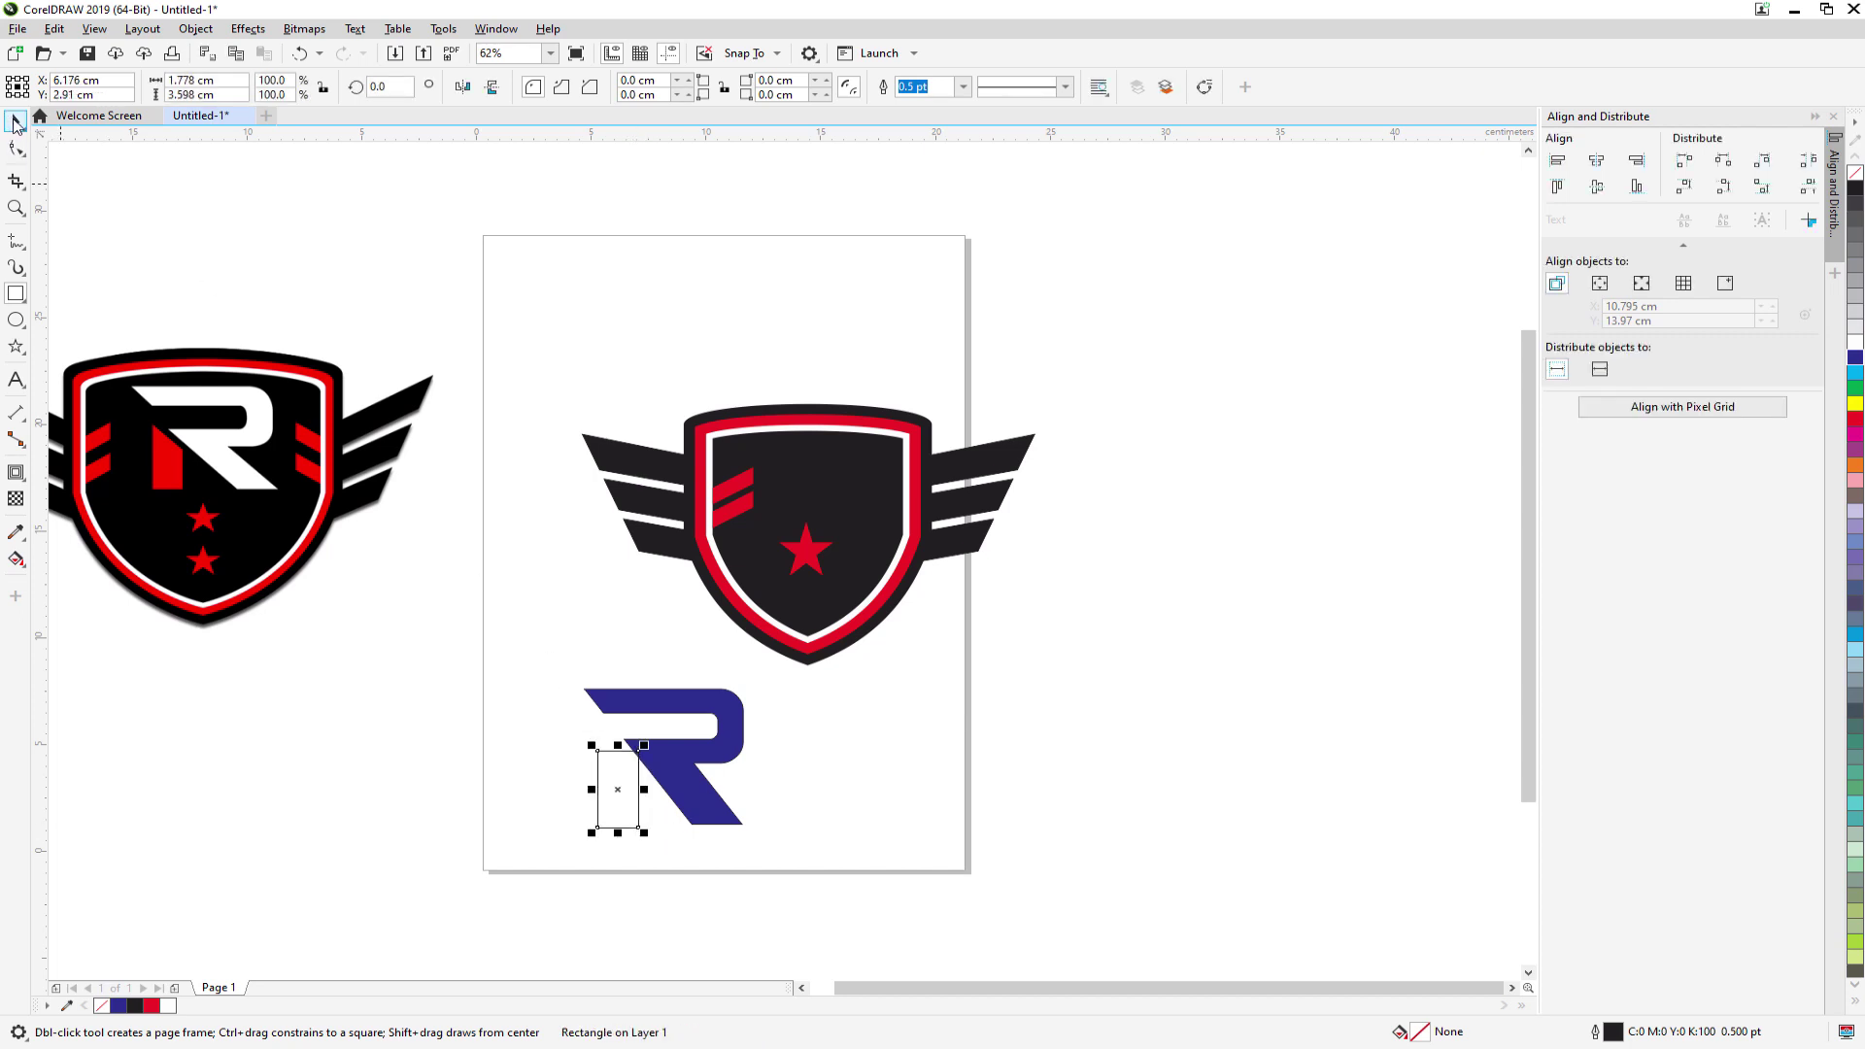
scroll(597, 821, up, 2)
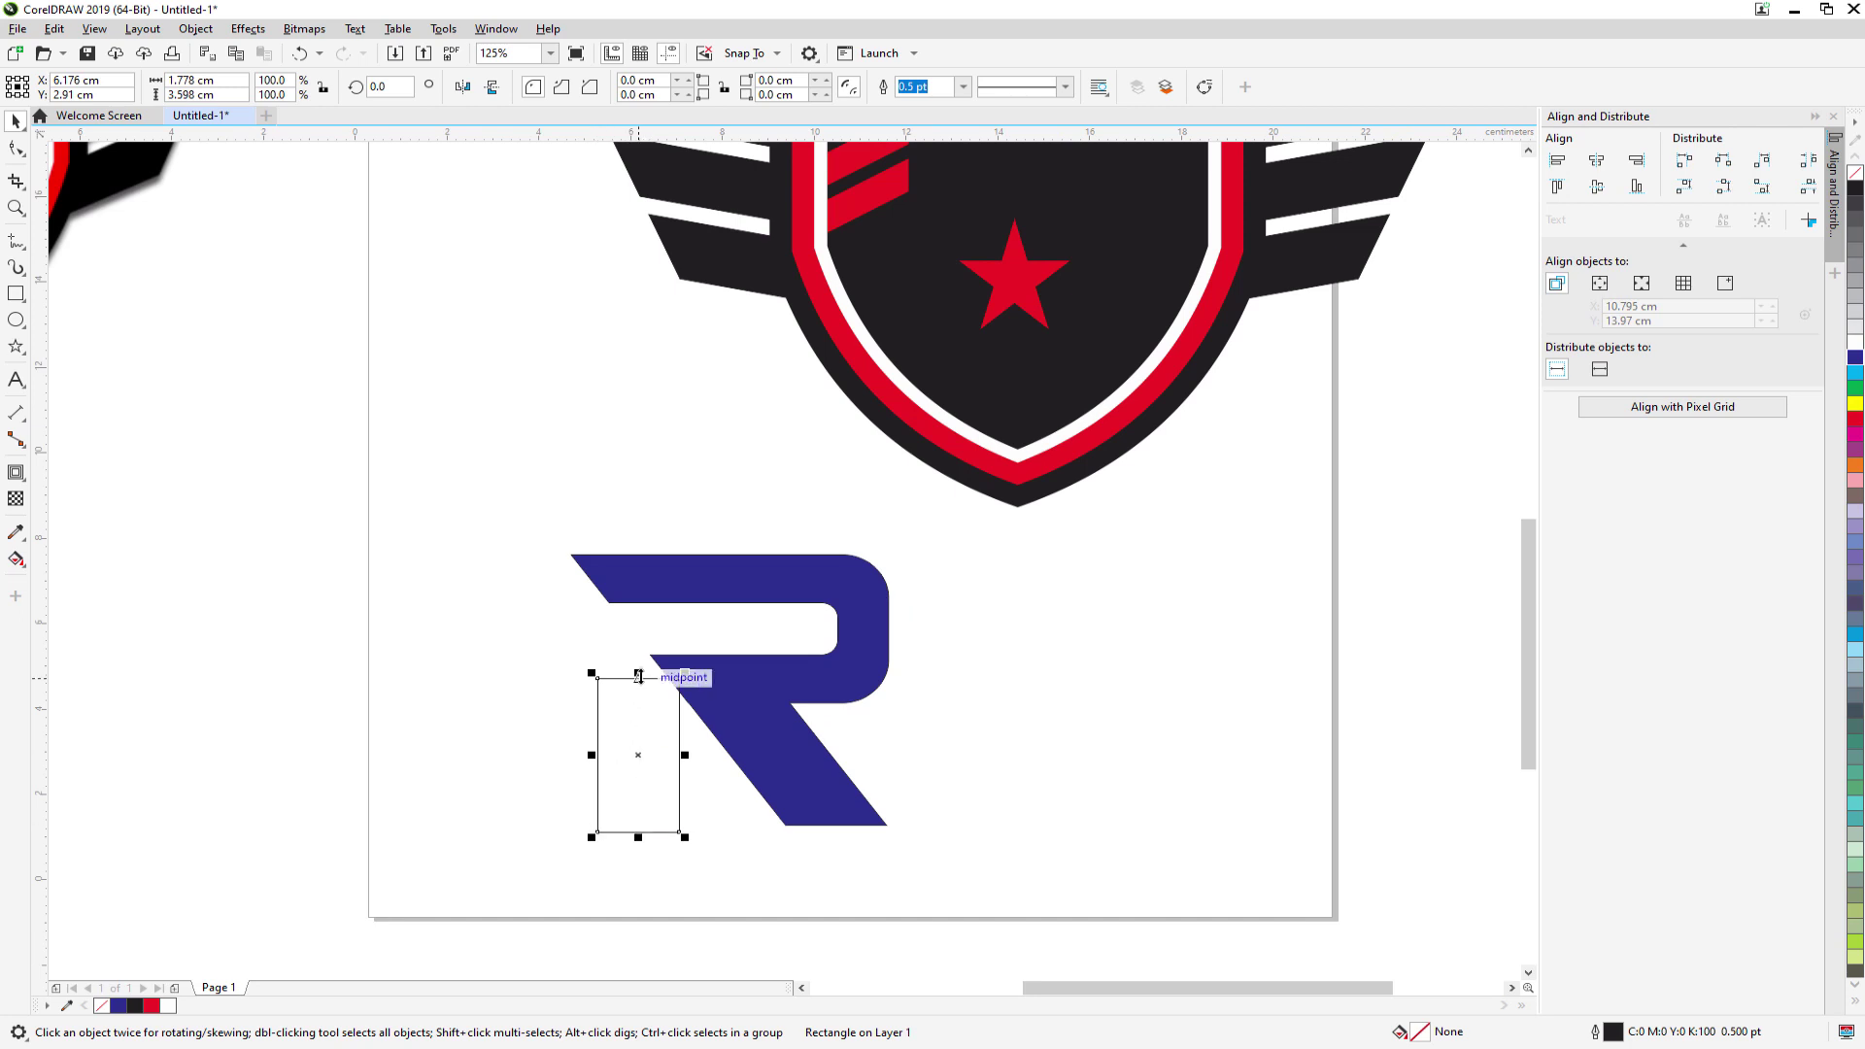
drag(638, 672, 638, 649)
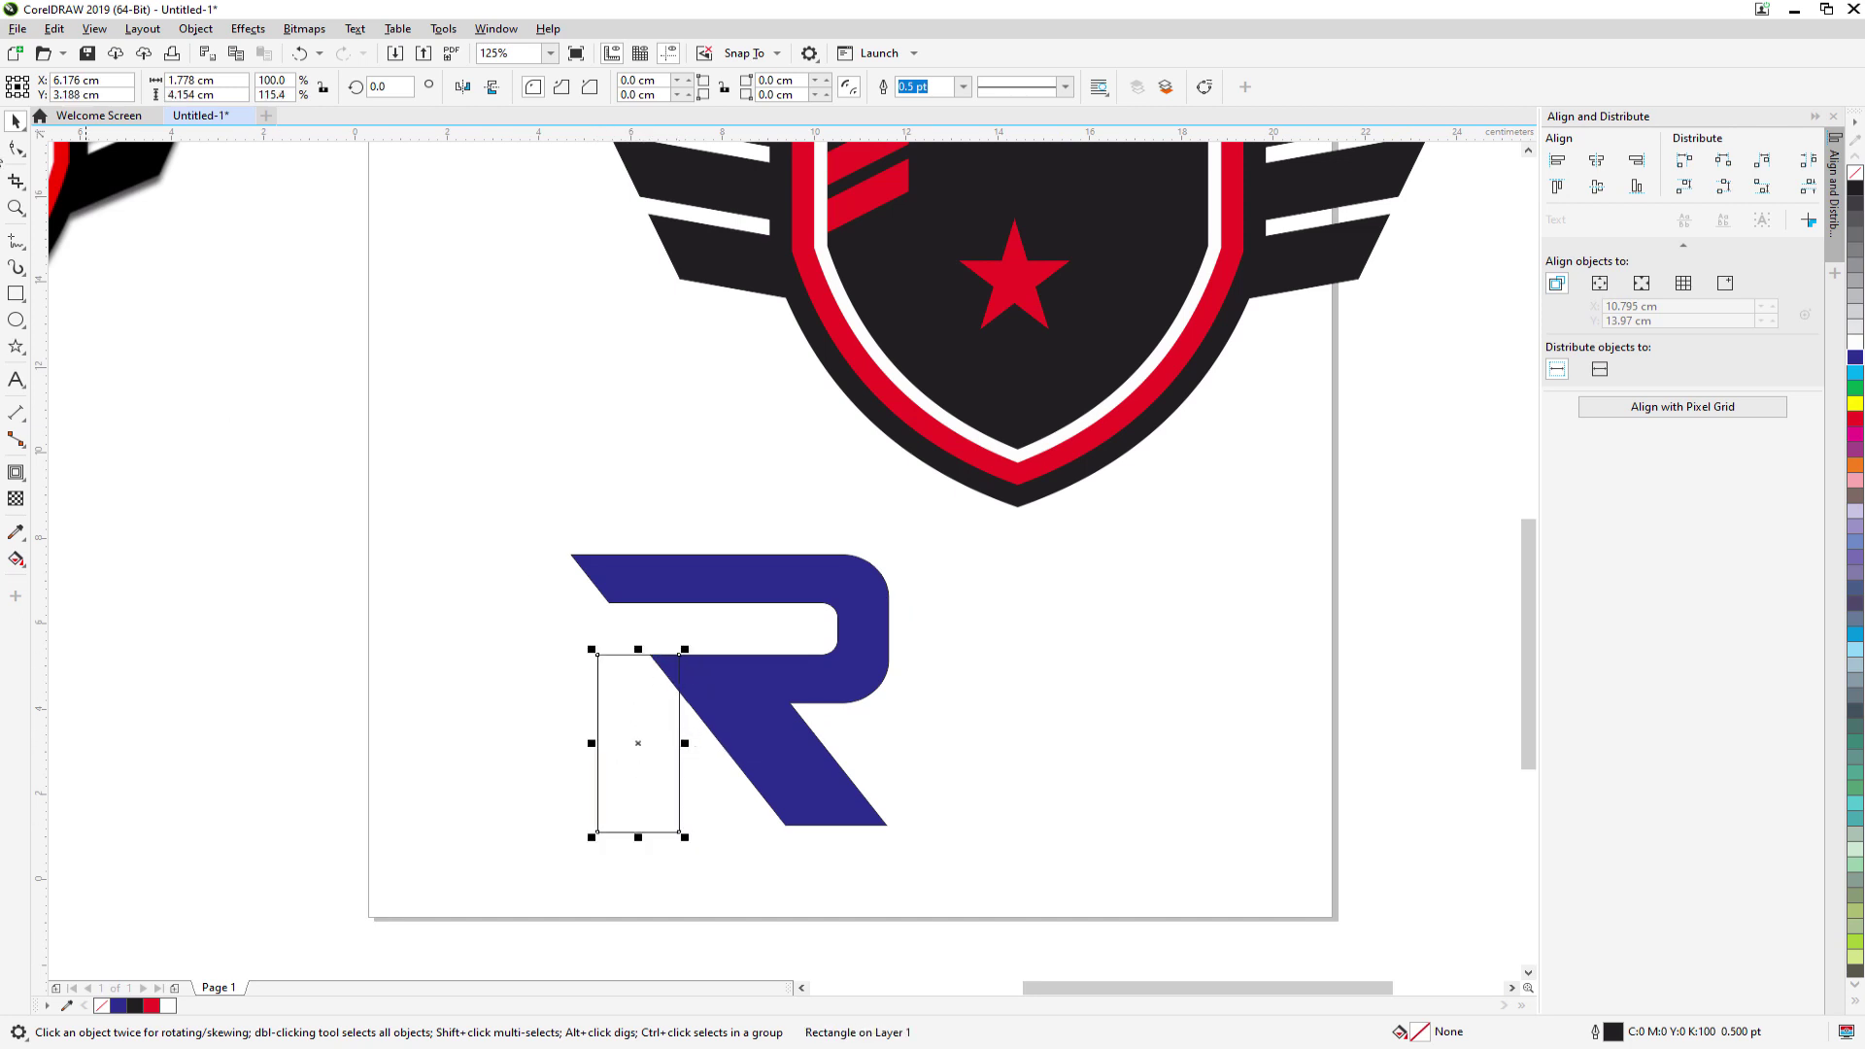
- Convert the rectangle to curves, add a node on its right edge and delete its upper-right corner node to slope the top
click(16, 153)
click(1204, 86)
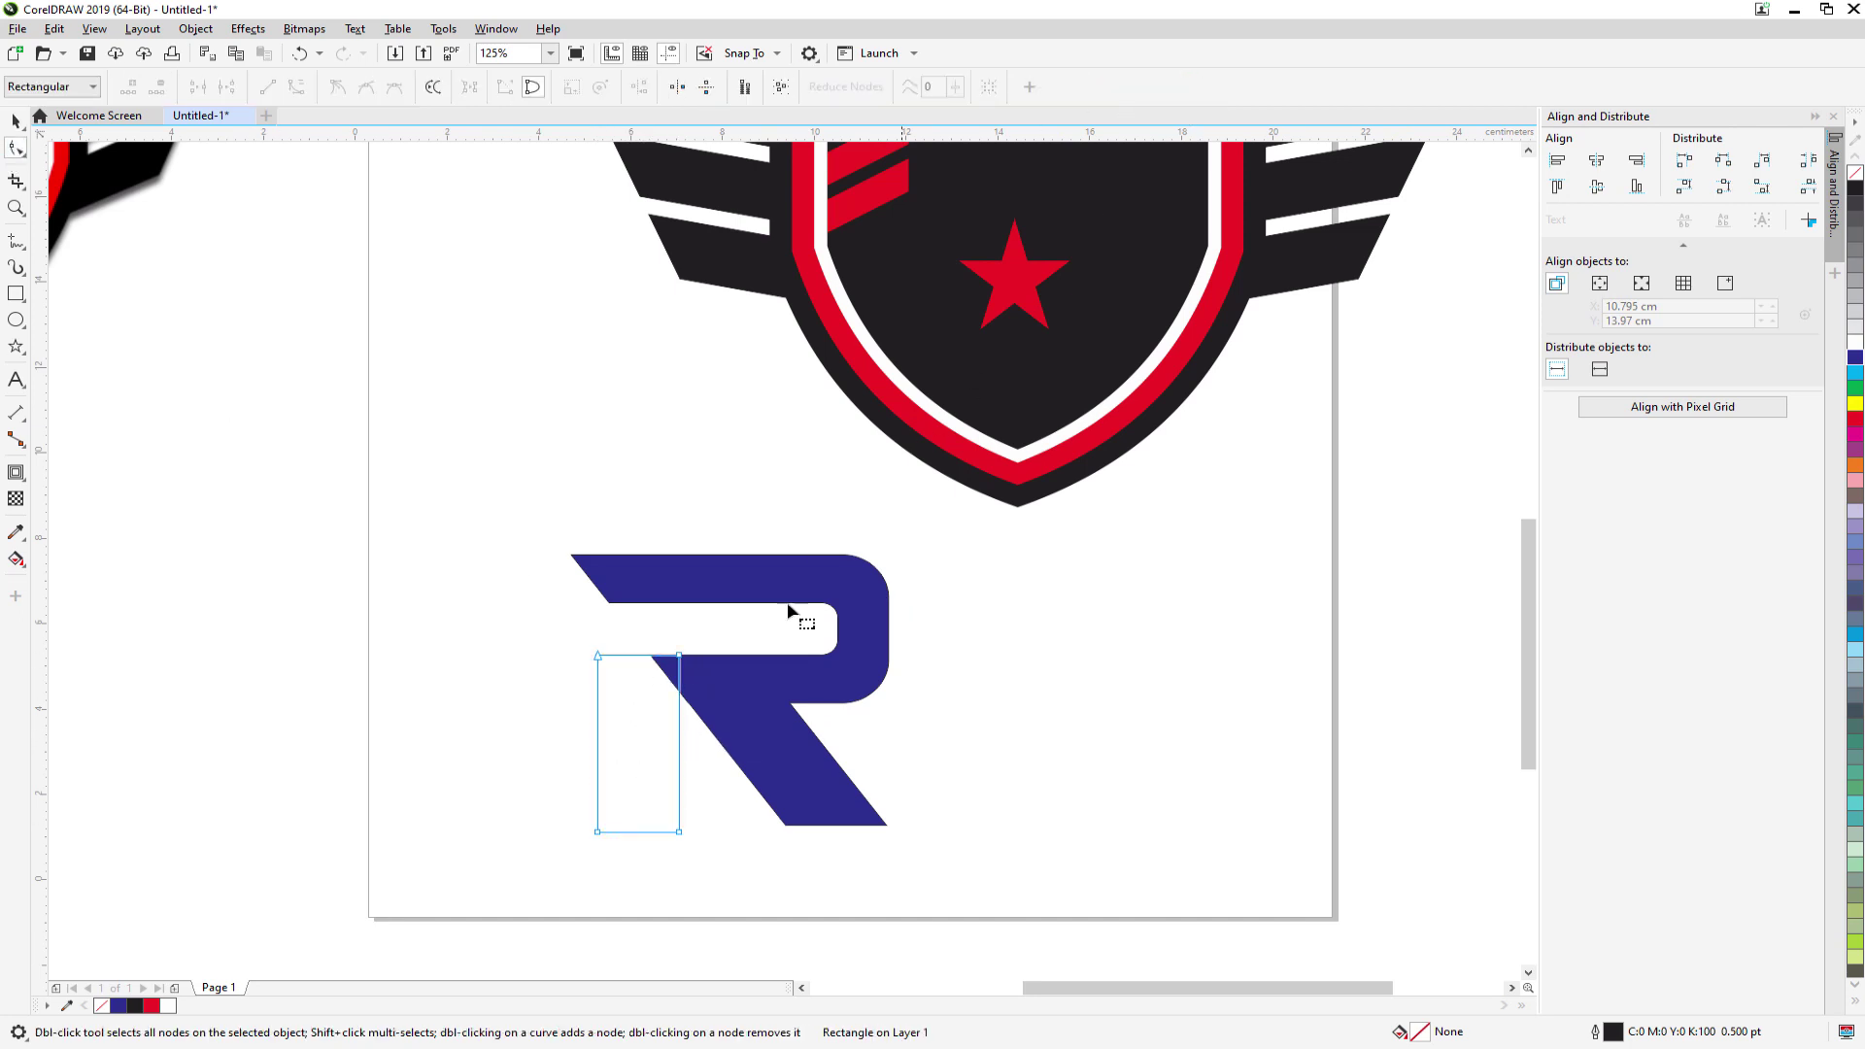
double_click(679, 713)
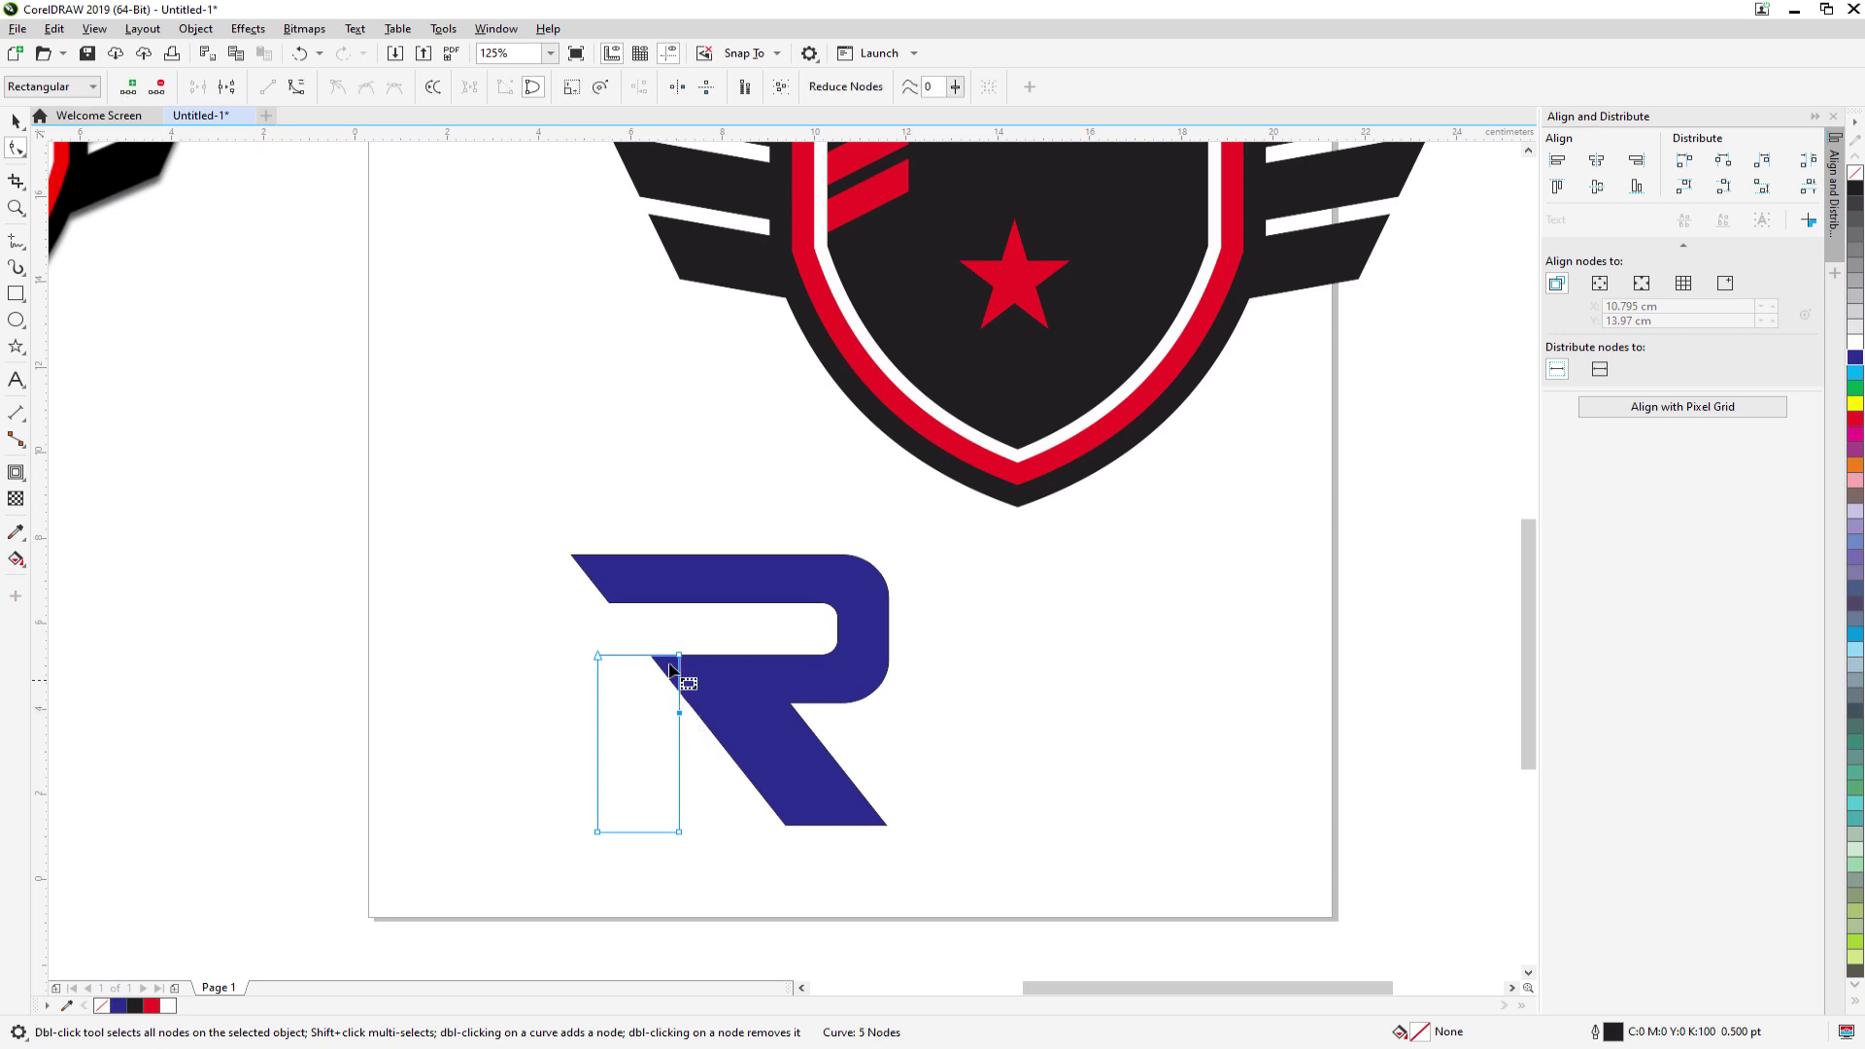
drag(679, 656, 680, 672)
key(Delete)
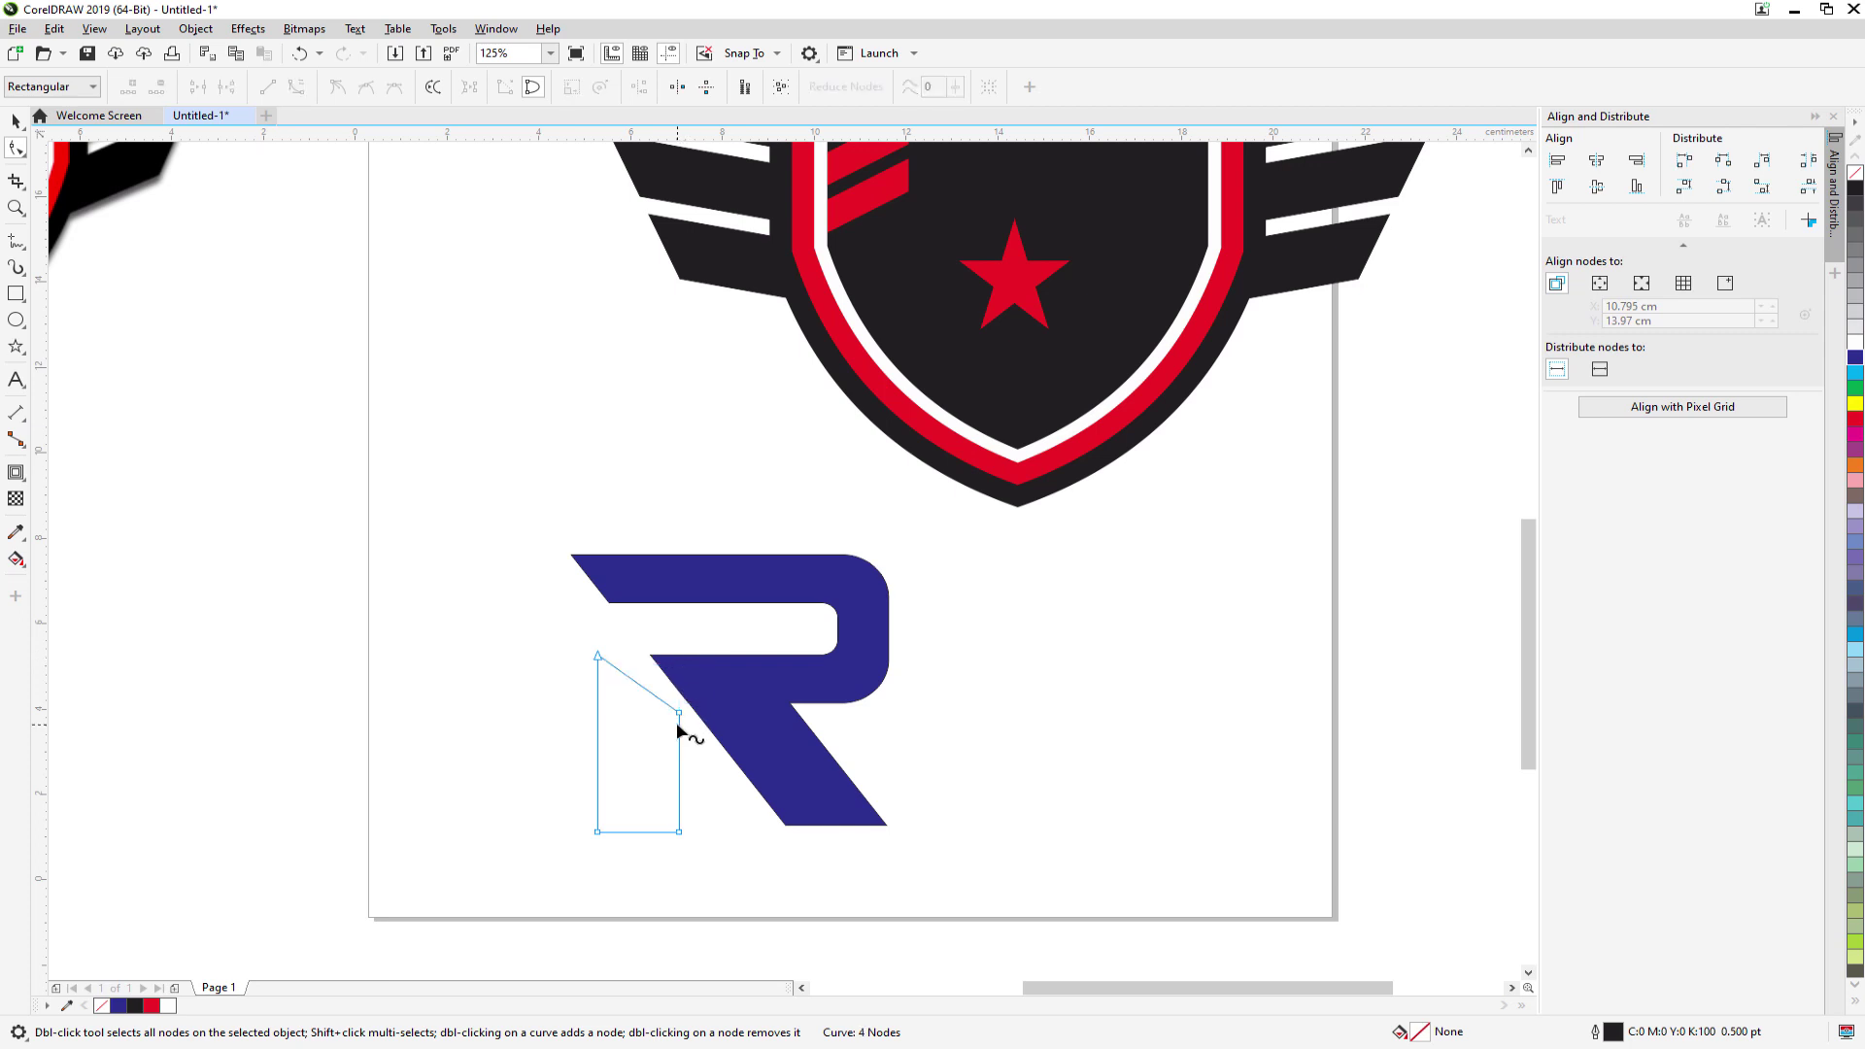
- Nudge the sloped-top shape right until its upper-right node meets the edge of the R's leg
scroll(680, 725, down, 2)
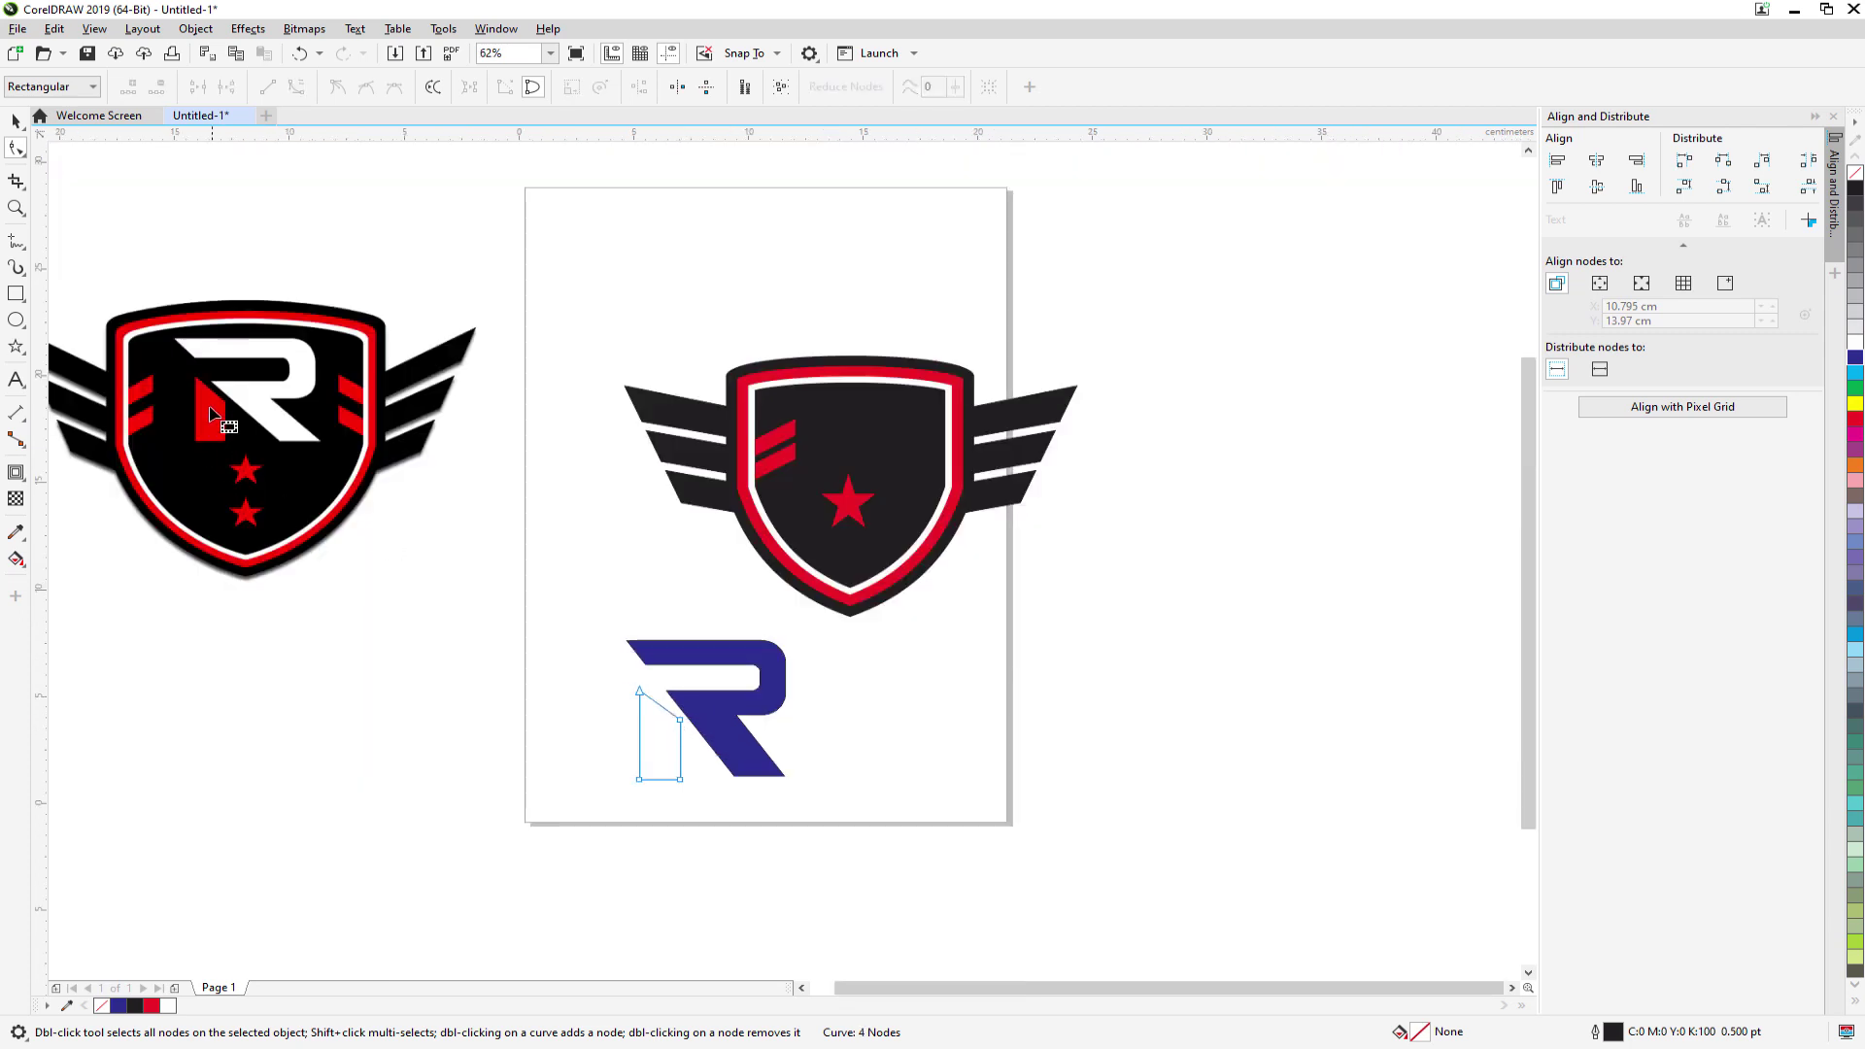
scroll(680, 716, up, 2)
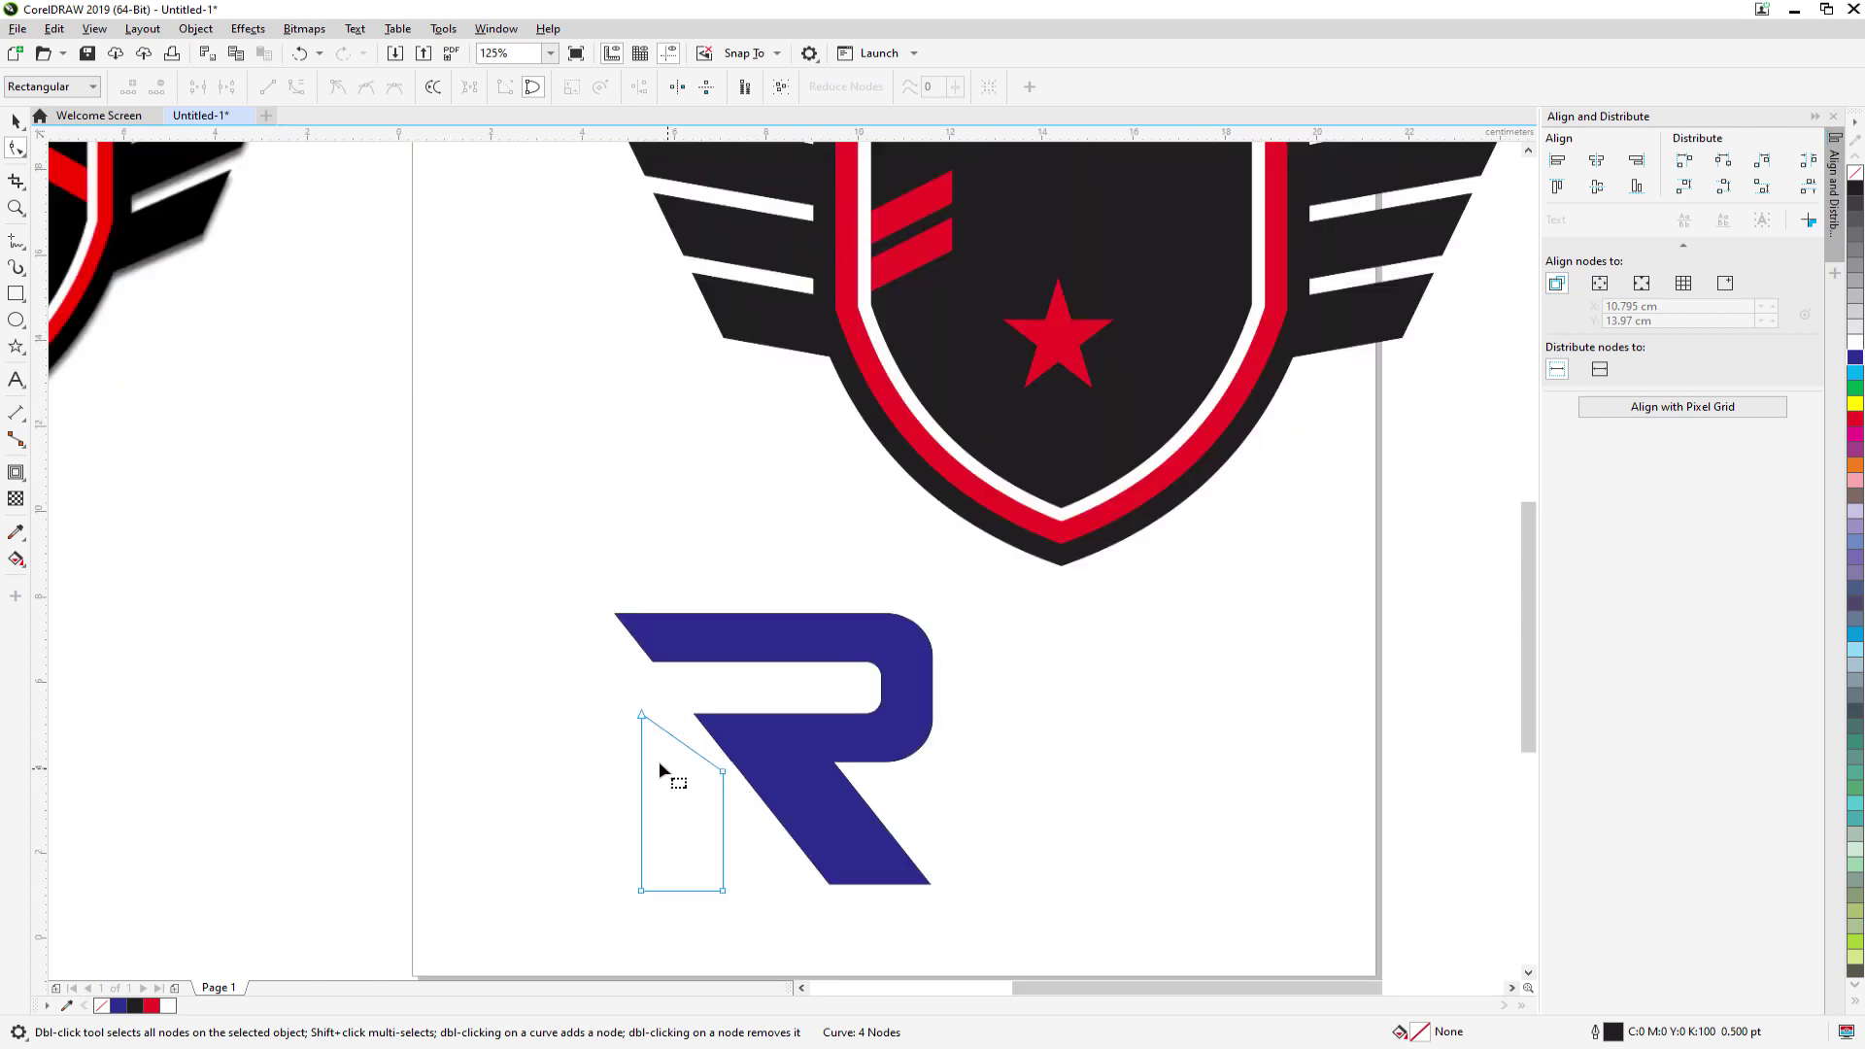
click(15, 121)
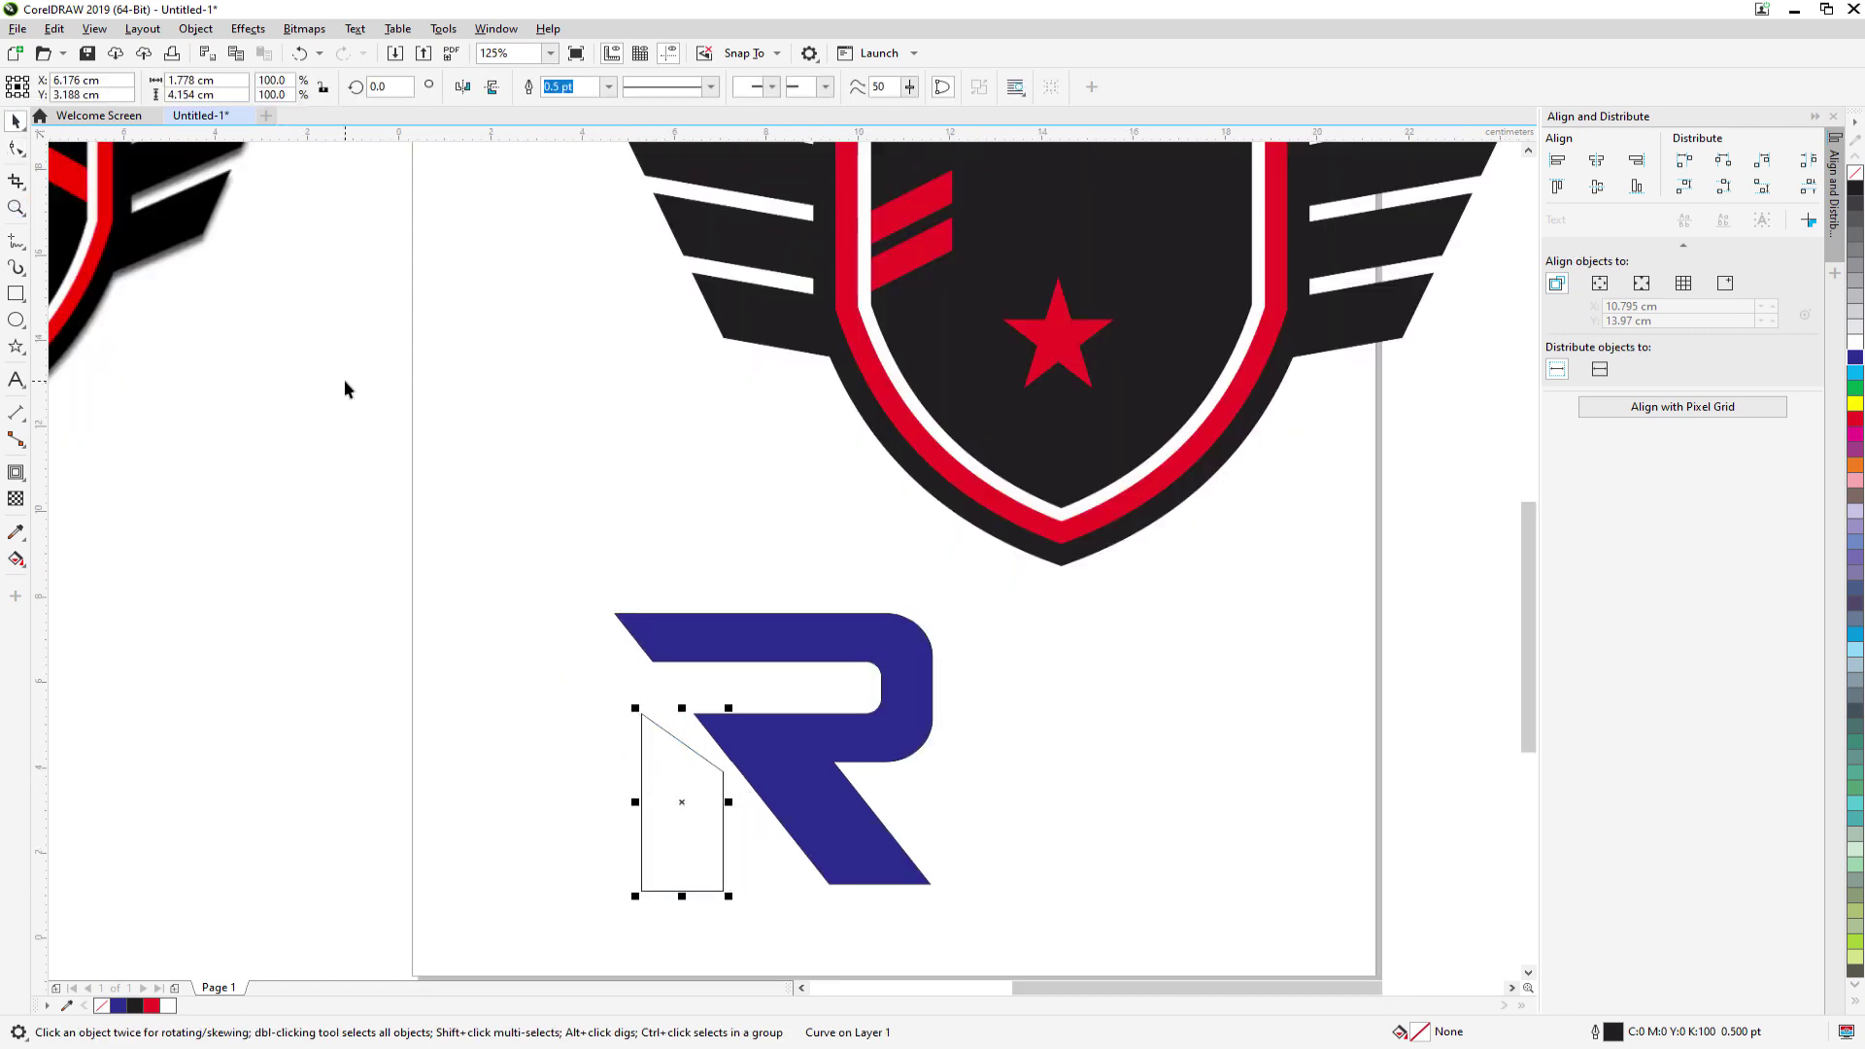
key(Right)
key(Right)
key(Right)
key(Right)
key(Right)
key(Right)
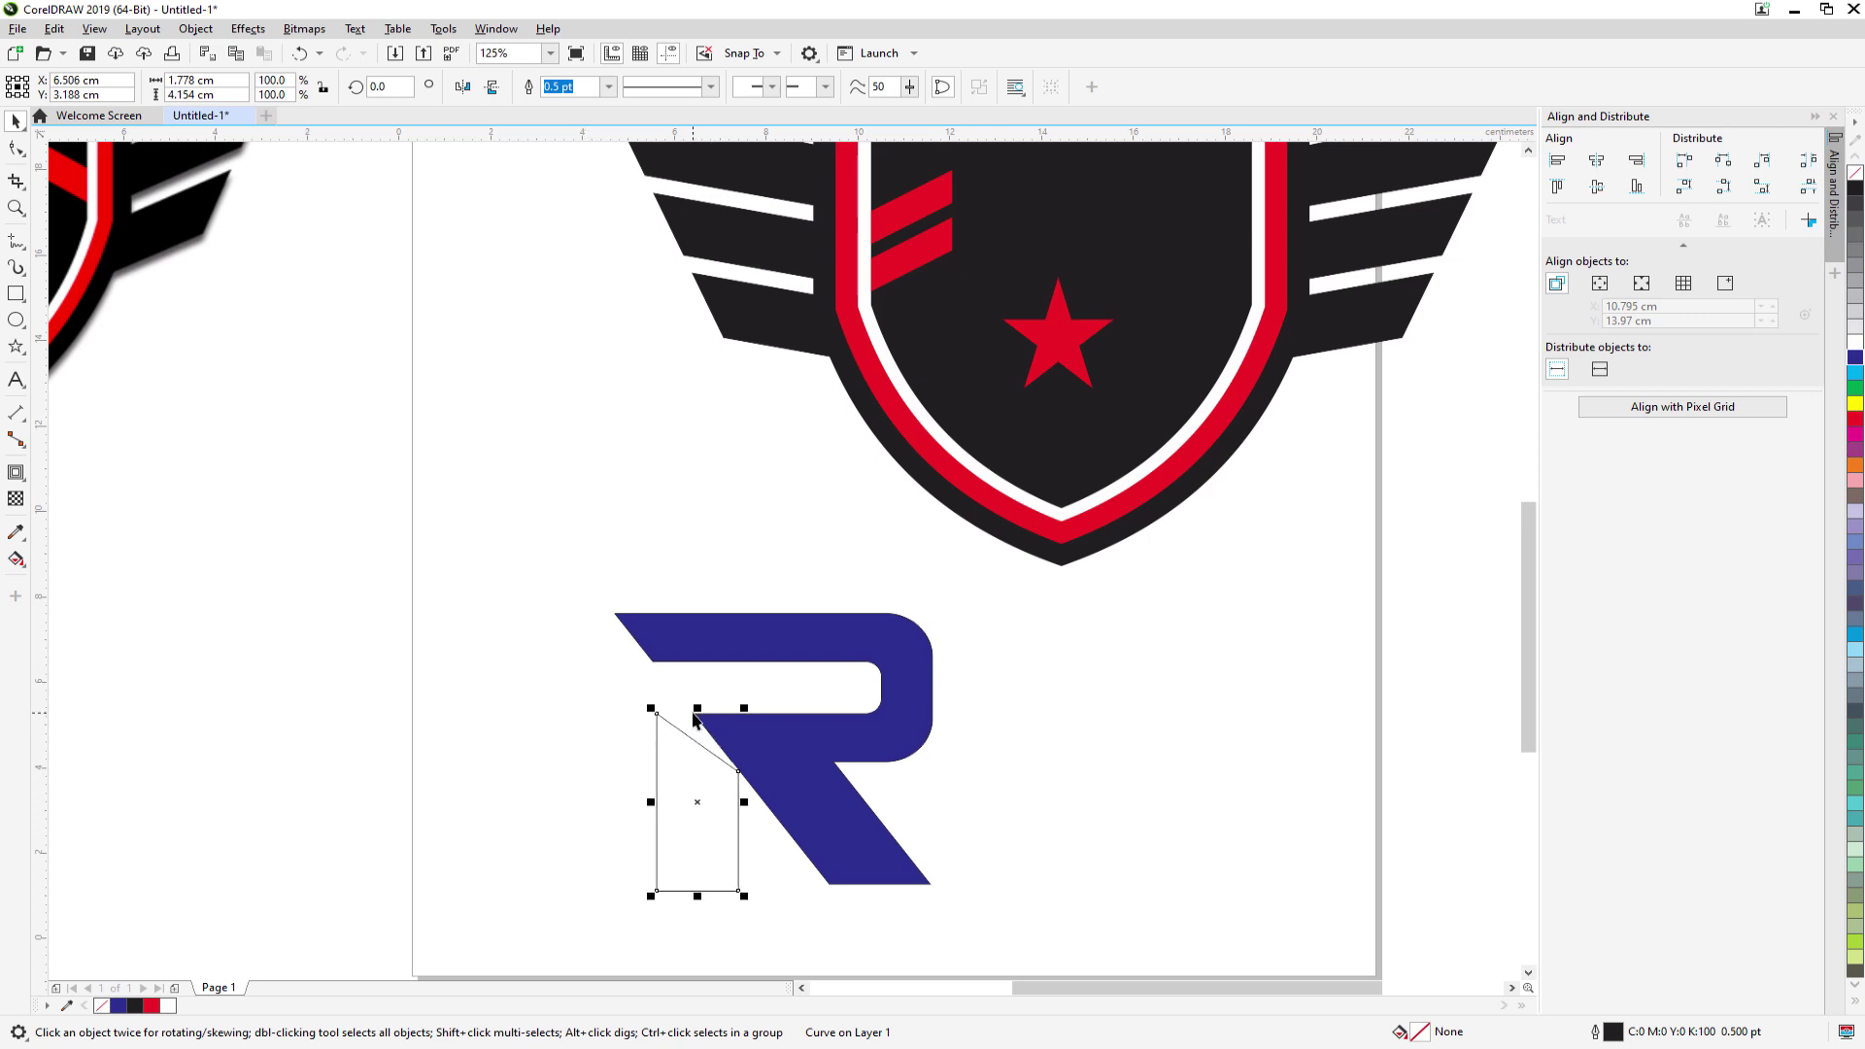
drag(655, 713, 656, 713)
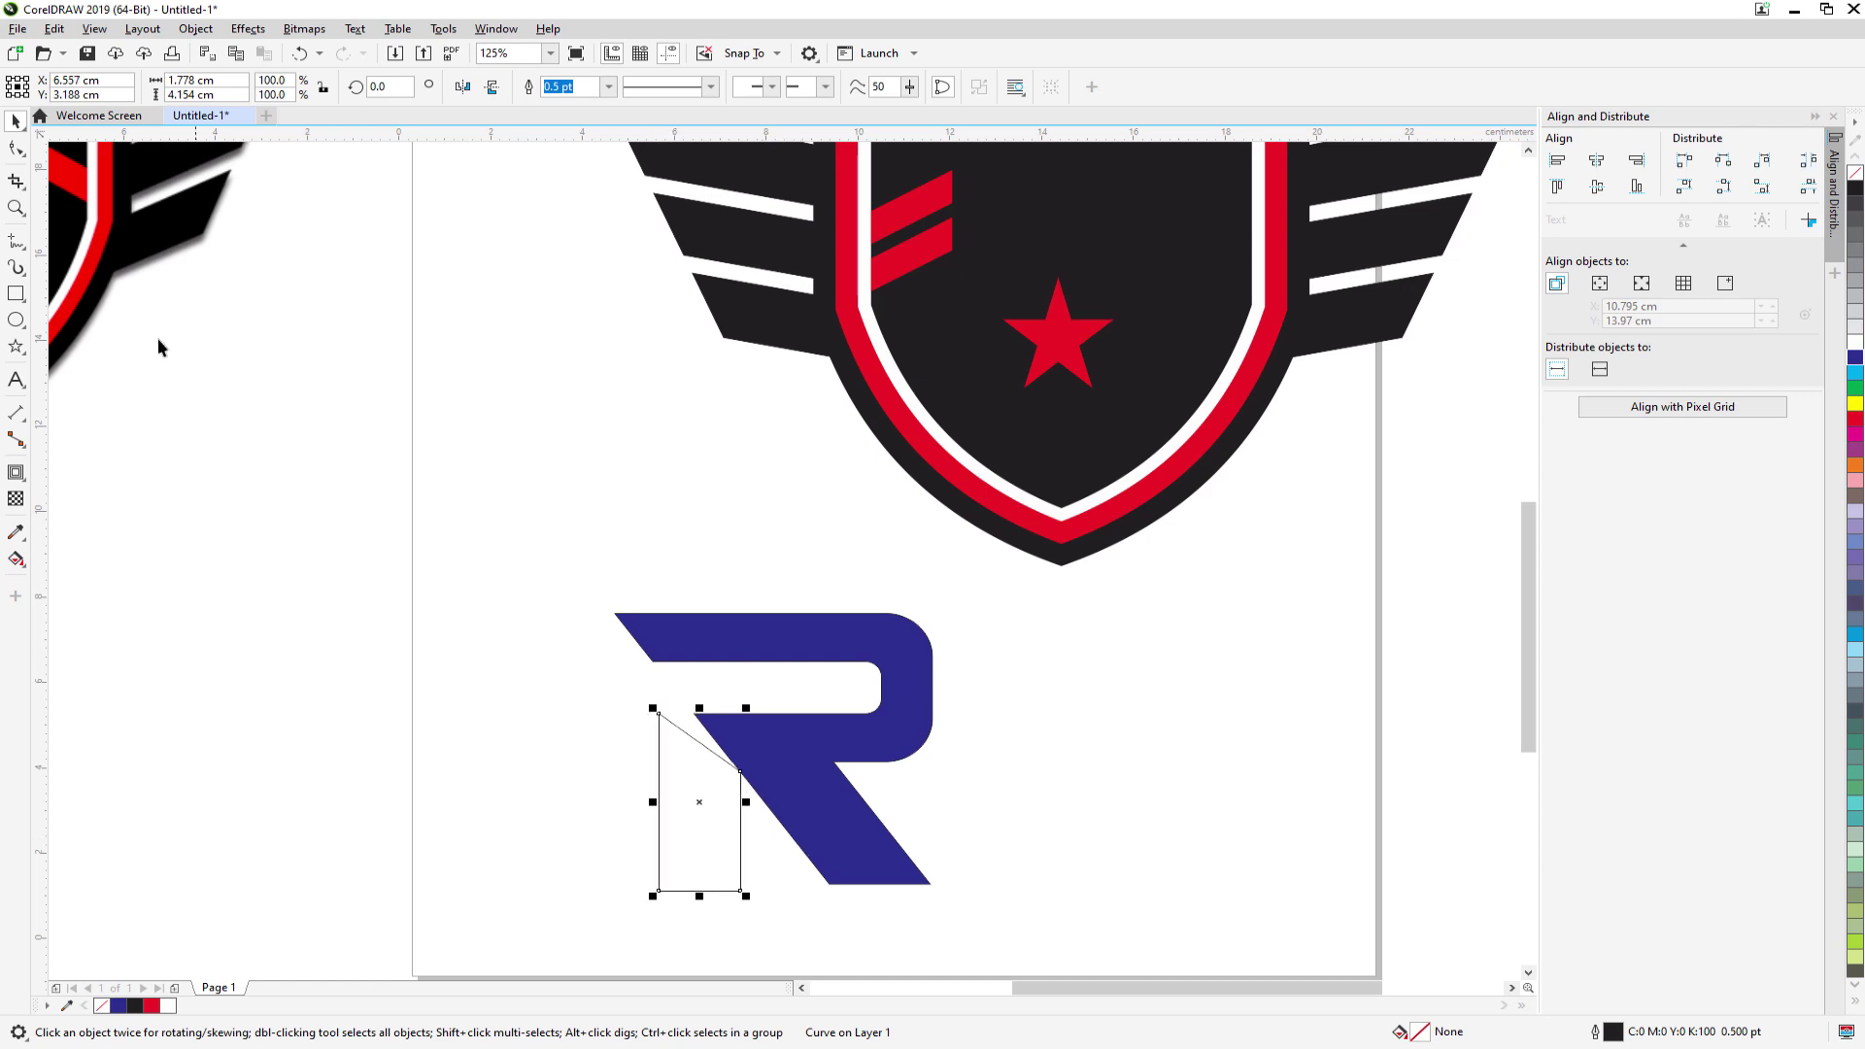
- Lower the shape's upper-right node until its sloped top runs parallel to the R's slanted leg
click(16, 148)
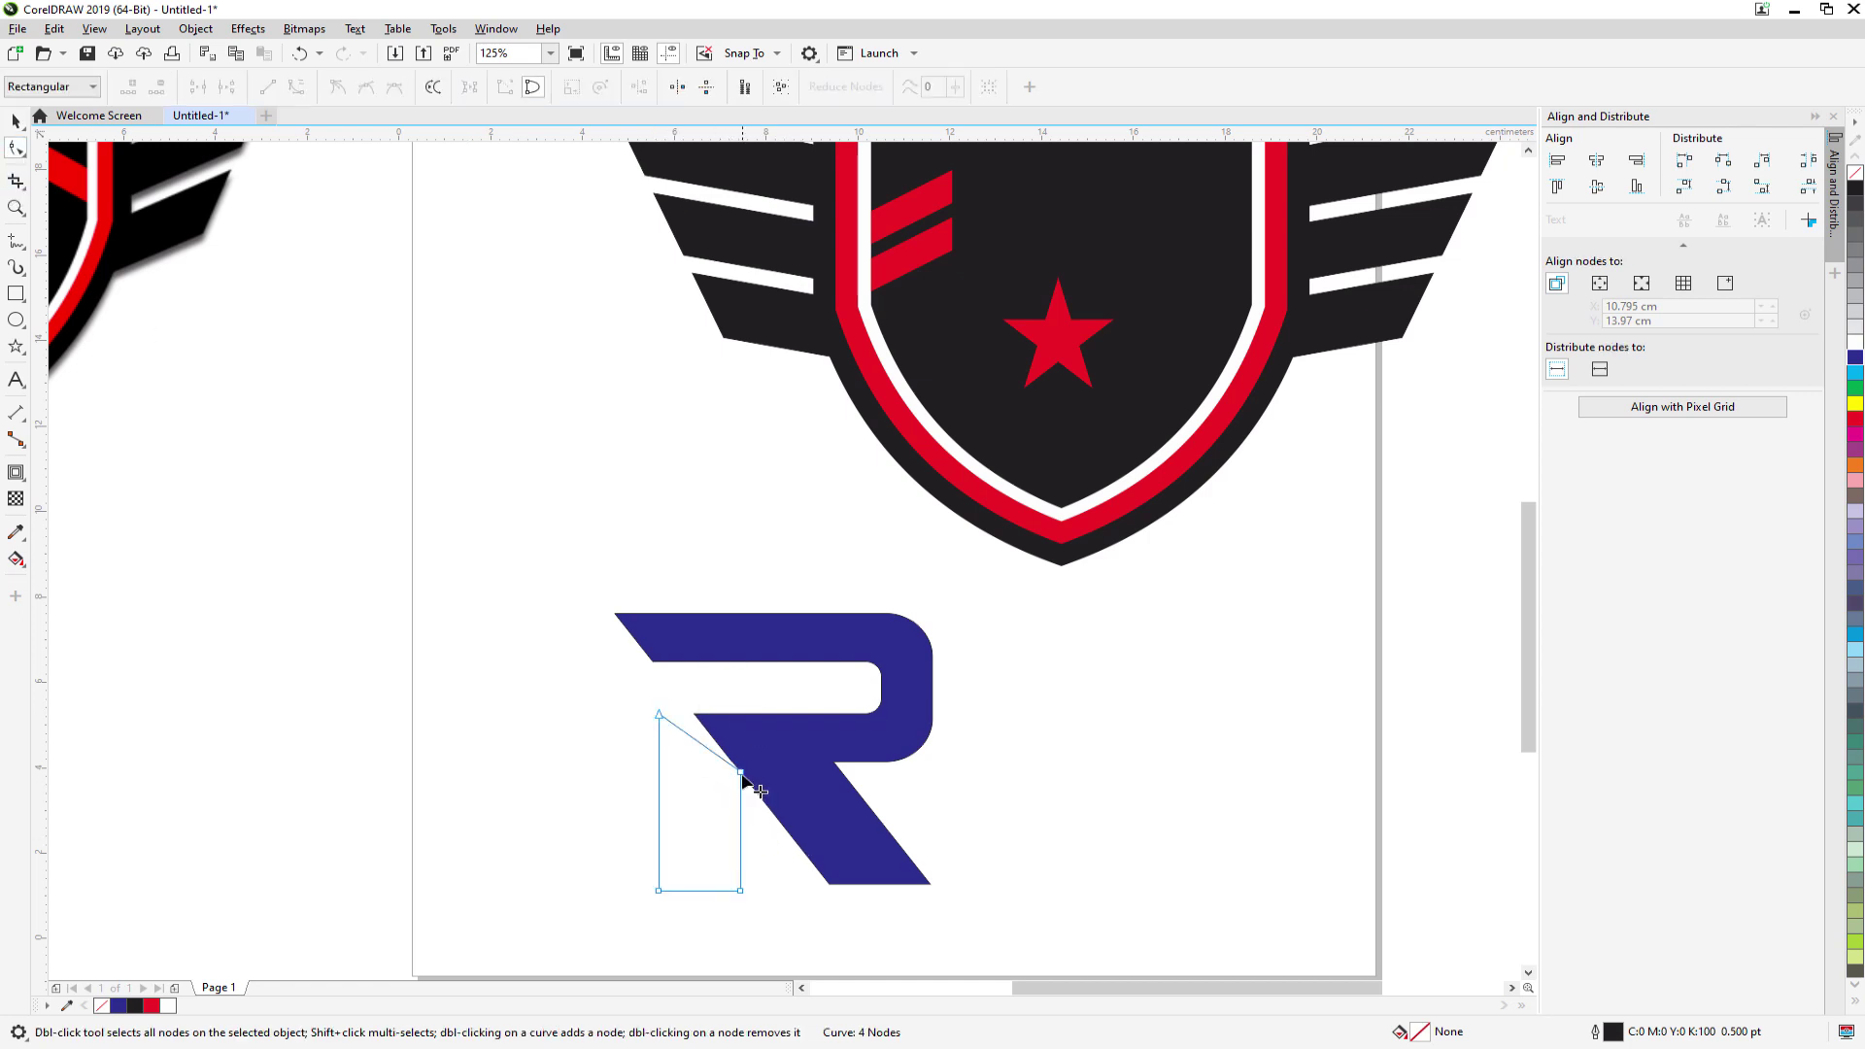
drag(741, 772, 741, 774)
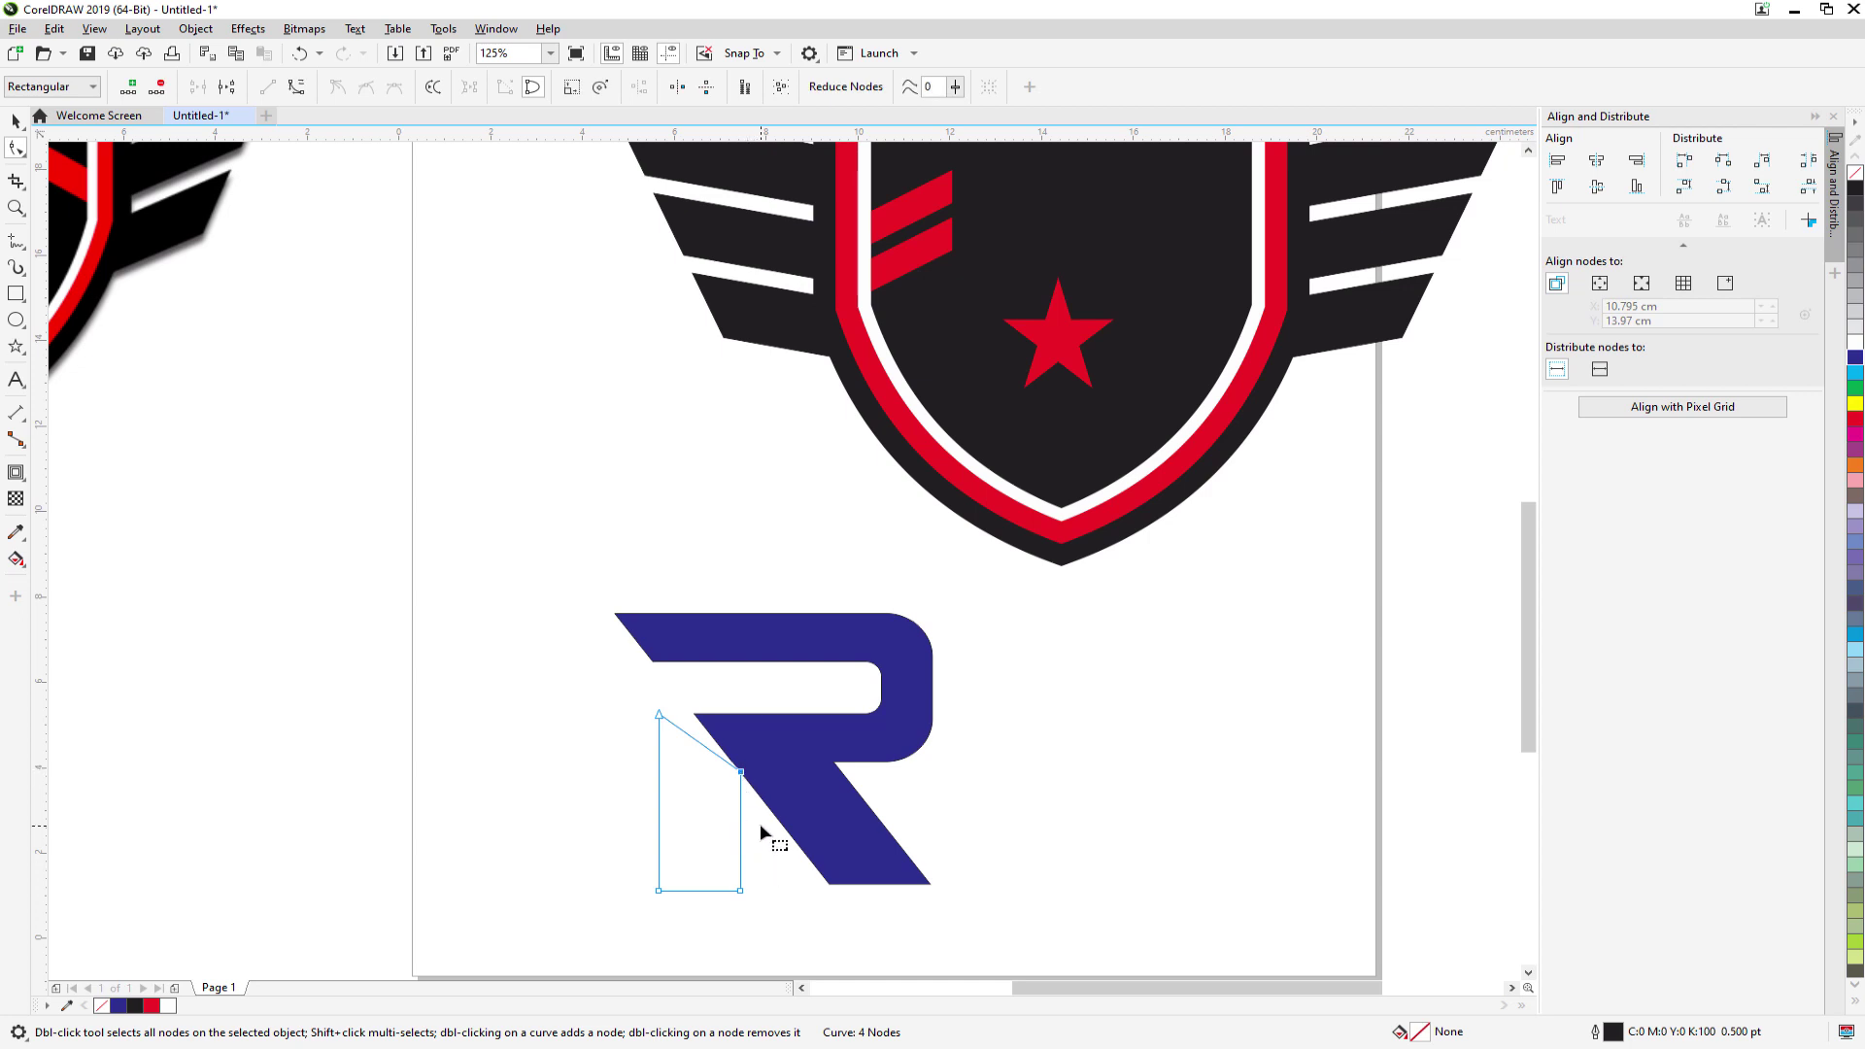
key(Down)
key(Down)
key(Down)
key(Down)
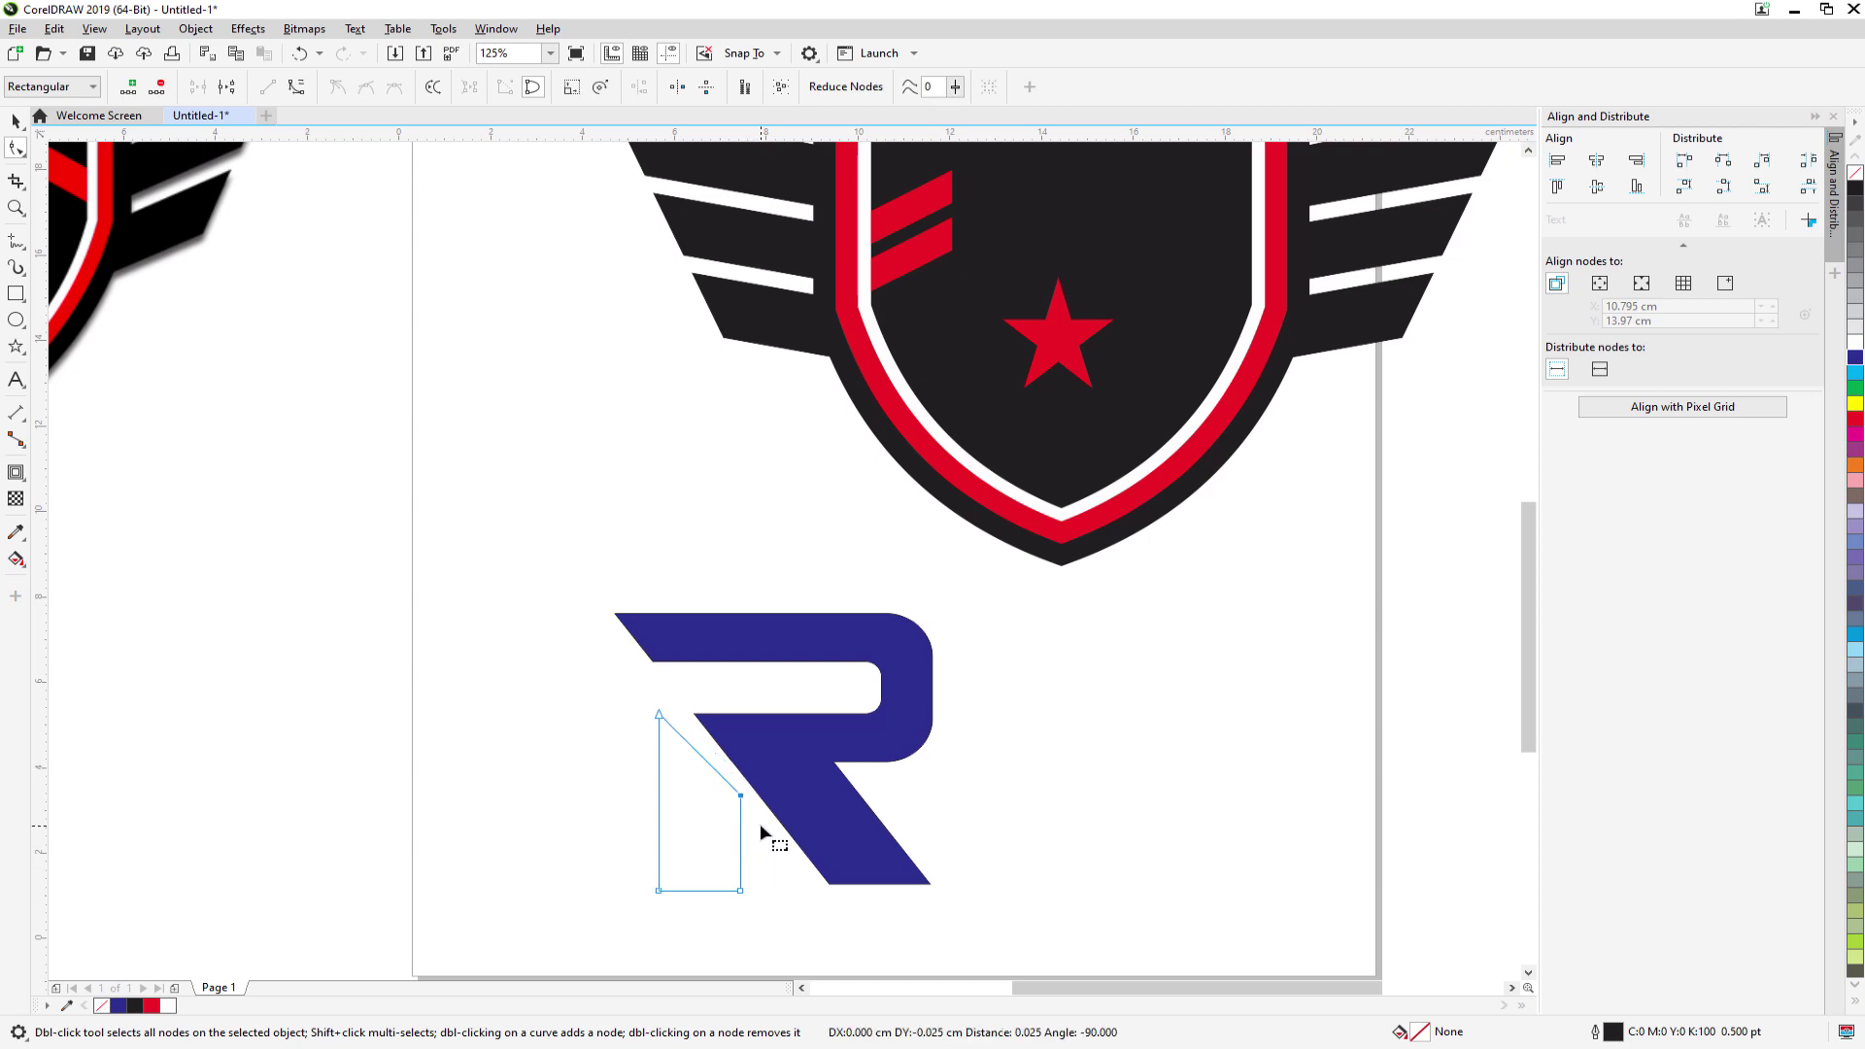
key(Down)
key(Down)
click(529, 685)
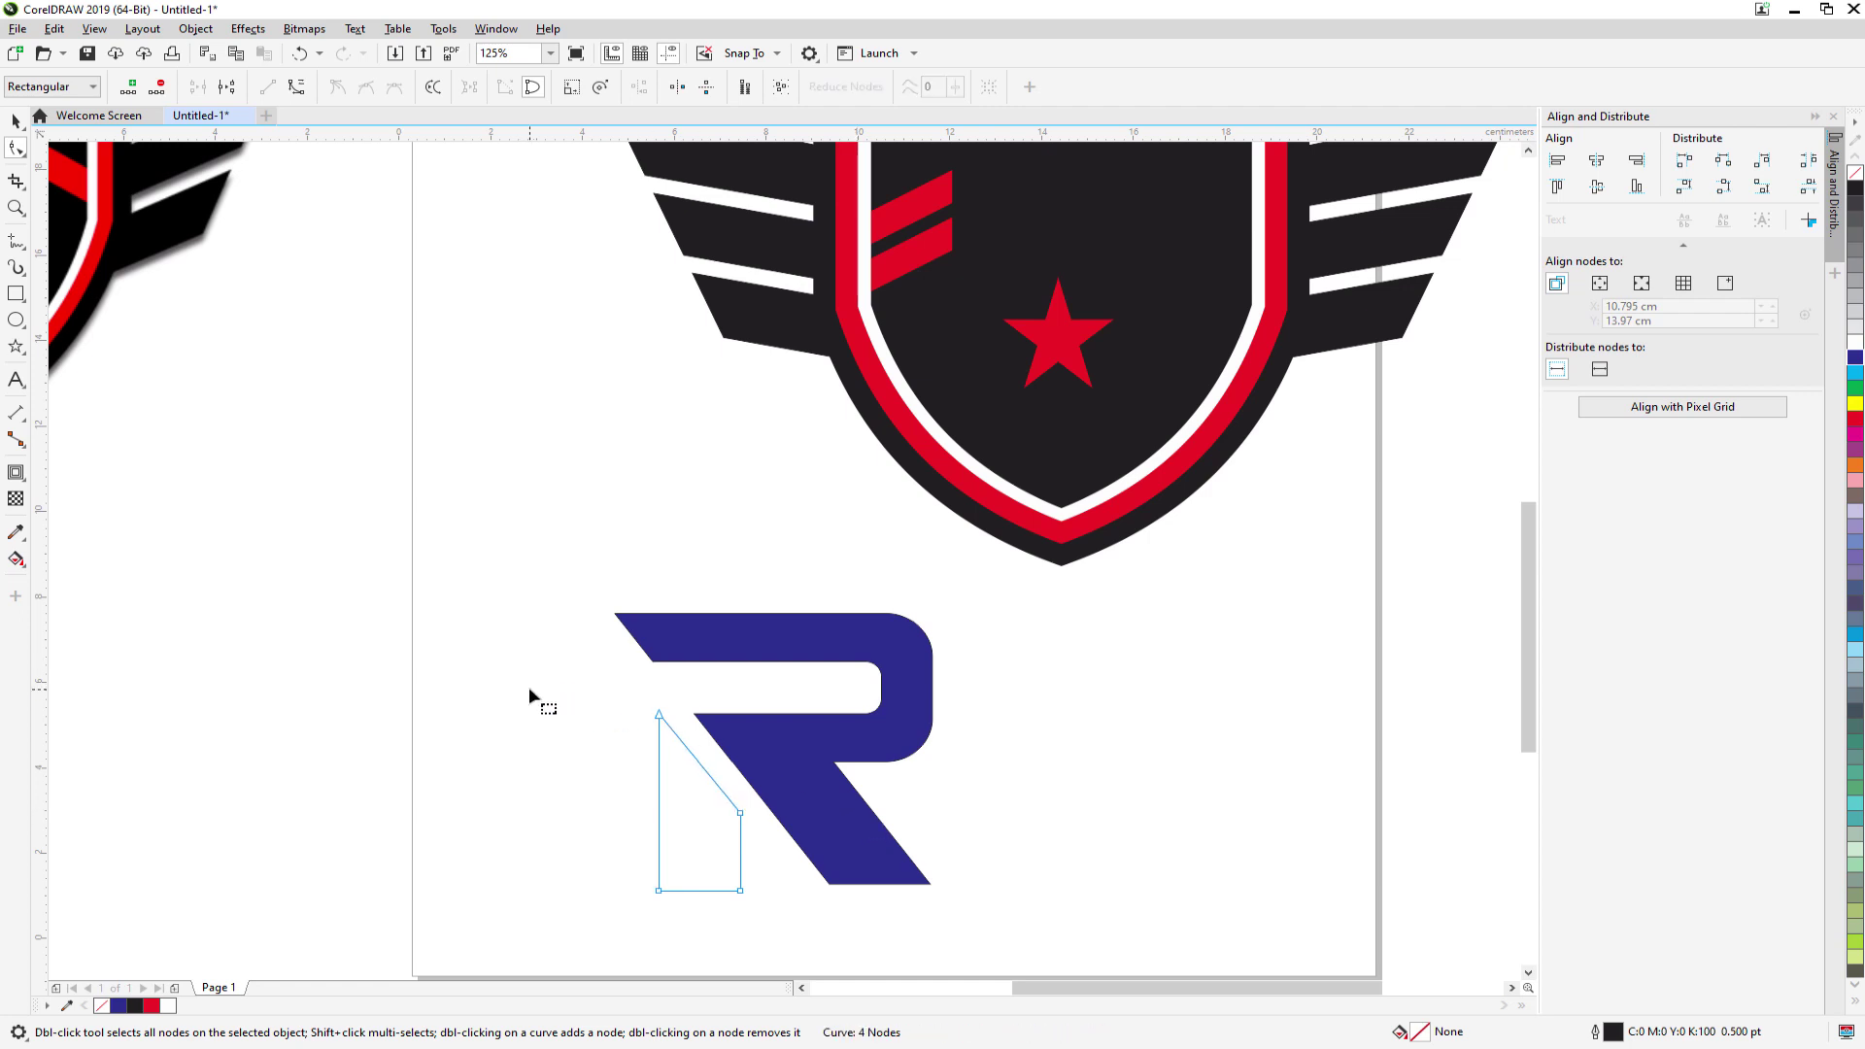
- Fill the sloped-top piece beside the R's leg with red
click(16, 121)
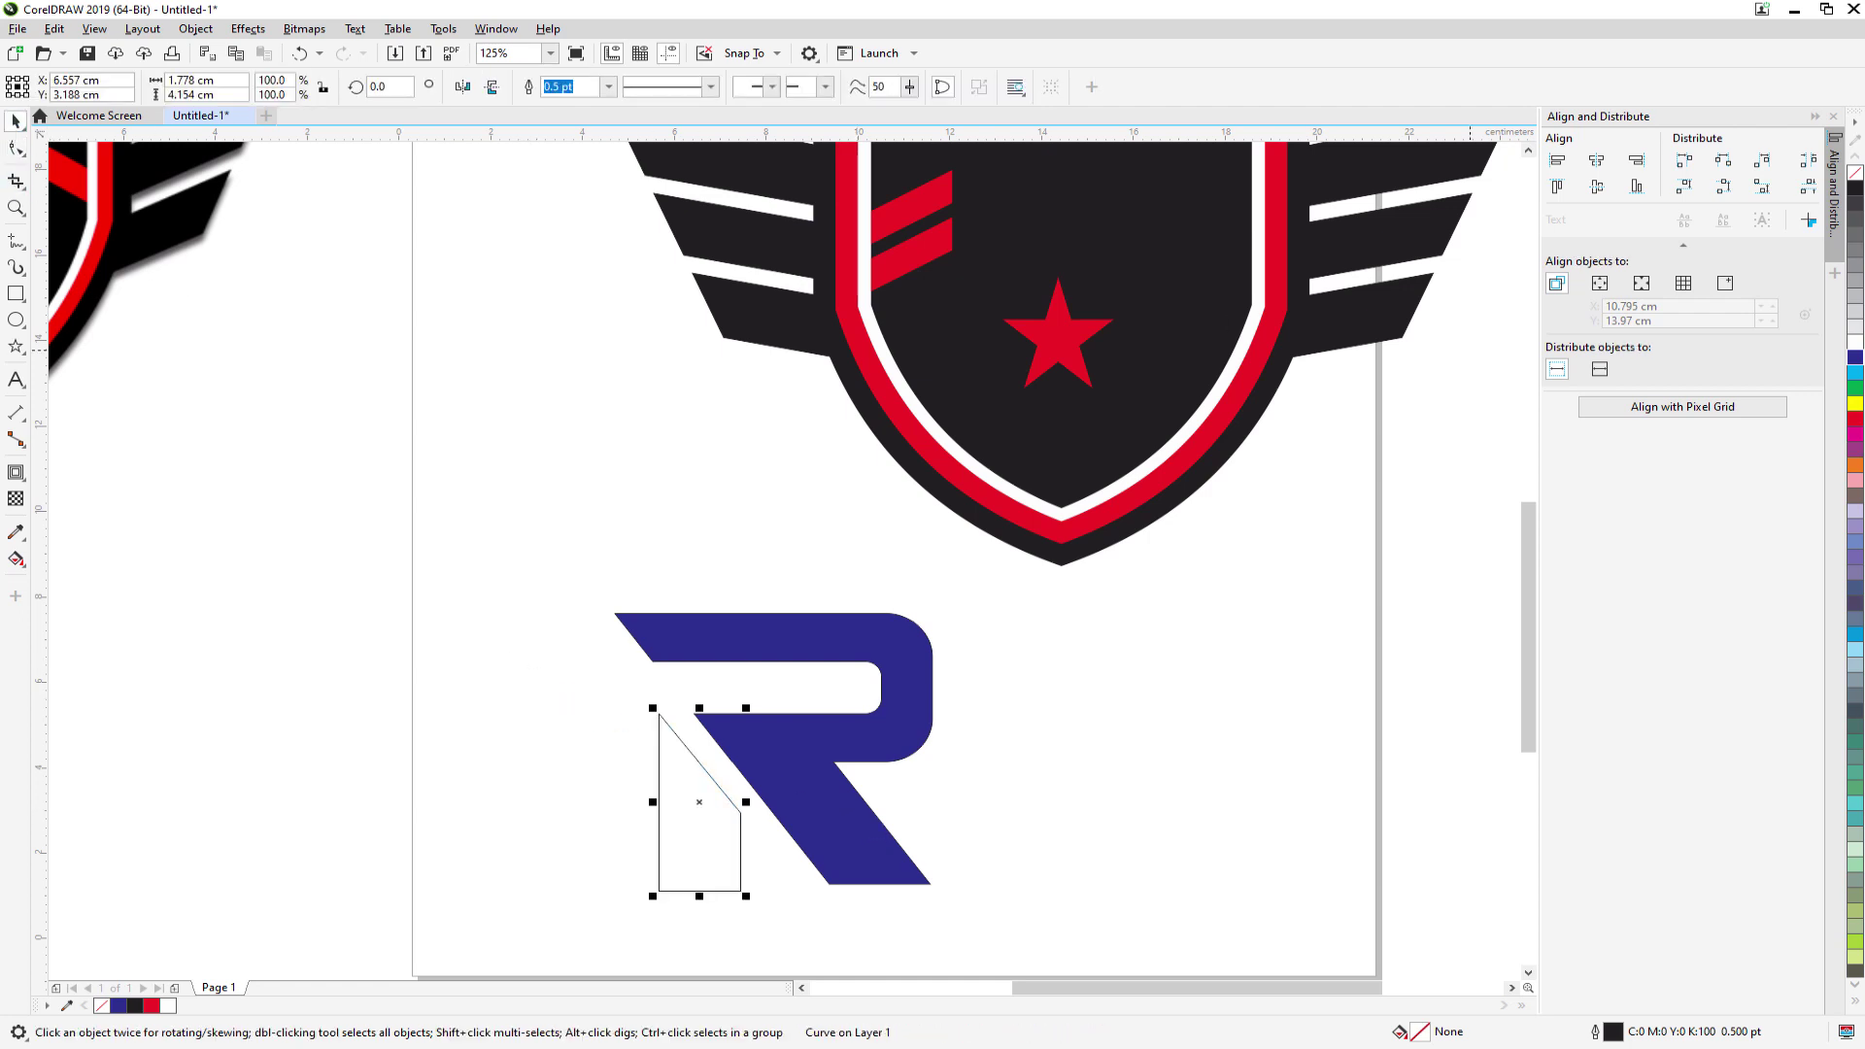
click(1857, 420)
click(1144, 802)
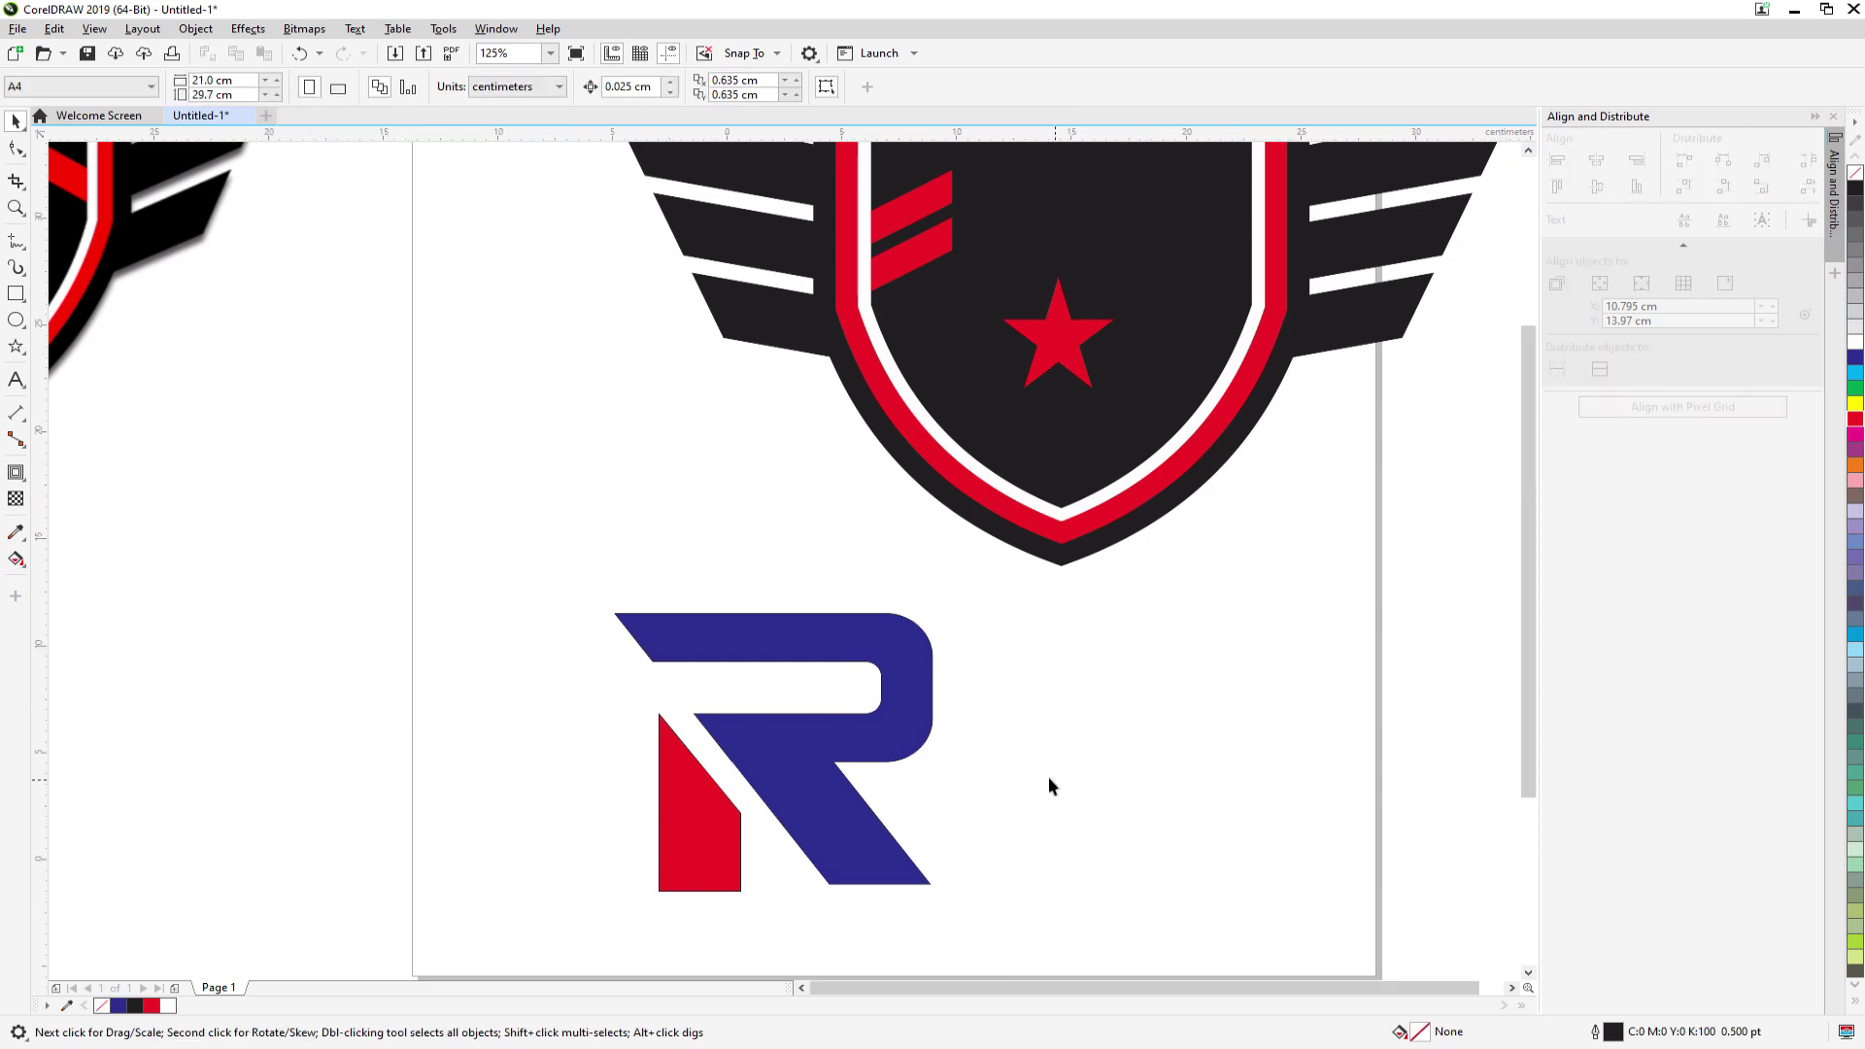
scroll(1020, 763, down, 2)
drag(776, 672, 1061, 849)
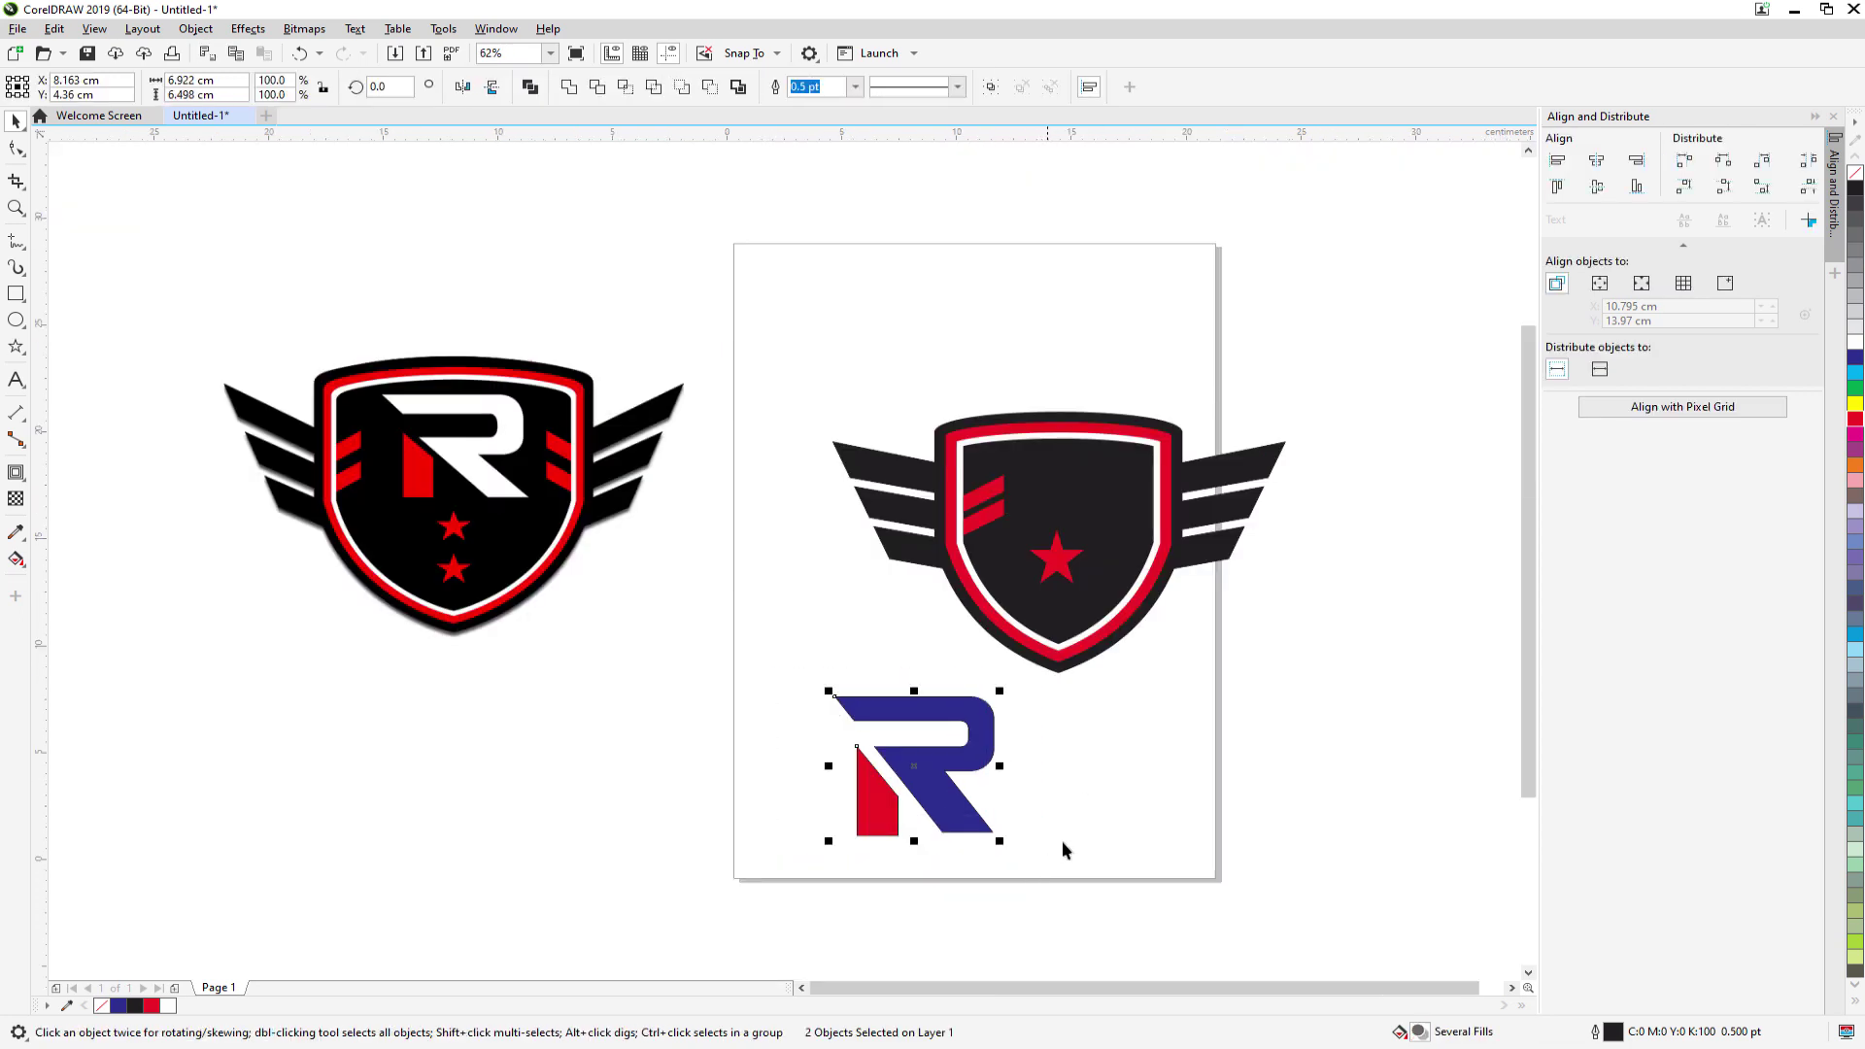
click(1174, 741)
- Change the fill of the main R shape to white
click(995, 744)
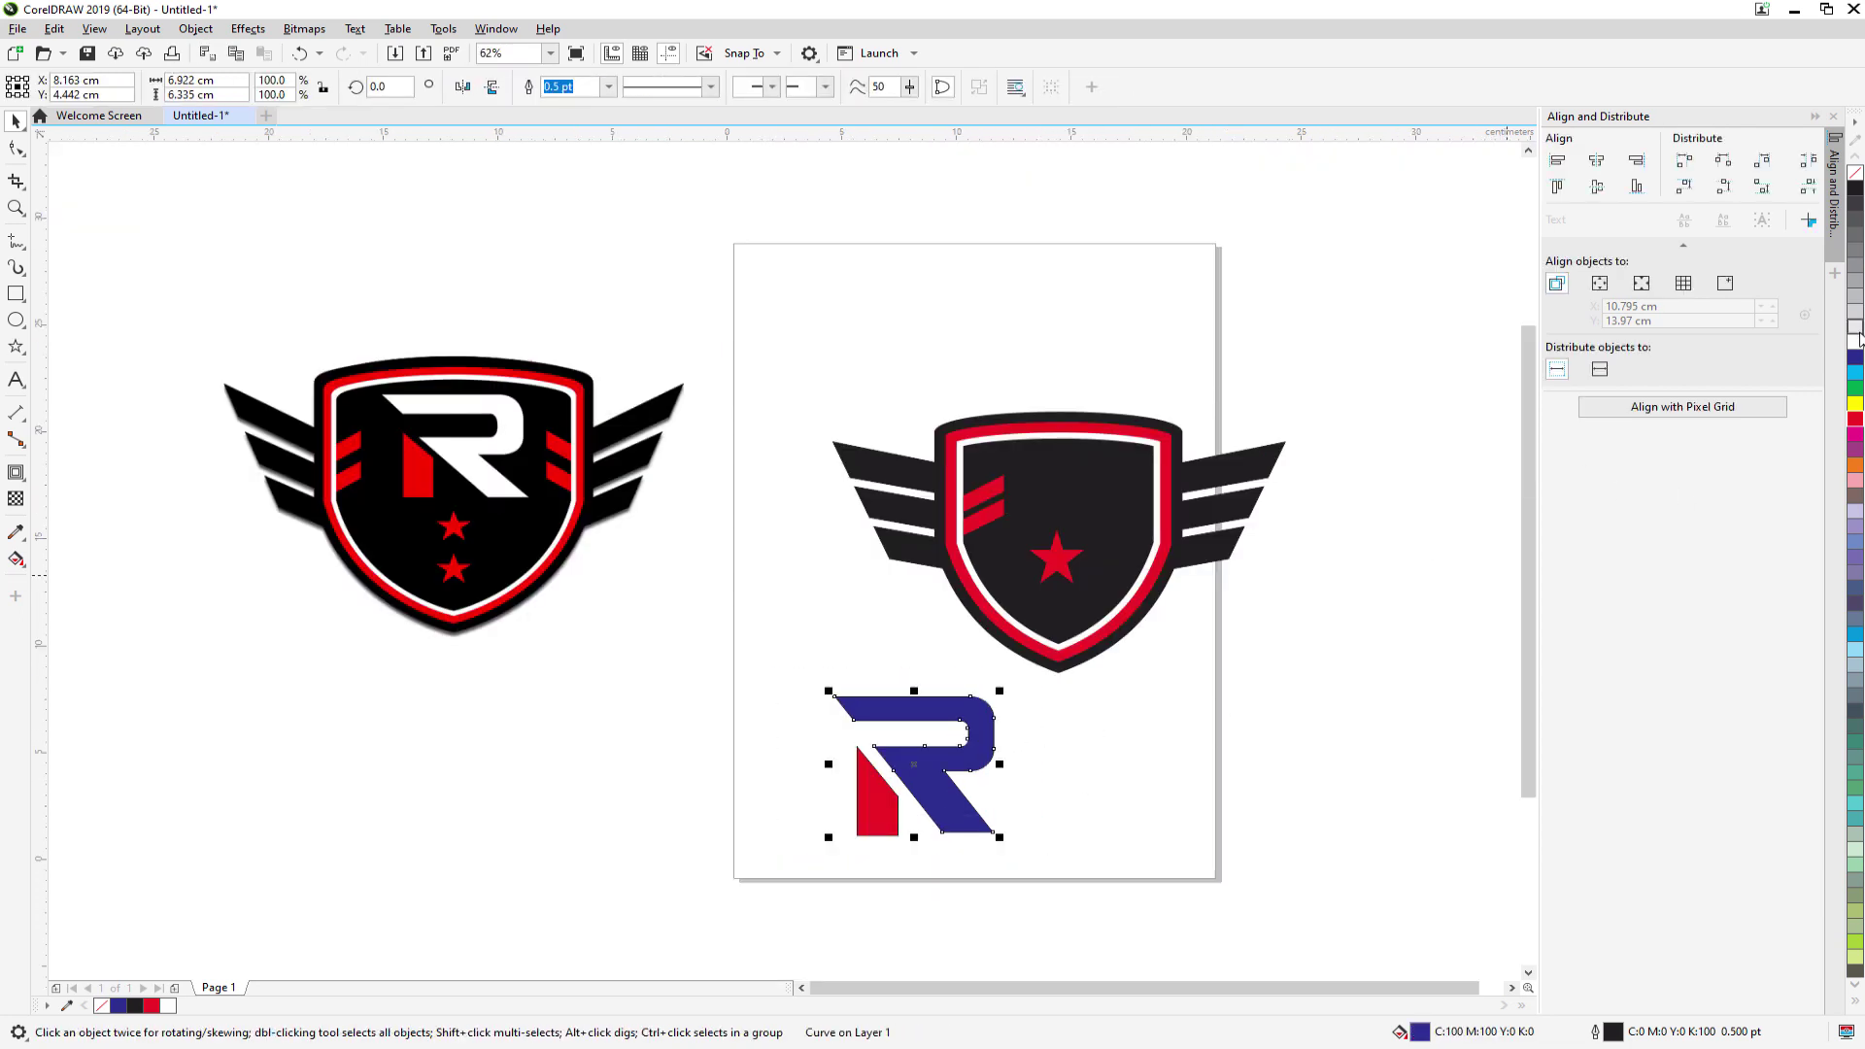
click(1855, 342)
click(812, 707)
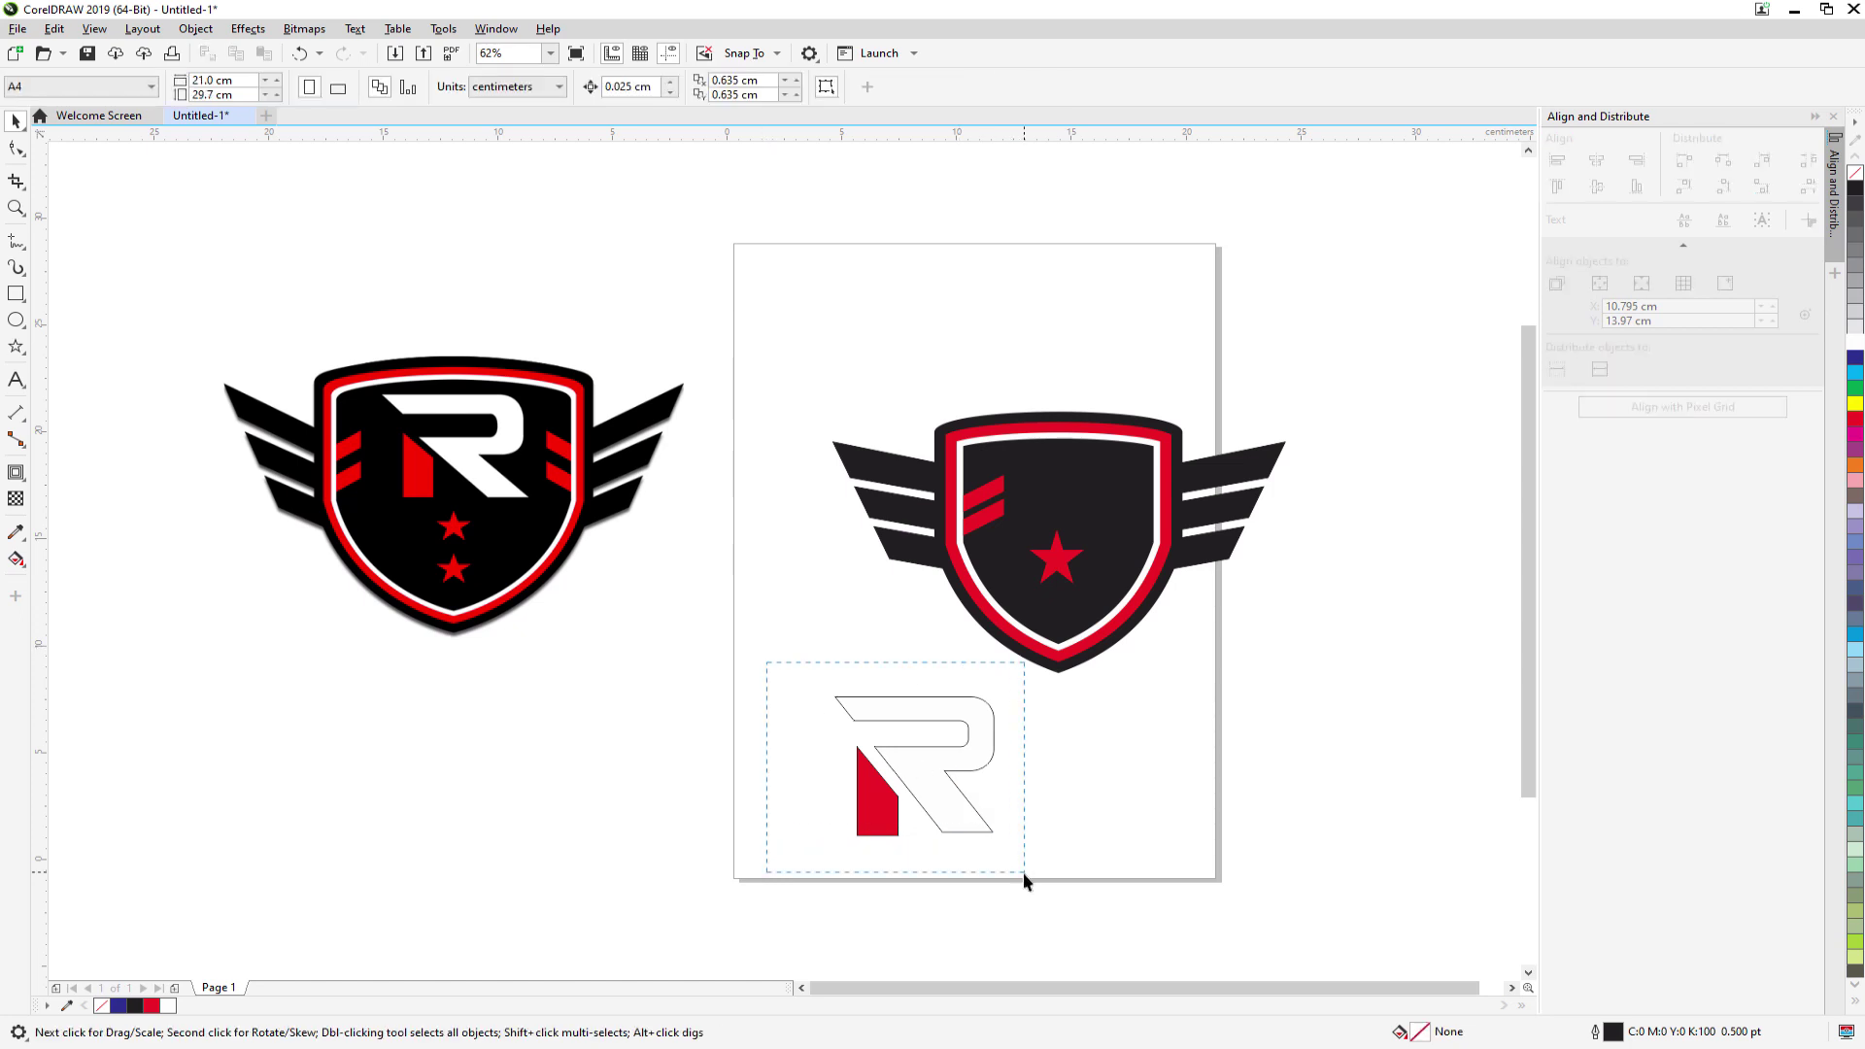
- Group the two R pieces, scale the group to 50% and place it on the shield above the star
drag(1023, 872, 1024, 872)
right_click(930, 755)
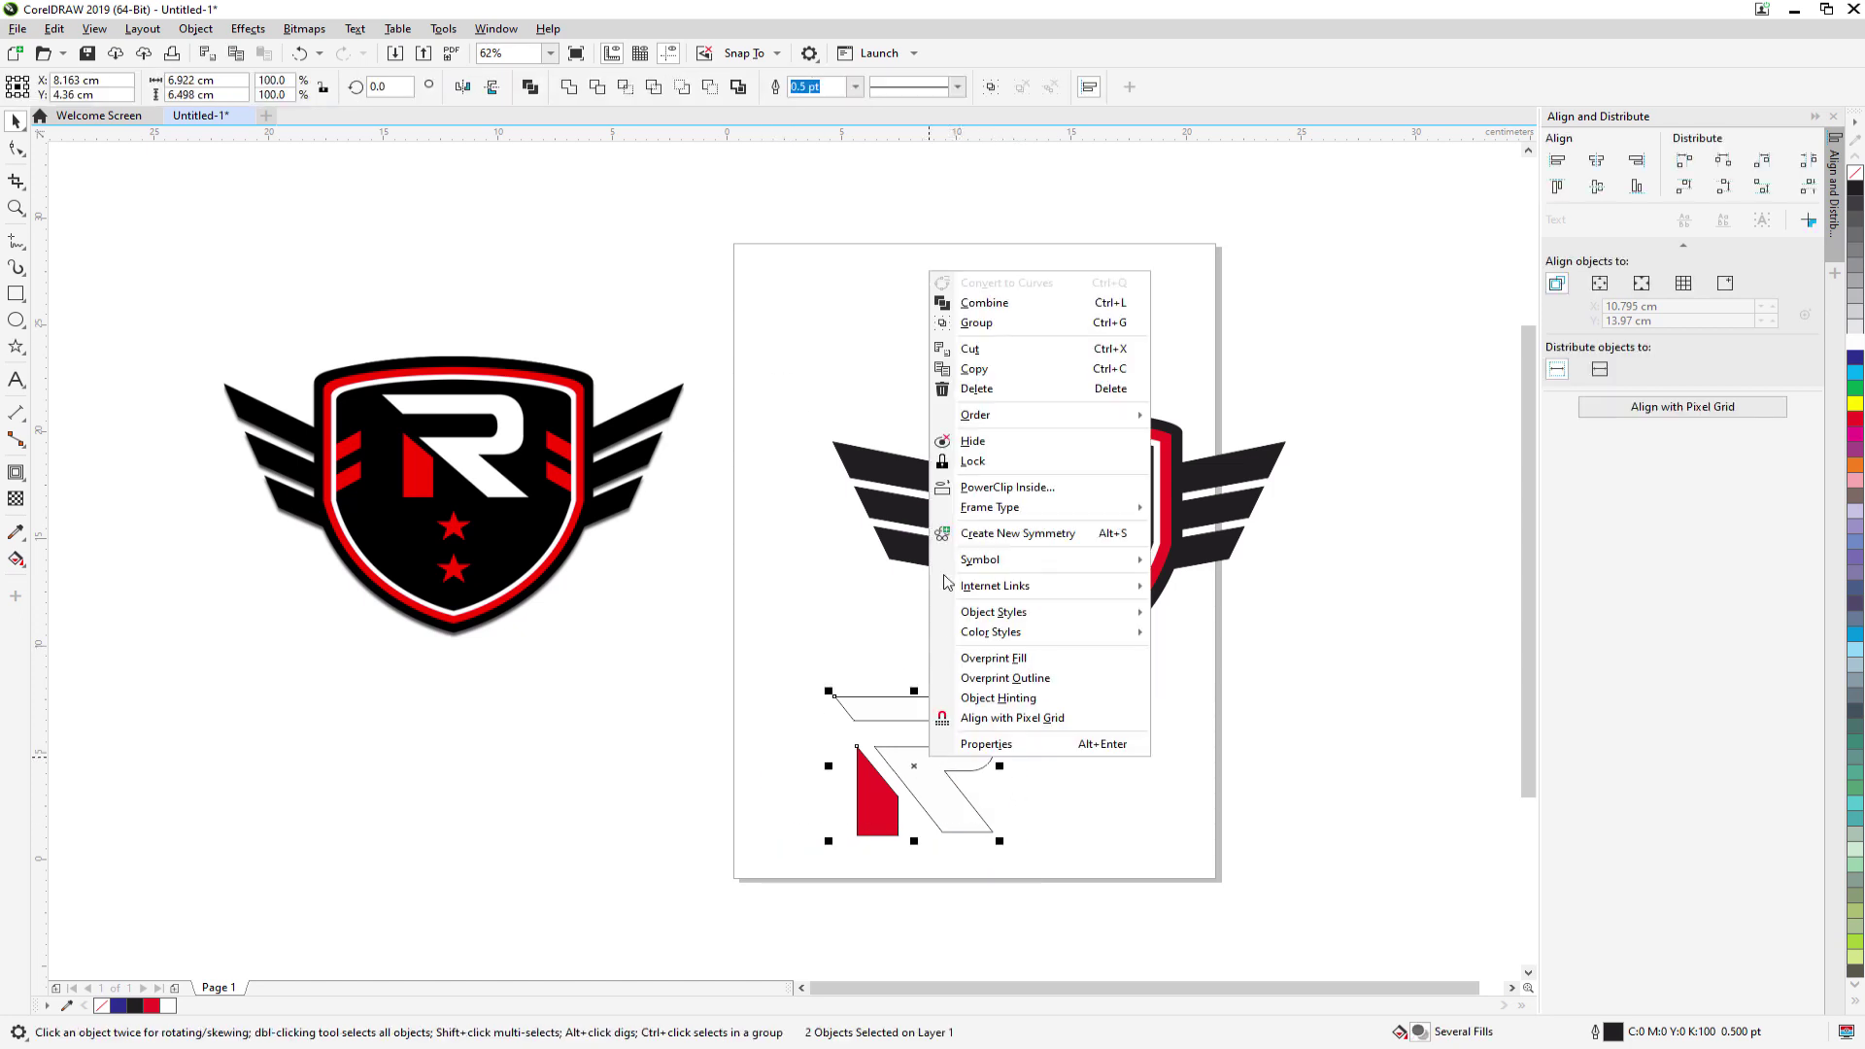
click(976, 323)
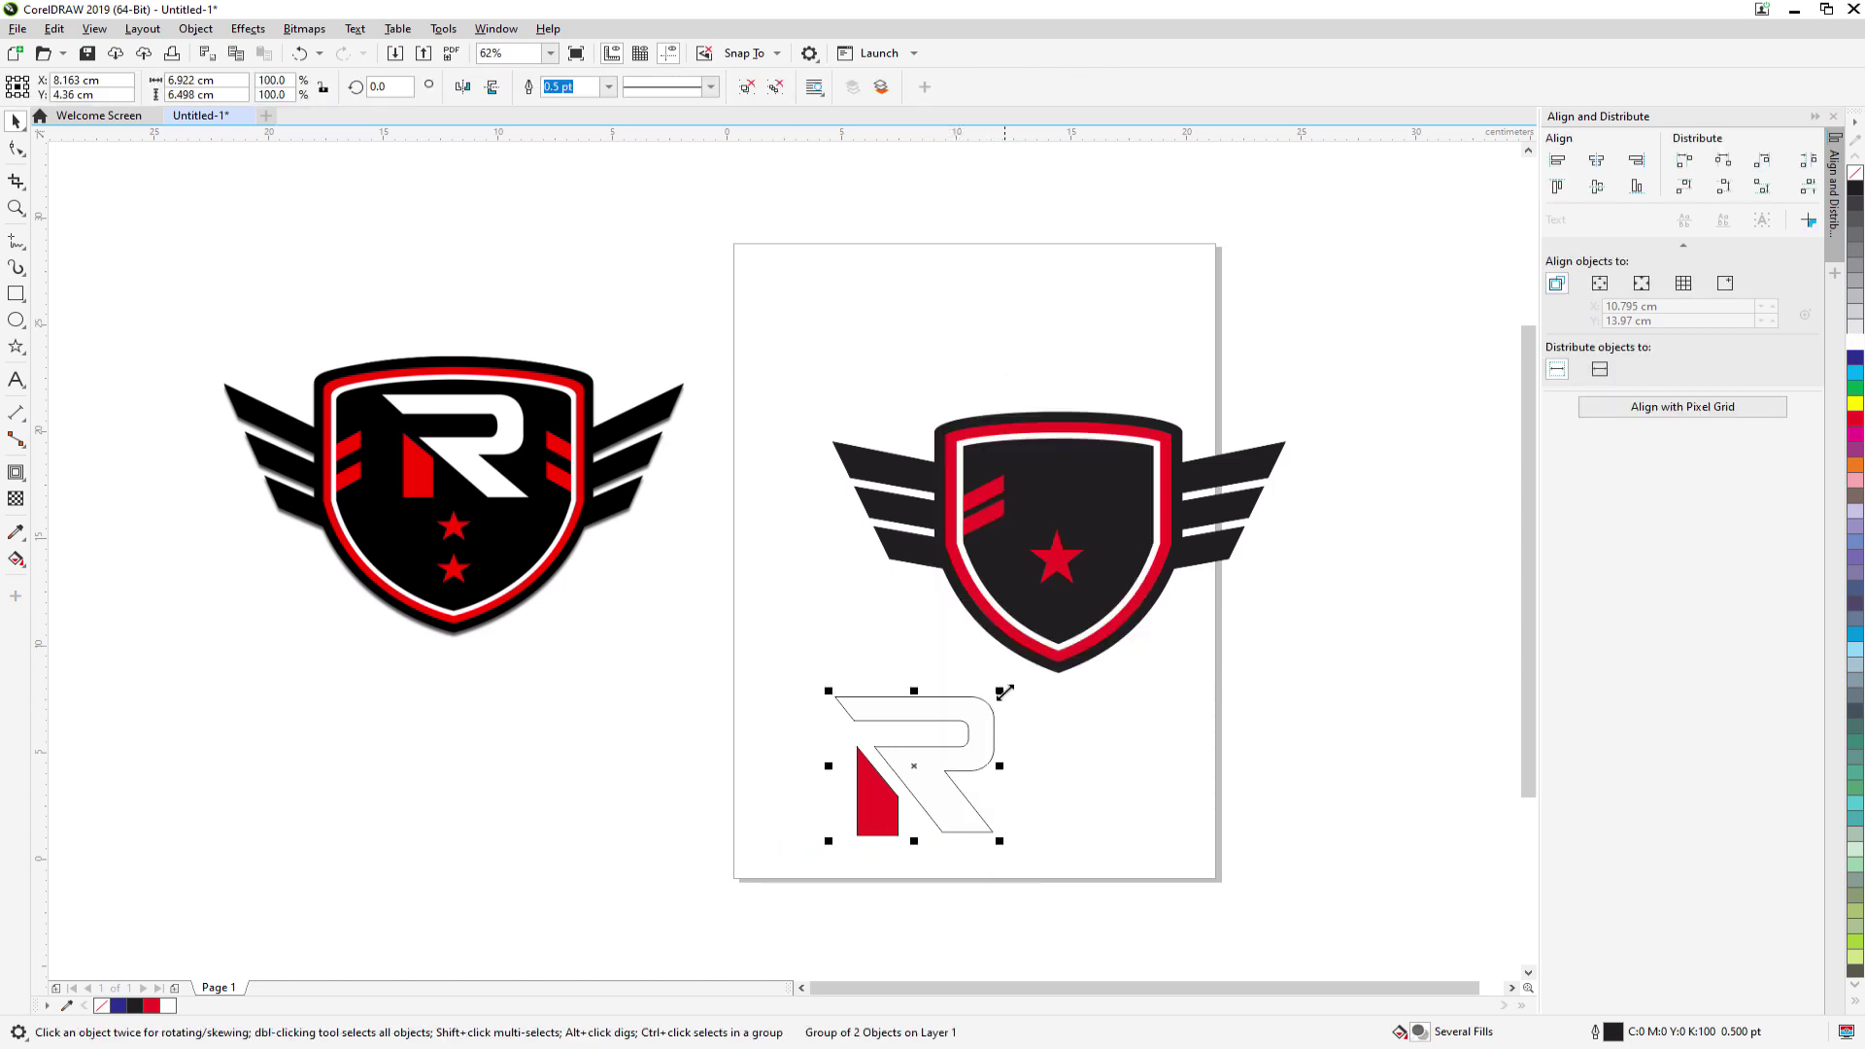
drag(1004, 691, 1065, 493)
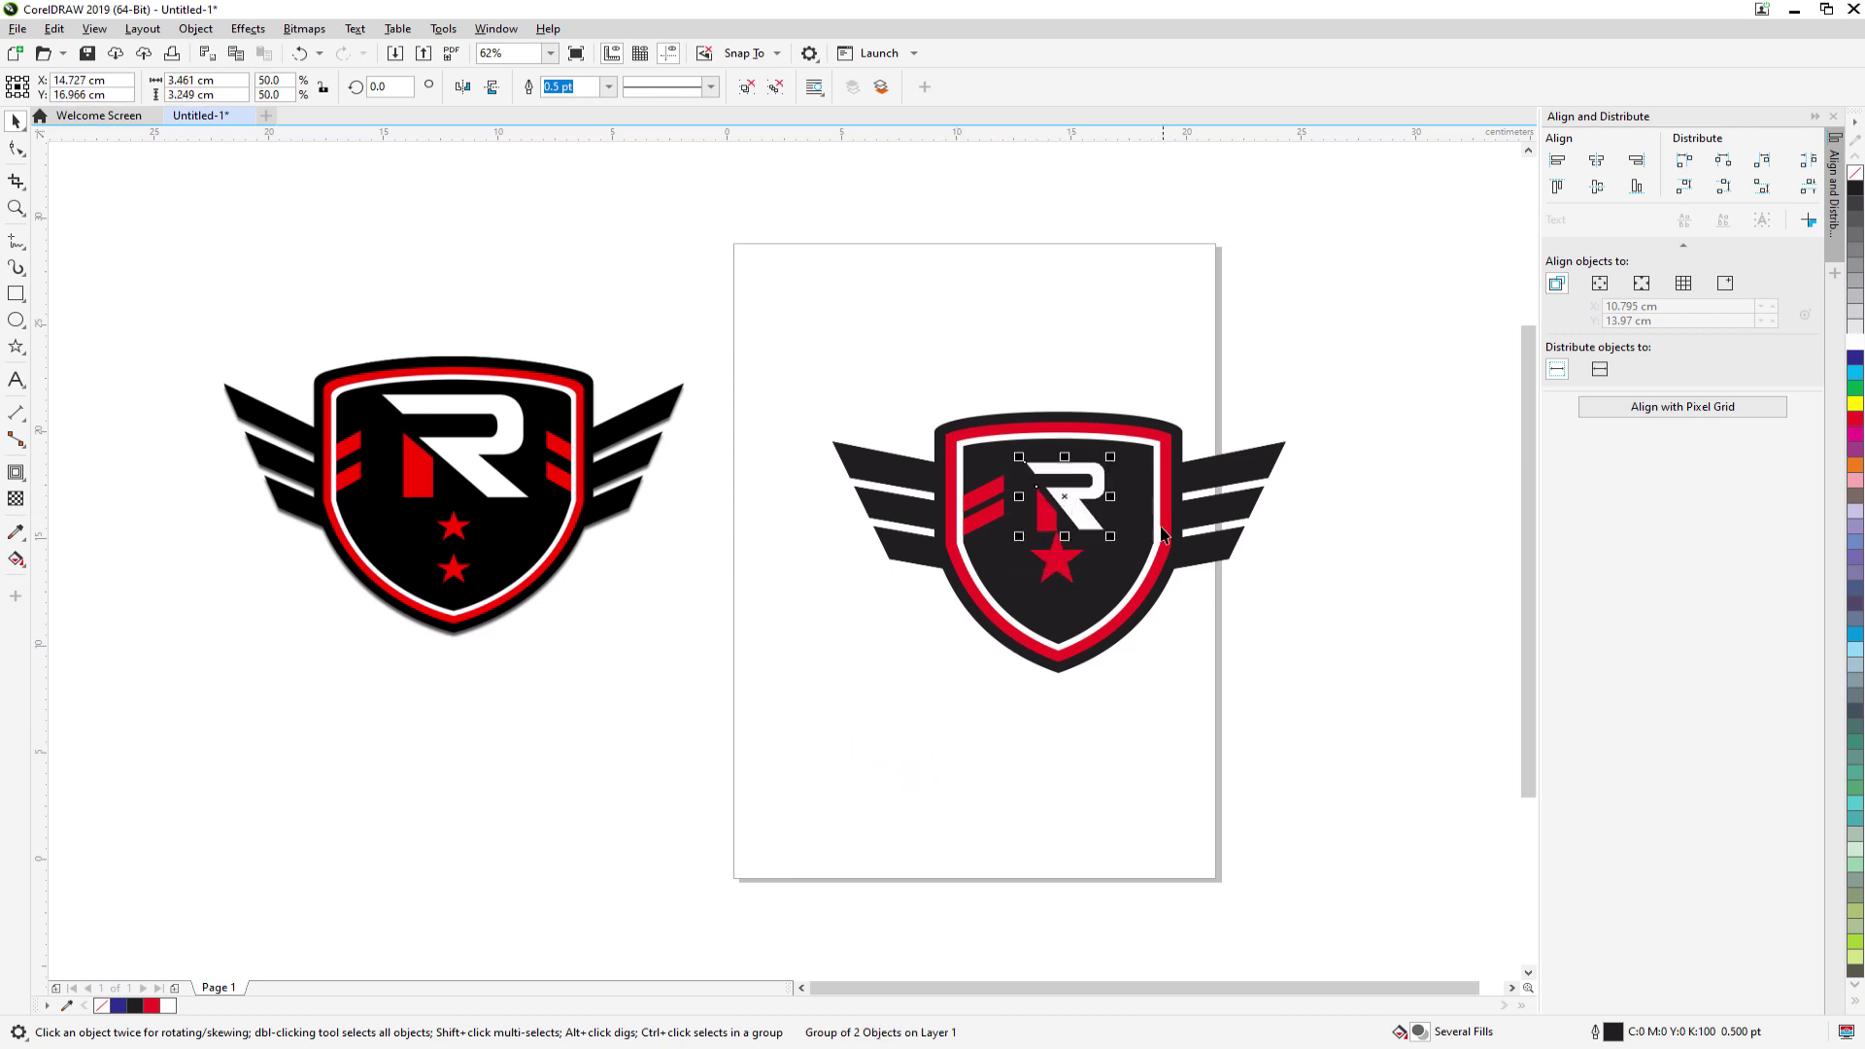
- Lower the star toward the shield's tip and enlarge the R group above it to about 4.48 × 4.20 cm
scroll(1163, 534, up, 2)
drag(946, 610, 954, 671)
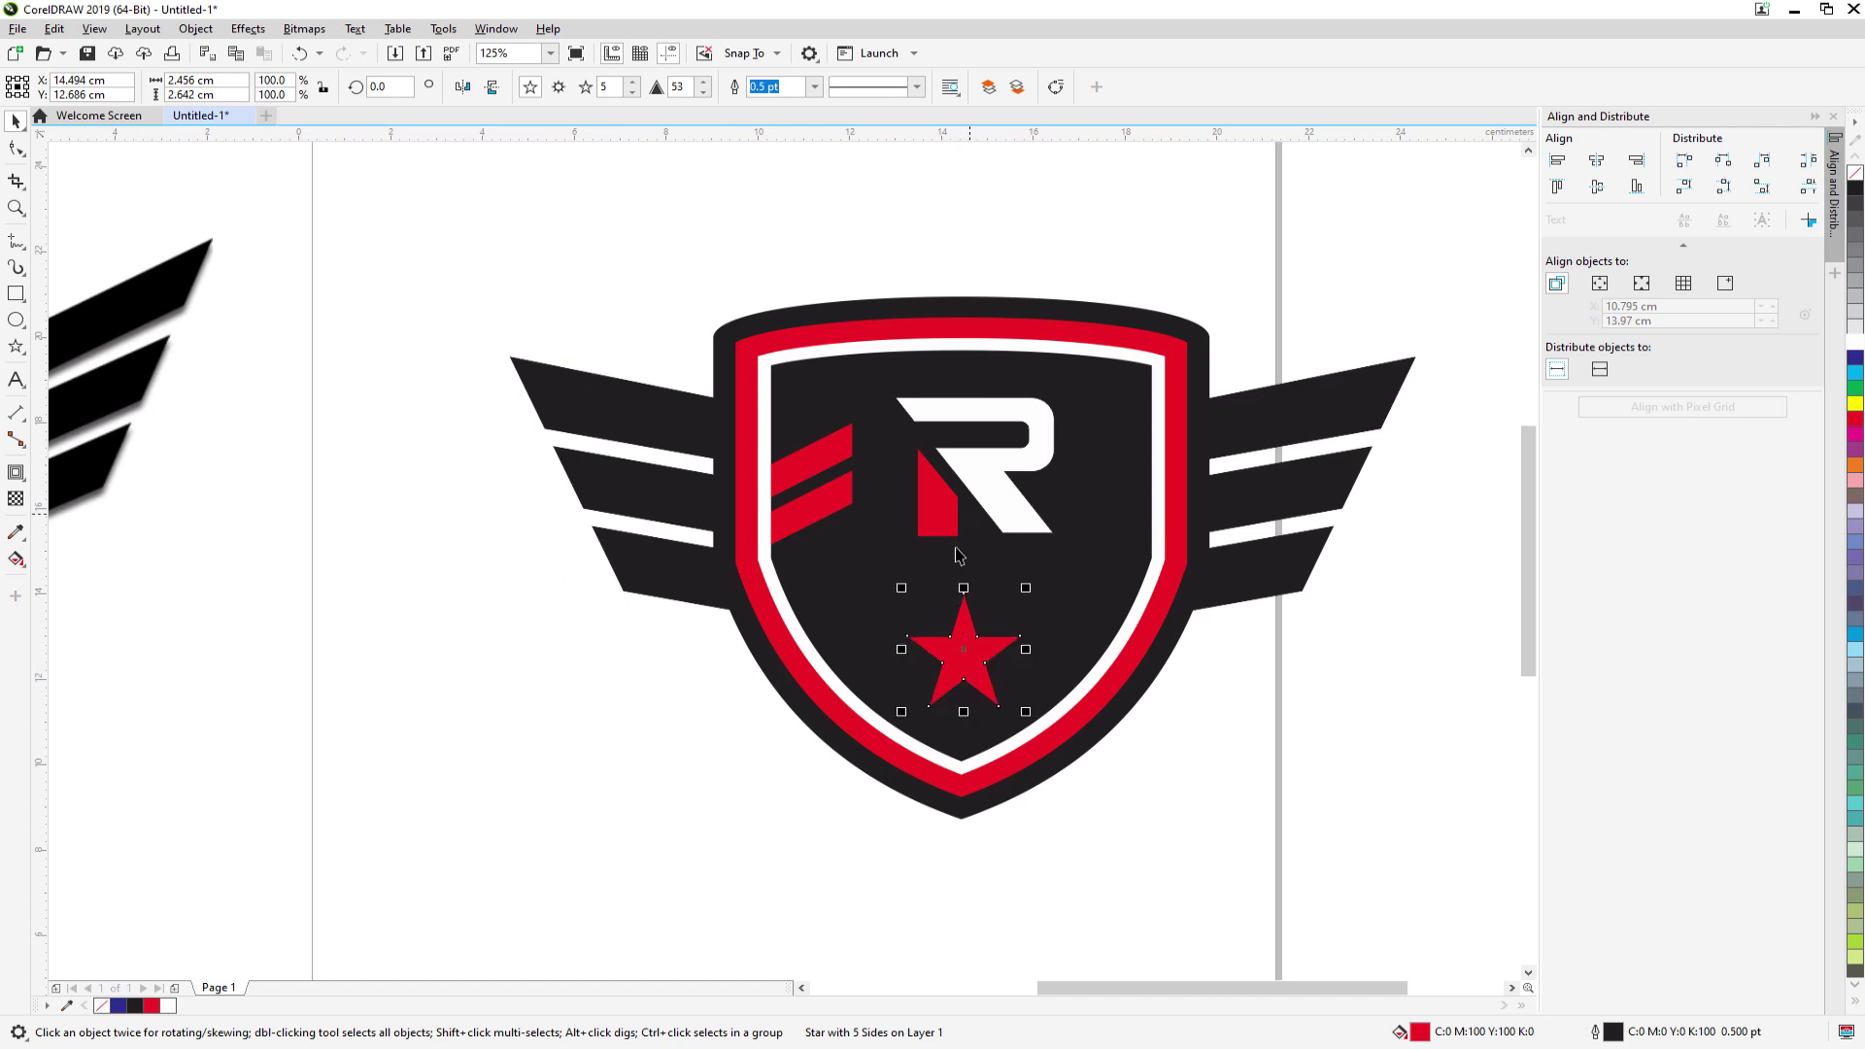
click(942, 521)
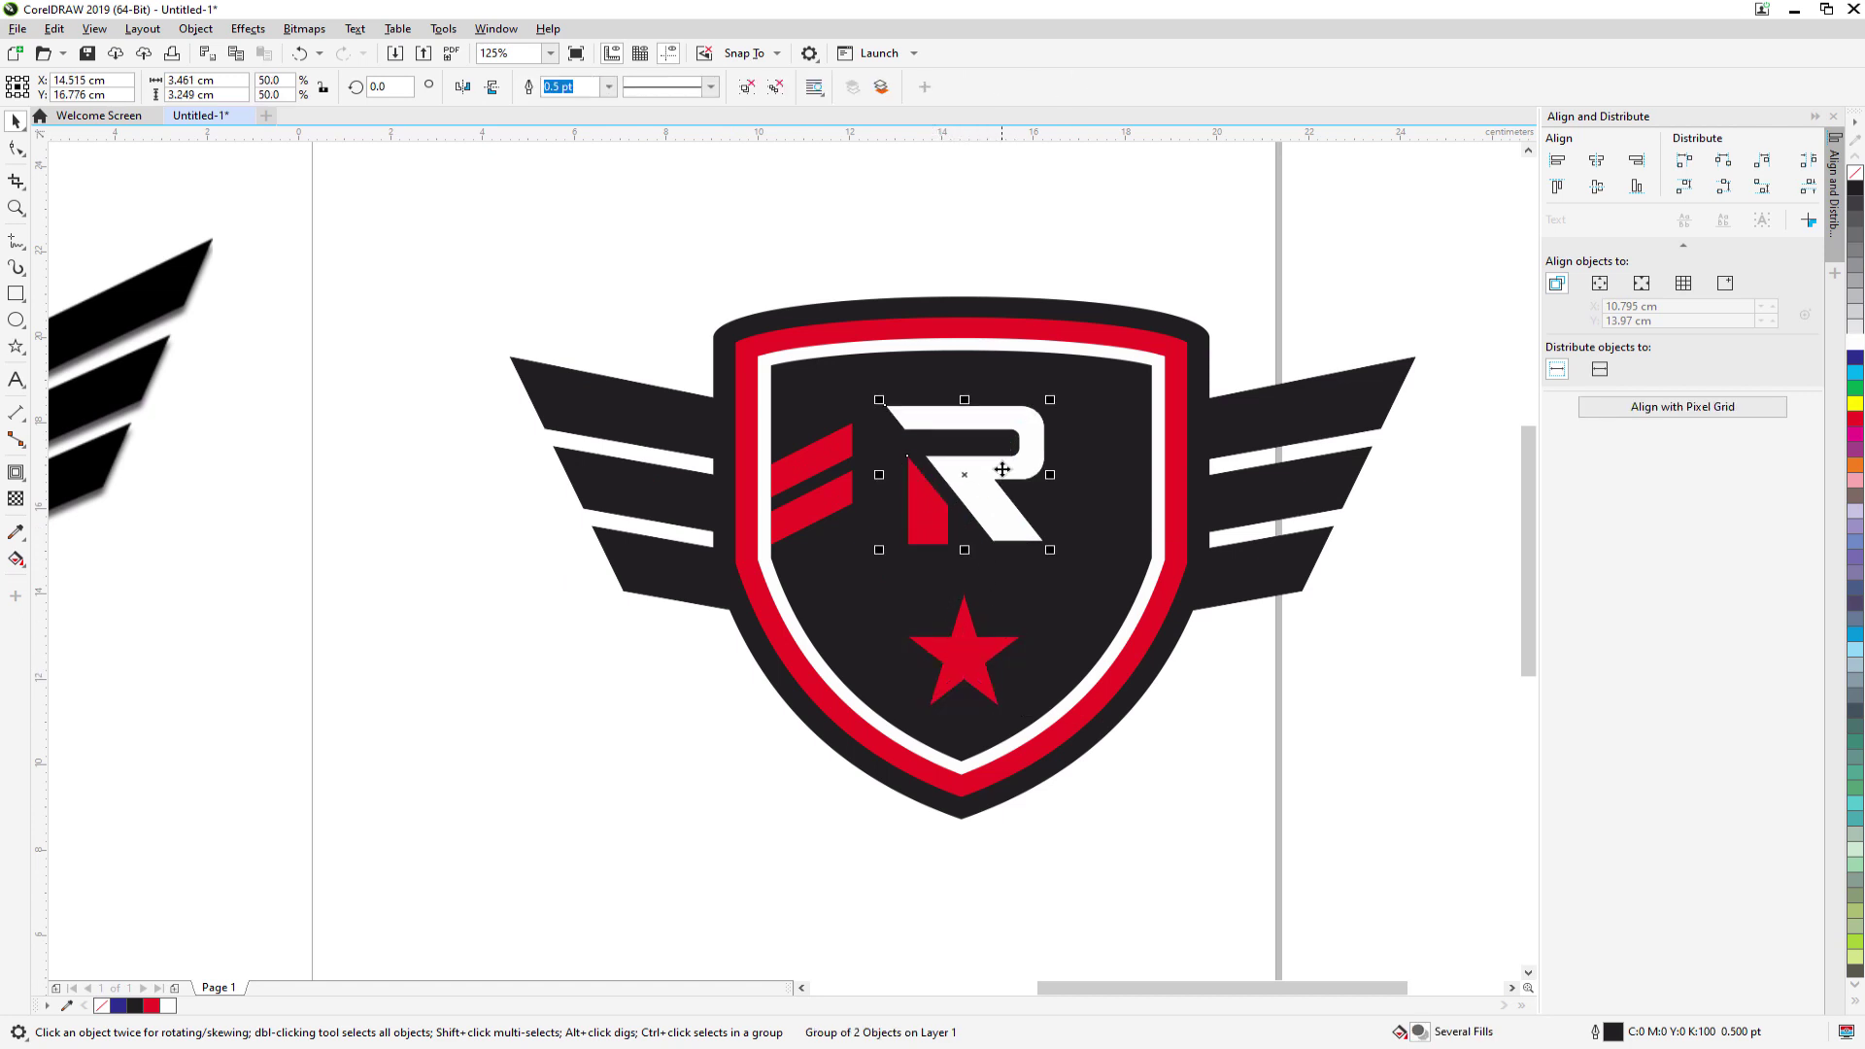
drag(1061, 567, 1076, 581)
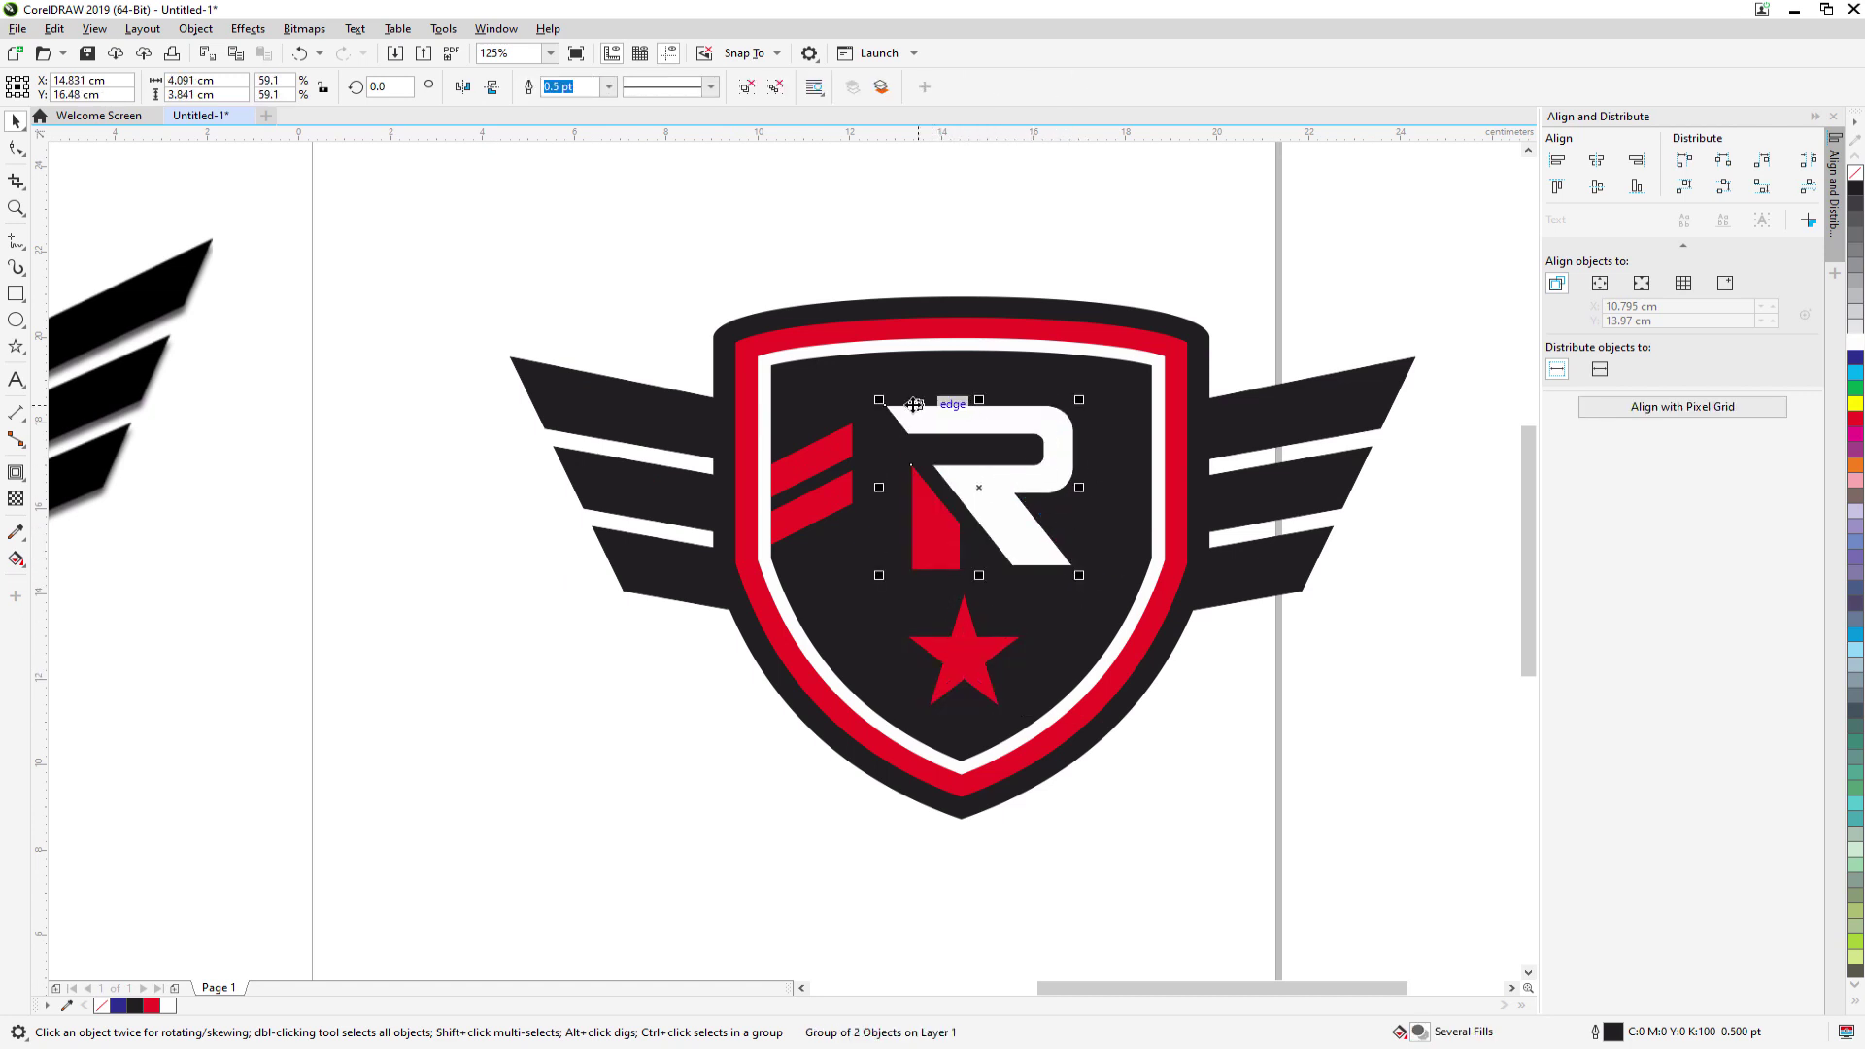
drag(877, 396, 859, 380)
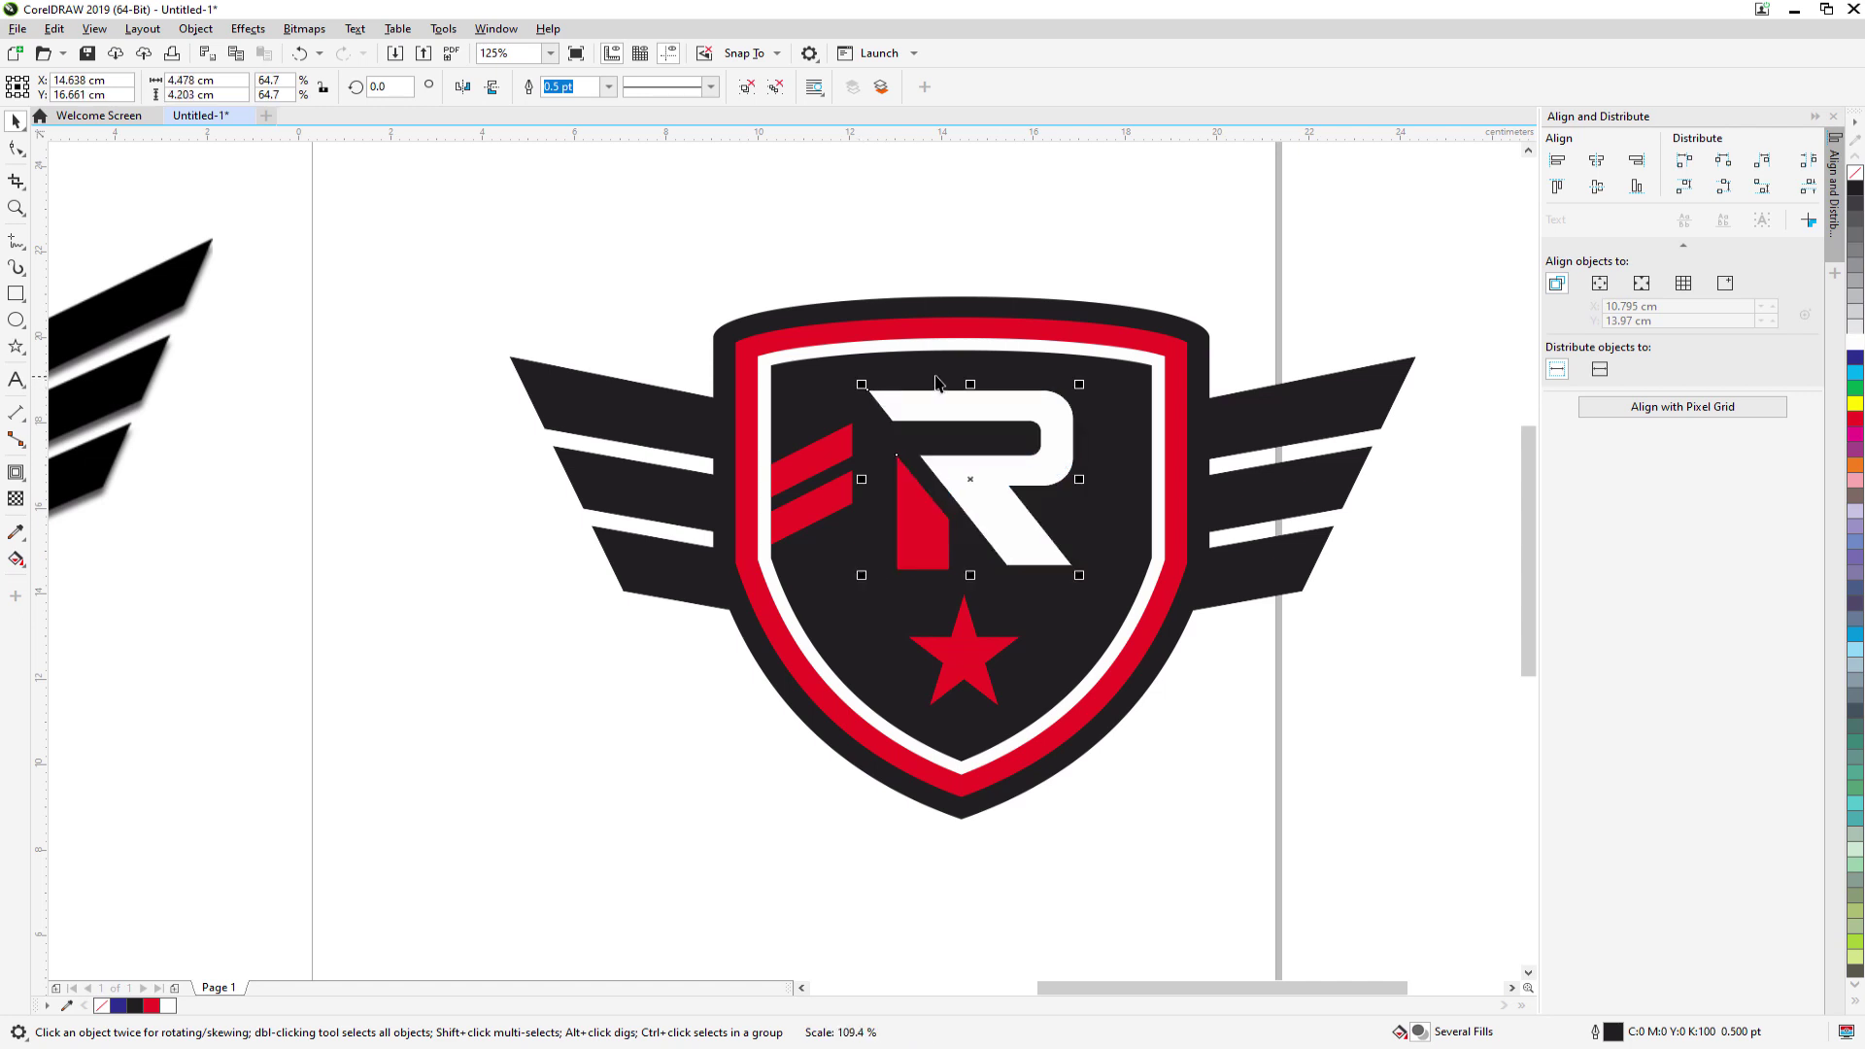
click(1208, 760)
scroll(1208, 769, down, 2)
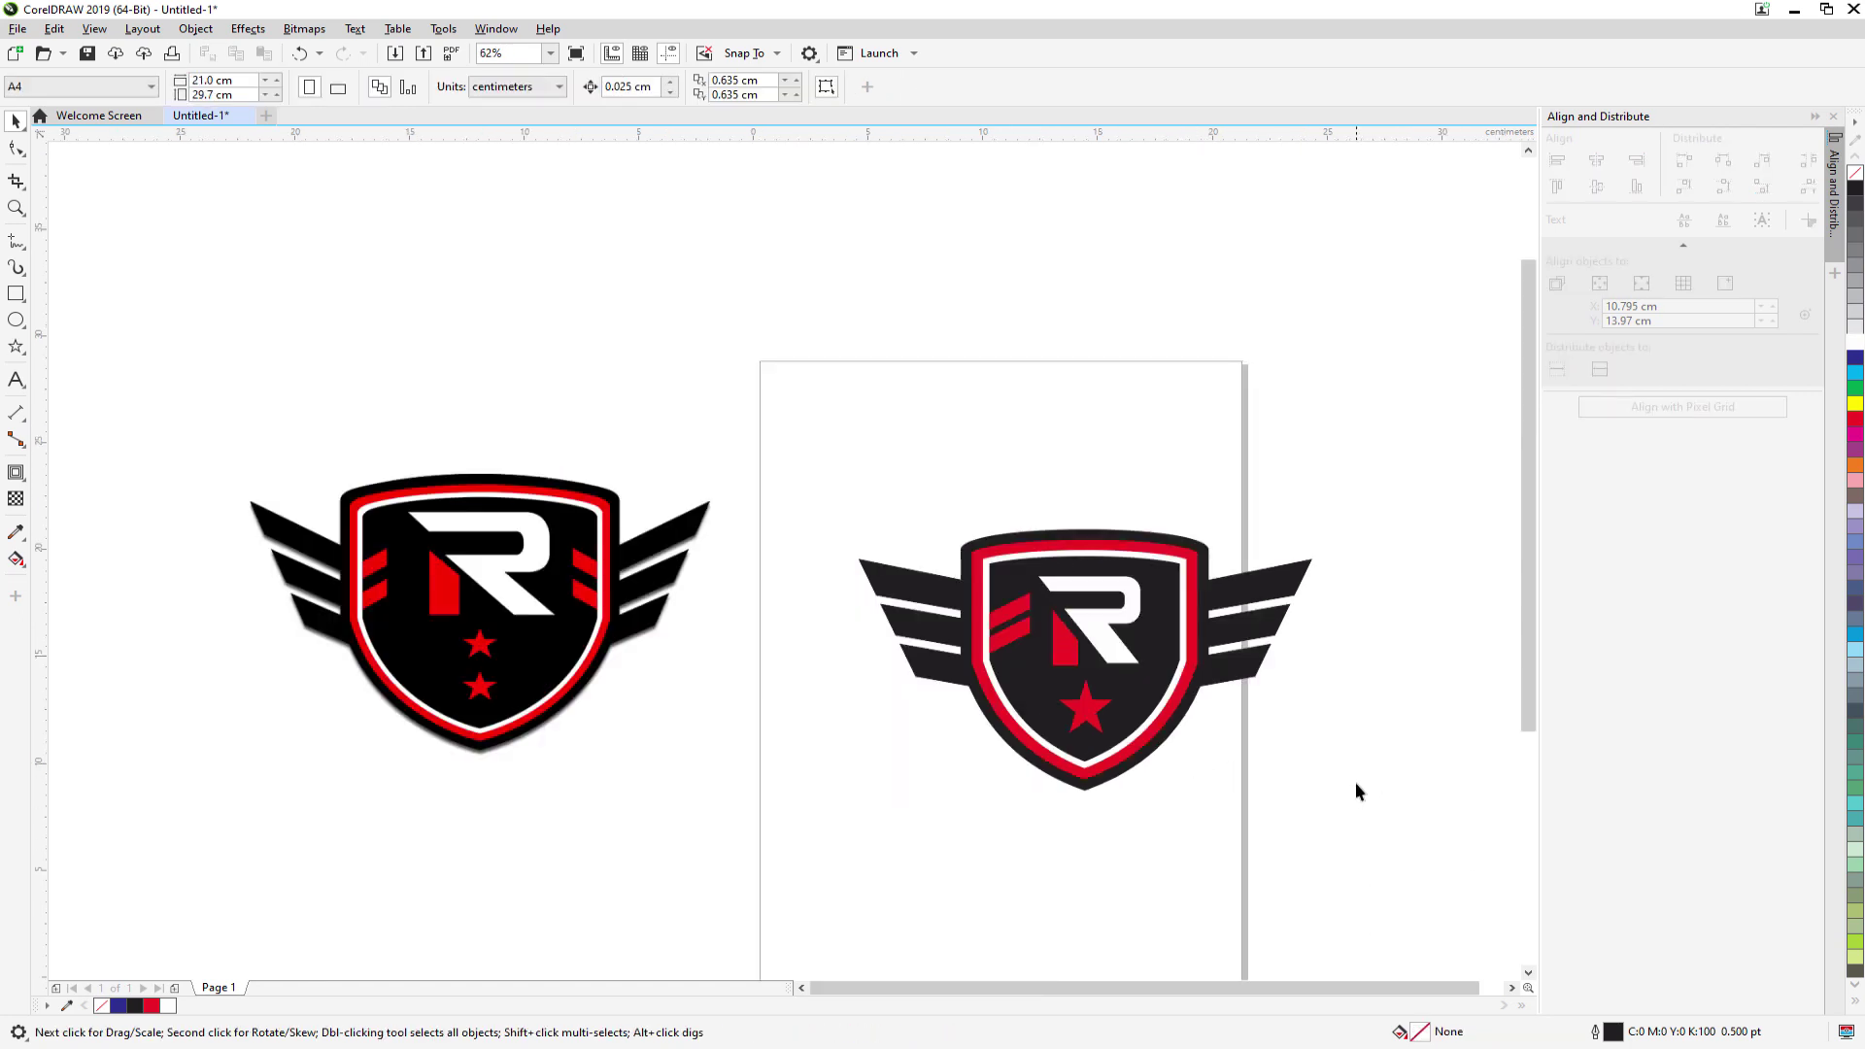
- Shorten the two slanted red stripes from their inner ends to about 1.1 cm wide
scroll(1355, 782, up, 4)
scroll(480, 520, down, 2)
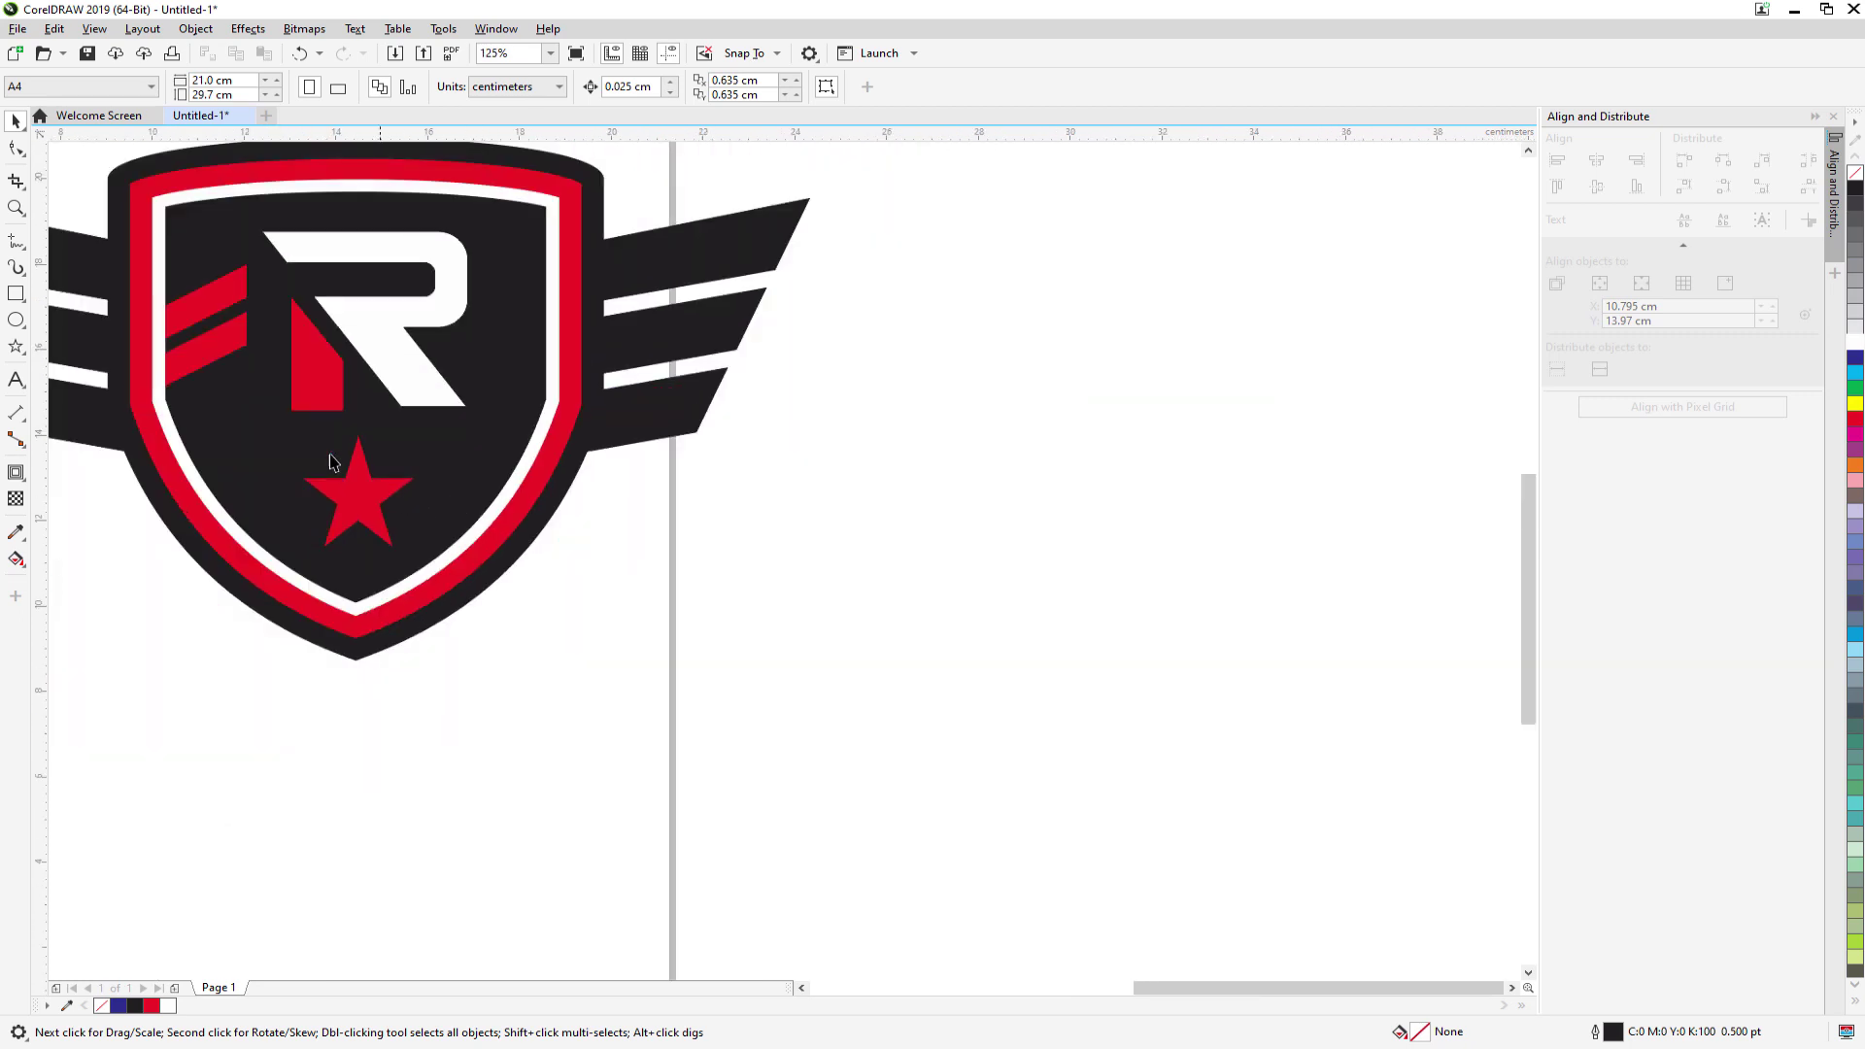
click(212, 345)
shift+click(227, 294)
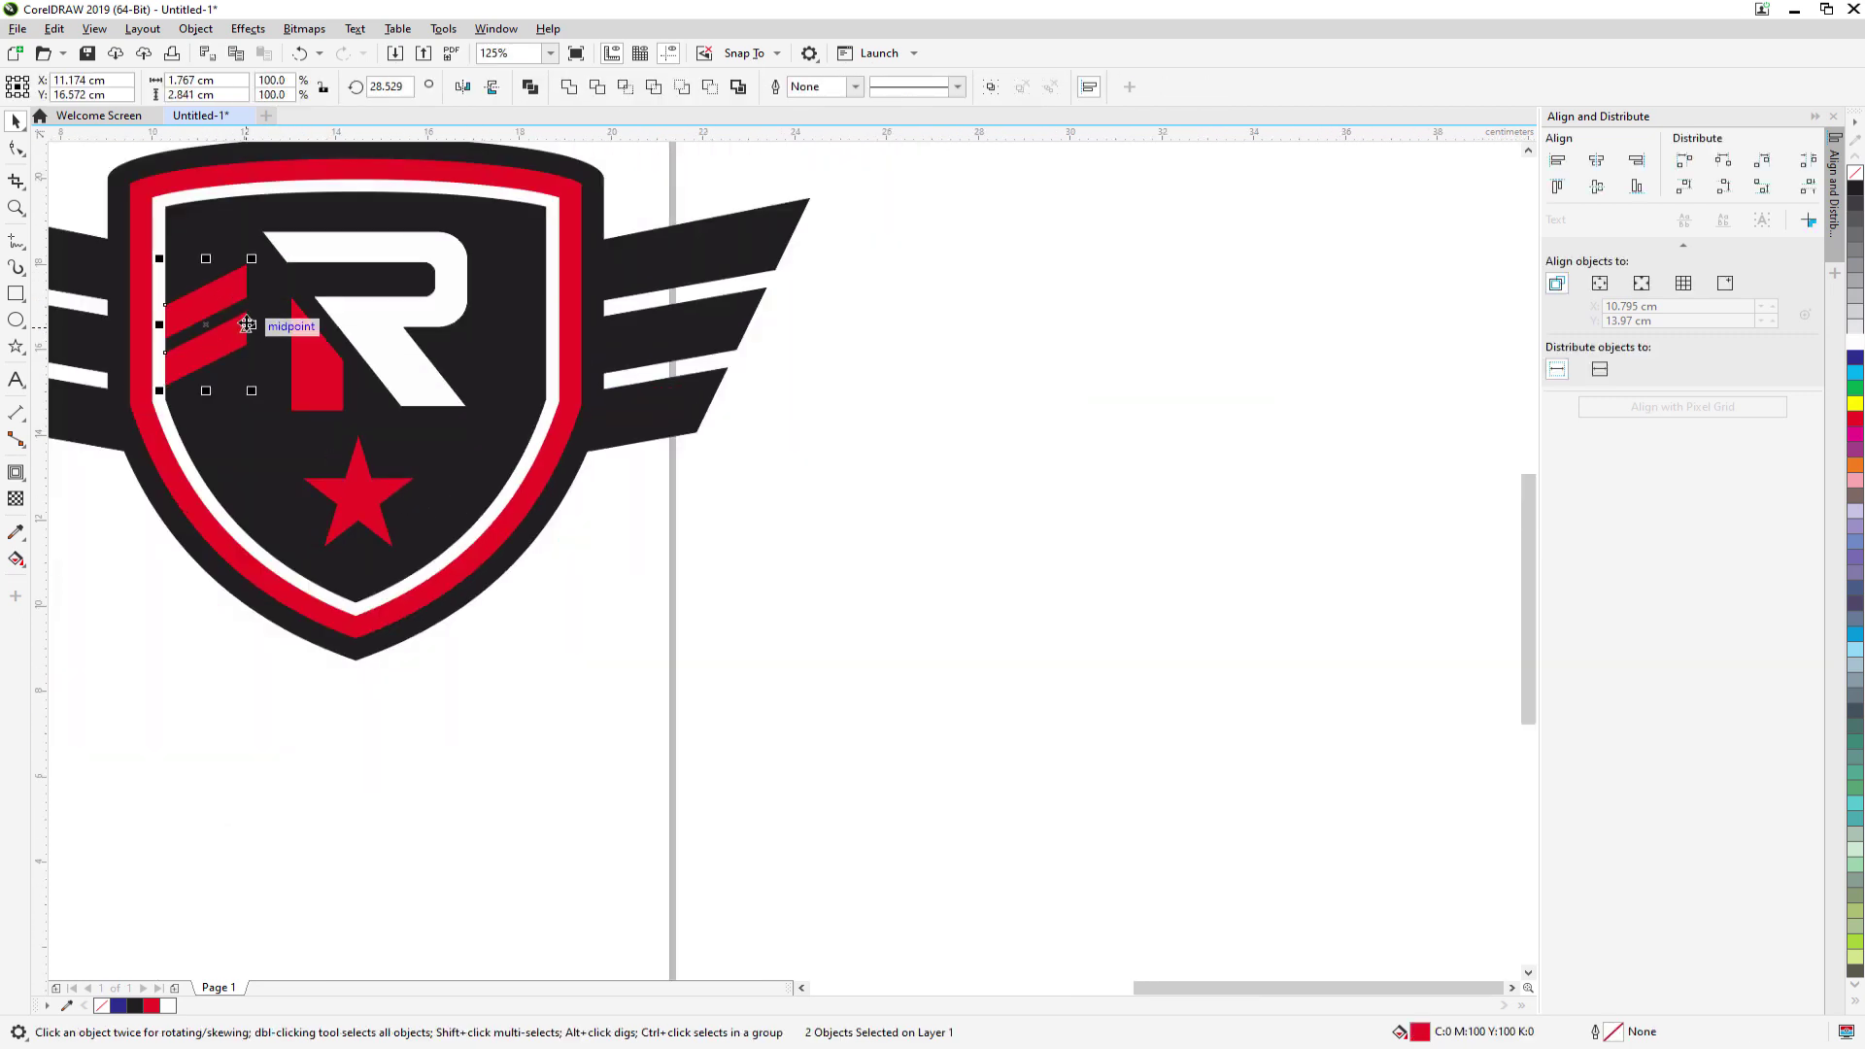
mouse_move(248, 326)
mouse_down()
mouse_move(200, 328)
mouse_move(218, 333)
mouse_up()
click(217, 322)
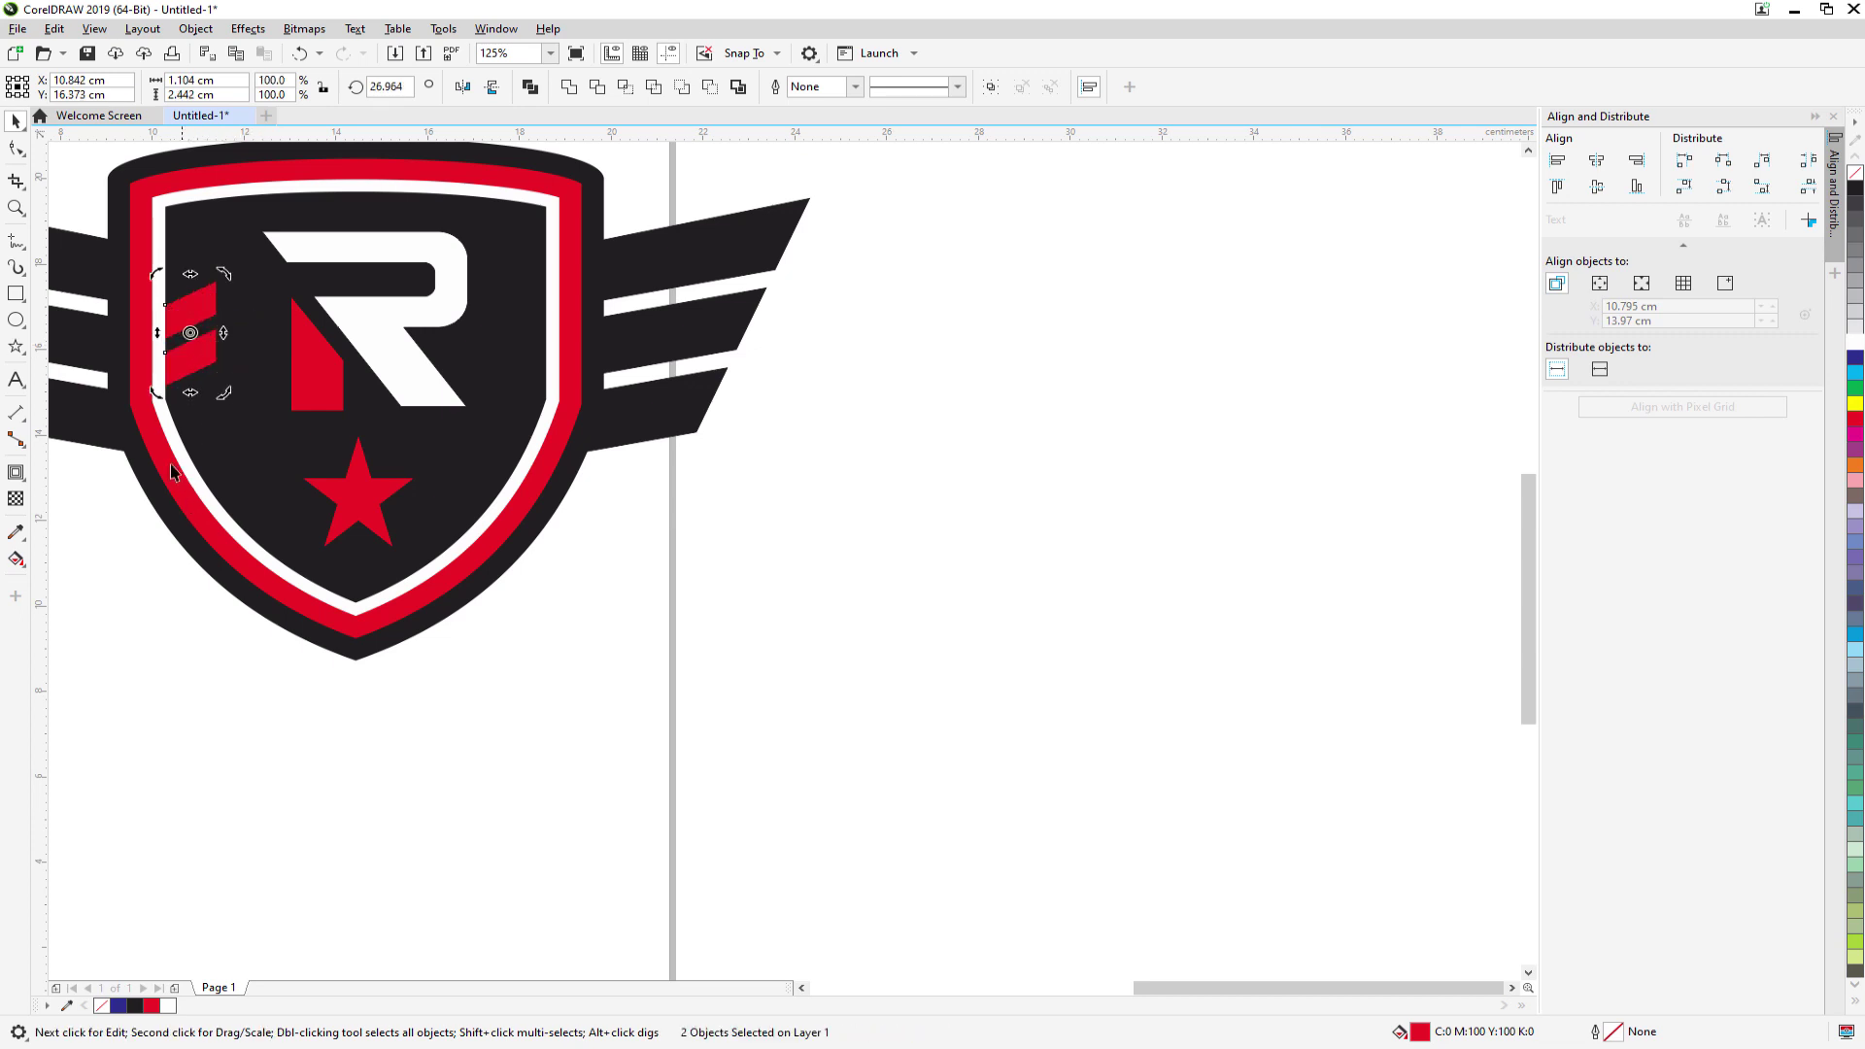
- Mirror a copy of both red stripes onto the opposite inner edge of the shield
click(191, 369)
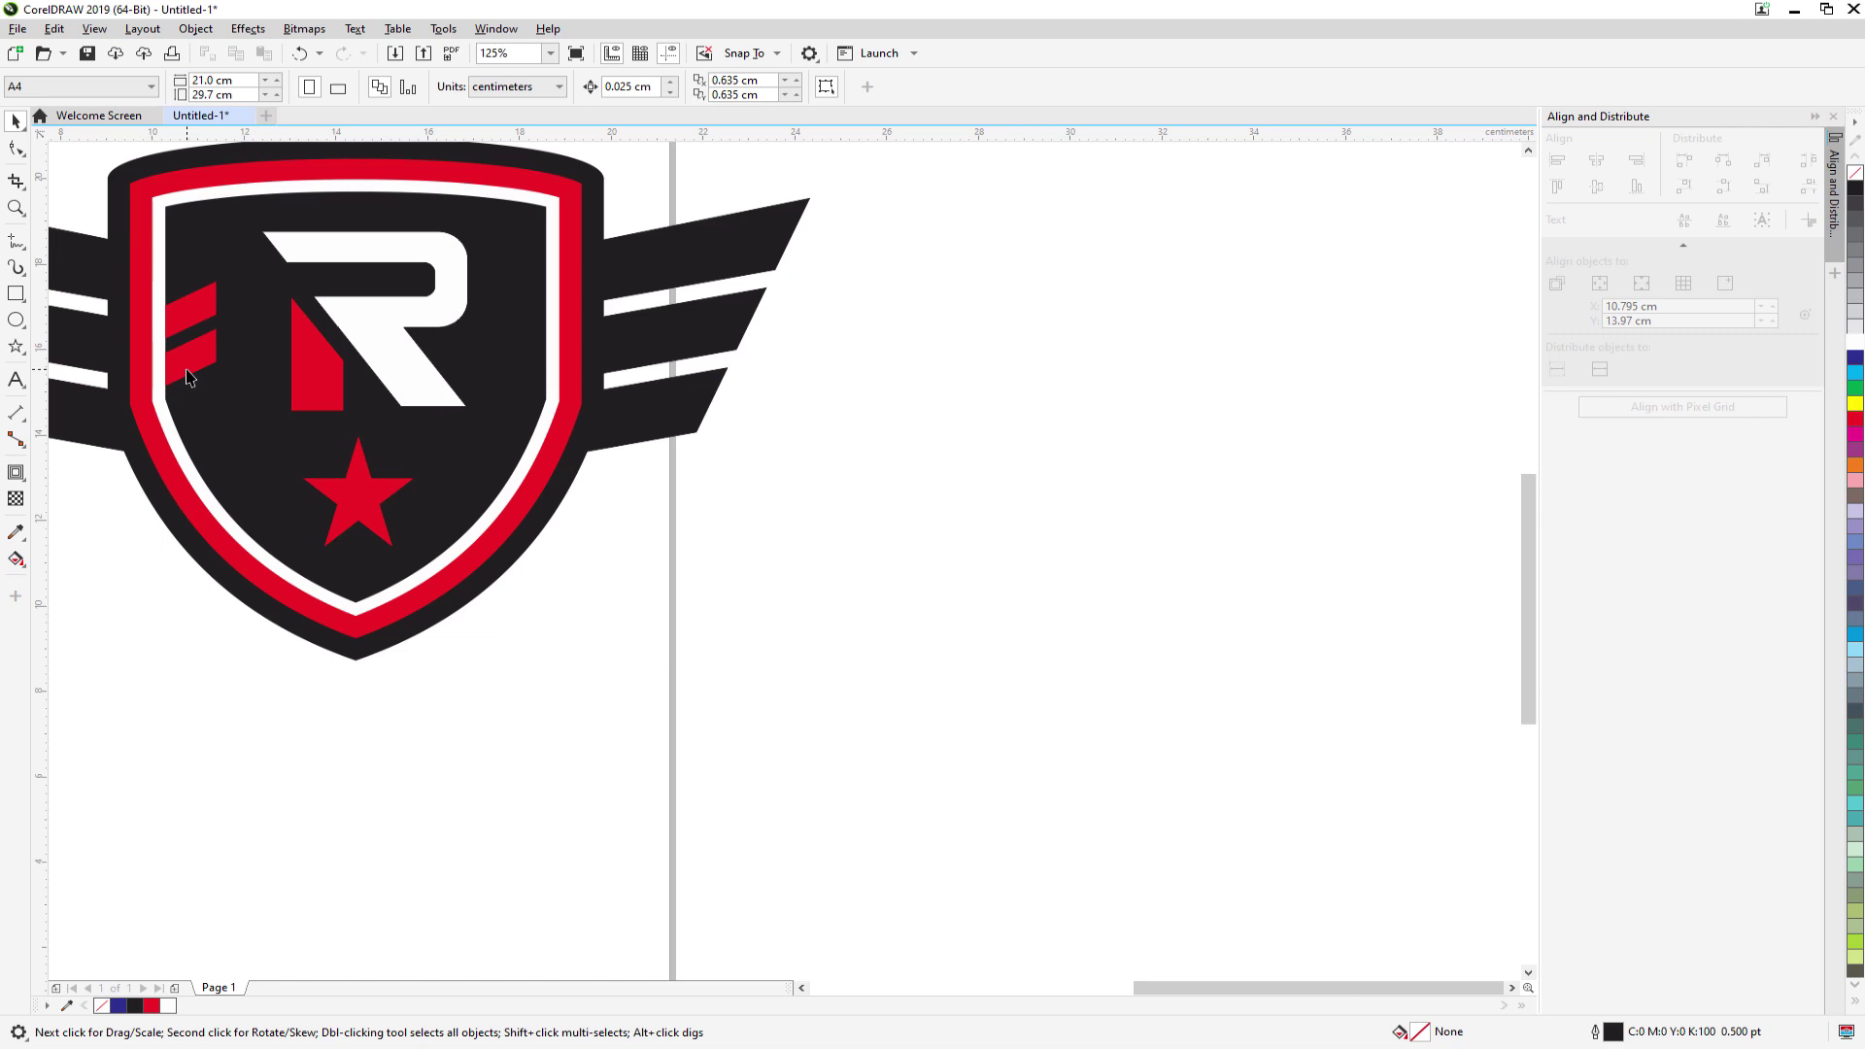
shift+click(194, 312)
drag(160, 332, 524, 379)
click(853, 510)
scroll(847, 524, down, 2)
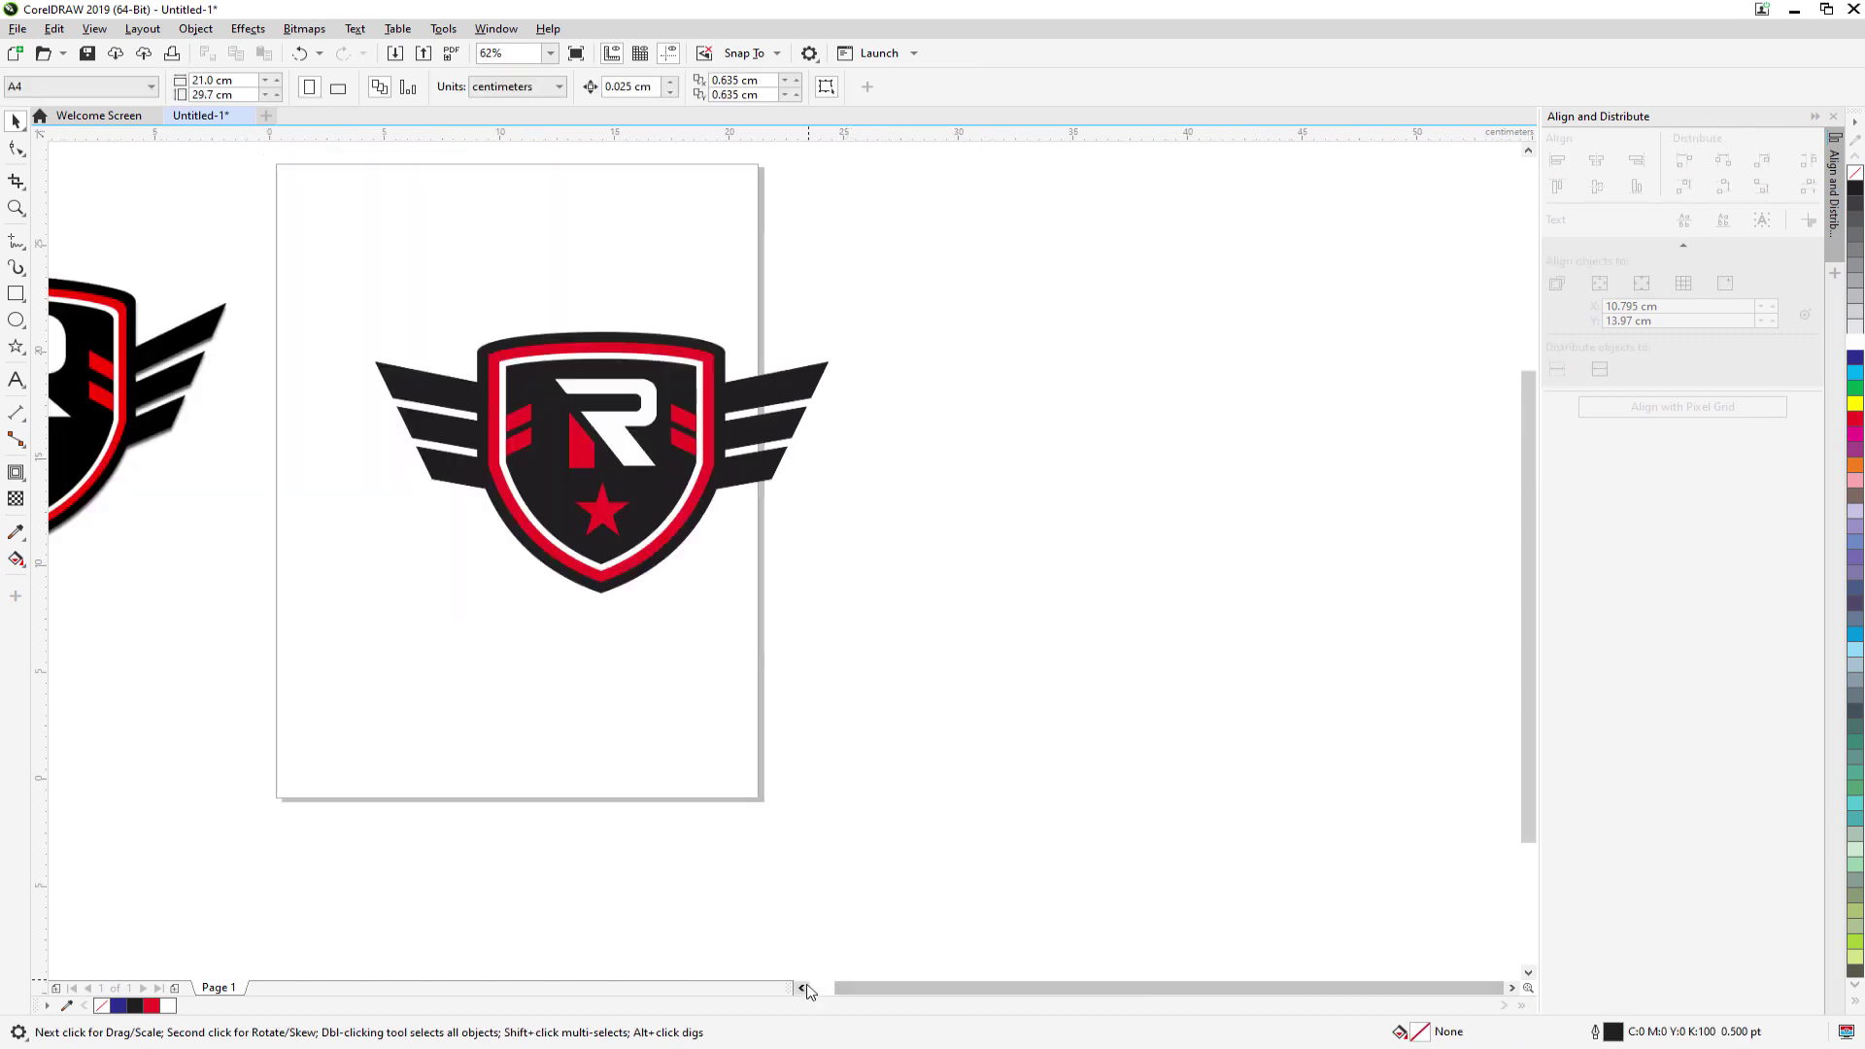
scroll(801, 987, left, 3)
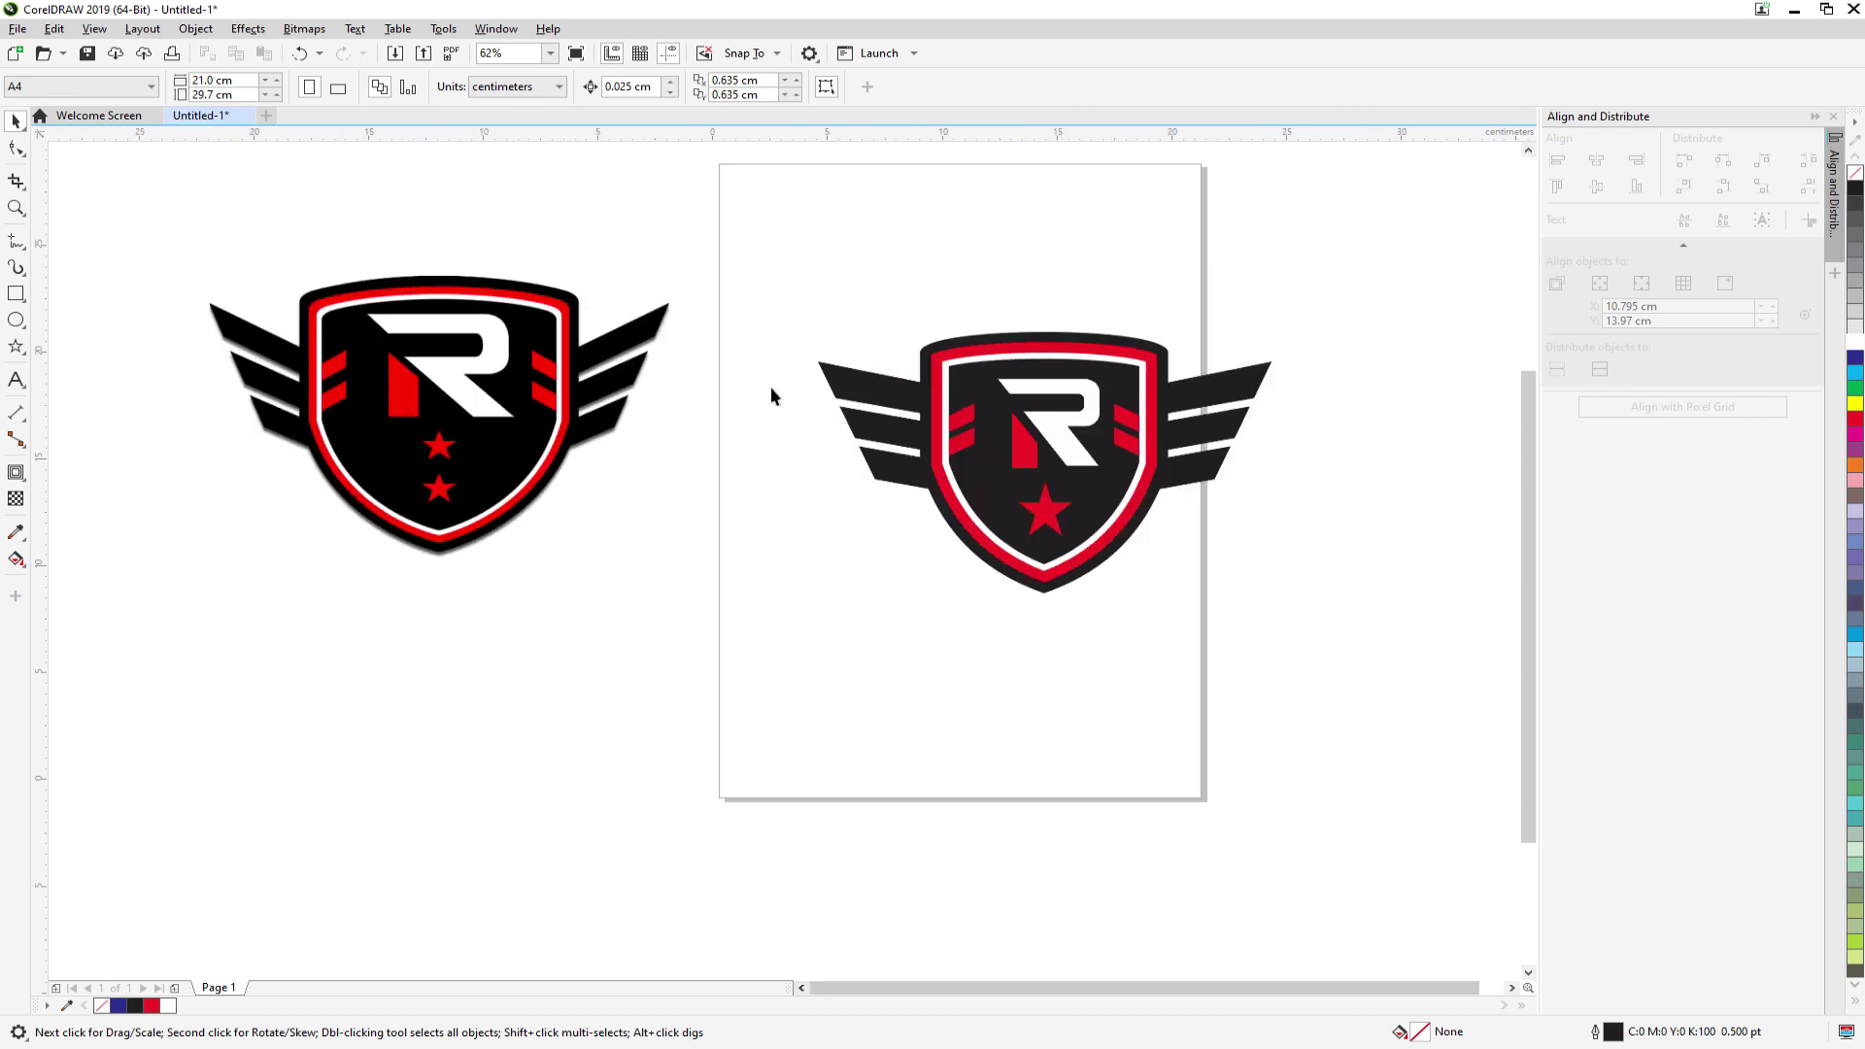
drag(882, 428, 959, 566)
click(841, 393)
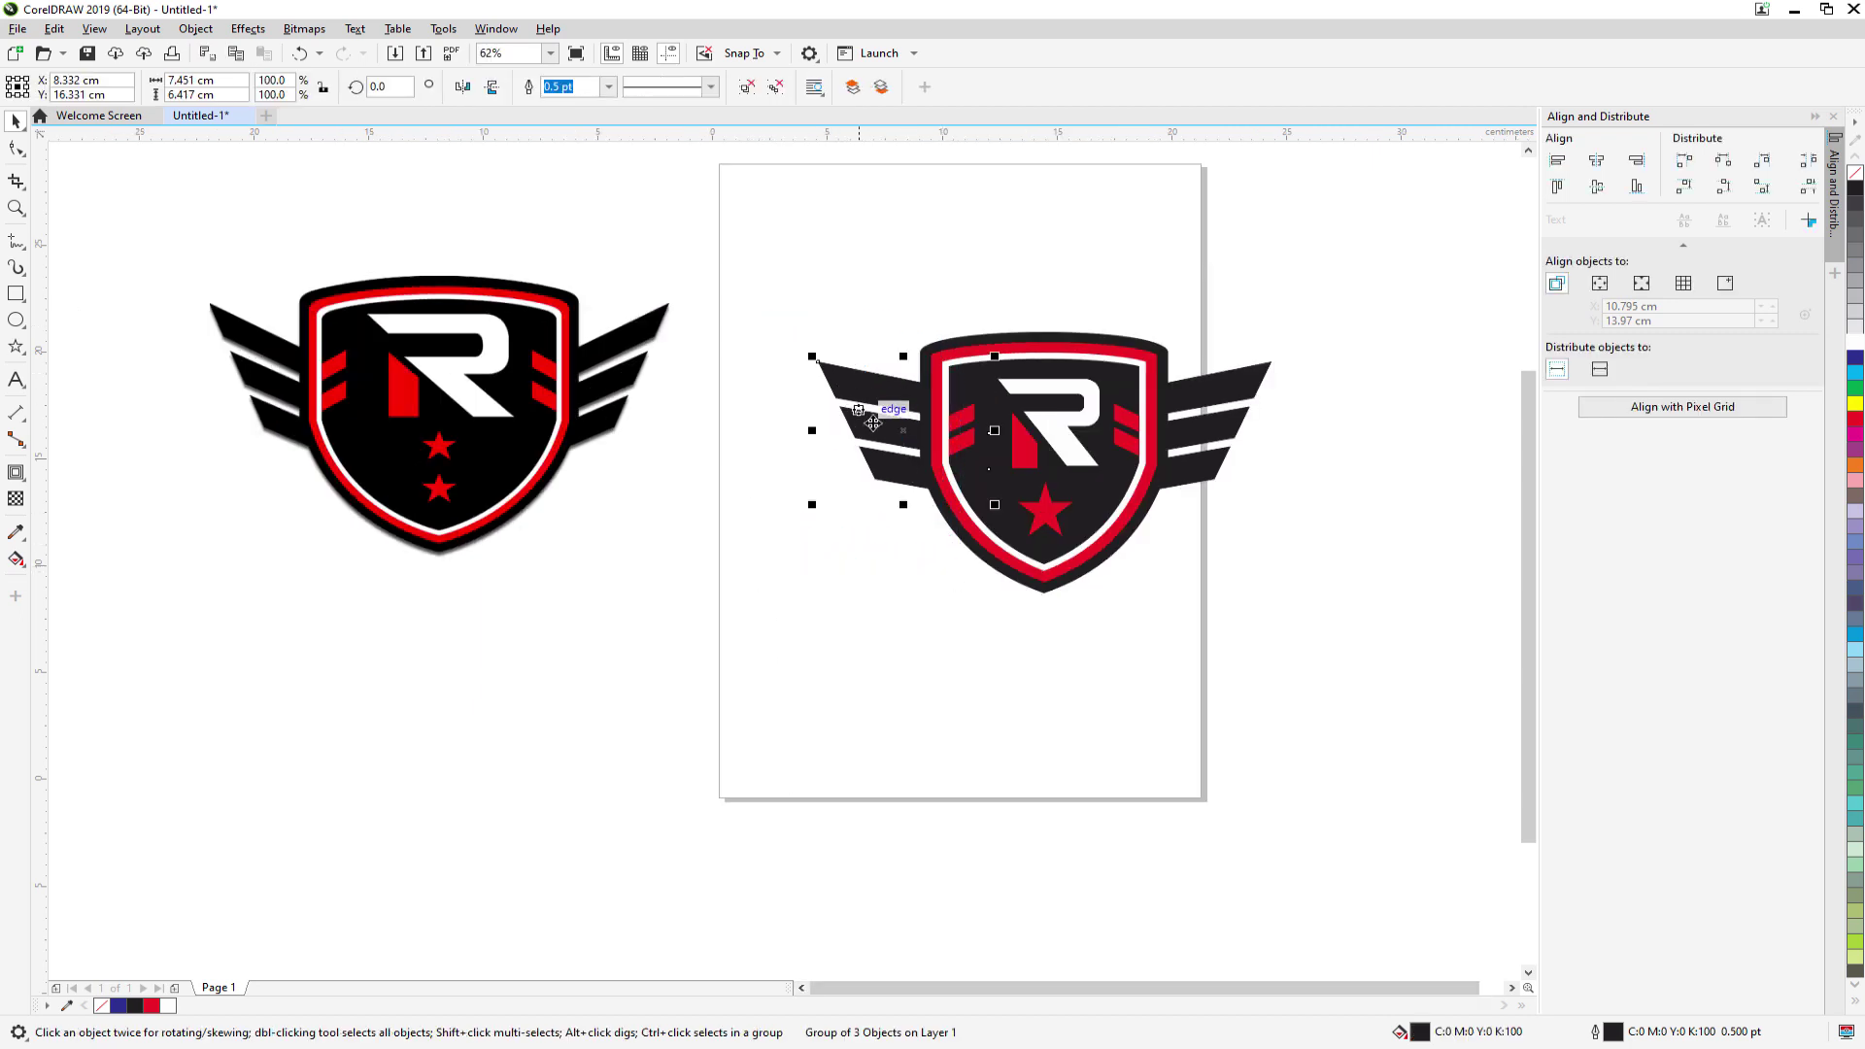
click(1028, 705)
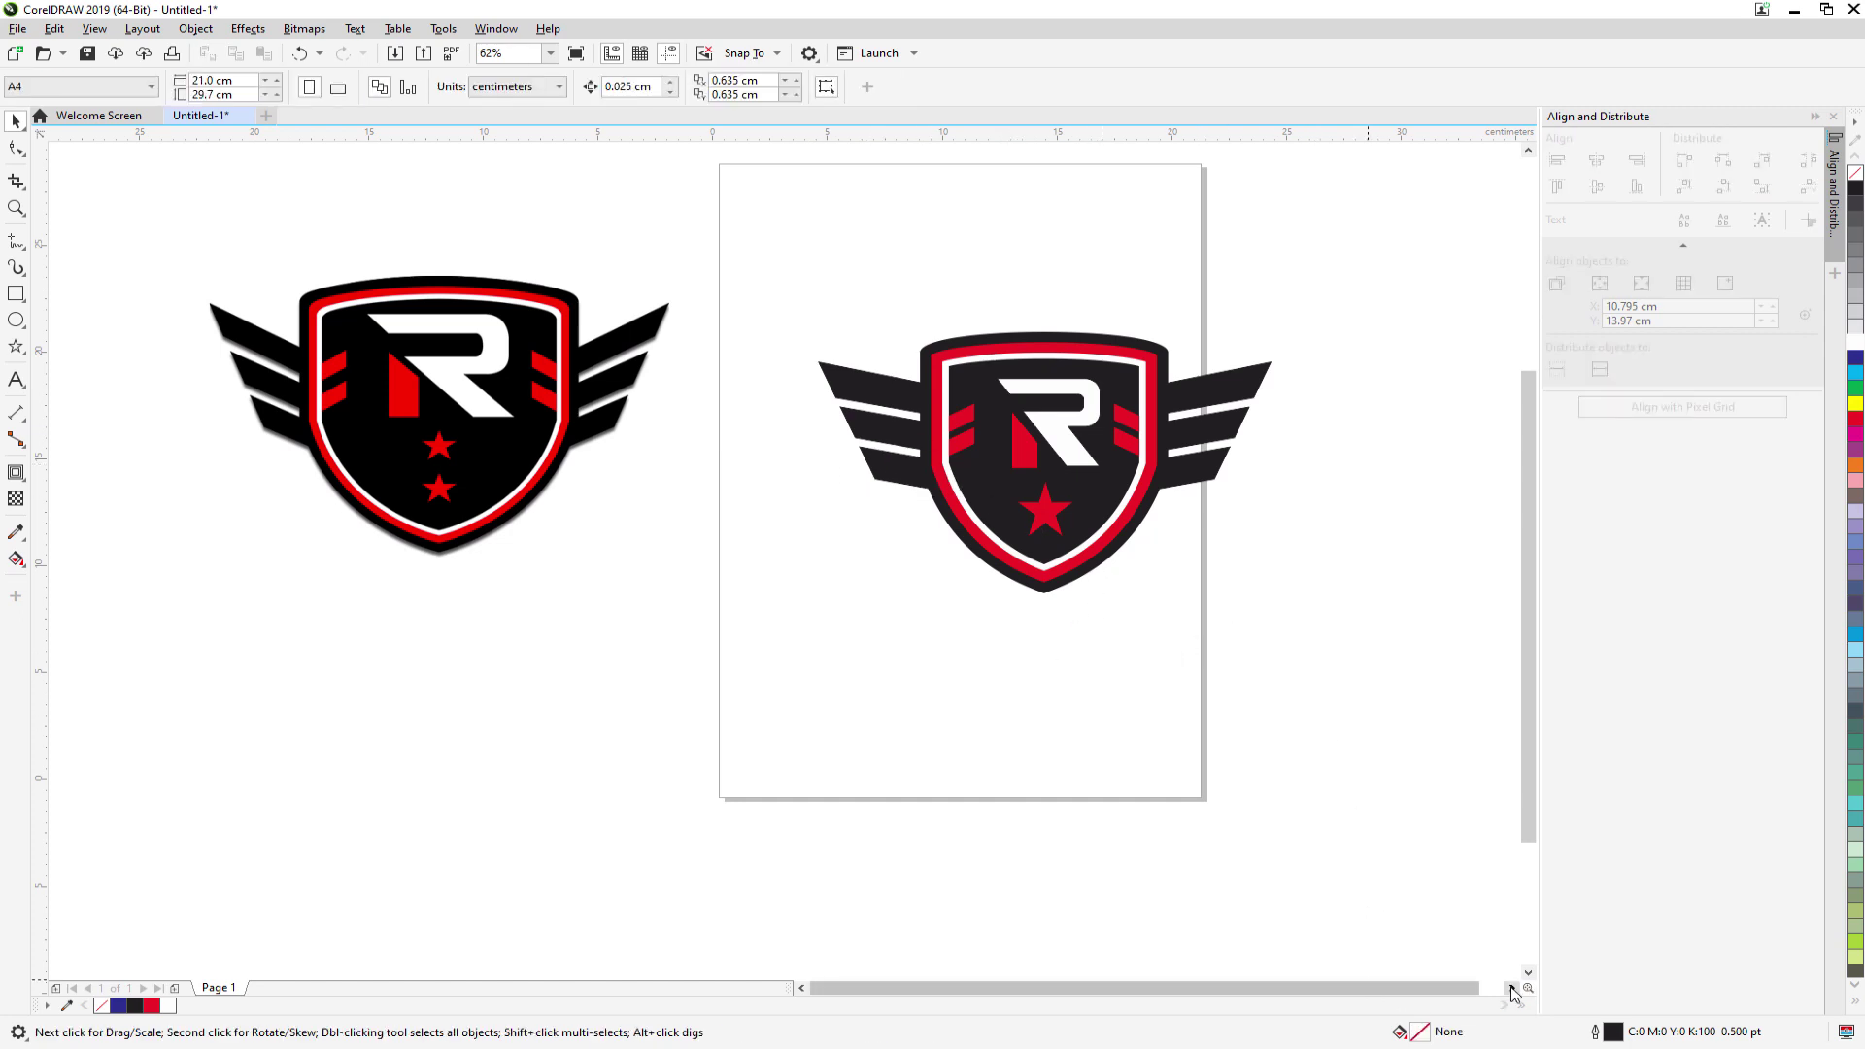
- Shrink the red star proportionally to about 1.02 × 1.10 cm
scroll(1511, 987, right, 2)
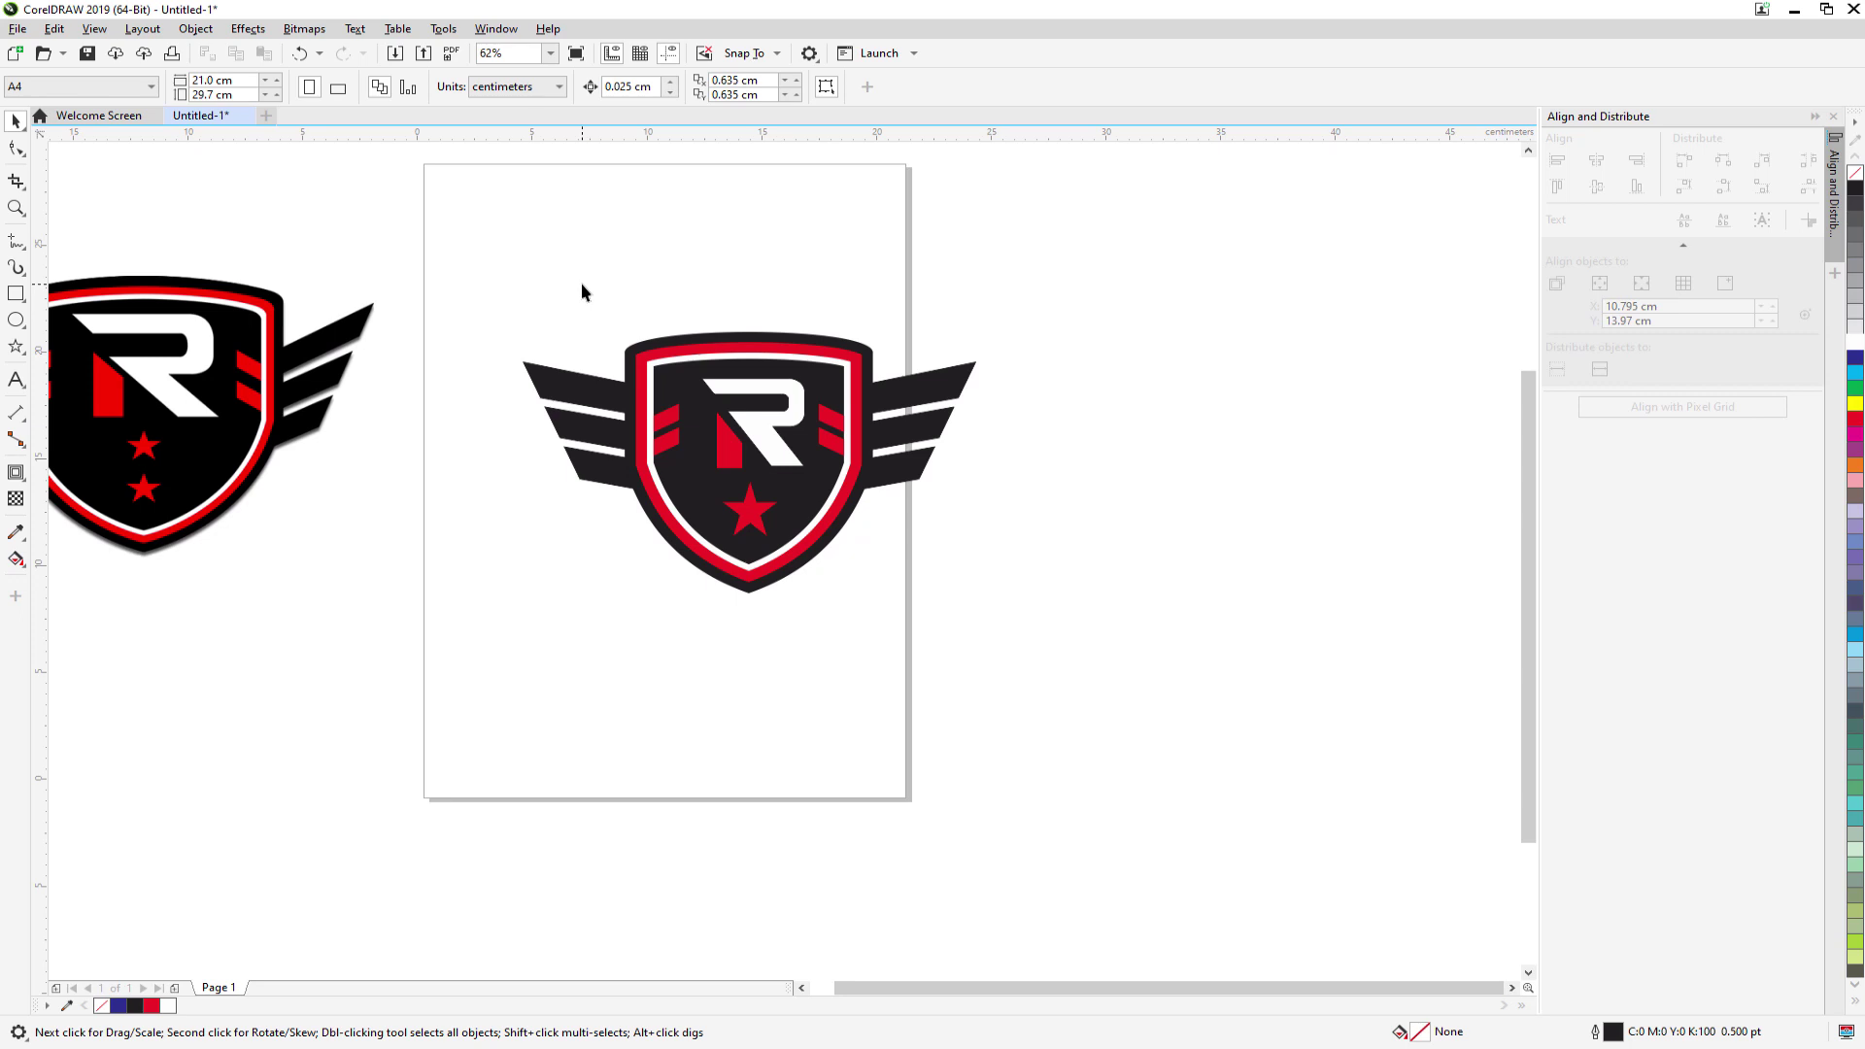
click(756, 523)
key(shift+F2)
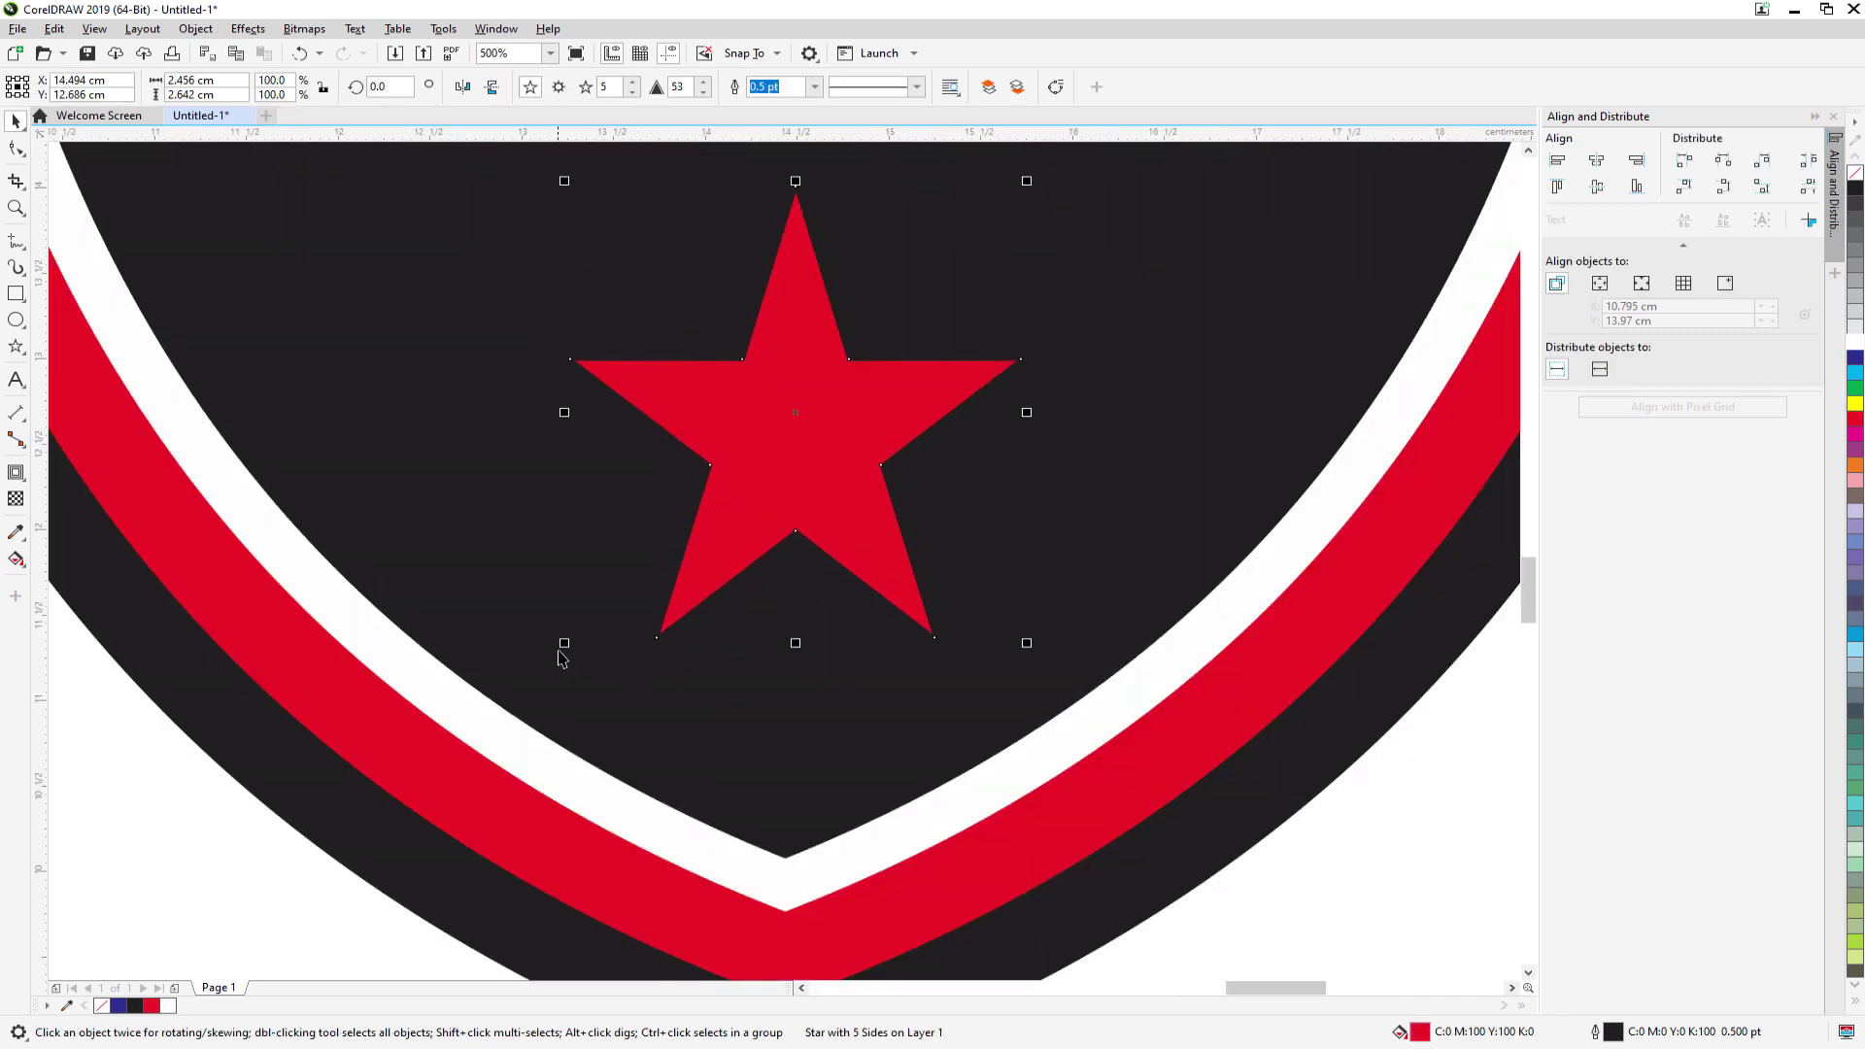
drag(564, 643, 828, 379)
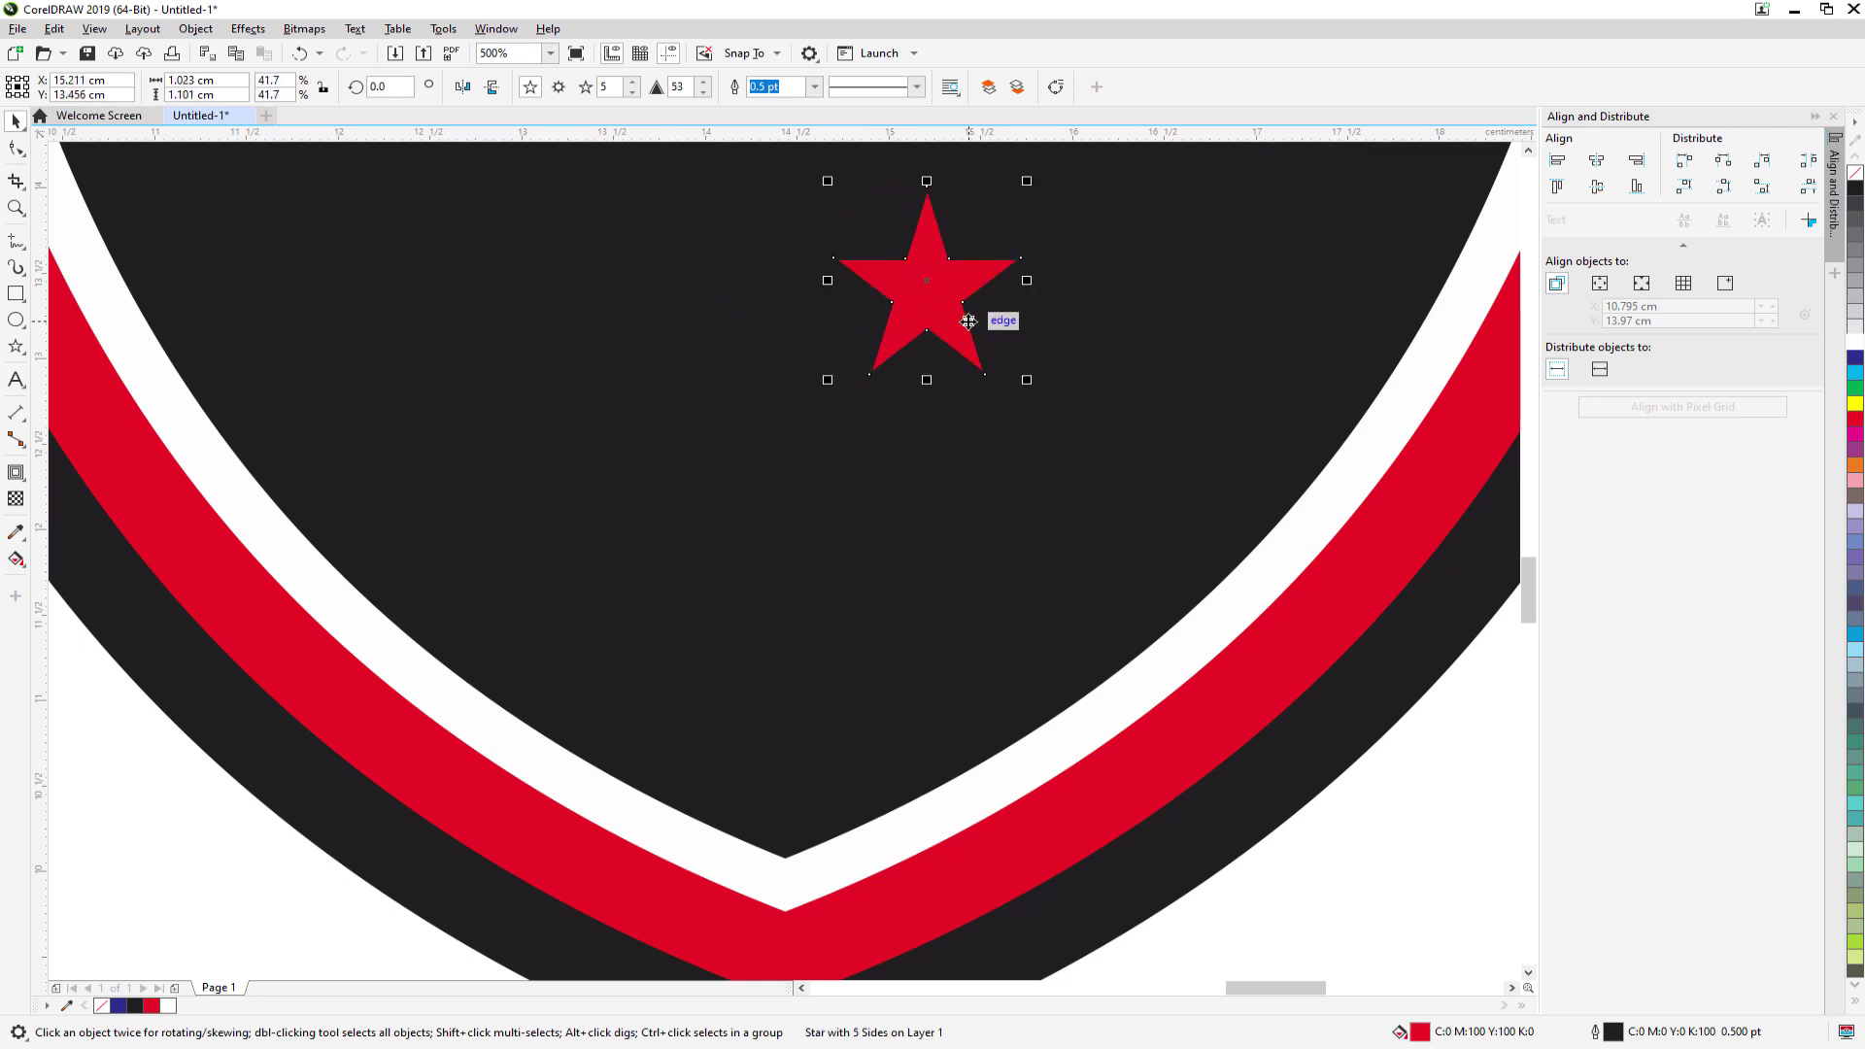
- Move the small star to just beneath the R and place a copy below it near the shield's tip
scroll(968, 320, down, 2)
drag(969, 321, 878, 453)
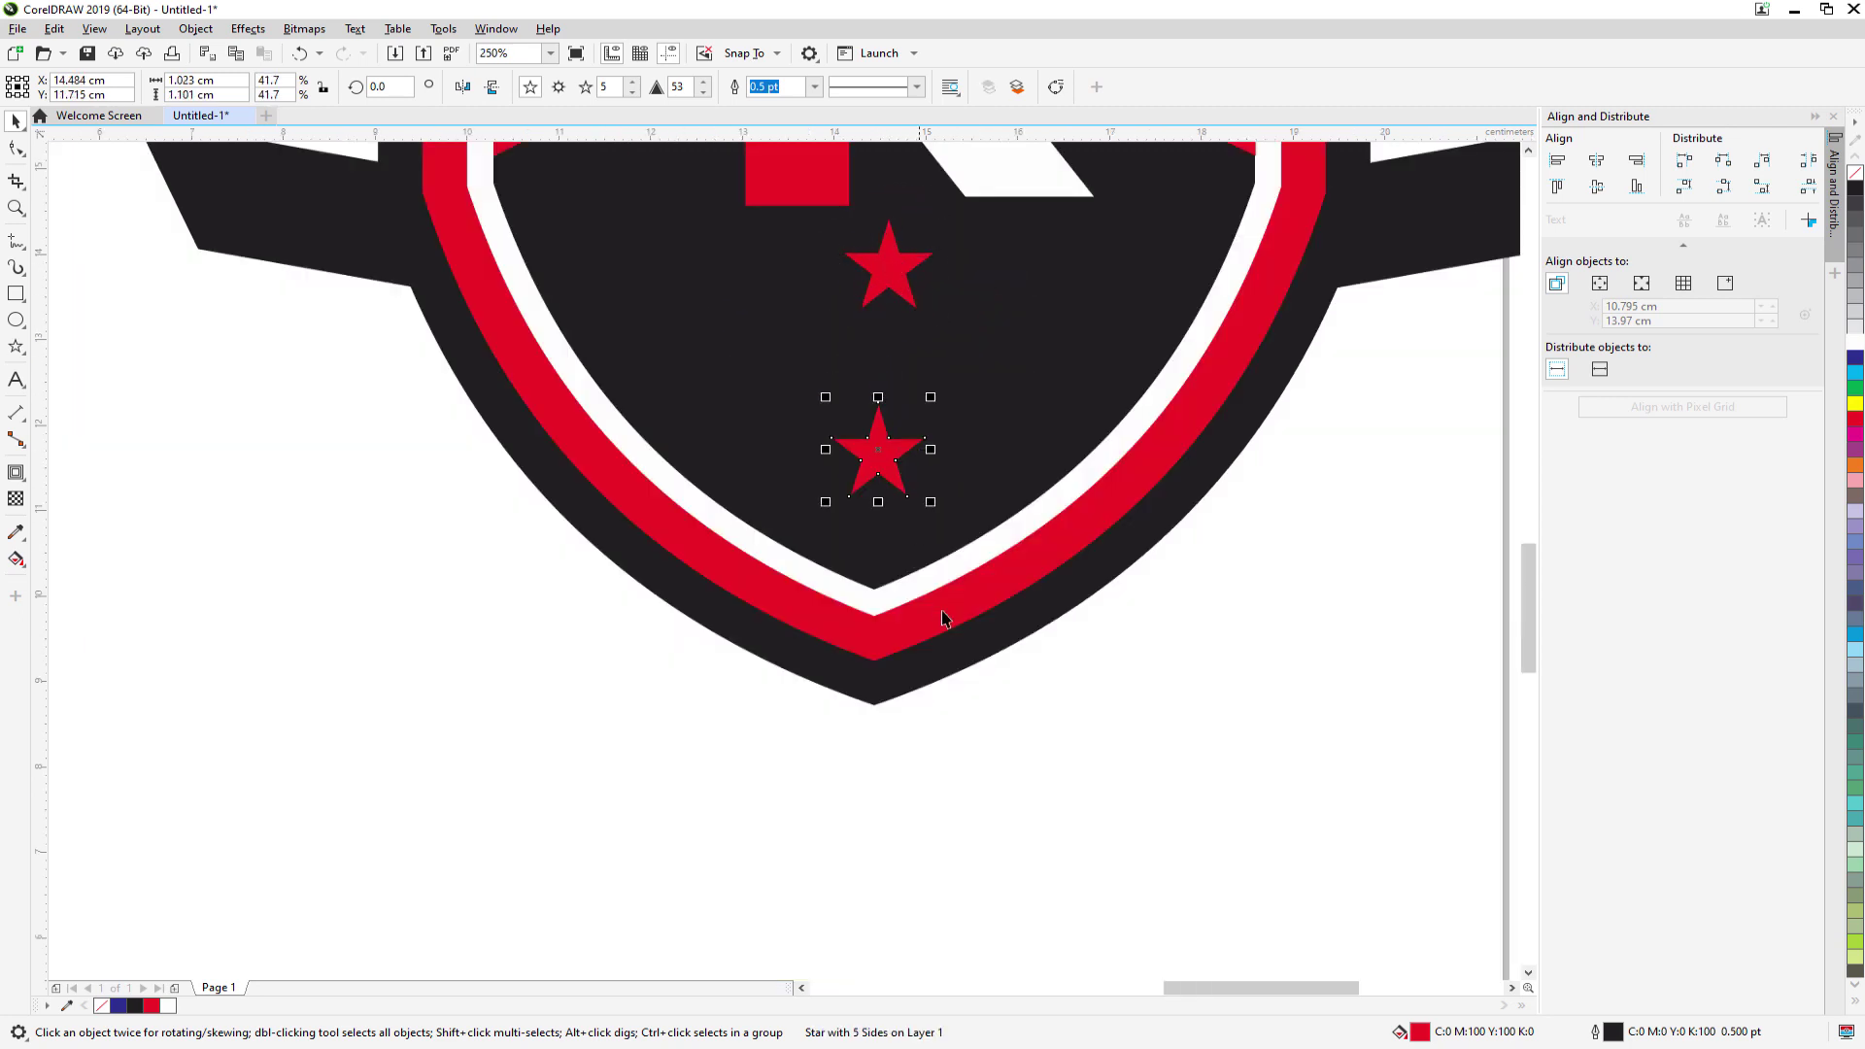
click(1064, 755)
scroll(1056, 738, down, 2)
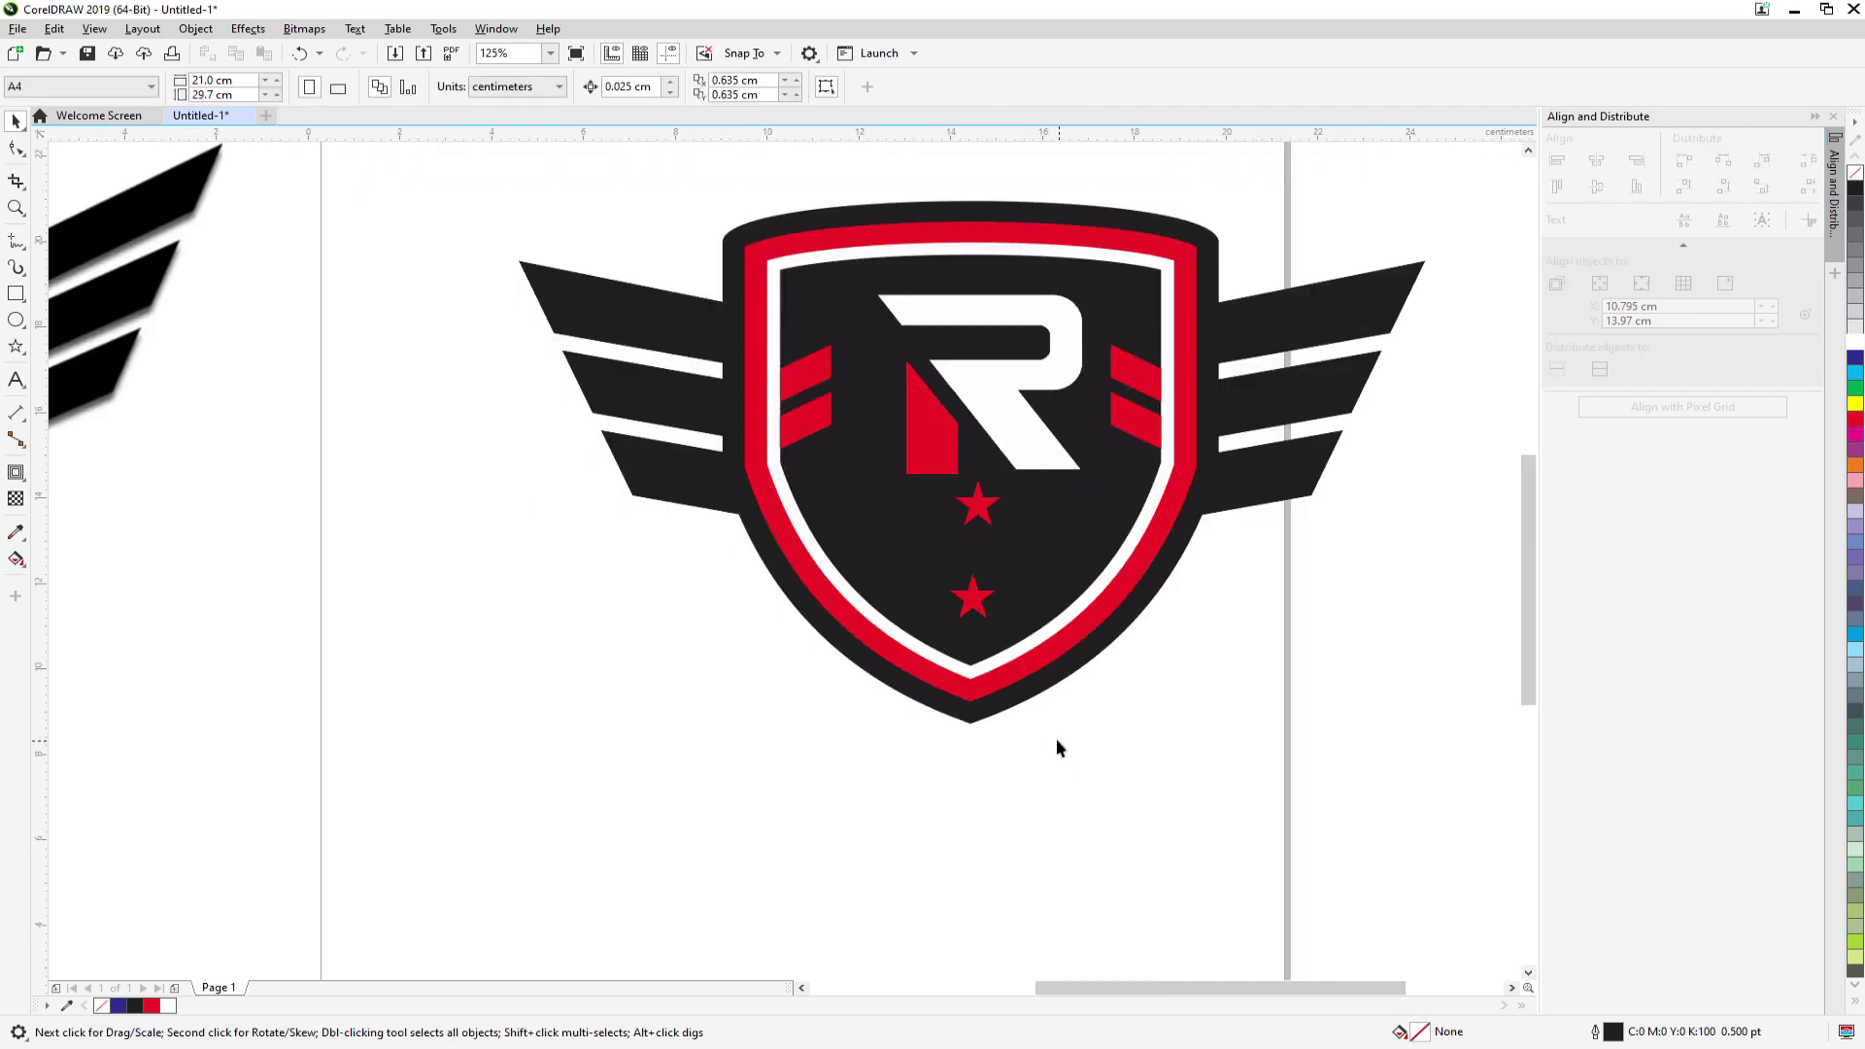
- Align the two small stars by their centers so they sit in one vertical line
click(977, 512)
shift+click(977, 607)
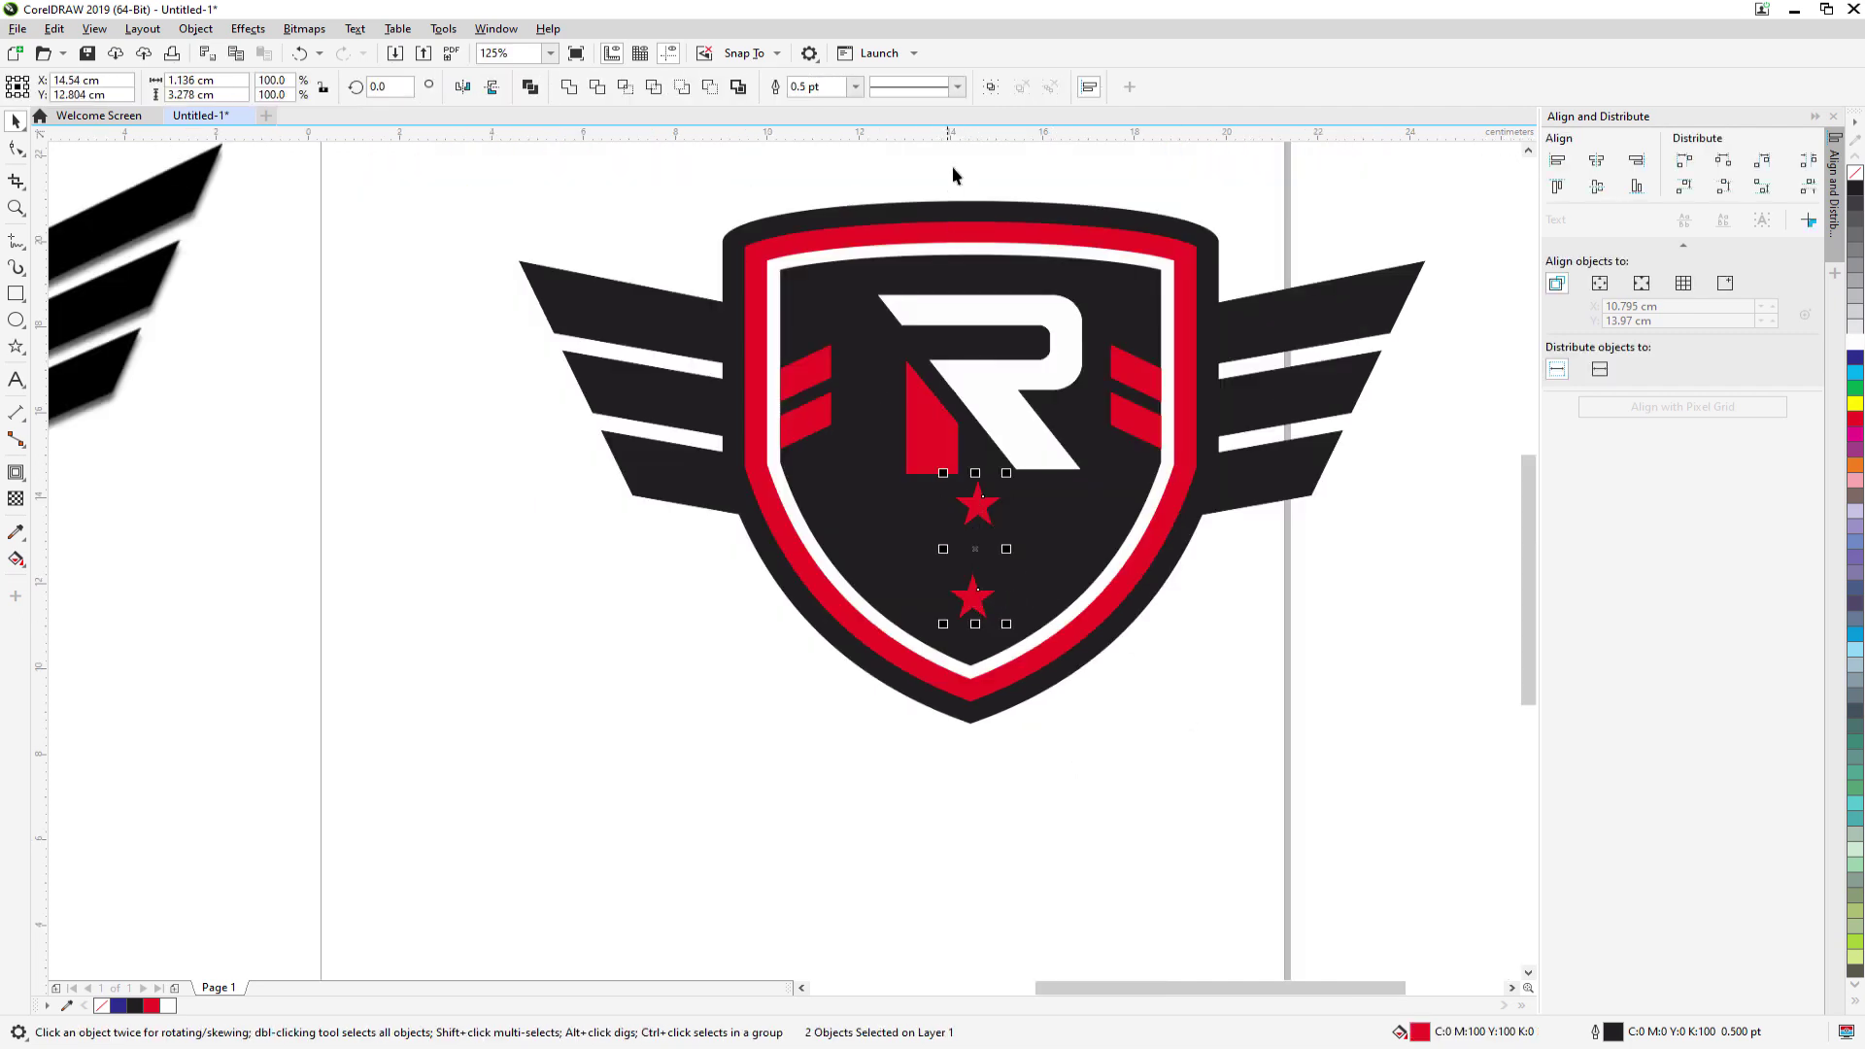
click(1598, 163)
click(1181, 743)
scroll(1175, 743, down, 2)
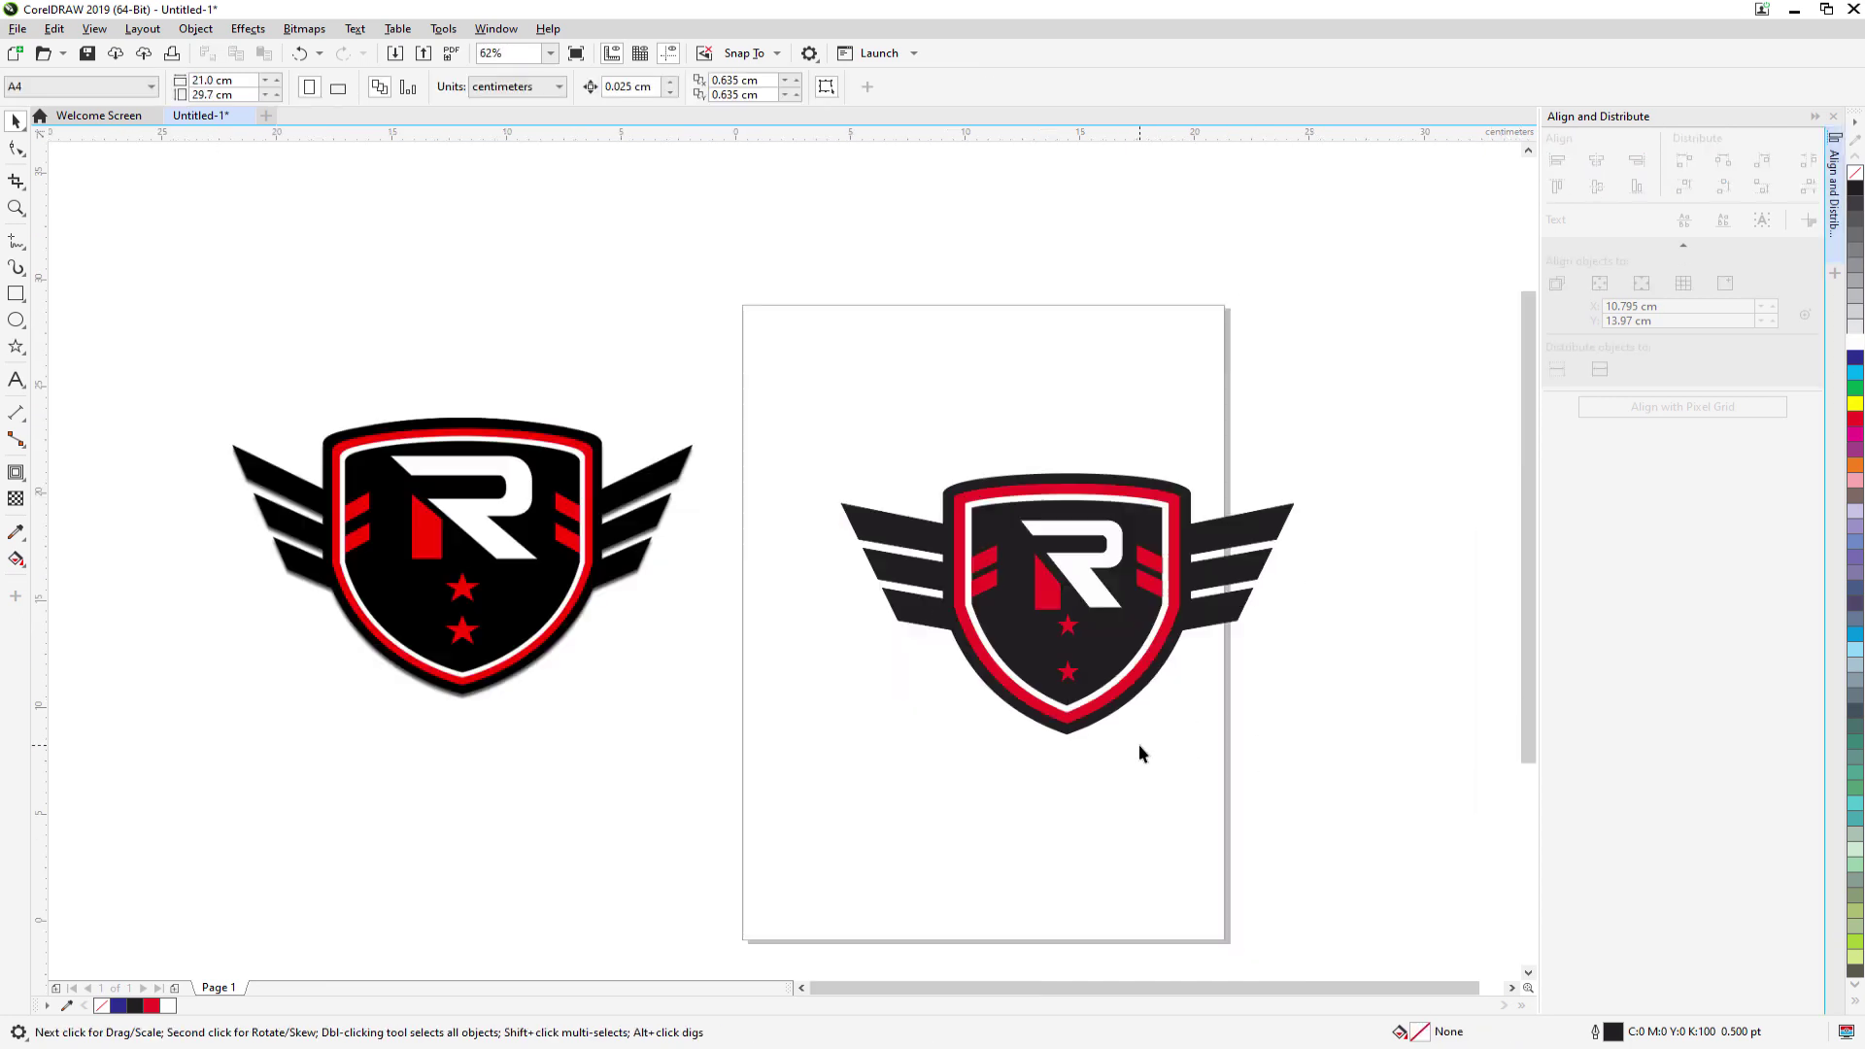
scroll(1267, 682, up, 2)
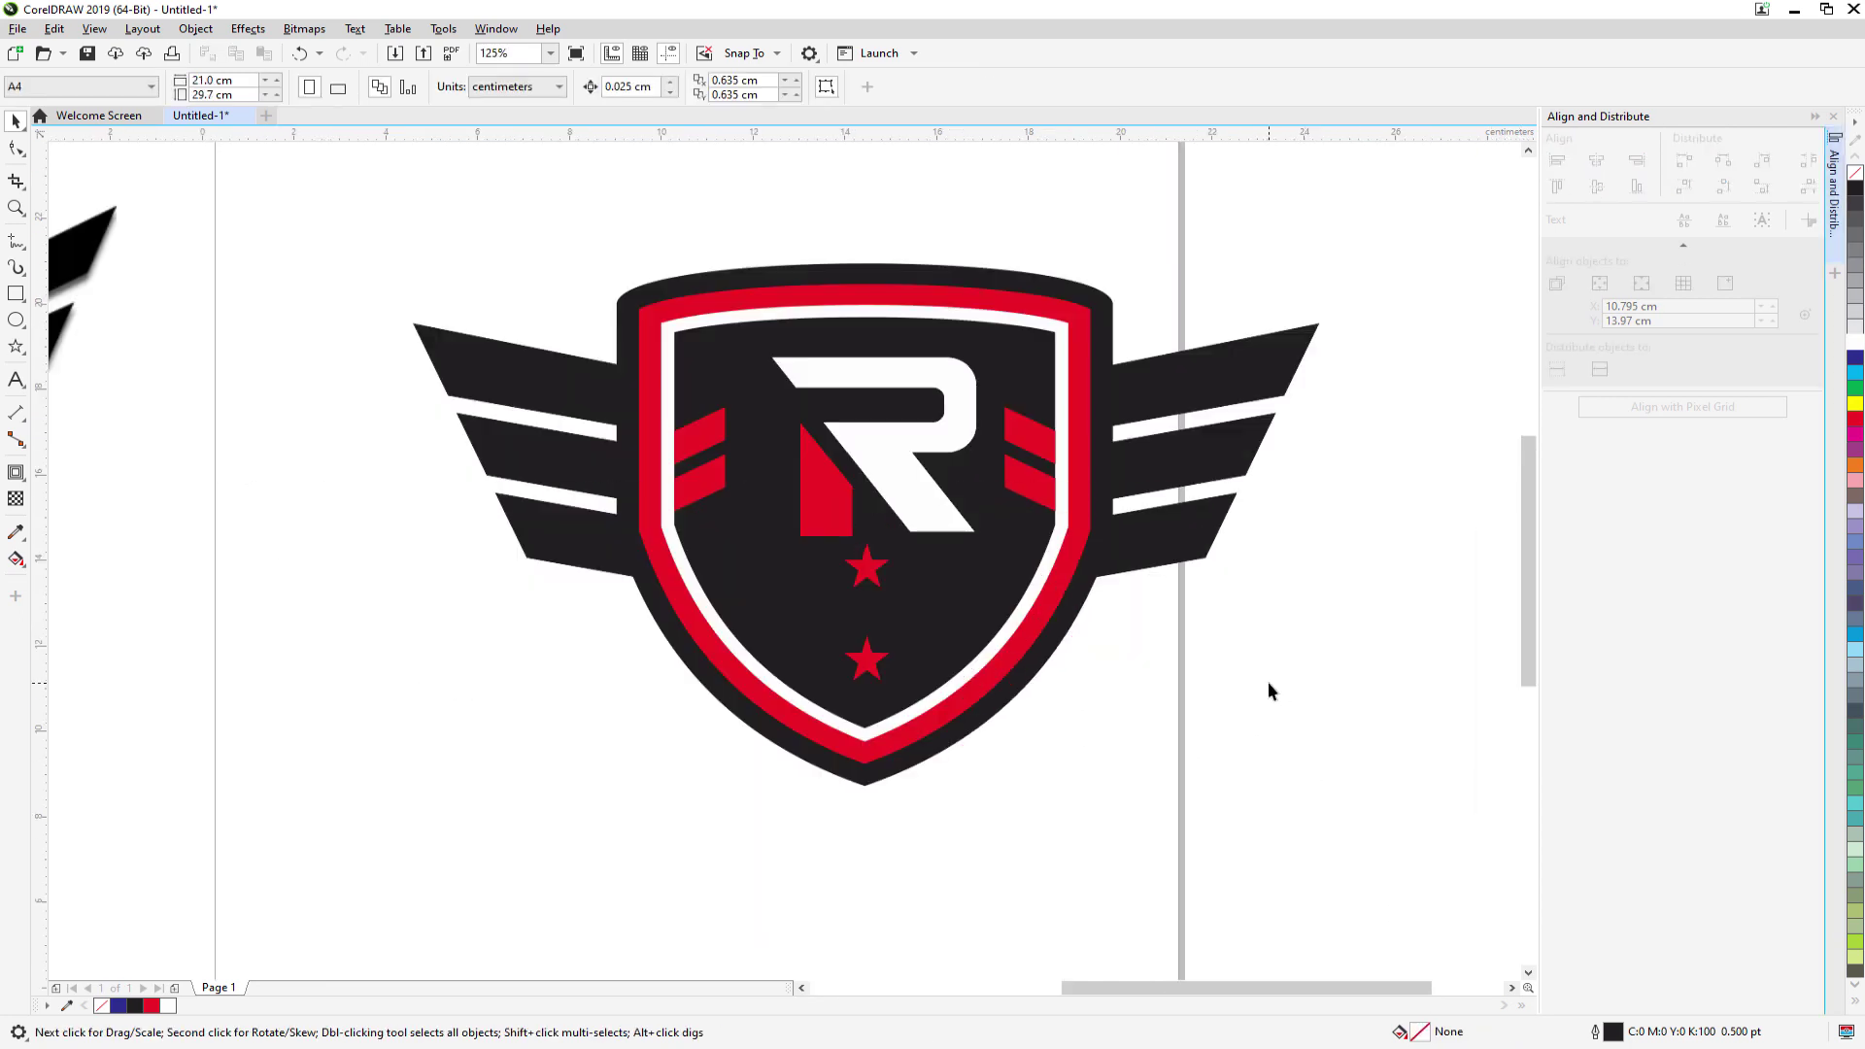
scroll(1173, 666, down, 2)
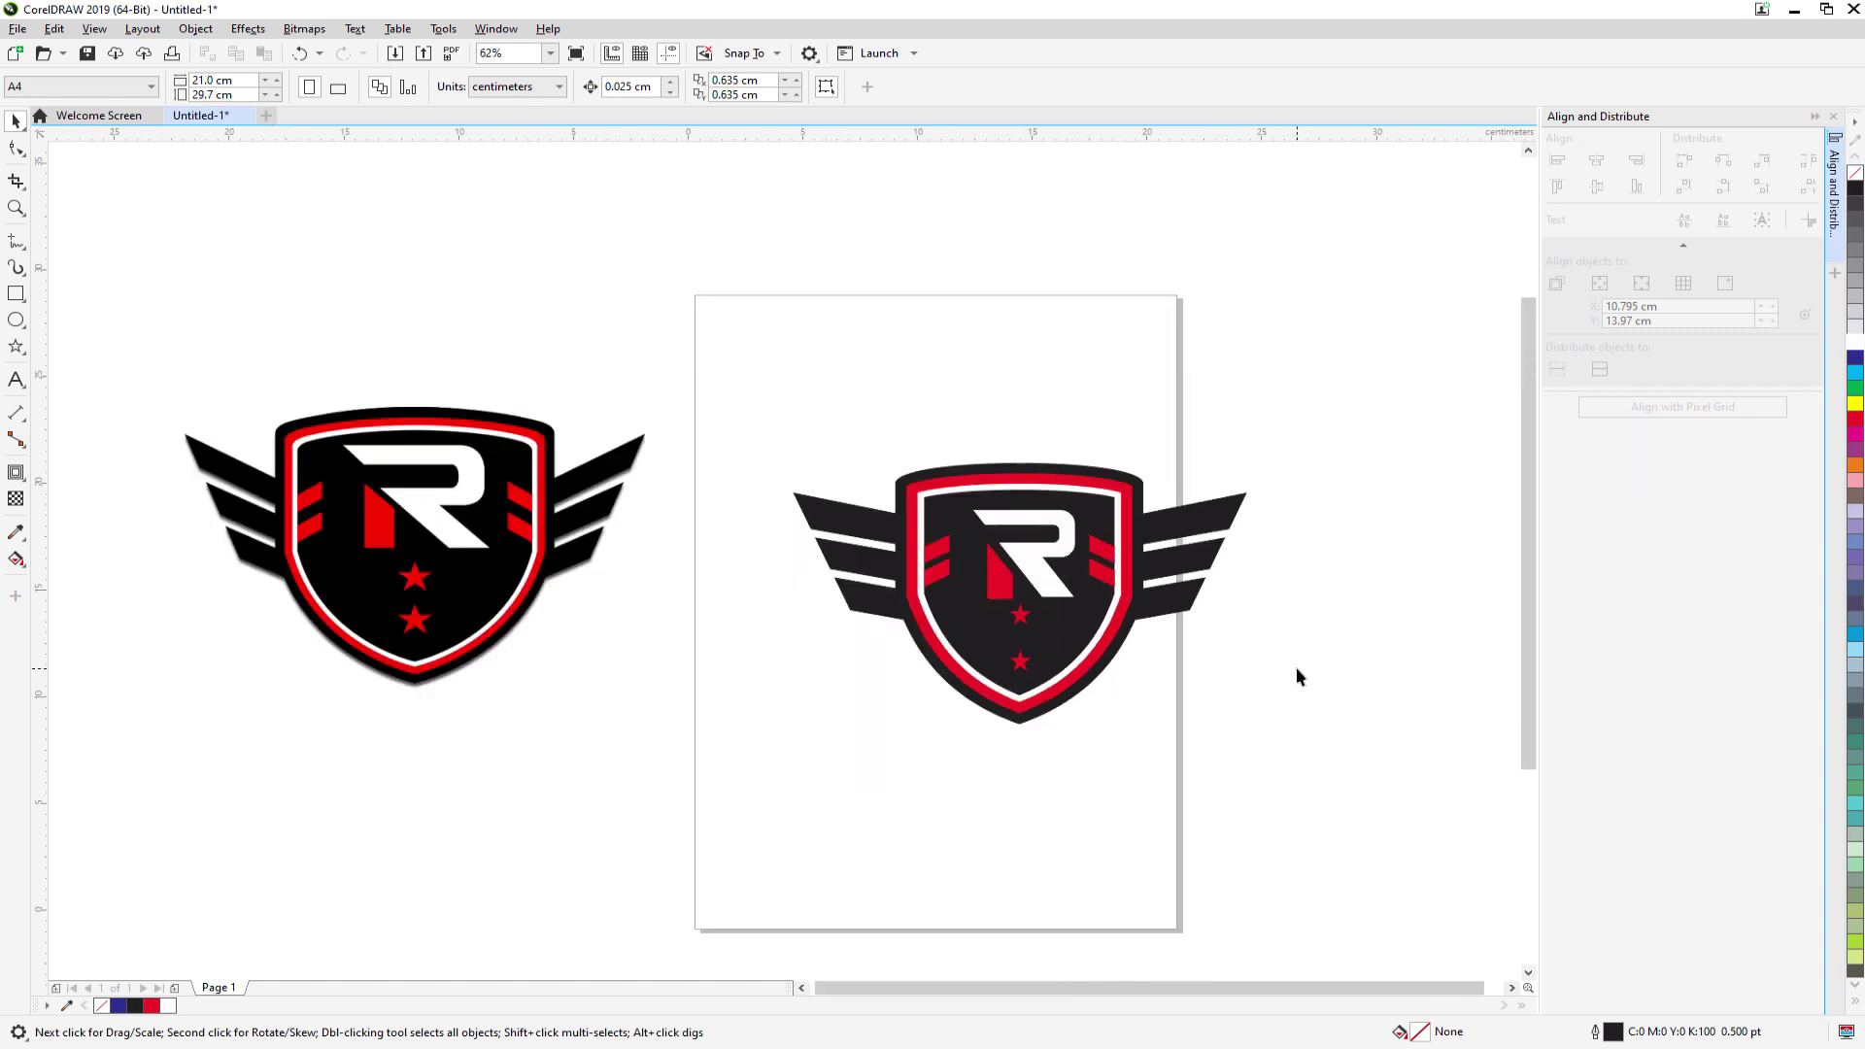